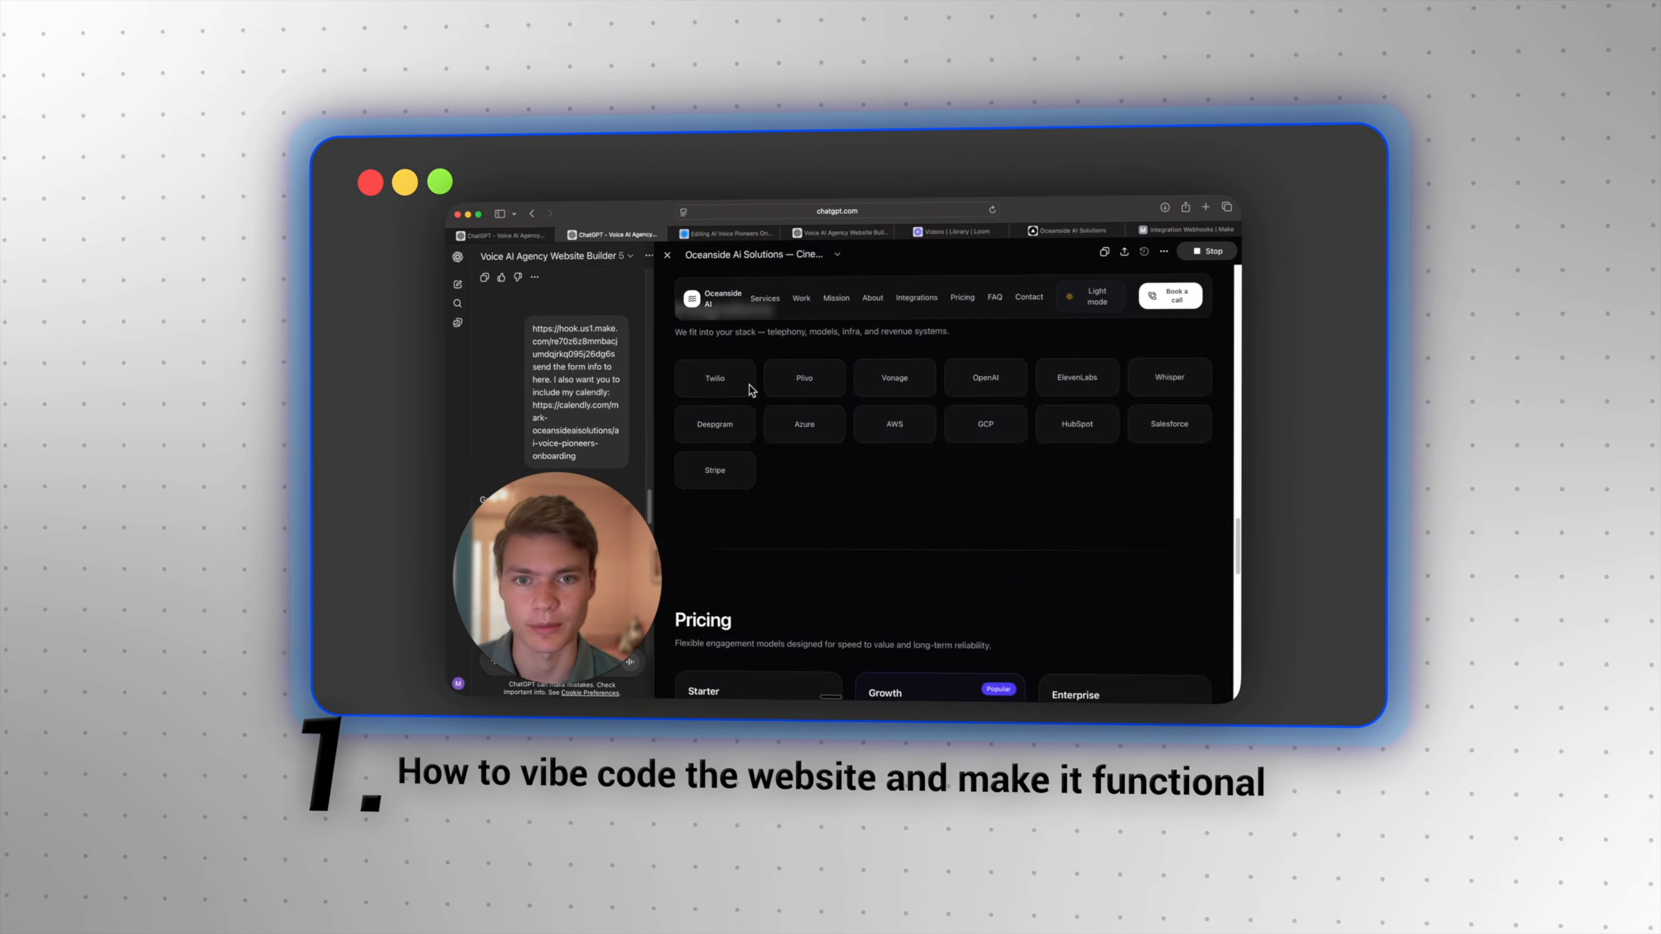
scroll(691, 484, down, 5)
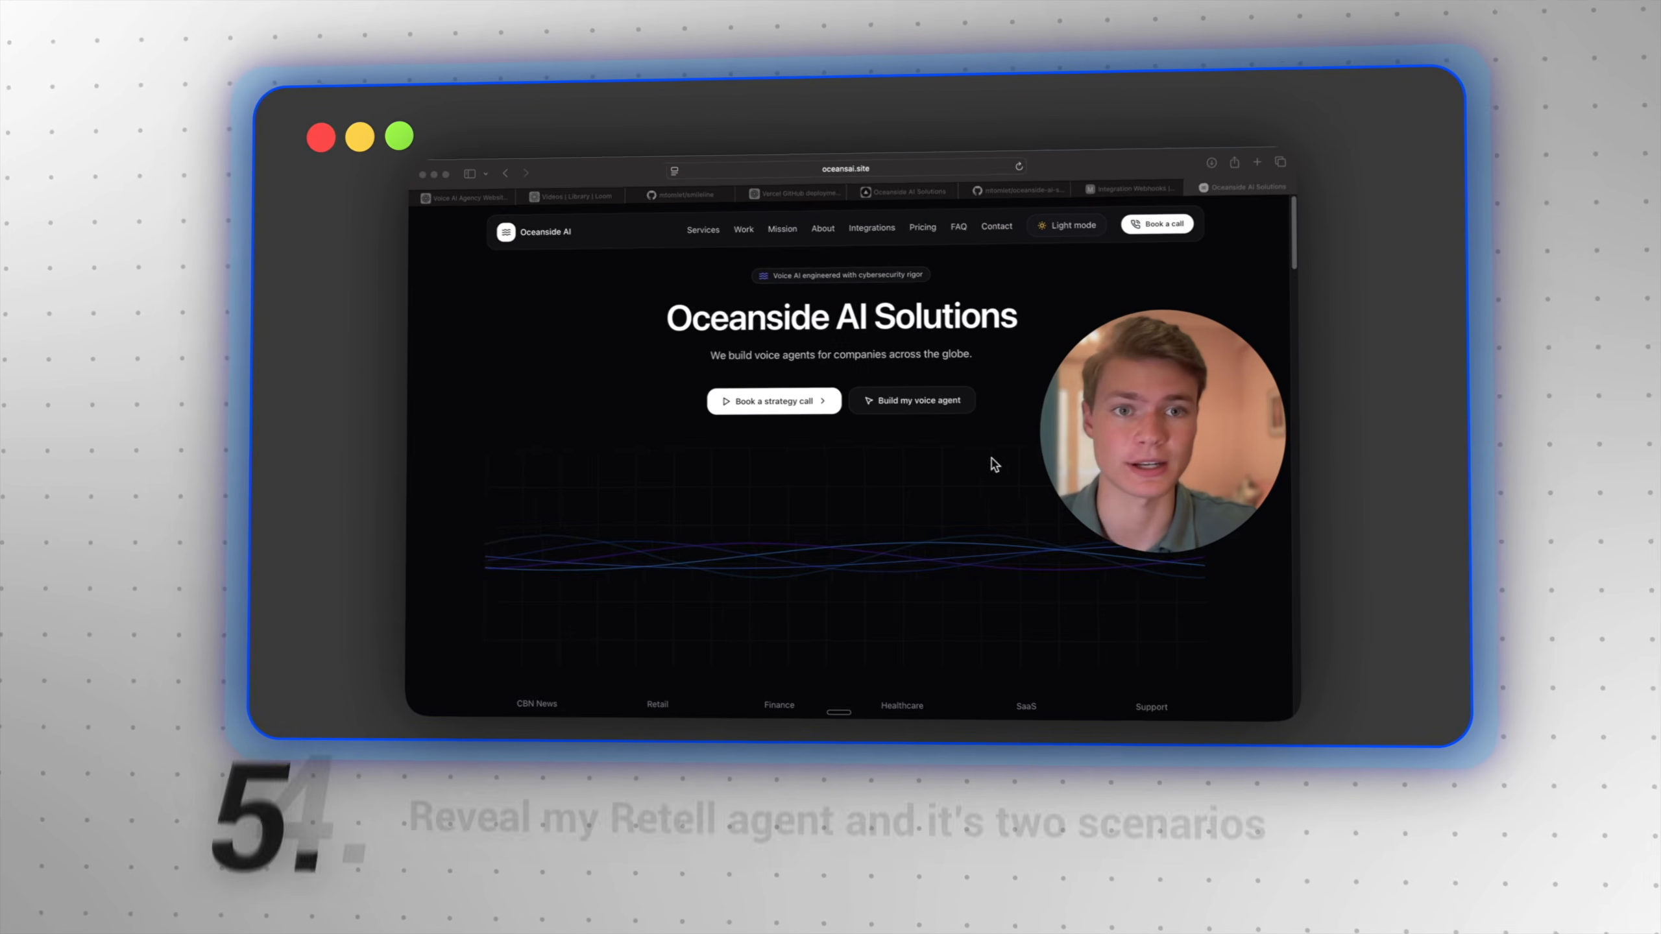
click(1079, 237)
scroll(1012, 315, down, 3)
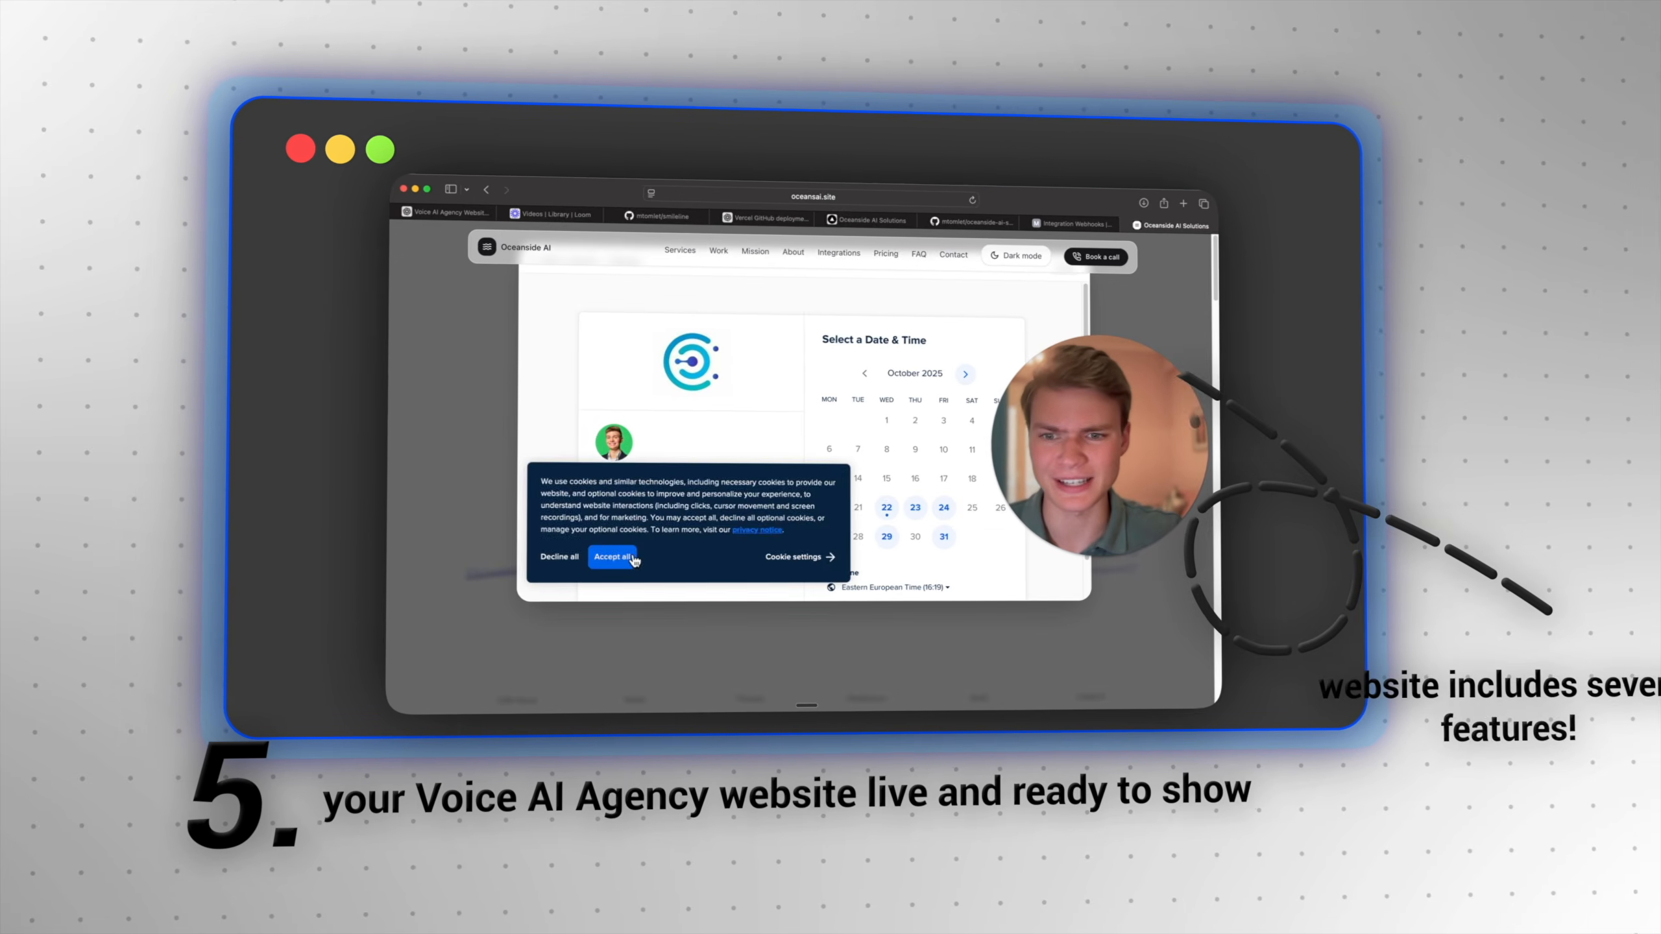
click(633, 558)
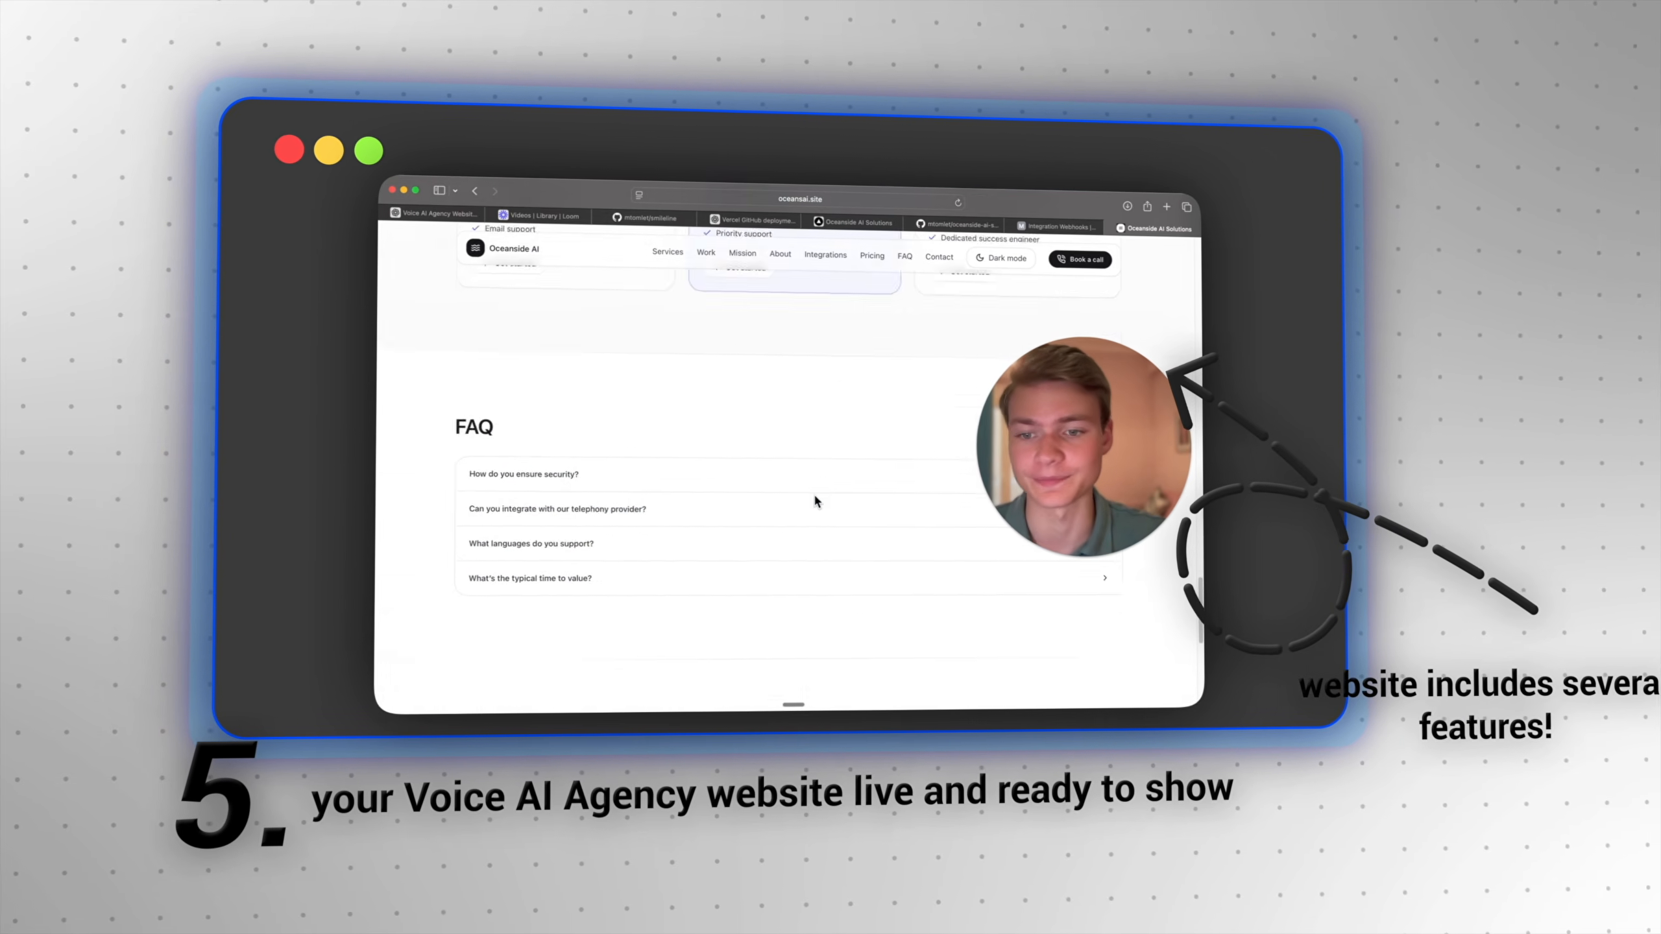
scroll(814, 498, down, 5)
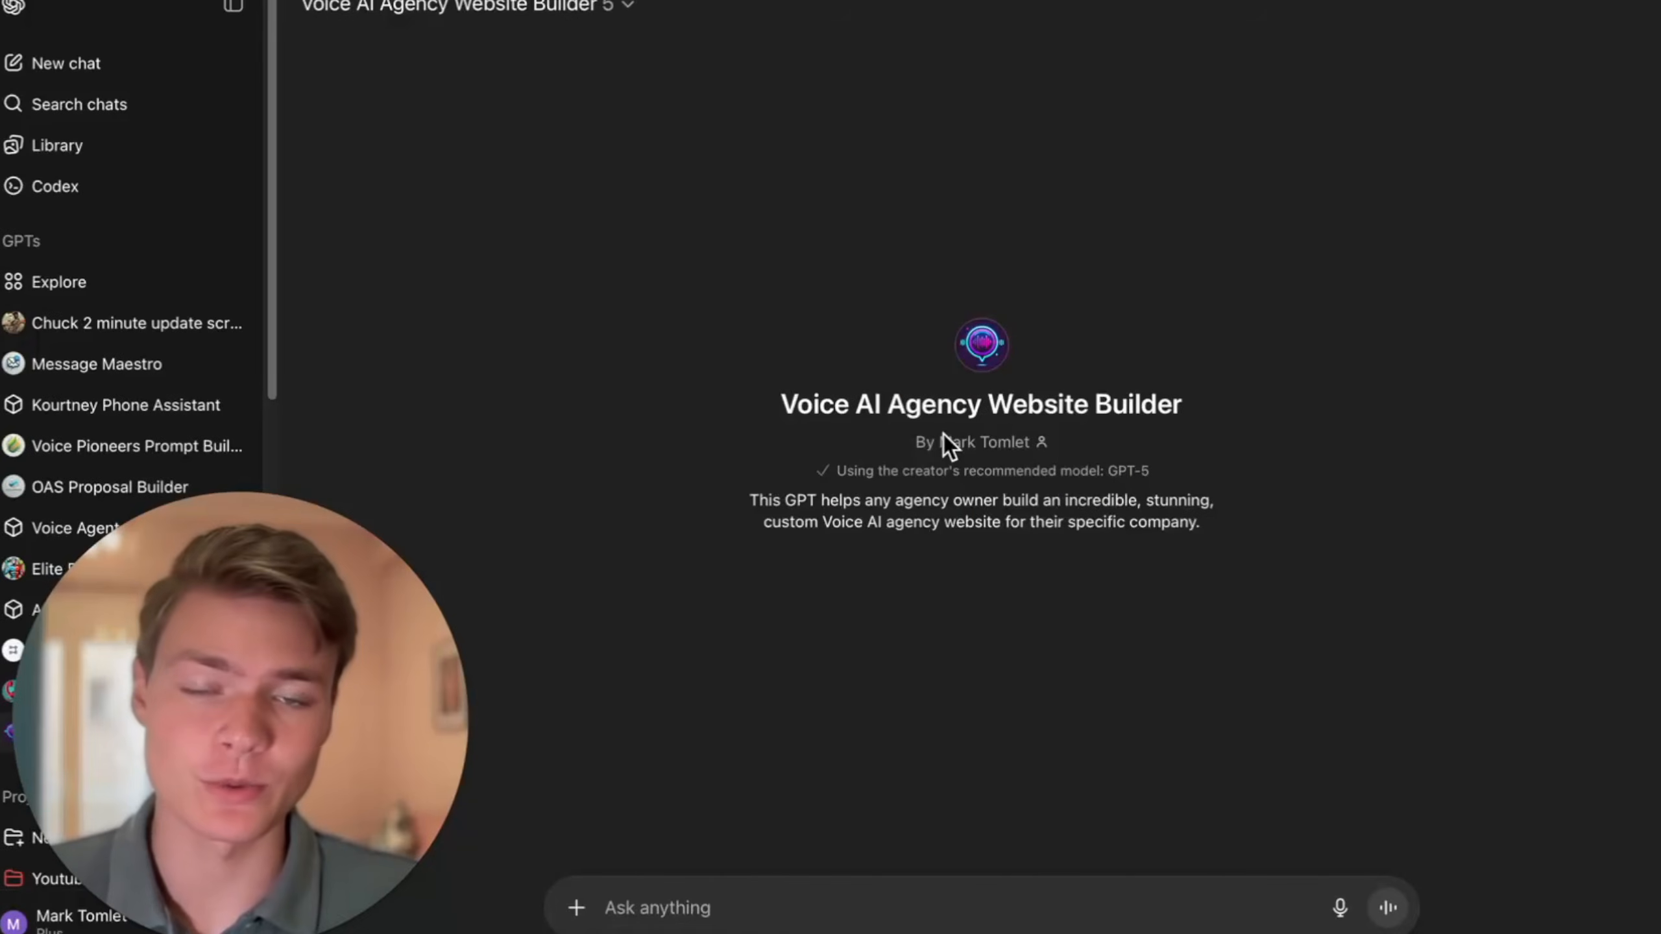
- Start a conversation with the Voice AI Agency Website Builder GPT by sending "hey"
triple_click(1012, 404)
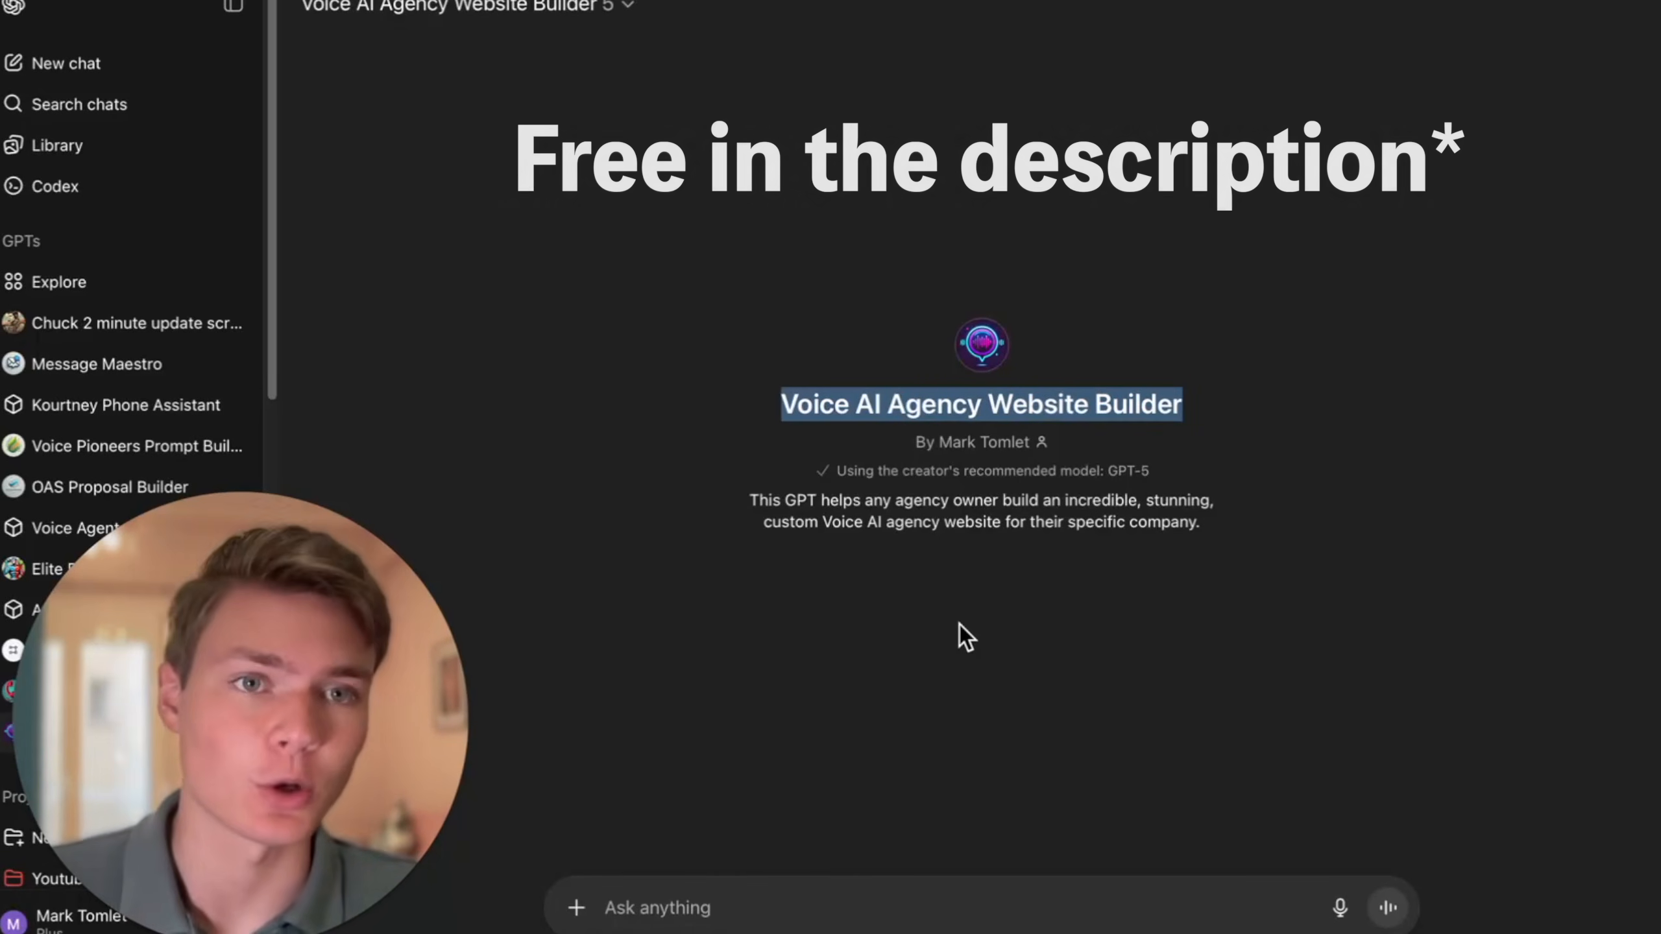
text(hey)
key(Return)
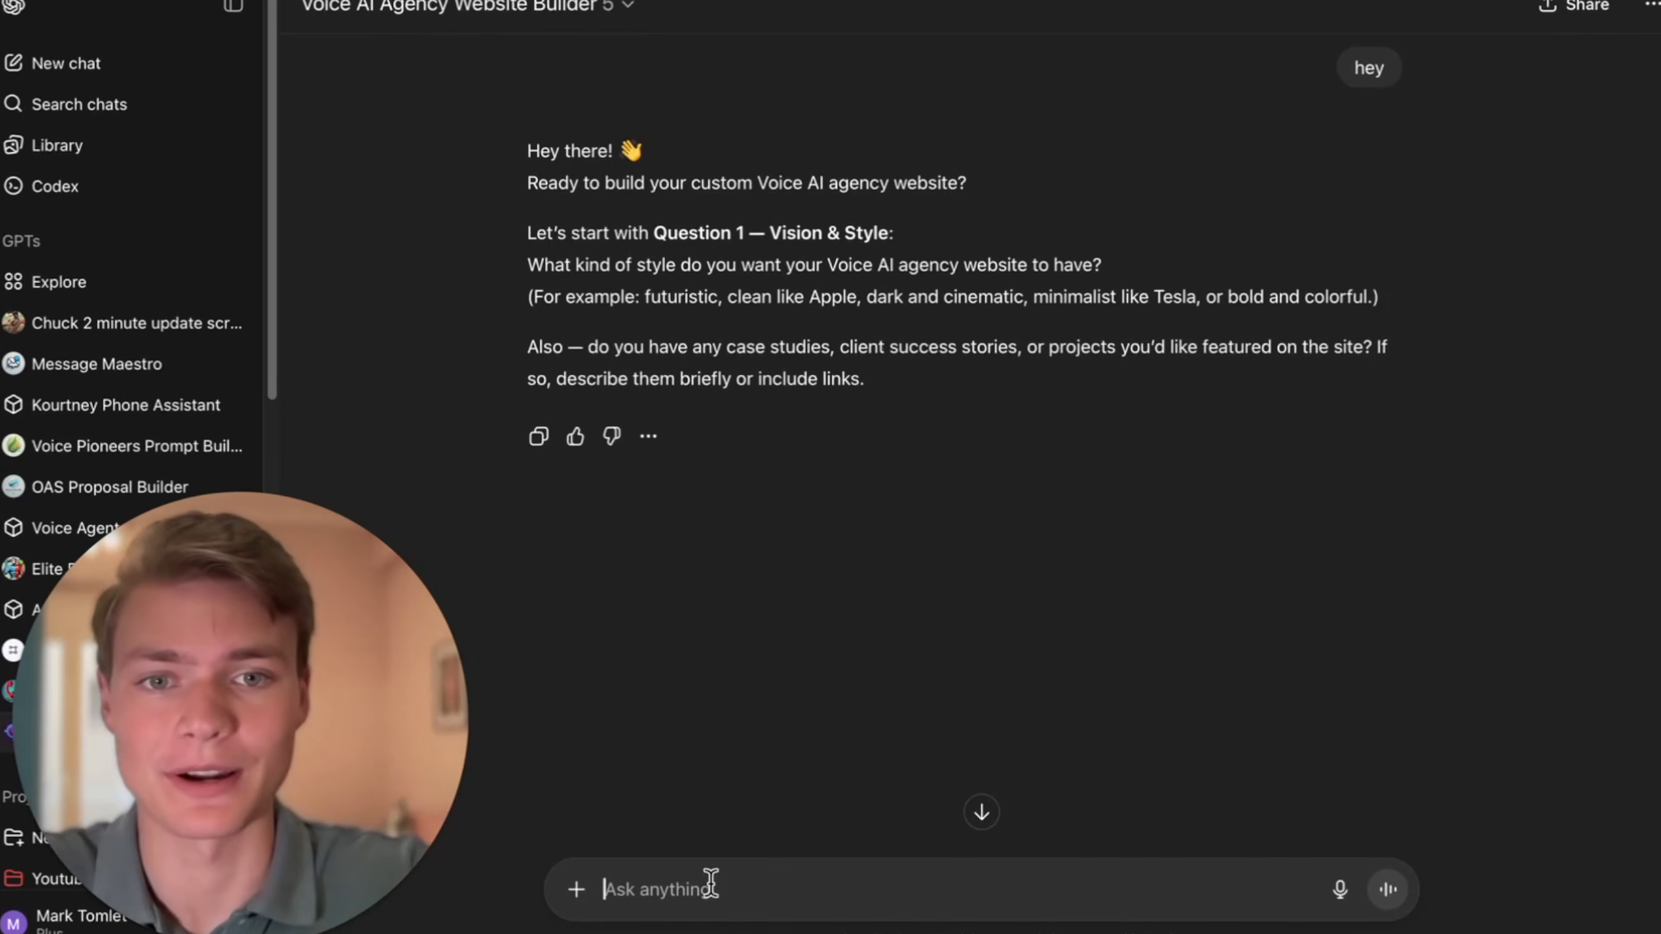
- Answer the style question with "cinematic and minimanlaist like apple" and begin the company details with "oceanside ai solutions,"
text(cinem)
text(atic and)
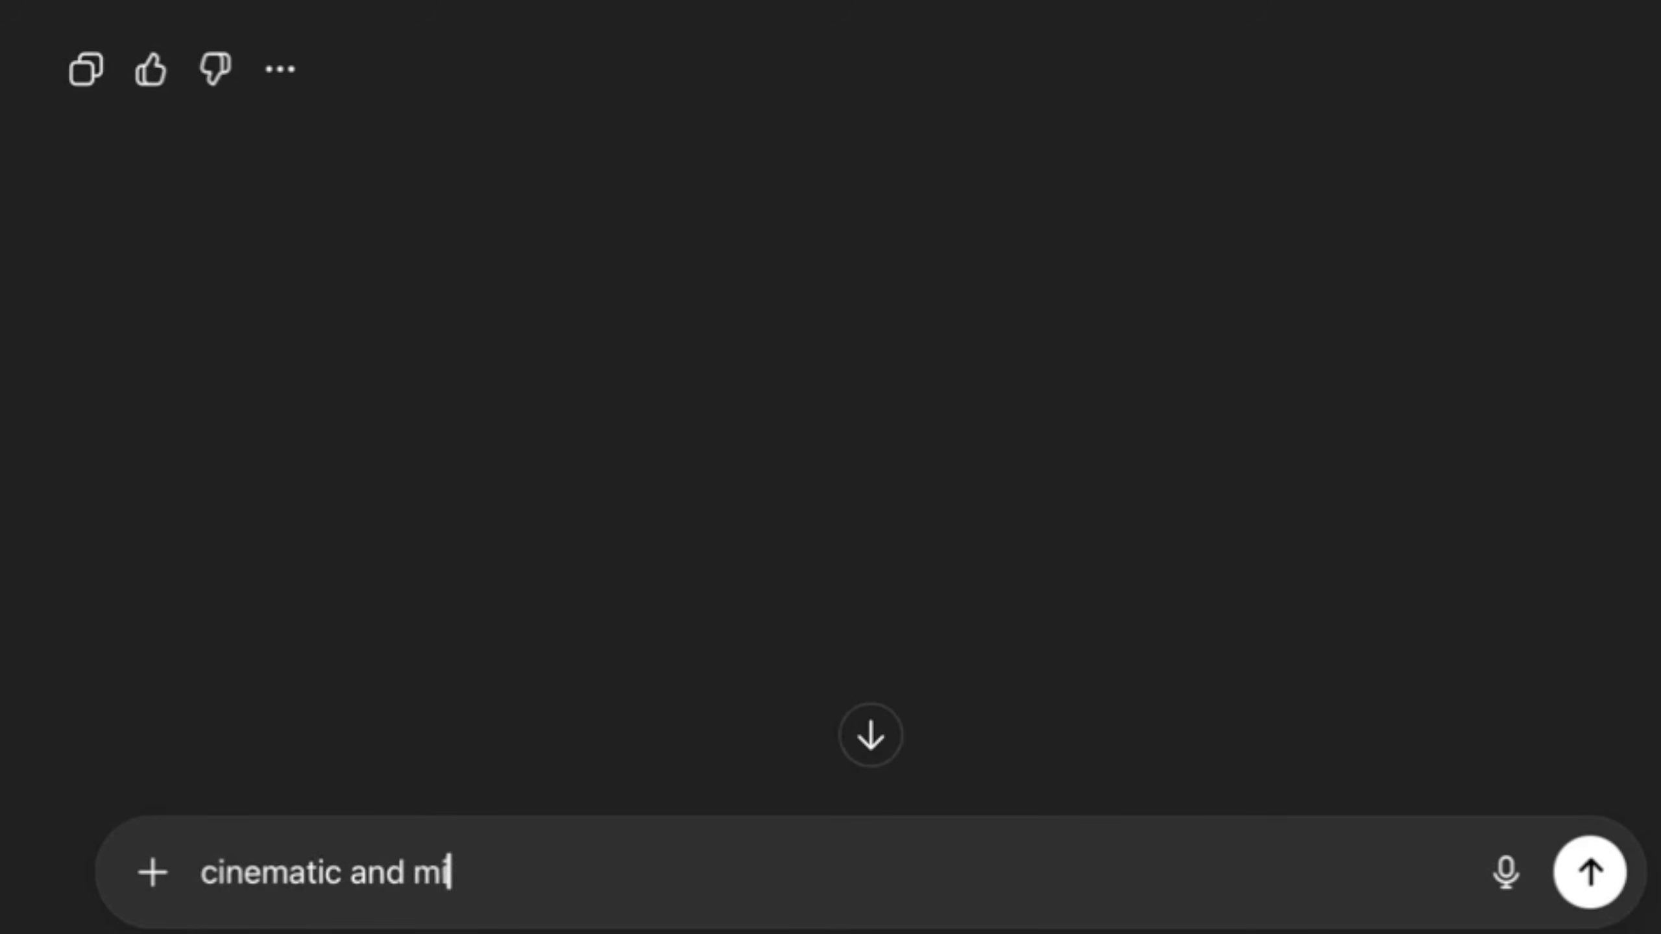
text(minam)
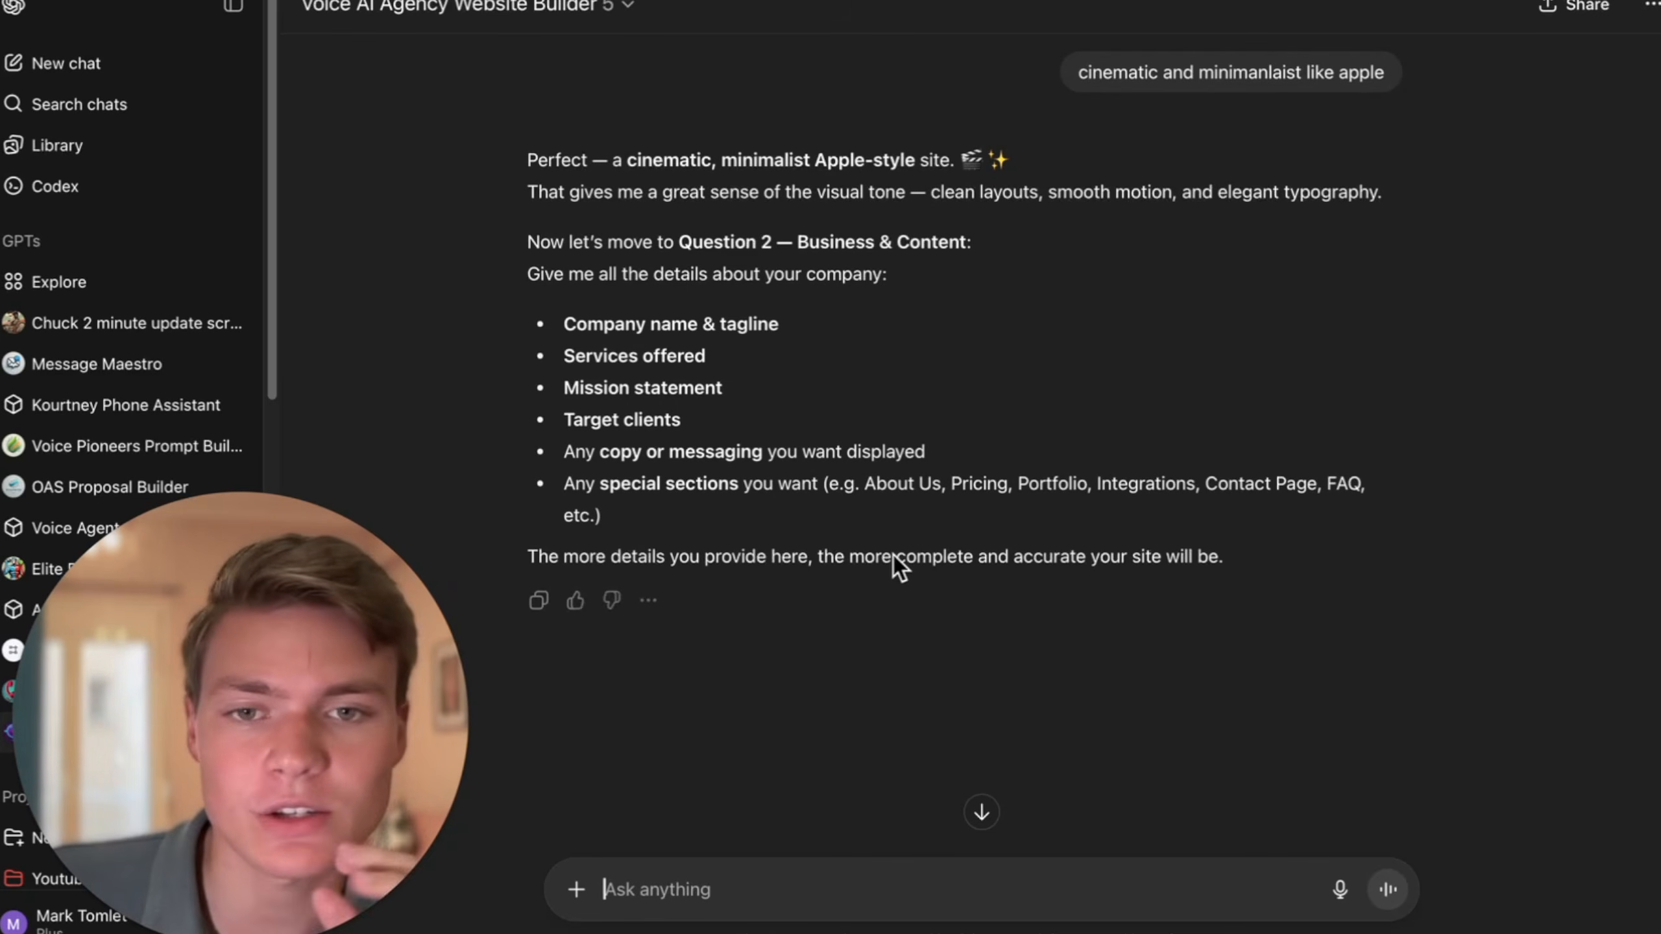
text(oceanside ai solutions )
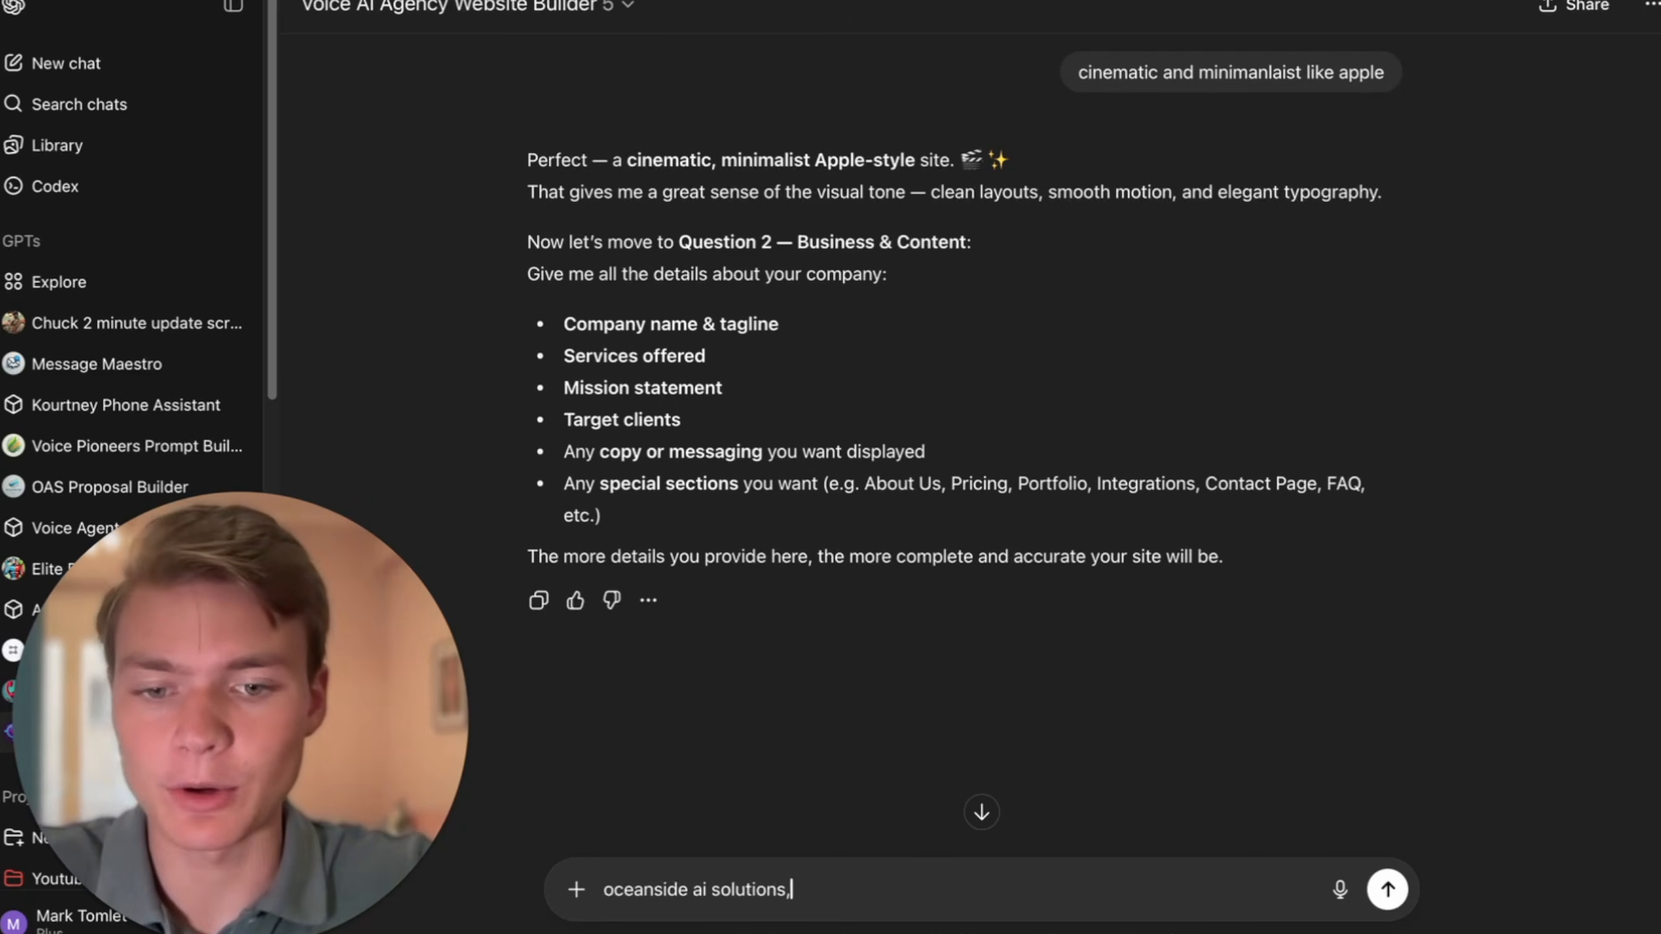
text(,)
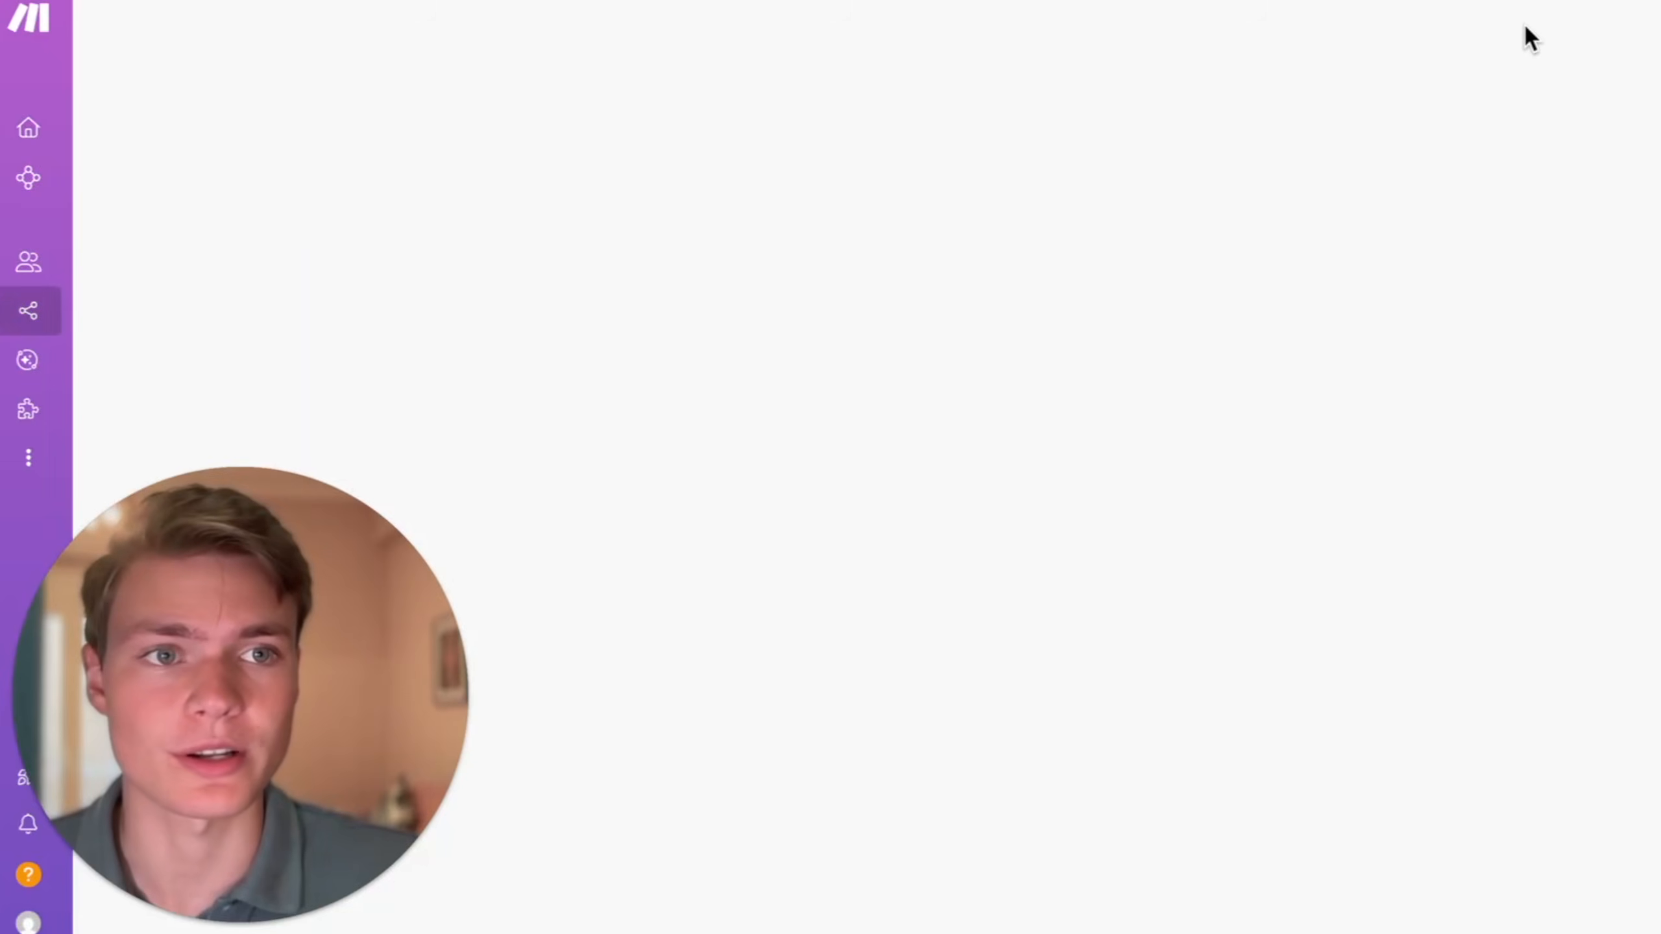
- In Make, create a new scenario with a Custom webhook trigger using a new hook named website_demo_YT and save the module
click(1557, 29)
click(1127, 261)
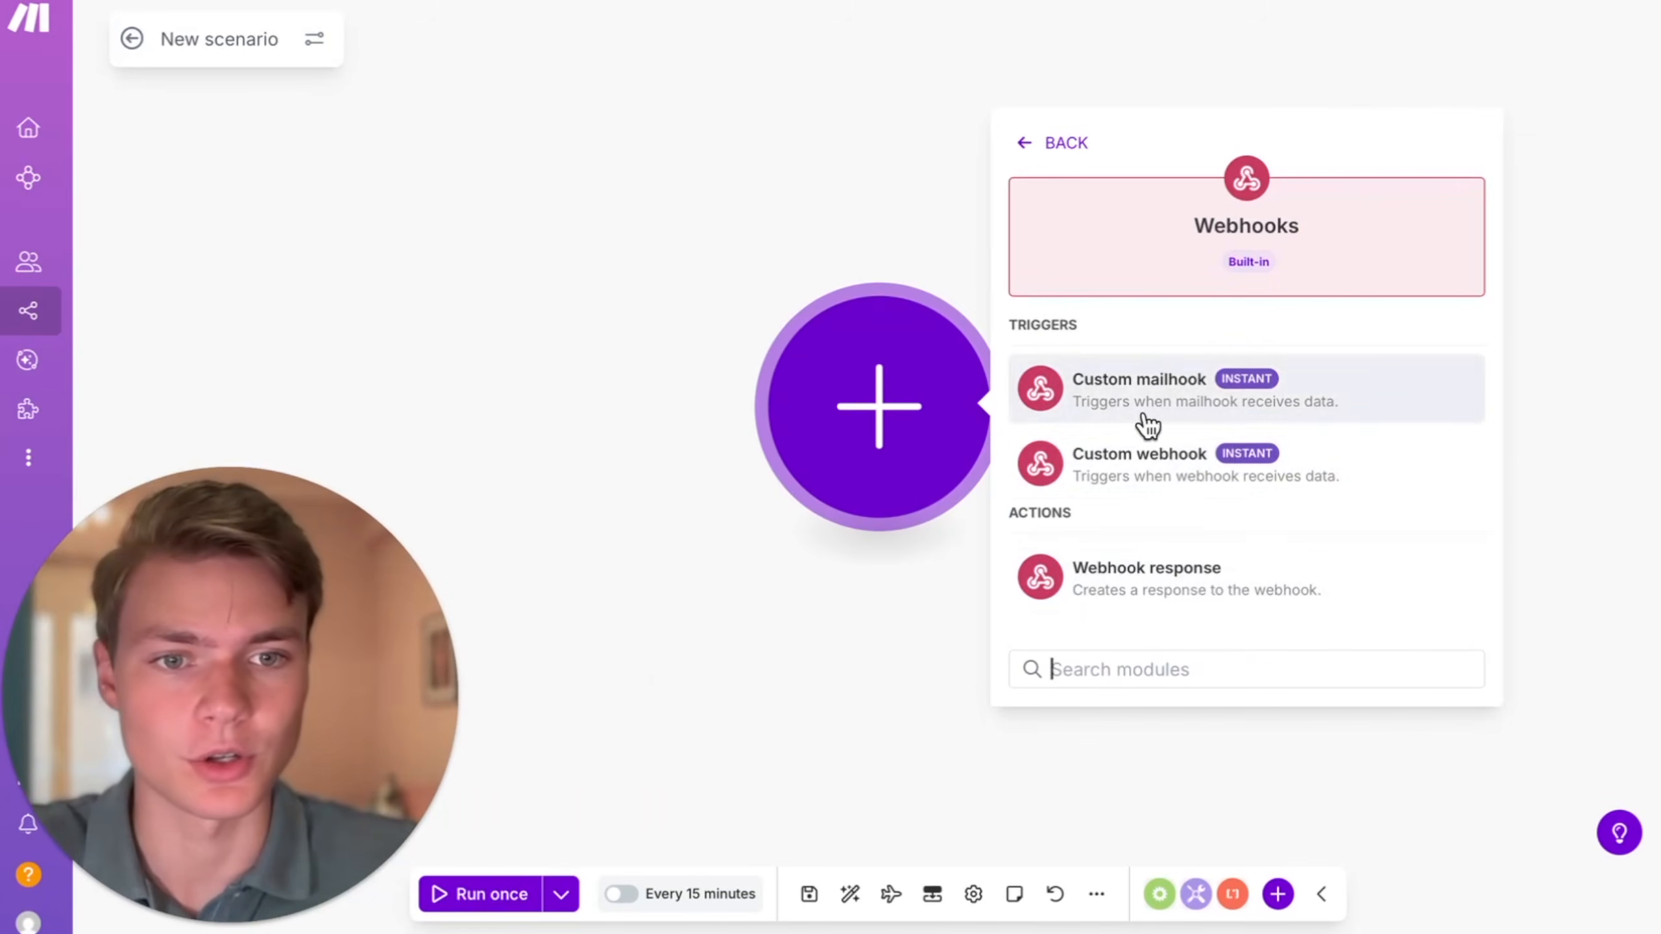
click(1143, 477)
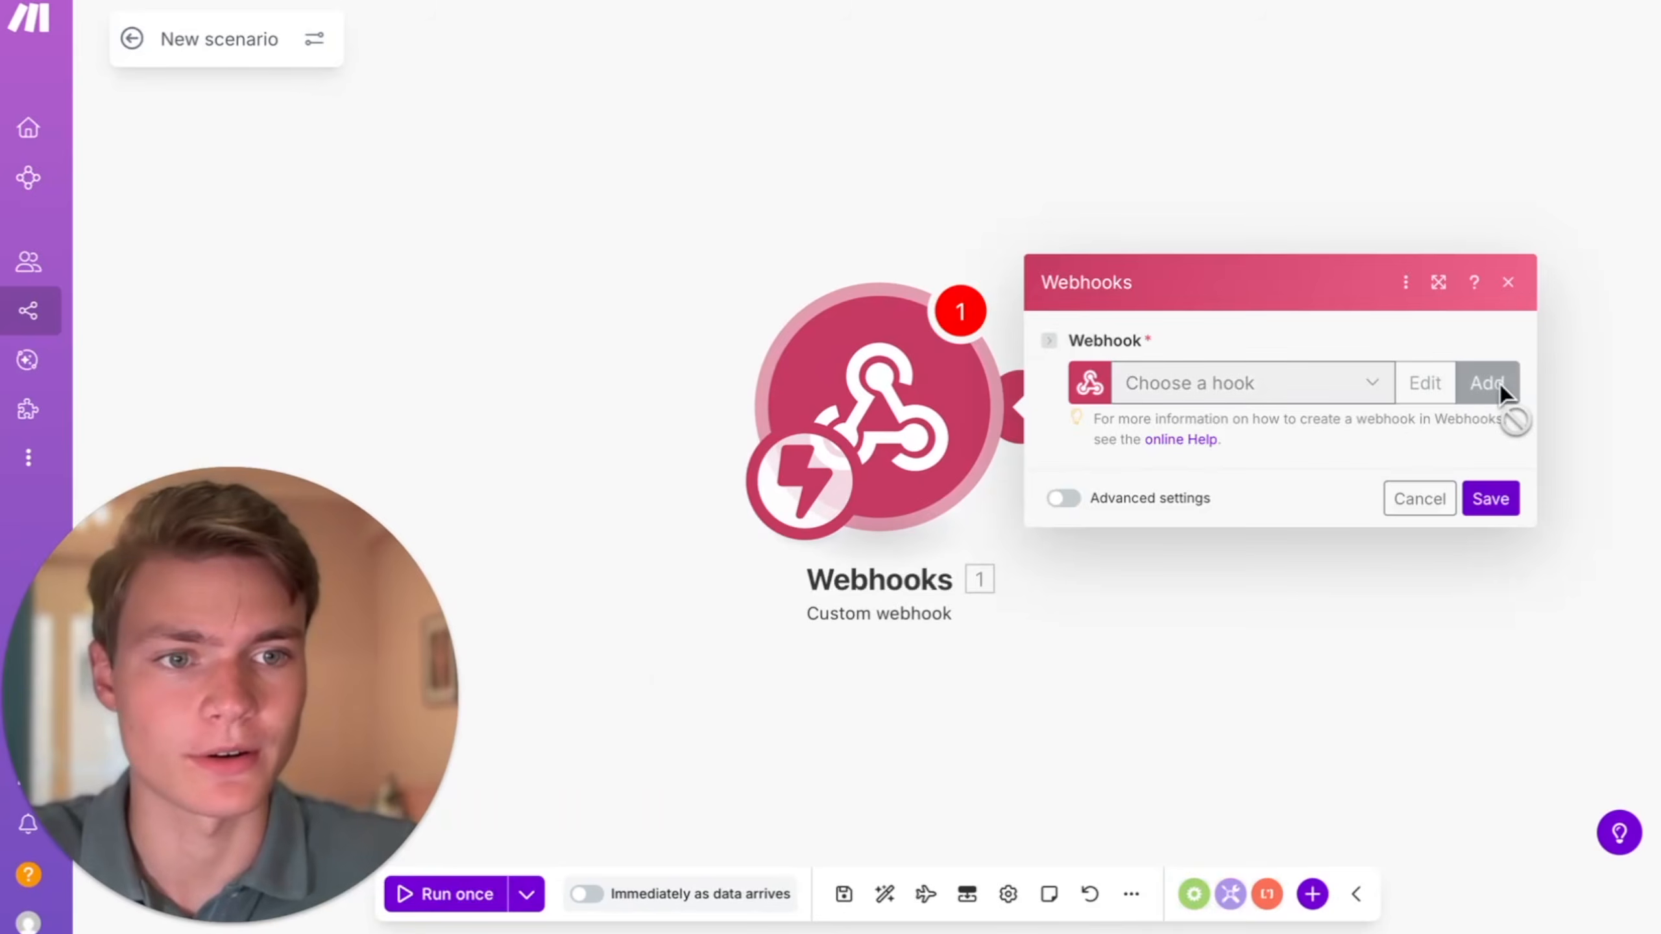
click(1487, 382)
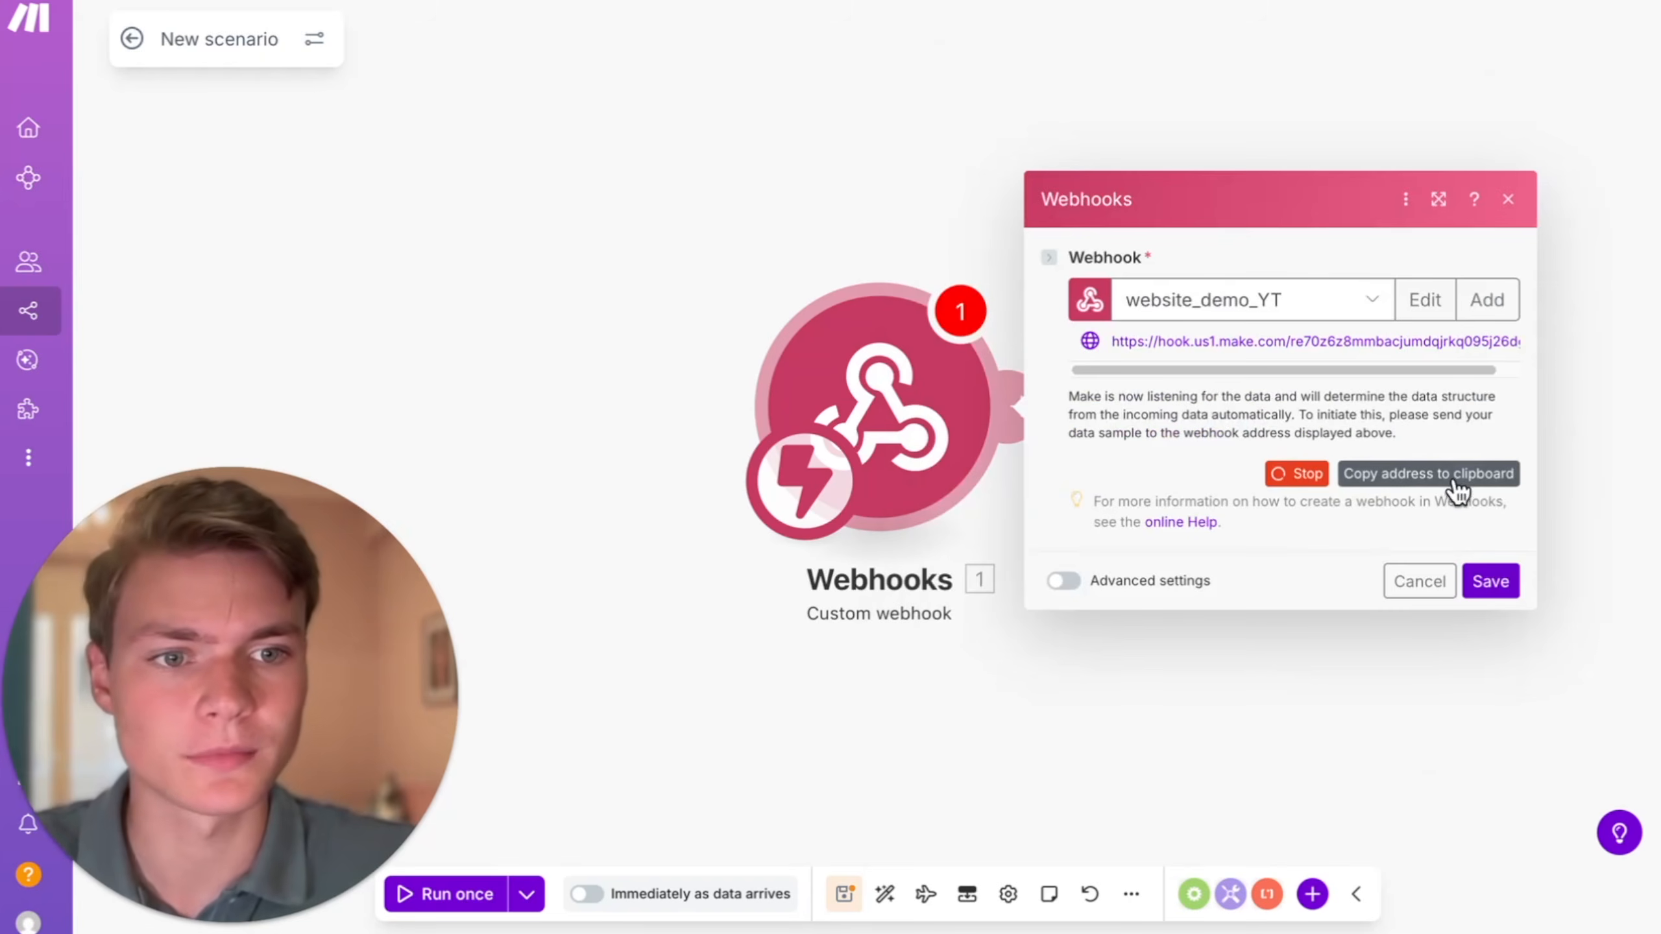
click(1476, 582)
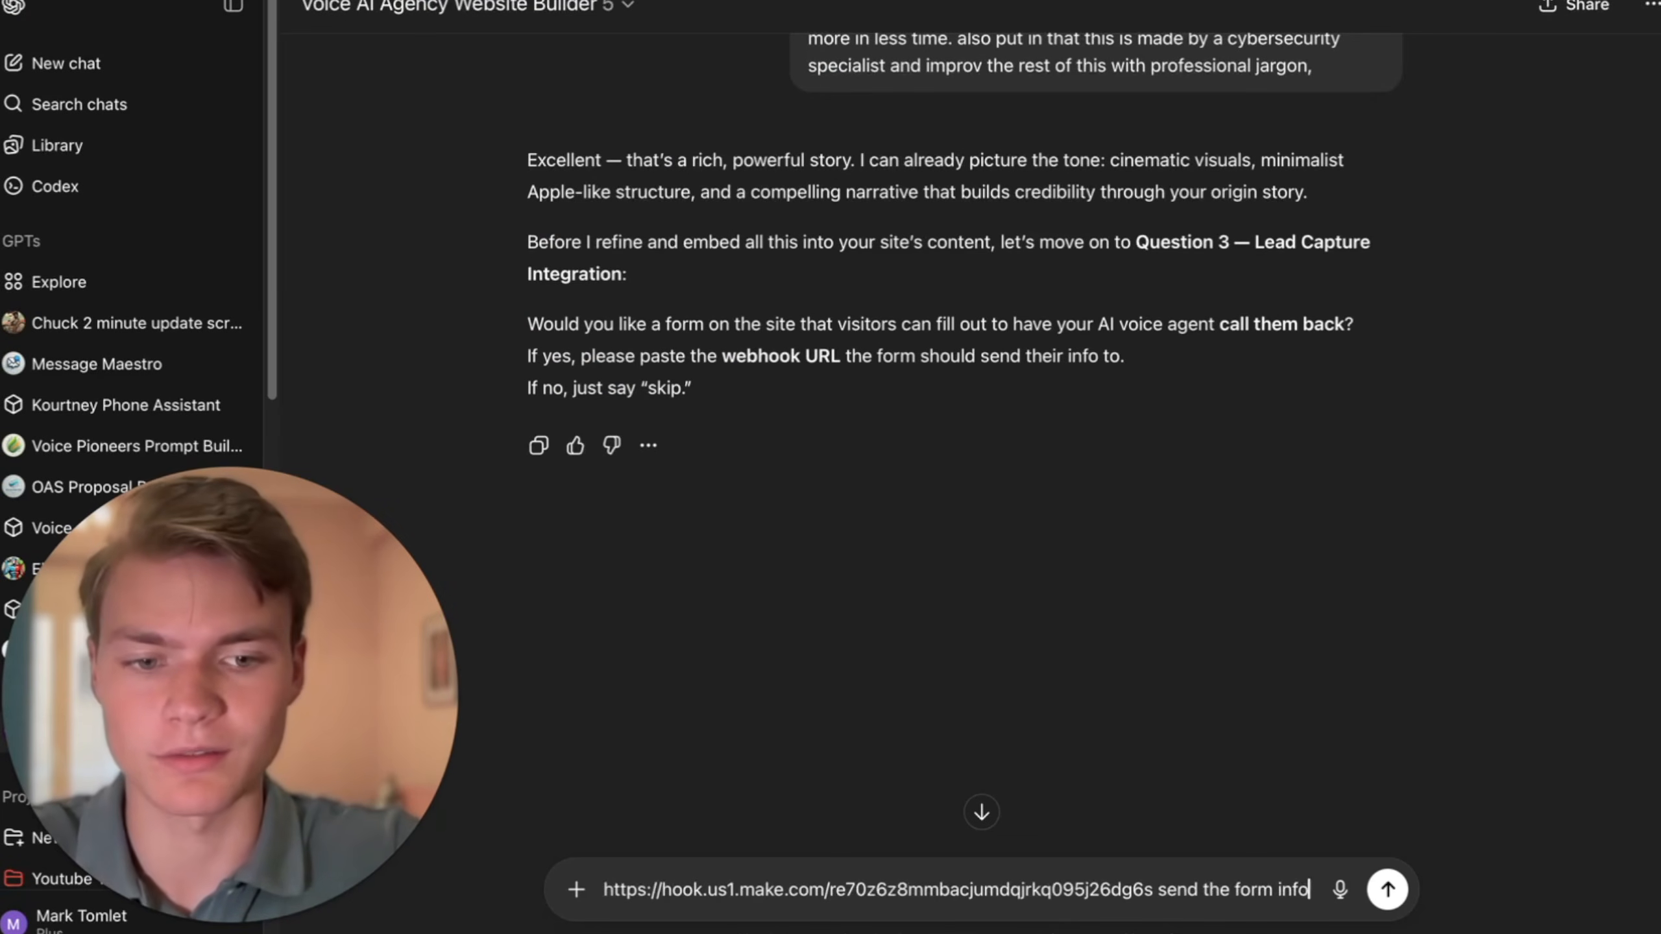
- In ChatGPT, answer the lead capture question by asking to send form info to the pasted webhook URL and include the Calendly link
text(to here.)
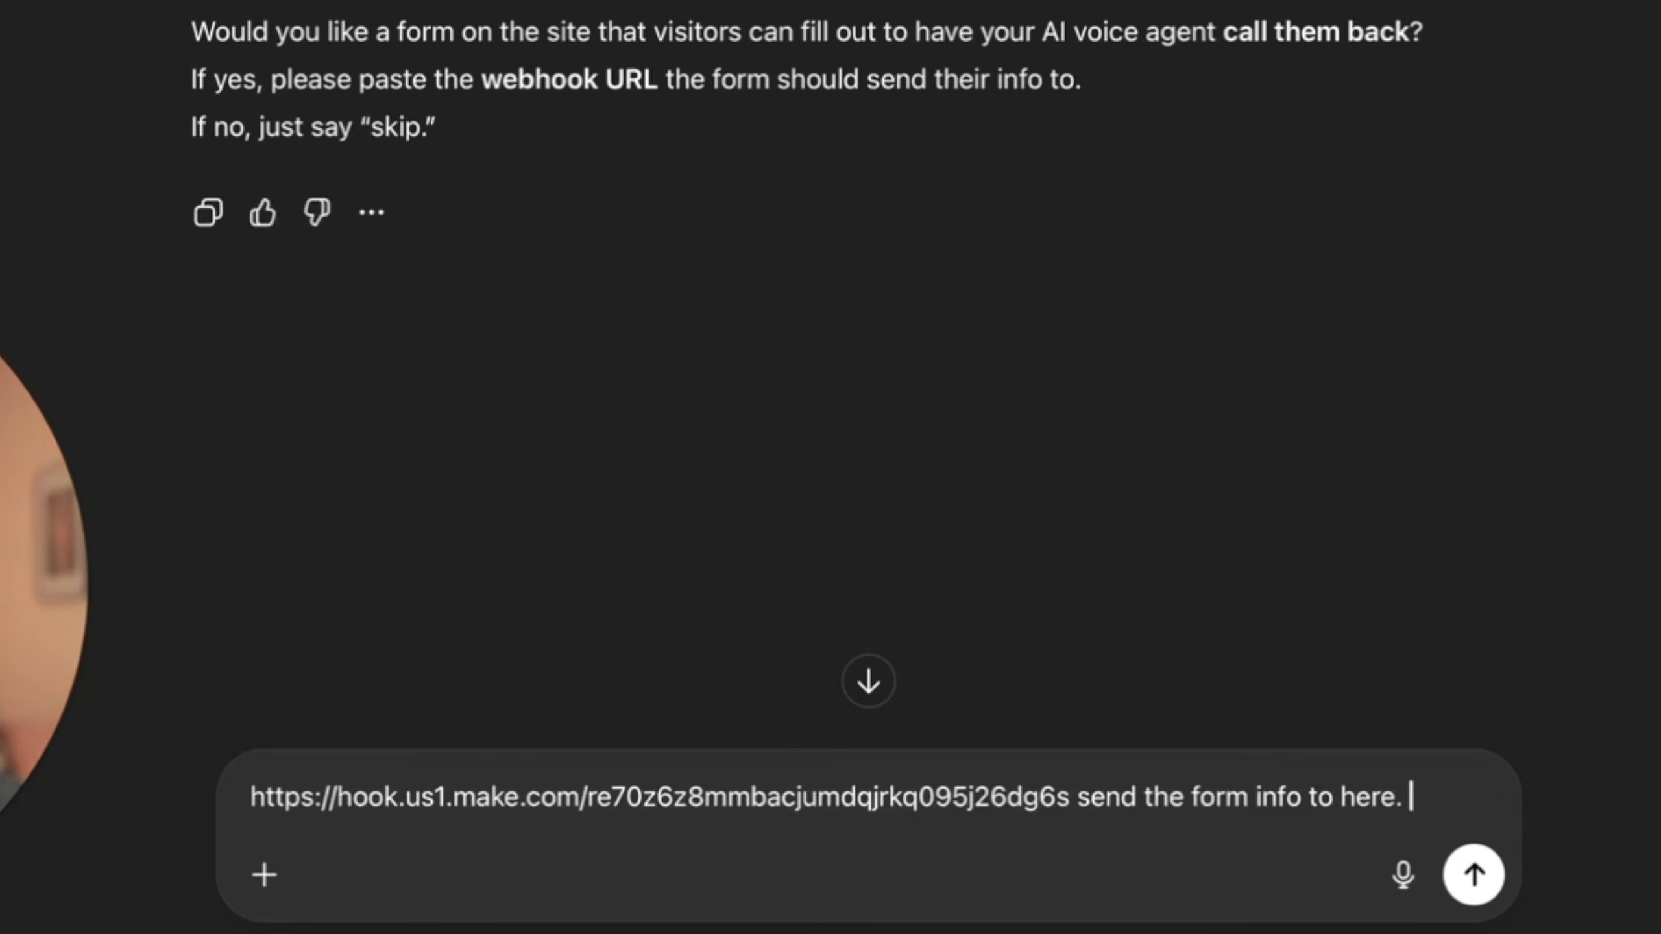
text(I)
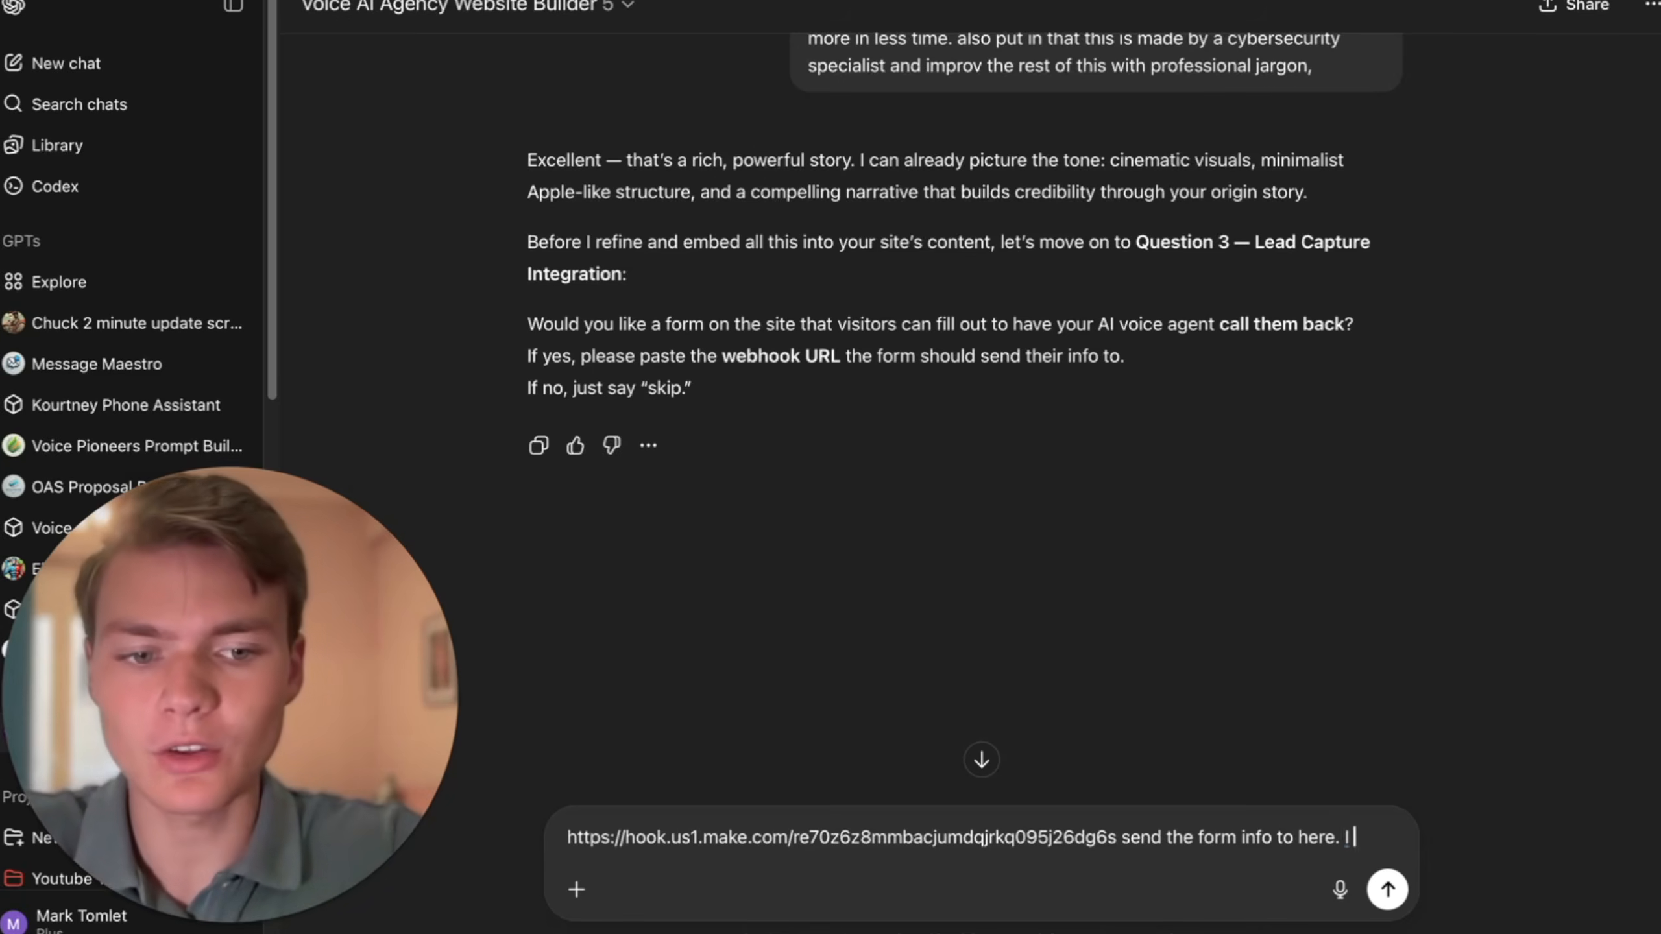
text( also want you to include my calendly:)
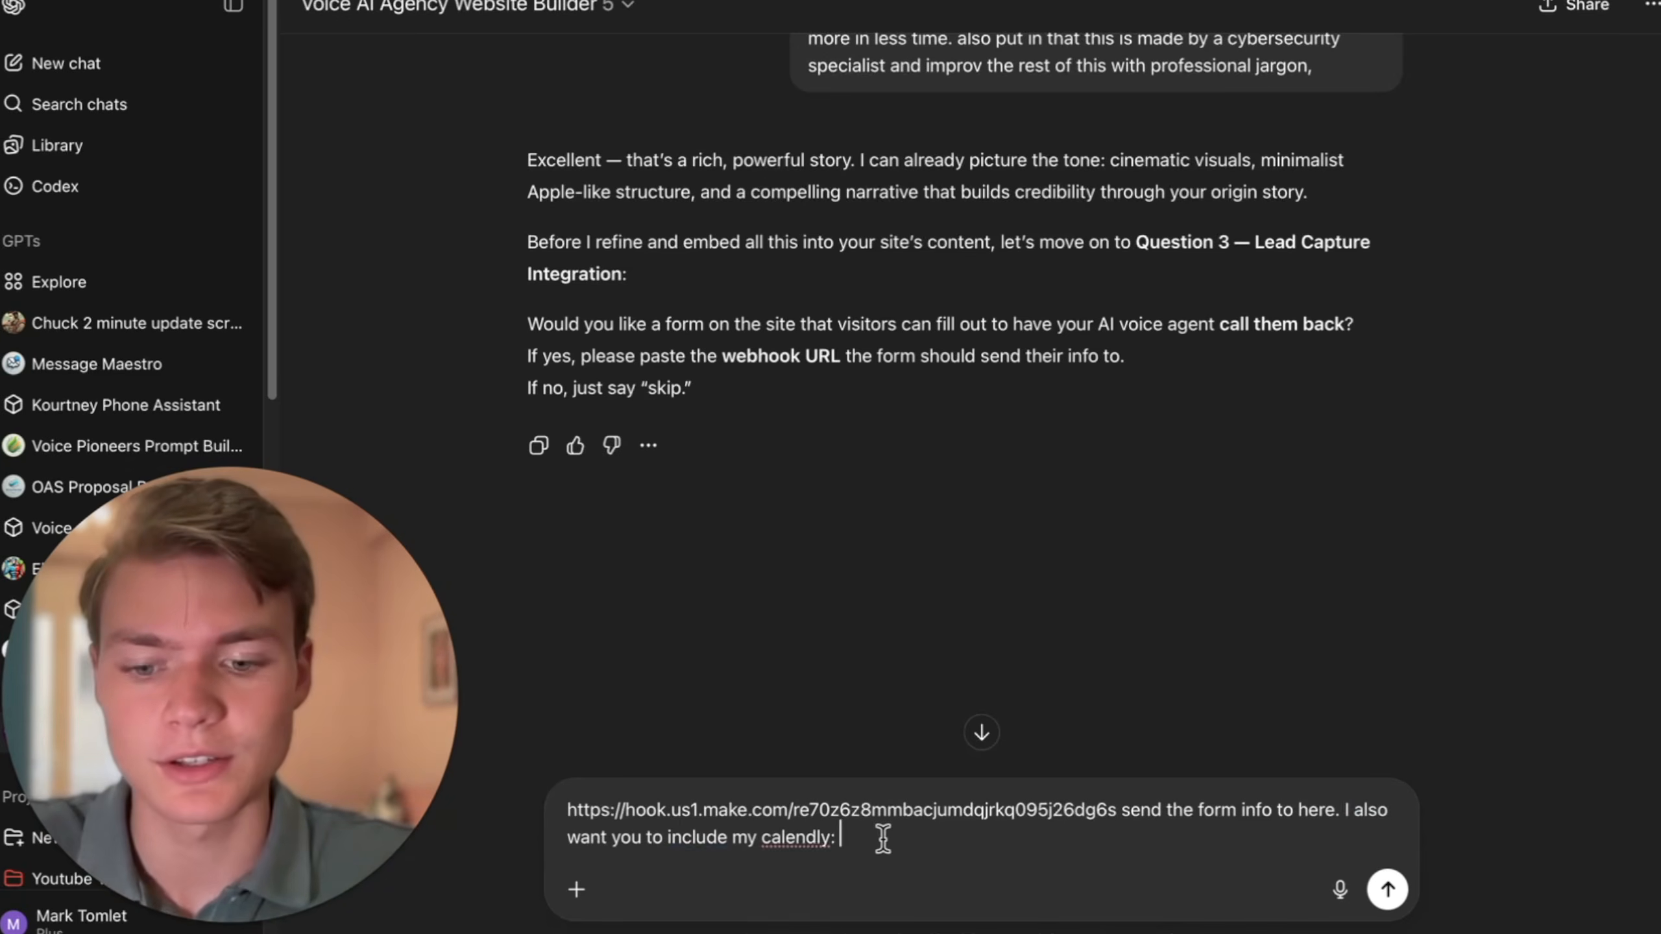
text(https://calendly.com/mark-oceansideaisolutions/ai-voice-pioneers-onboarding)
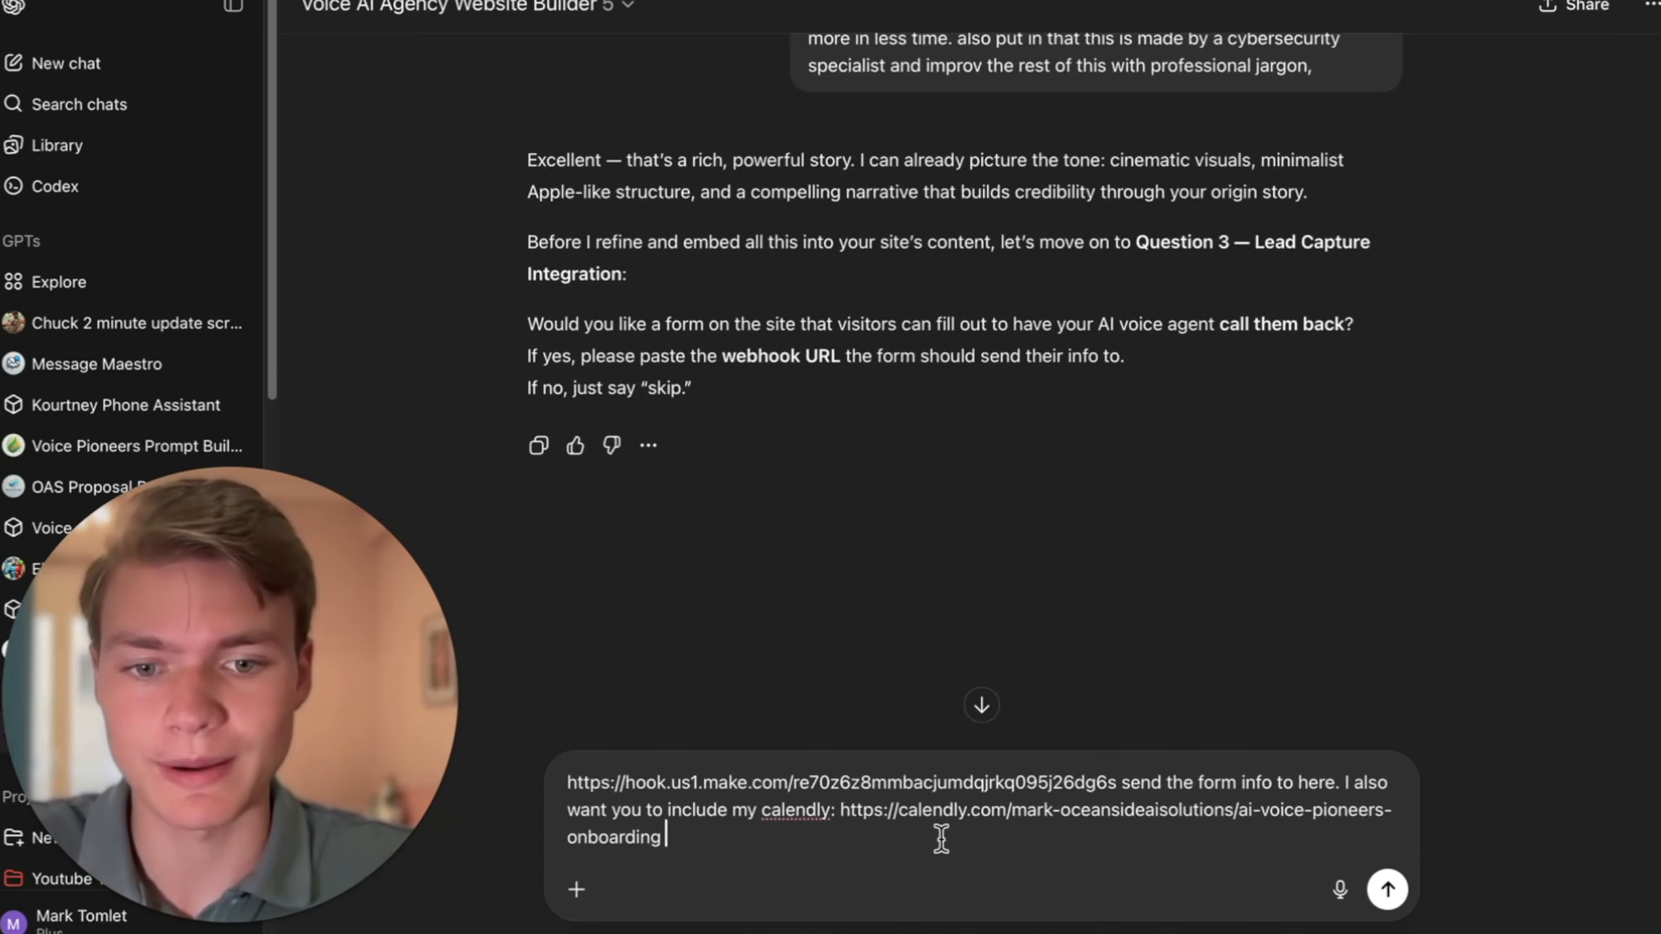
key(Return)
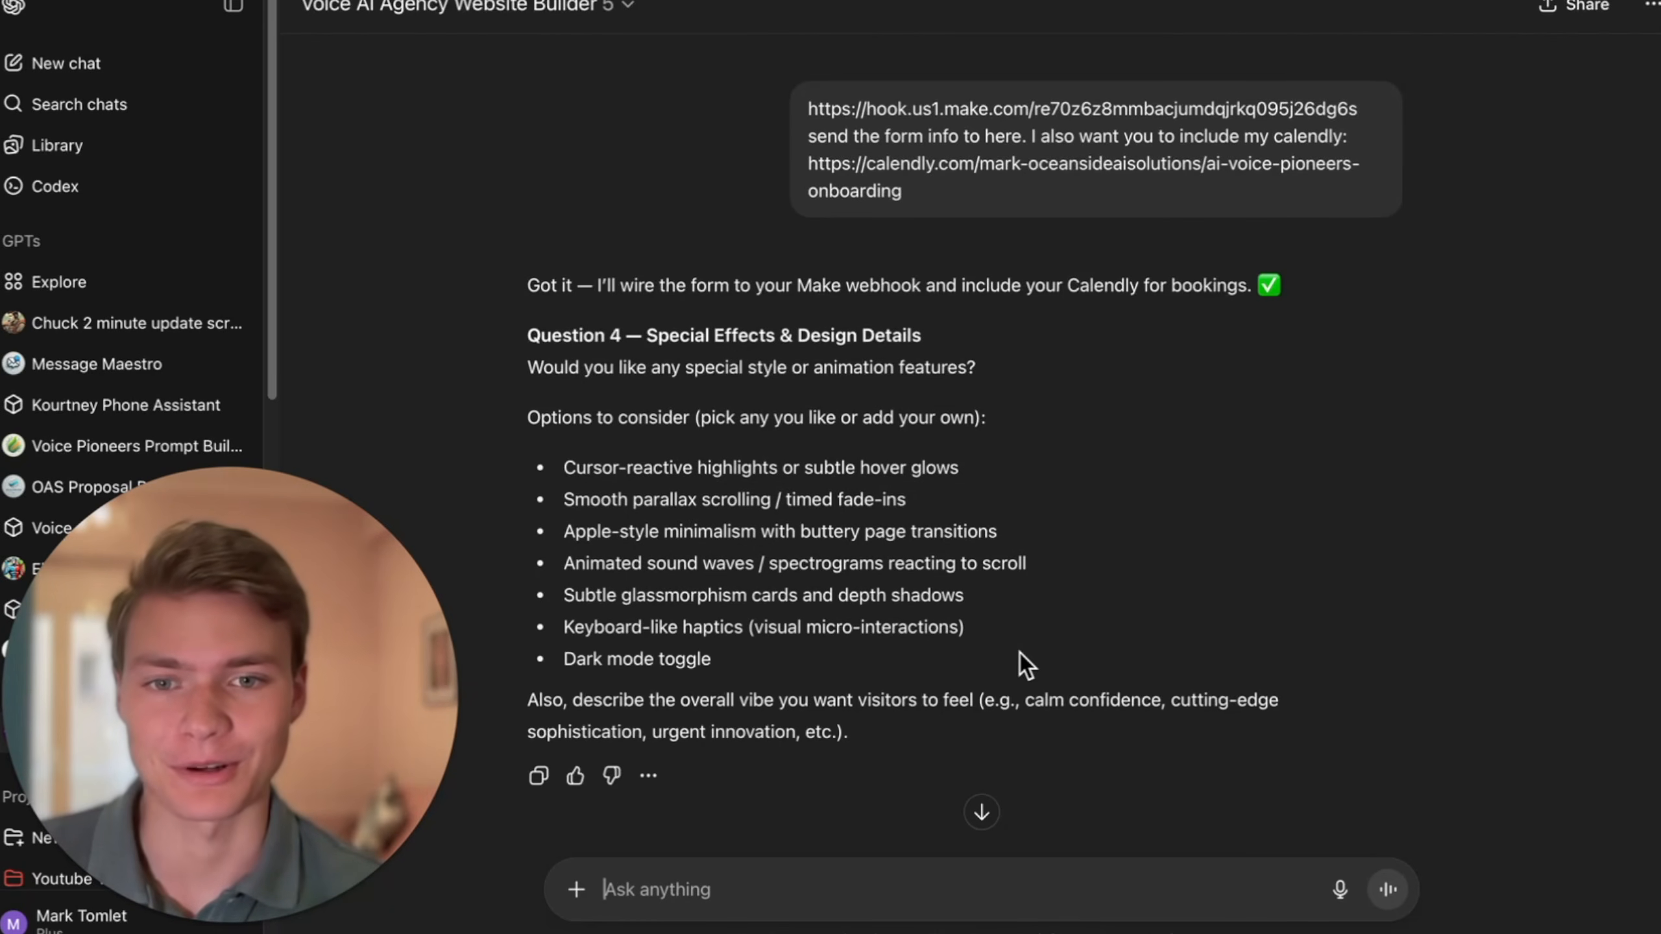
- Answer the special effects question by requesting big, very futuristic sound waves
scroll(1020, 652, down, 5)
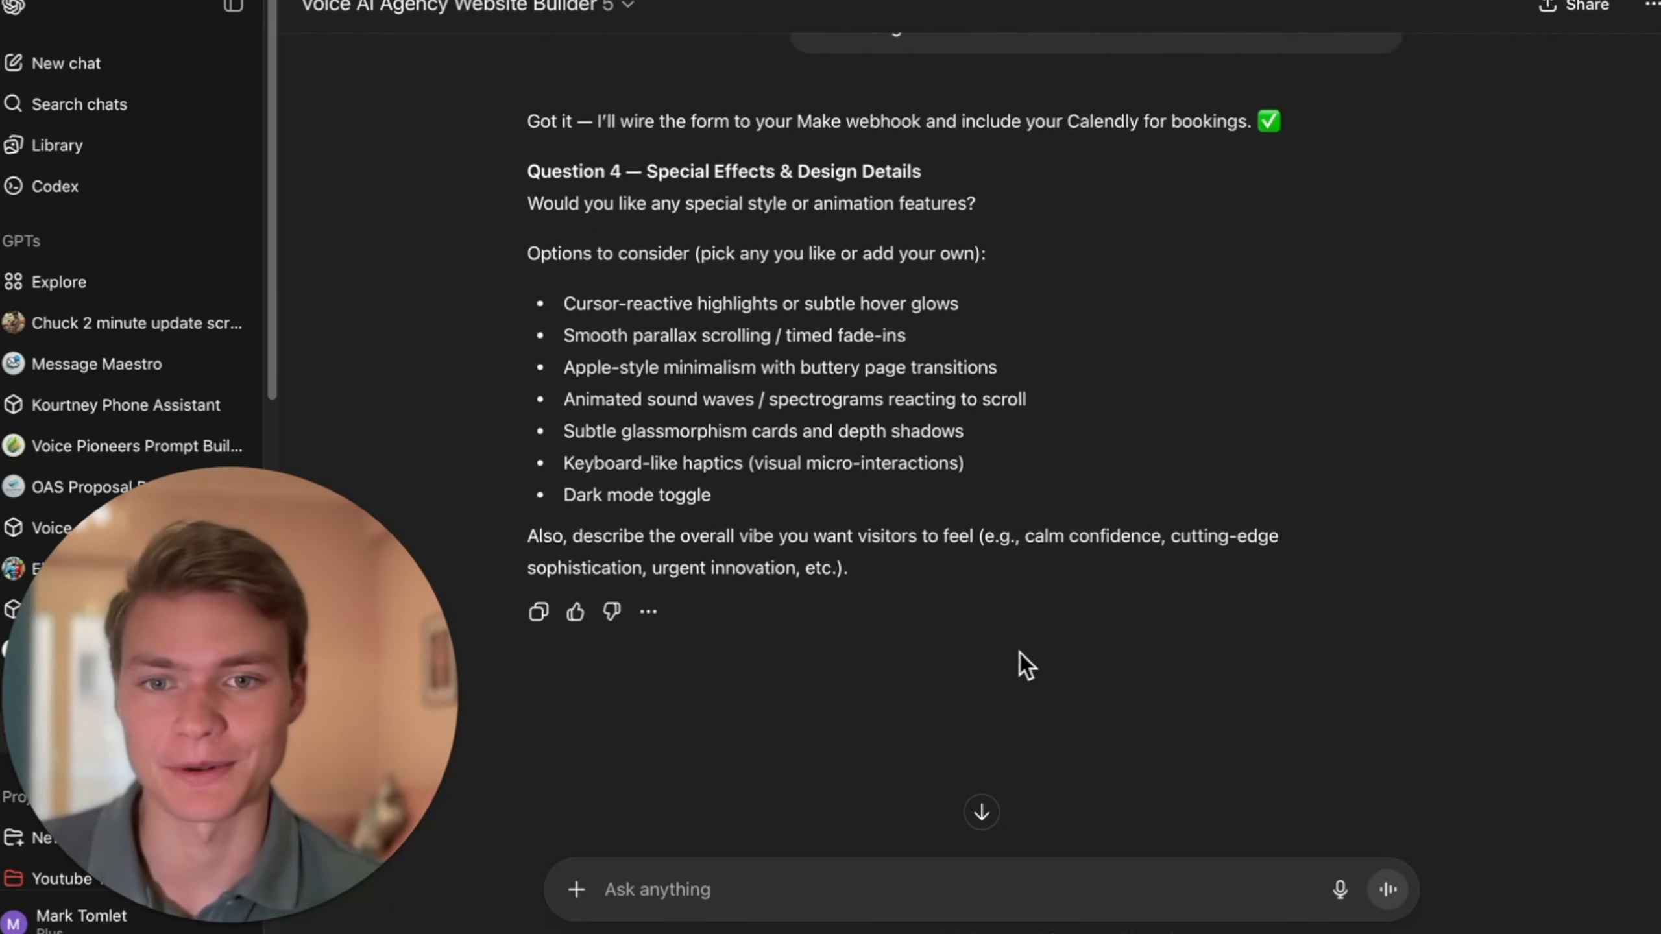
text(yes include big)
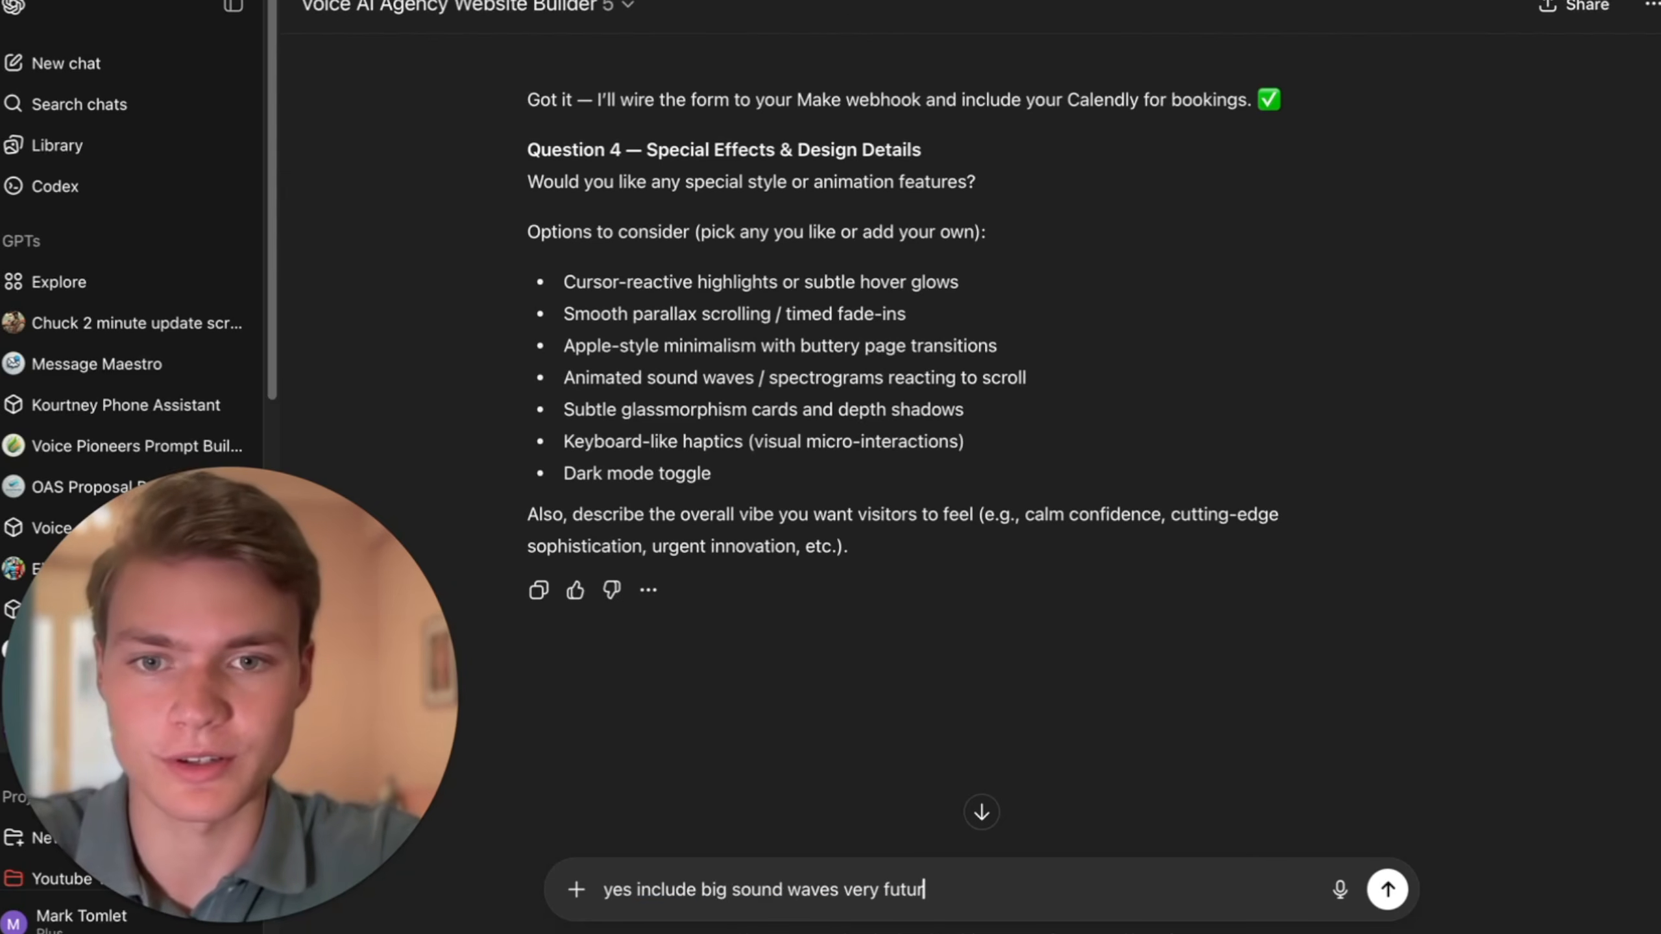
text(sound waves very futuriti)
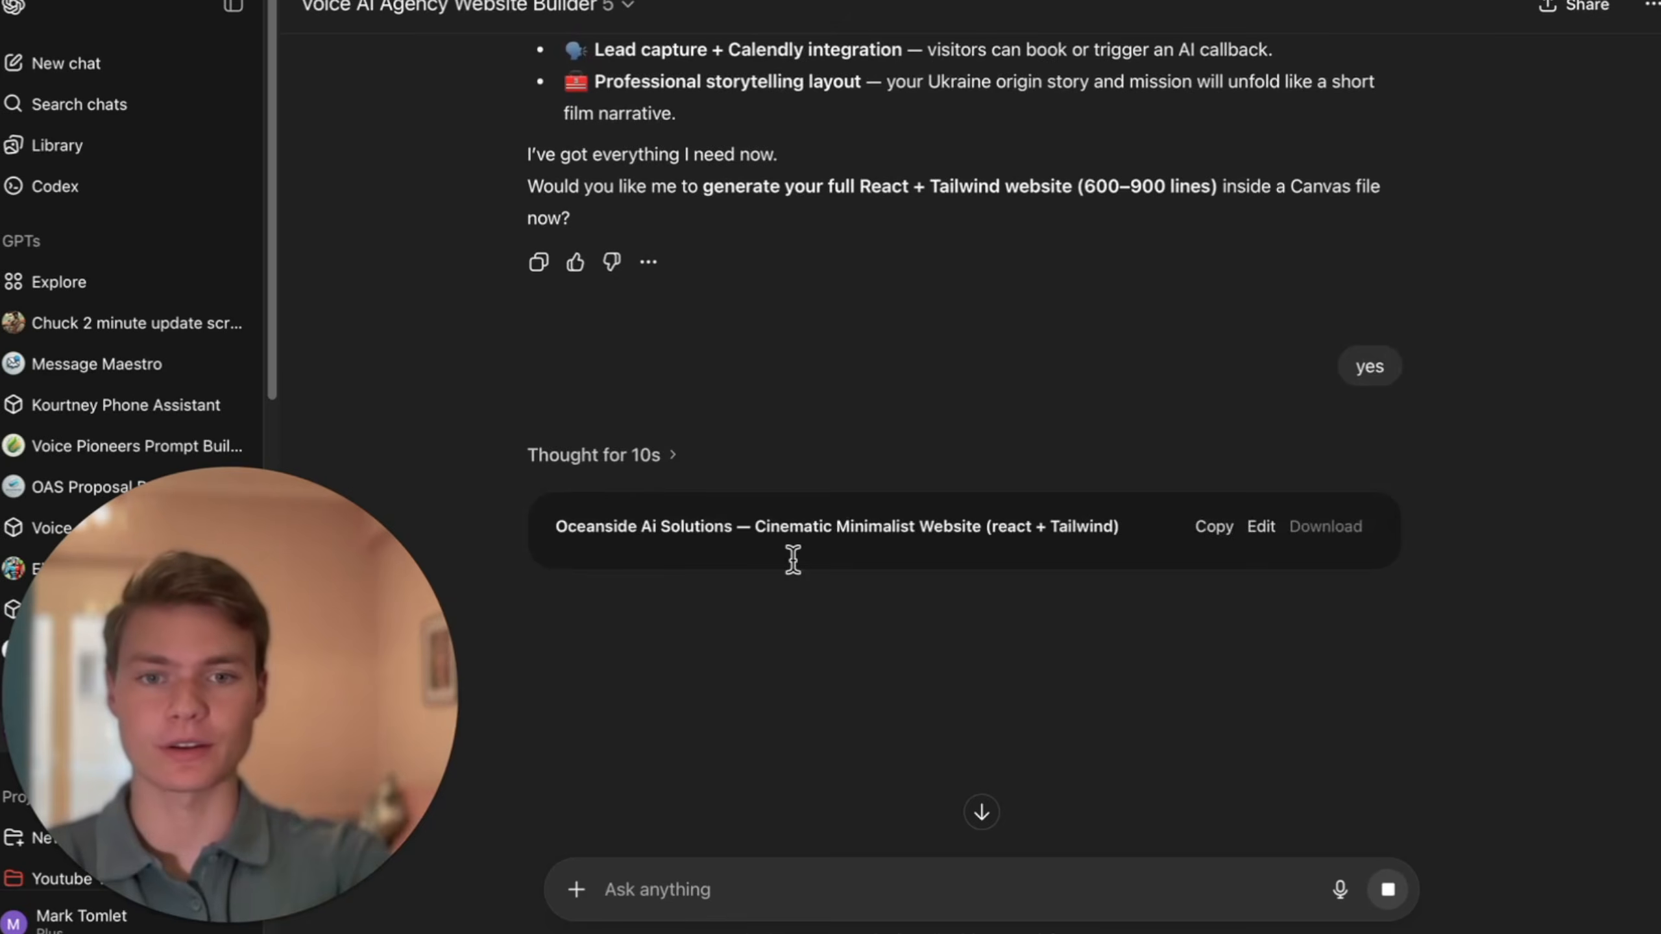
click(791, 530)
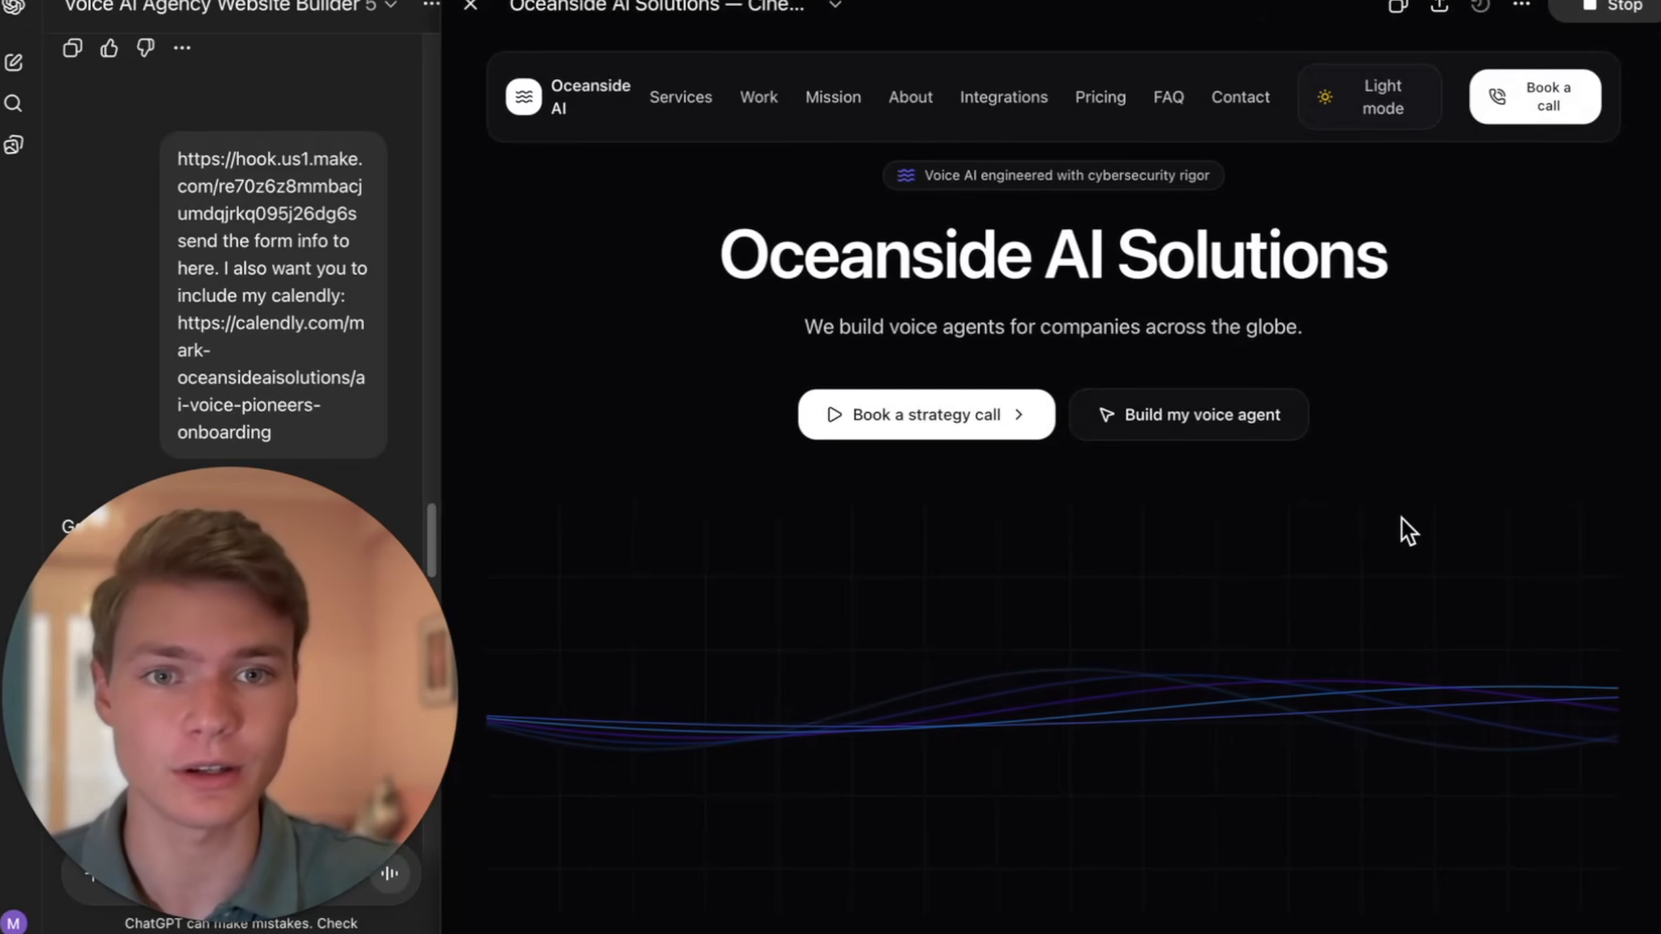
- Review the generated website preview from the hero and services through credentials and pricing to the contact form
scroll(1402, 519, down, 4)
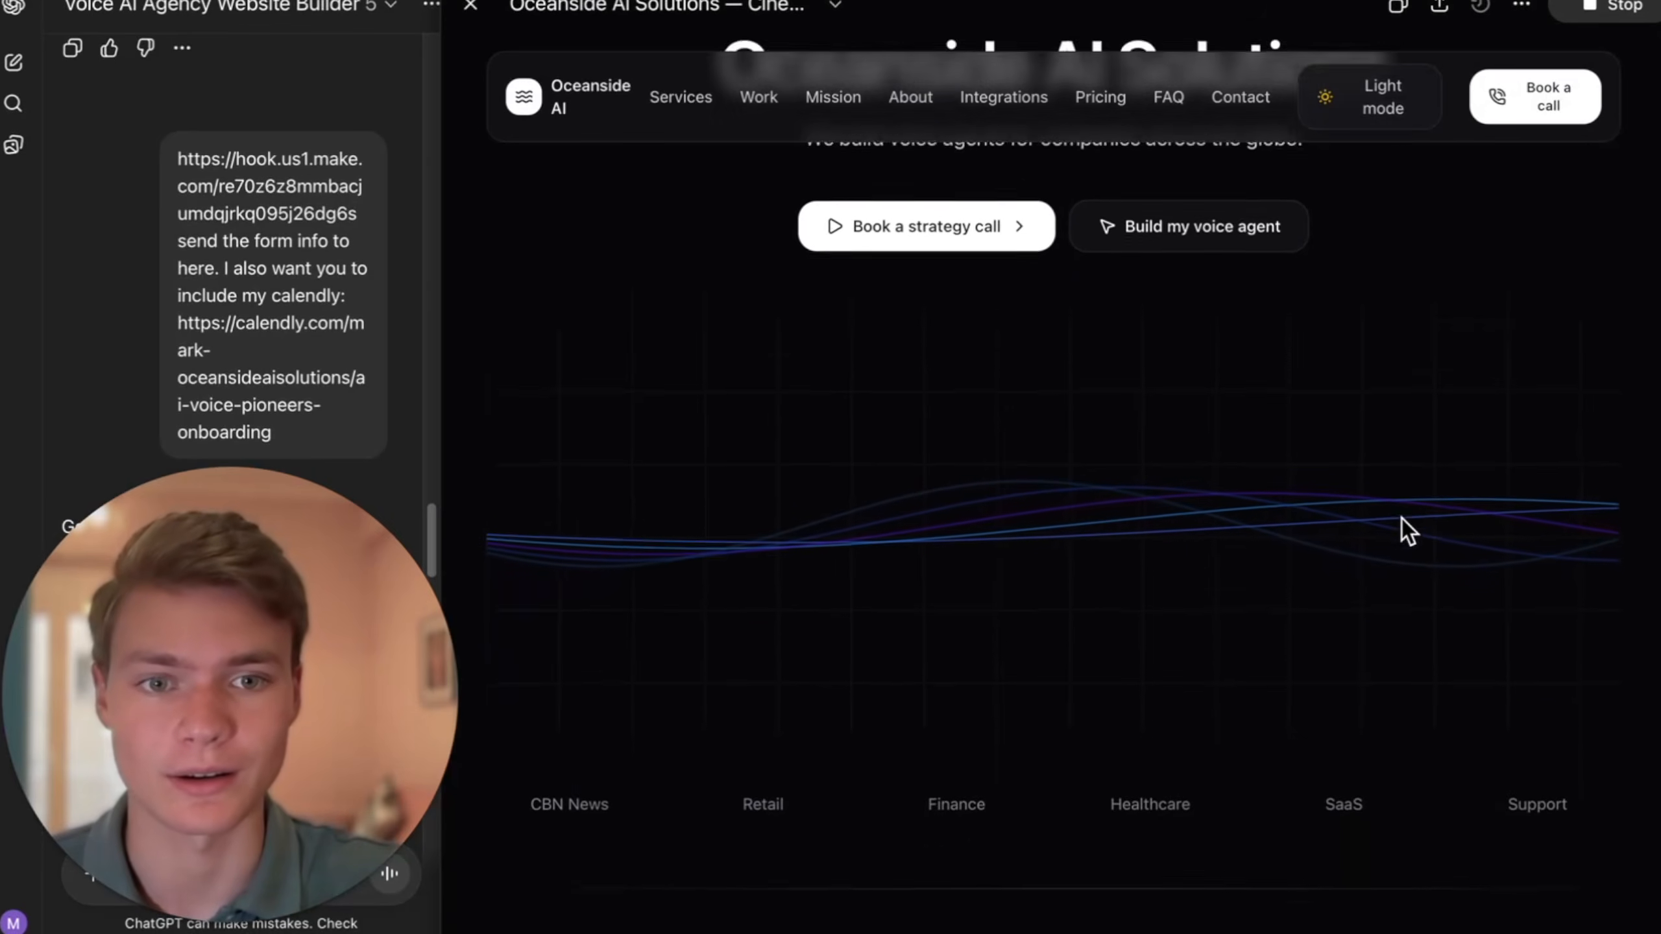
scroll(1401, 519, down, 10)
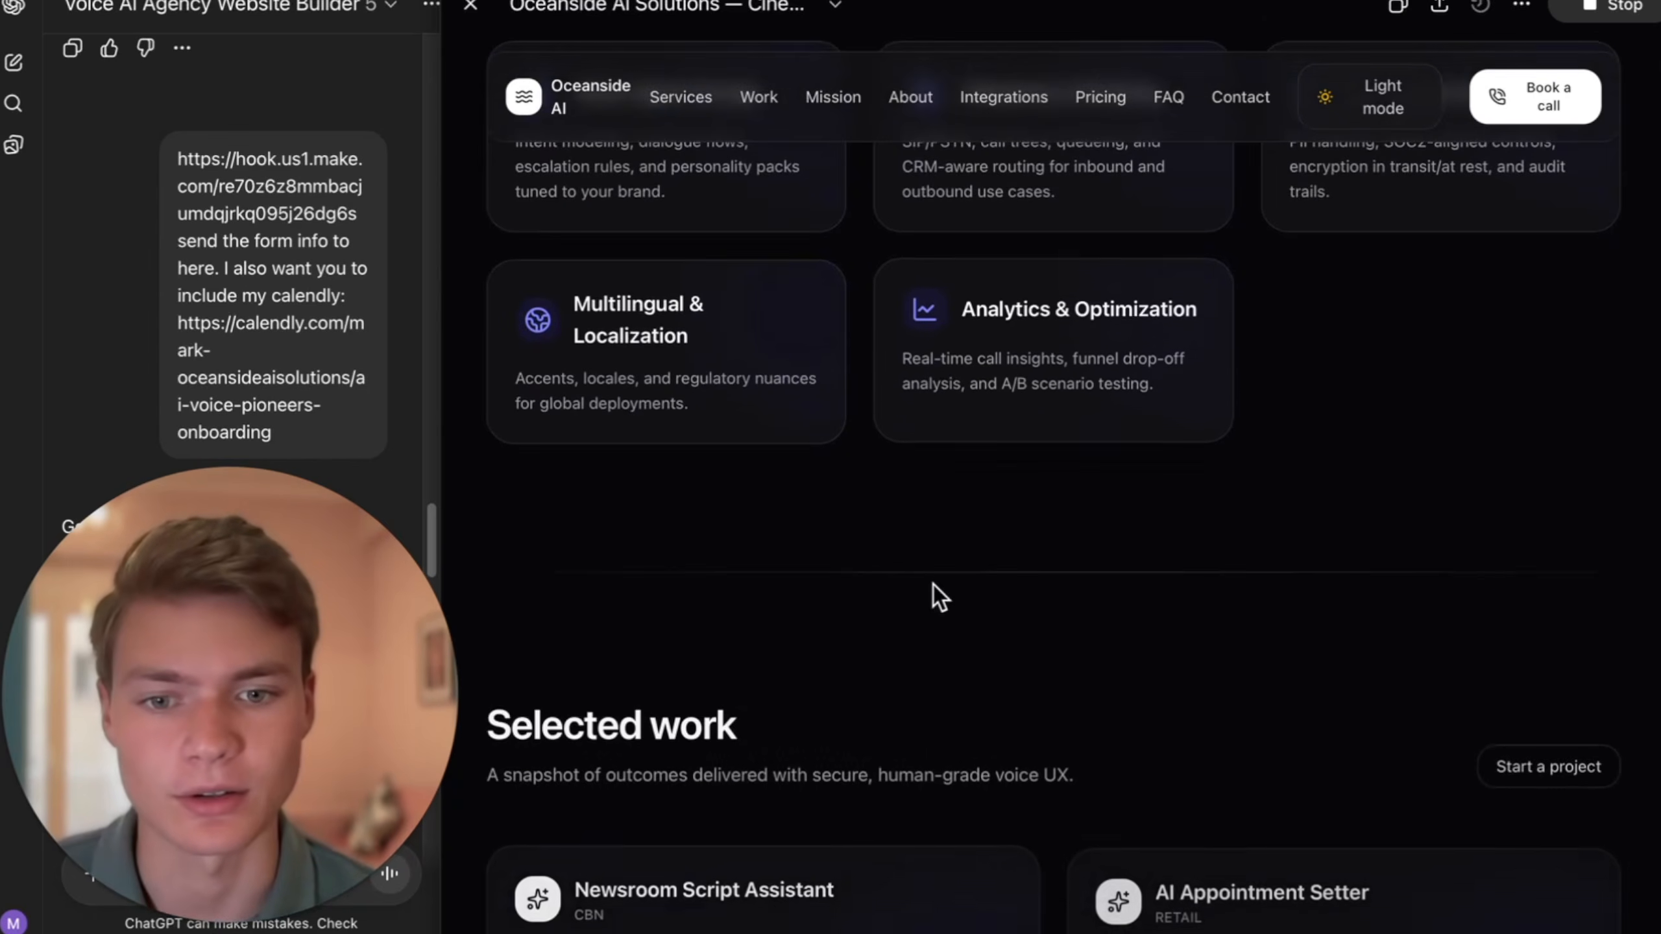
scroll(808, 524, up, 6)
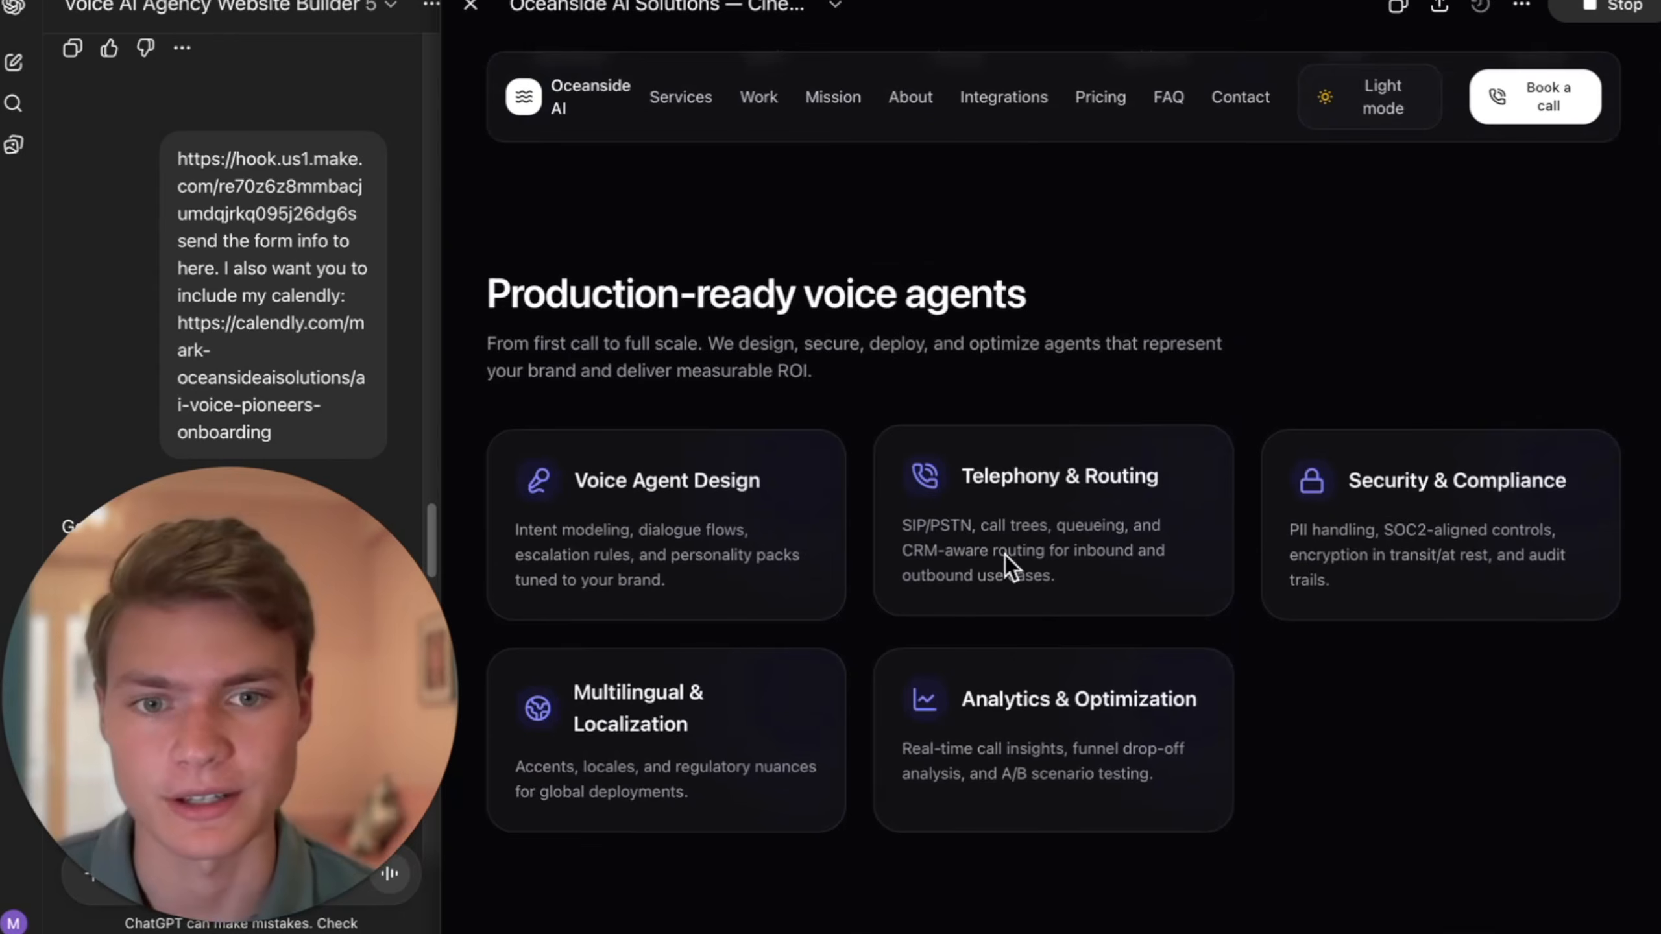
scroll(1225, 408, down, 10)
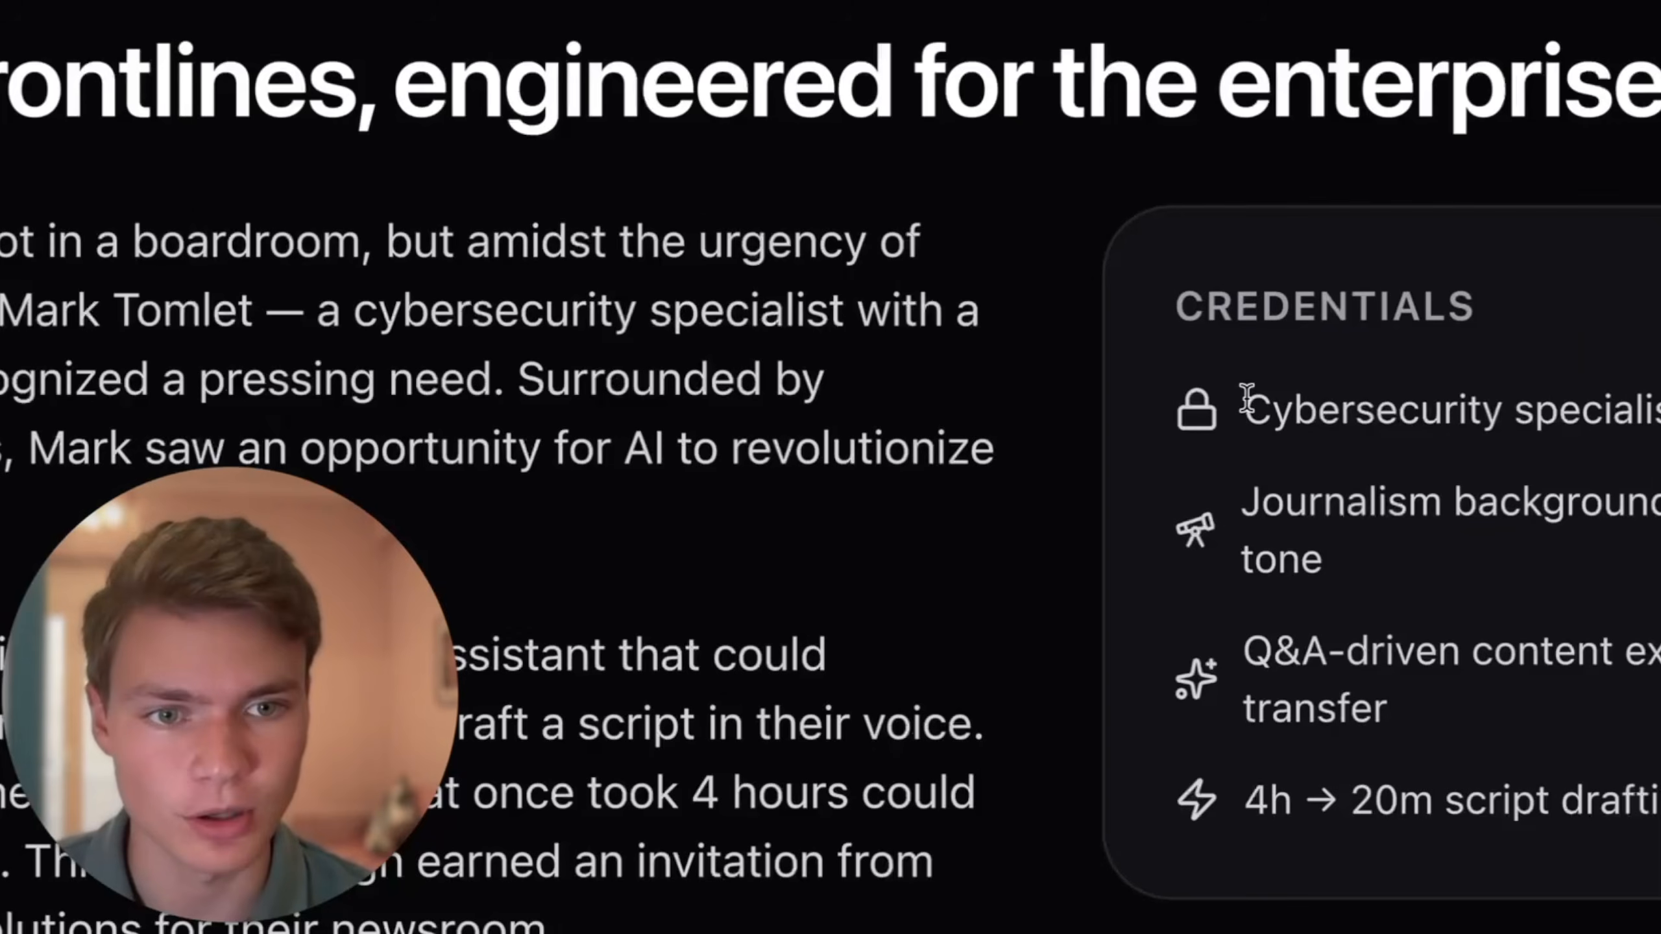
double_click(1193, 422)
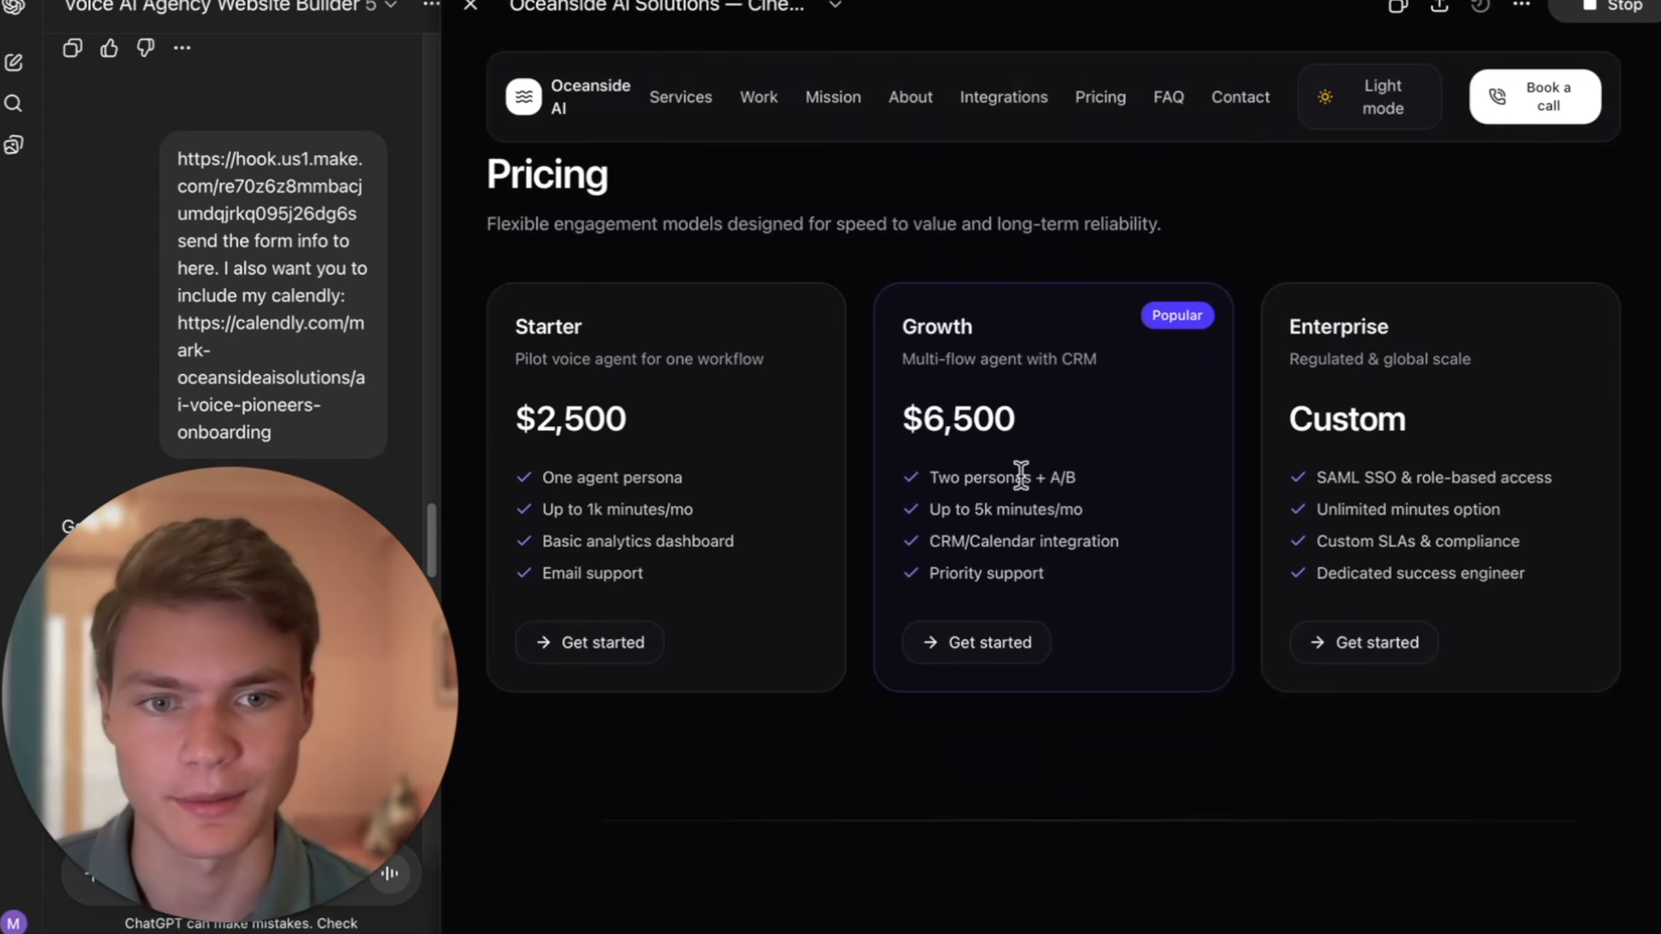
scroll(1016, 475, down, 15)
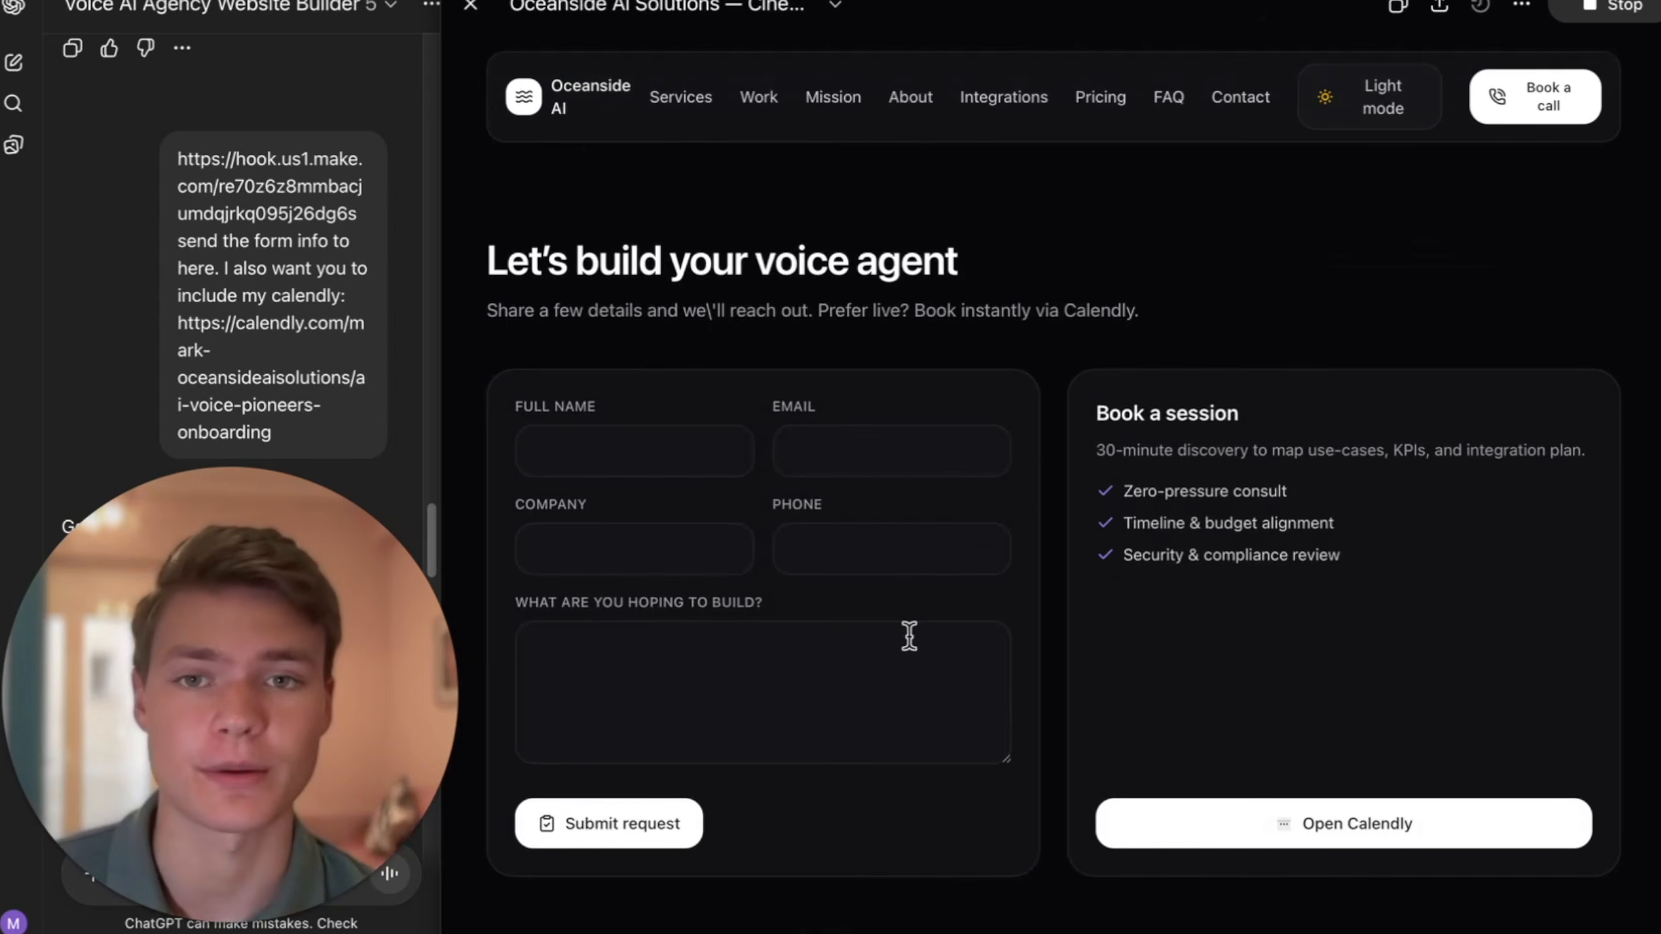
scroll(1041, 587, up, 15)
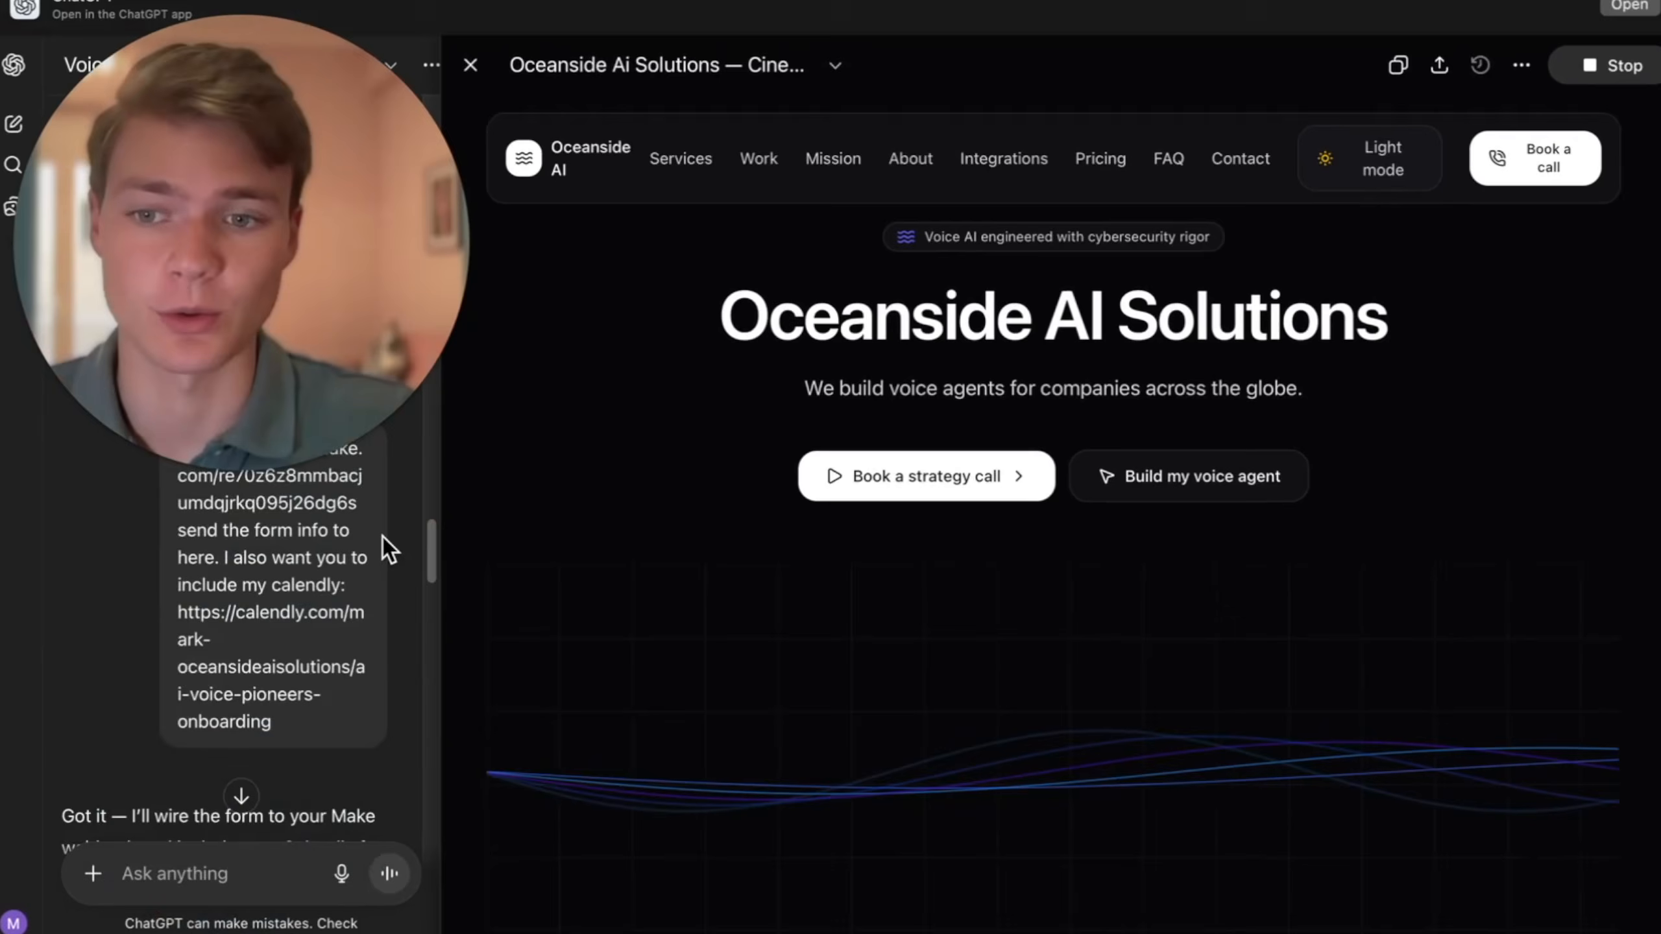
- Begin a follow-up prompt under the latest reply with "do not change any of the original code. only make sure that"
scroll(385, 541, down, 5)
scroll(582, 513, down, 5)
scroll(722, 392, up, 5)
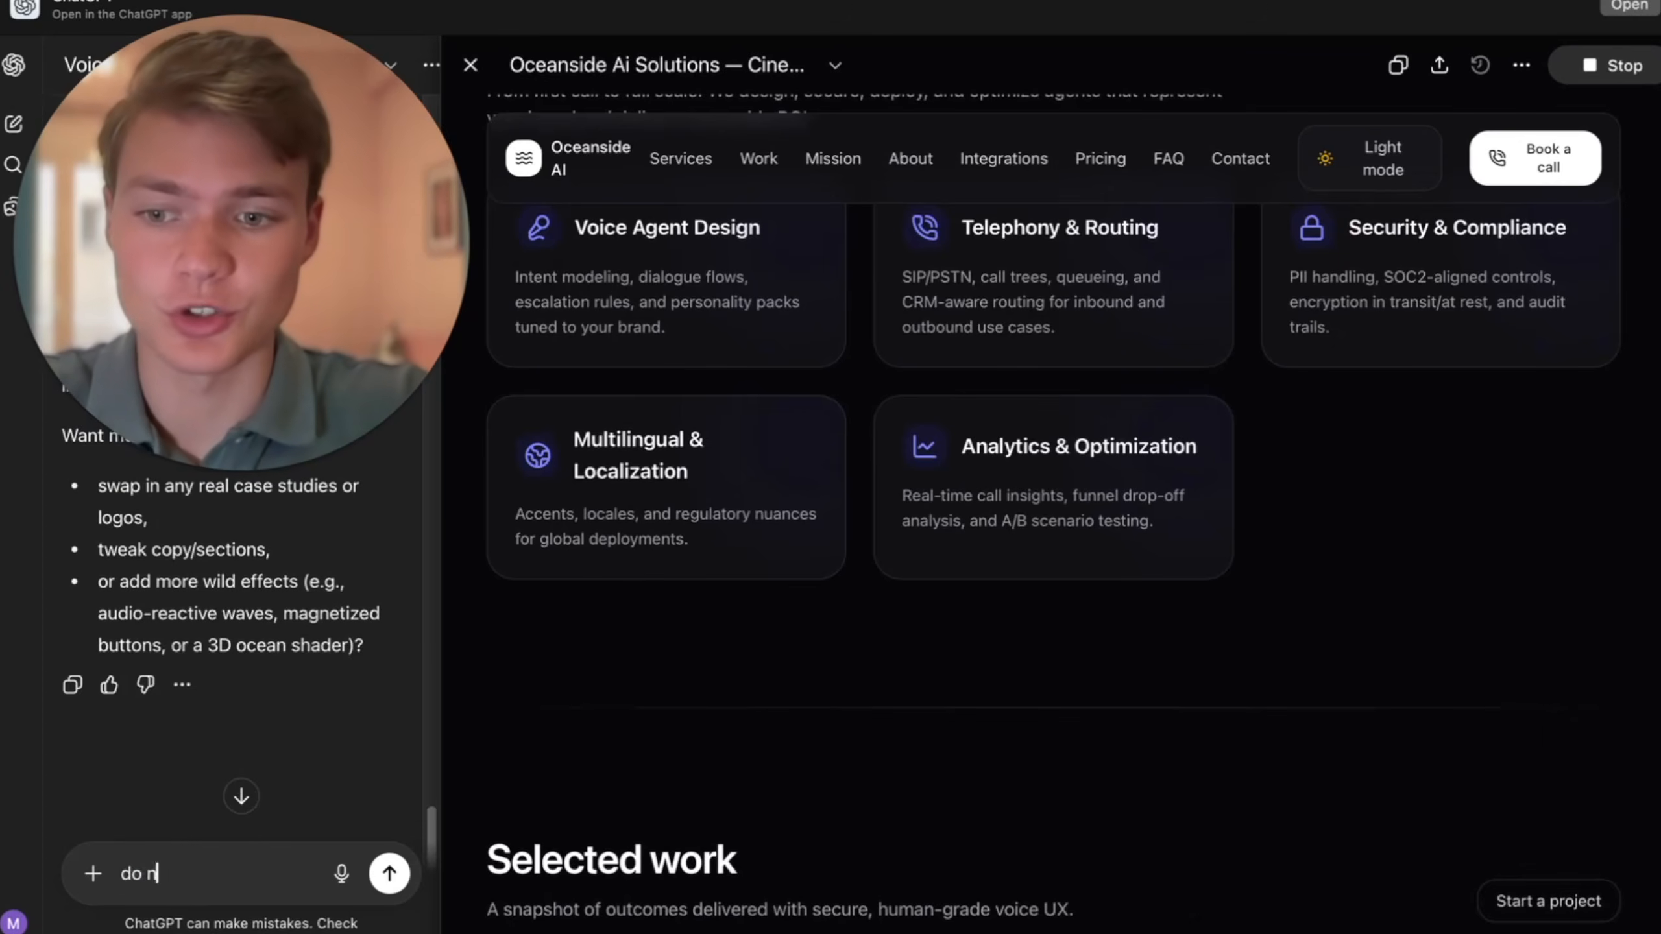
text(of the)
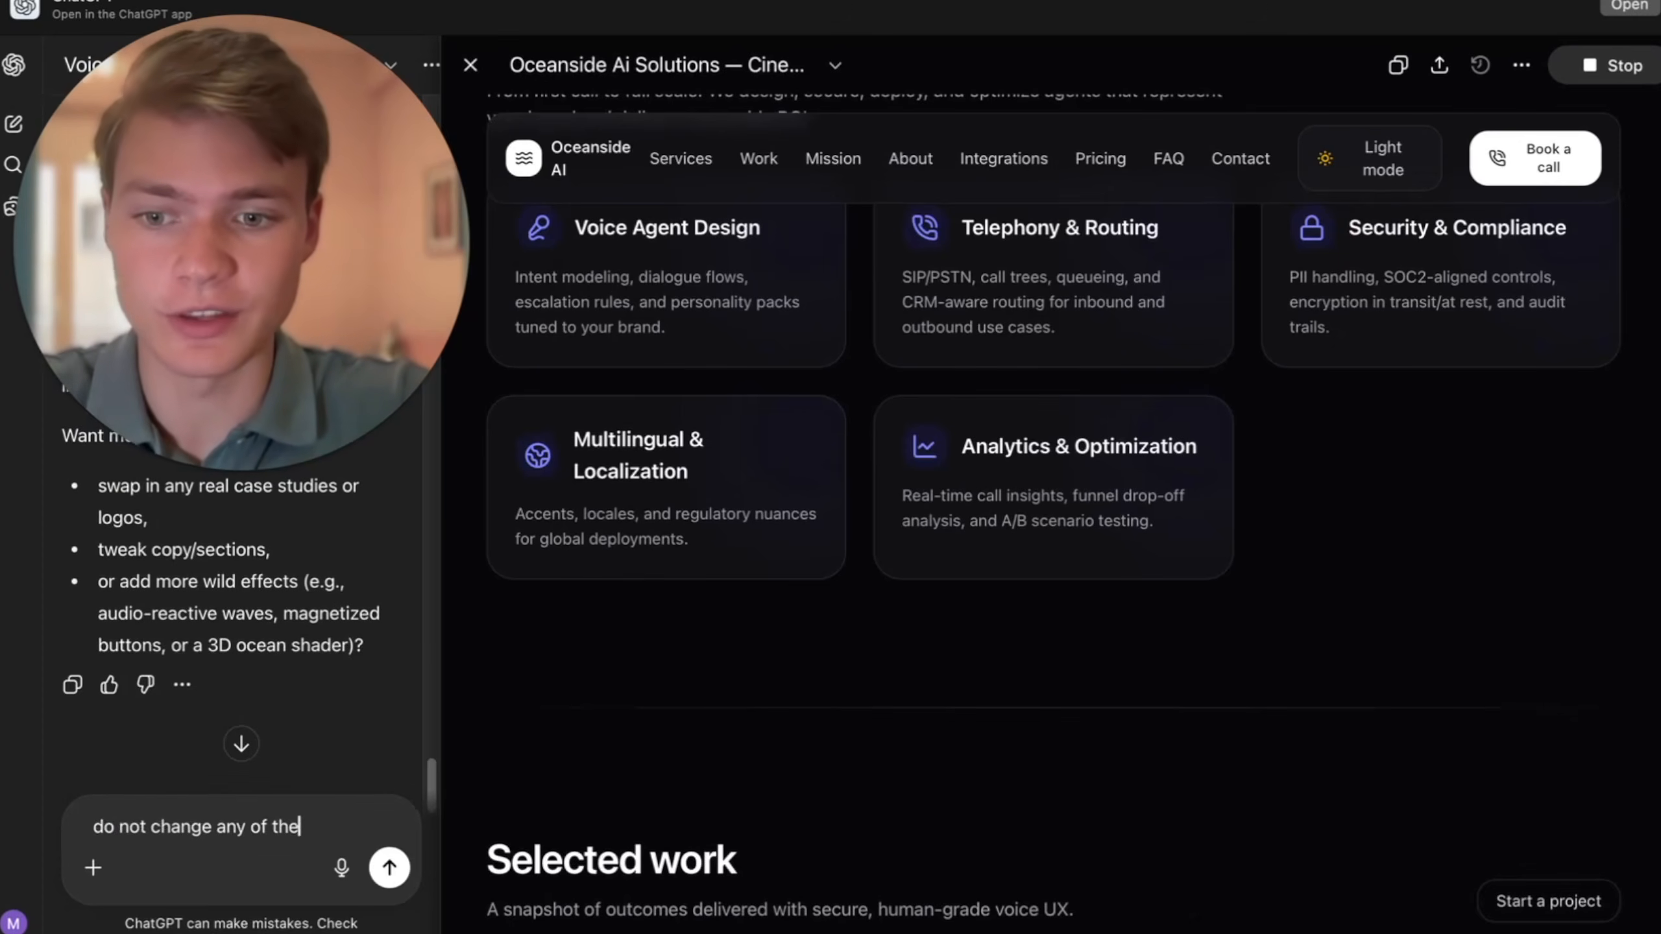
text( orig)
text(inal code. only make sure that)
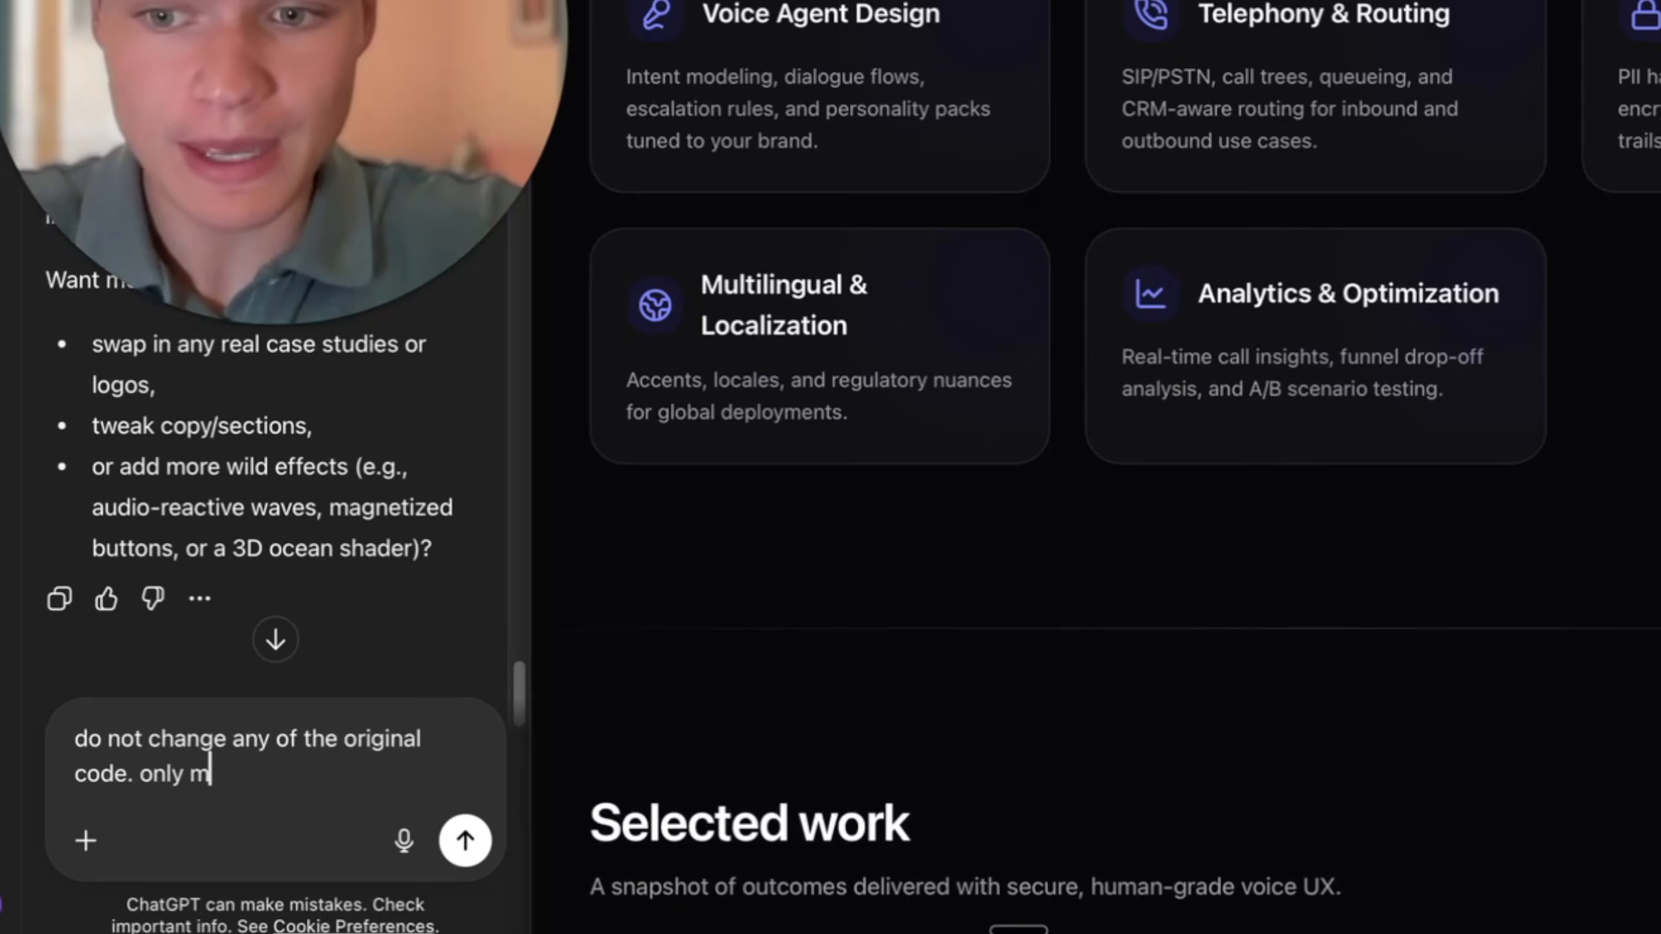
- Capture a screenshot of the website preview's navigation bar area and attach it to the prompt
key(super+shift+4)
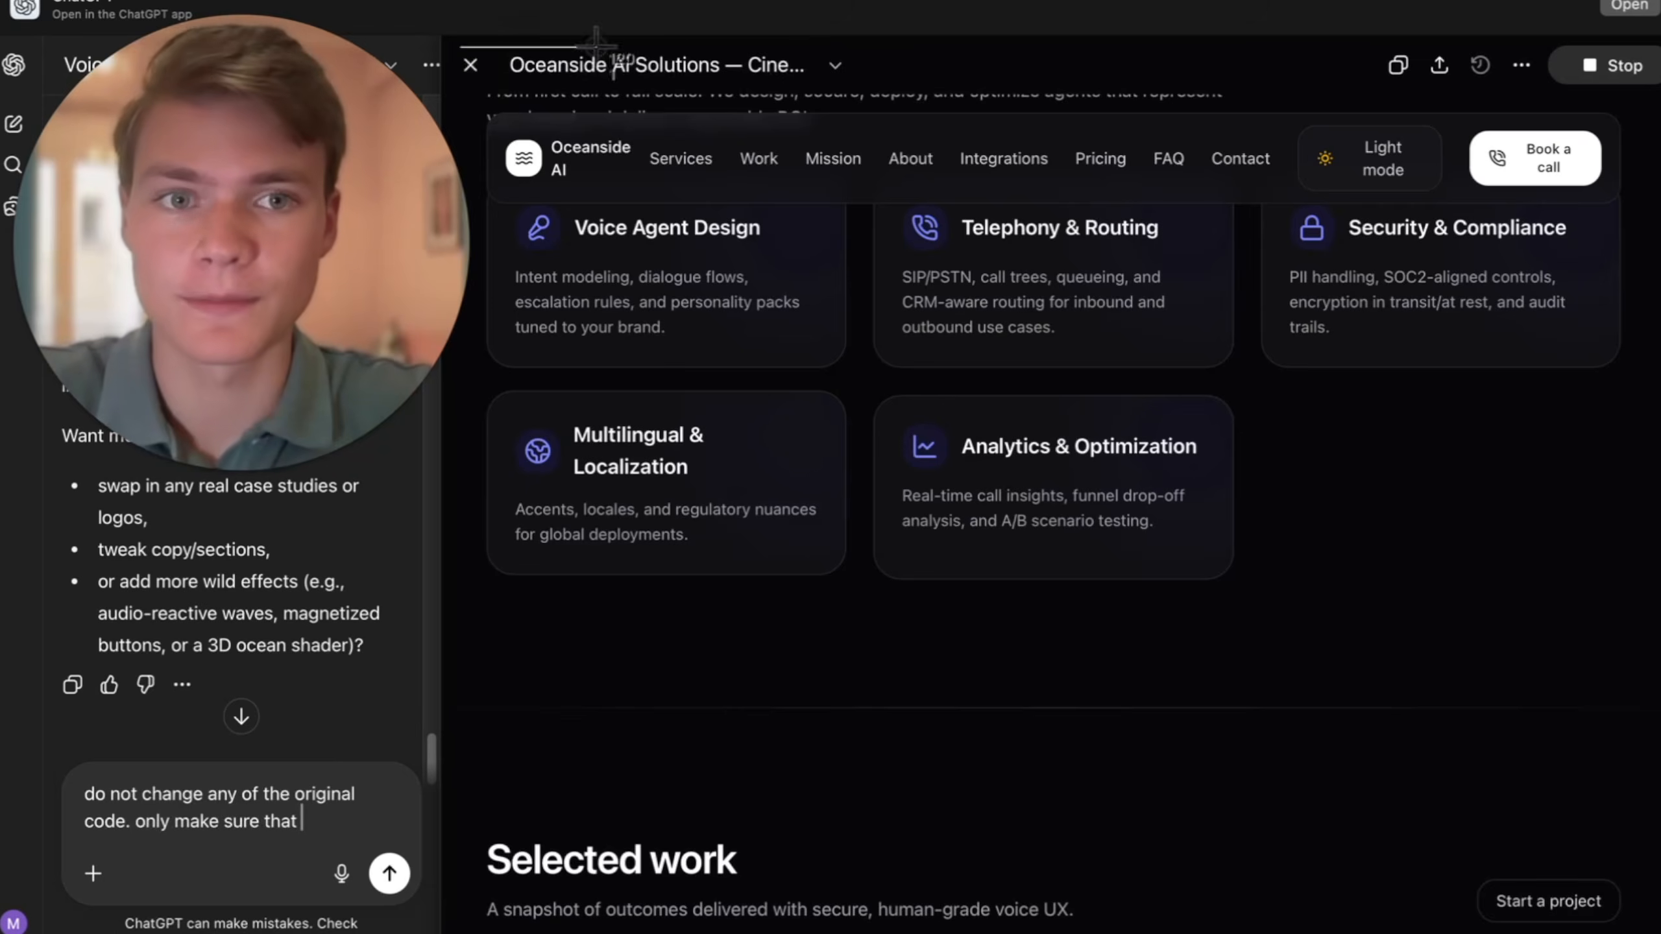
drag(460, 46, 1605, 351)
drag(1605, 916, 242, 811)
- Complete the prompt with "this section is mapped and clickable change nothing else or you are fired." and send it
text(this )
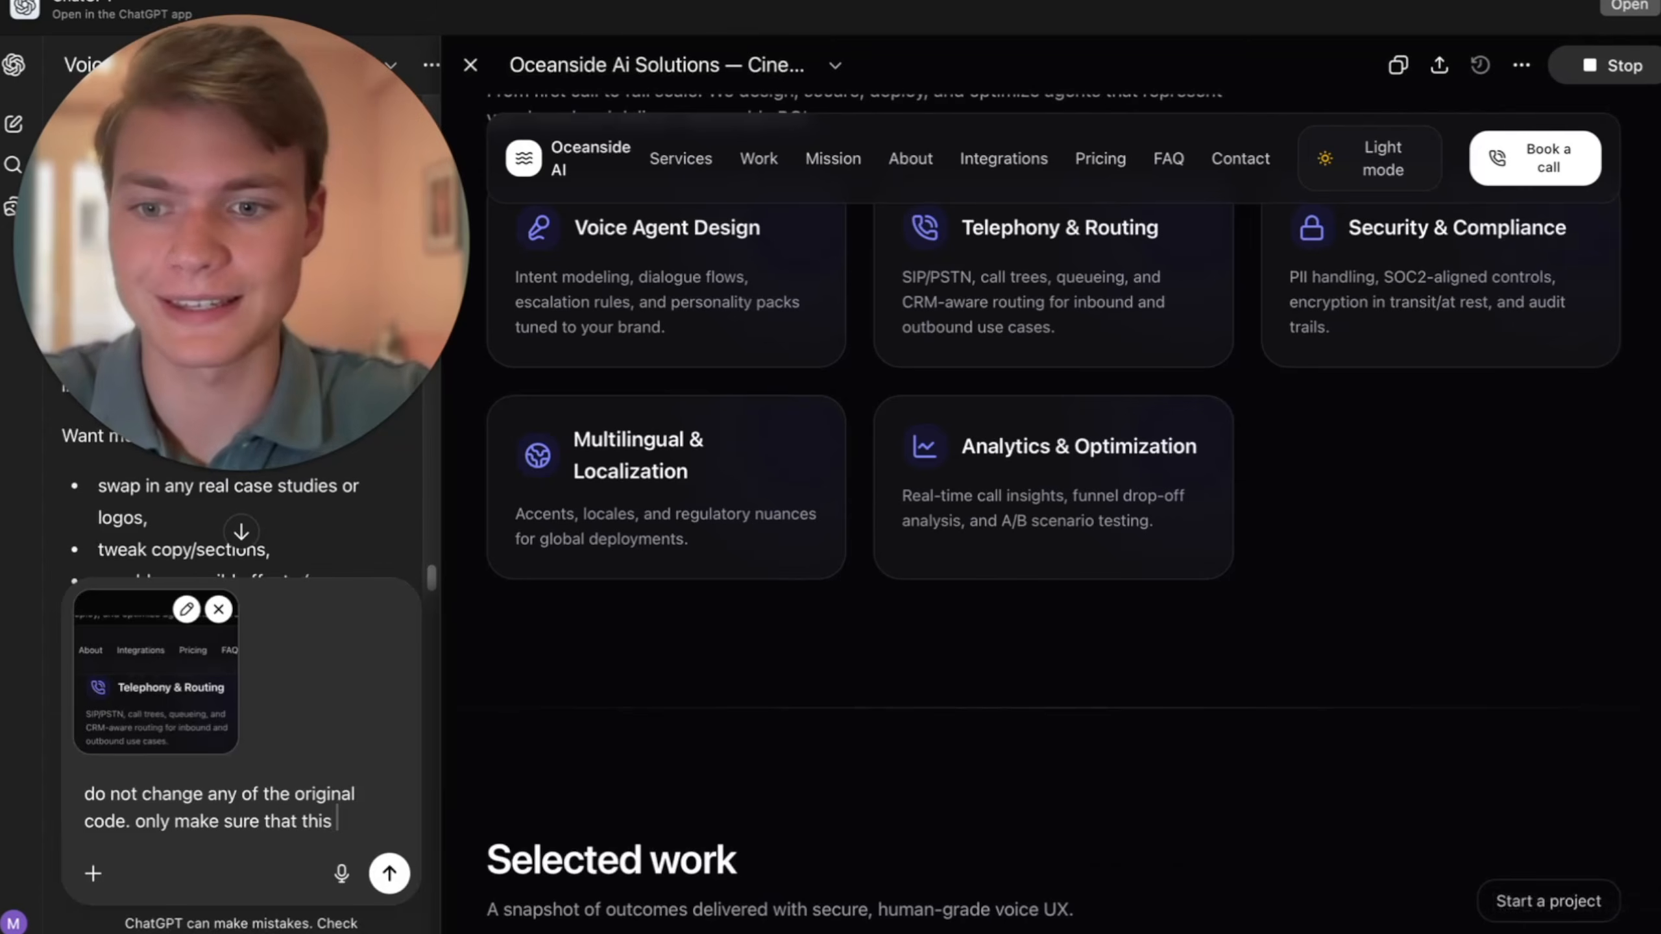
text(section is mapped and clickable cha)
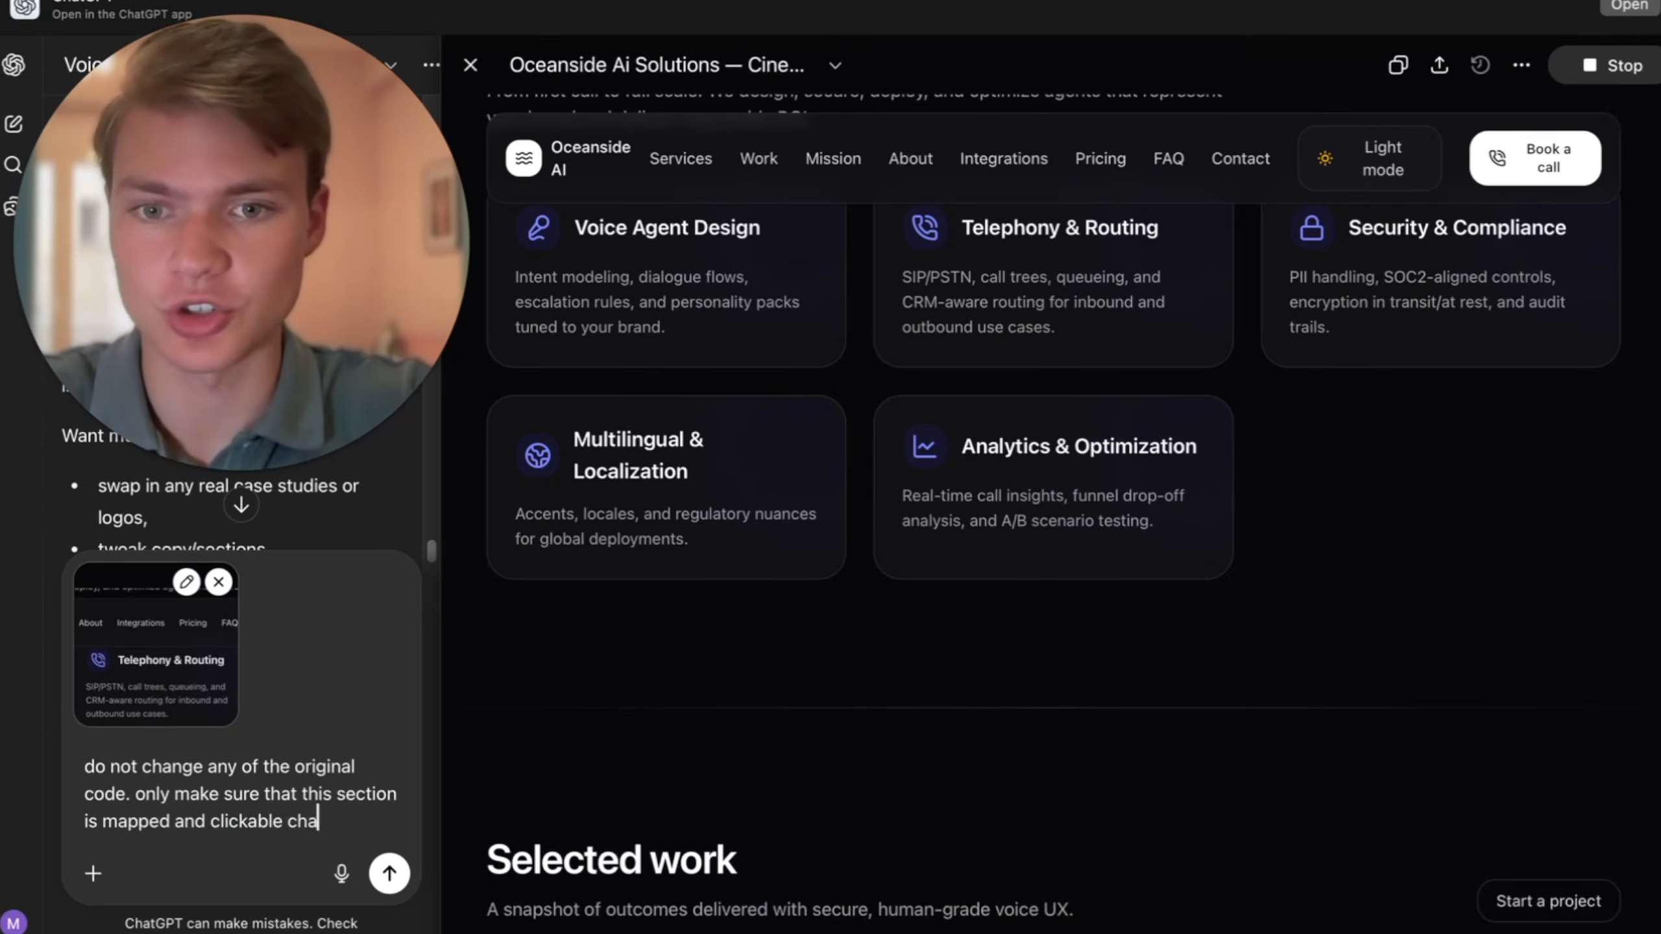
text(nge nothin)
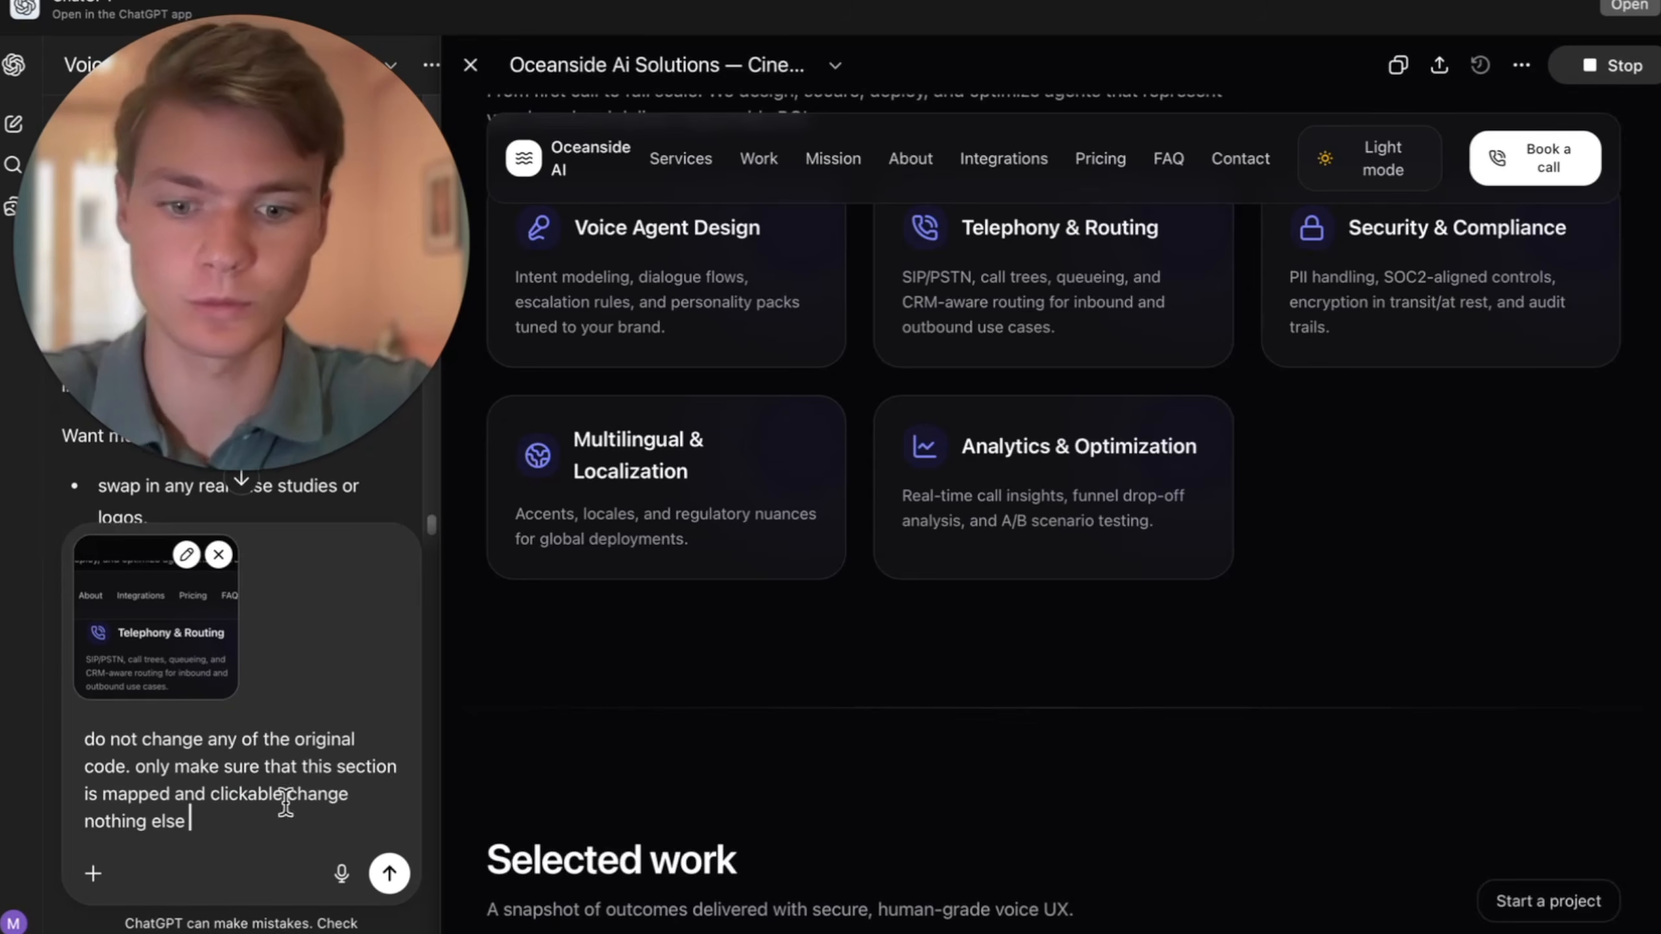
text(g else or you are fired.)
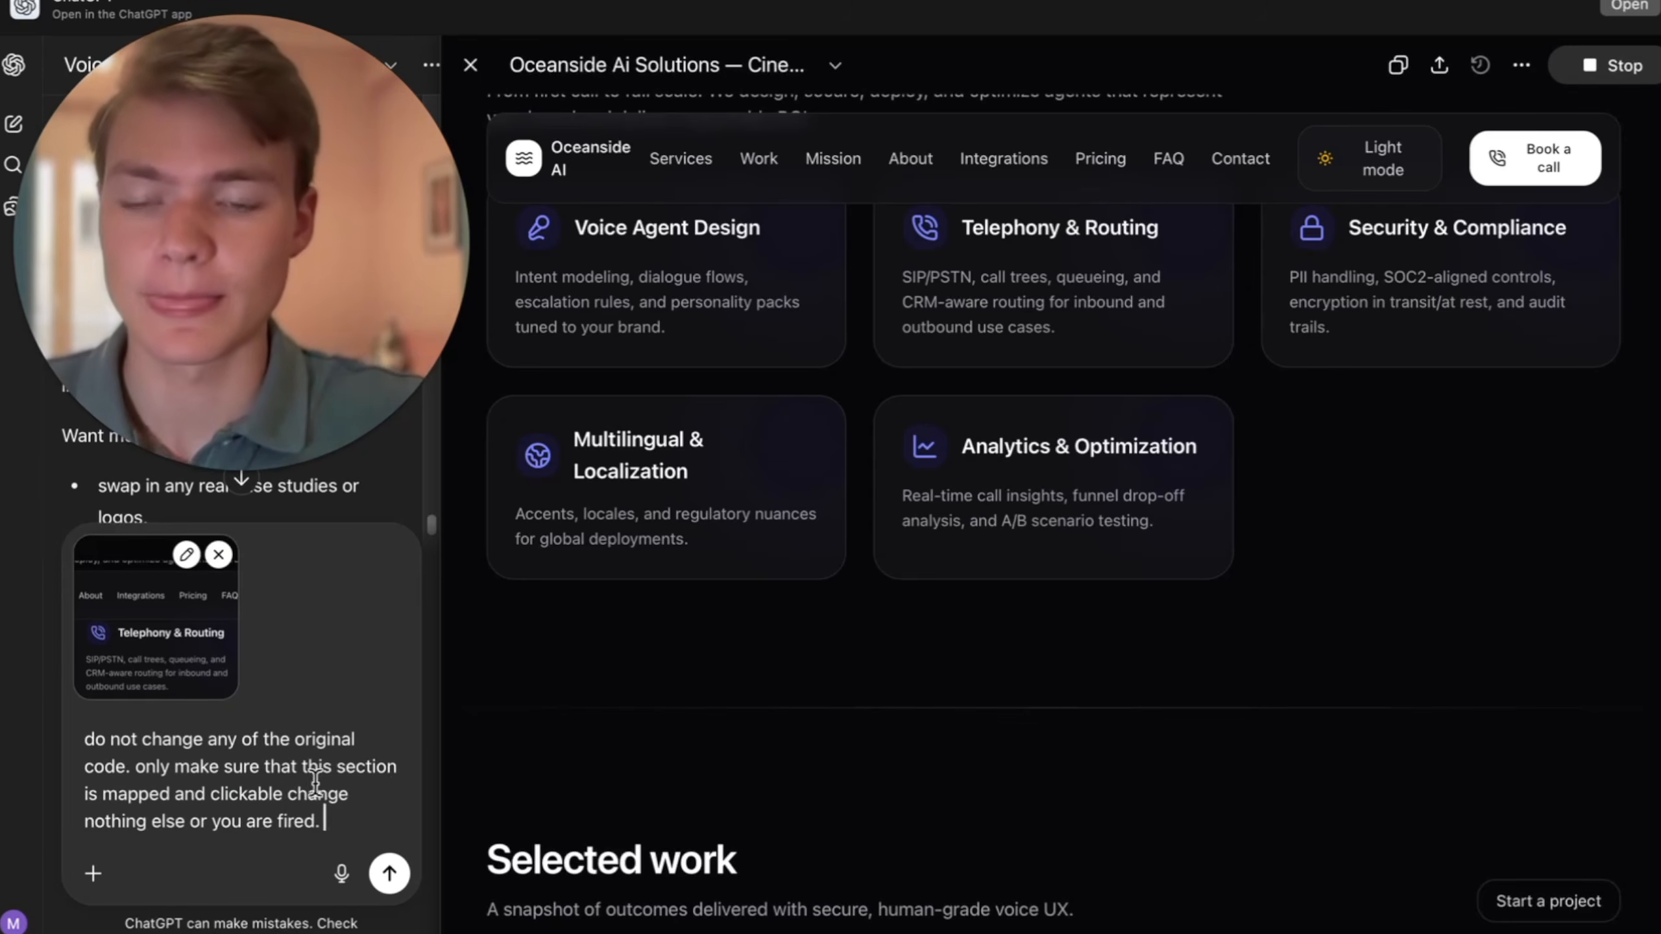
click(390, 873)
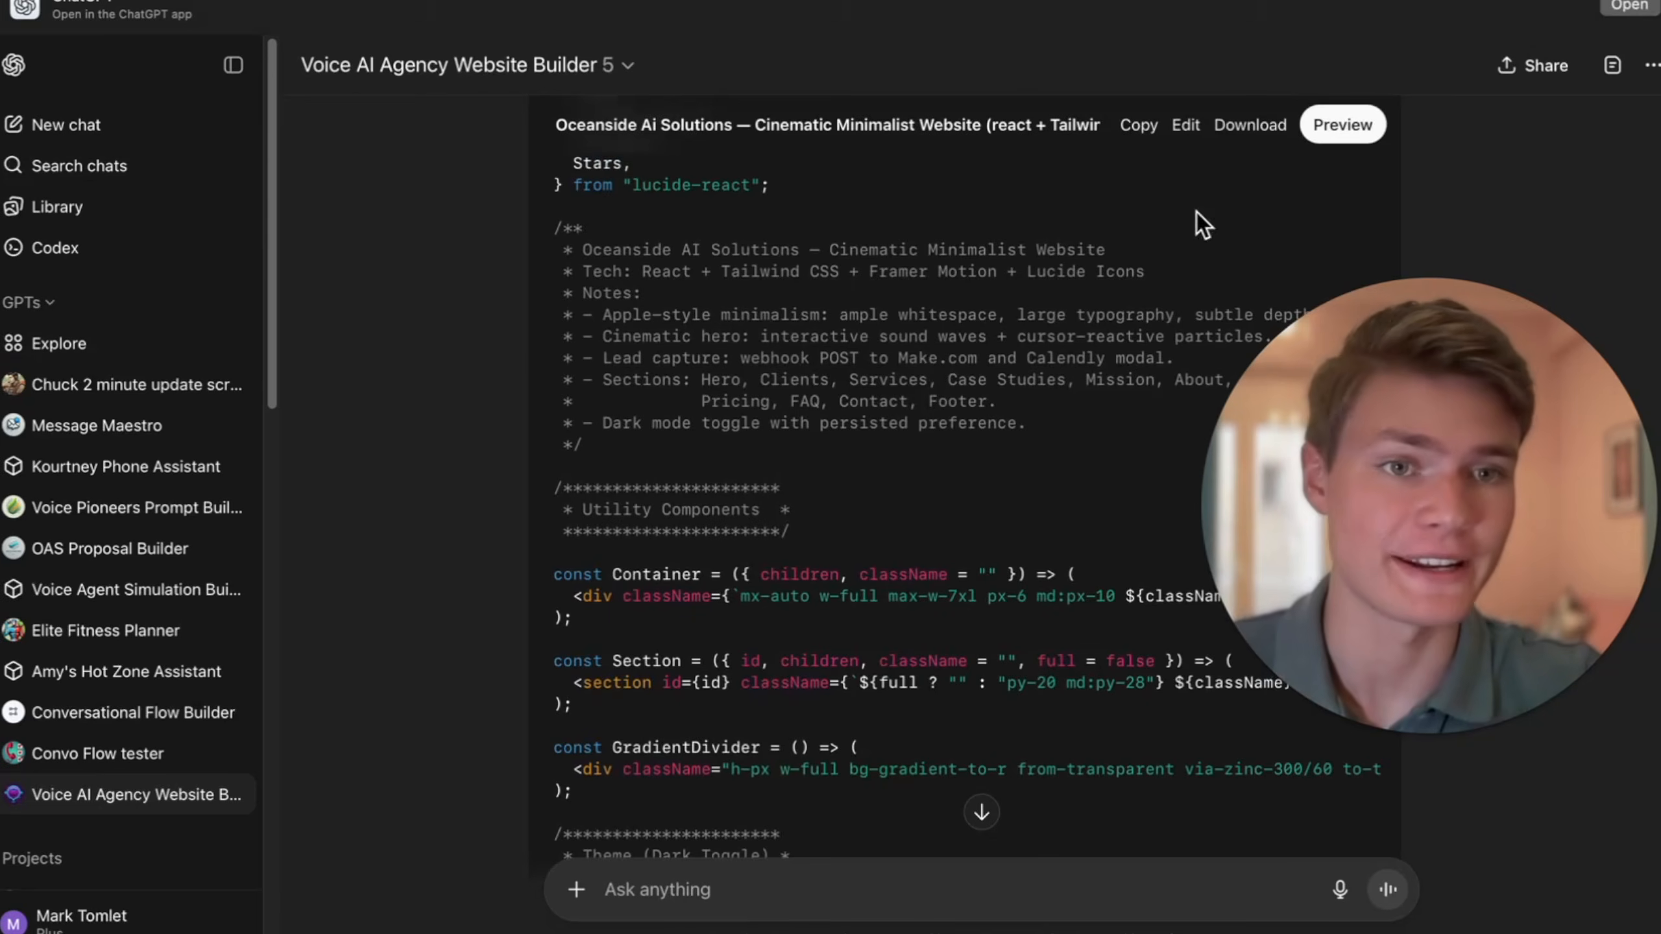
- Preview the revised website, test its Mission and About navigation links, and check the page through to the contact form
click(1342, 124)
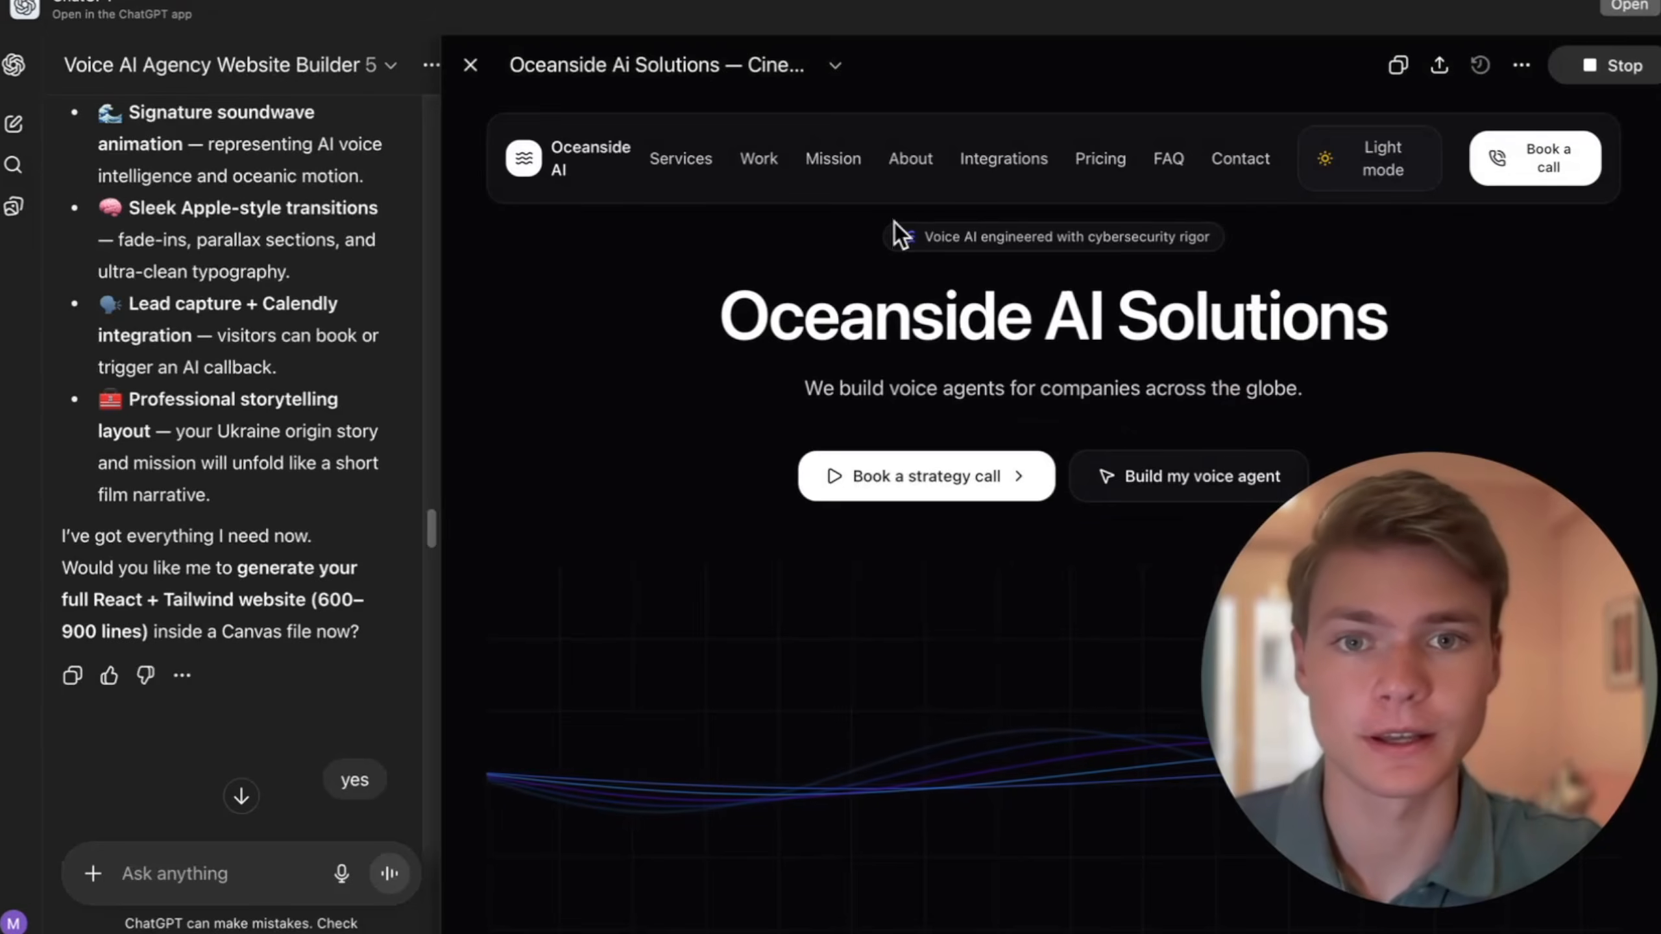
click(810, 158)
click(909, 158)
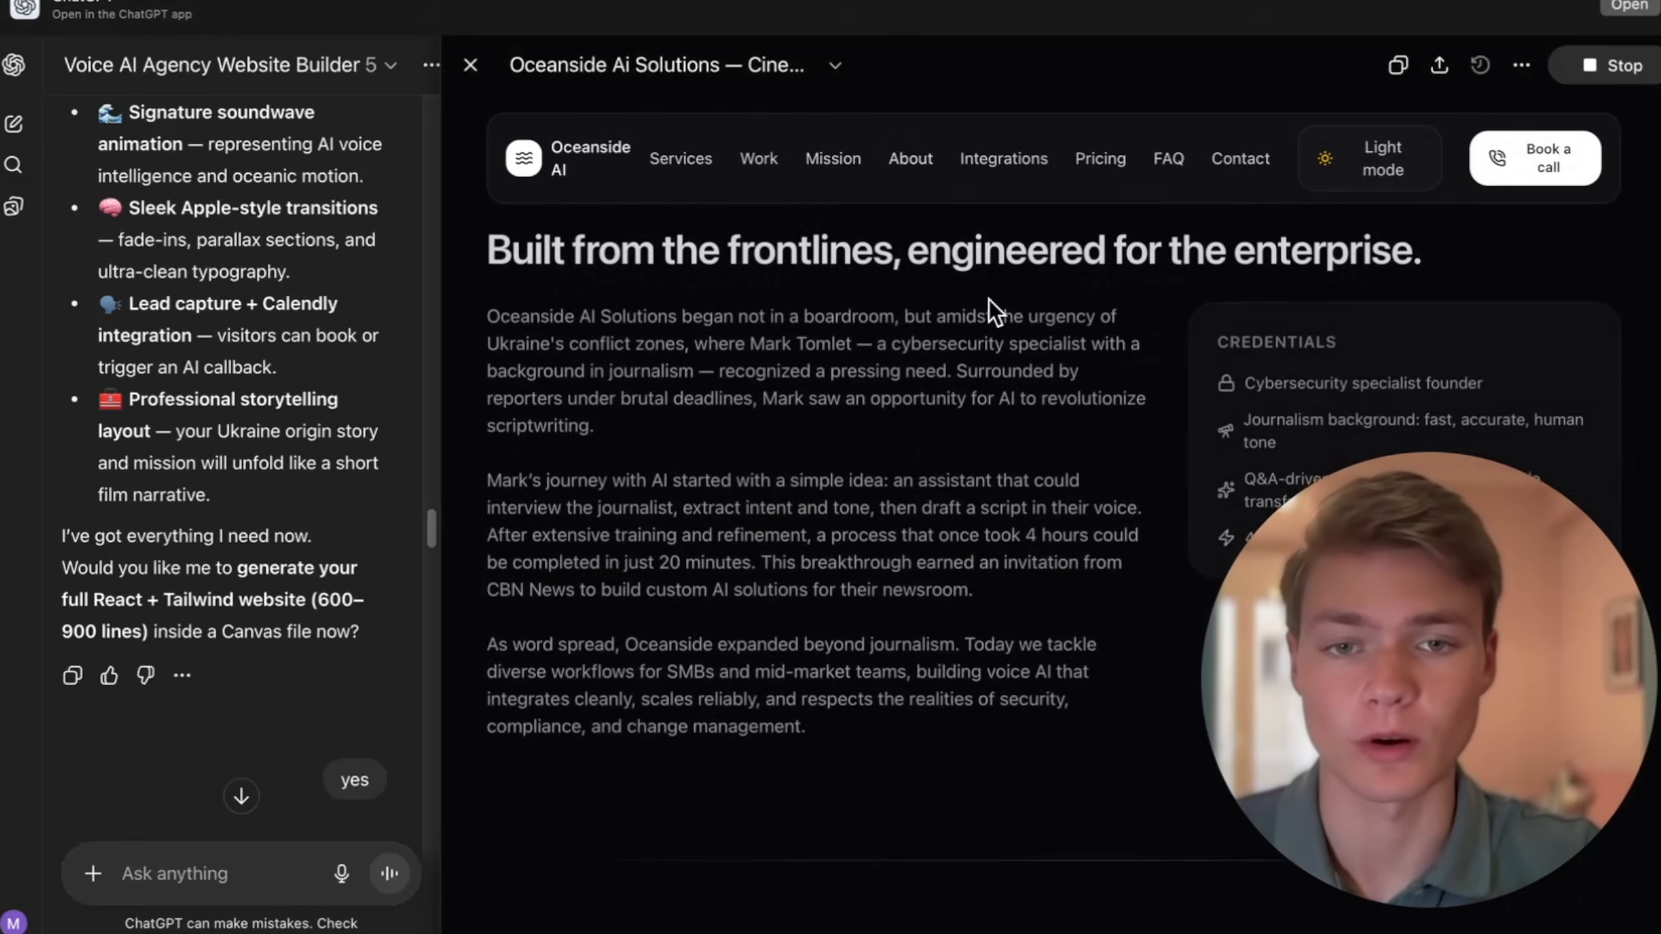
scroll(989, 300, down, 3)
scroll(988, 299, down, 10)
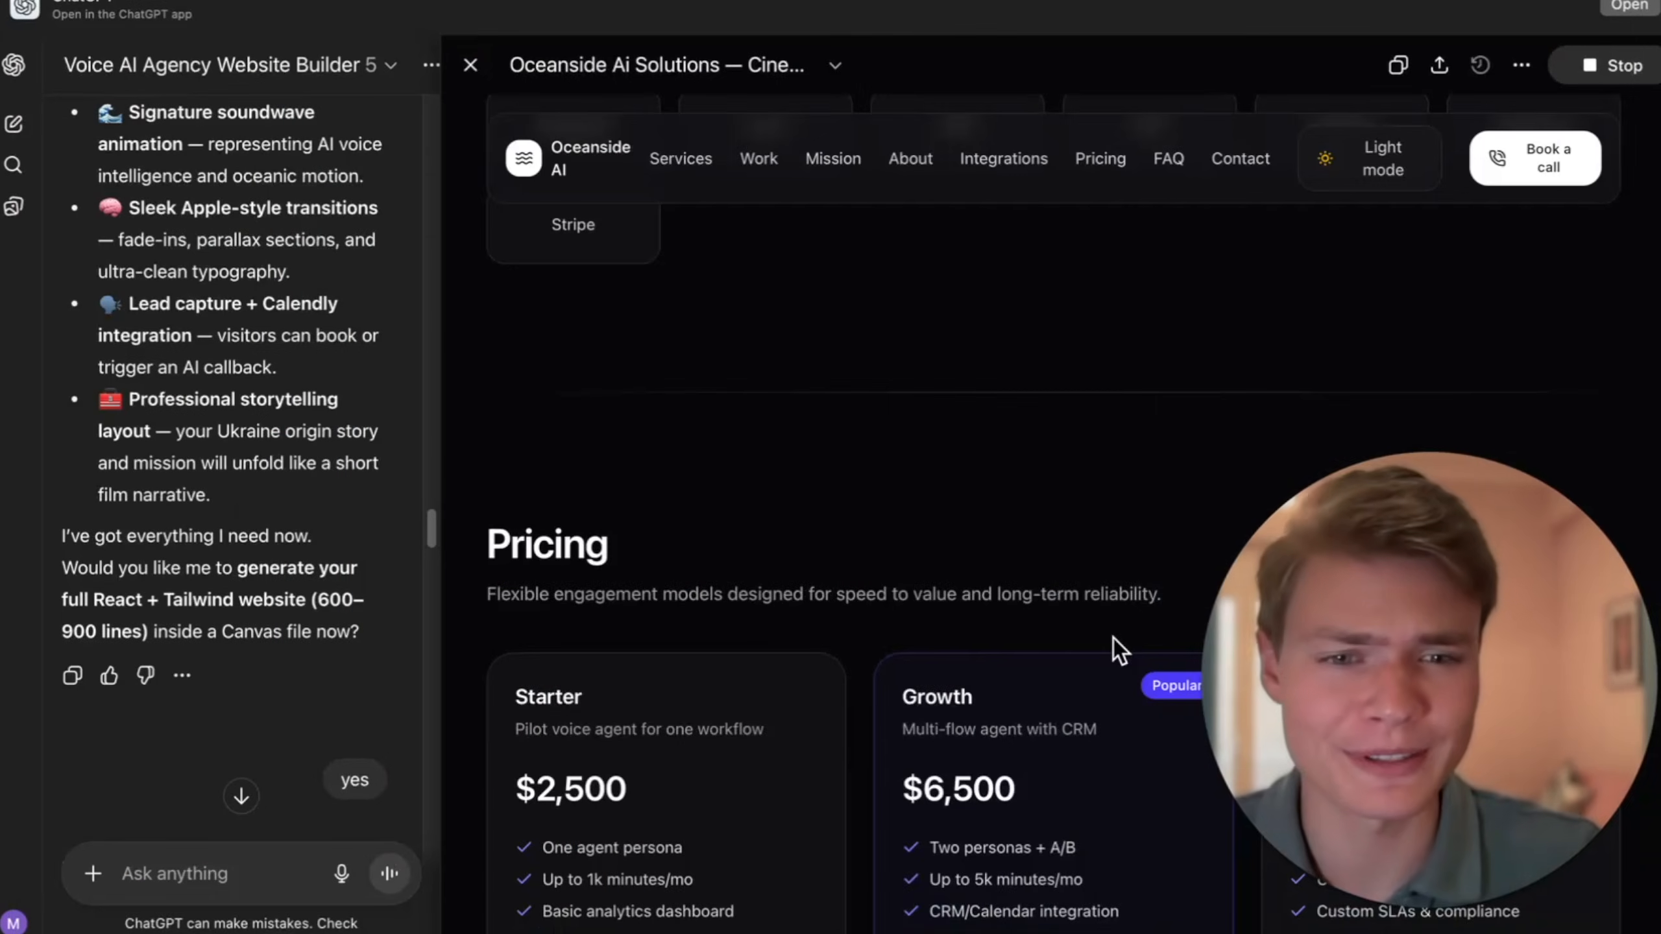
scroll(1113, 632, down, 20)
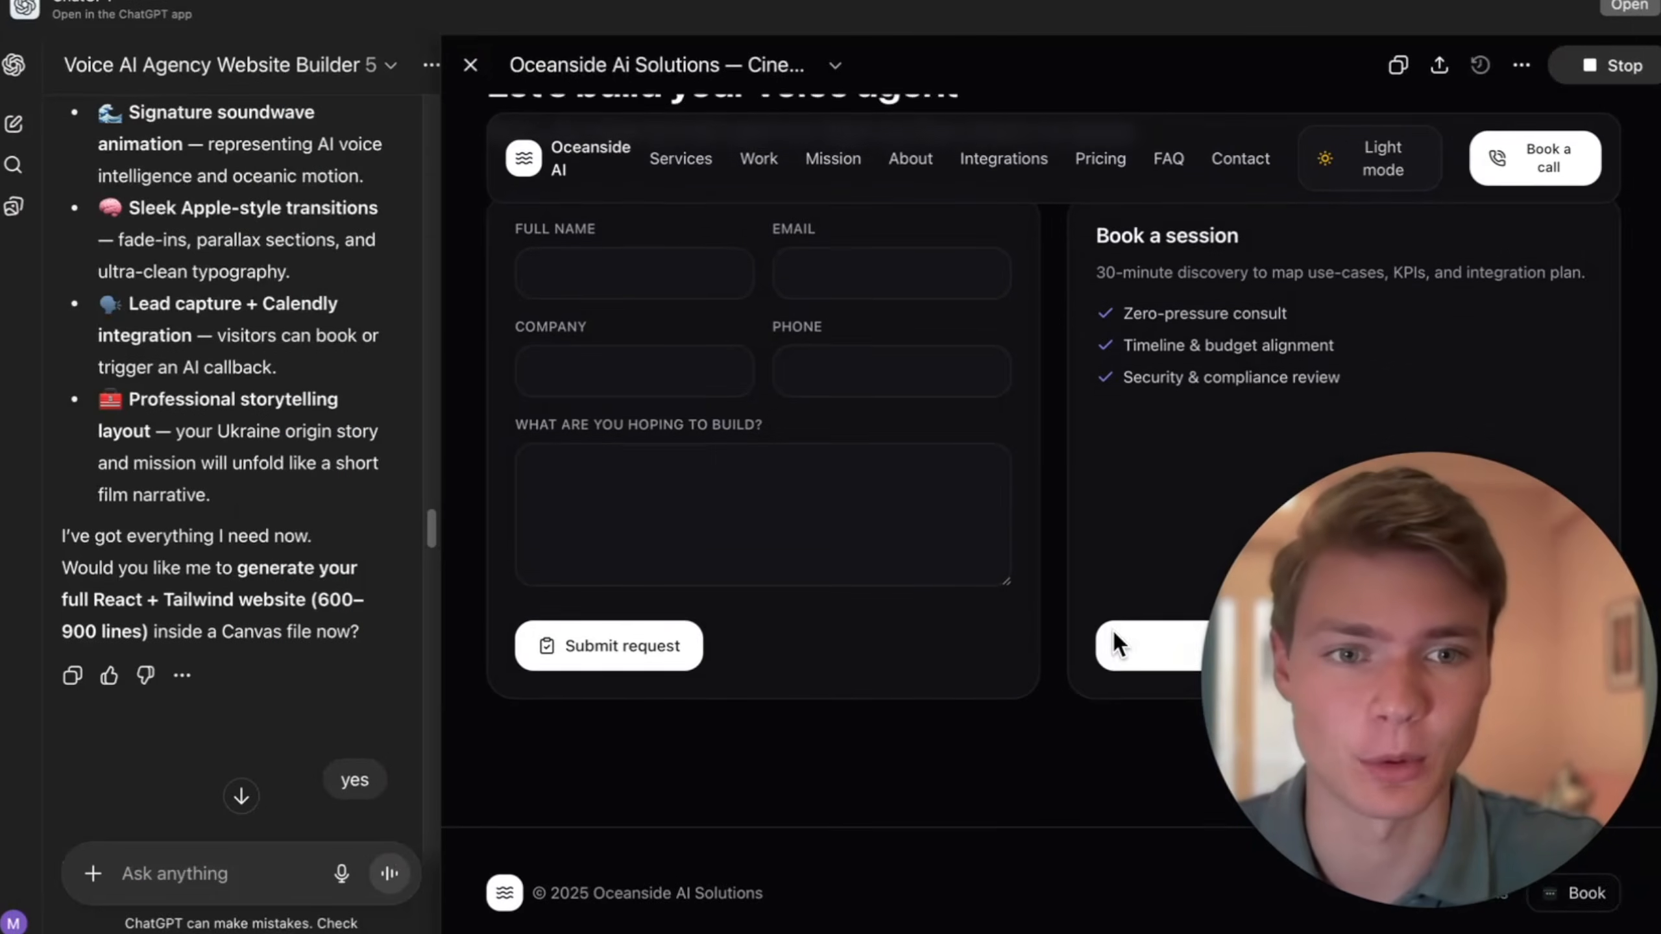
scroll(1113, 630, up, 10)
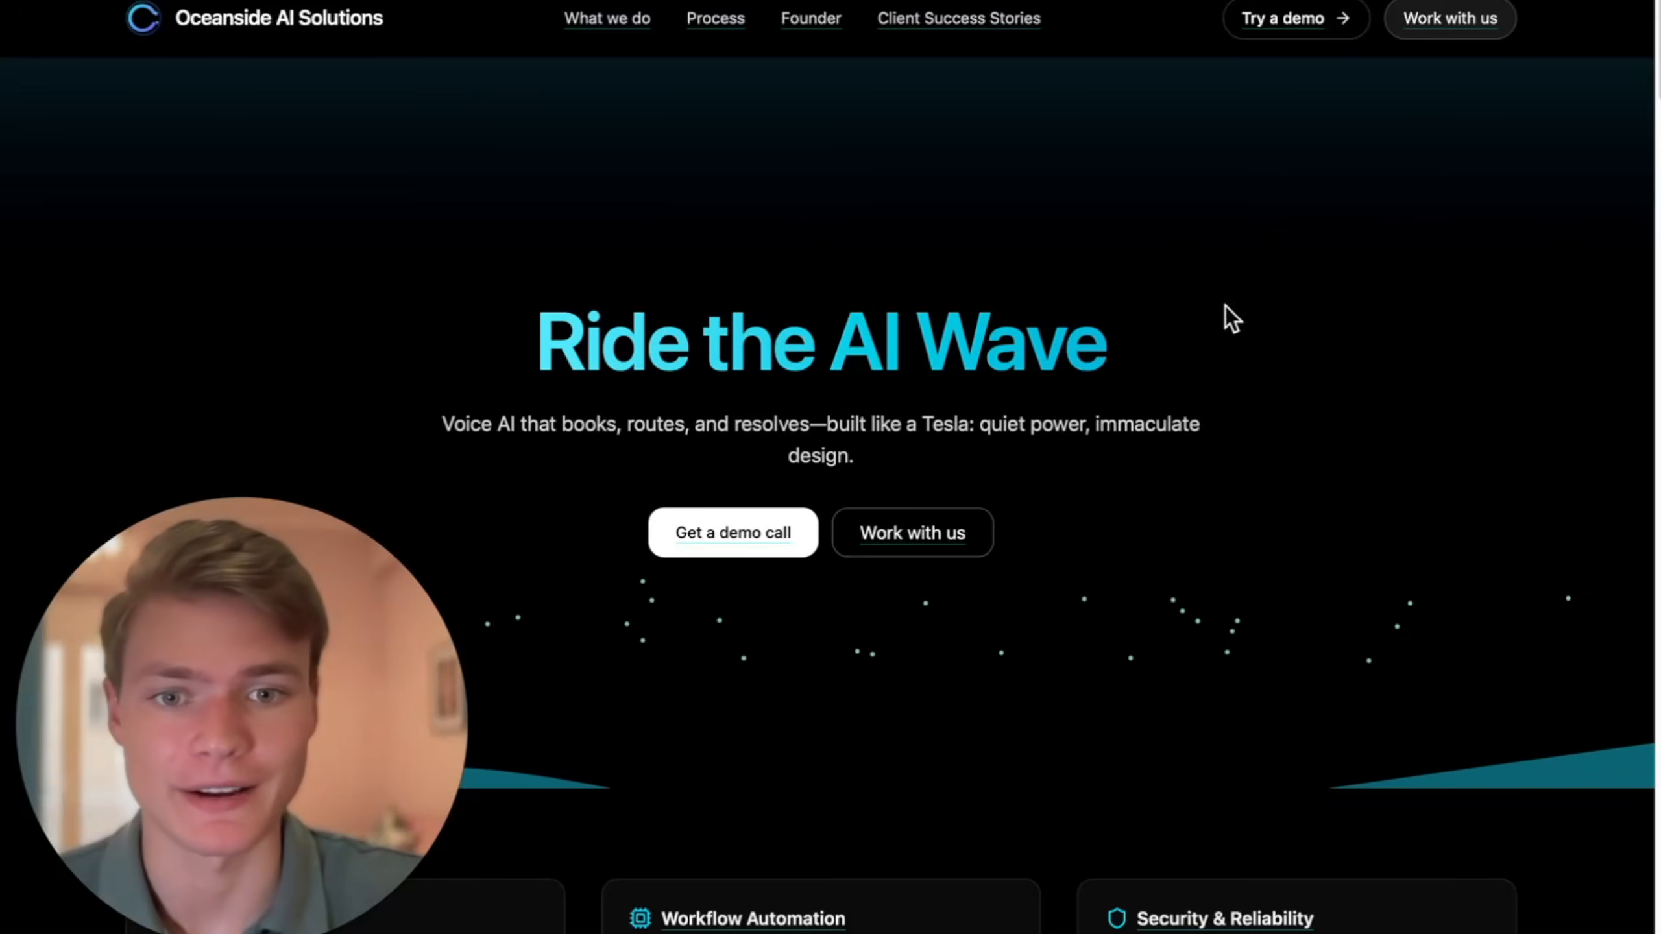
- Examine the existing Oceanside AI Solutions website's process and client success stories, including the Merx Truck & Trailer Repair entry
scroll(1097, 500, down, 15)
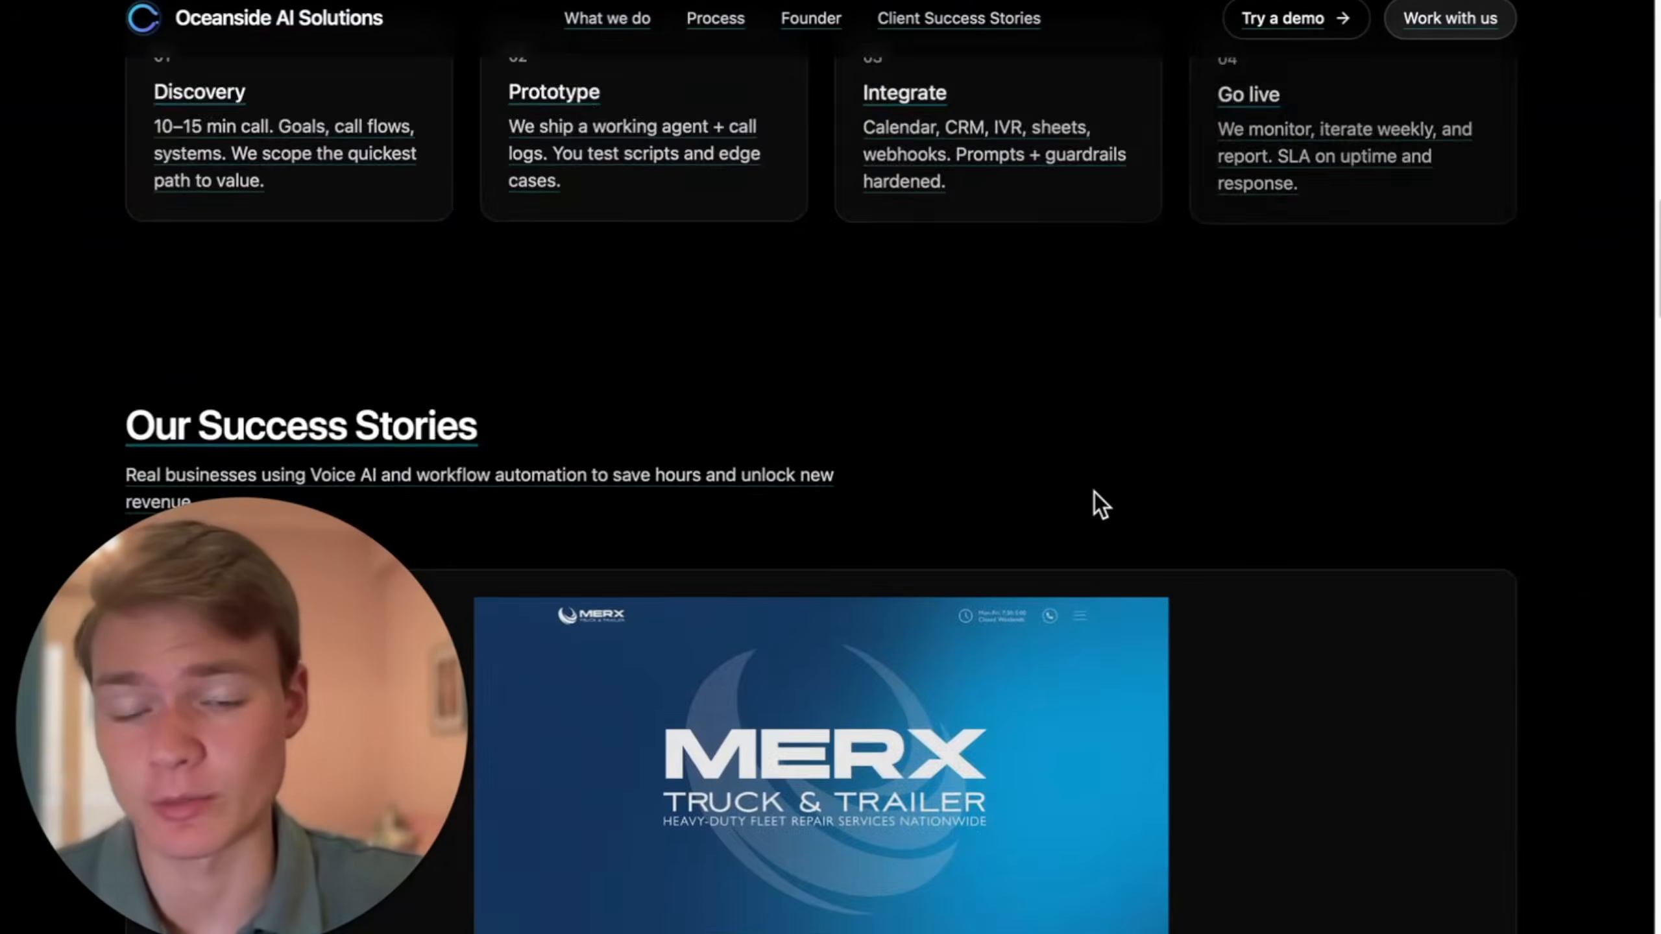
scroll(1095, 497, down, 10)
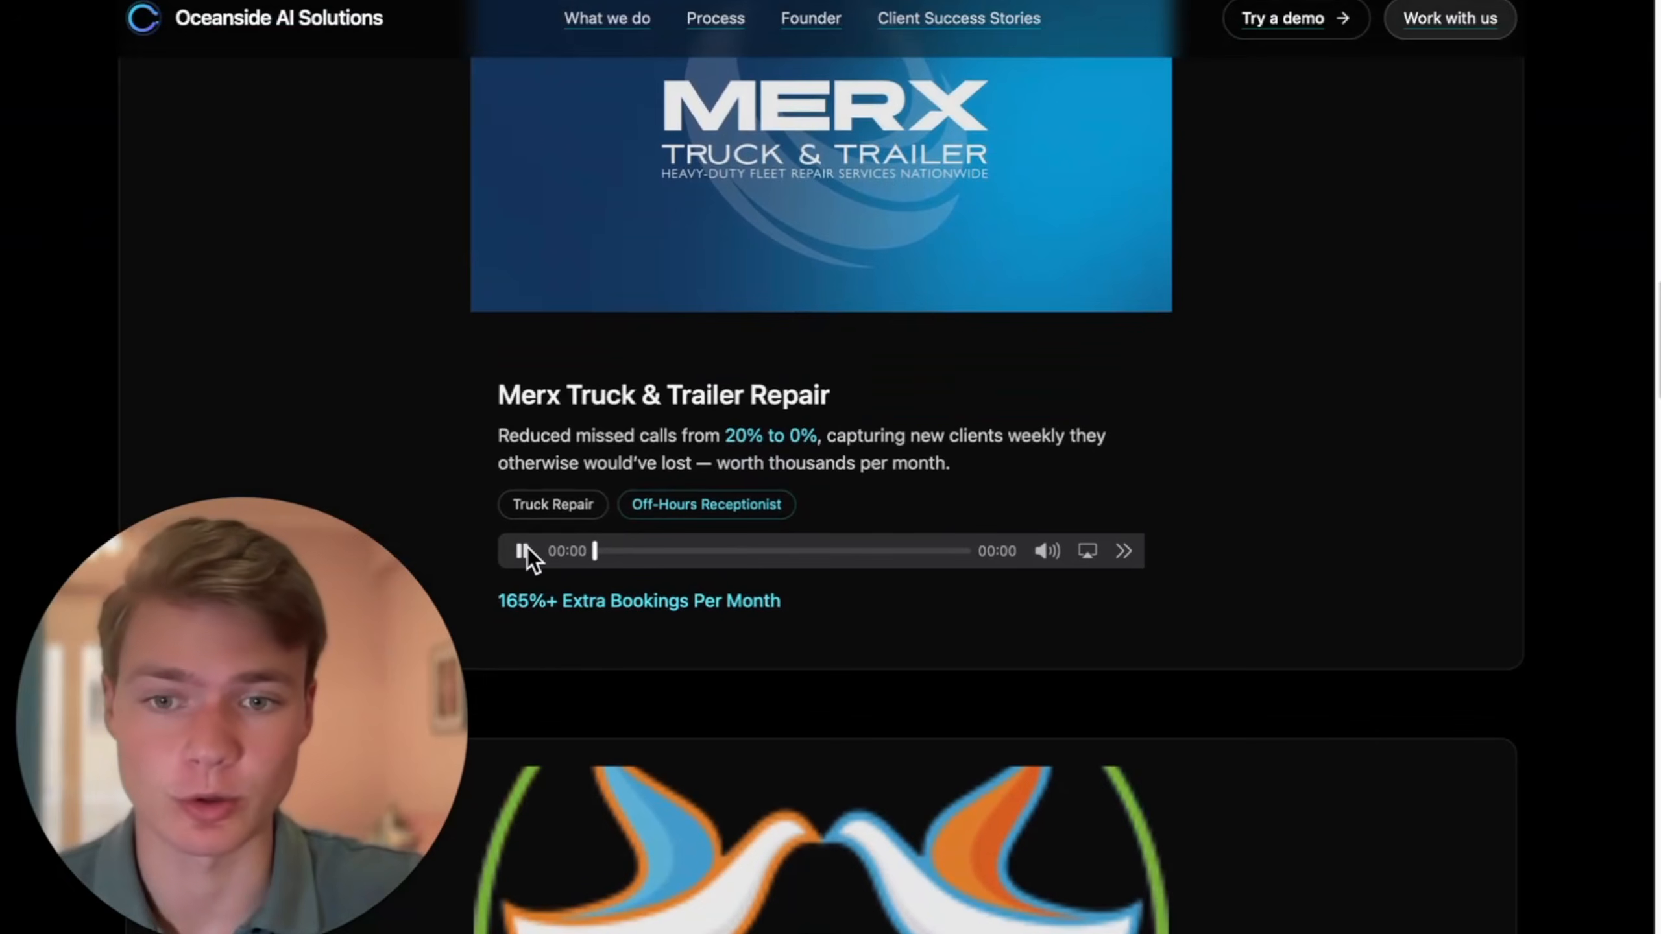
scroll(729, 521, up, 10)
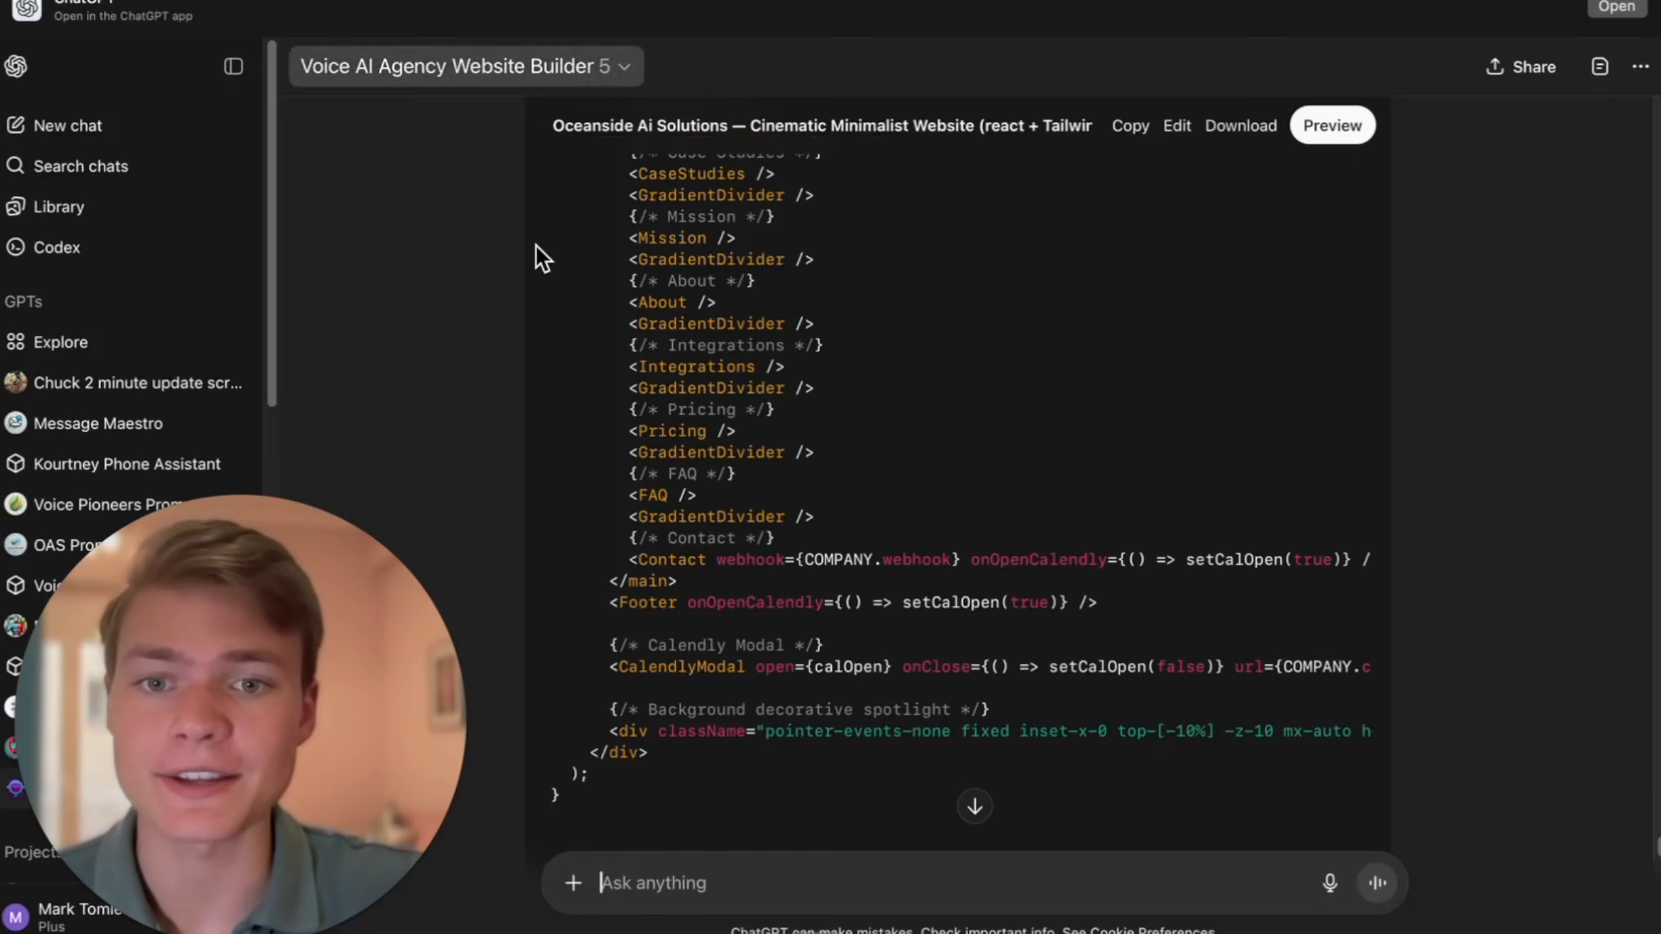
scroll(537, 252, down, 10)
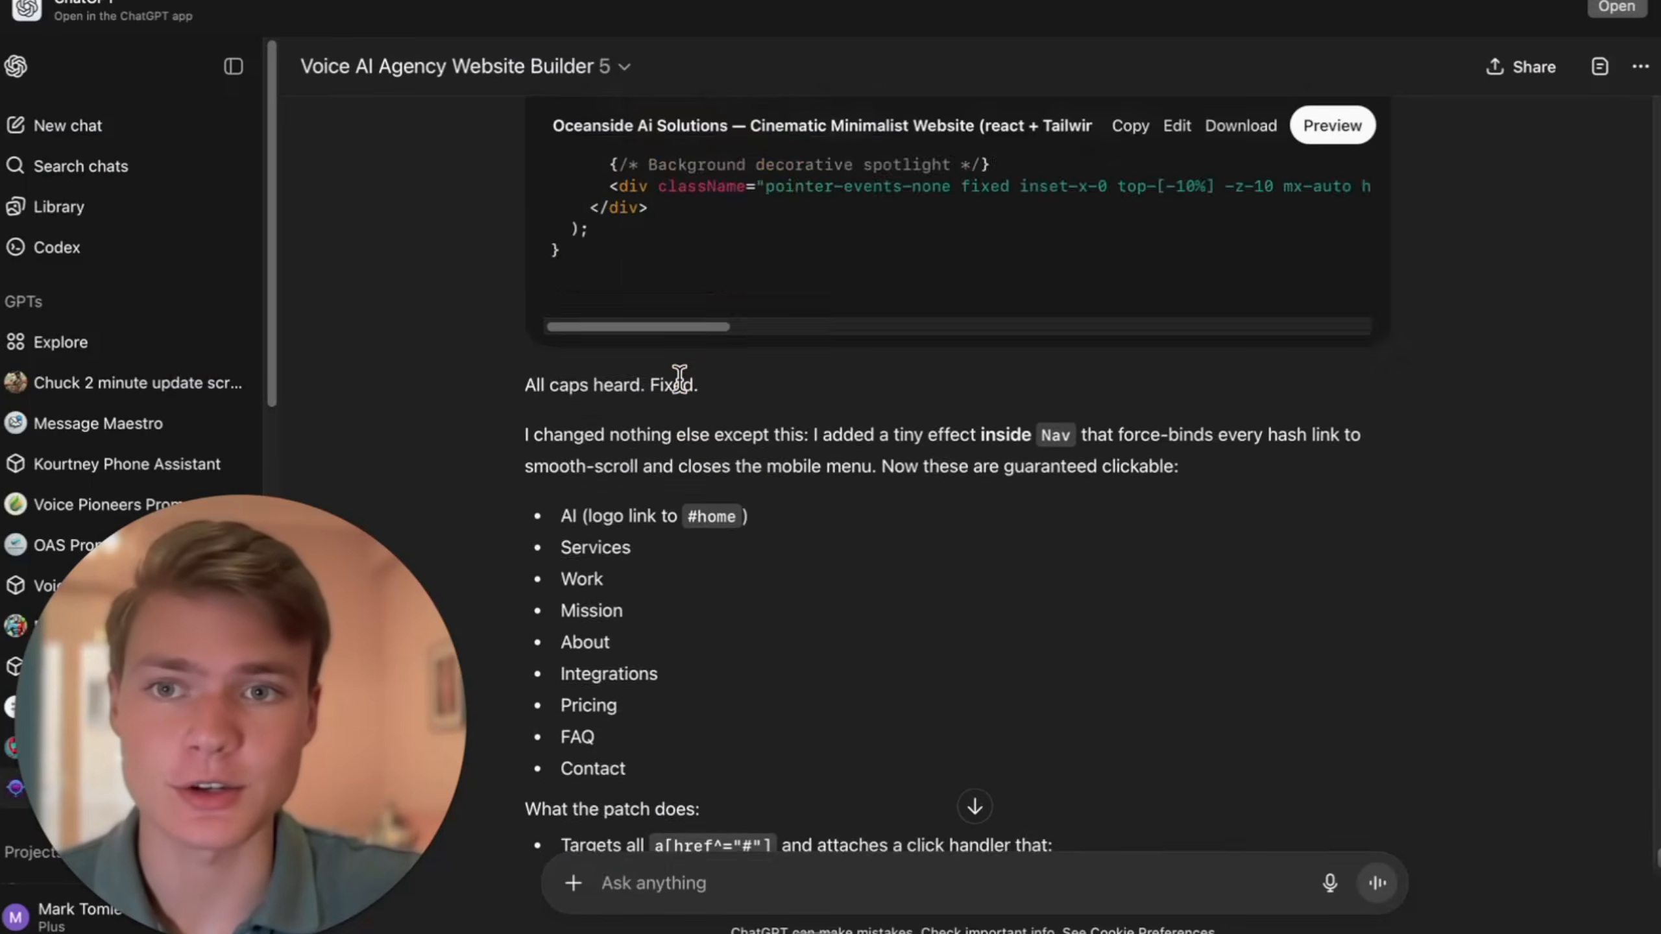
- Draft the chat prompt "show me how to add images"
text(show me how to add images)
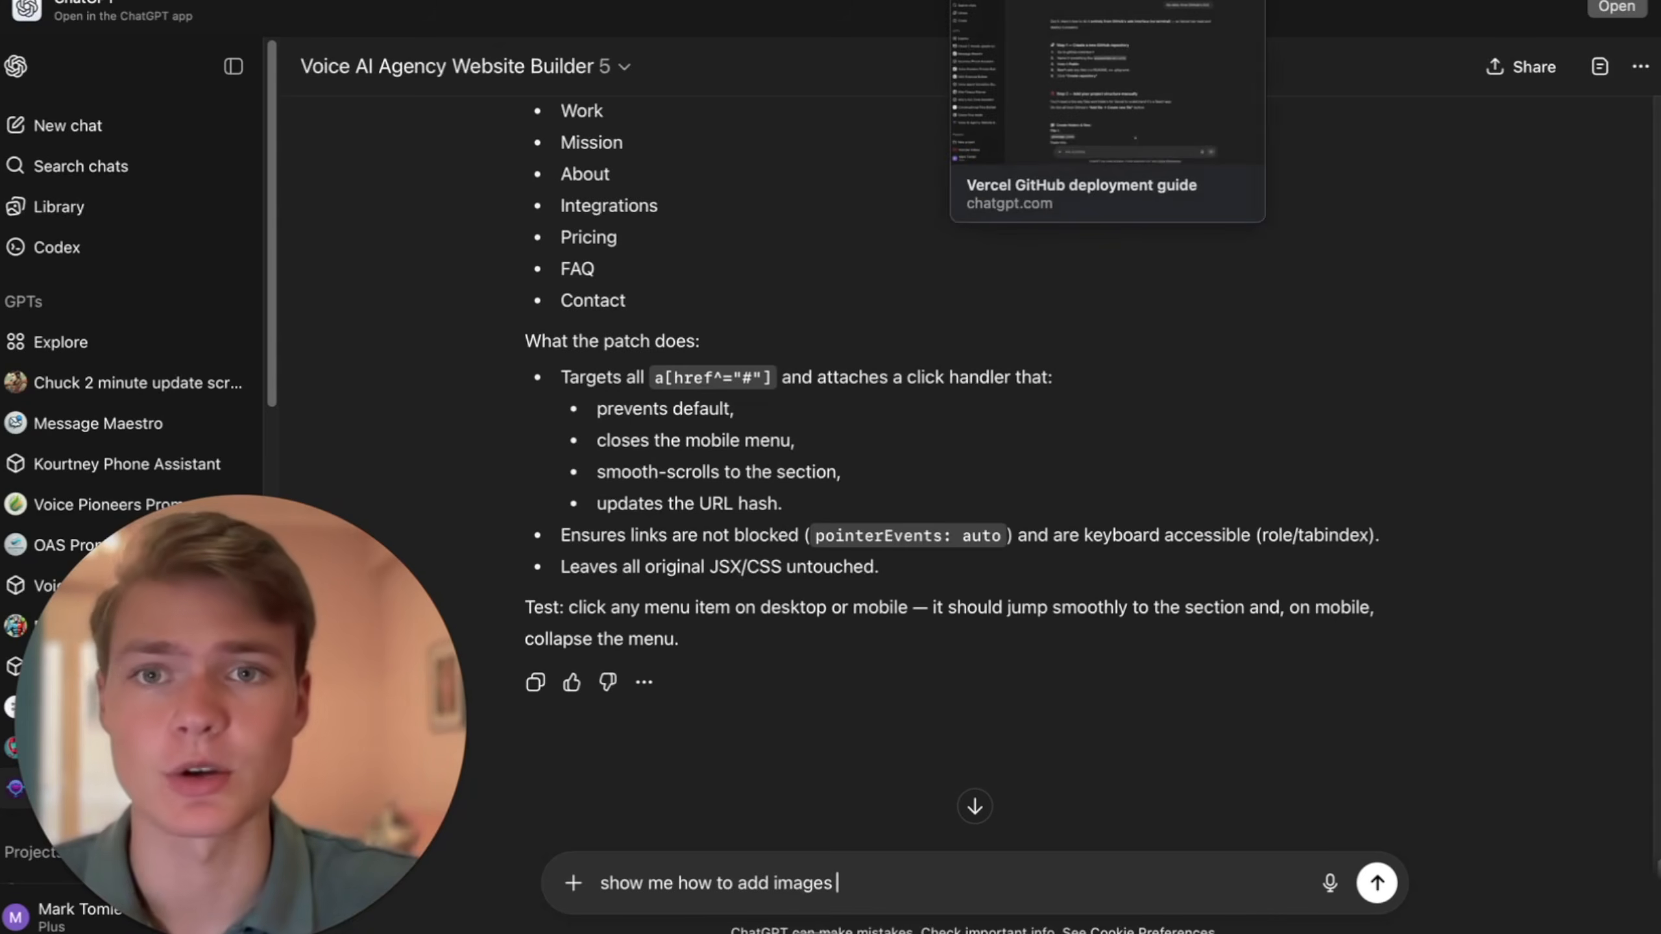
- Open the Vercel projects dashboard in a new browser tab and look at the account options
key(super+t)
text(vercel)
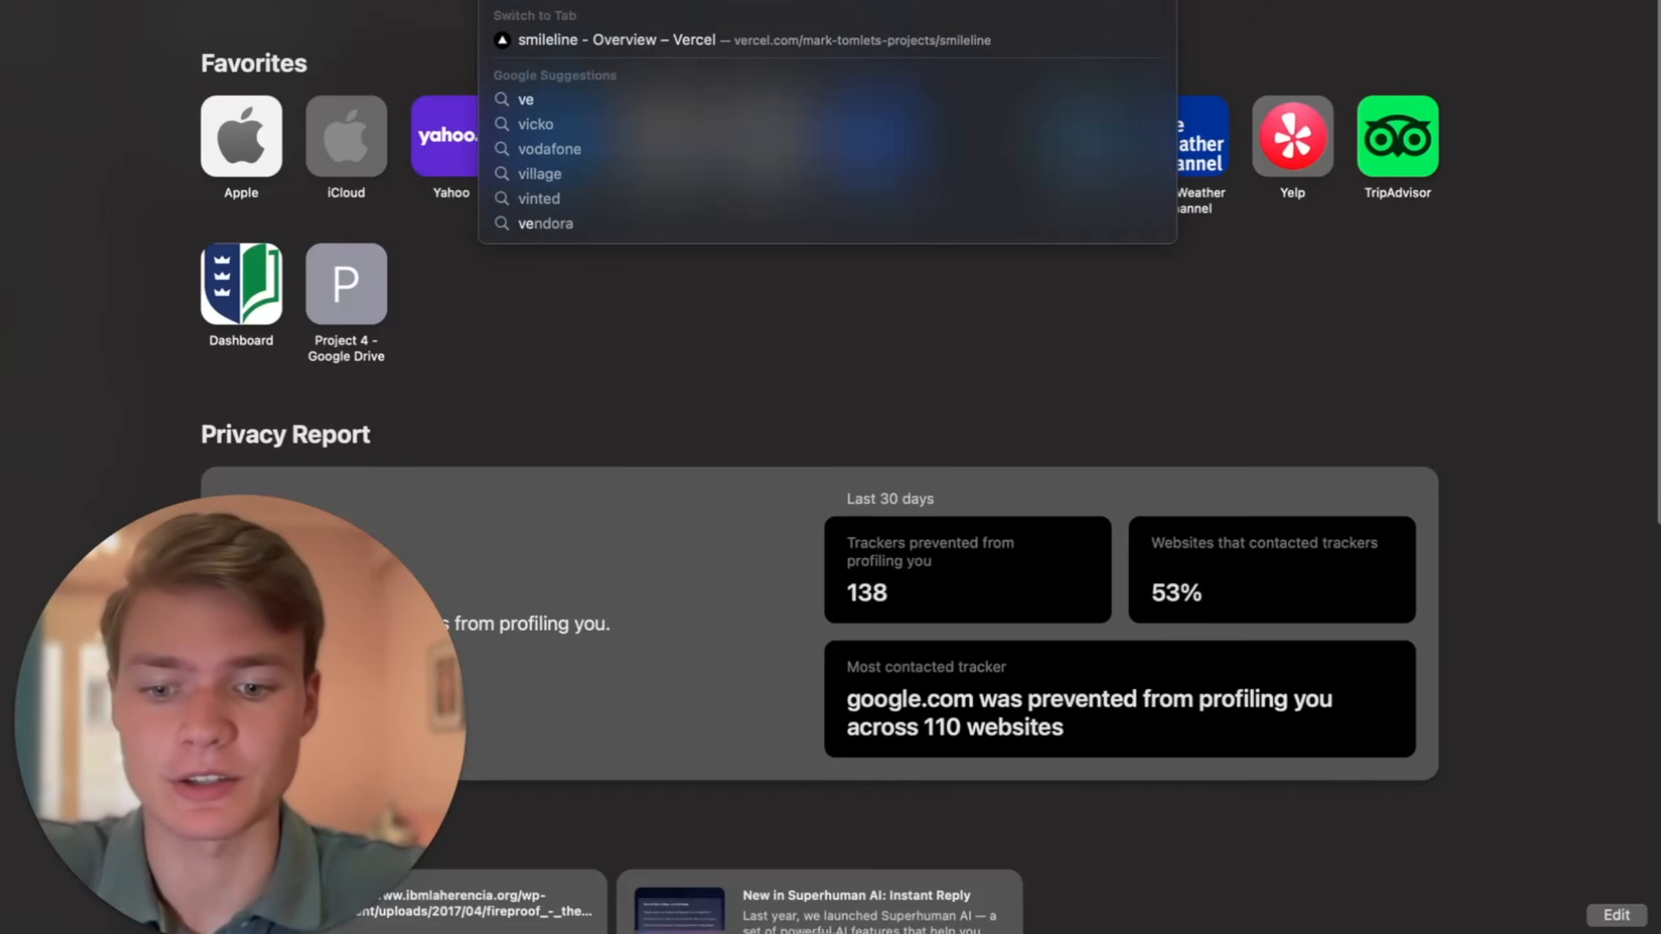
key(Return)
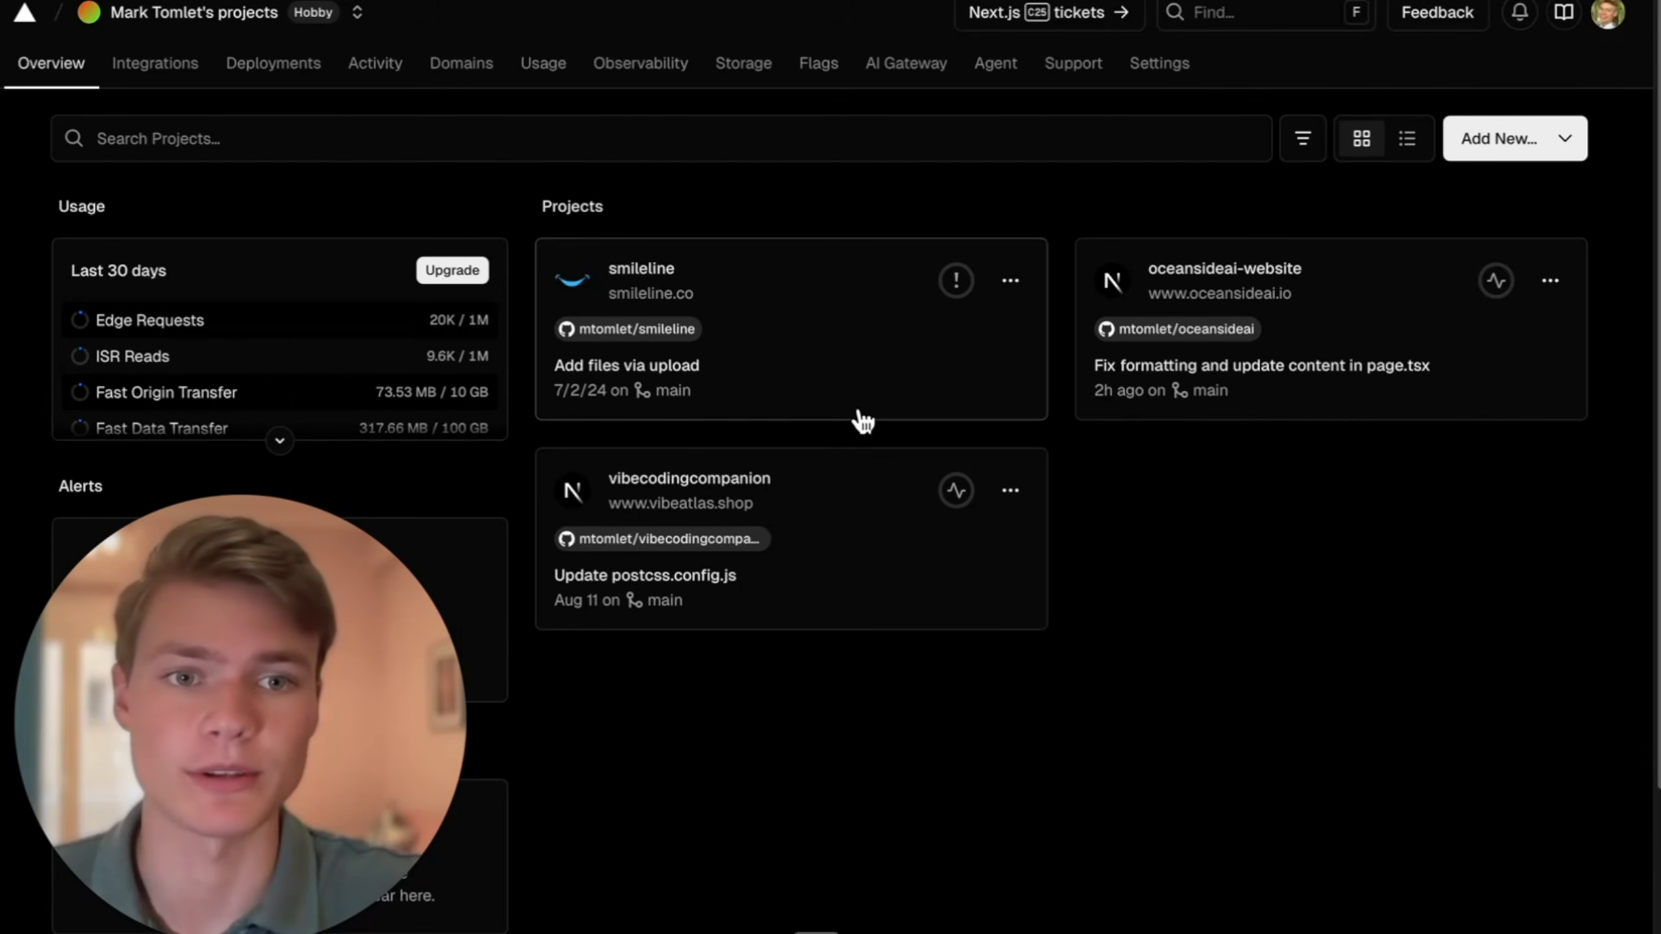
click(1609, 19)
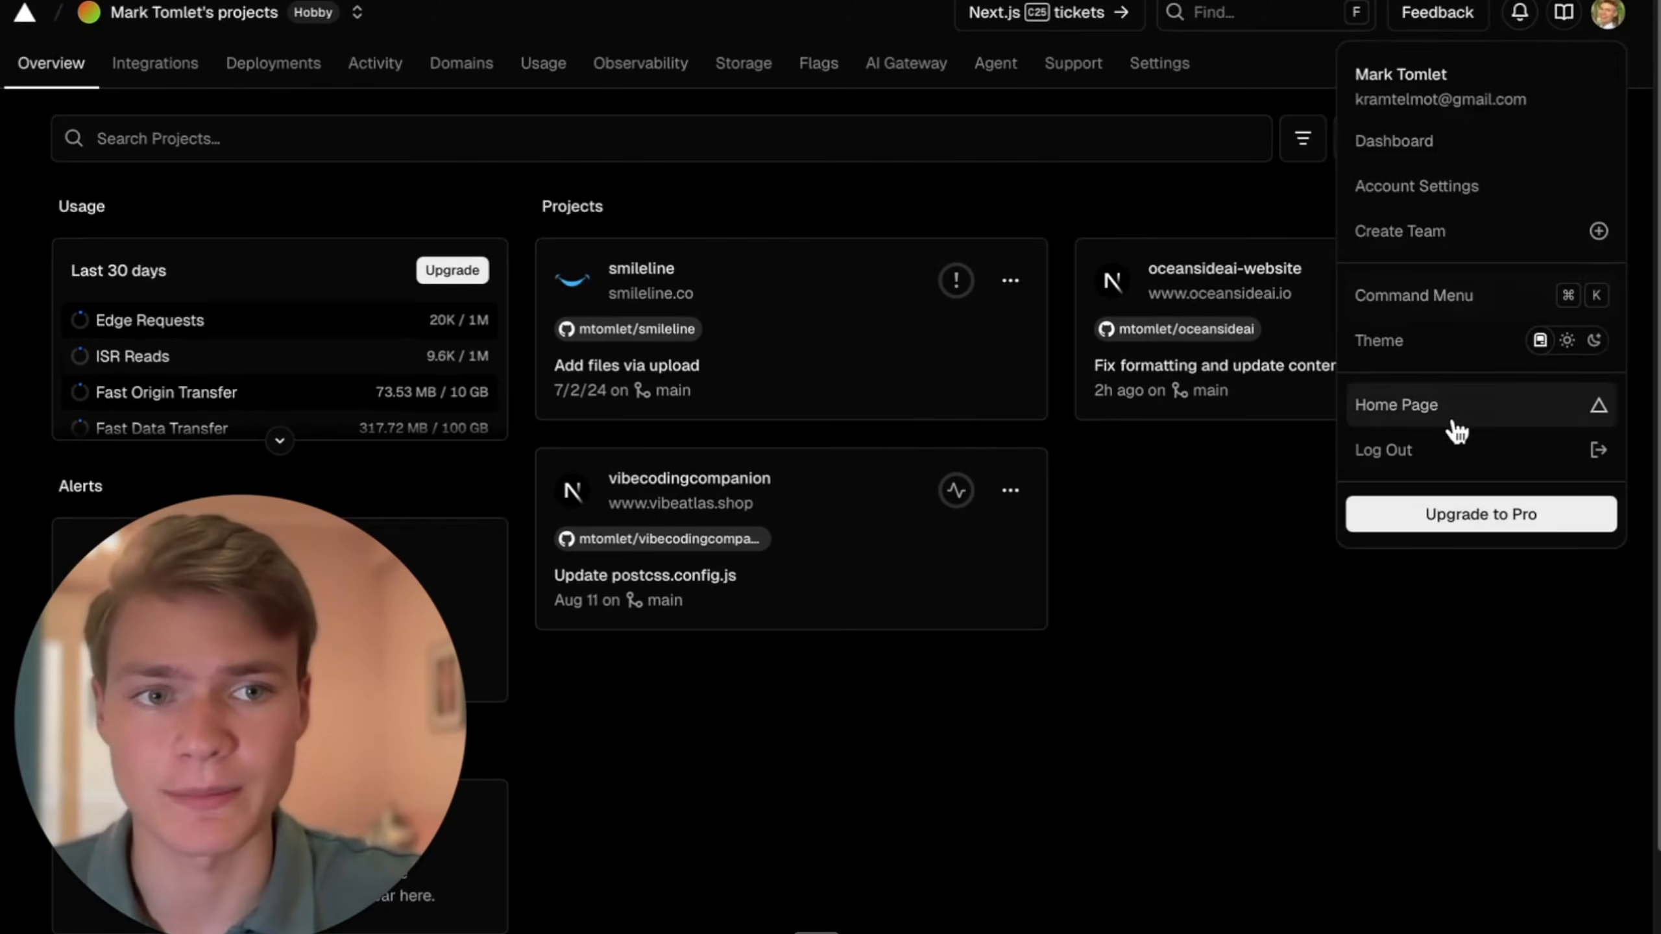
click(1201, 492)
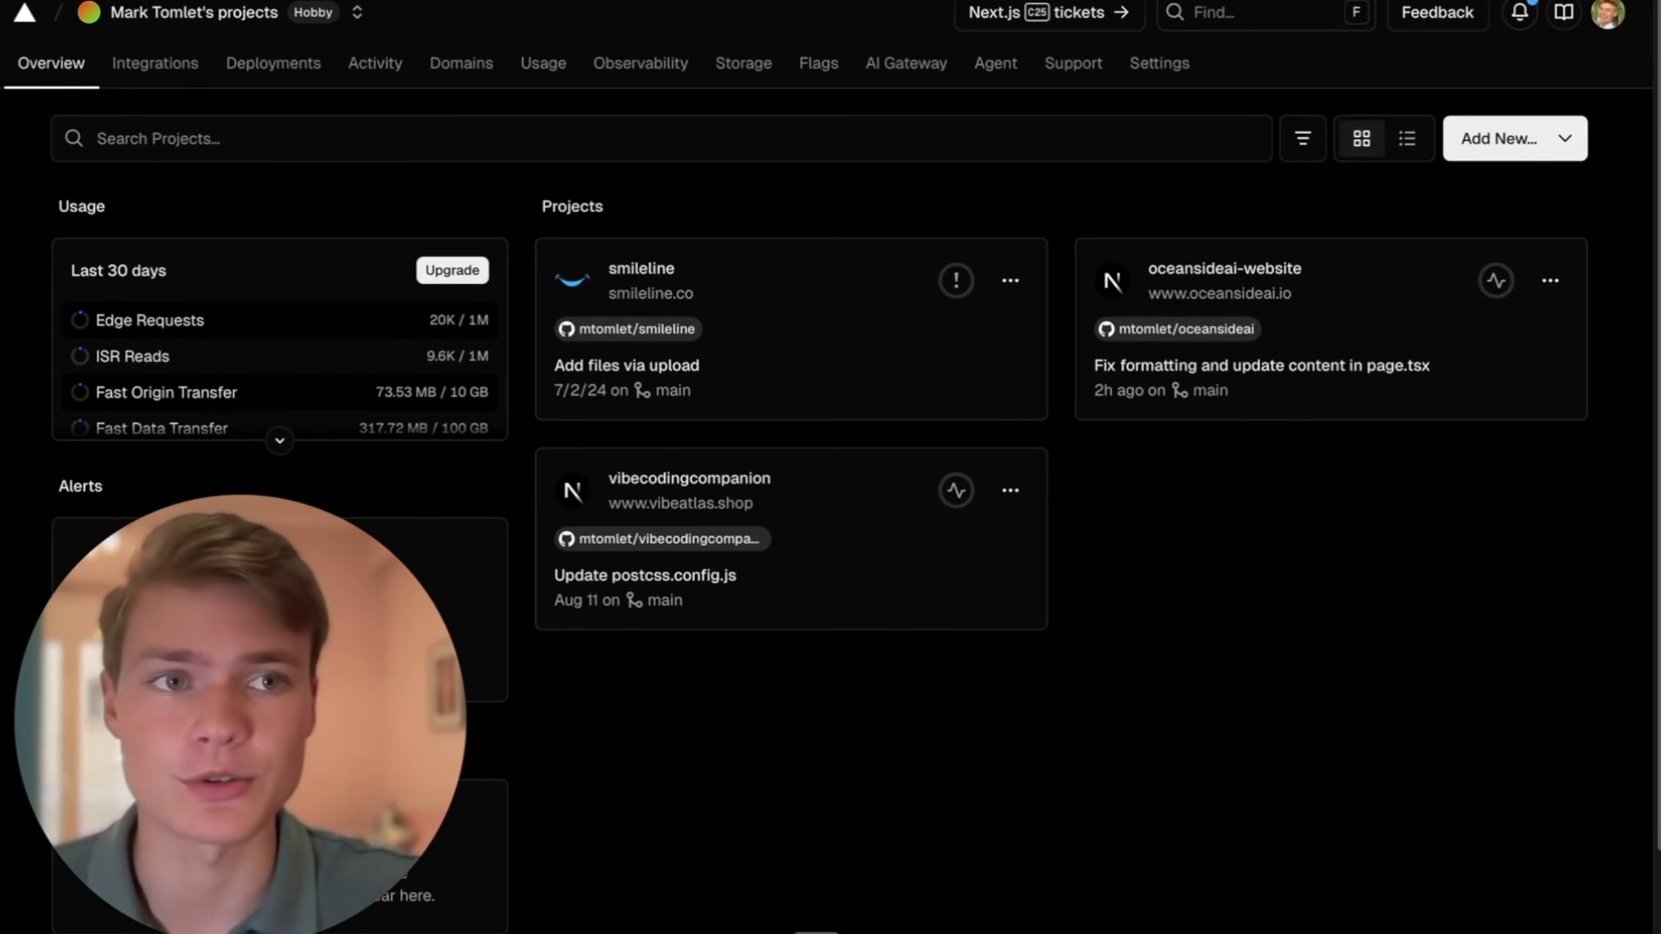
- Open GitHub's repository creation page at github.com/new in another browser tab, ready for the repository name
key(super+t)
text(github)
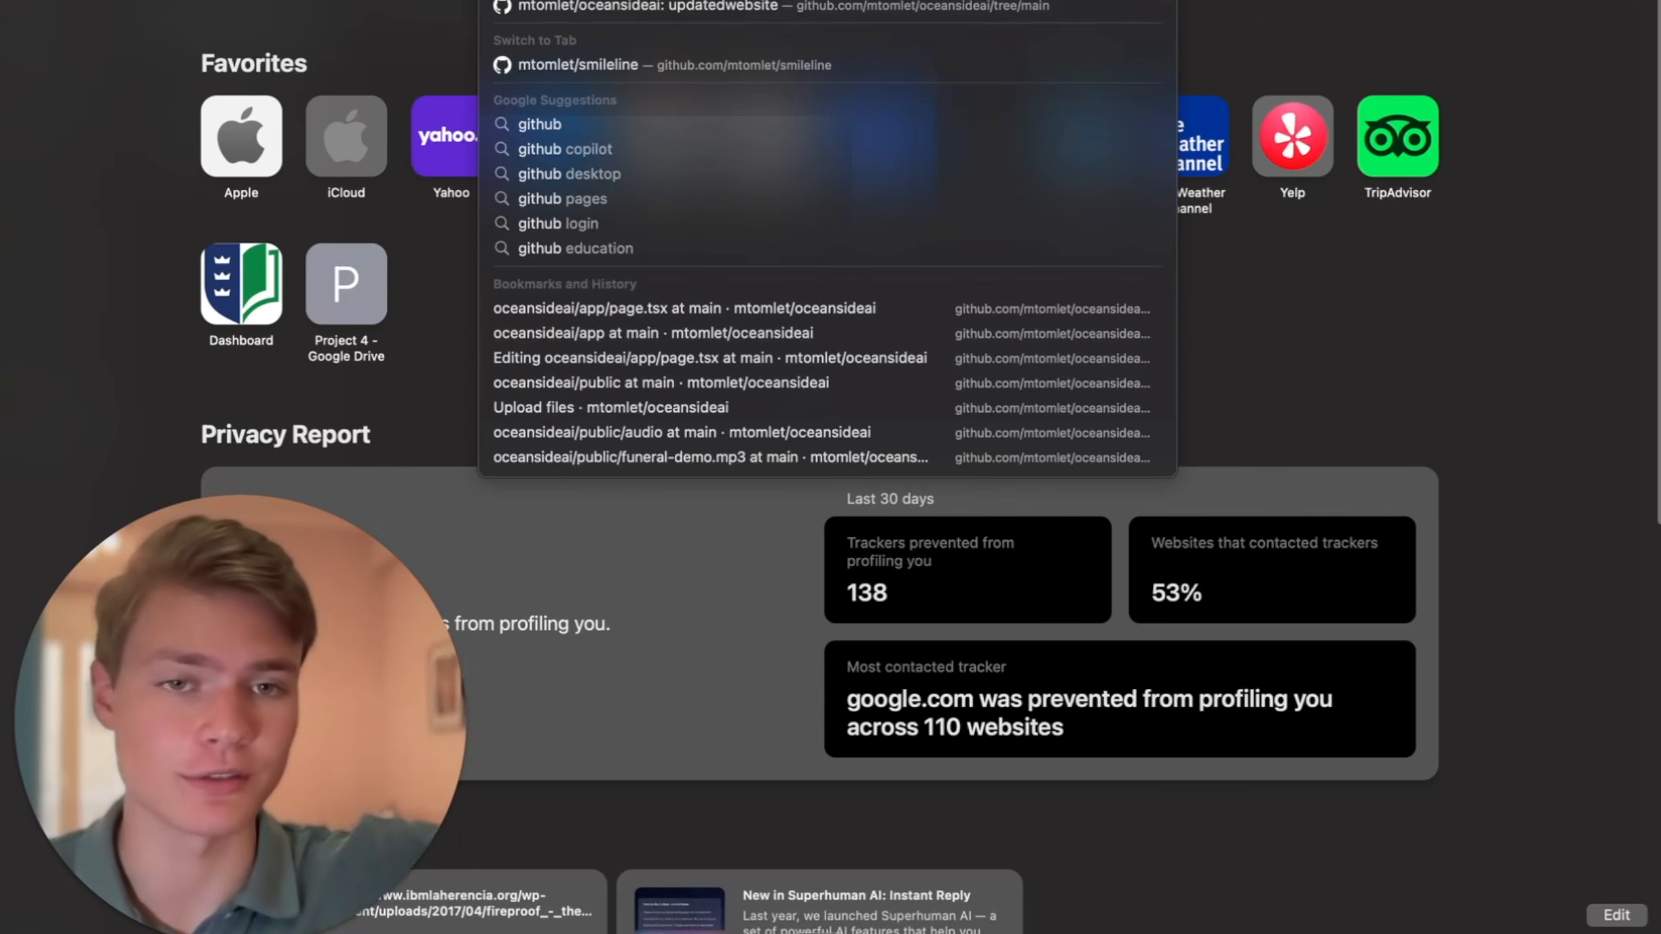
text(/)
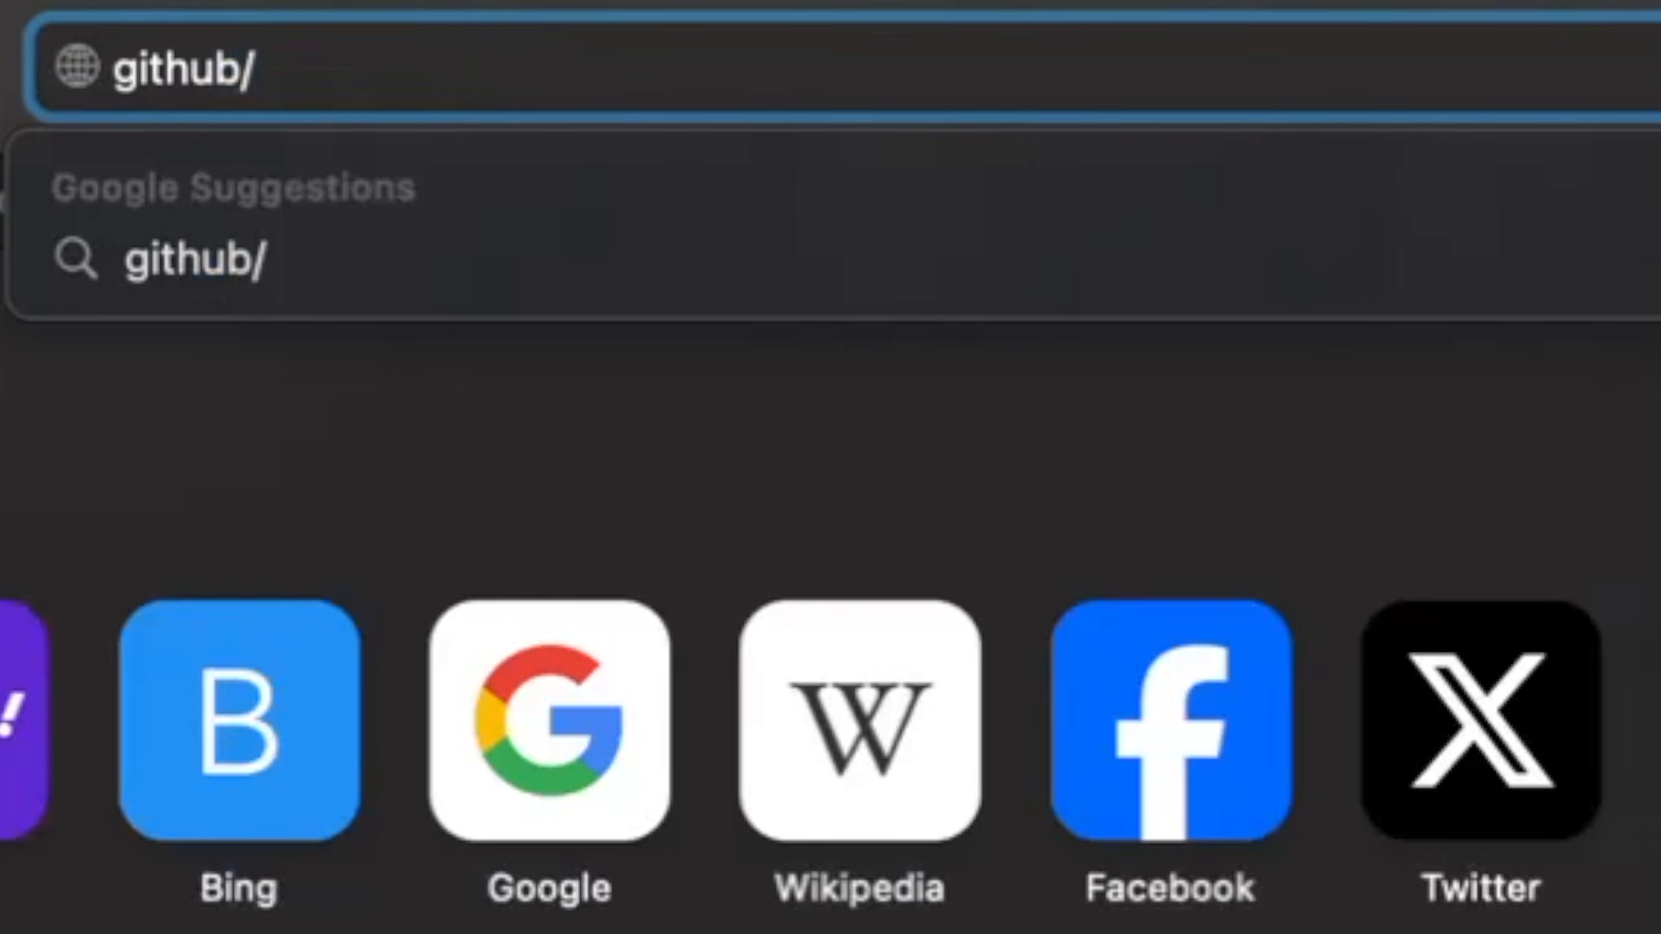
key(BackSpace)
text(.om)
key(BackSpace)
key(BackSpace)
text(com/)
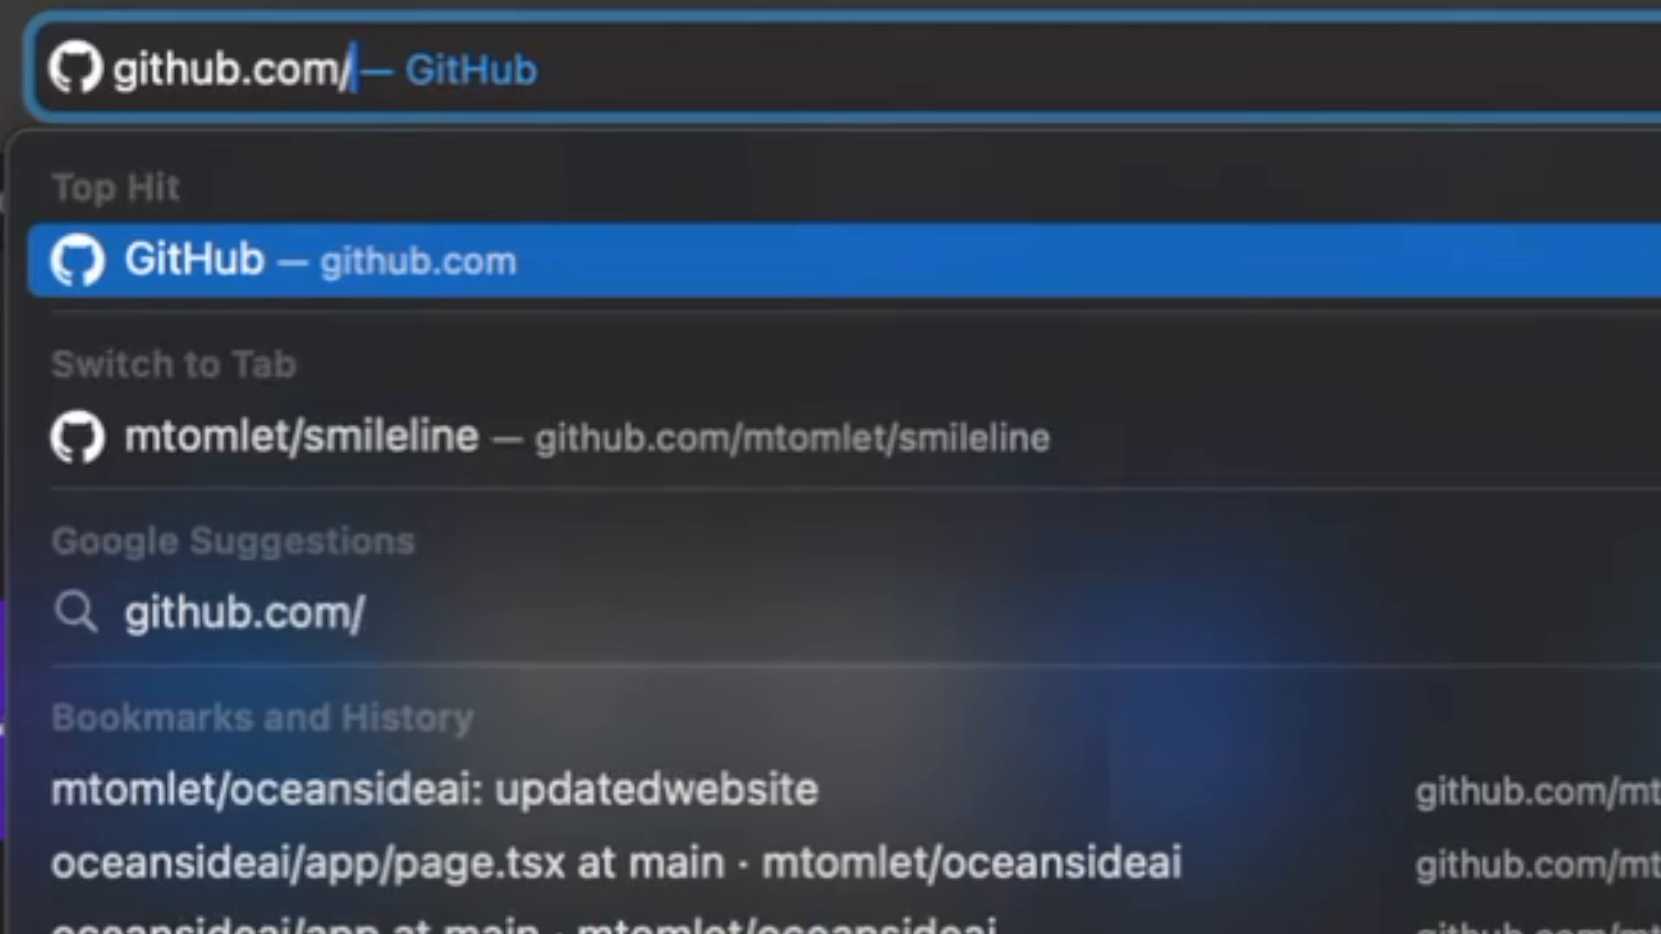
text(new)
key(Return)
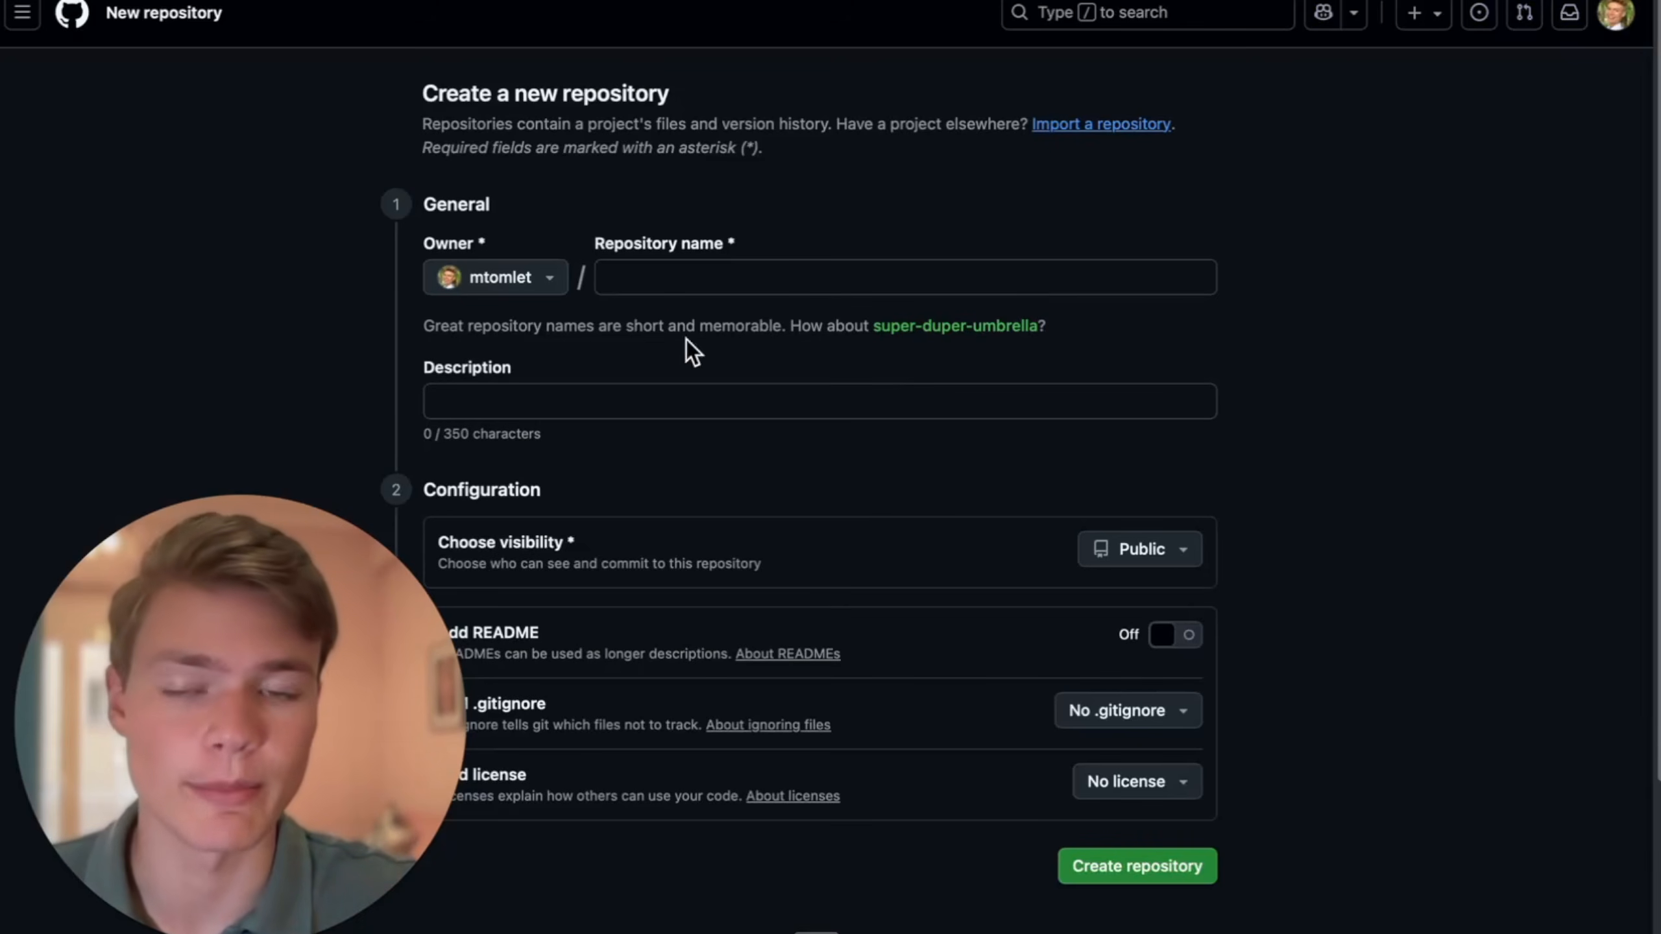
click(649, 275)
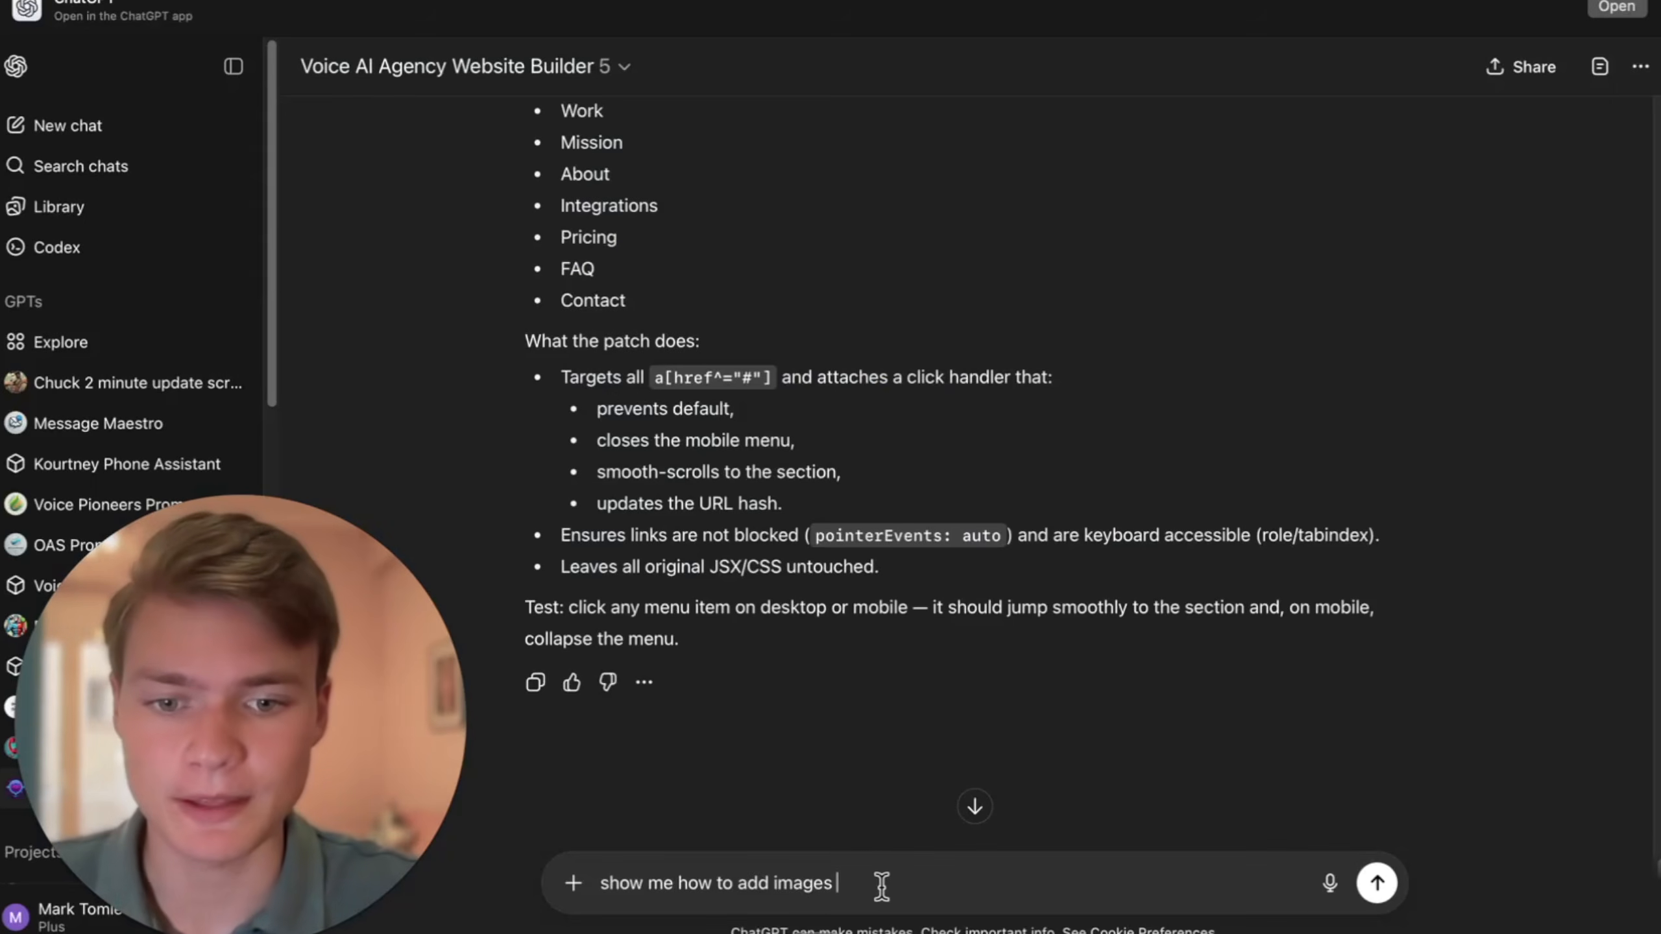
- Return to the ChatGPT conversation and replace the draft with a request on how to deploy on Vercel and what files are needed
drag(882, 886, 526, 882)
text(show me now ho)
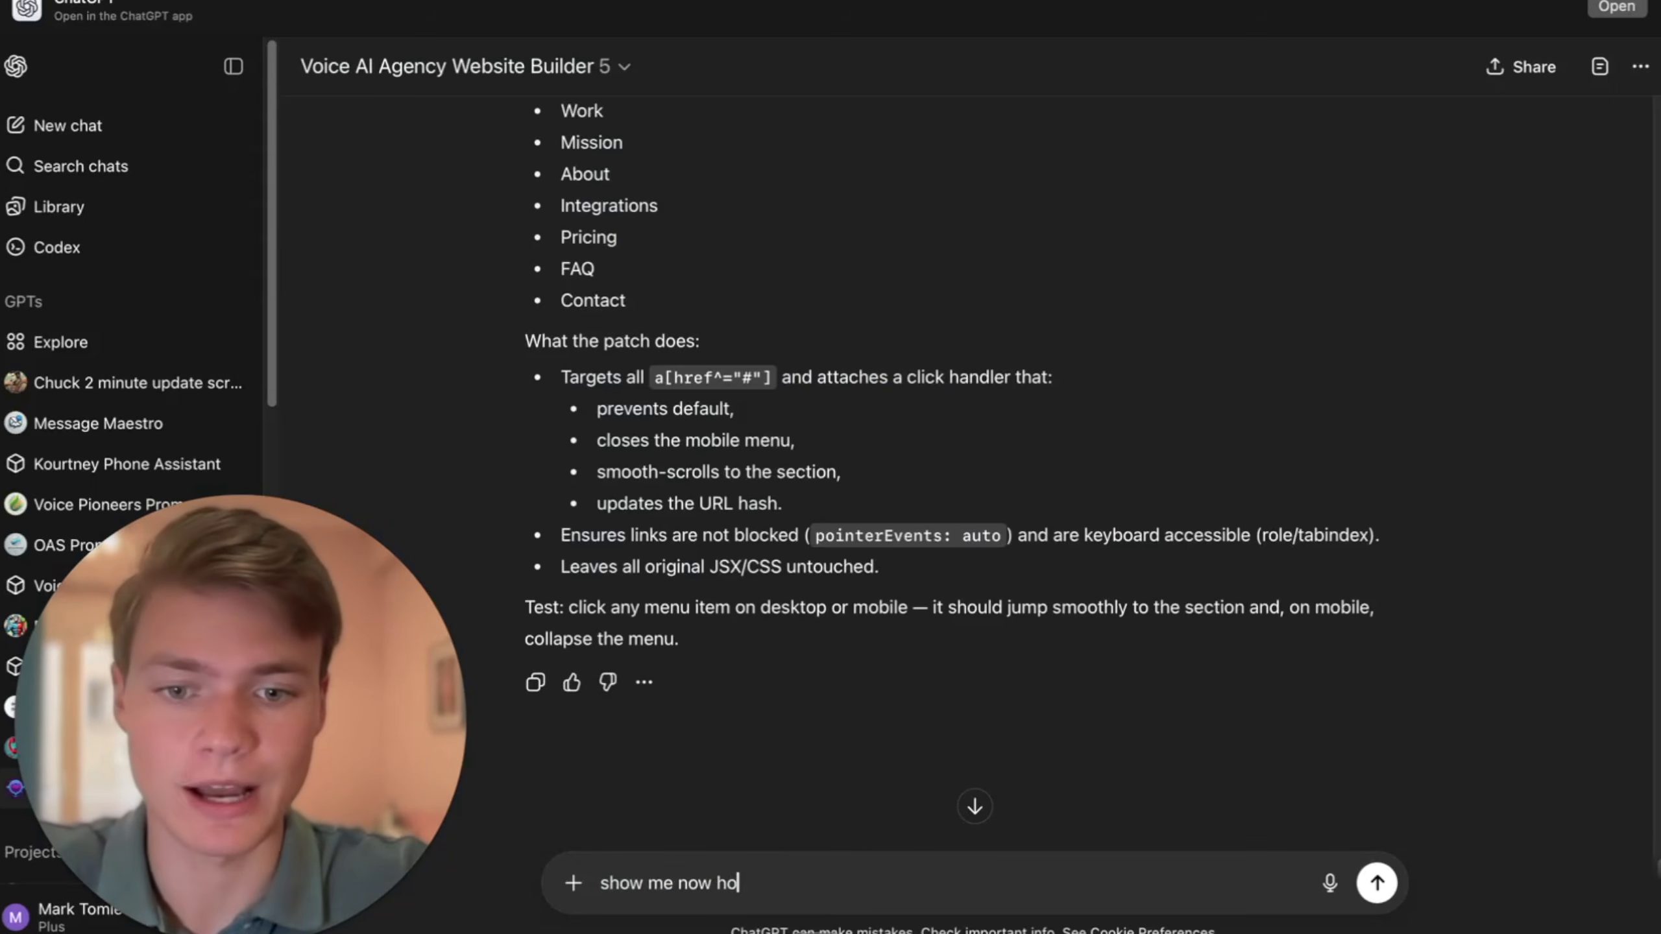
text(w to deploy on v)
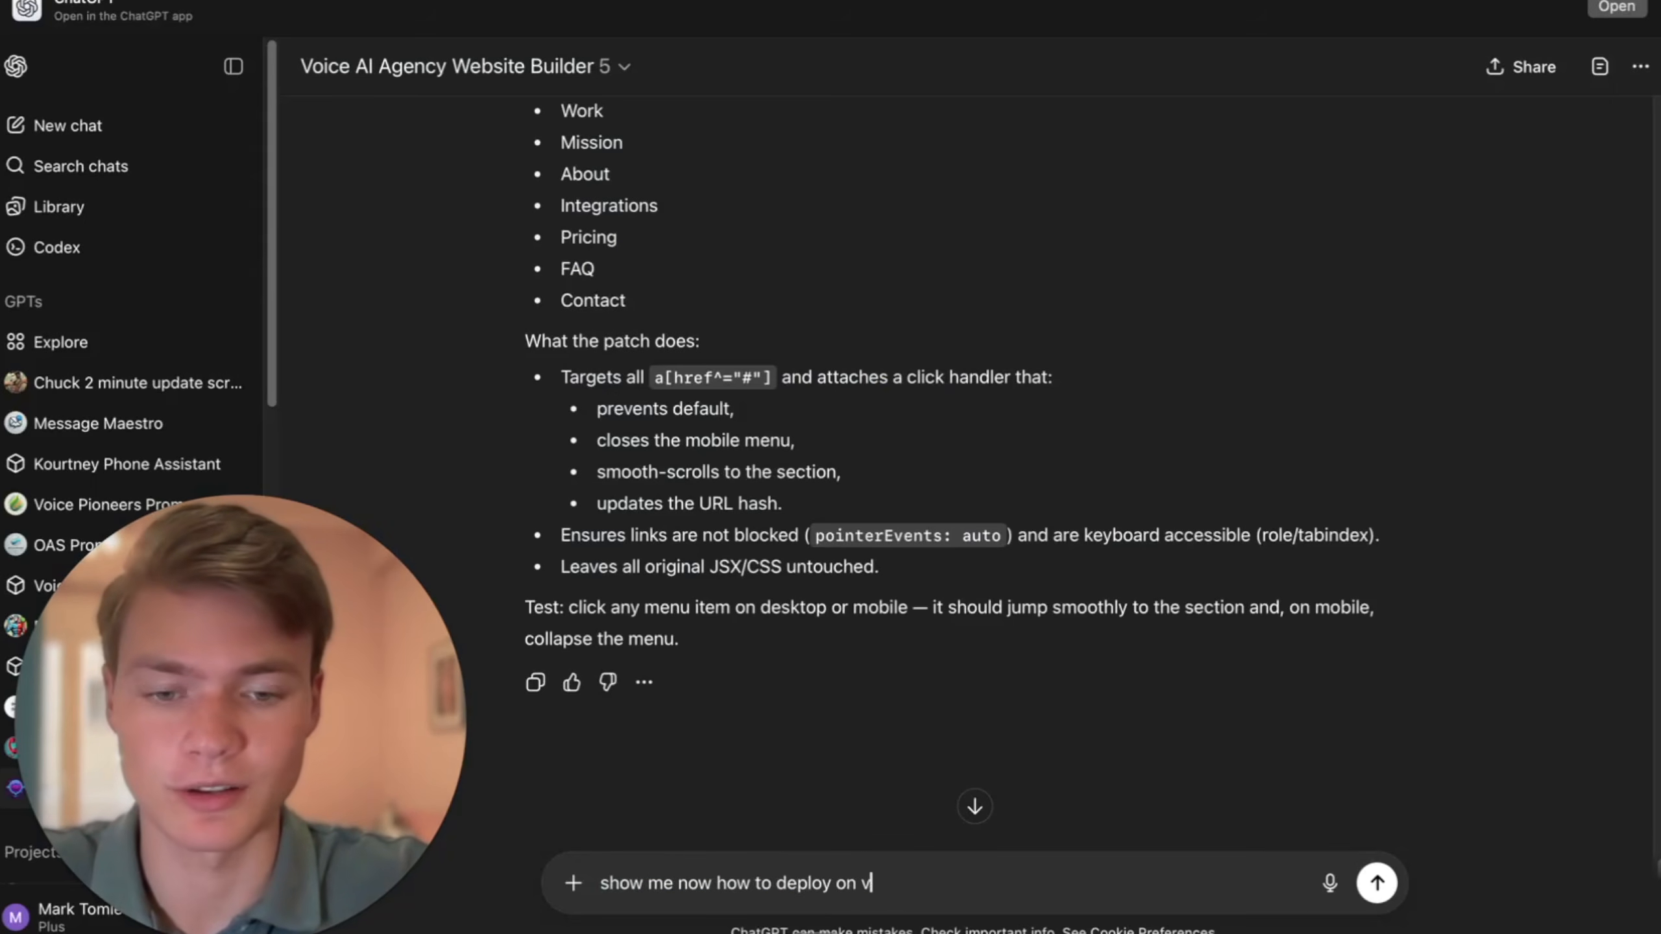
text(ercel )
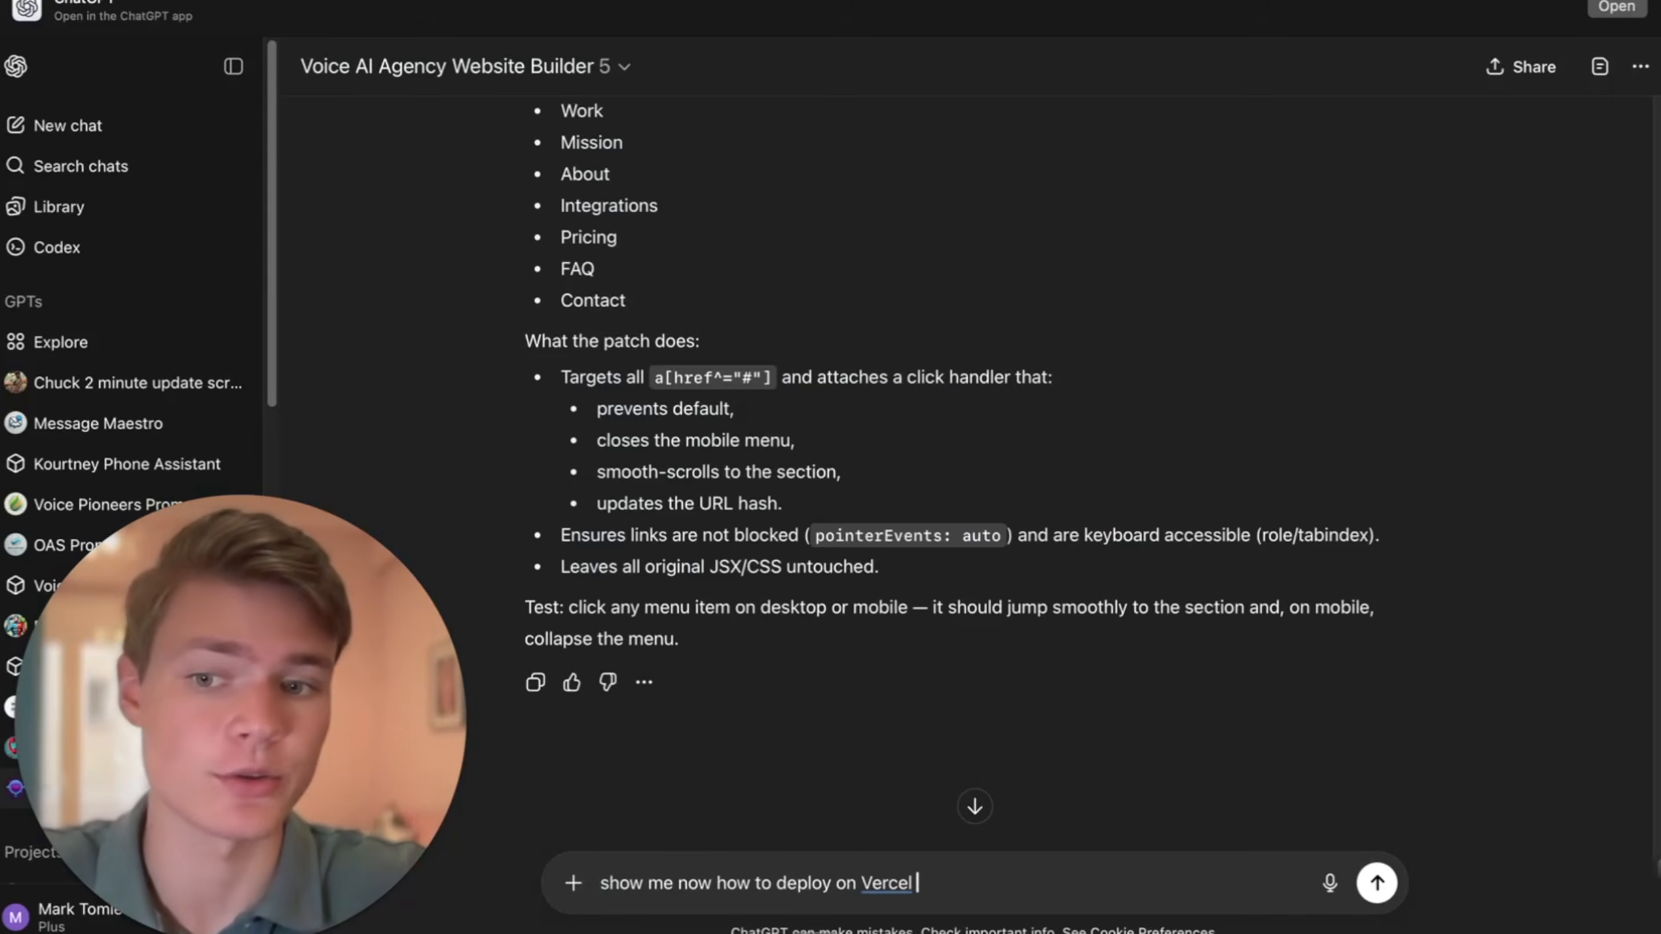
text(and what files need to)
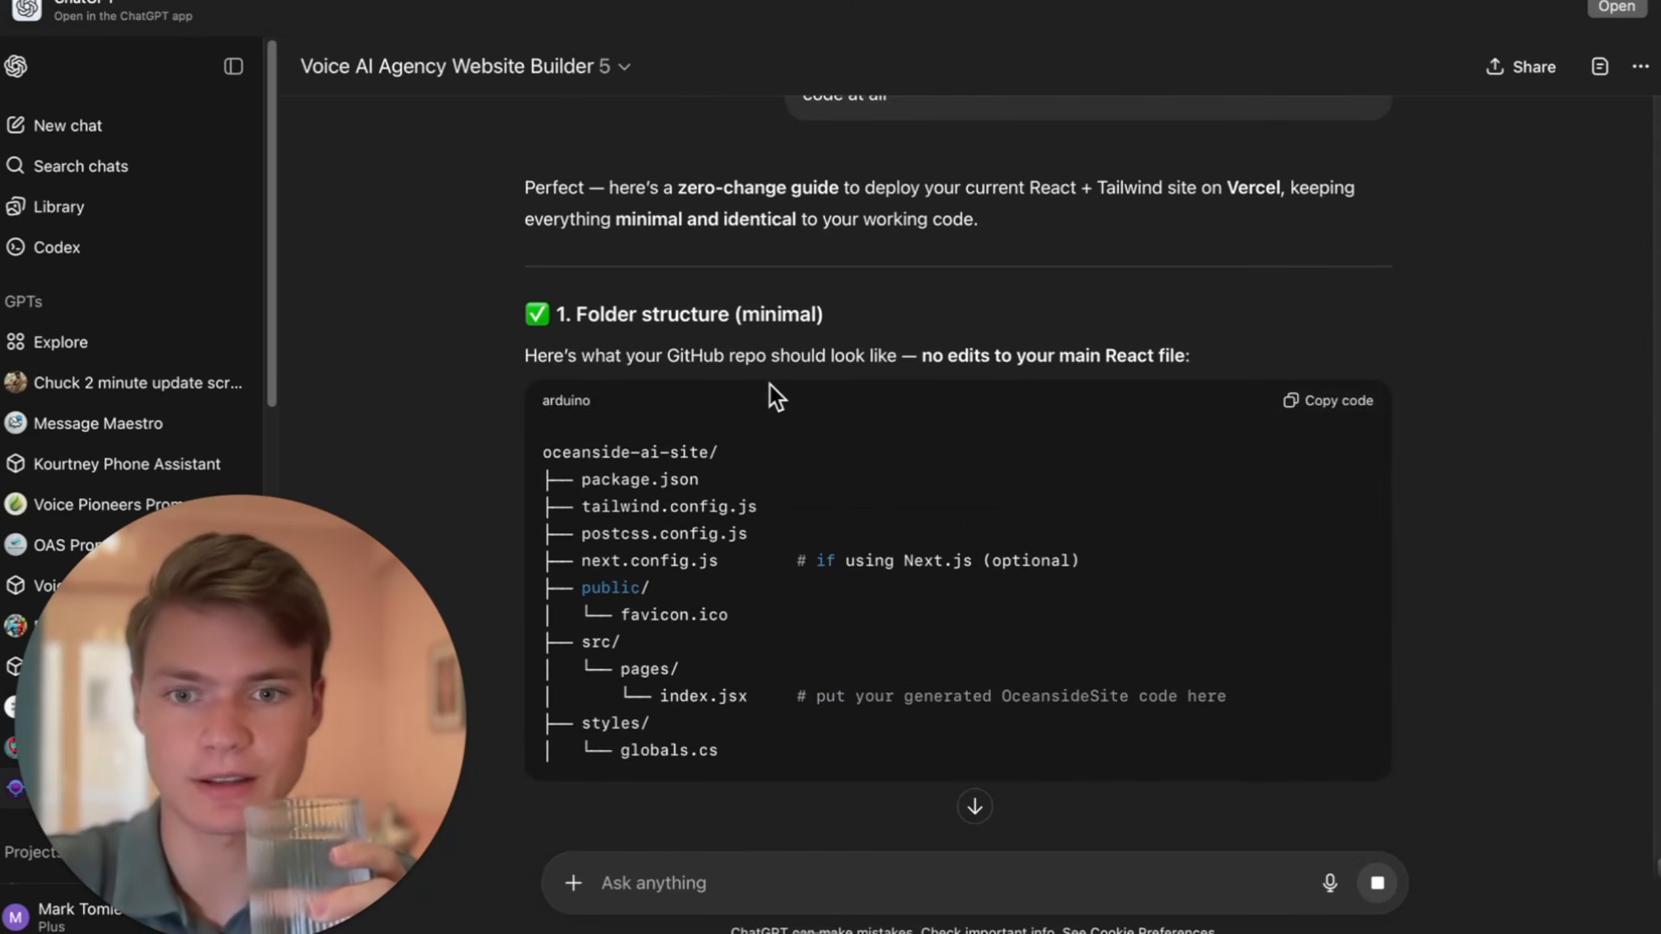
- Read through the Vercel deployment guide and send the follow-up "make sure this is for GitHub"
scroll(1123, 420, down, 5)
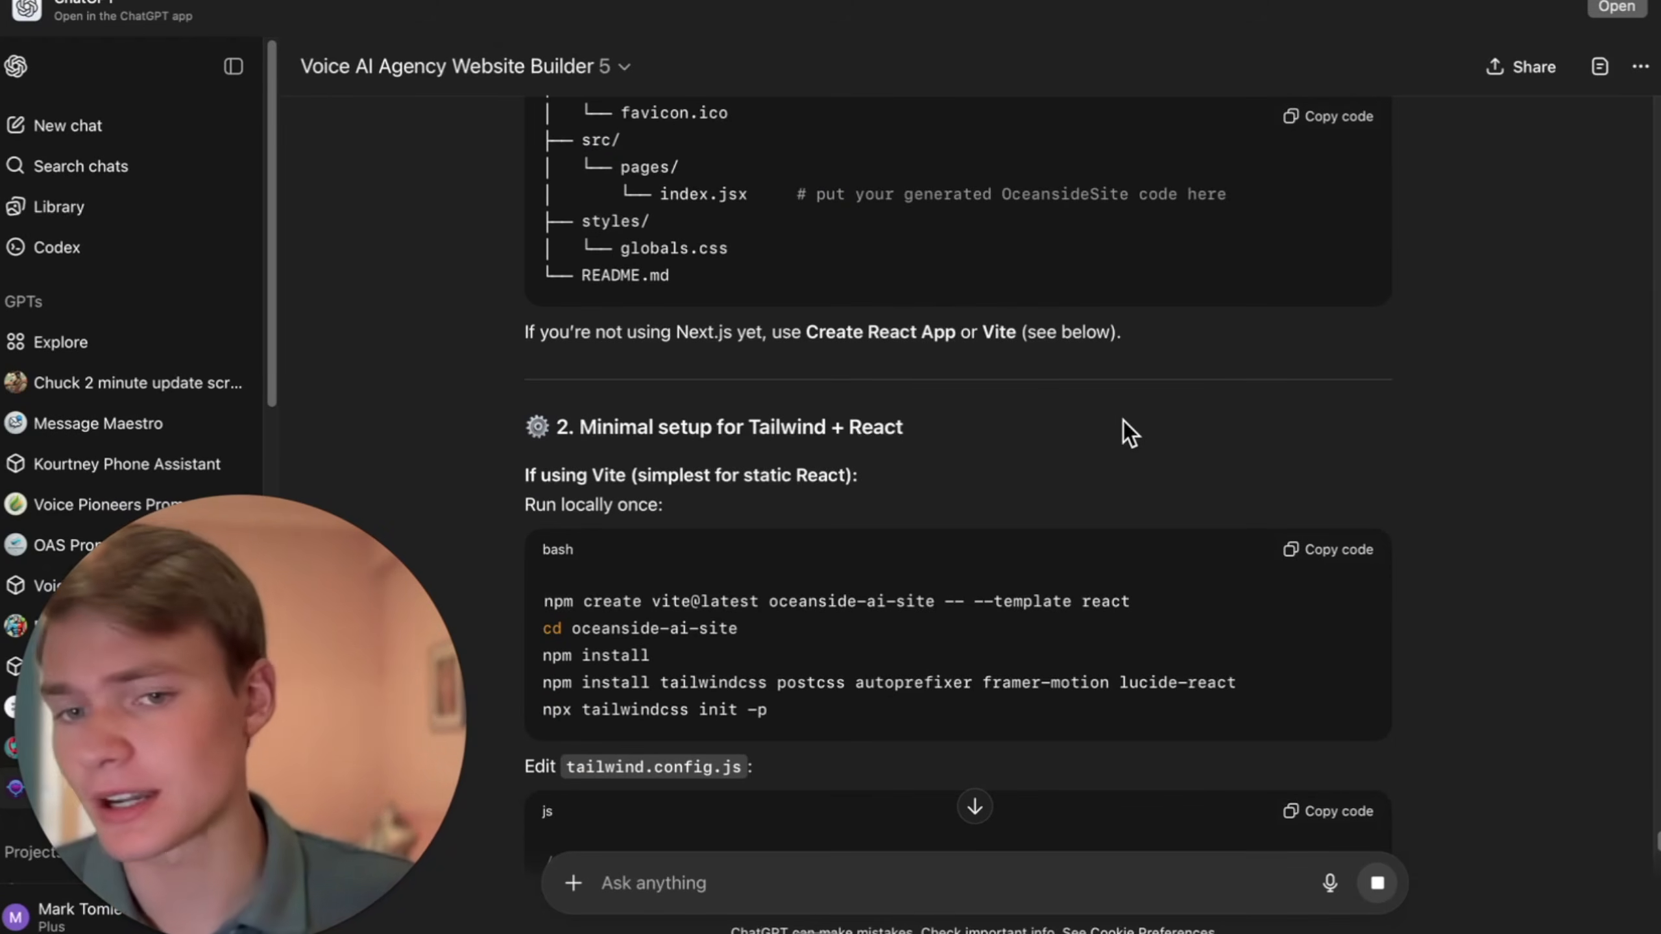
text(ure)
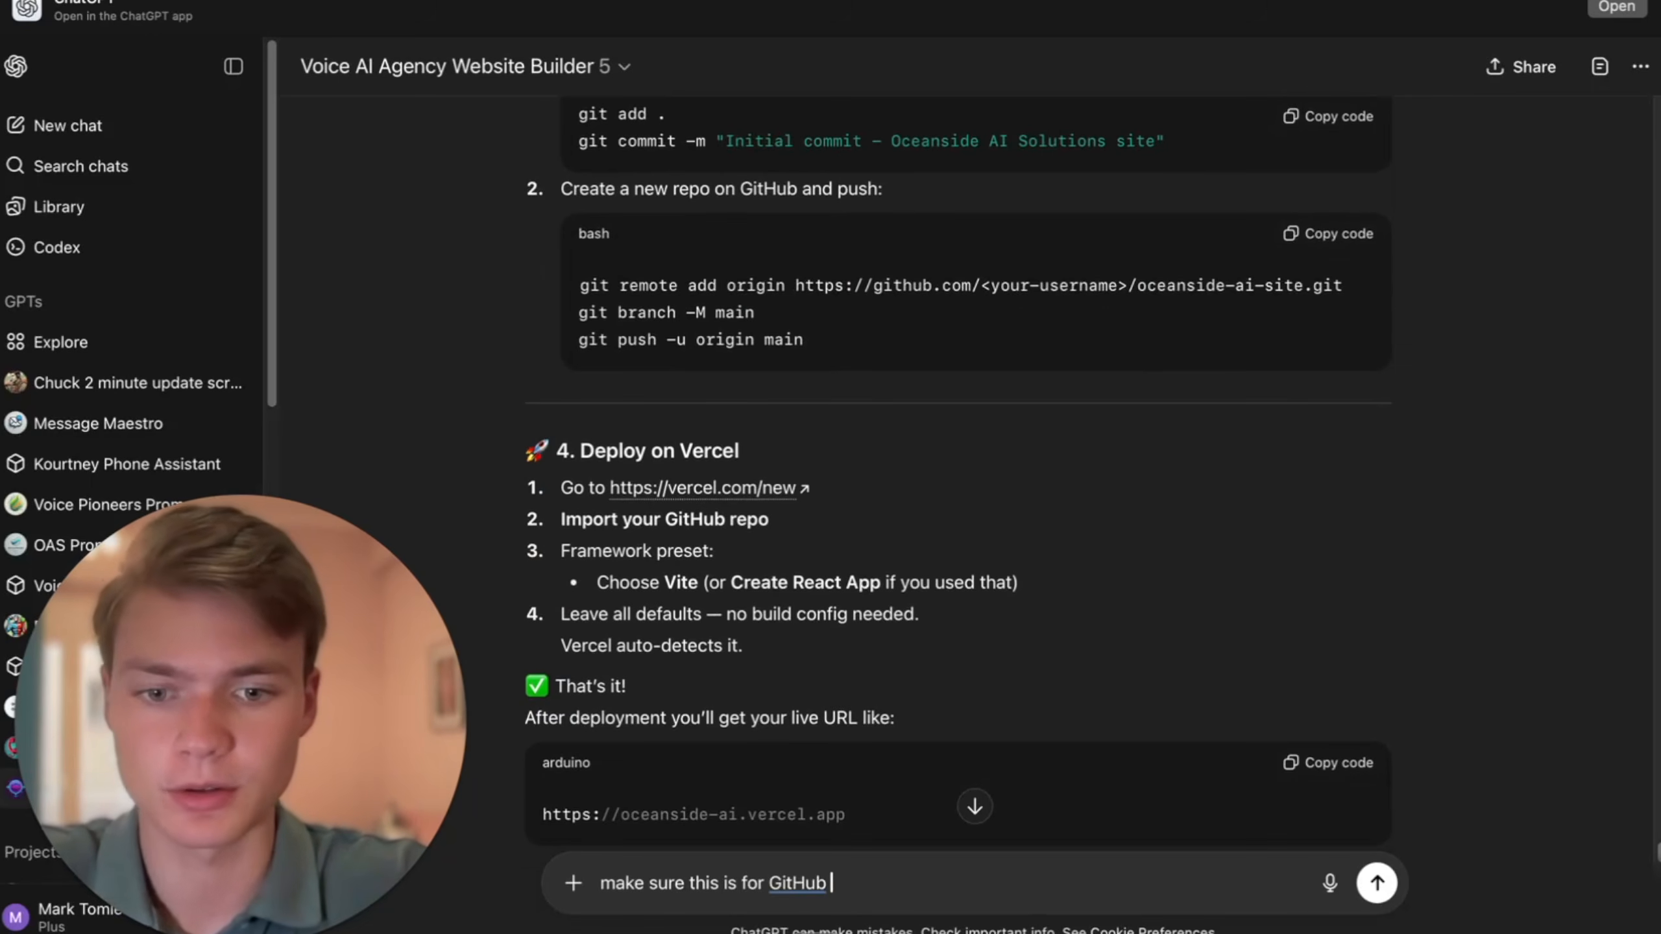
text( this is for GitHub)
key(Return)
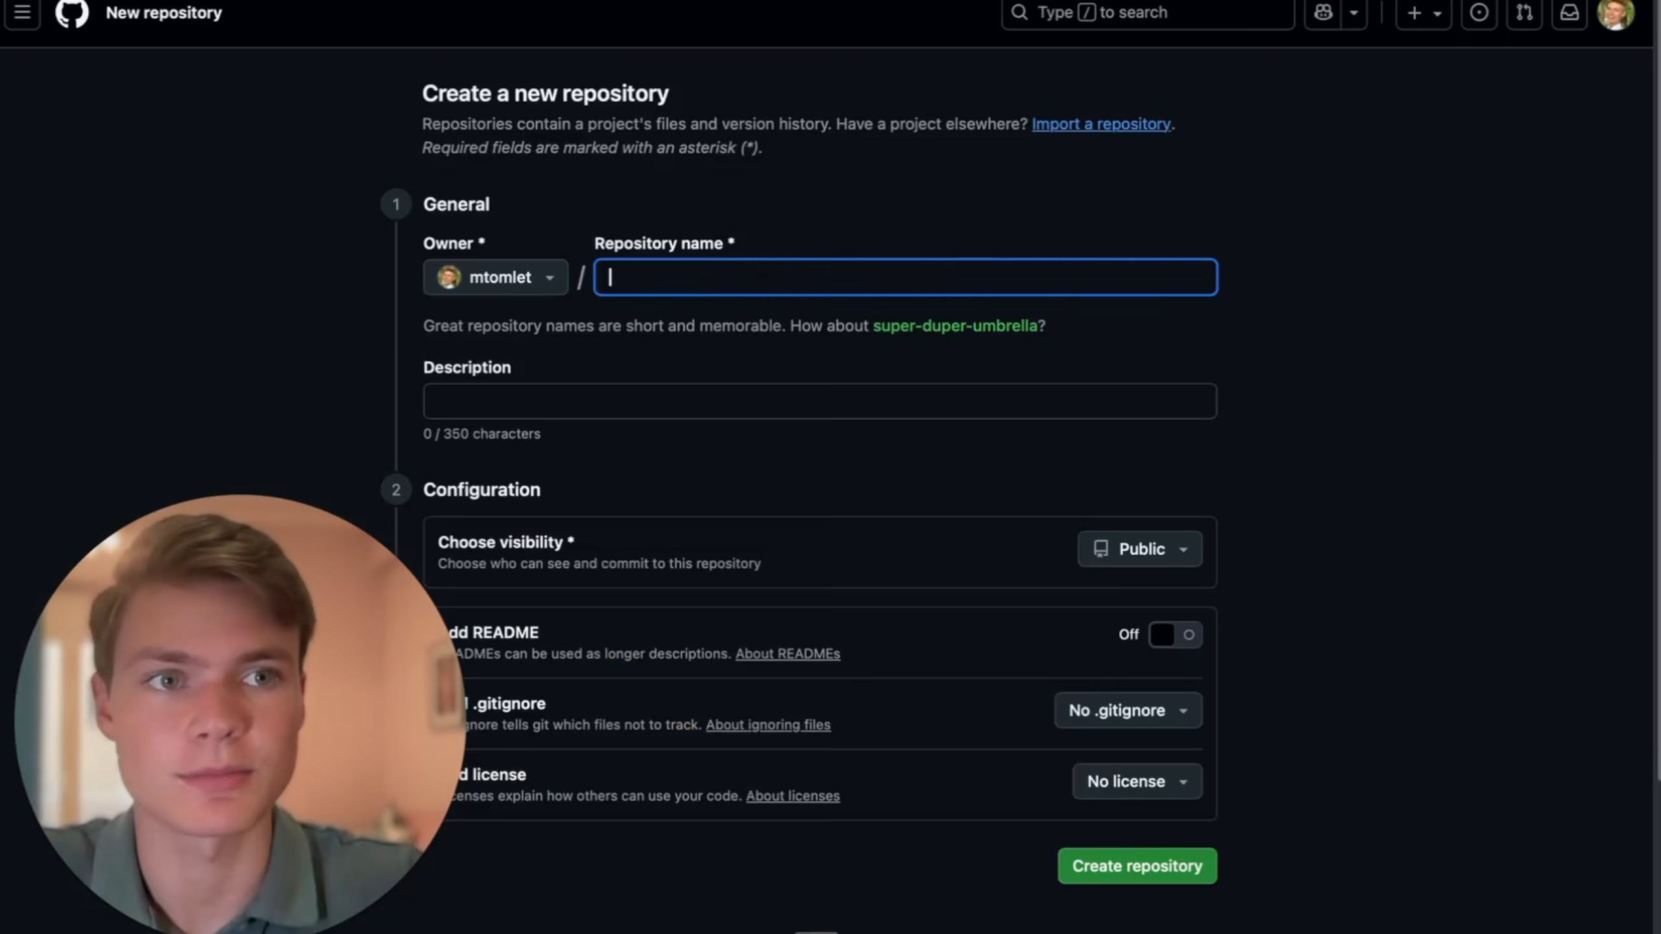
- Switch to GitHub and name the new repository oceanside-ai-site
text(oceanside-ai-site)
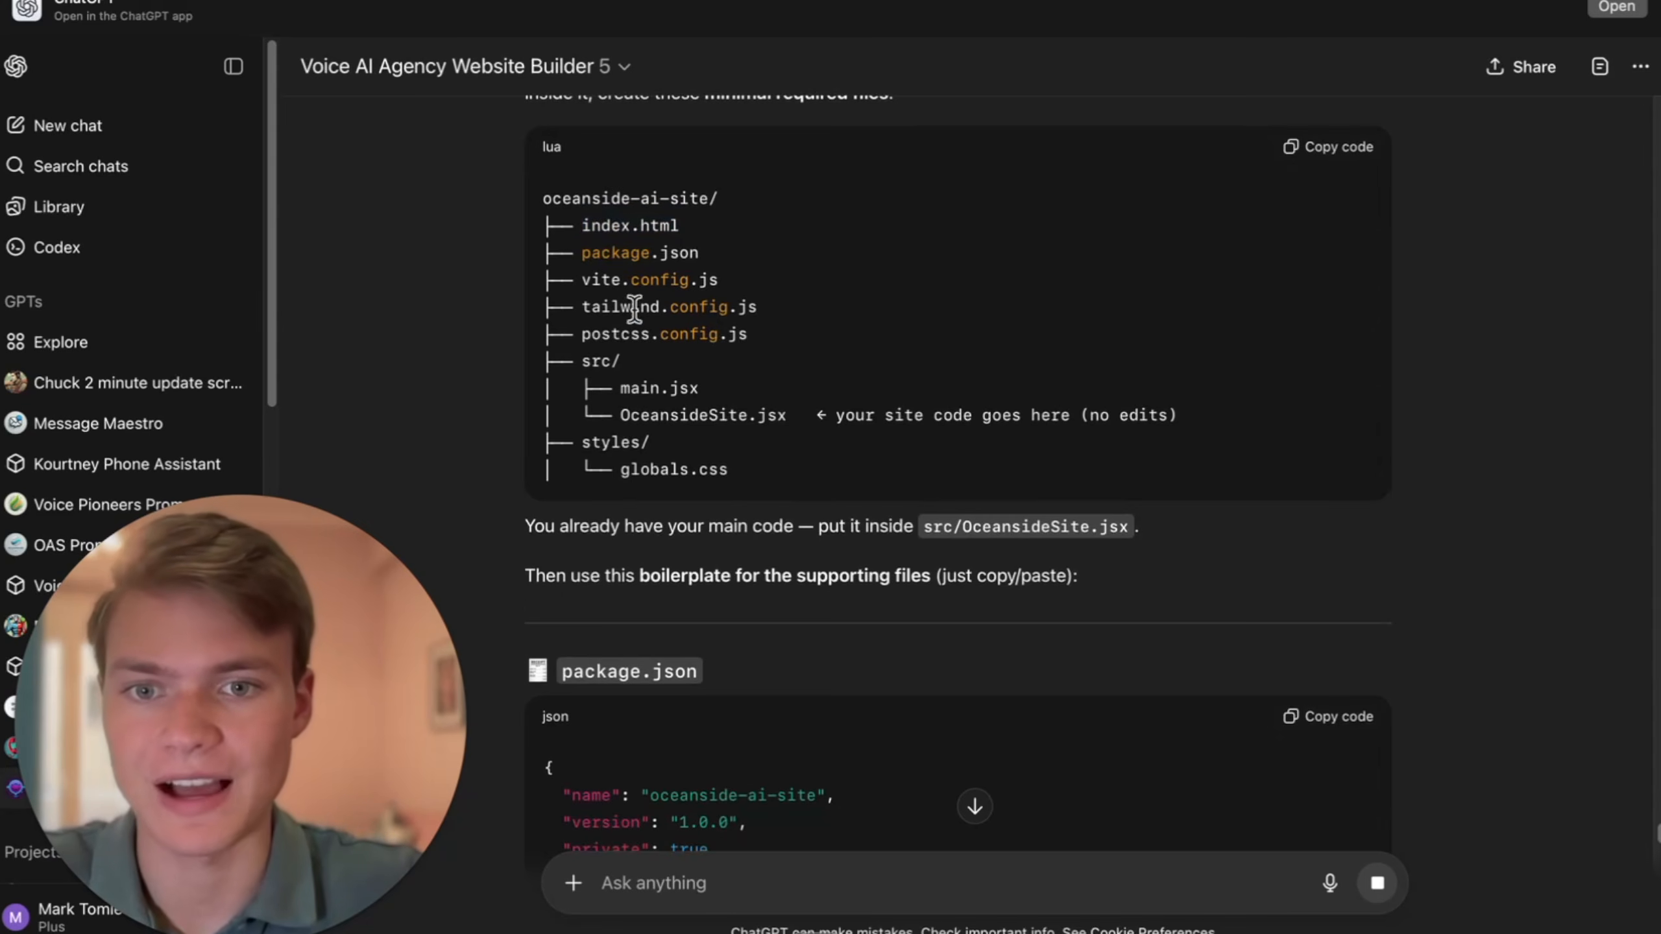
- Review the revised guide's required file structure, the main code's location, and the package.json boilerplate in ChatGPT
scroll(752, 510, down, 5)
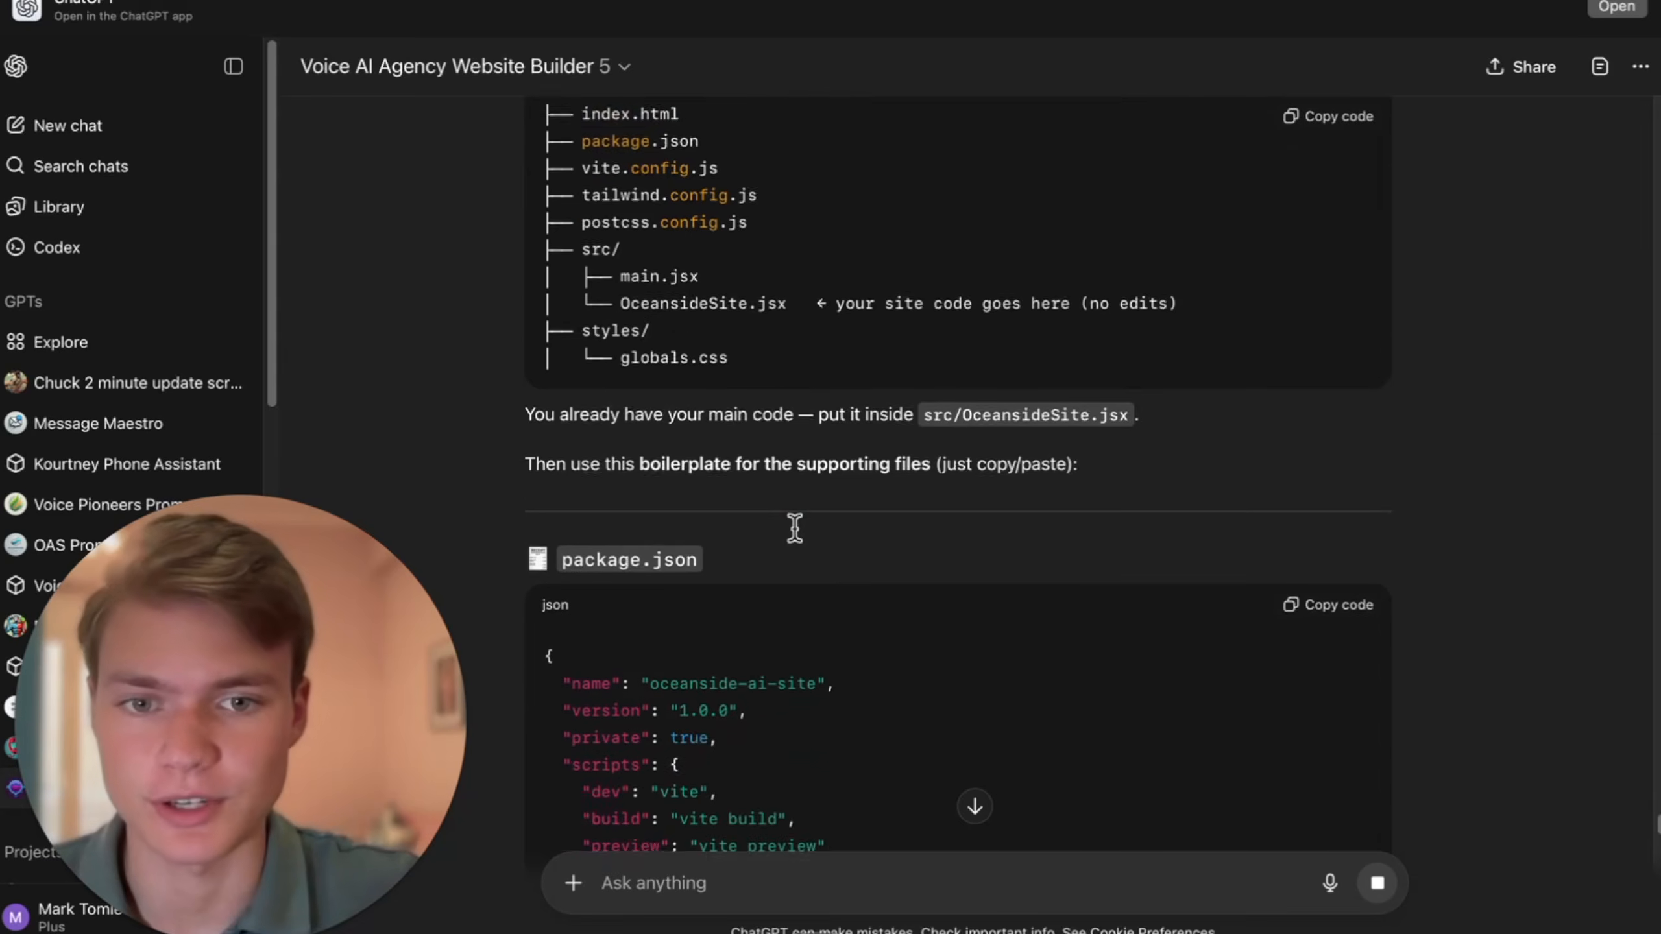
drag(612, 203, 891, 200)
scroll(925, 286, down, 2)
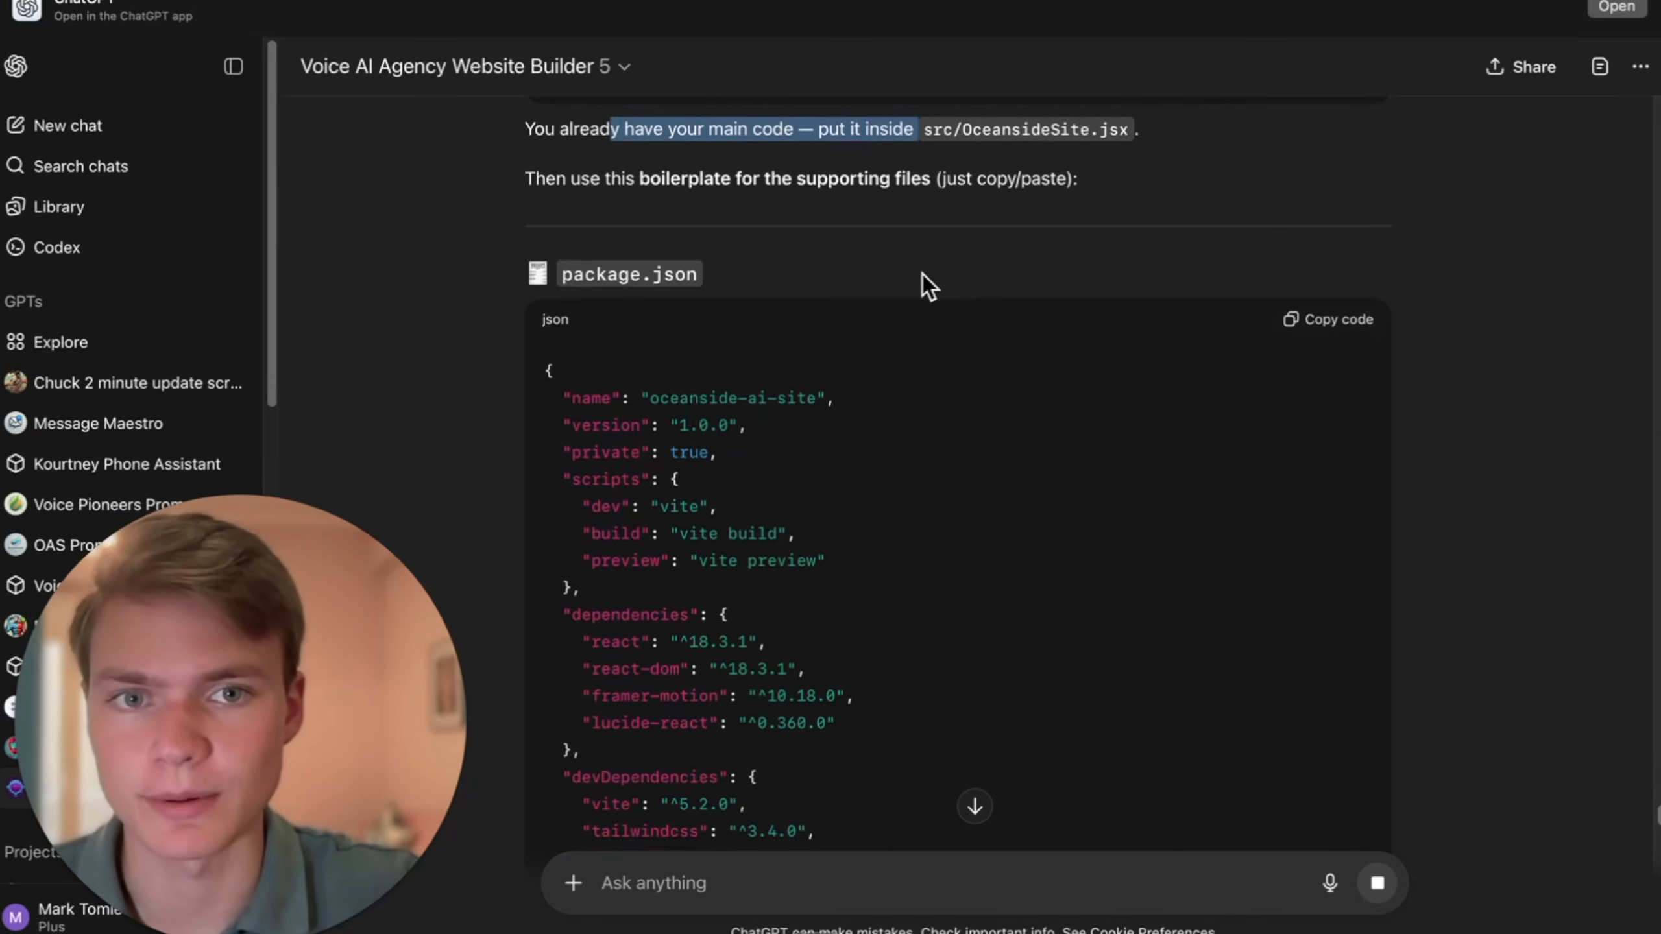
scroll(934, 267, up, 1)
scroll(862, 291, down, 5)
scroll(861, 289, up, 5)
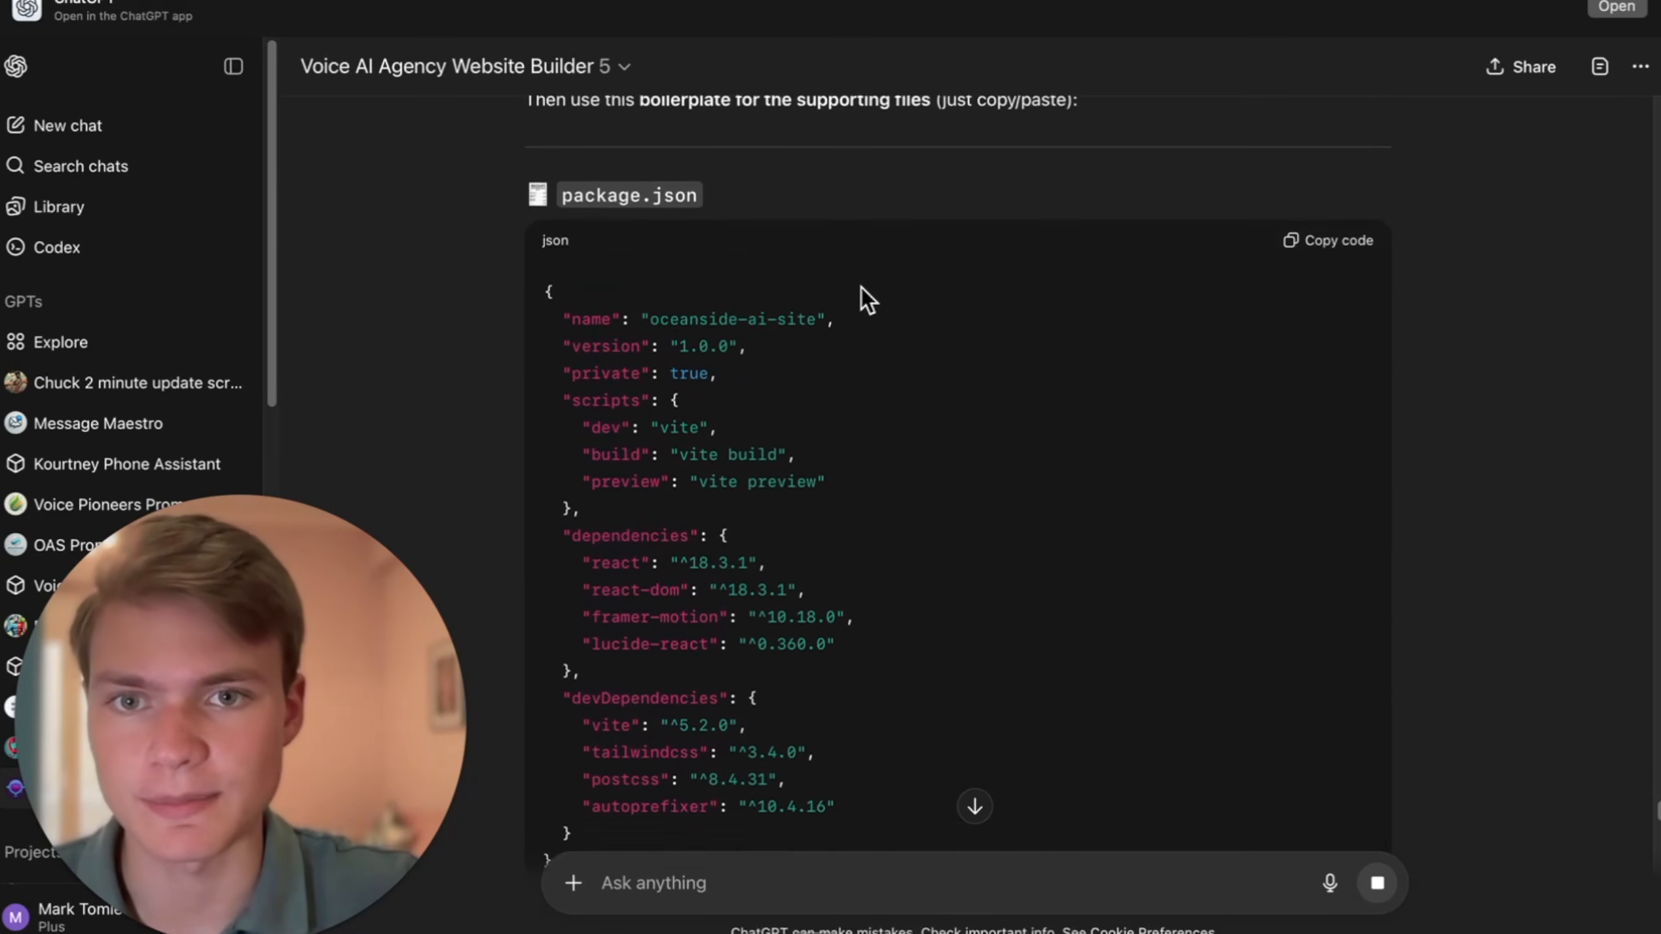
- Copy the package.json boilerplate from ChatGPT, and create the public GitHub repository oceanside-ai-site
scroll(862, 289, down, 3)
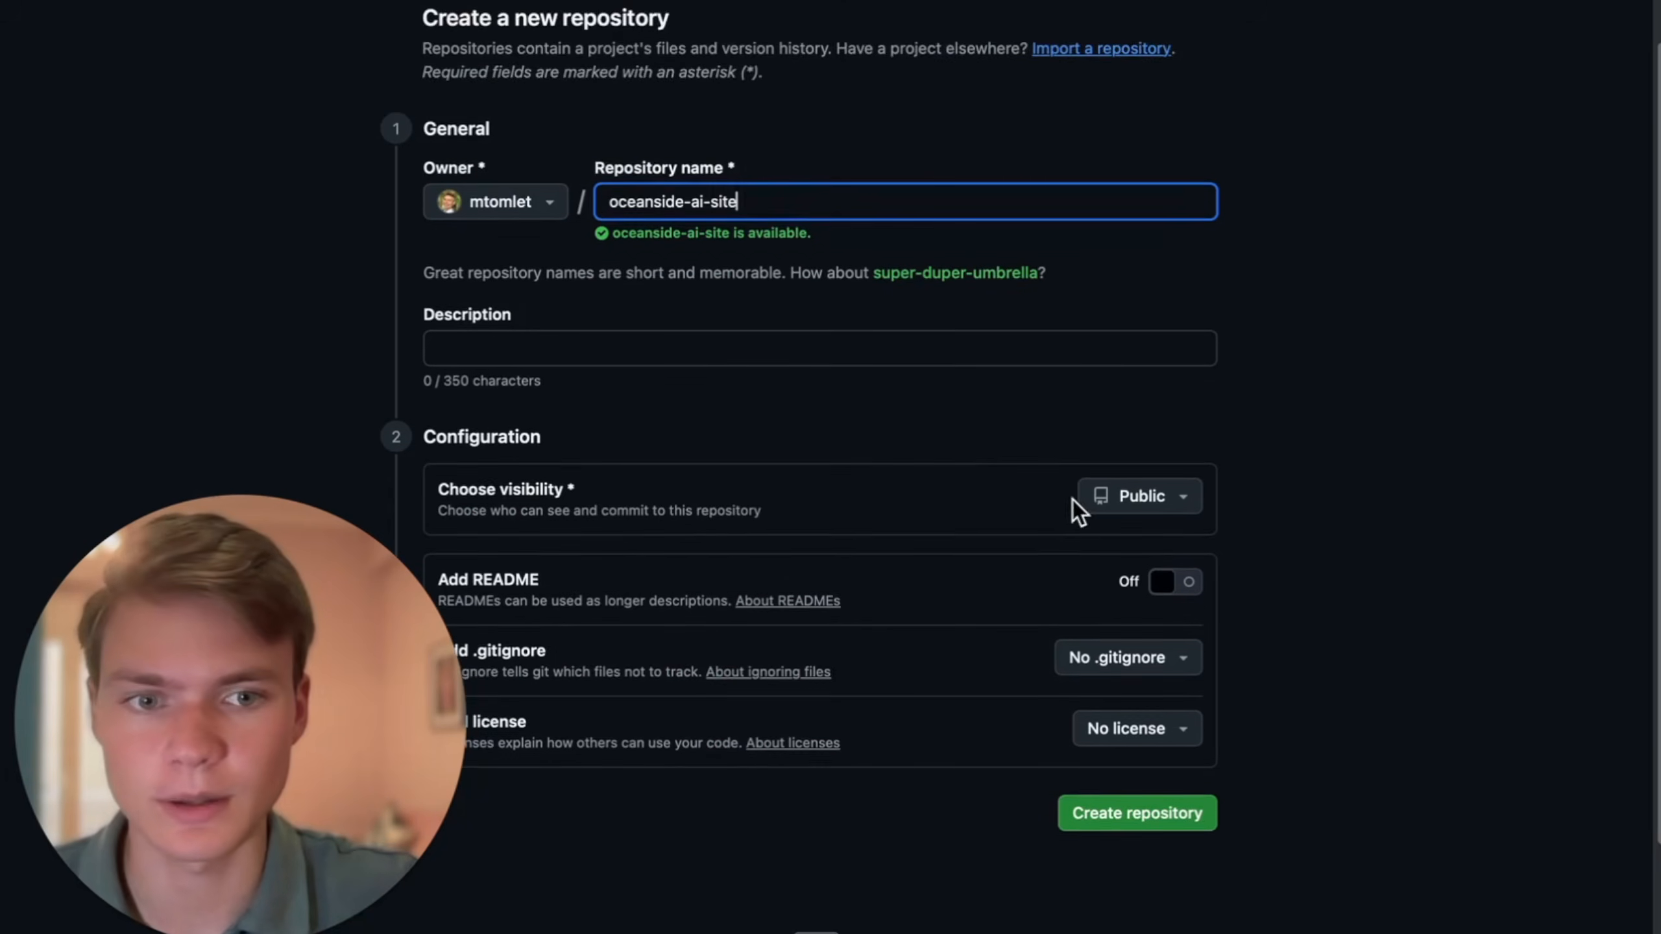
scroll(1073, 507, down, 1)
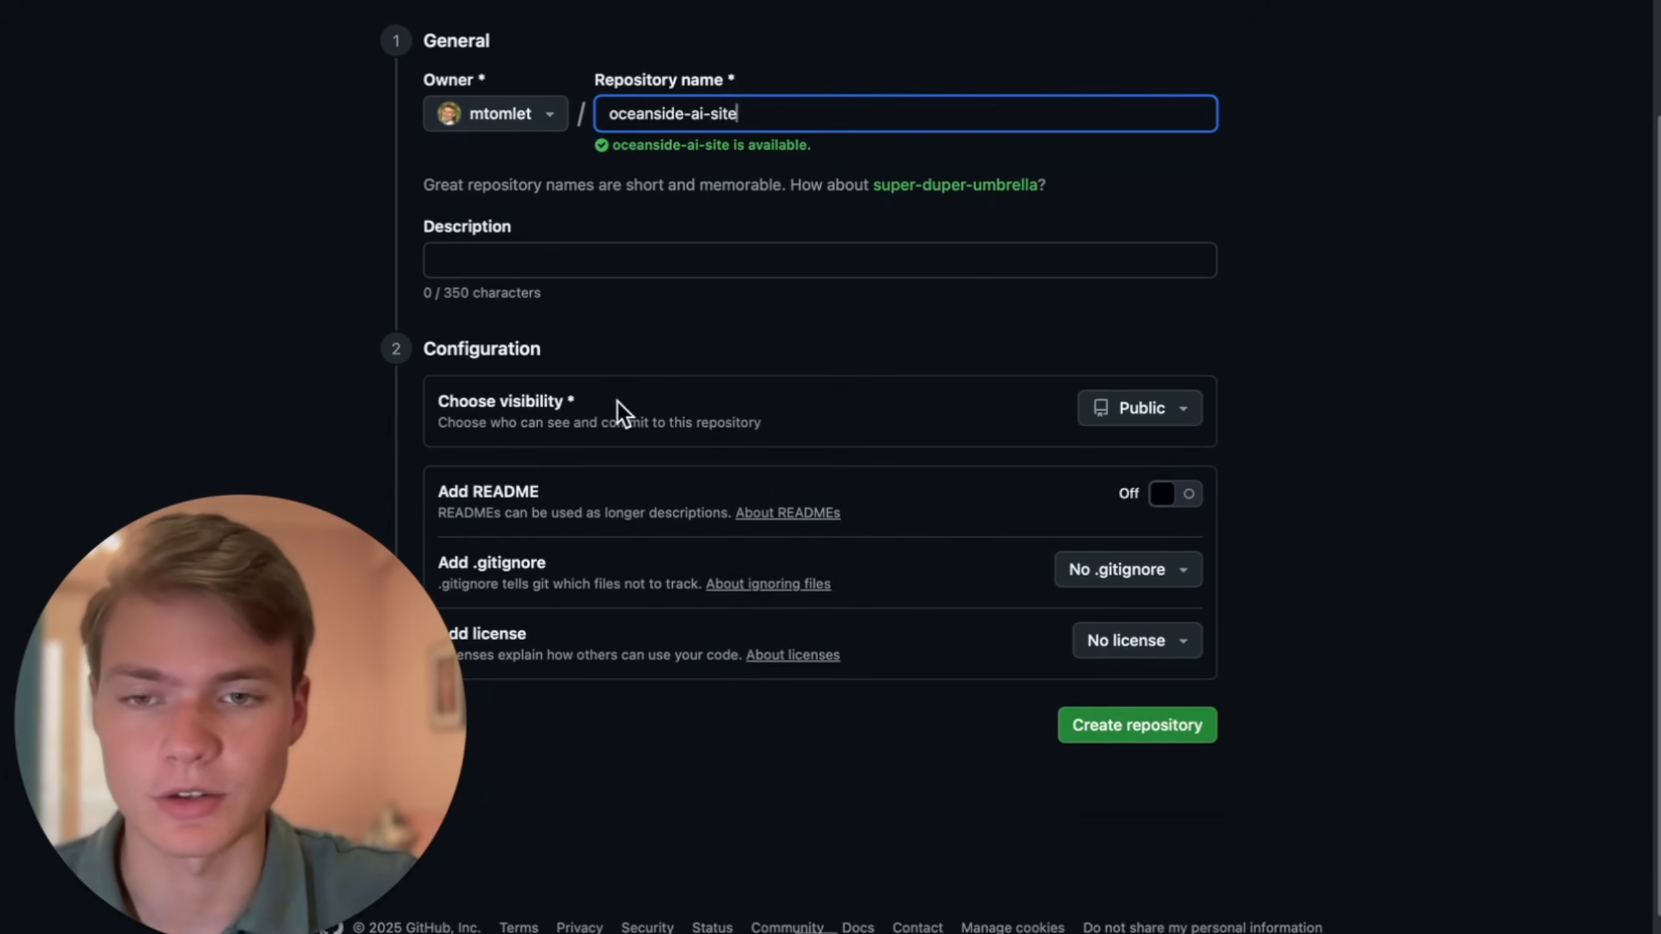
scroll(960, 573, down, 1)
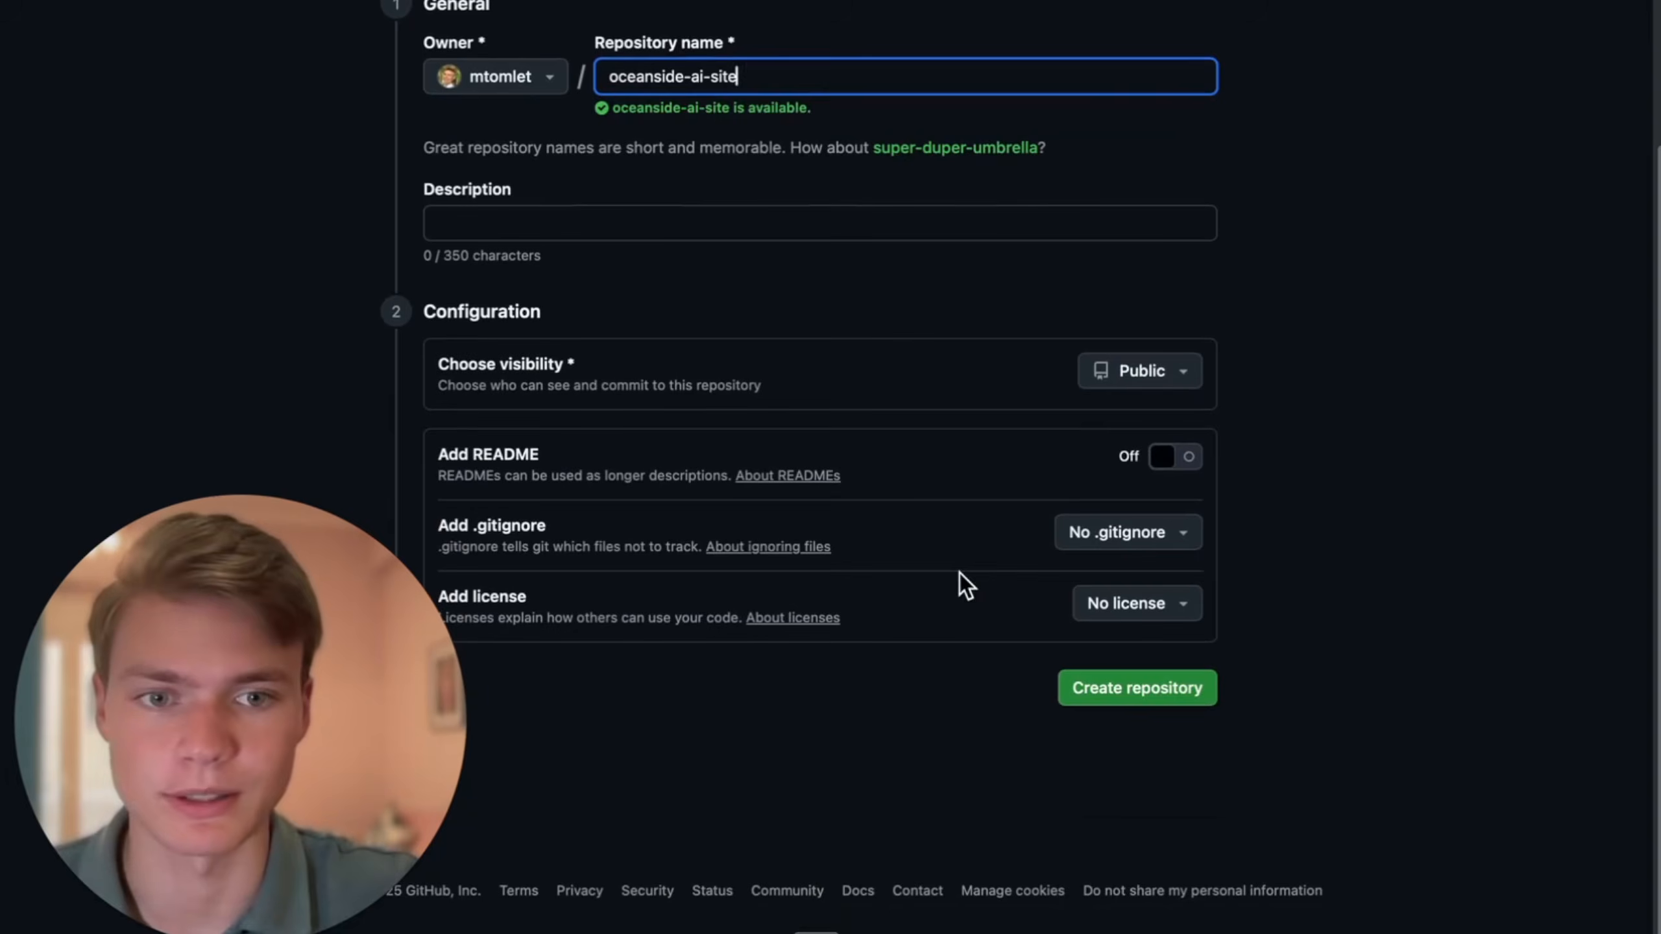
click(1147, 686)
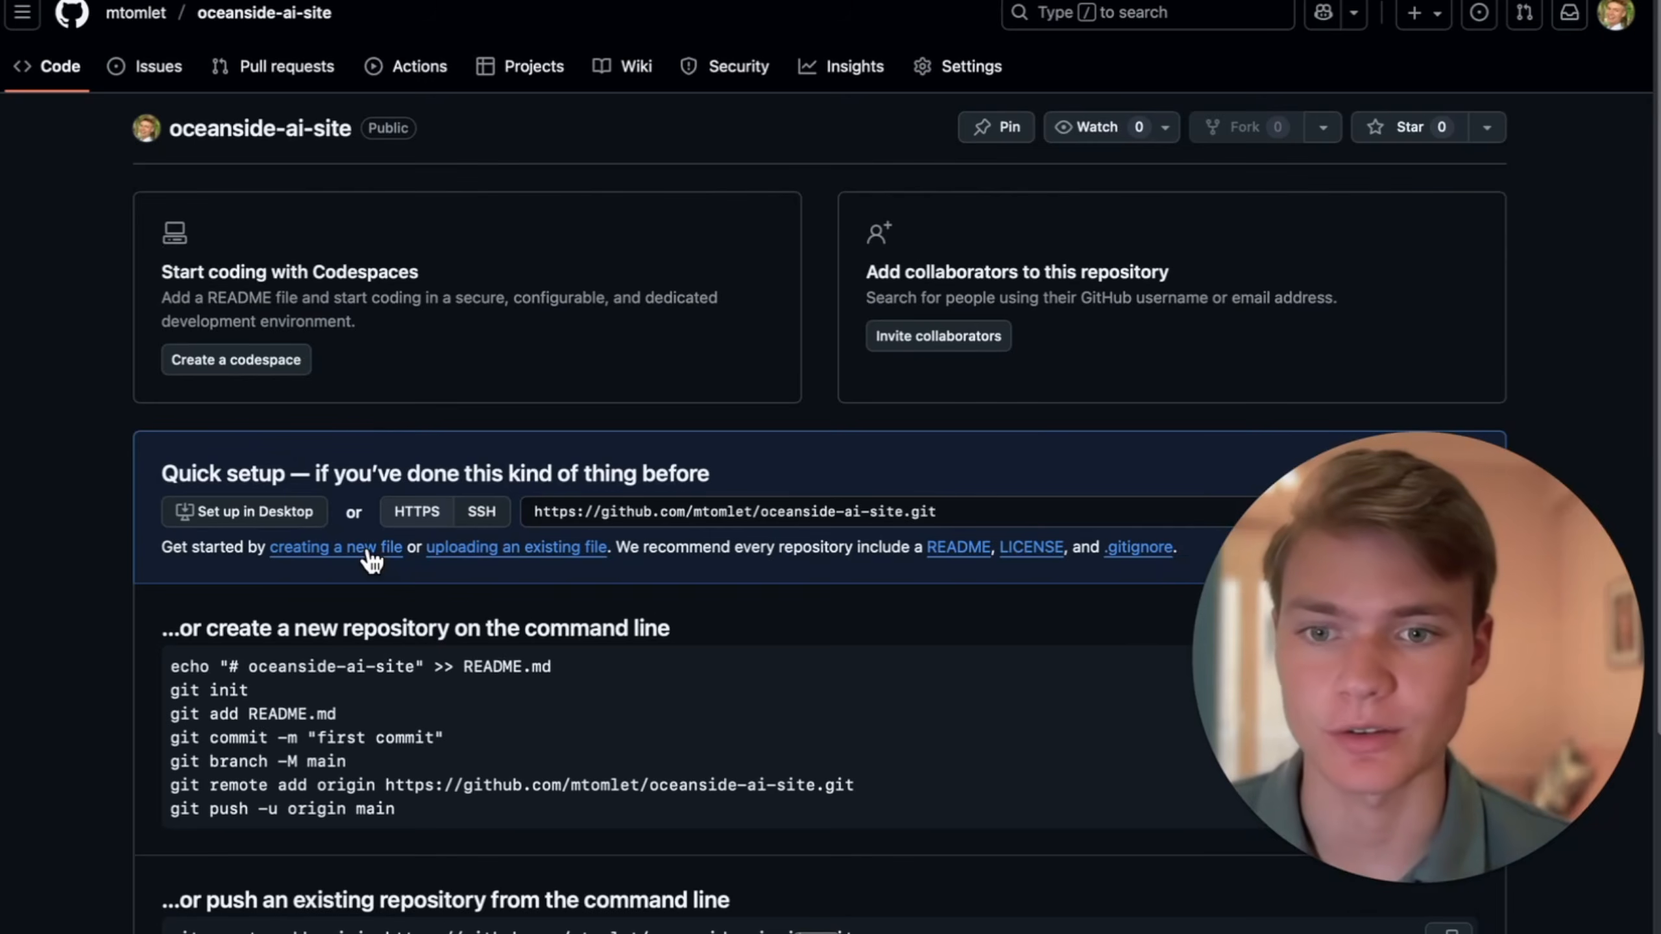
- Add a package.json file to the repository with the copied boilerplate and commit it to the main branch
click(371, 559)
text(package.json)
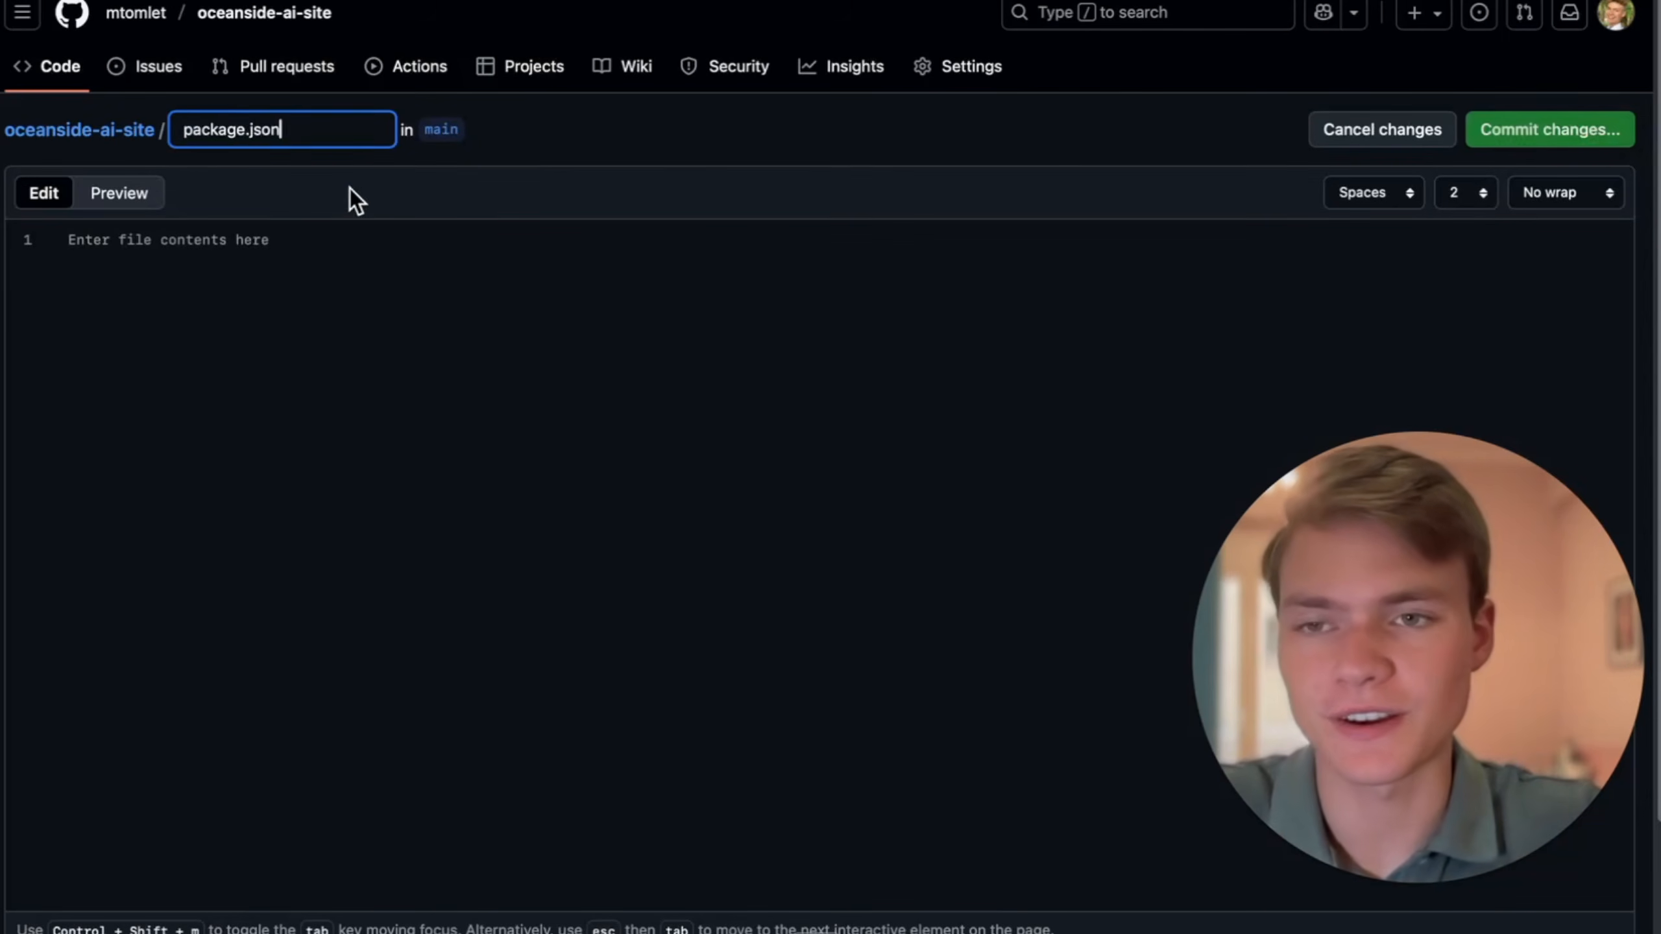
click(280, 250)
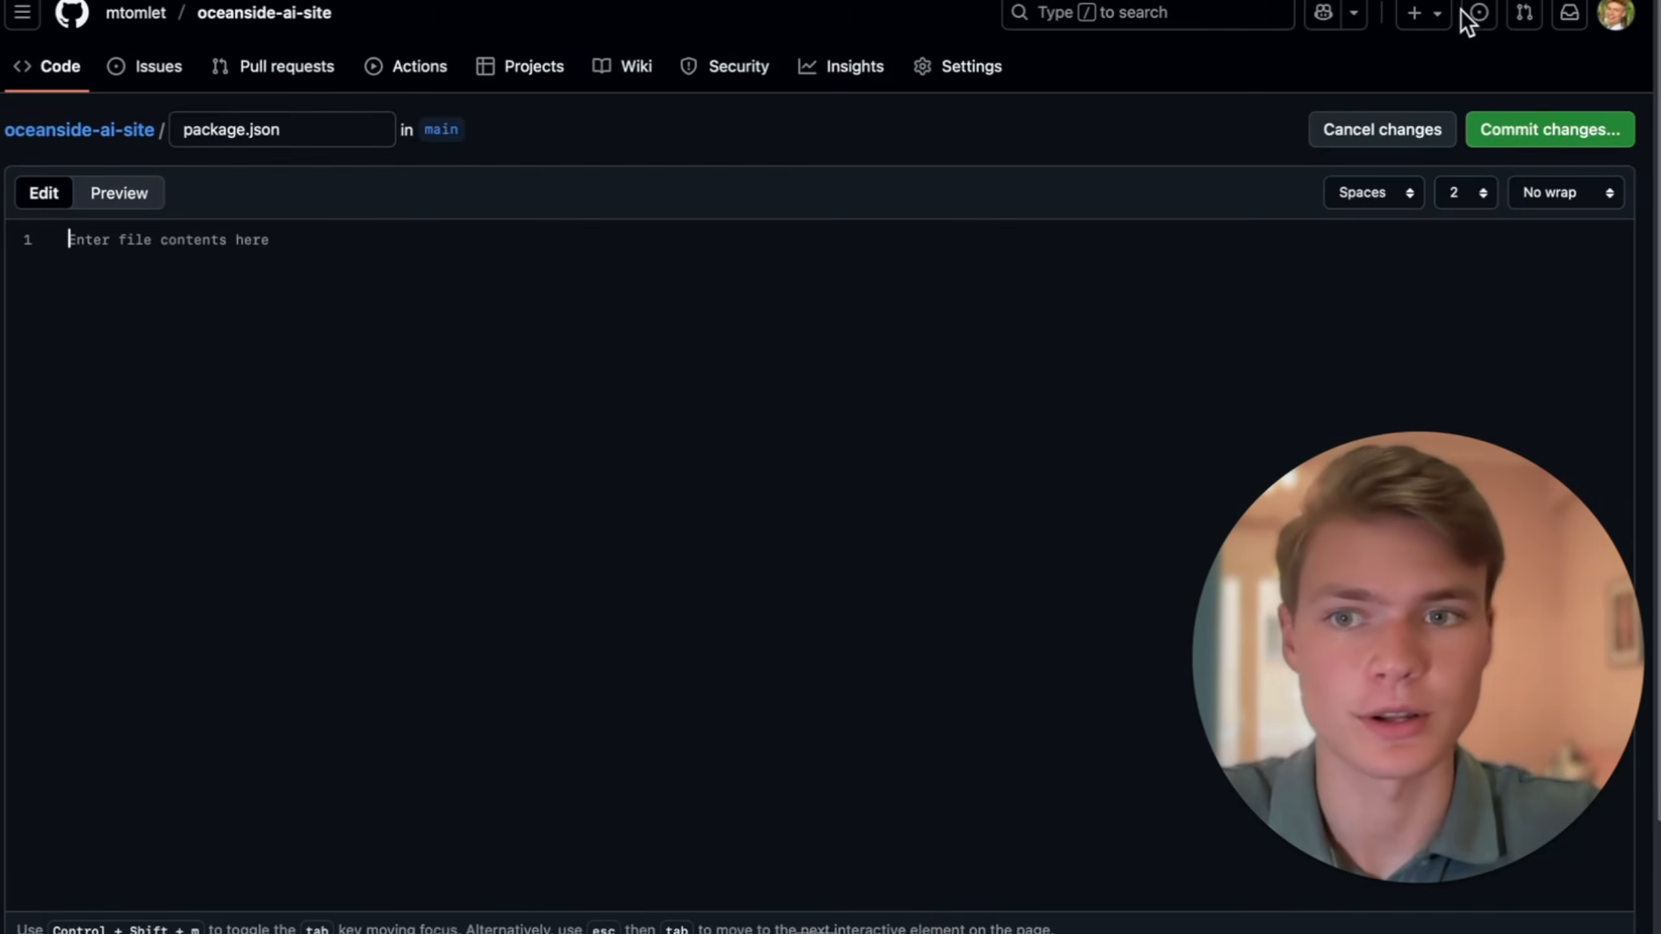
text({   "name": "oceanside-ai-site",   "version": "1.0.0",   "private": true,   "scripts": {     "dev": "vite",     "build": "vite build",     "preview": "vite preview"   },   "dependencies": {     "react": "^18.3.1",     "react-dom": "^18.3.1",     "framer-motion": "^10.18.0",     "lucide-react": "^0.360.0"   },   "devDependencies": {     "vite": "^5.2.0",     "tailwindcss": "^3.4.0",     "postcss": "^8.4.31",     "autoprefixer": "^10.4.16"   } })
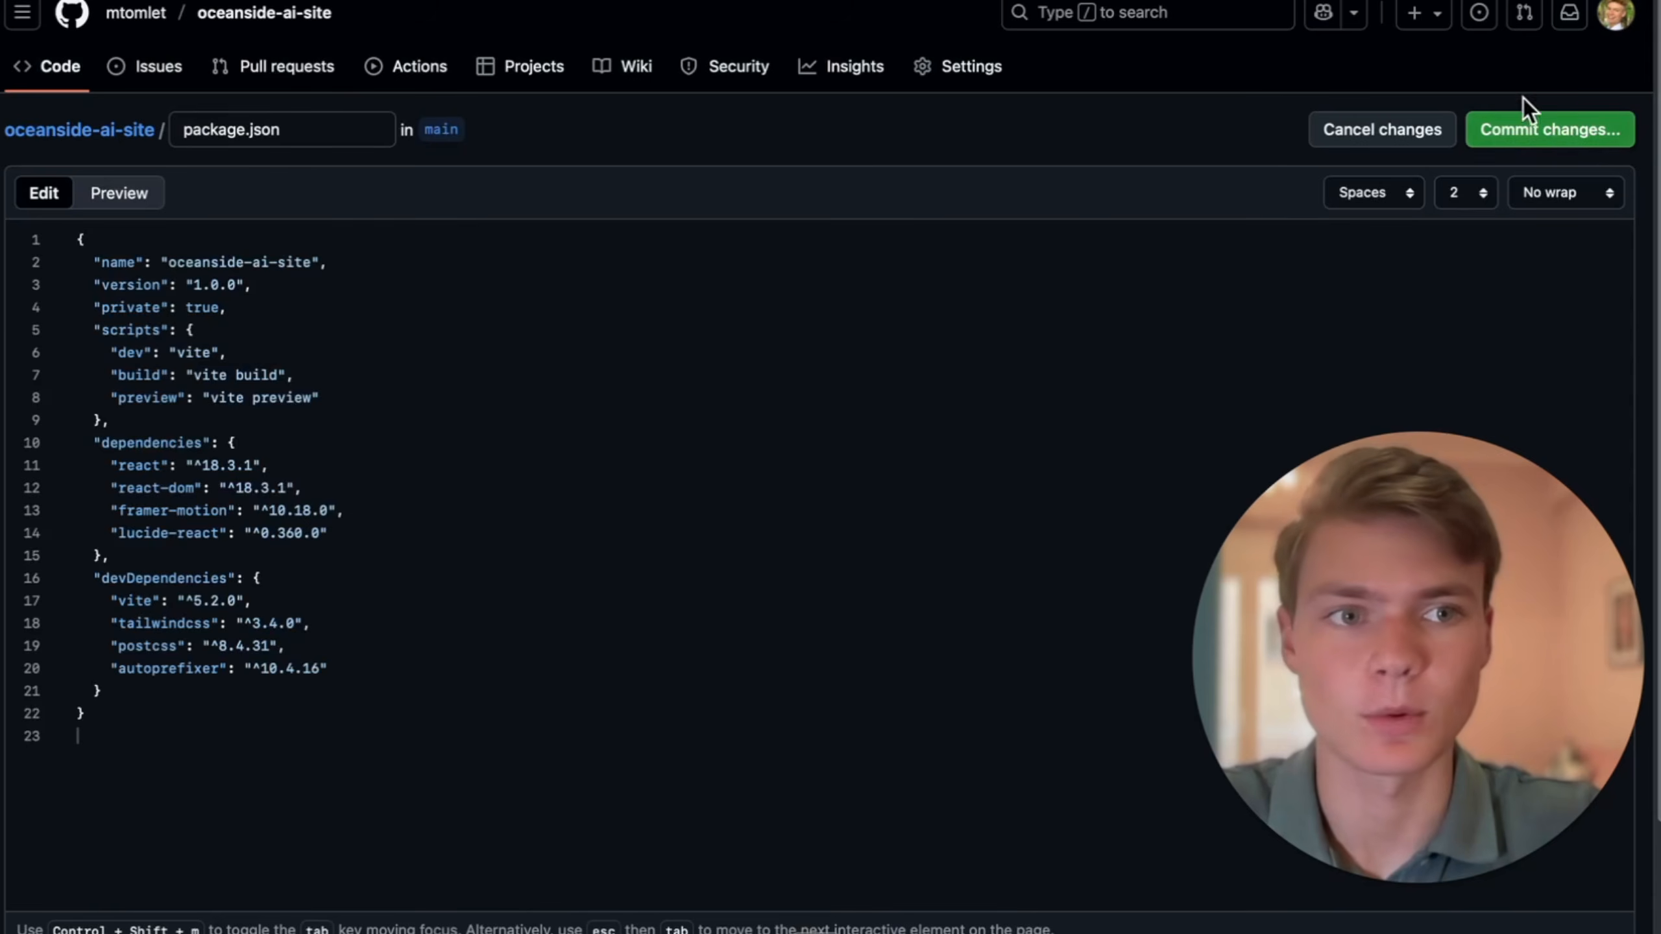
click(1530, 130)
click(1010, 669)
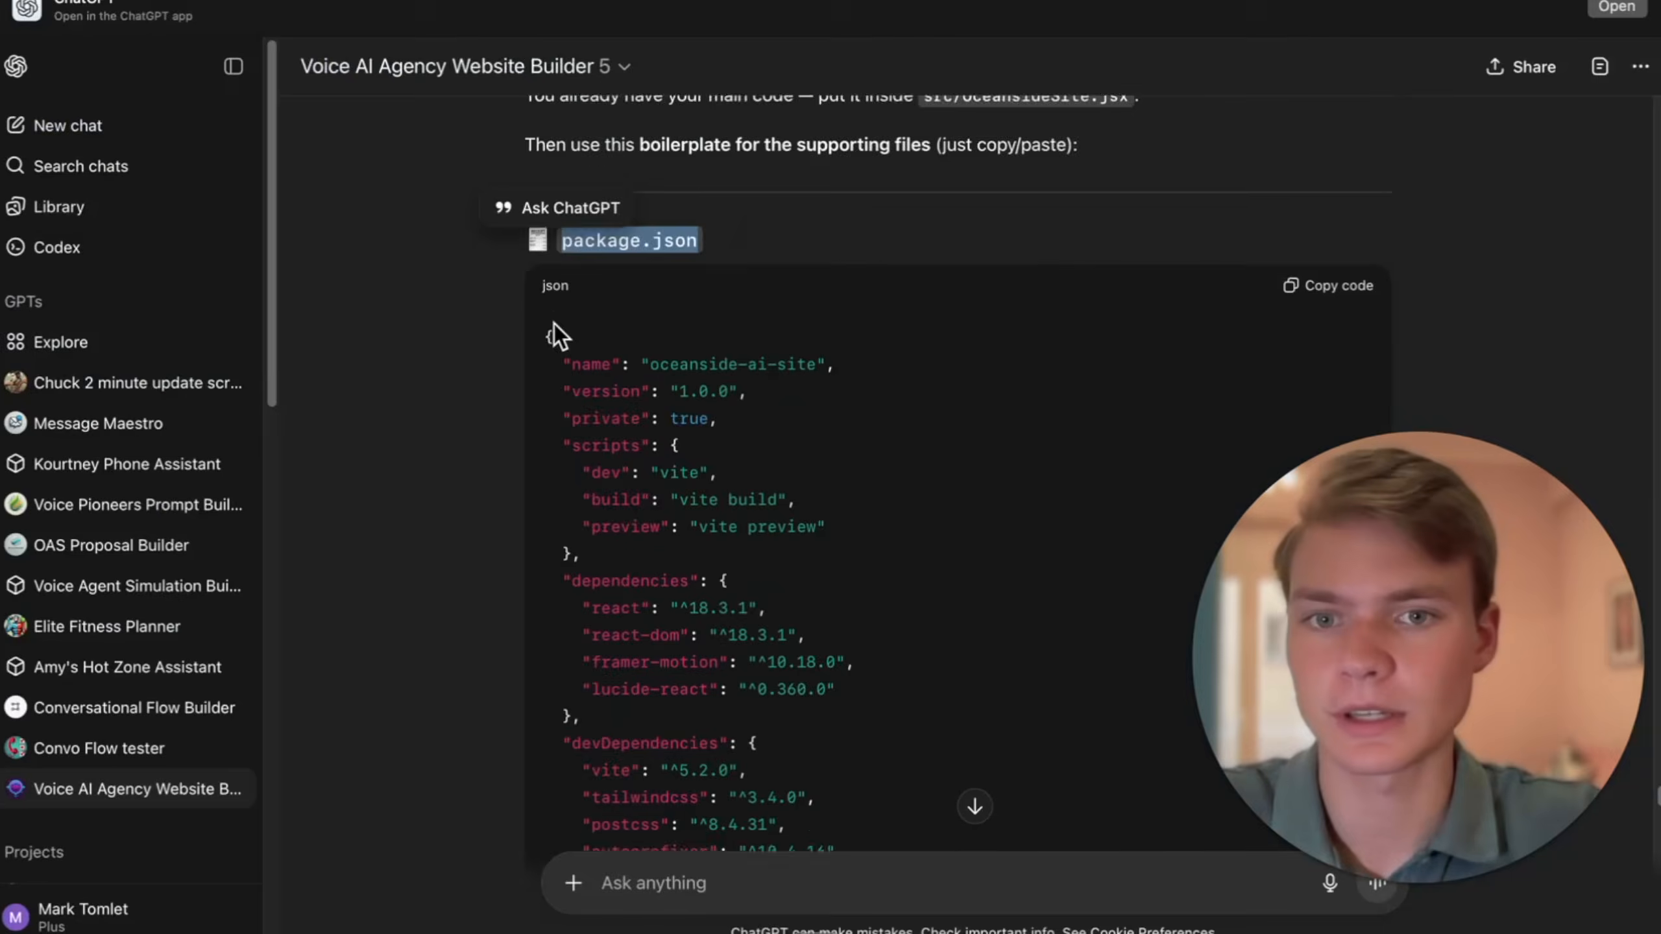
- Create vite.config.js in the repository with the Vite code from the ChatGPT guide and commit it to main
scroll(554, 325, down, 10)
drag(764, 364, 559, 365)
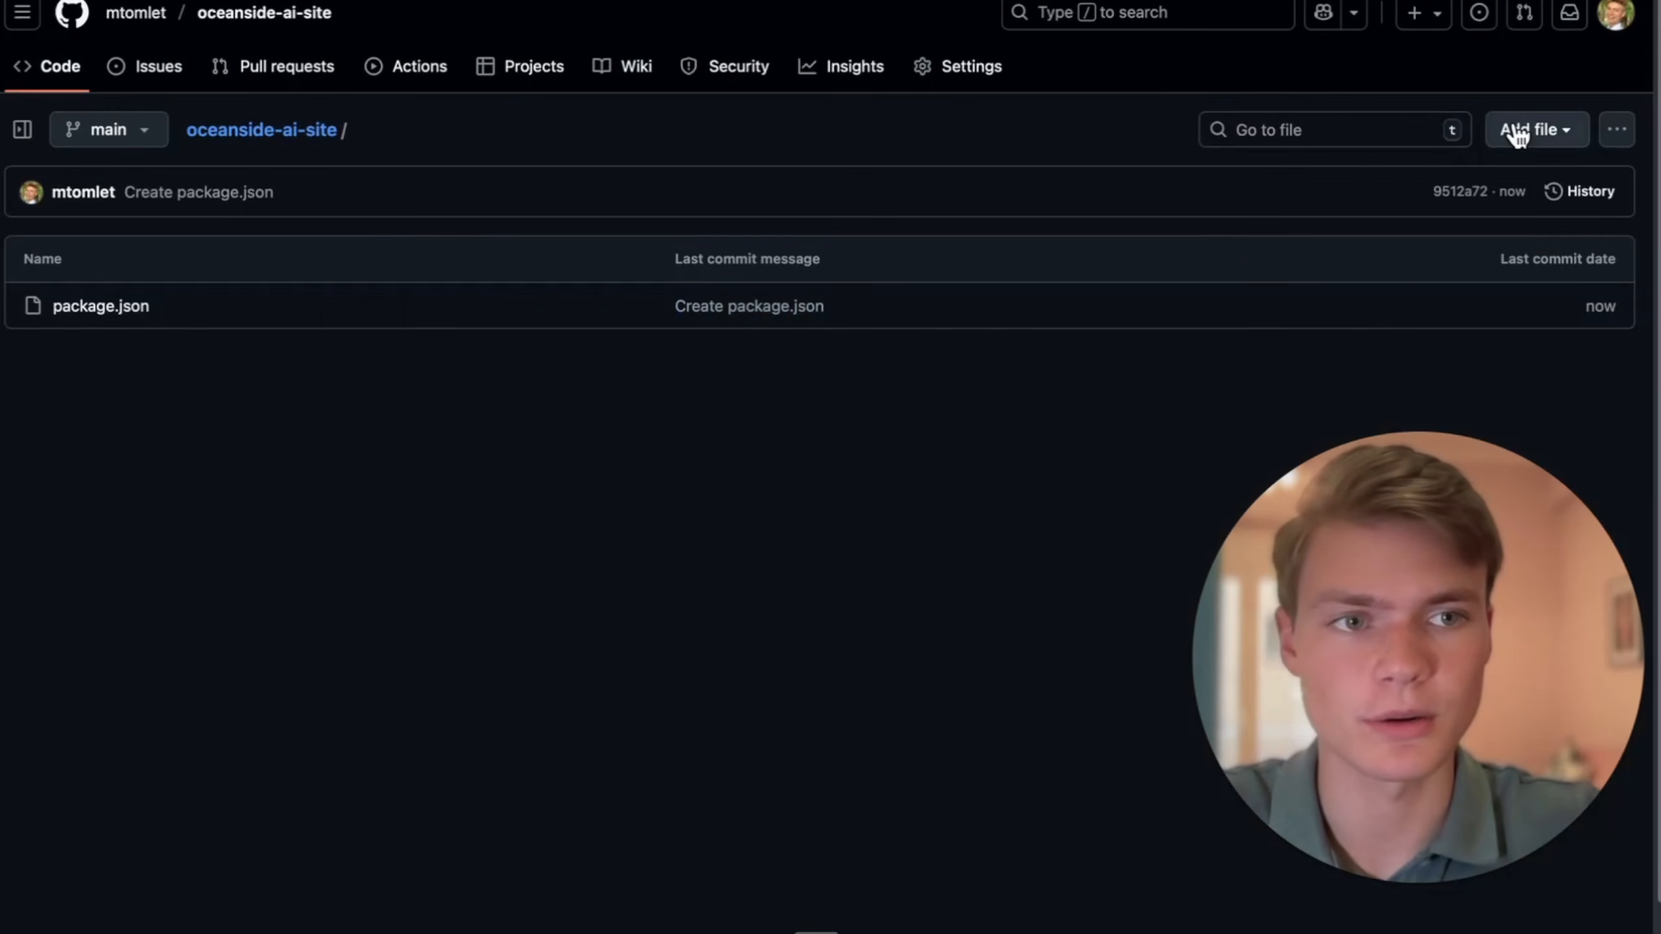
click(1516, 135)
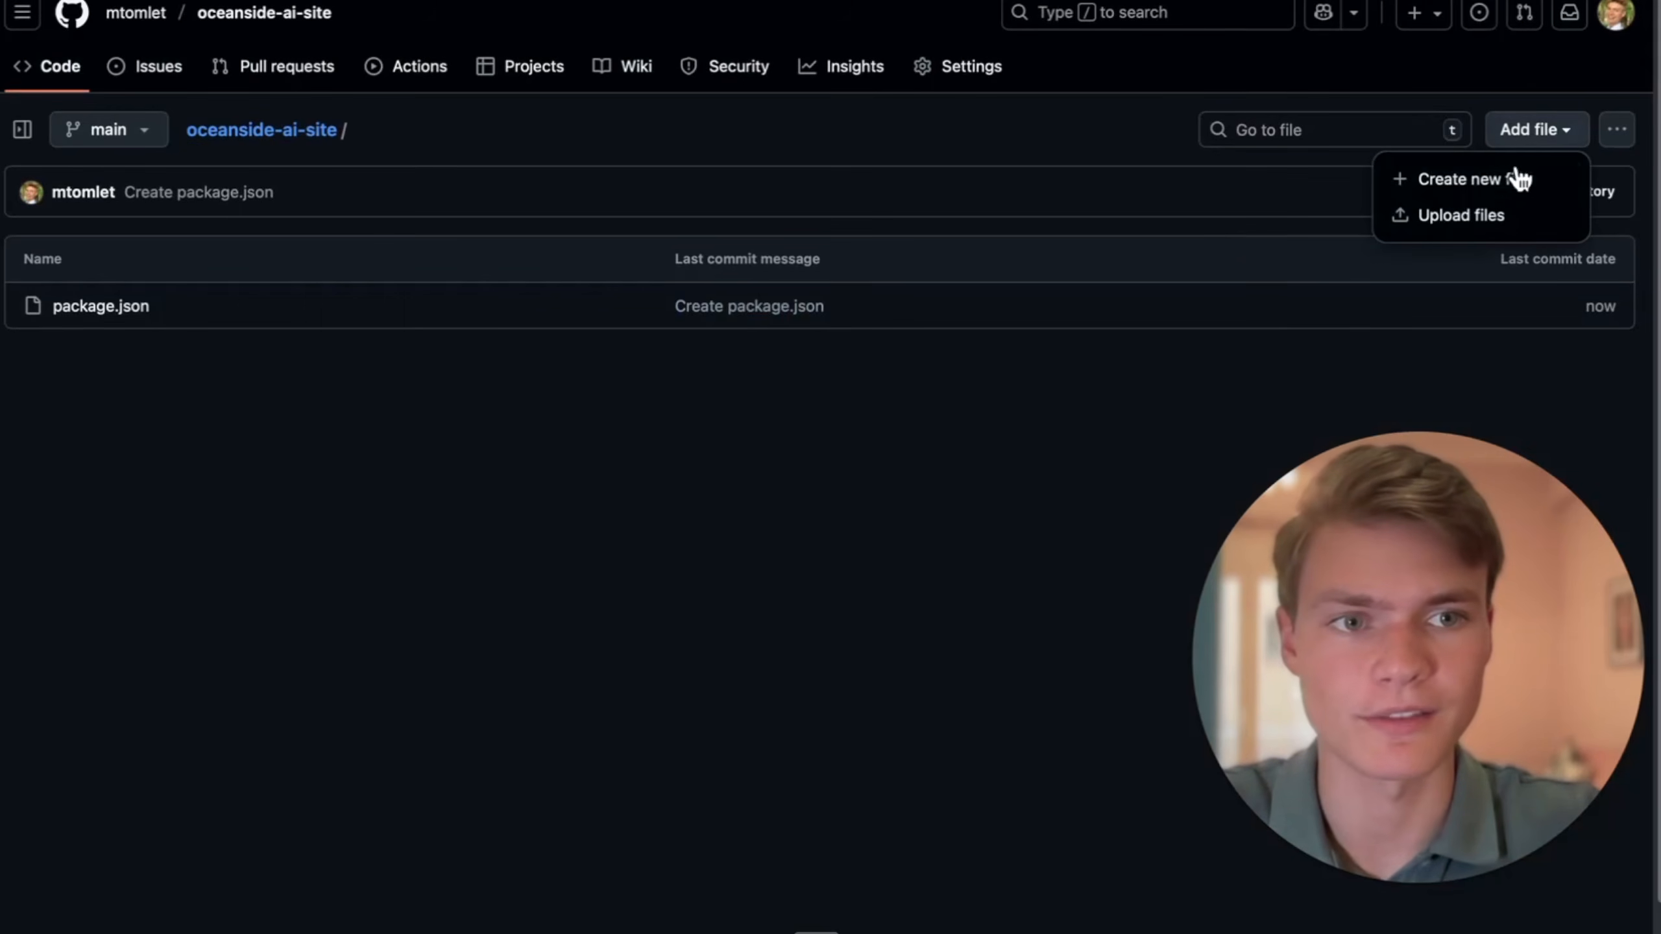
click(1512, 171)
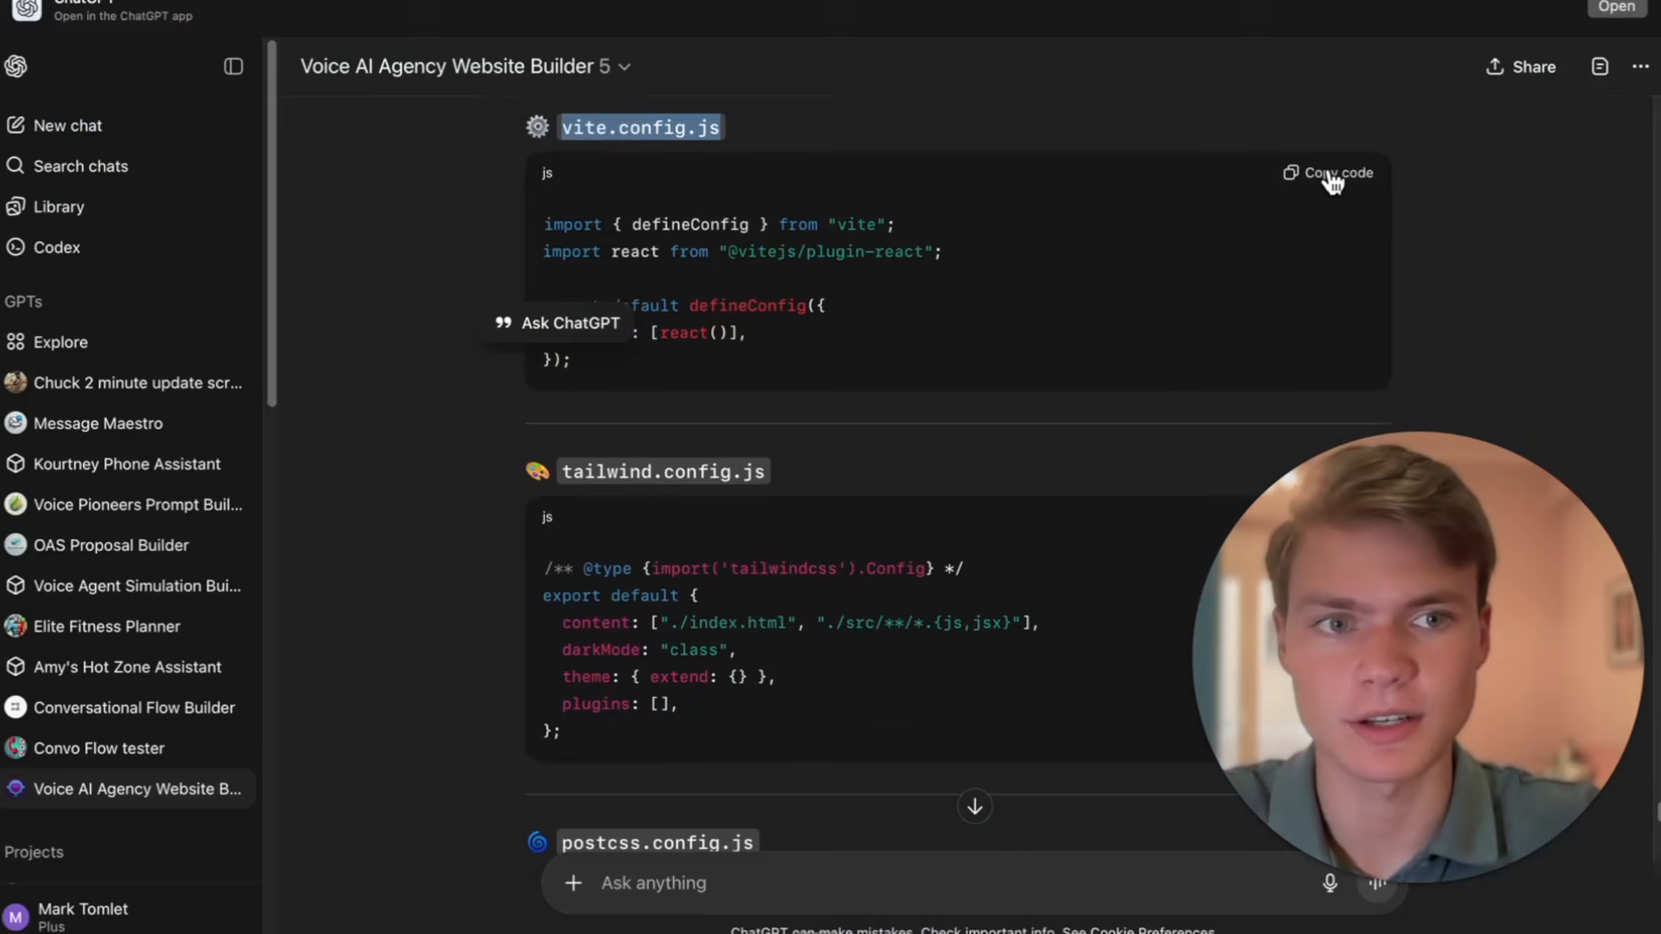
click(1328, 173)
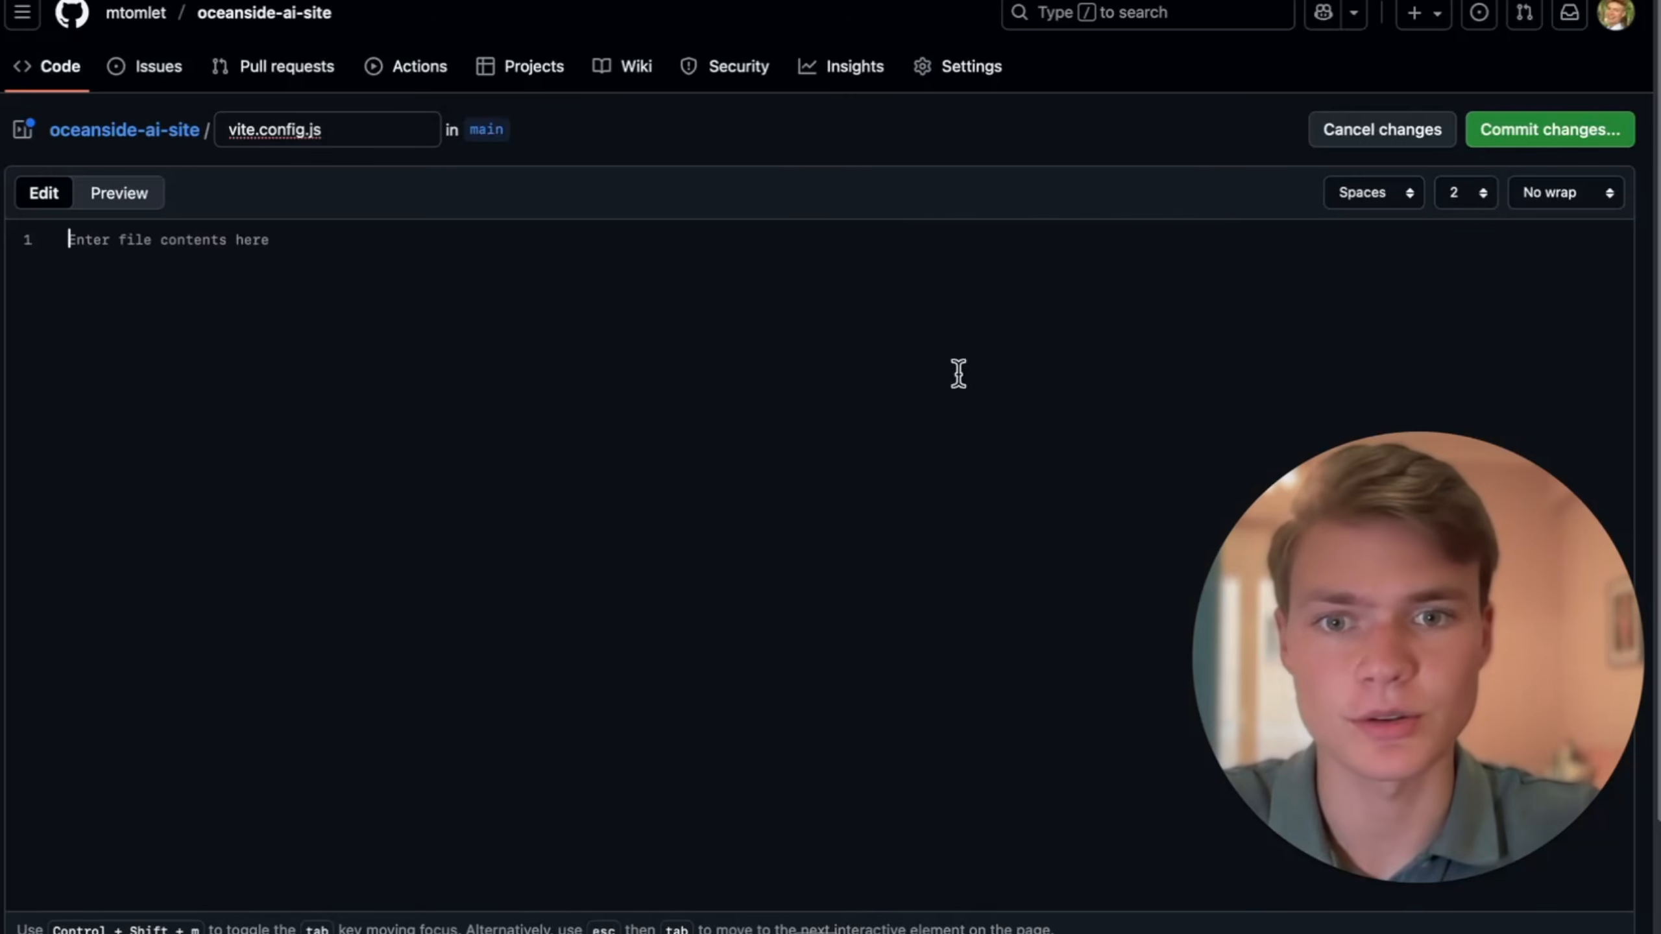
text(import { defineConfig } from "vite"; import react from "@vitejs/plugin-react";  export default defineConfig({   plugins: [react()], });)
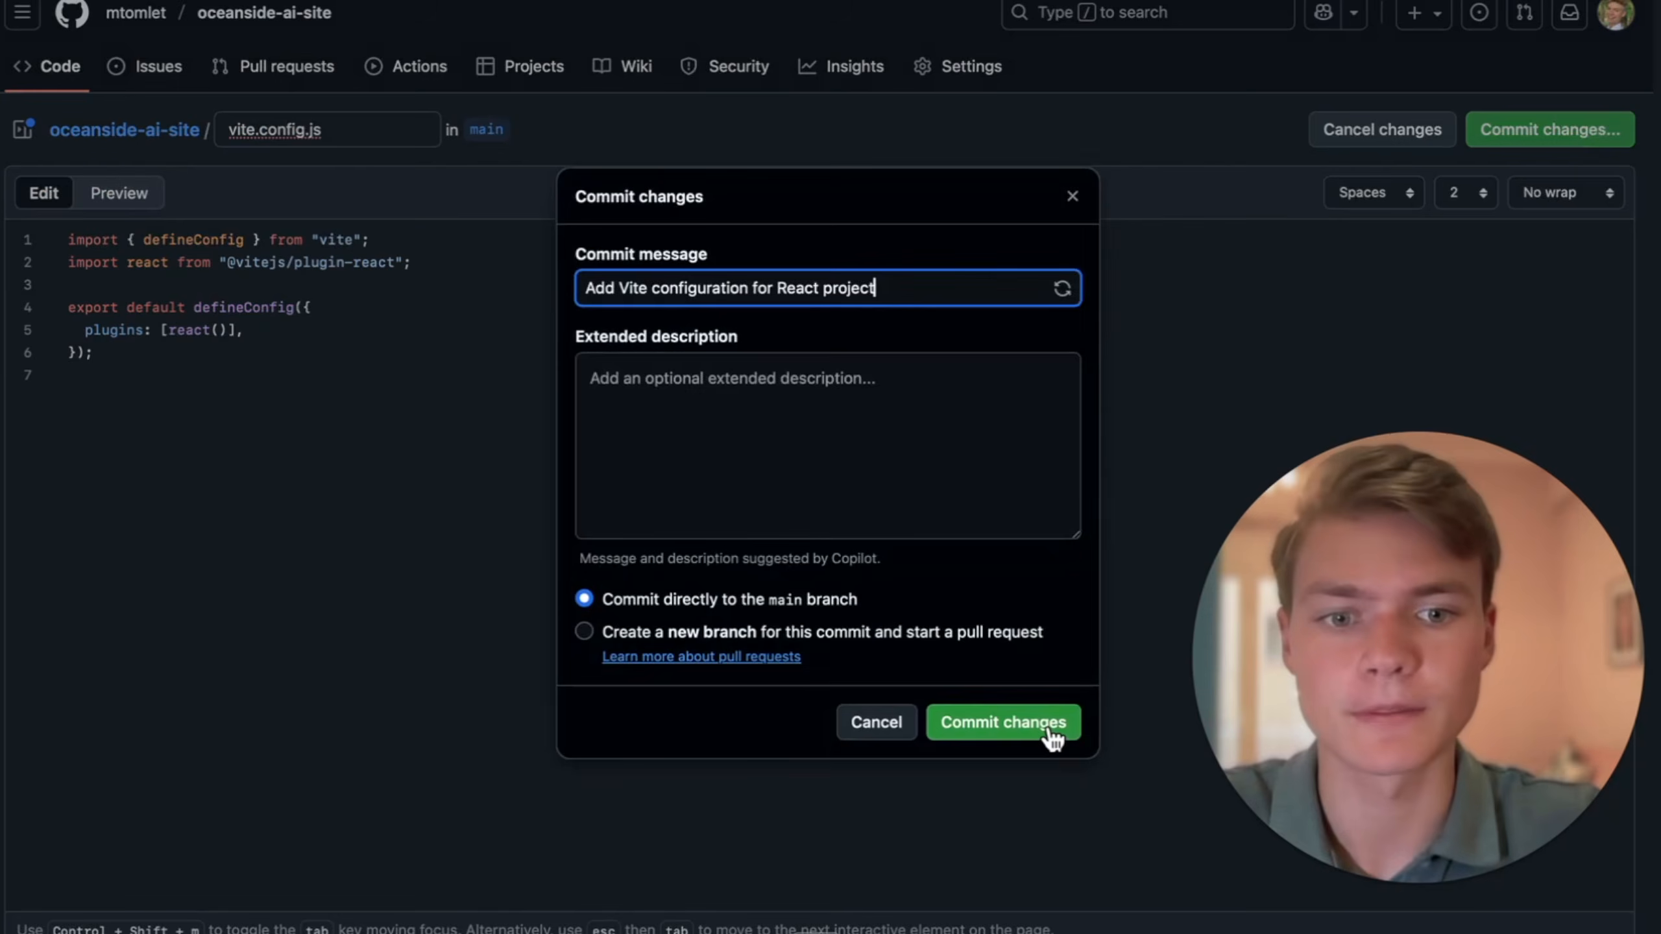
click(1049, 735)
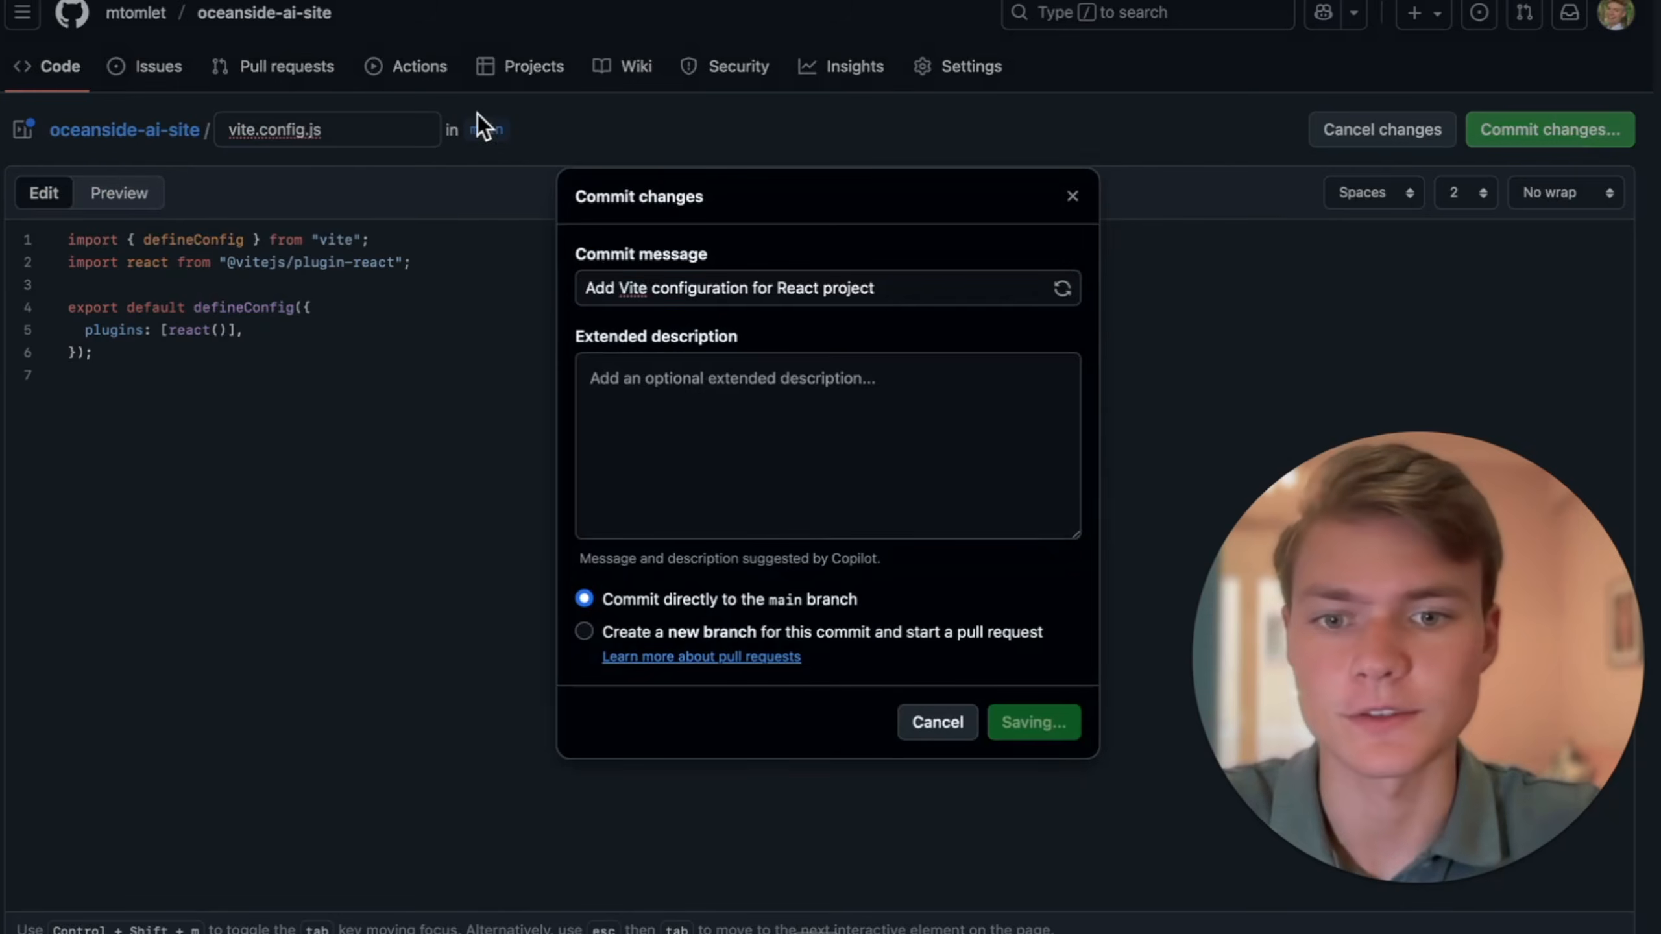
- Commit tailwind.config.js with the guide's Tailwind code to main, and add postcss.config.js as a new file
click(1550, 208)
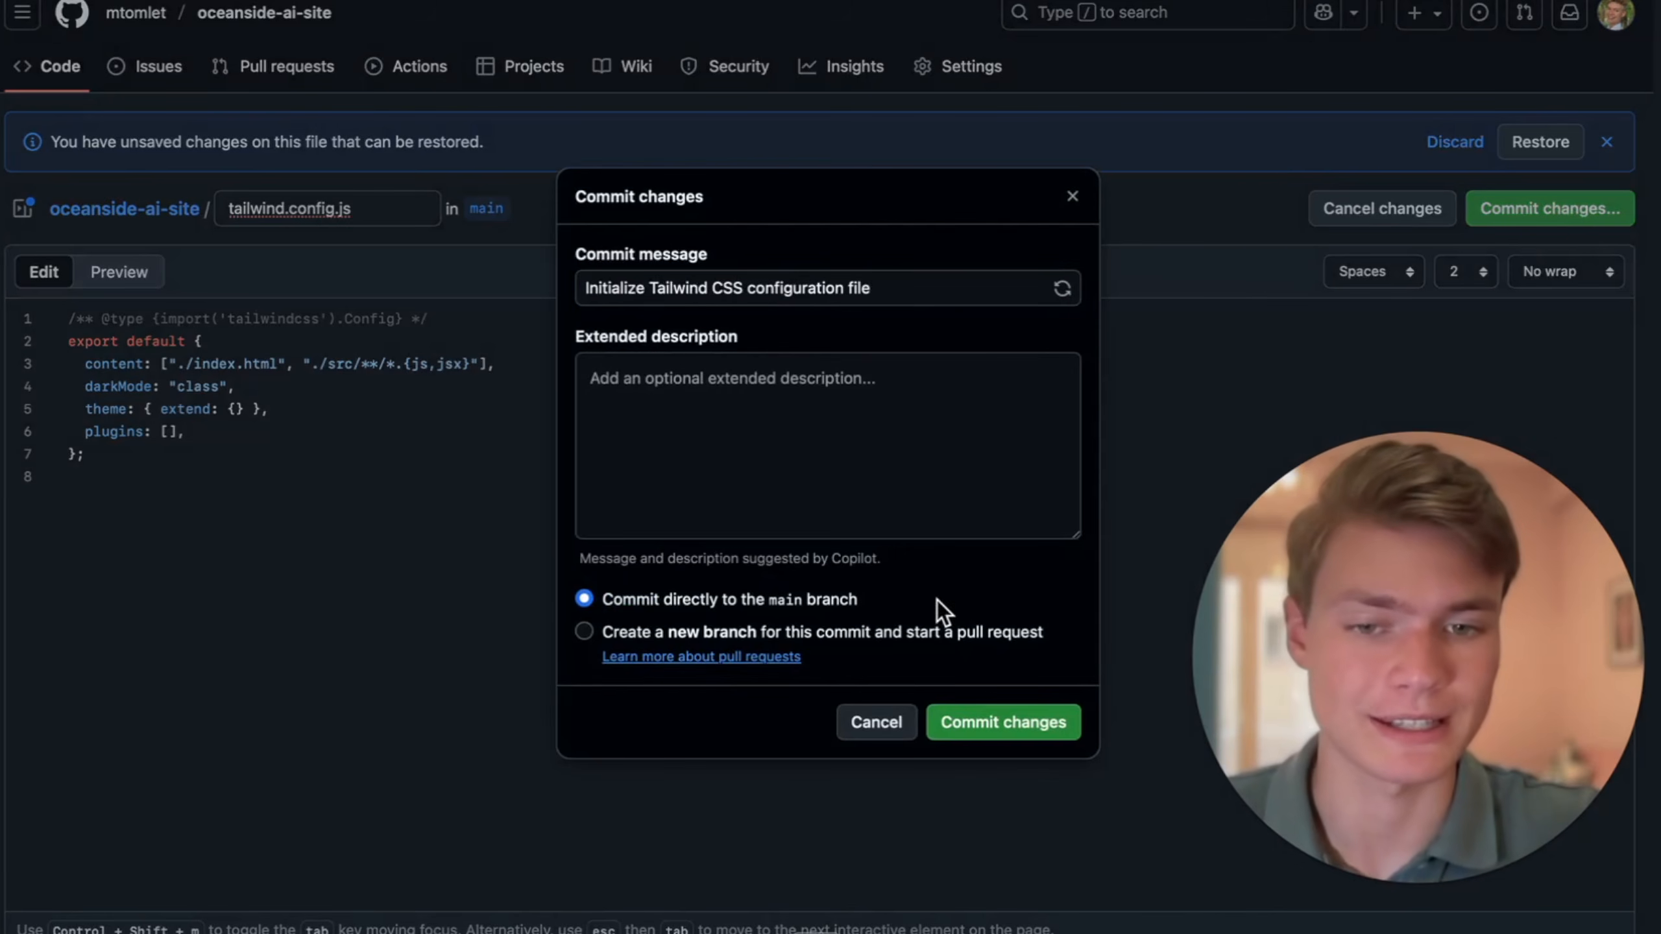
click(981, 723)
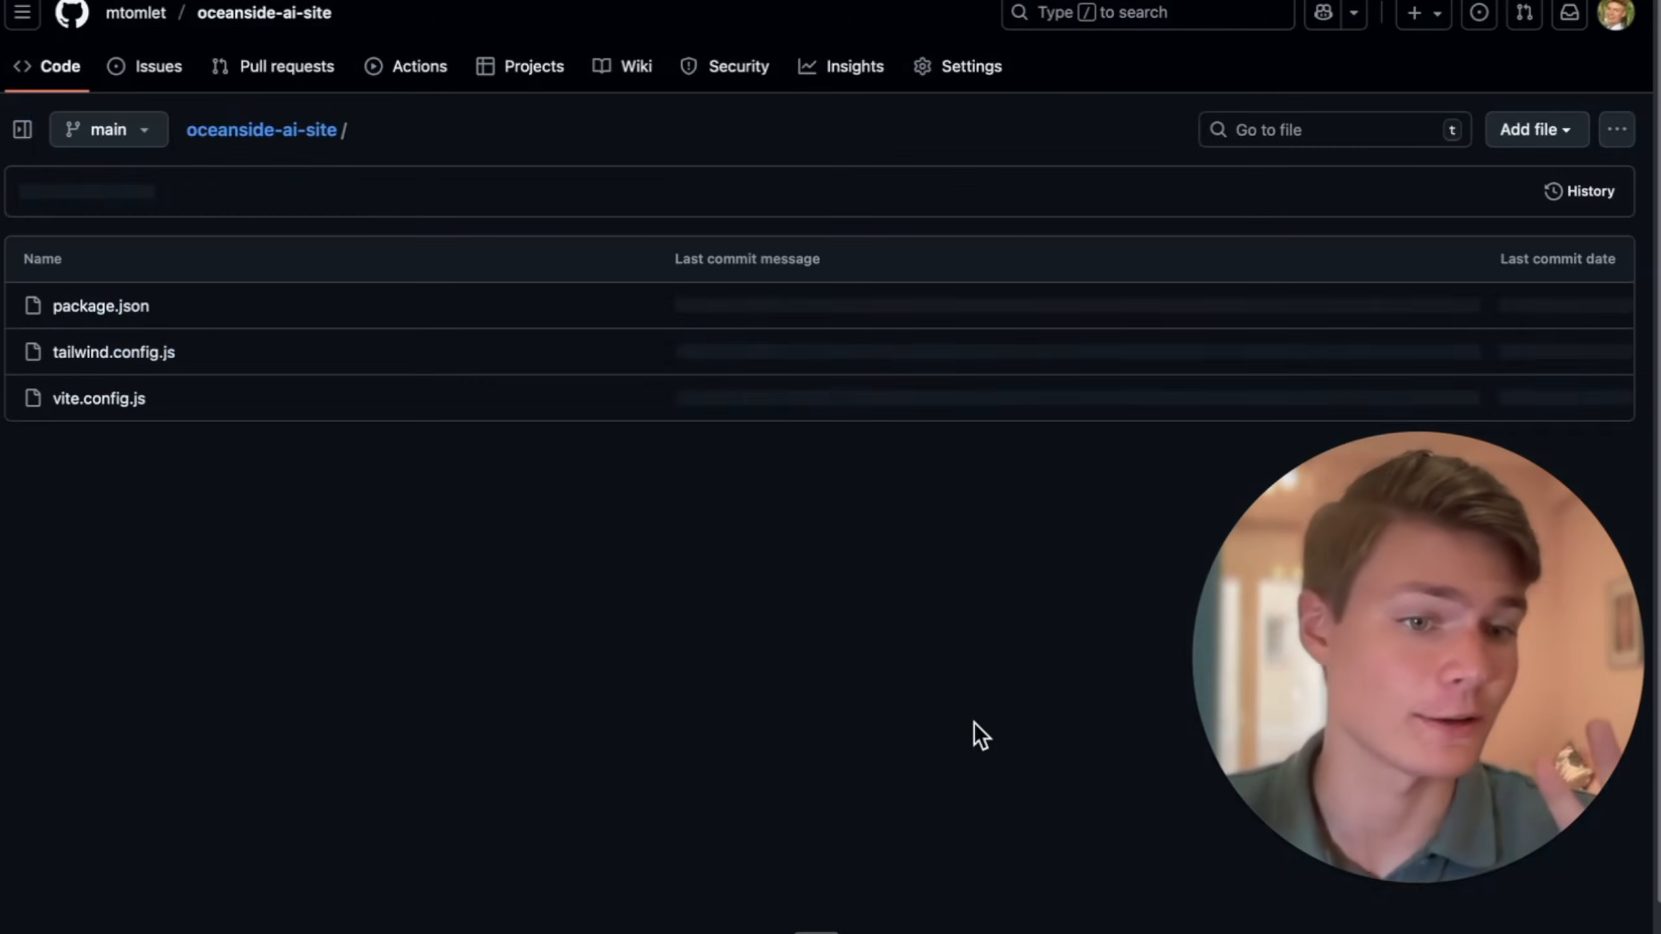
click(1559, 138)
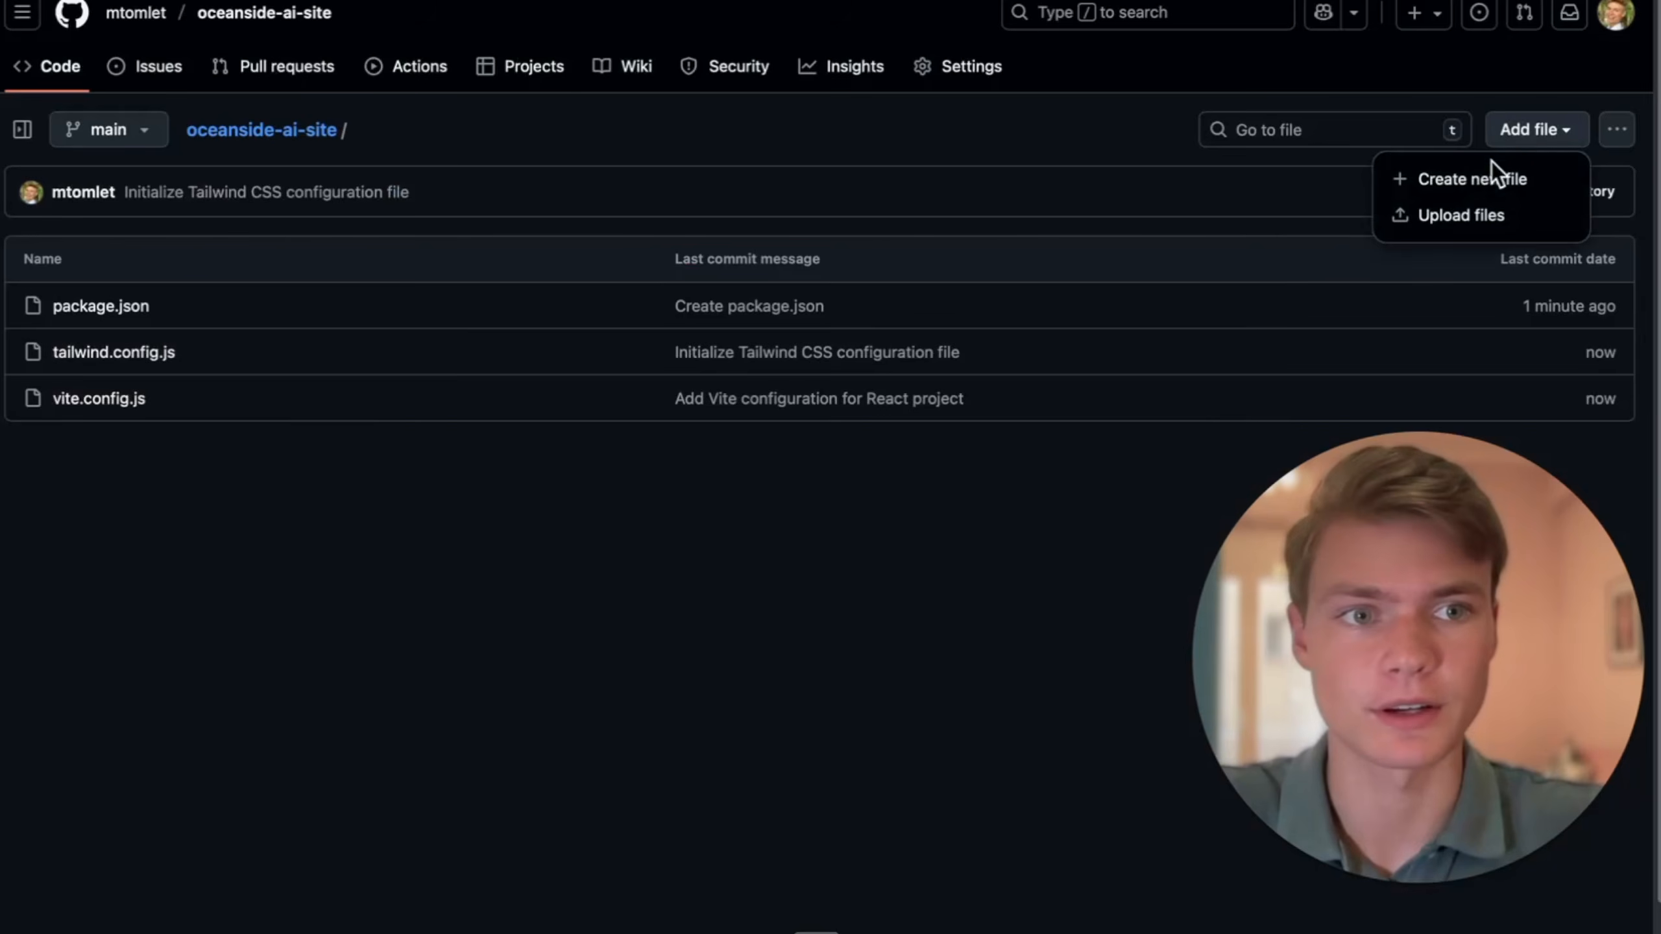
click(1487, 172)
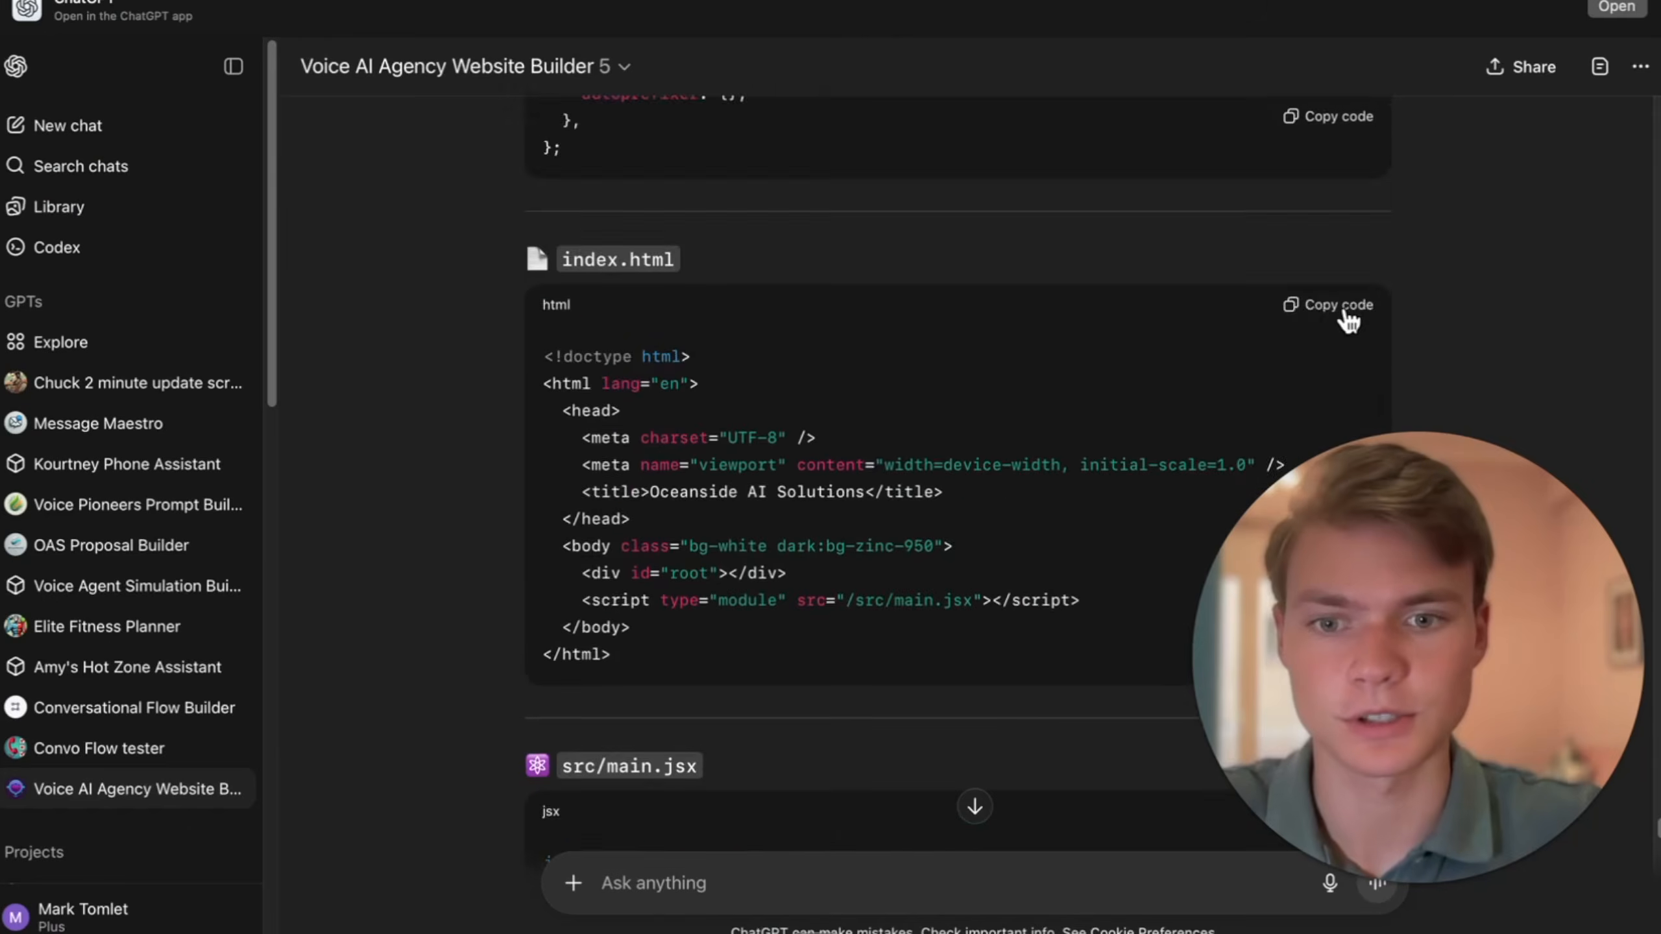
- Create index.html in the repository with the guide's HTML code and commit it
scroll(1345, 315, down, 2)
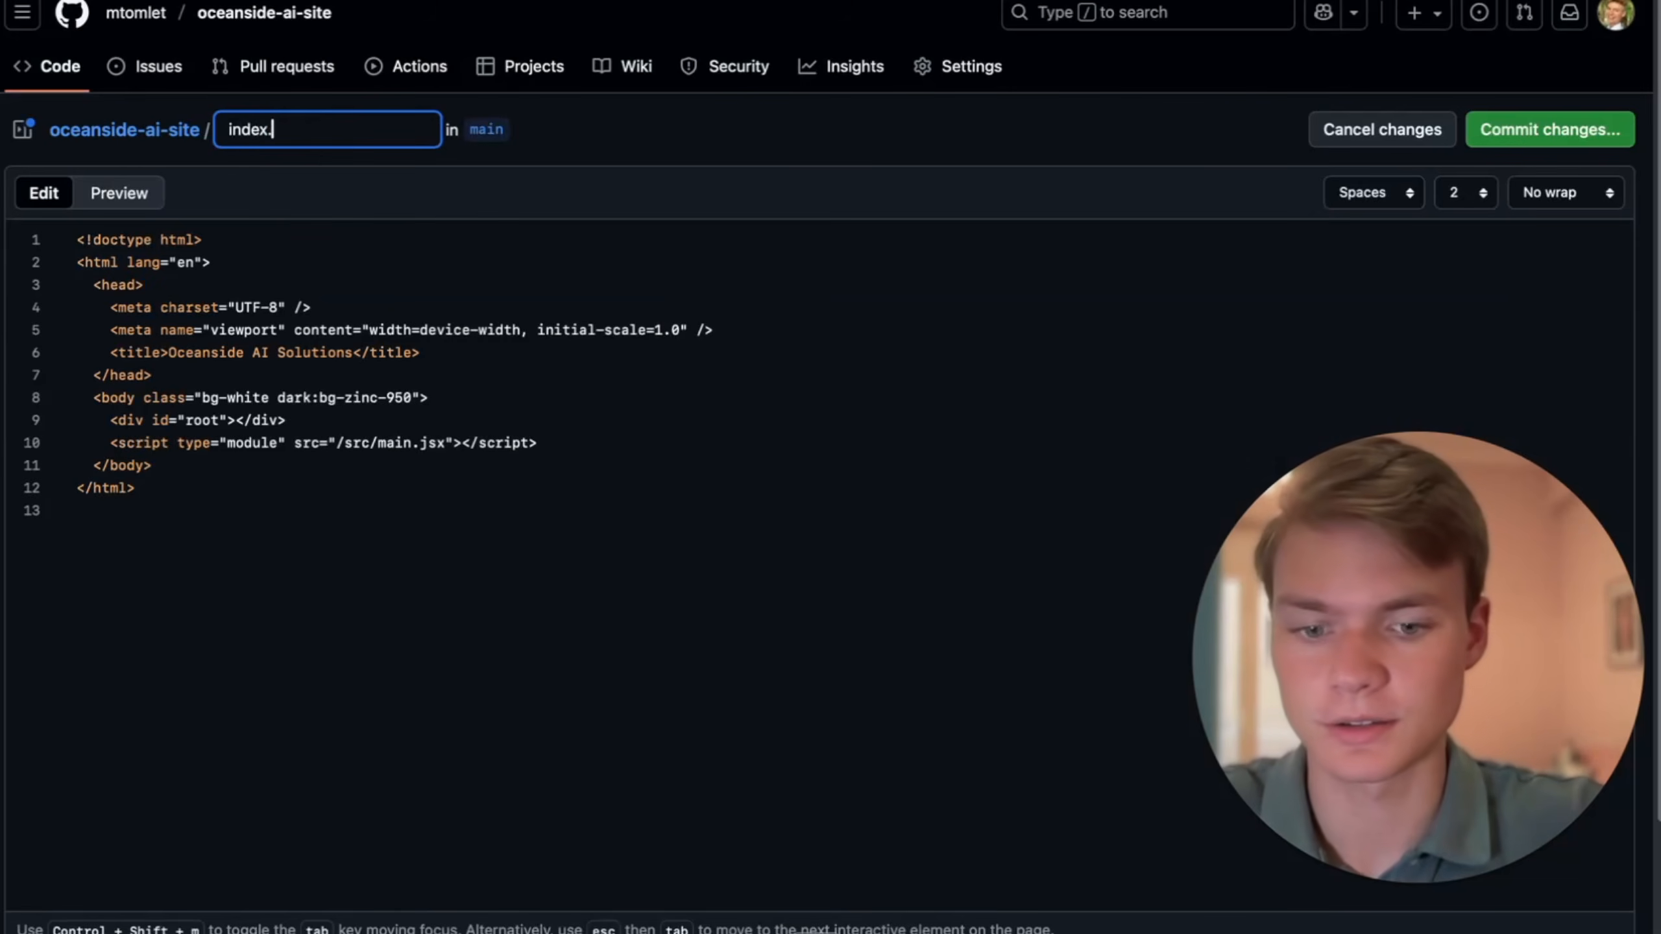
text(html)
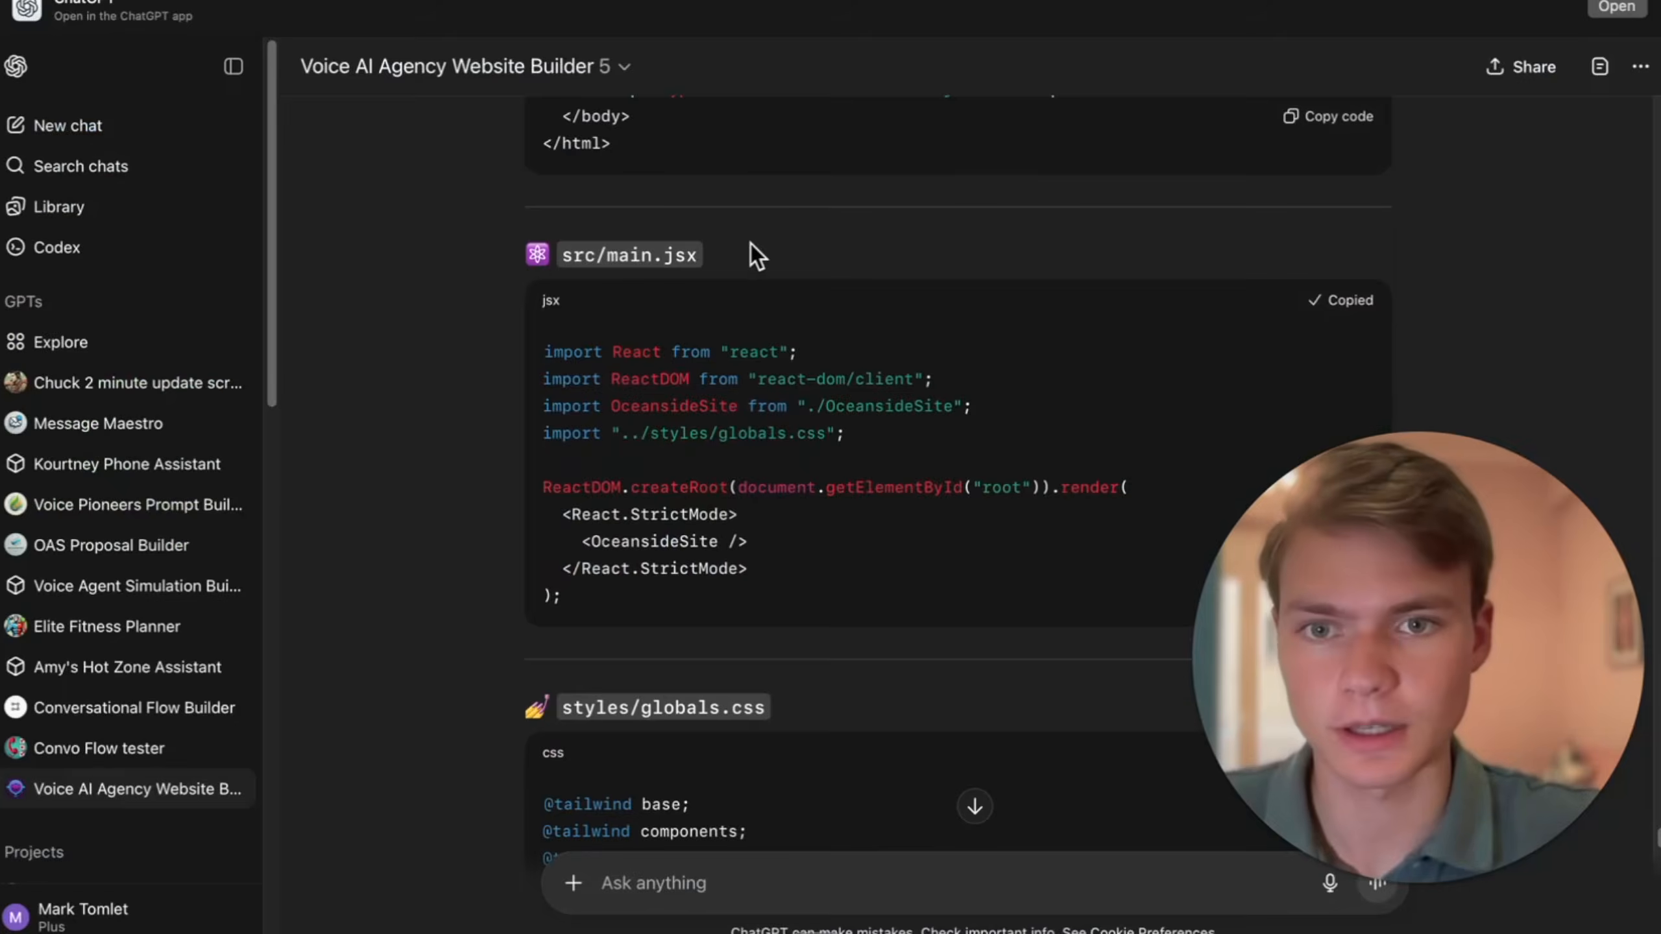
scroll(750, 244, up, 5)
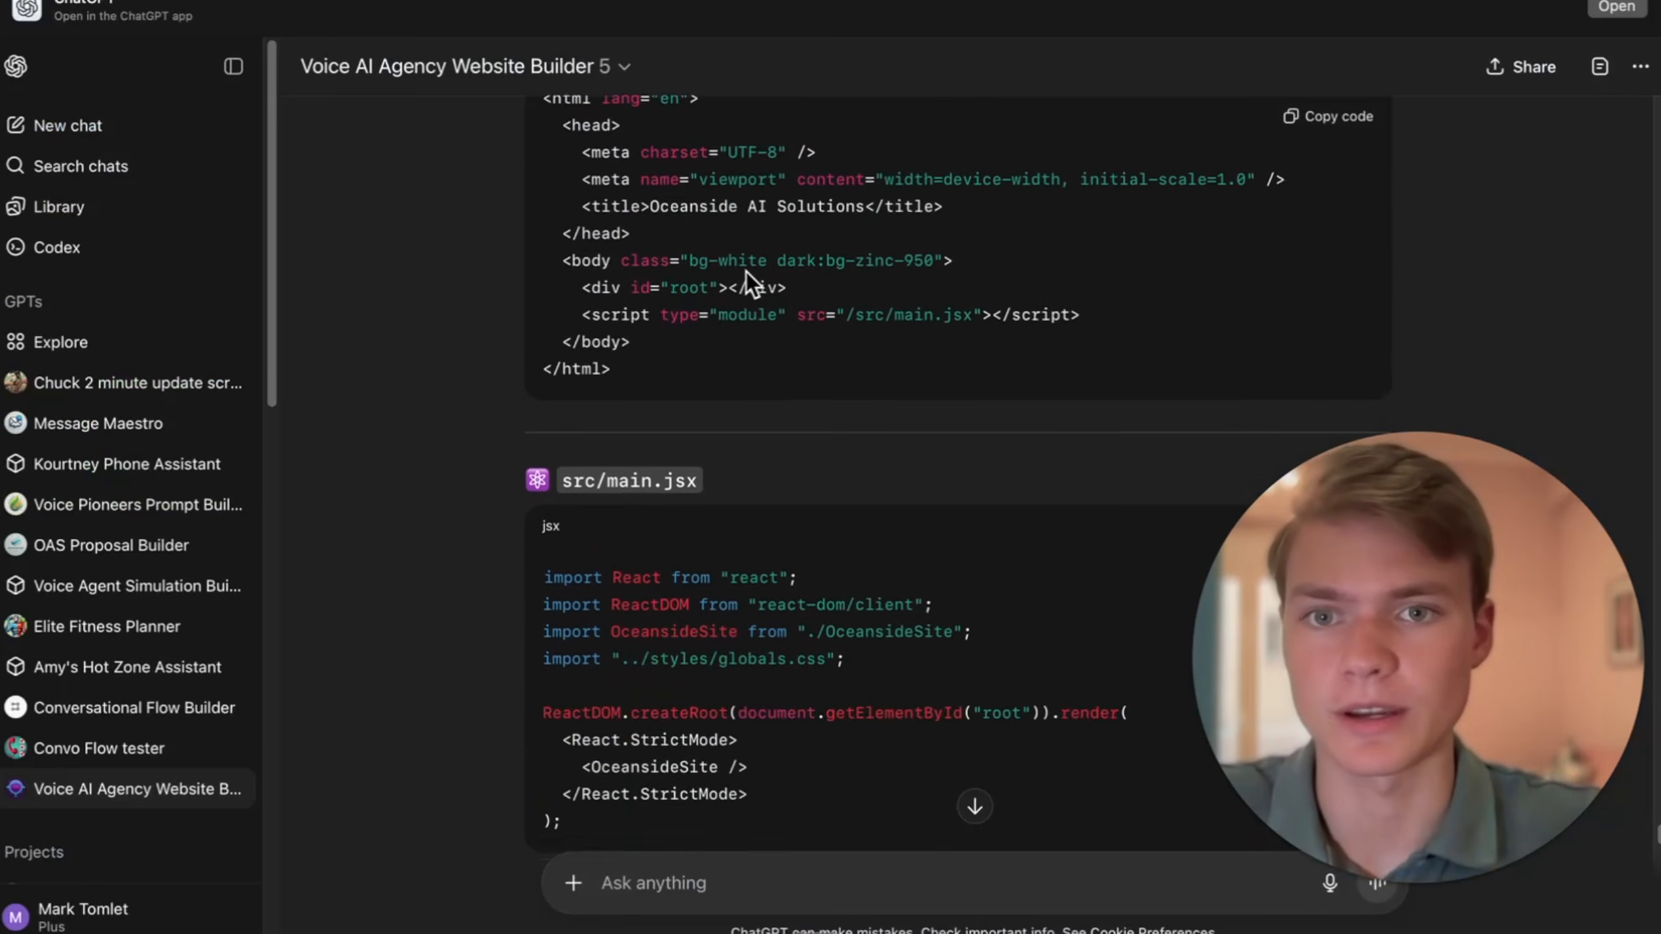
- Create main.jsx in a src folder with the guide's React code and commit it directly to main
scroll(745, 273, down, 4)
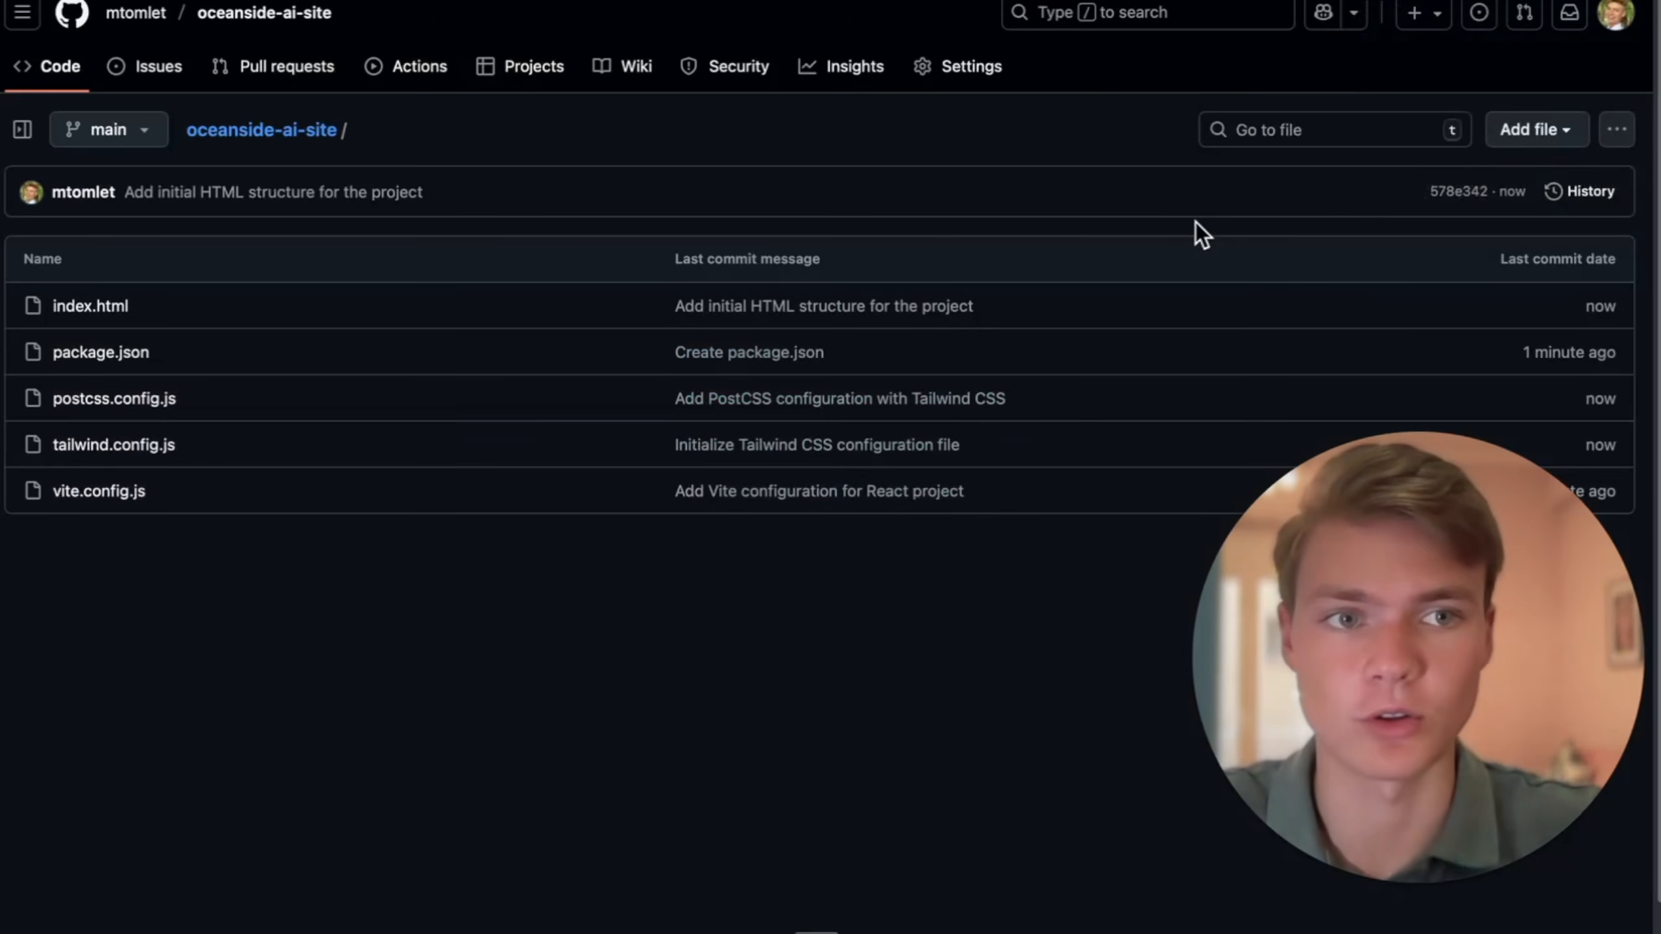
scroll(1197, 229, down, 2)
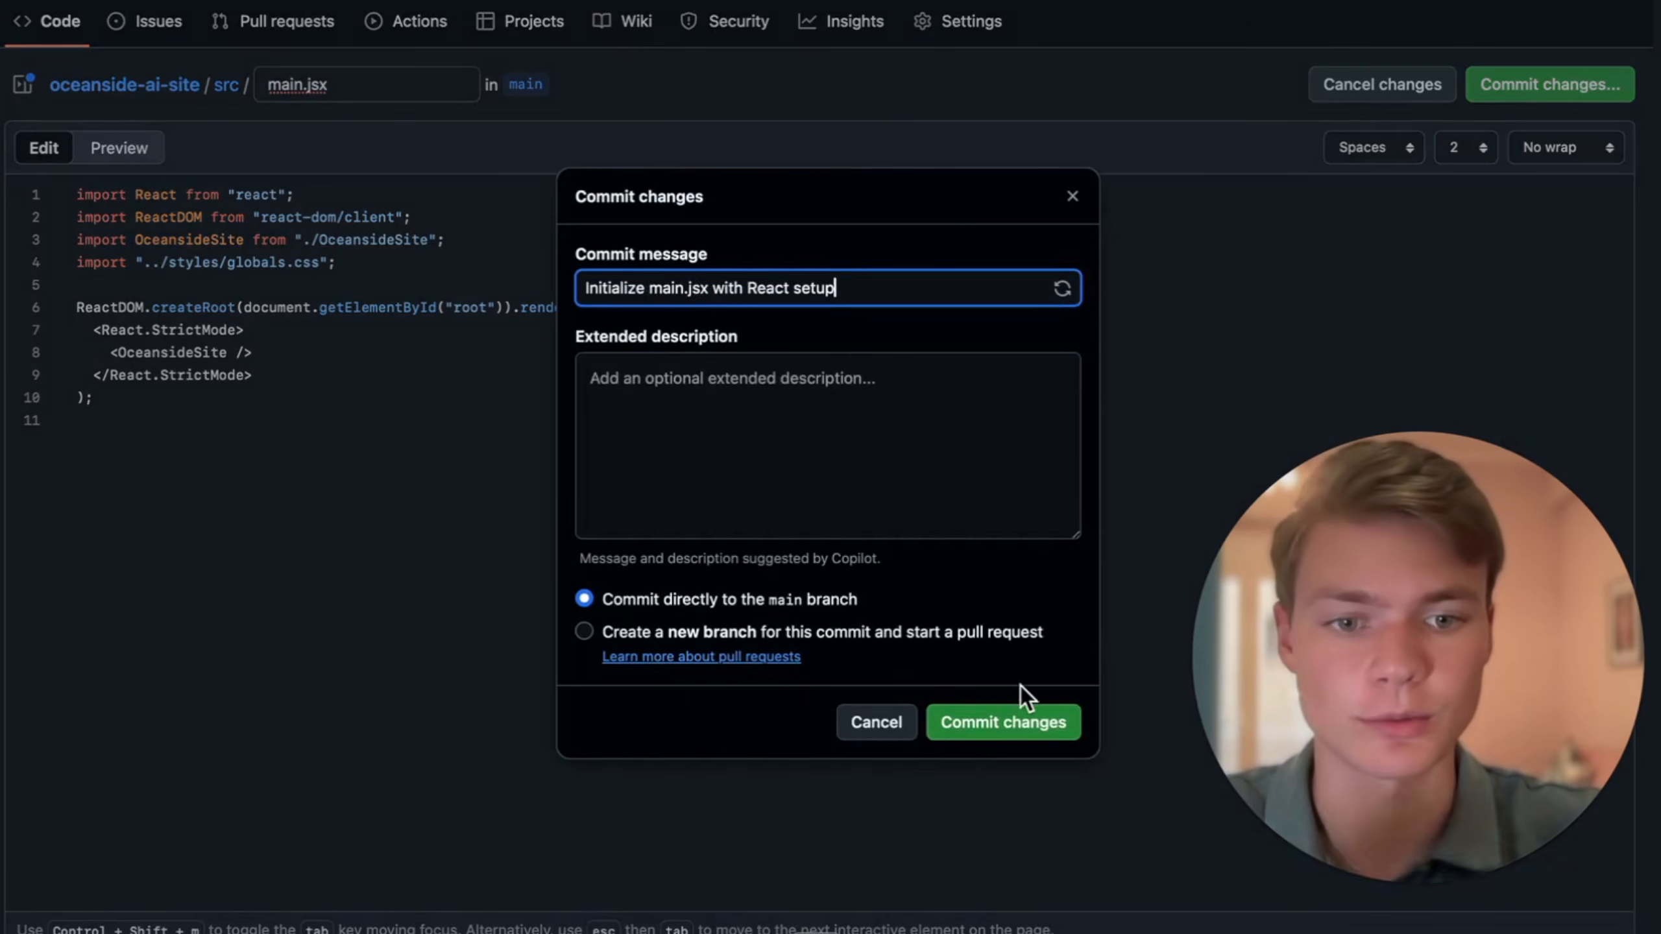
click(1000, 722)
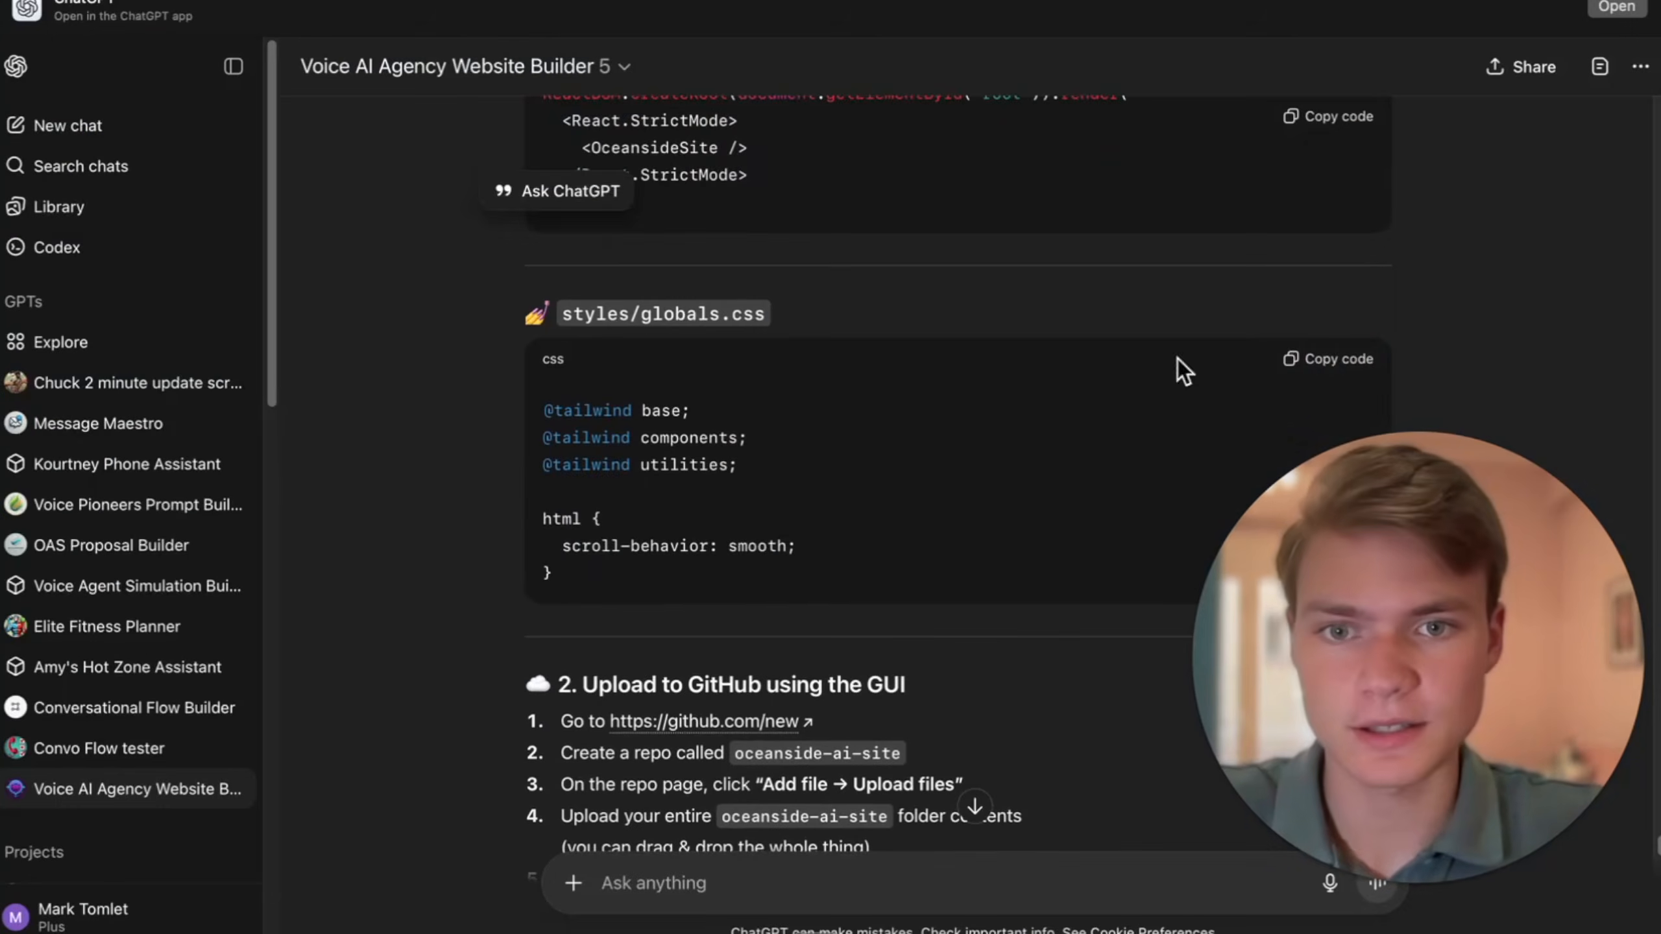
- Create styles/globals.css in the repository using the CSS boilerplate copied from the ChatGPT guide
click(1301, 363)
scroll(968, 392, up, 10)
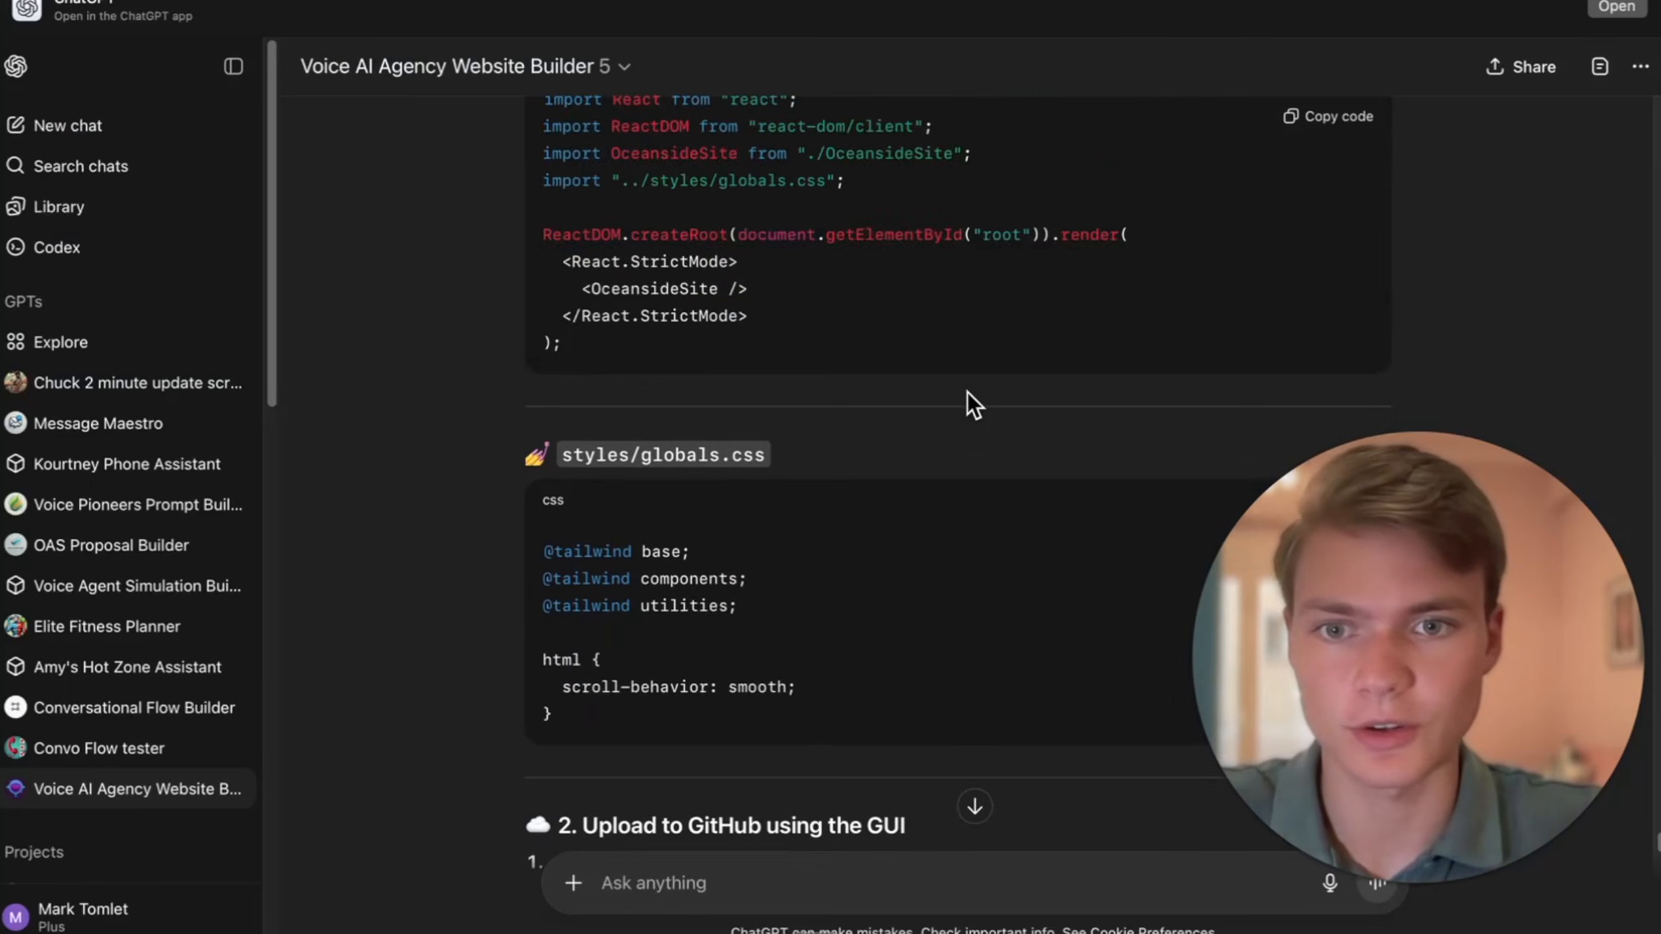
scroll(968, 392, up, 3)
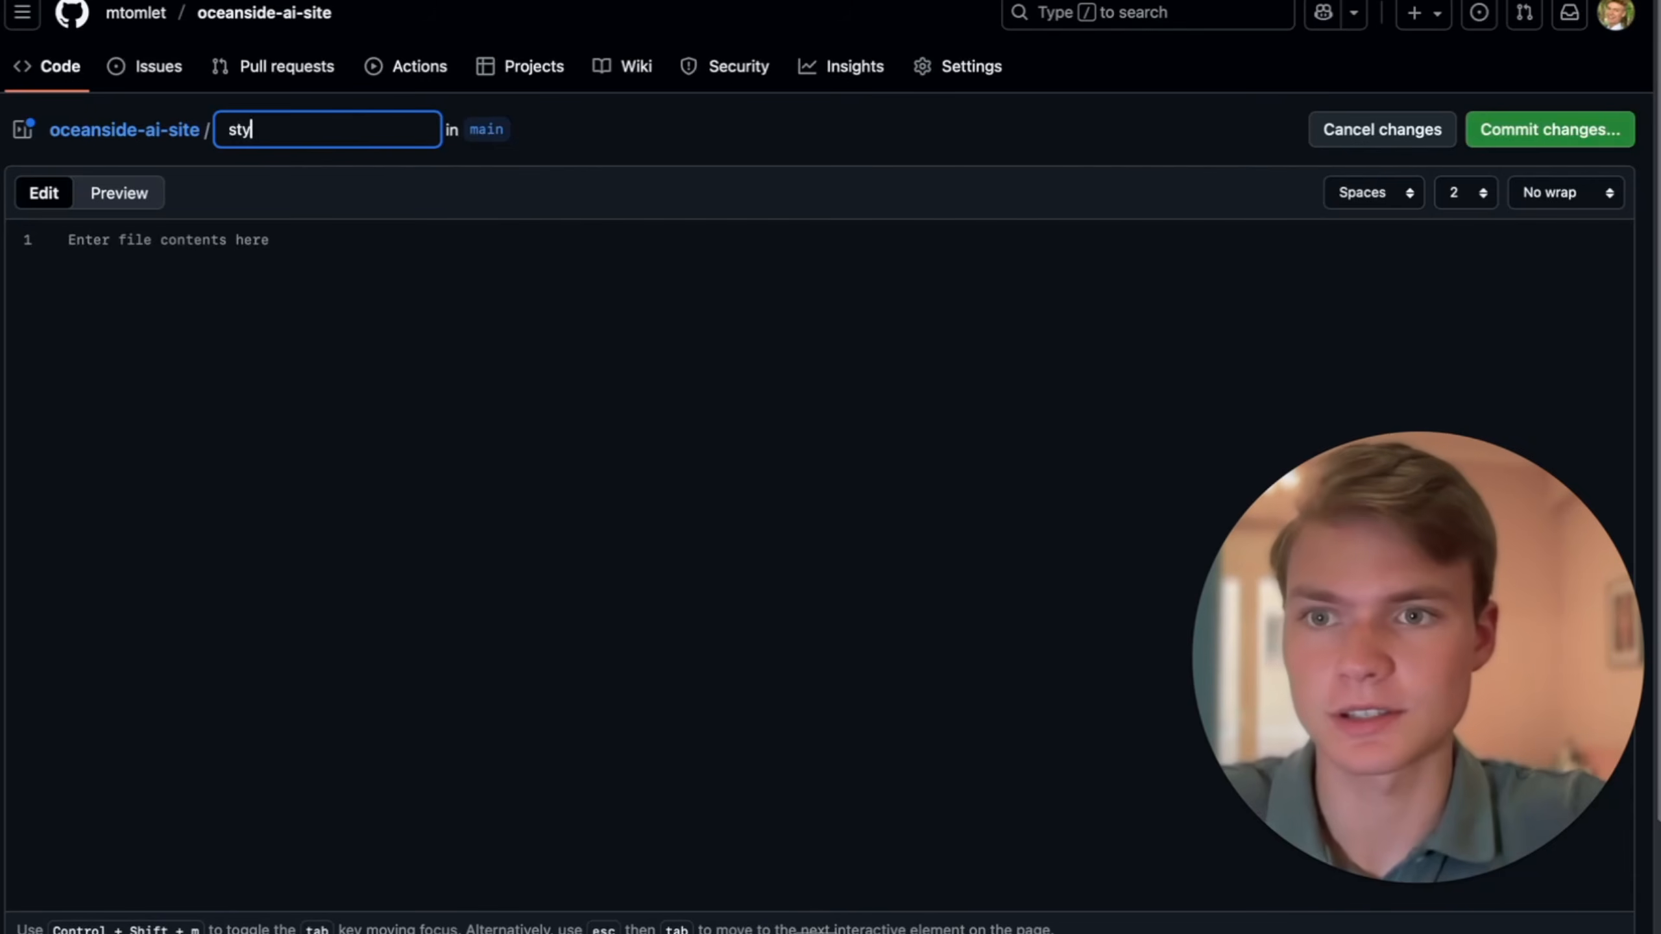
key(BackSpace)
text(les/)
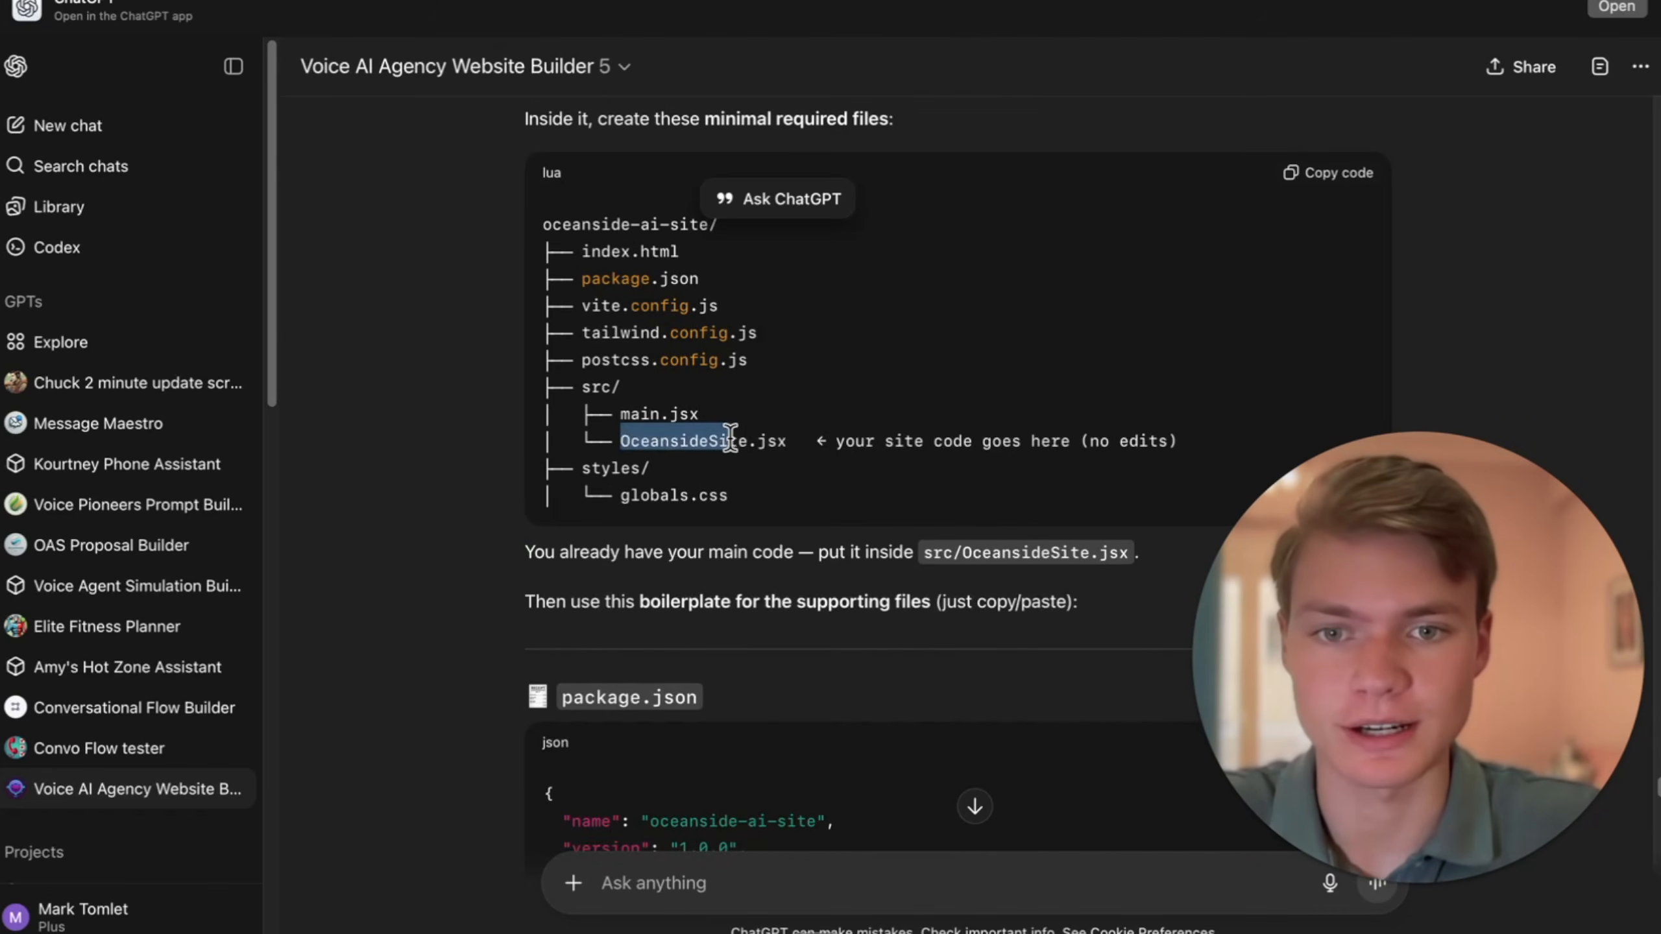
- Copy the file name OceansideSite.jsx from the guide's file structure and start a new file with that name in the src folder
scroll(811, 458, up, 1)
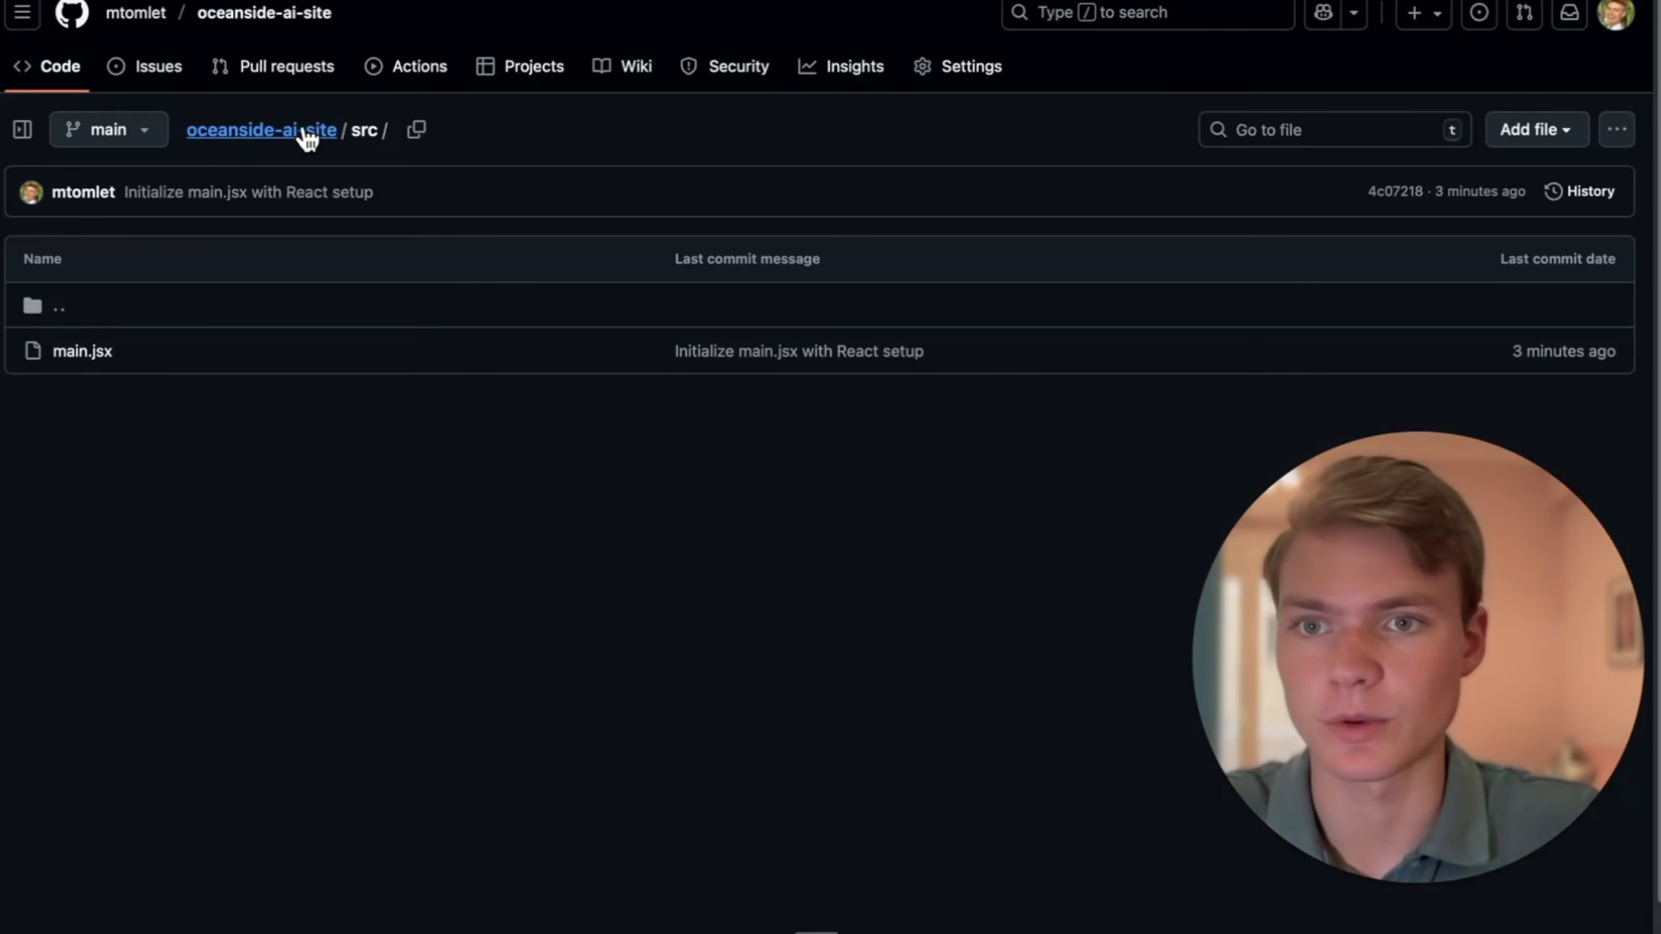
click(308, 131)
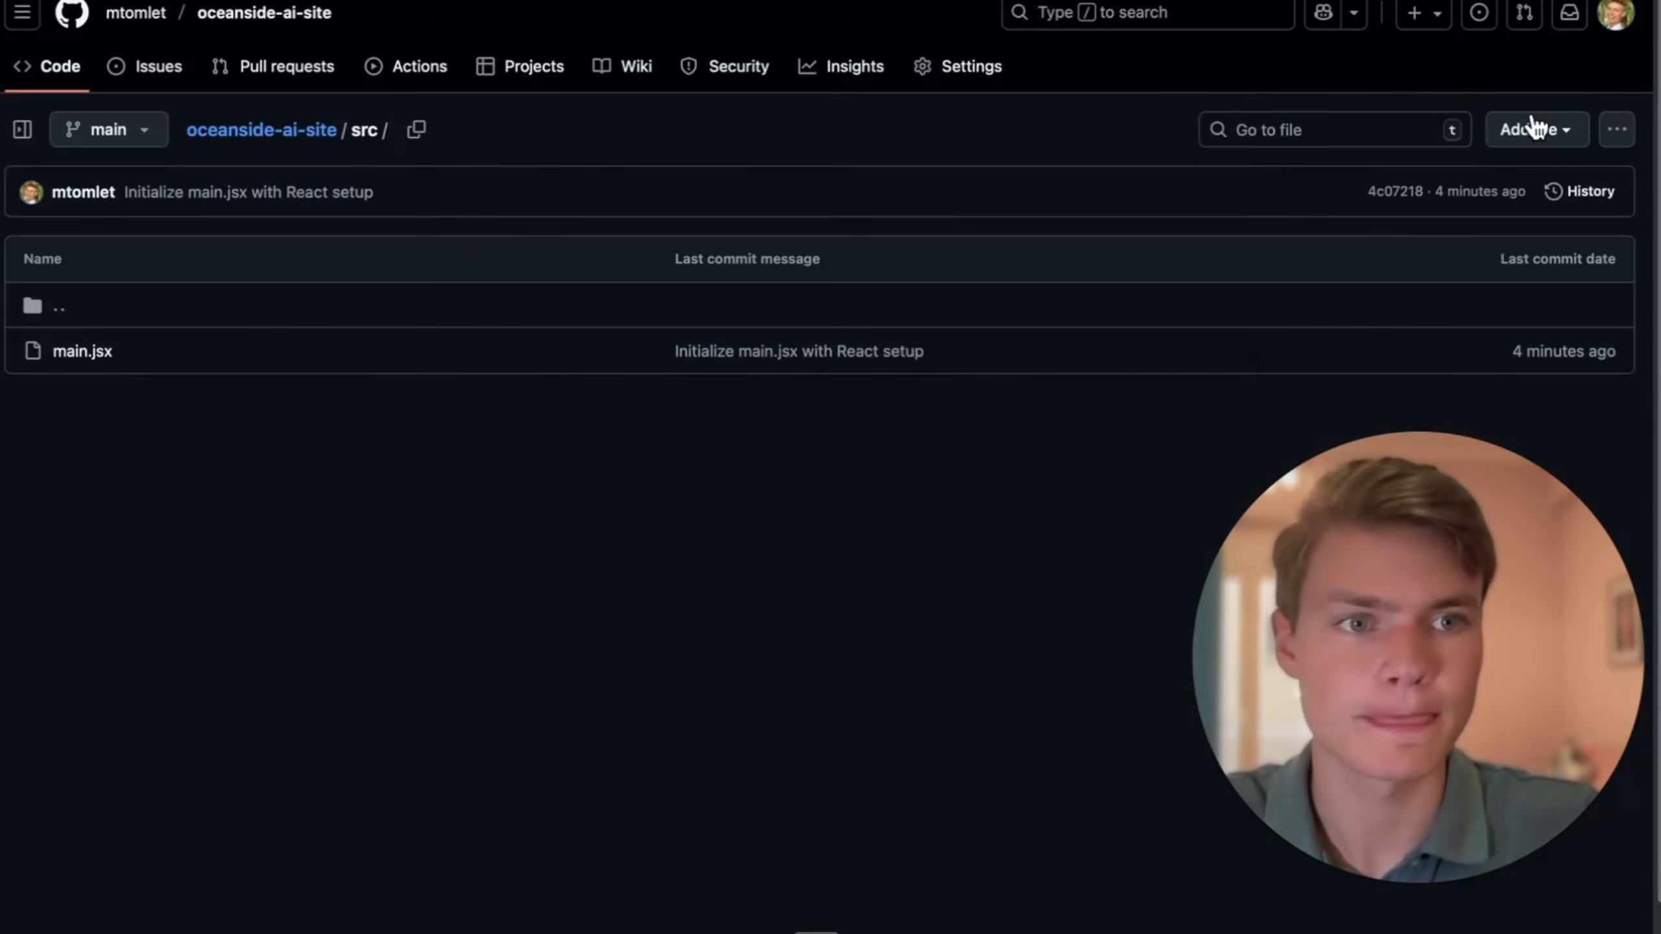
click(1529, 126)
click(1530, 174)
text(OceansideSite.jsx)
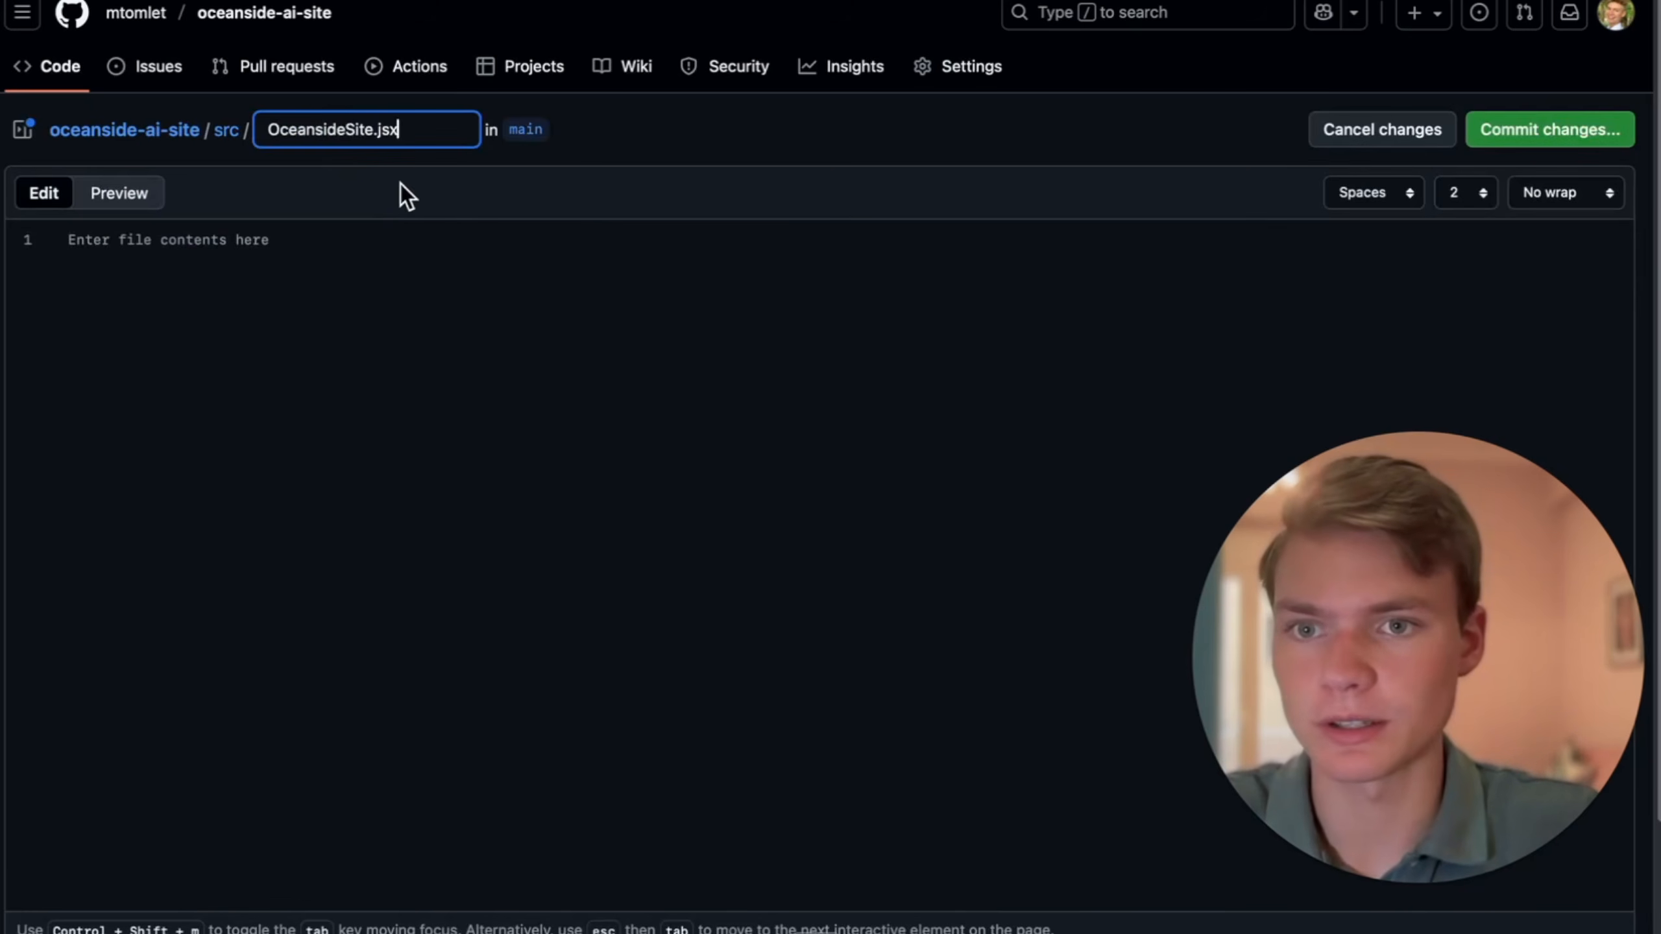
click(383, 241)
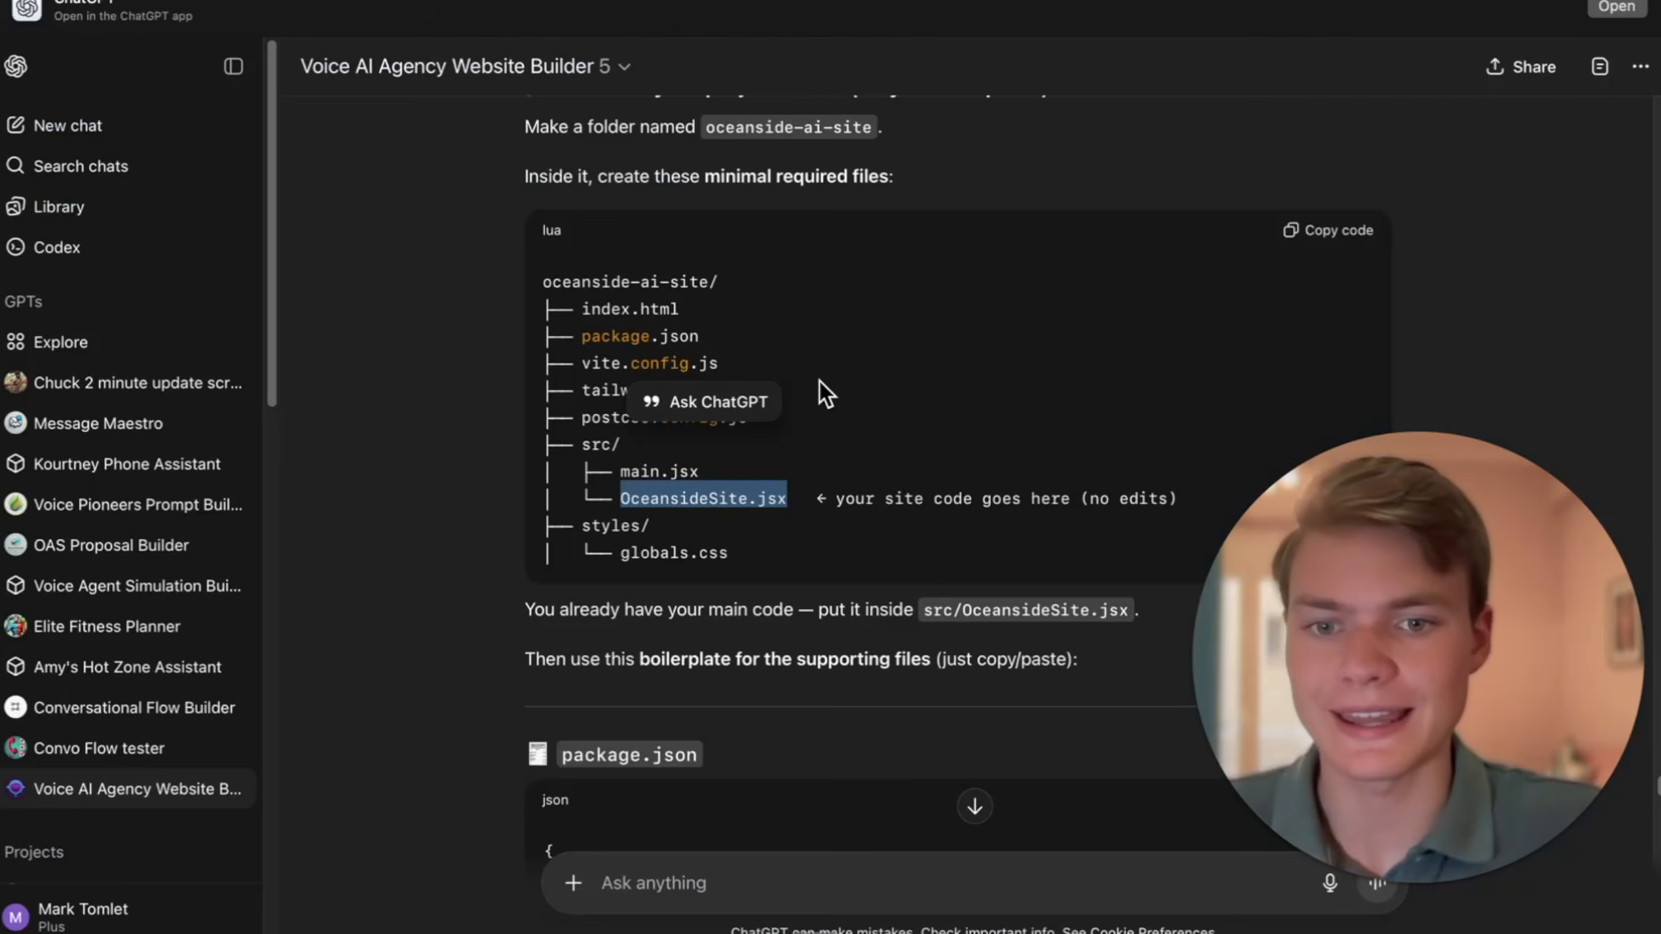
- Copy the full website code from the ChatGPT canvas into OceansideSite.jsx and commit the file
scroll(820, 386, up, 7)
scroll(820, 386, down, 15)
scroll(819, 386, up, 9)
scroll(820, 381, up, 20)
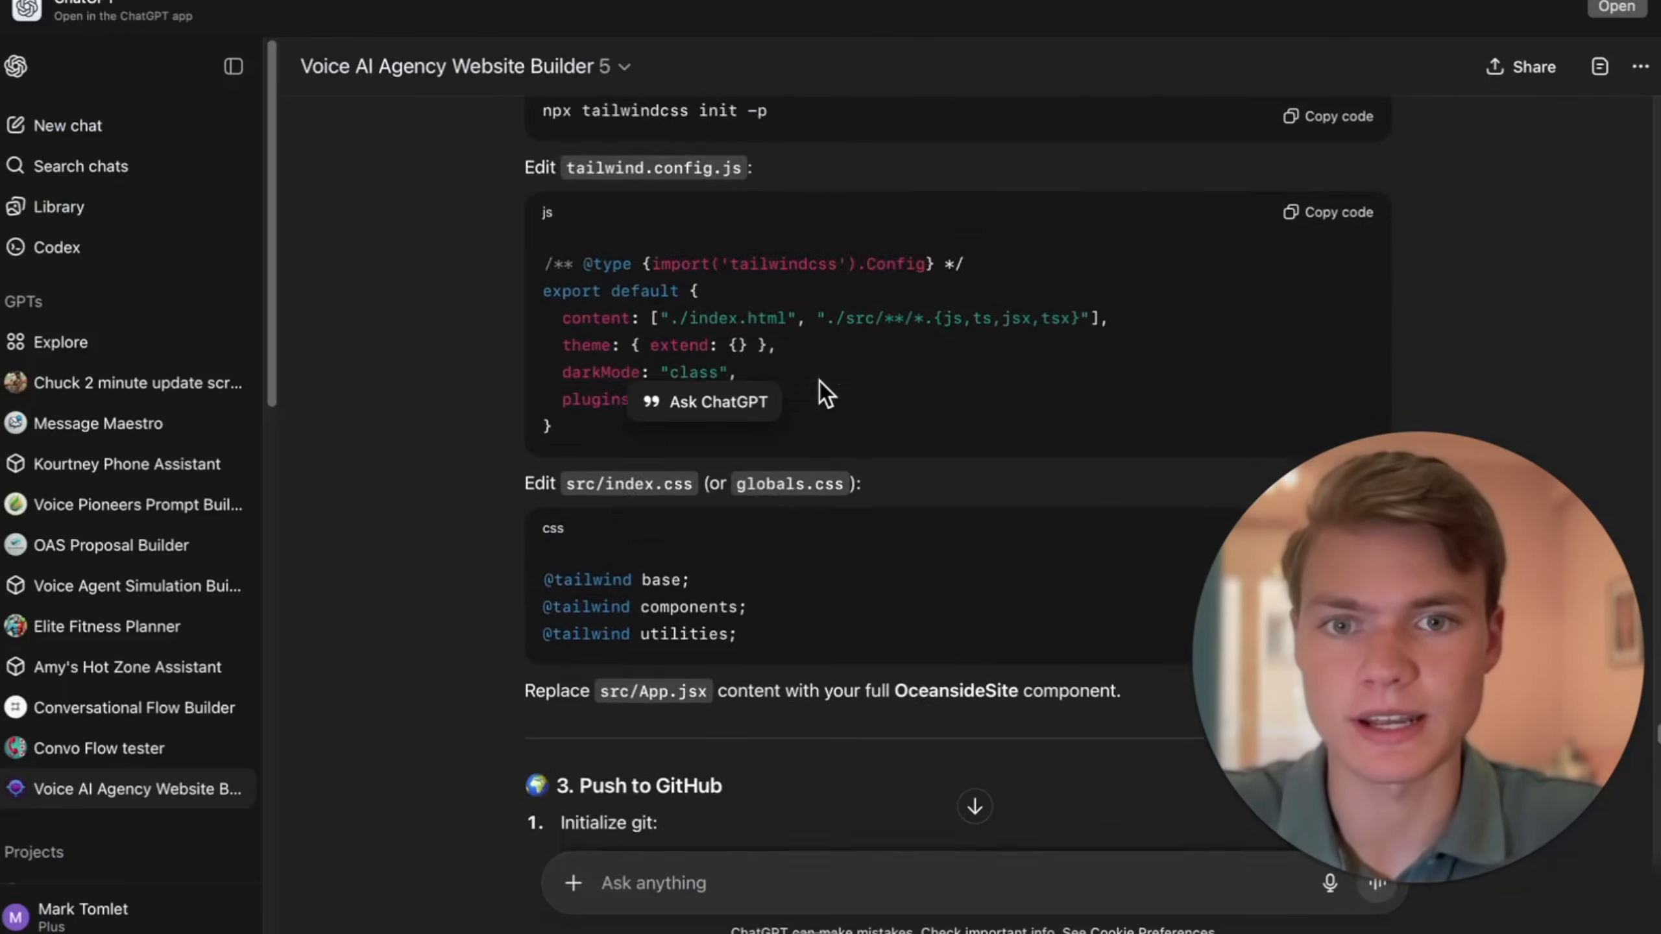
scroll(820, 381, up, 10)
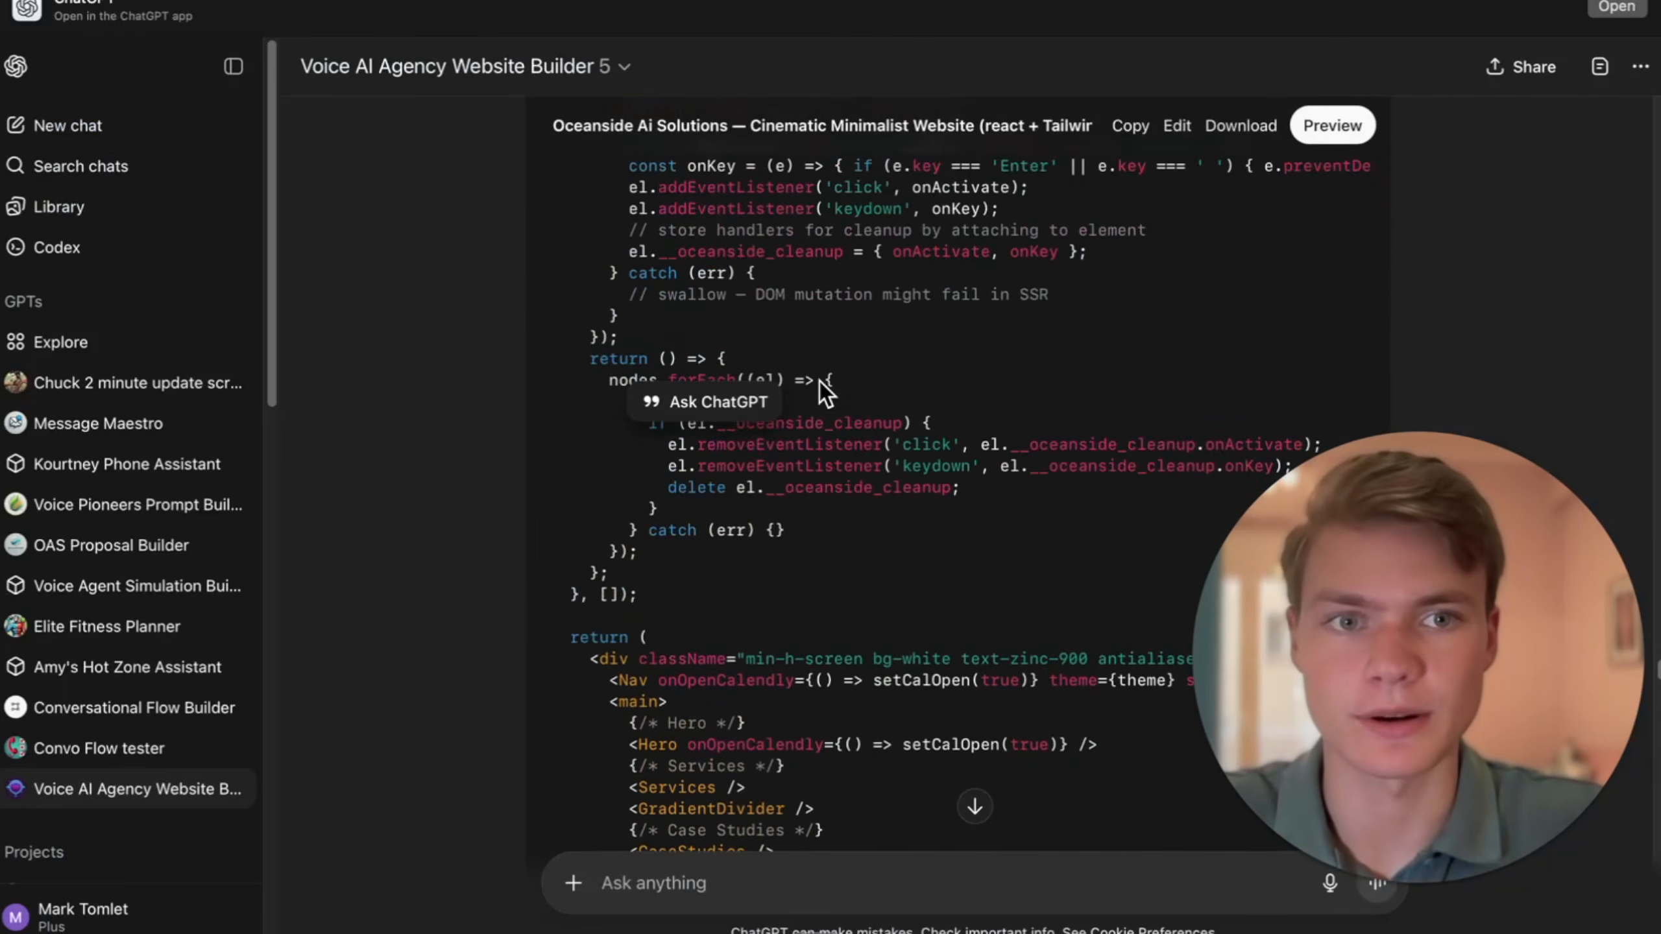
click(1130, 126)
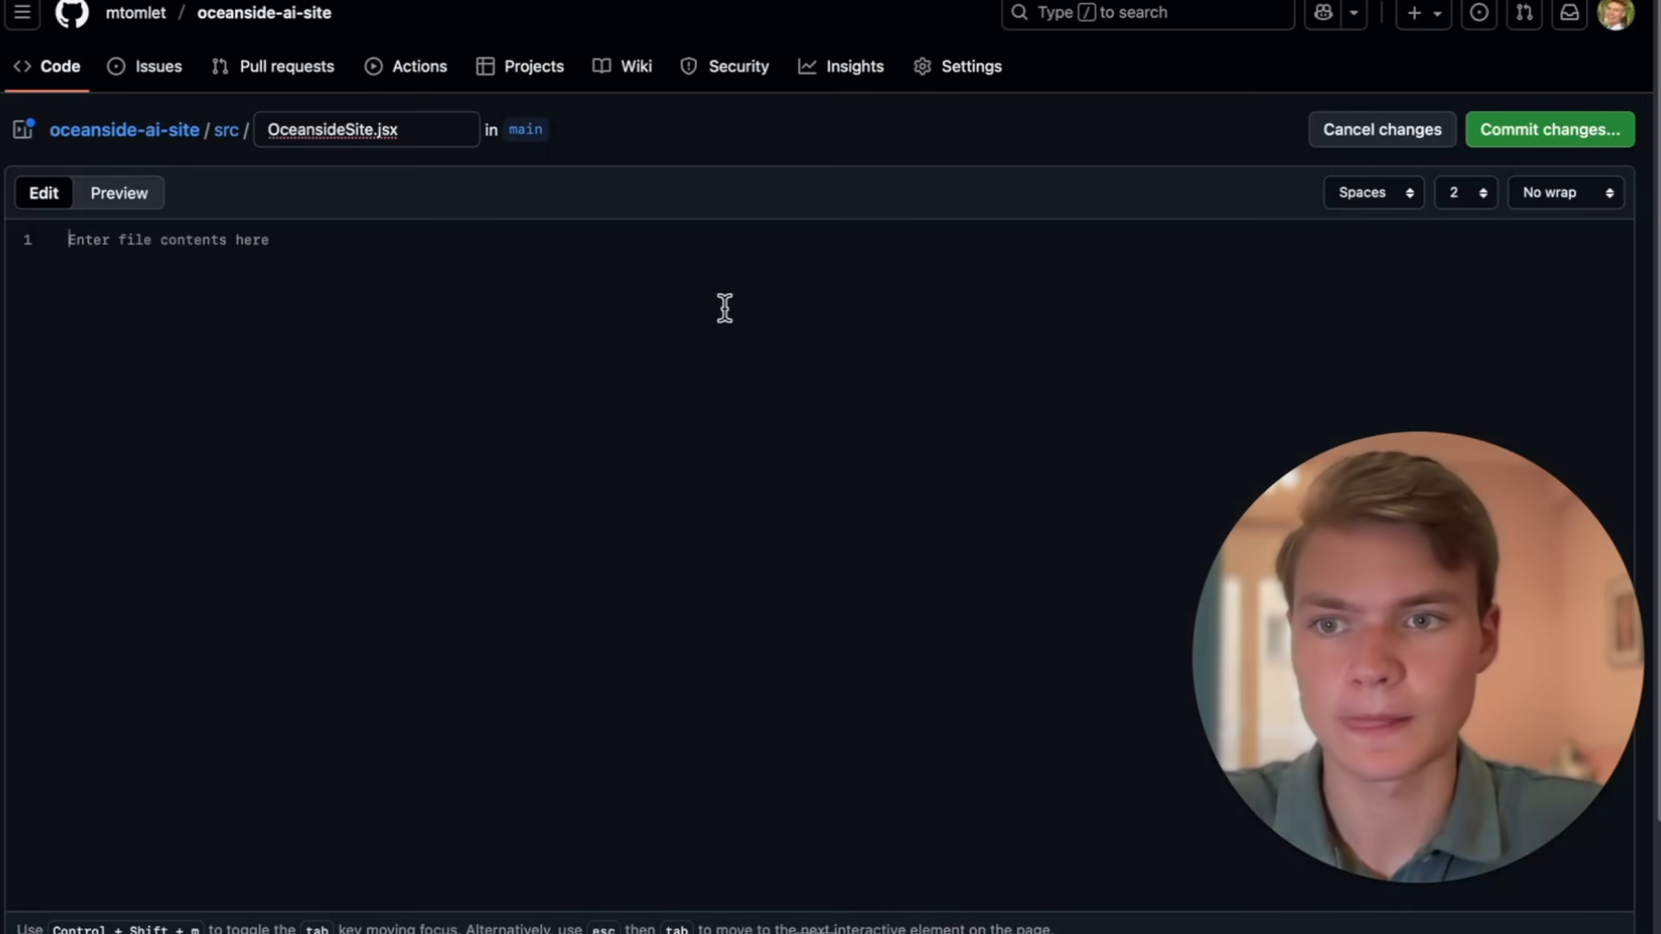
key(ctrl+v)
scroll(748, 482, down, 2)
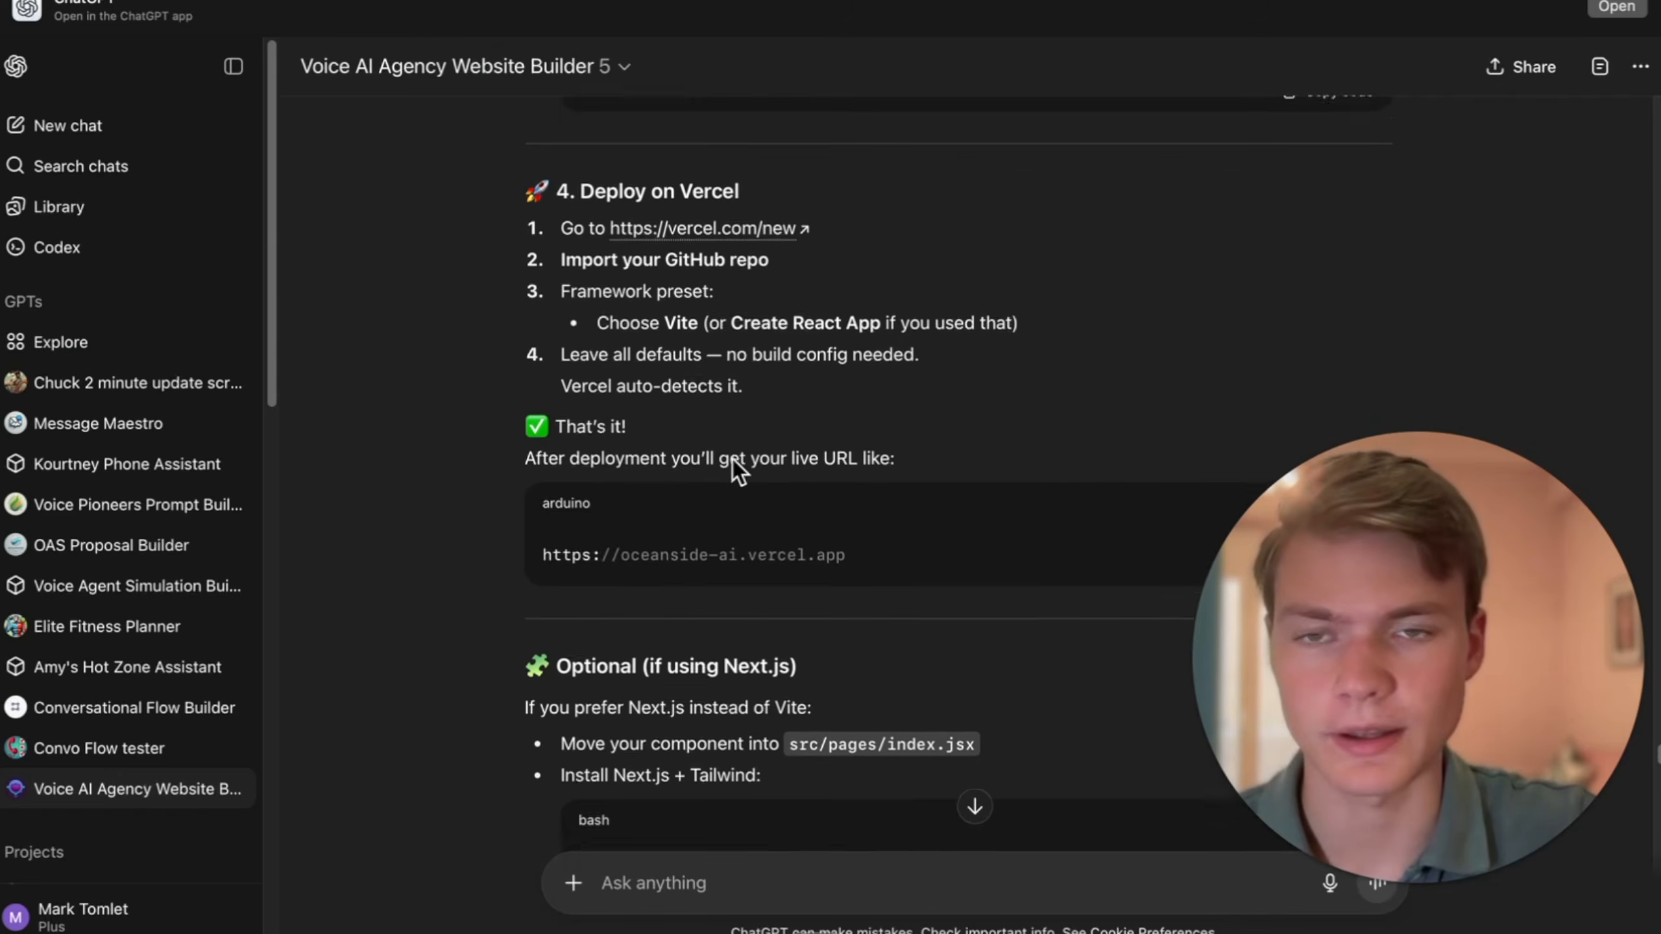
- Switch from the ChatGPT deployment guide to the Vercel dashboard and start adding a new project
scroll(731, 459, up, 1)
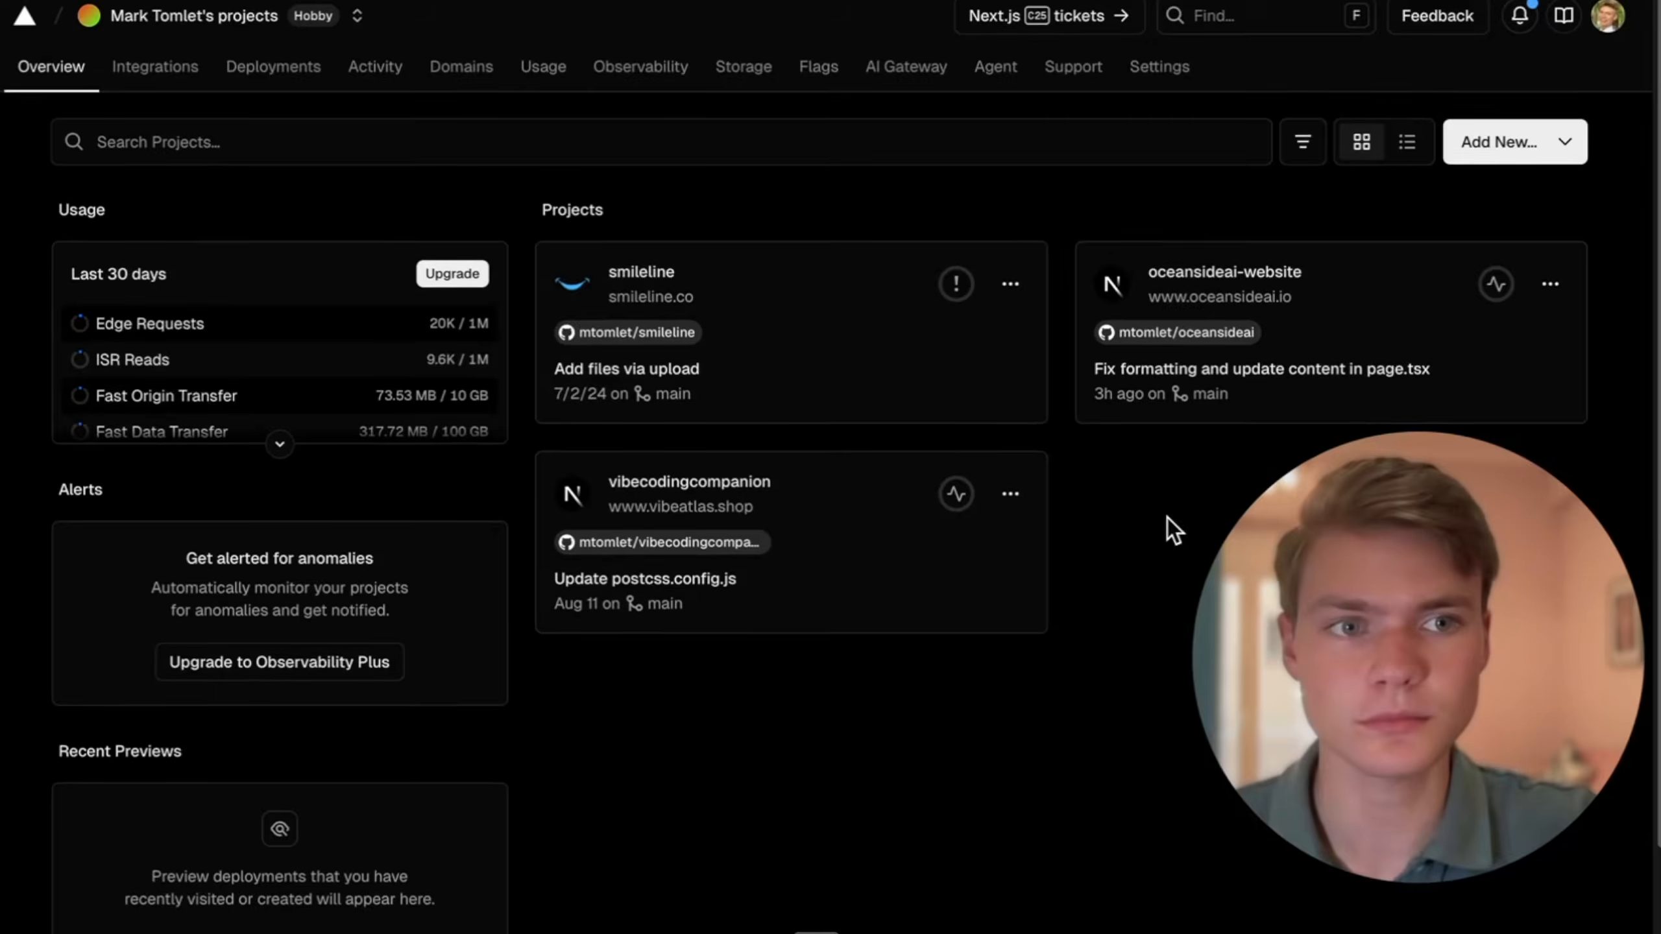
click(1523, 142)
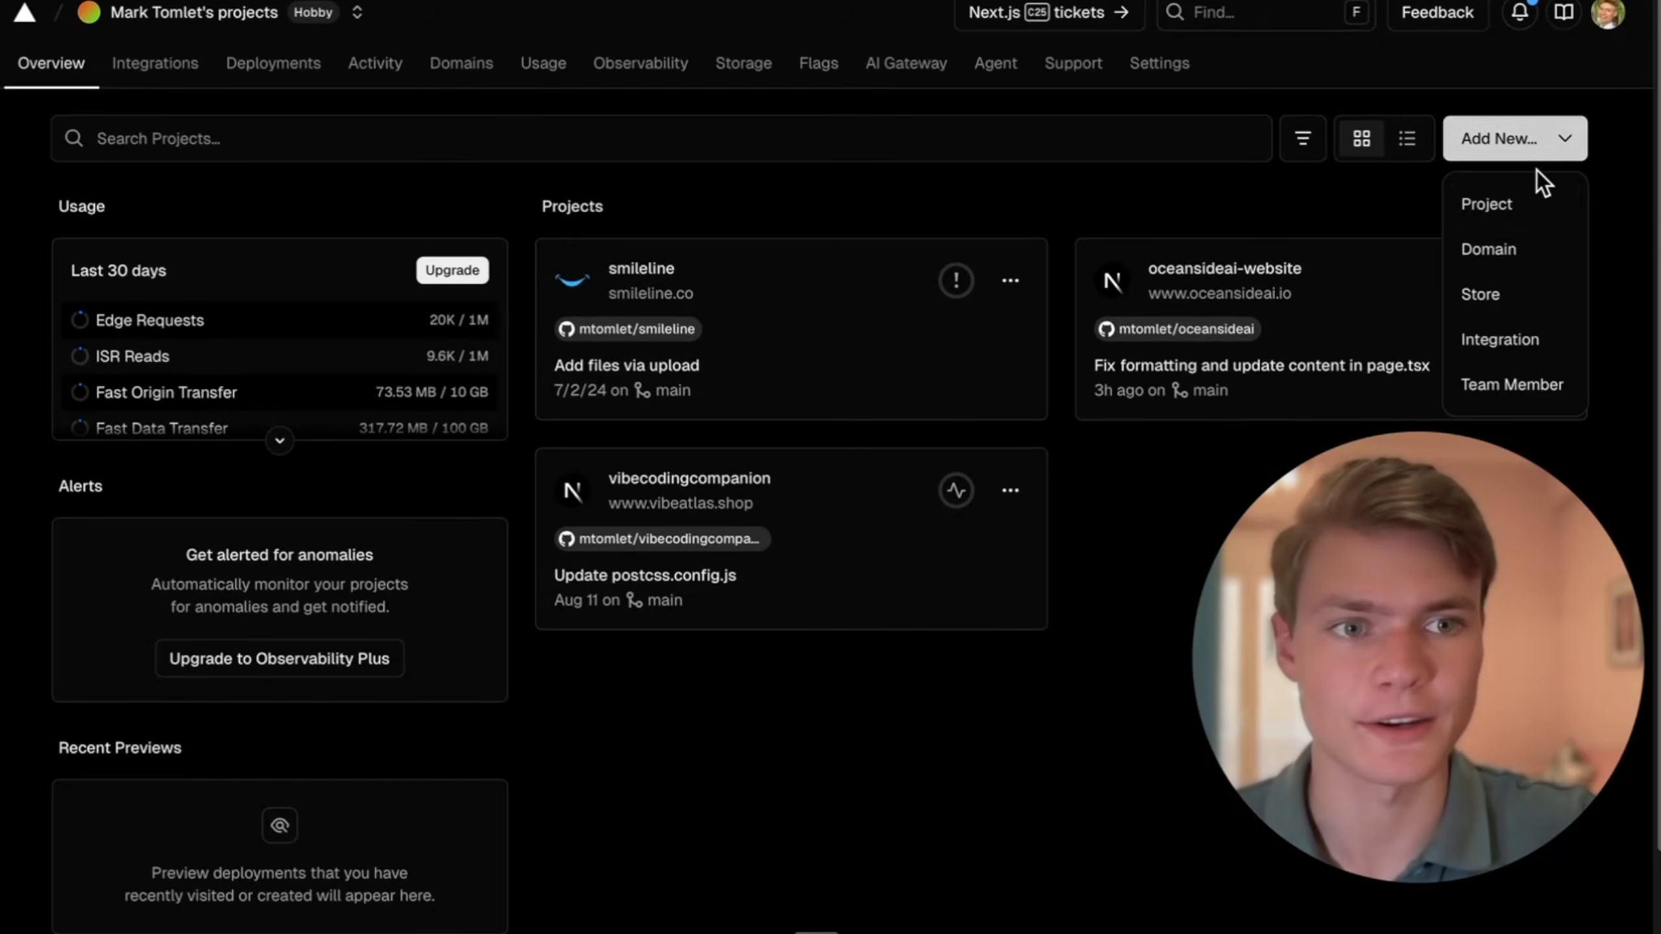
click(1524, 208)
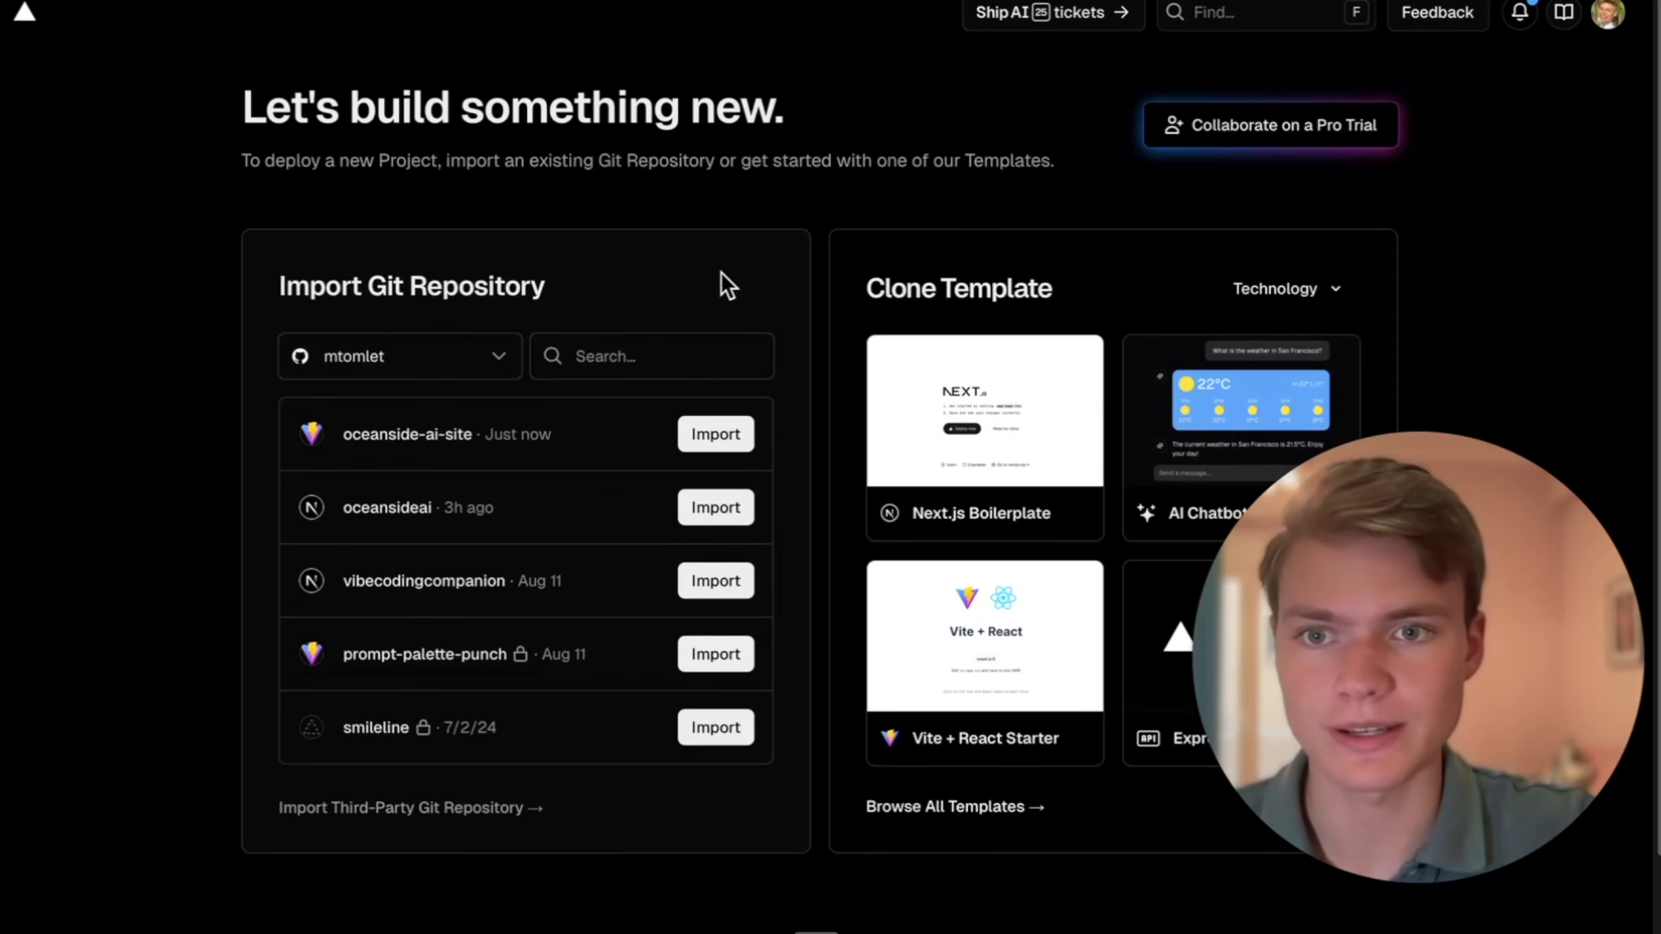
click(491, 359)
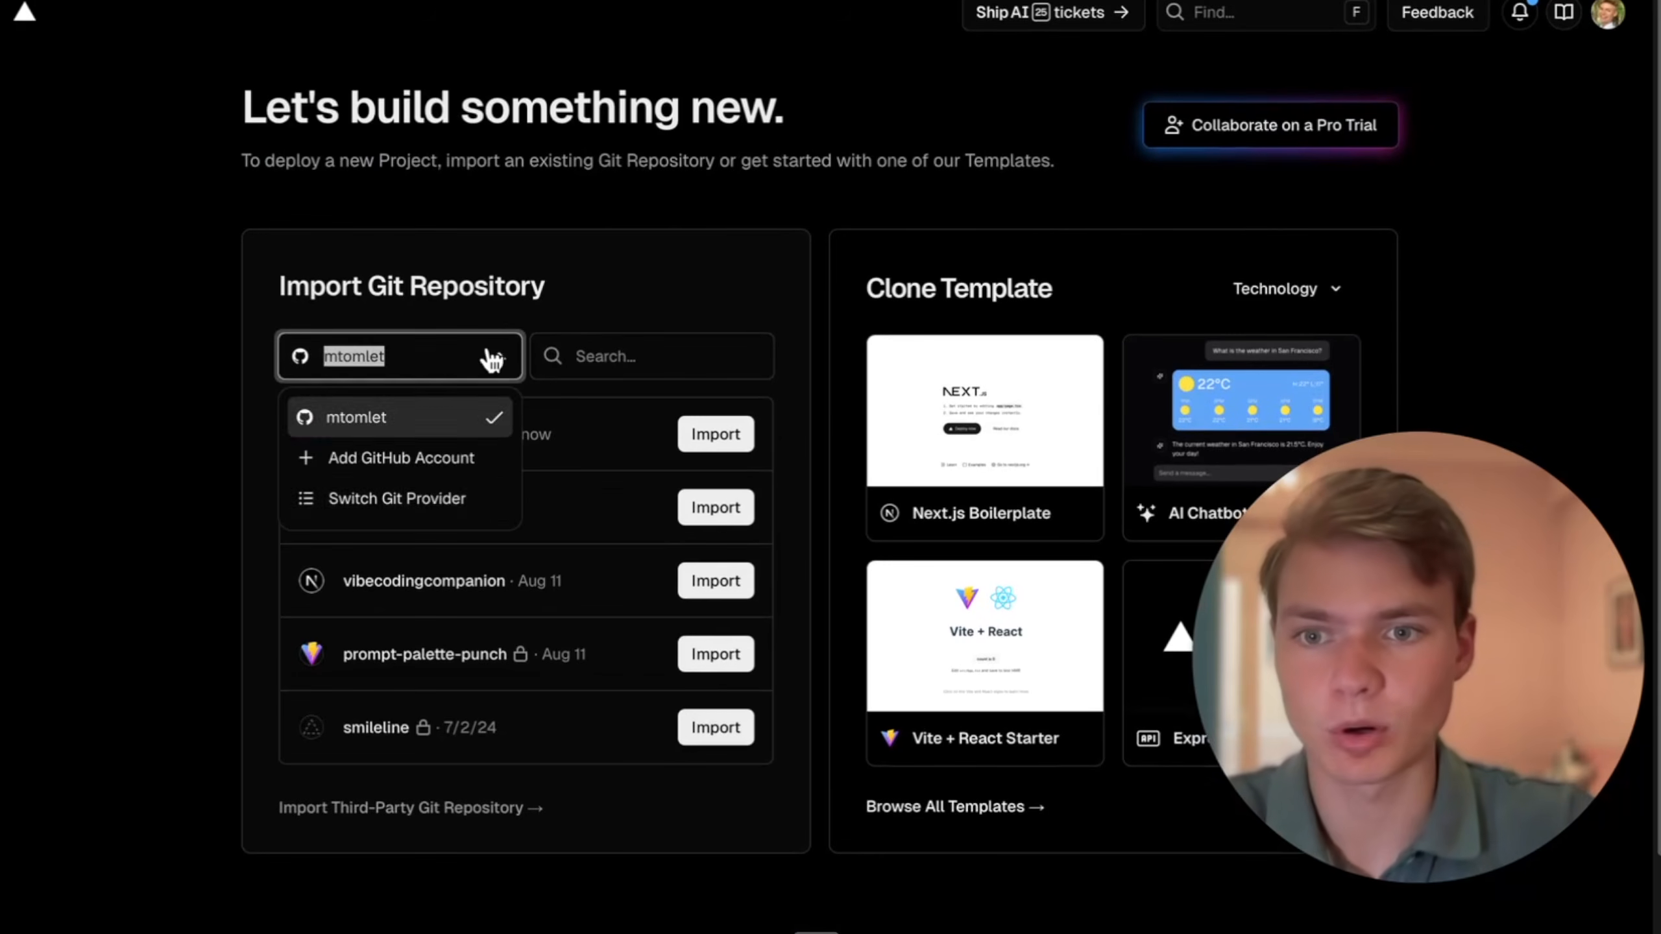
click(448, 473)
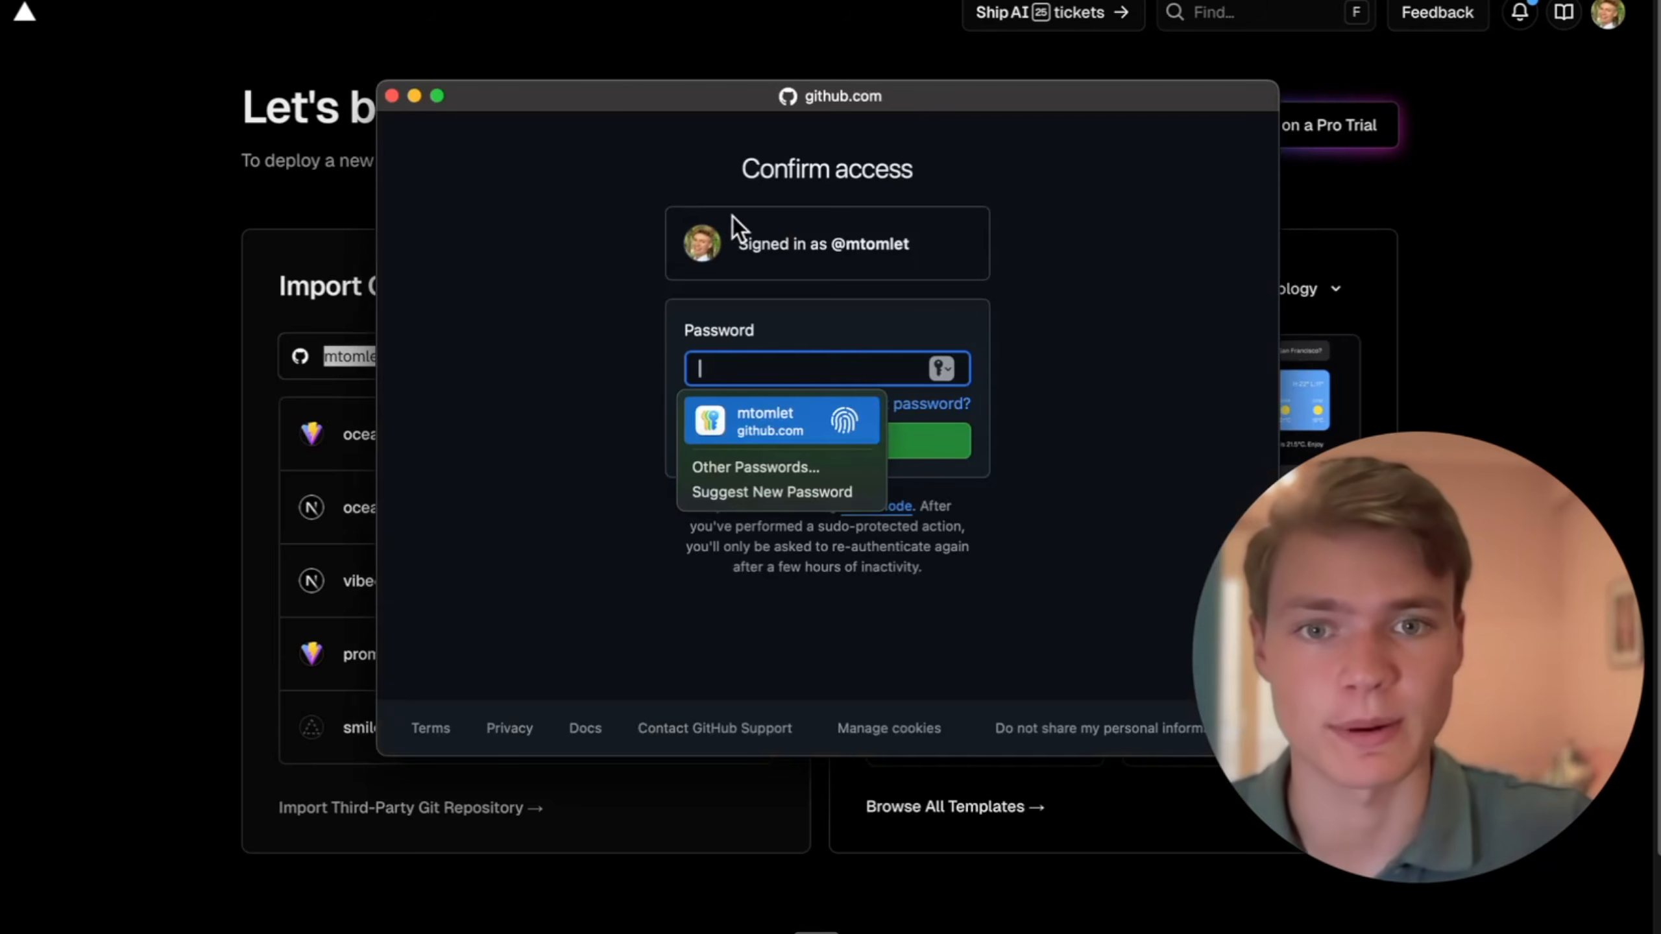
click(537, 243)
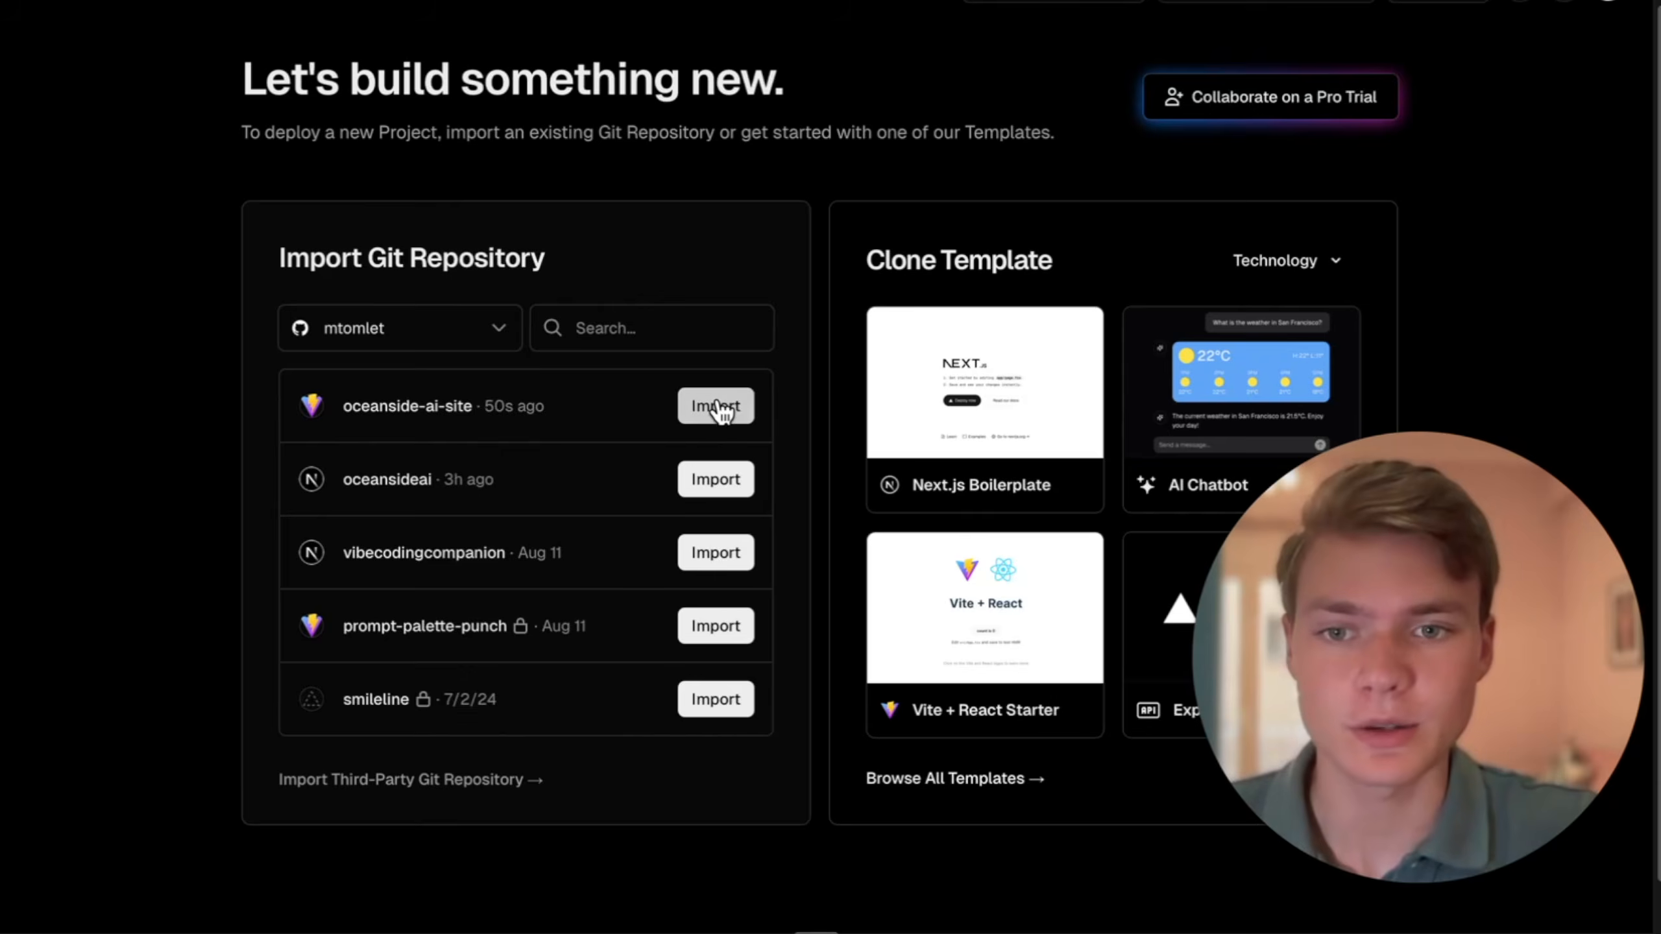
- Import the oceanside-ai-site repository and deploy it with the Vite framework preset
click(717, 404)
scroll(853, 453, down, 3)
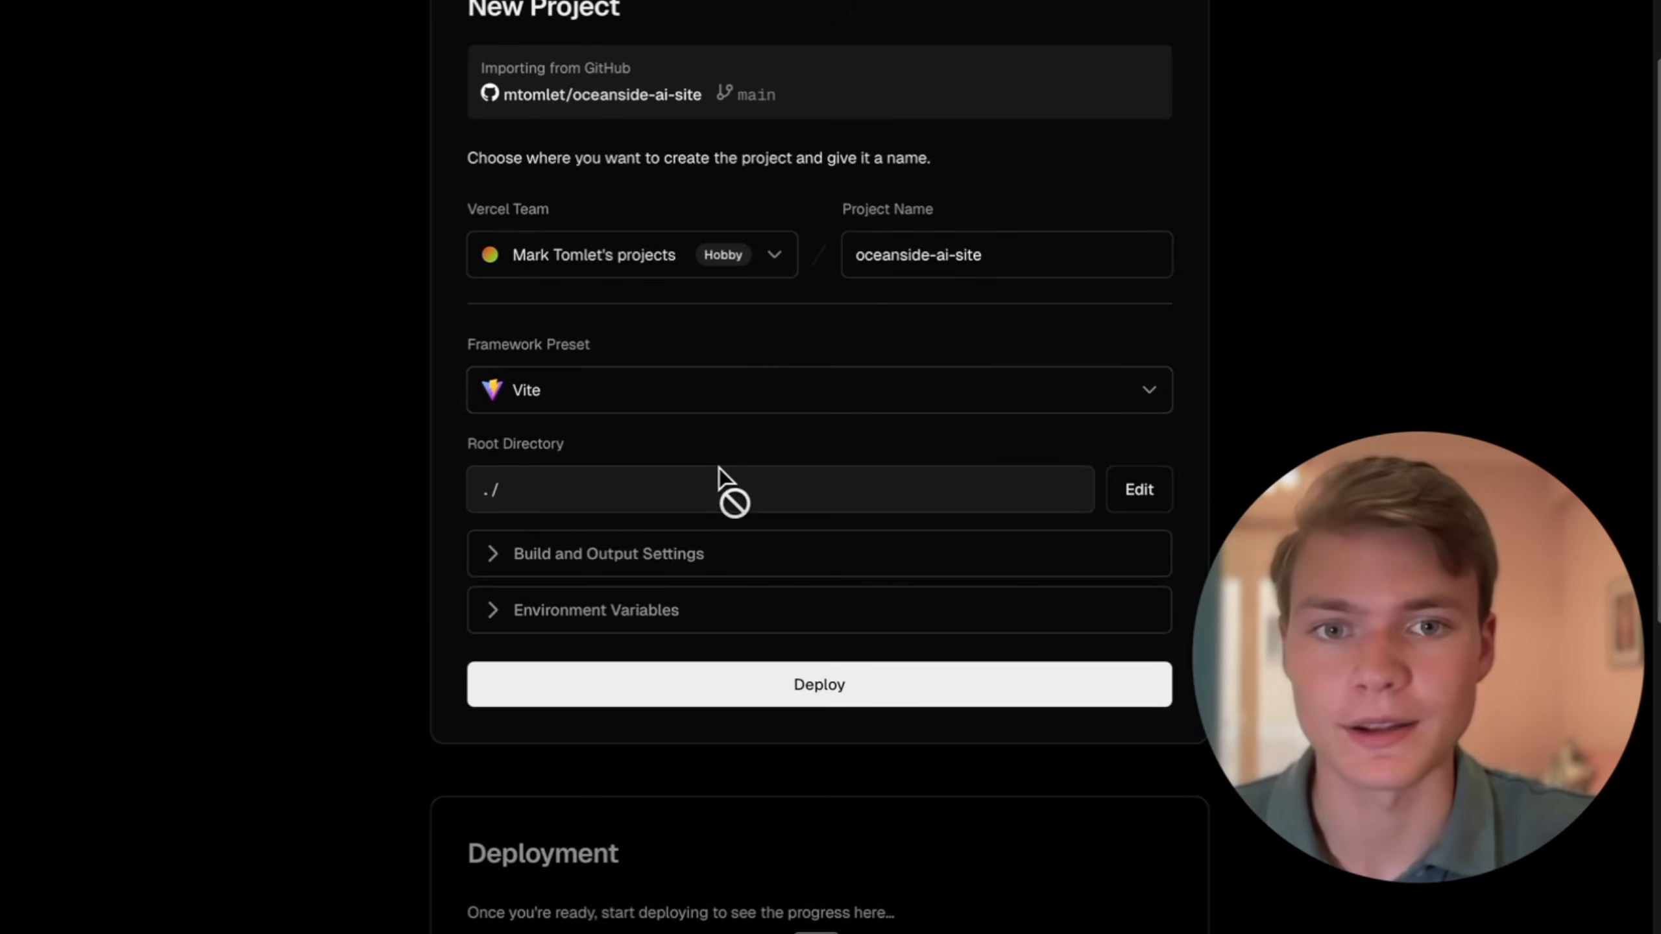
click(767, 698)
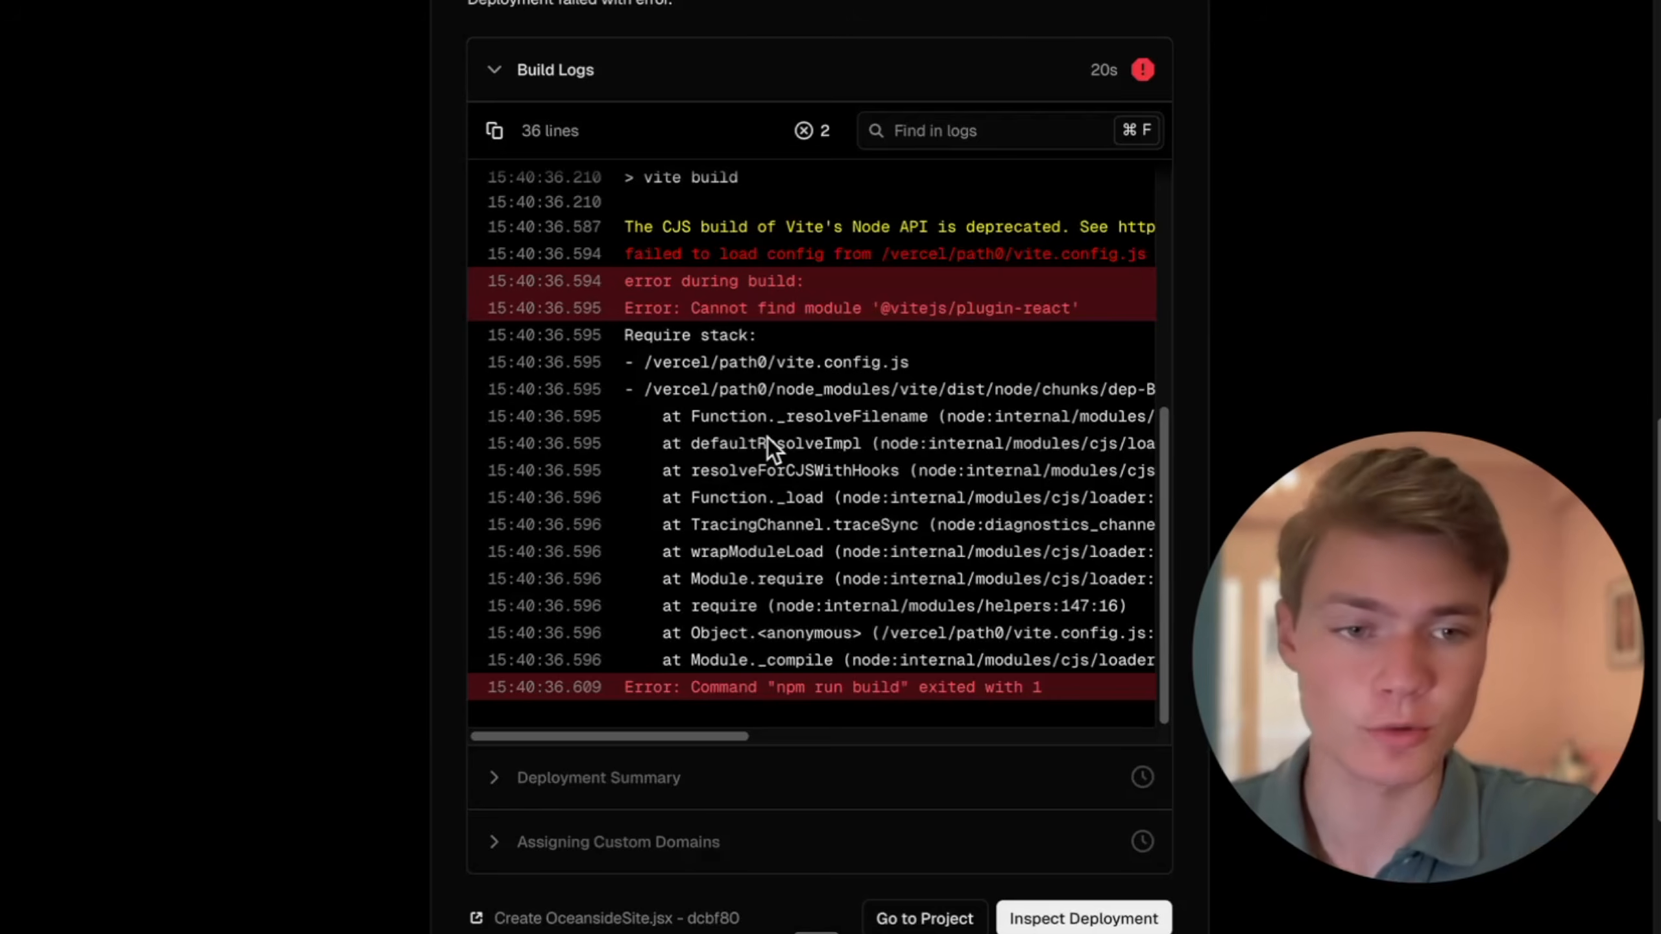
- Copy the error output from the Vercel build logs and send it to the ChatGPT website builder for a fix
scroll(963, 515, down, 1)
scroll(963, 514, up, 1)
scroll(963, 514, down, 1)
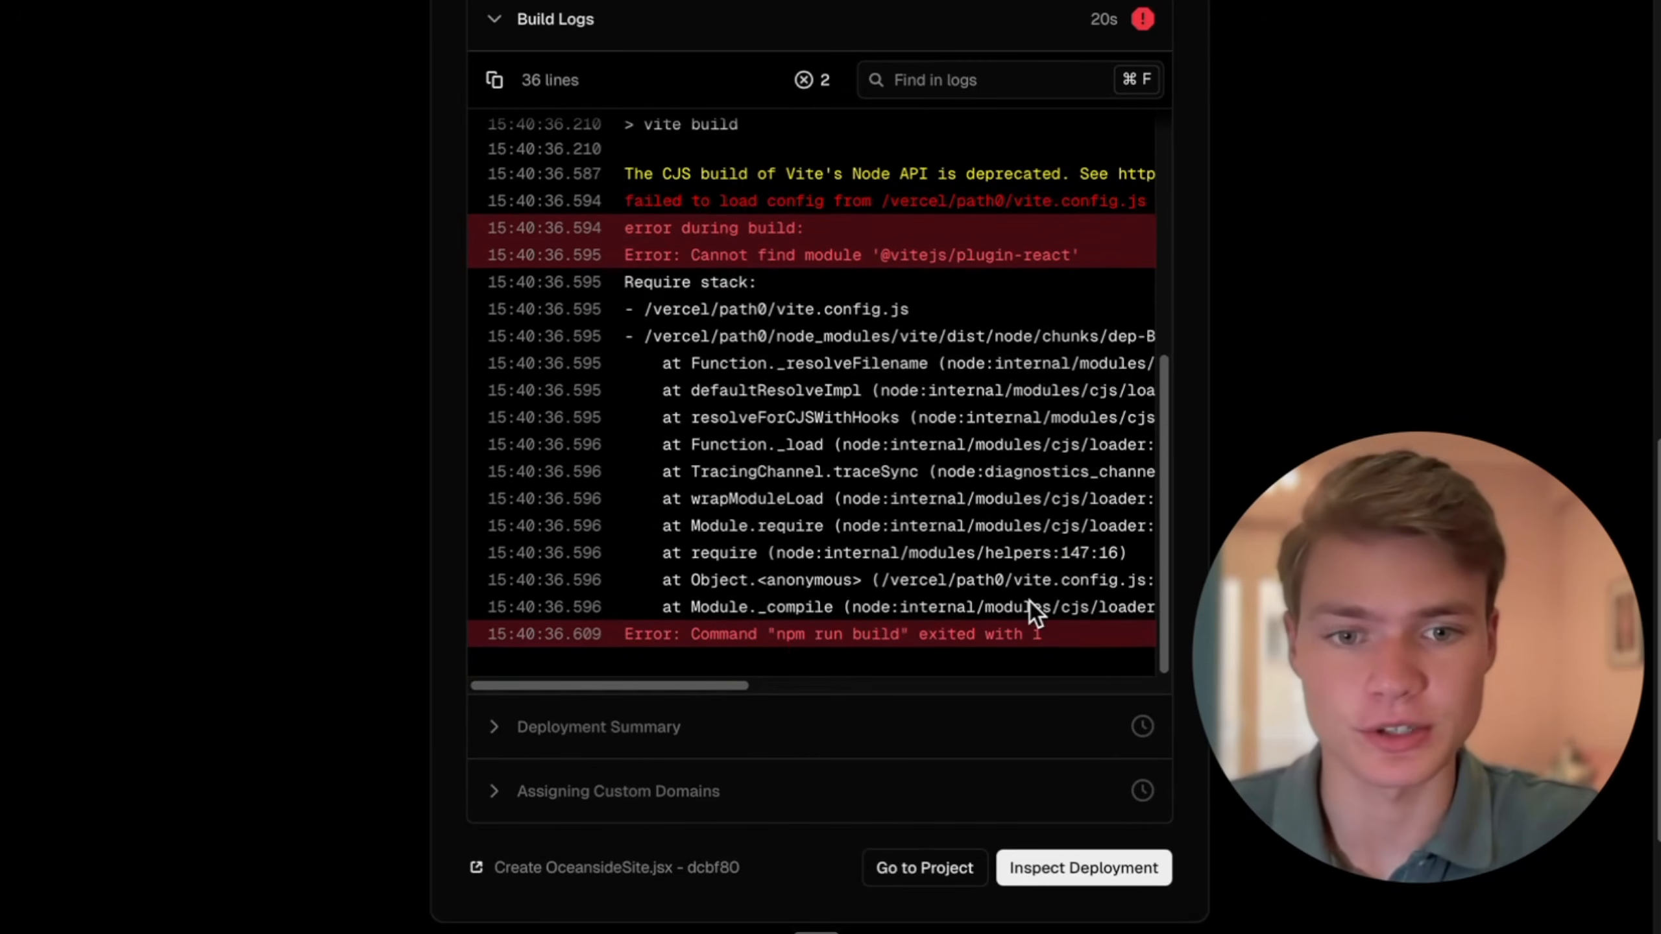
drag(628, 203, 1063, 652)
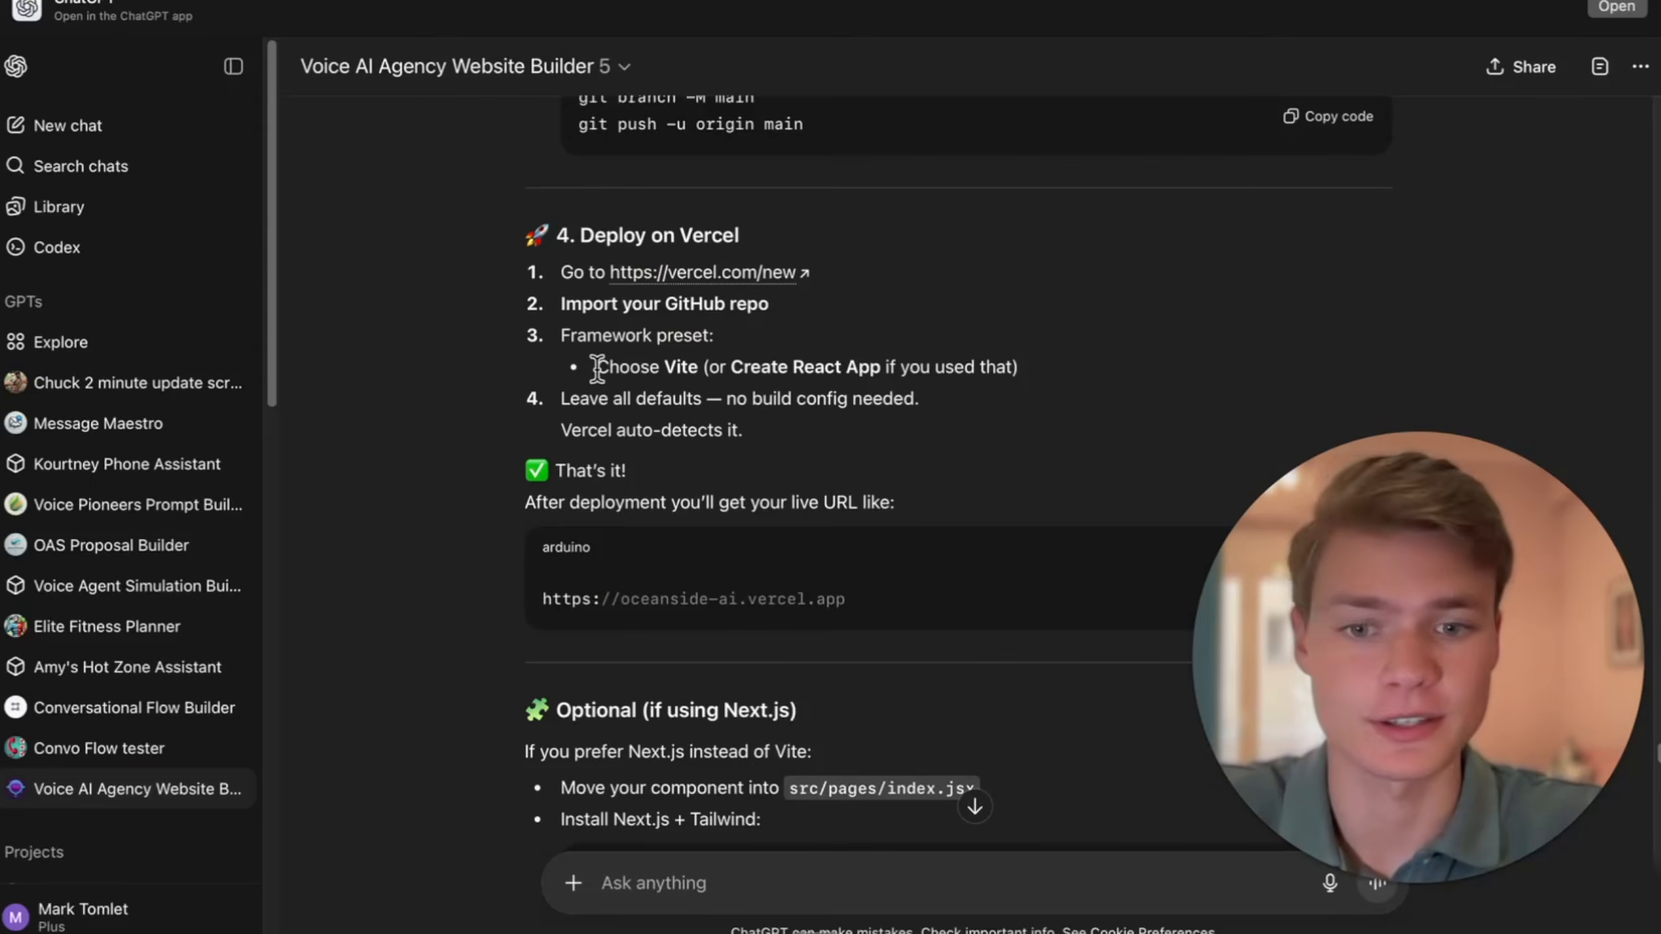
scroll(809, 798, down, 10)
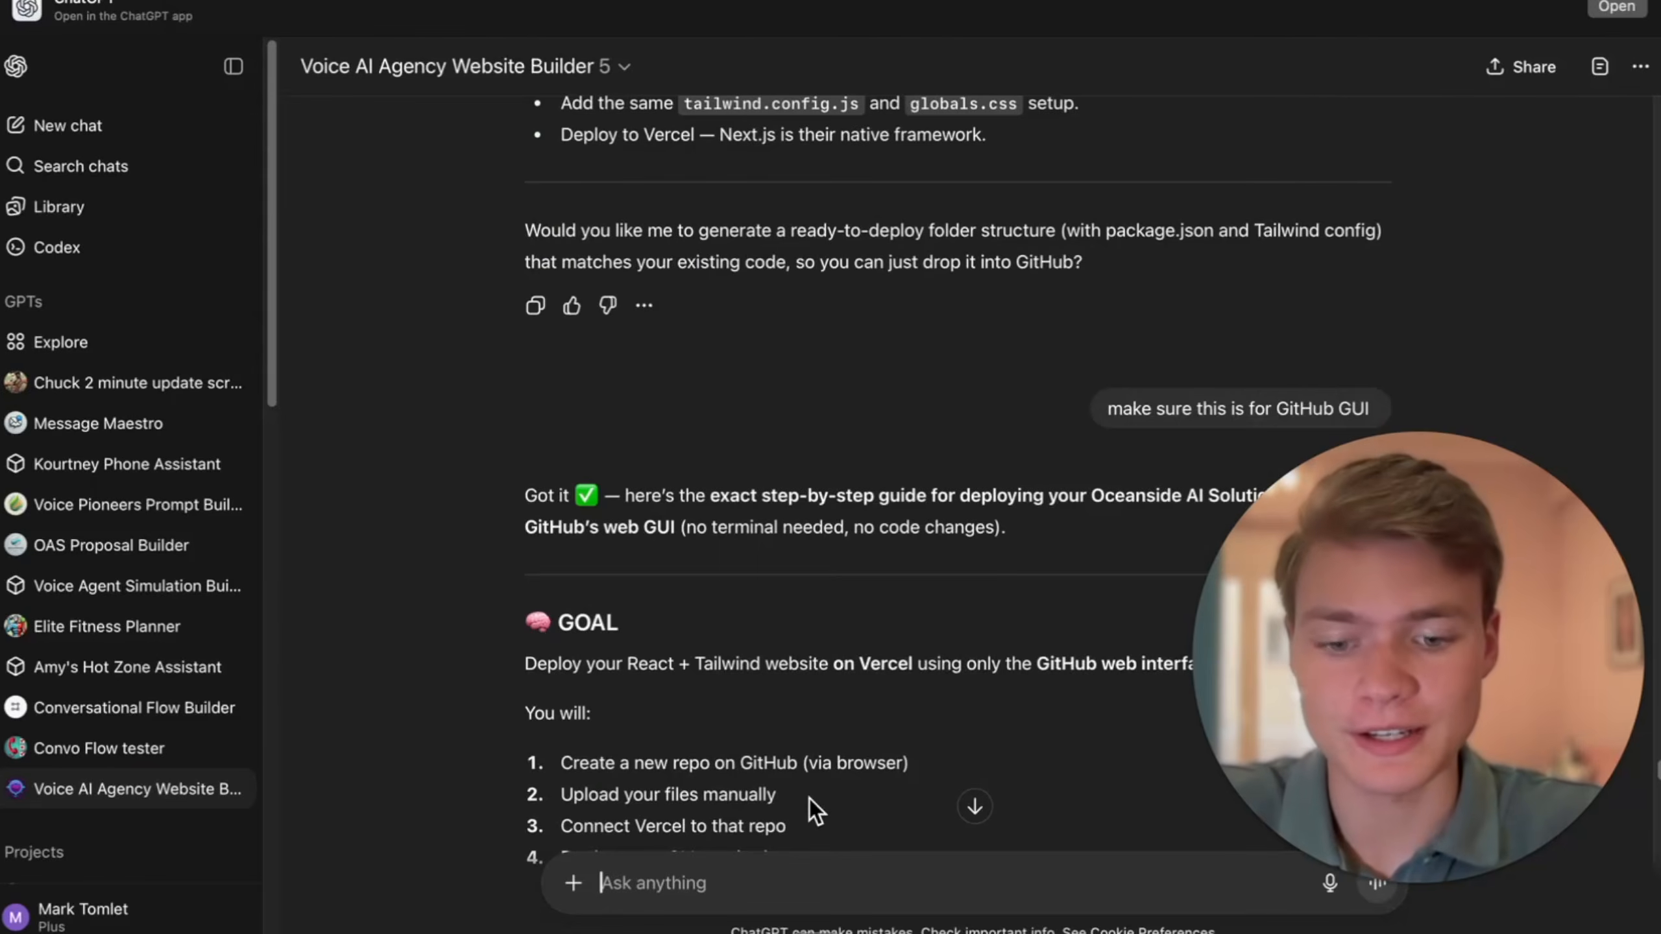
key(super+v)
key(Return)
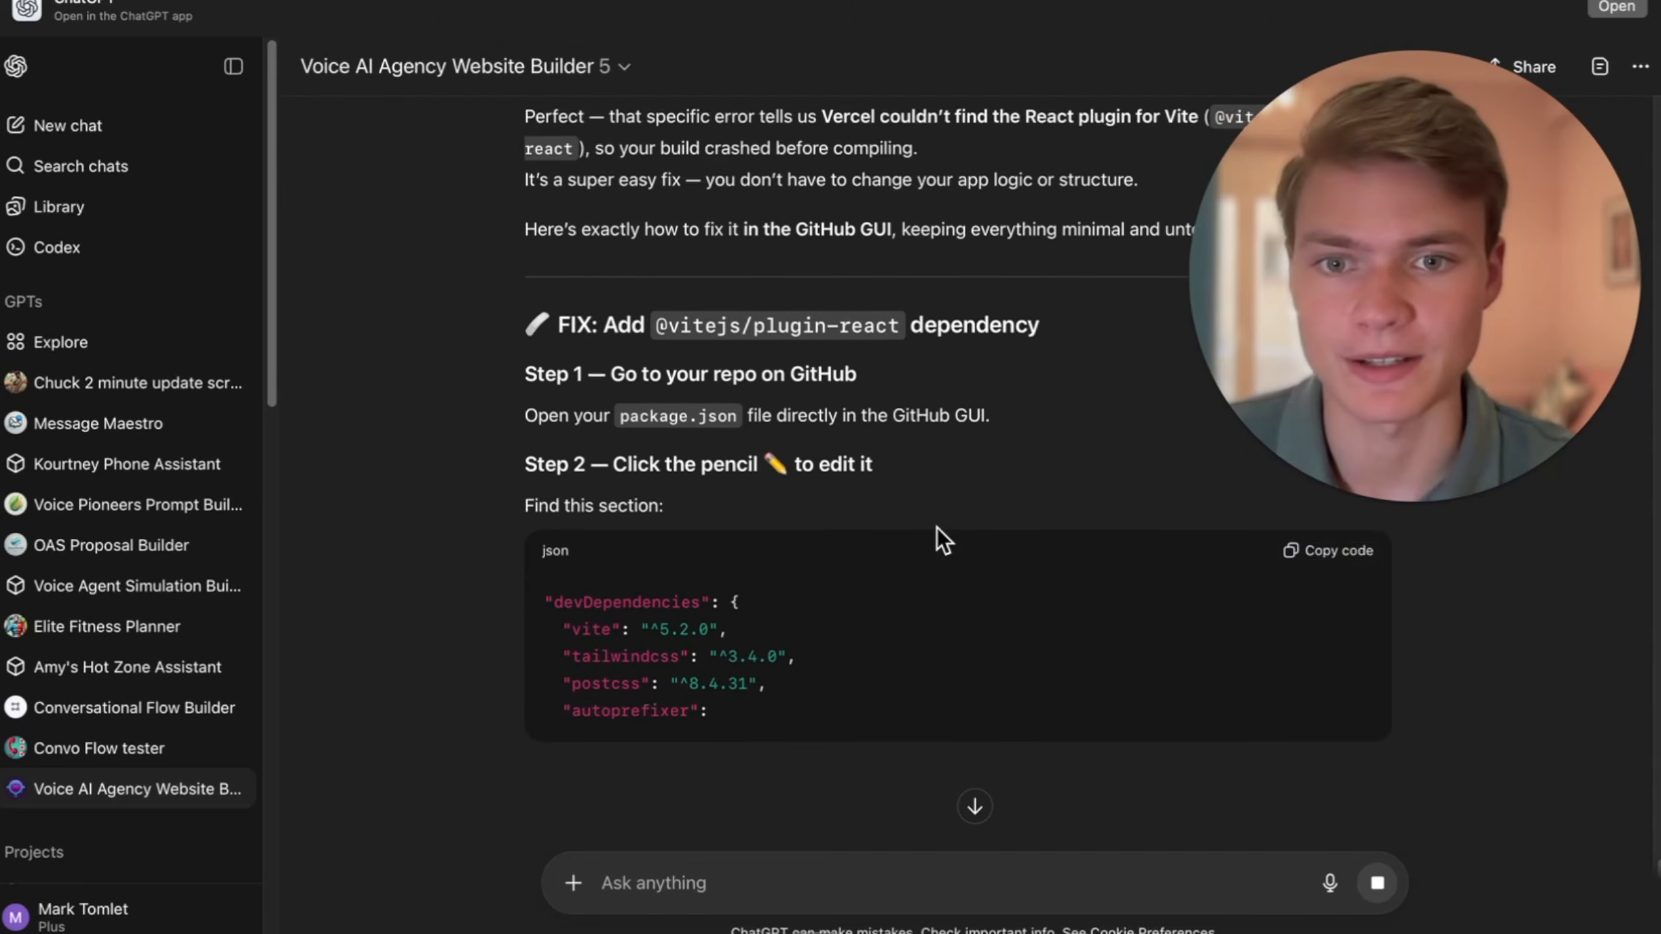
scroll(976, 464, down, 2)
scroll(976, 464, up, 2)
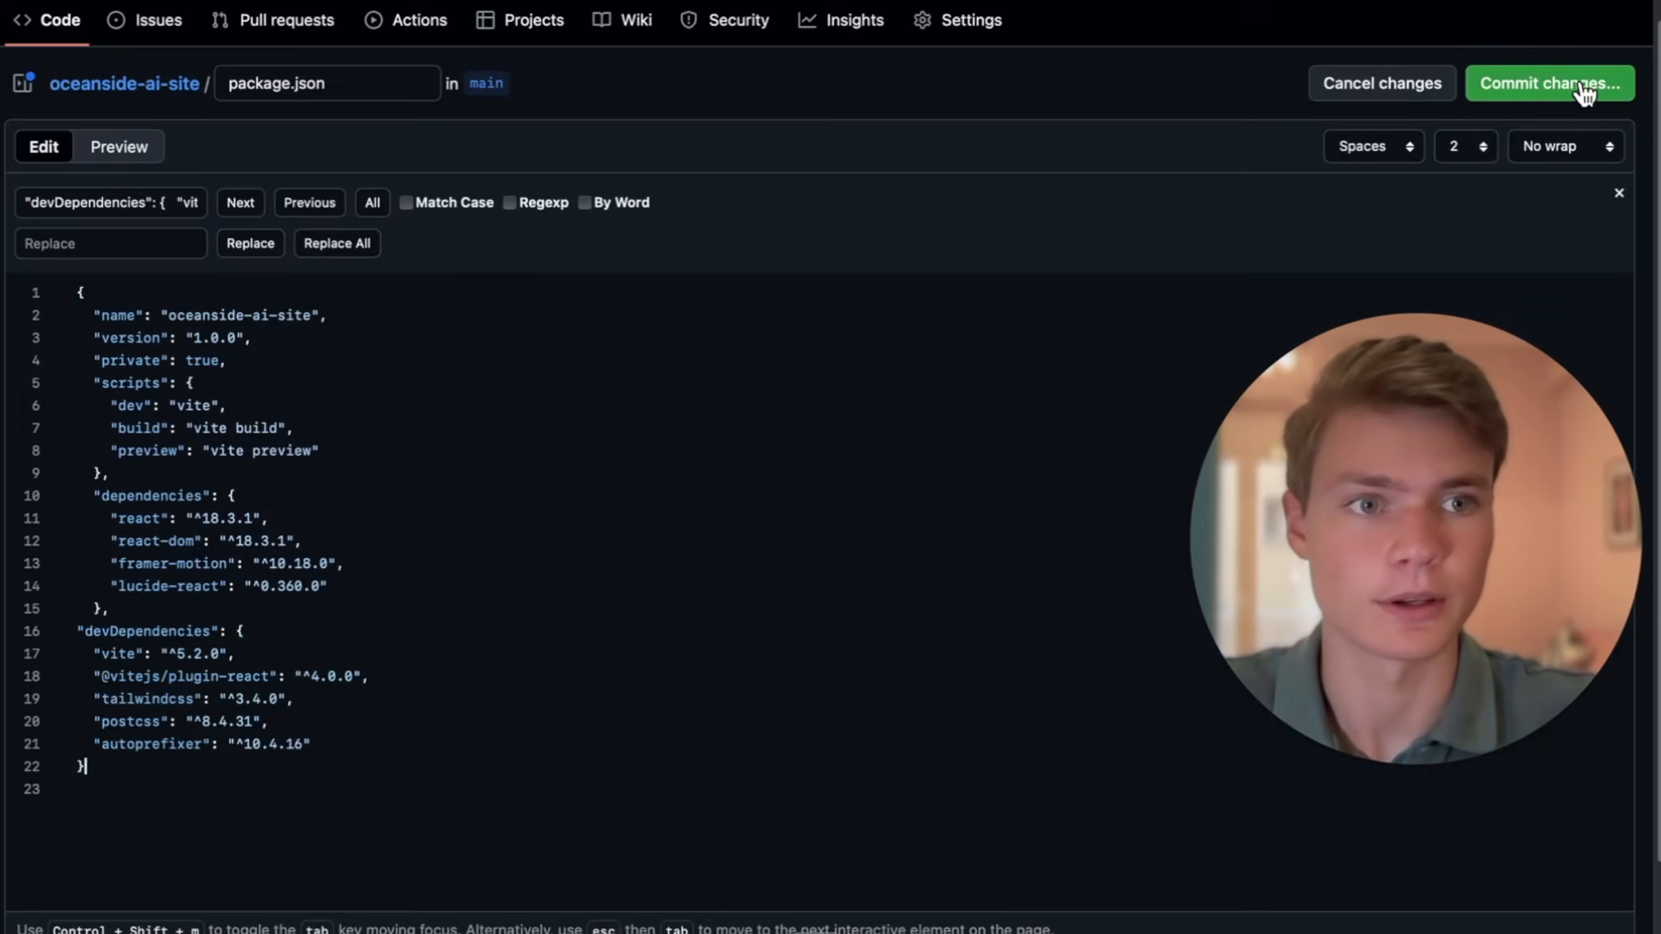
click(1584, 91)
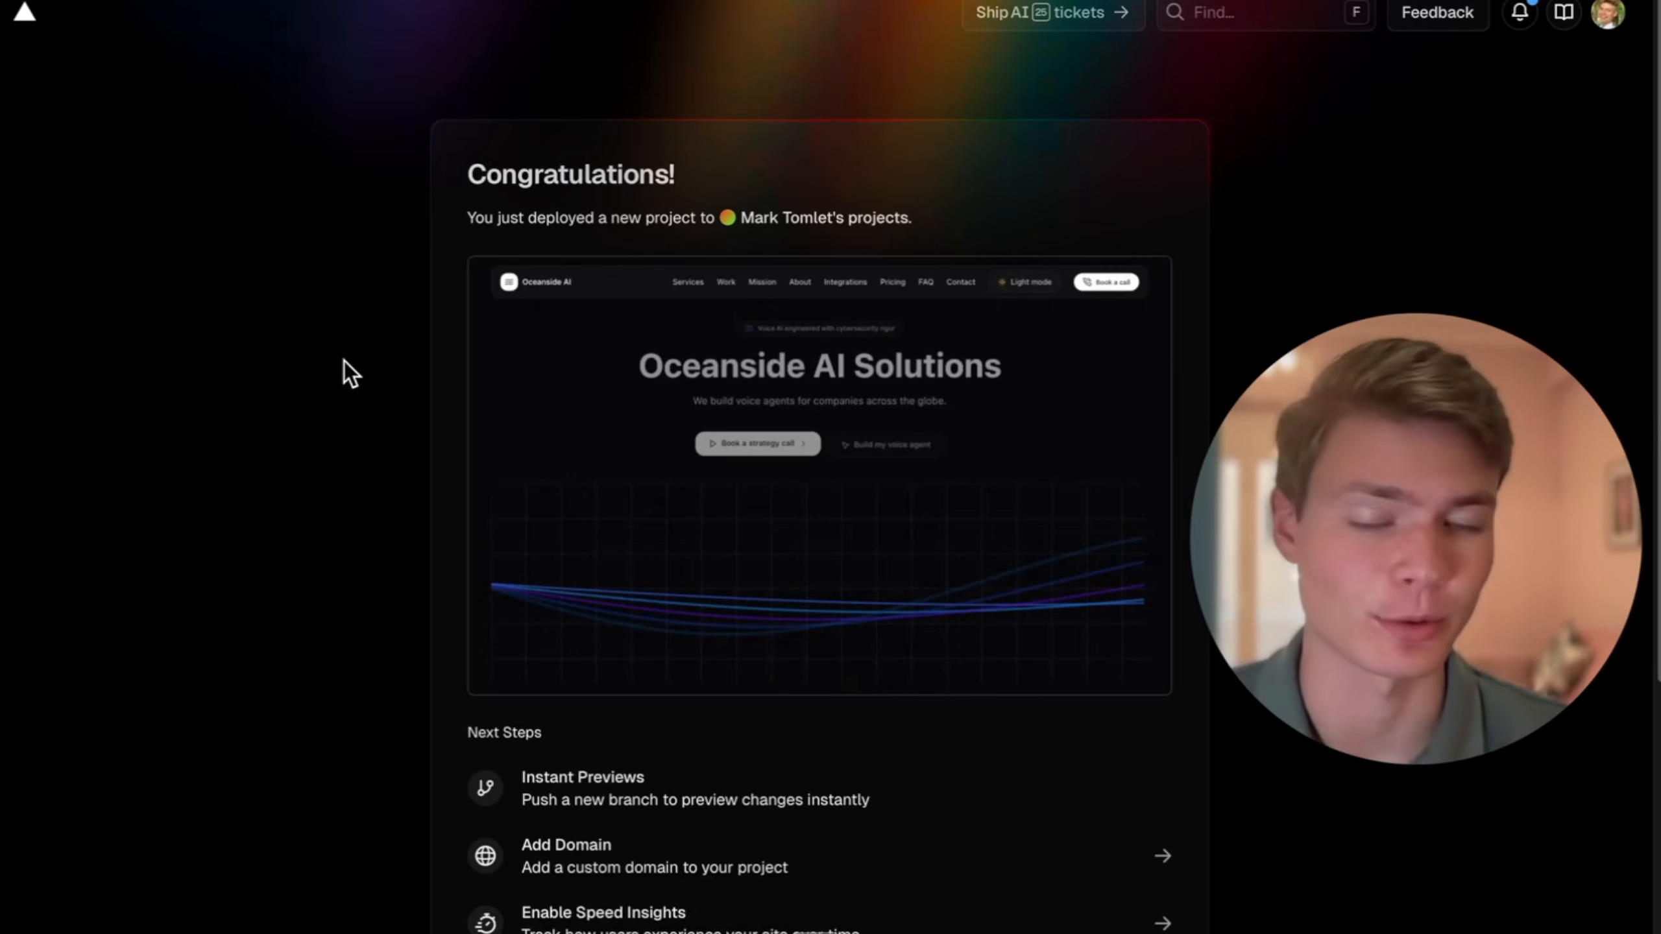
- Continue to the Vercel project dashboard, open the production deployment and look over the live site's home page
scroll(791, 469, down, 2)
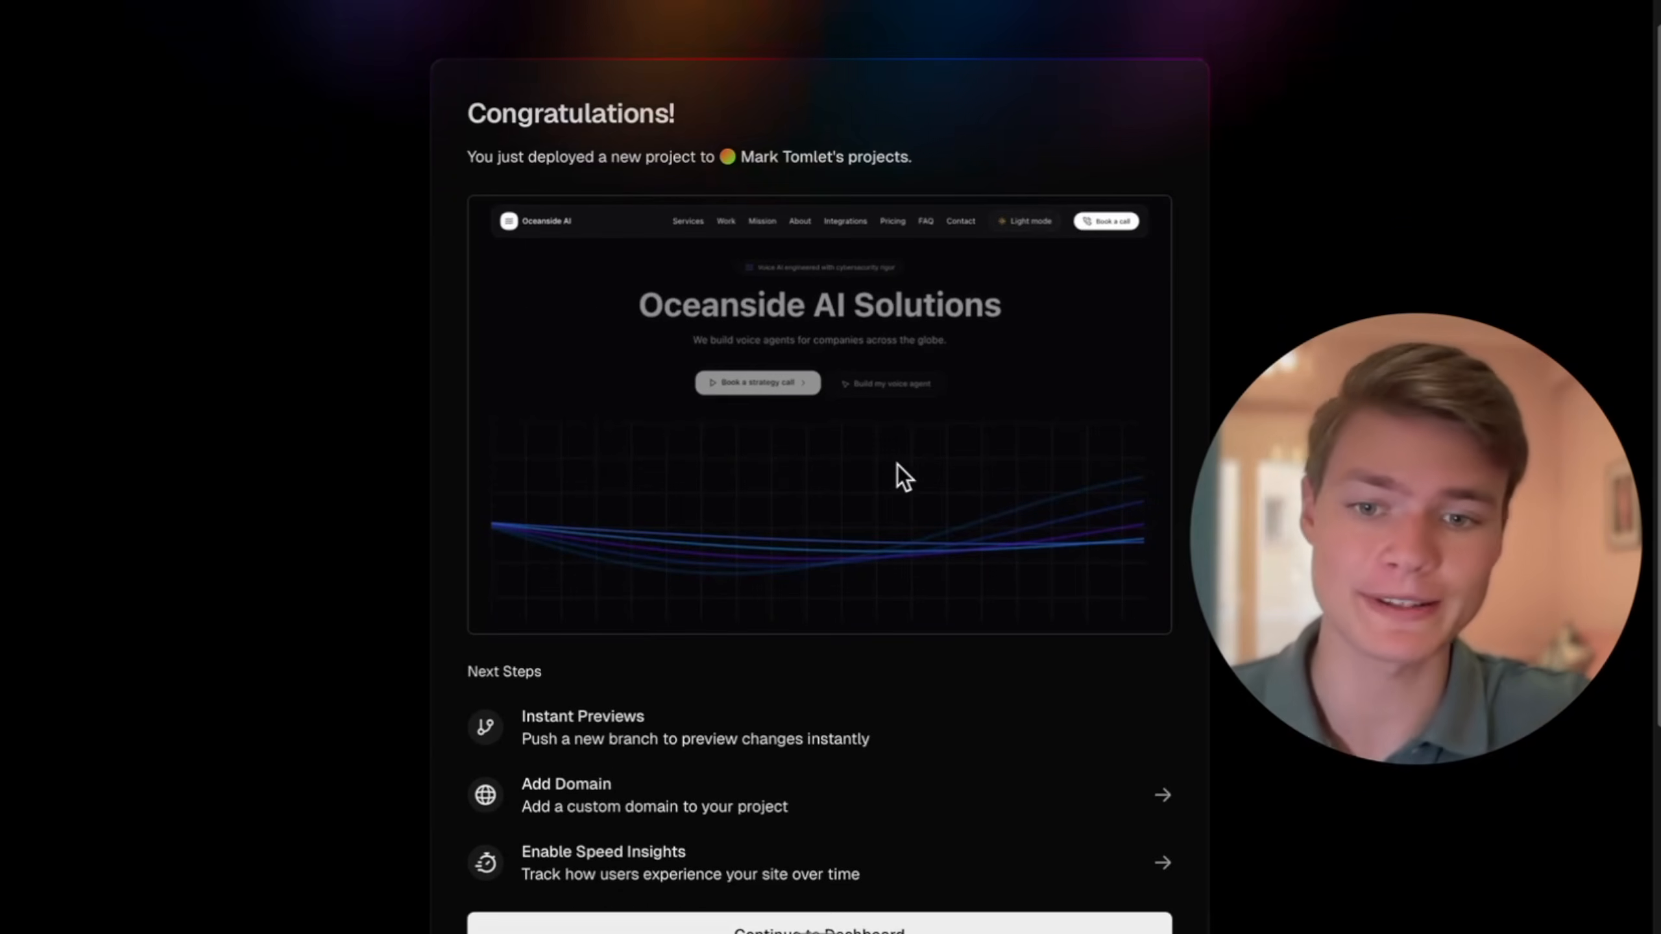
scroll(901, 475, down, 1)
click(860, 812)
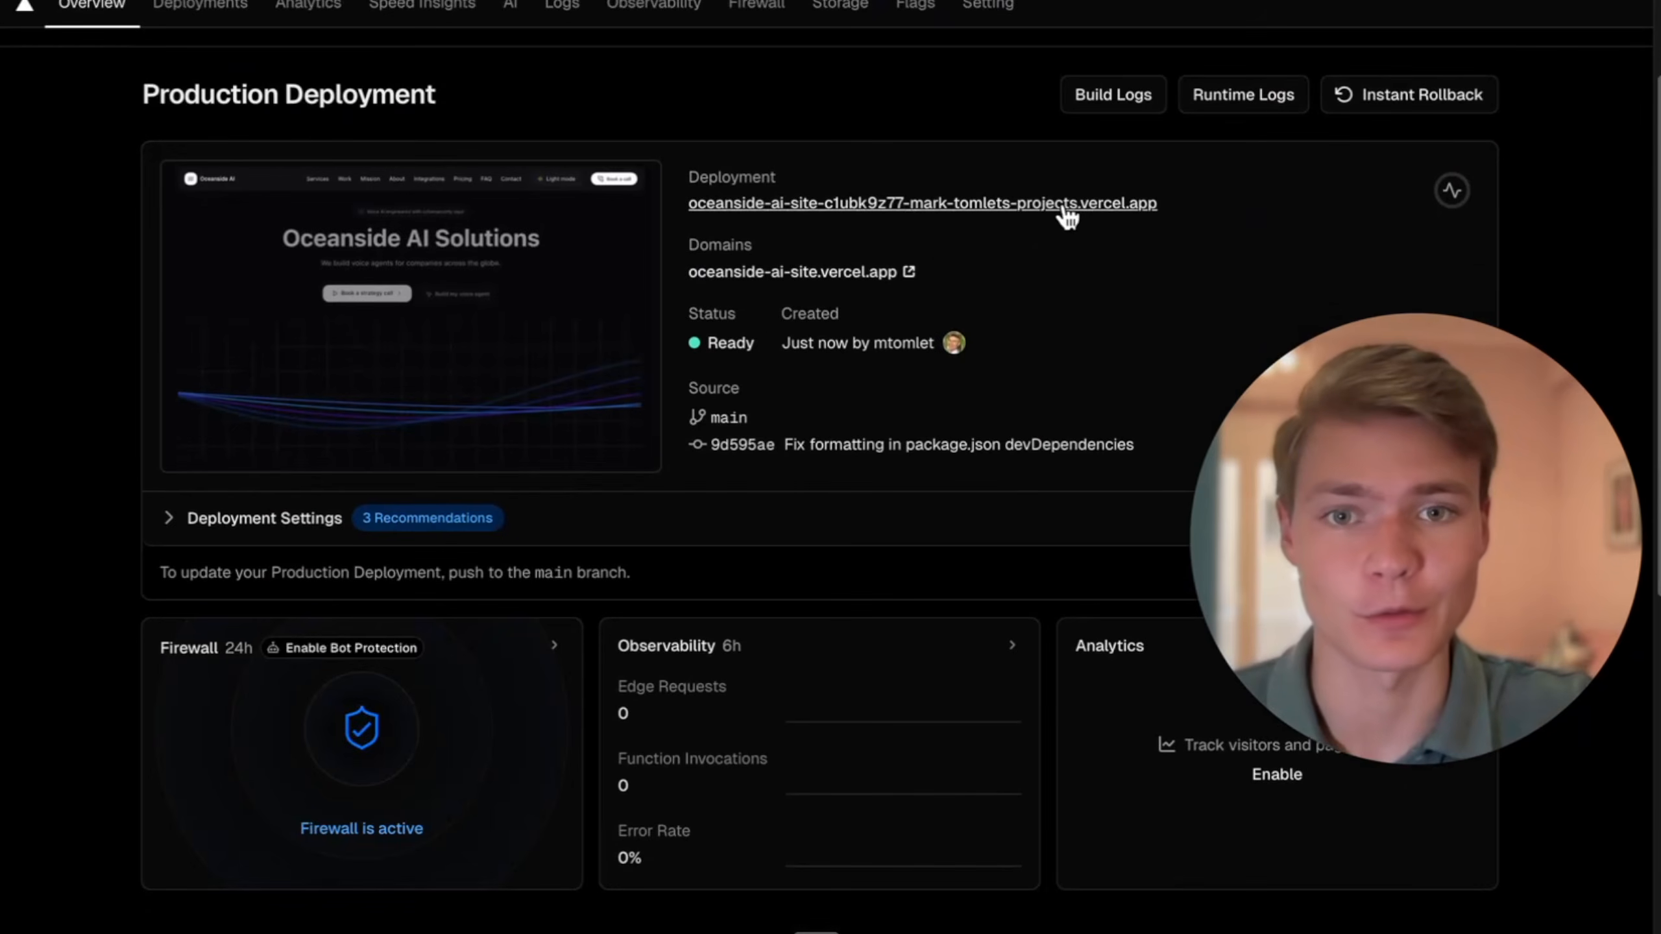
click(1066, 208)
scroll(1101, 278, down, 1)
click(1354, 136)
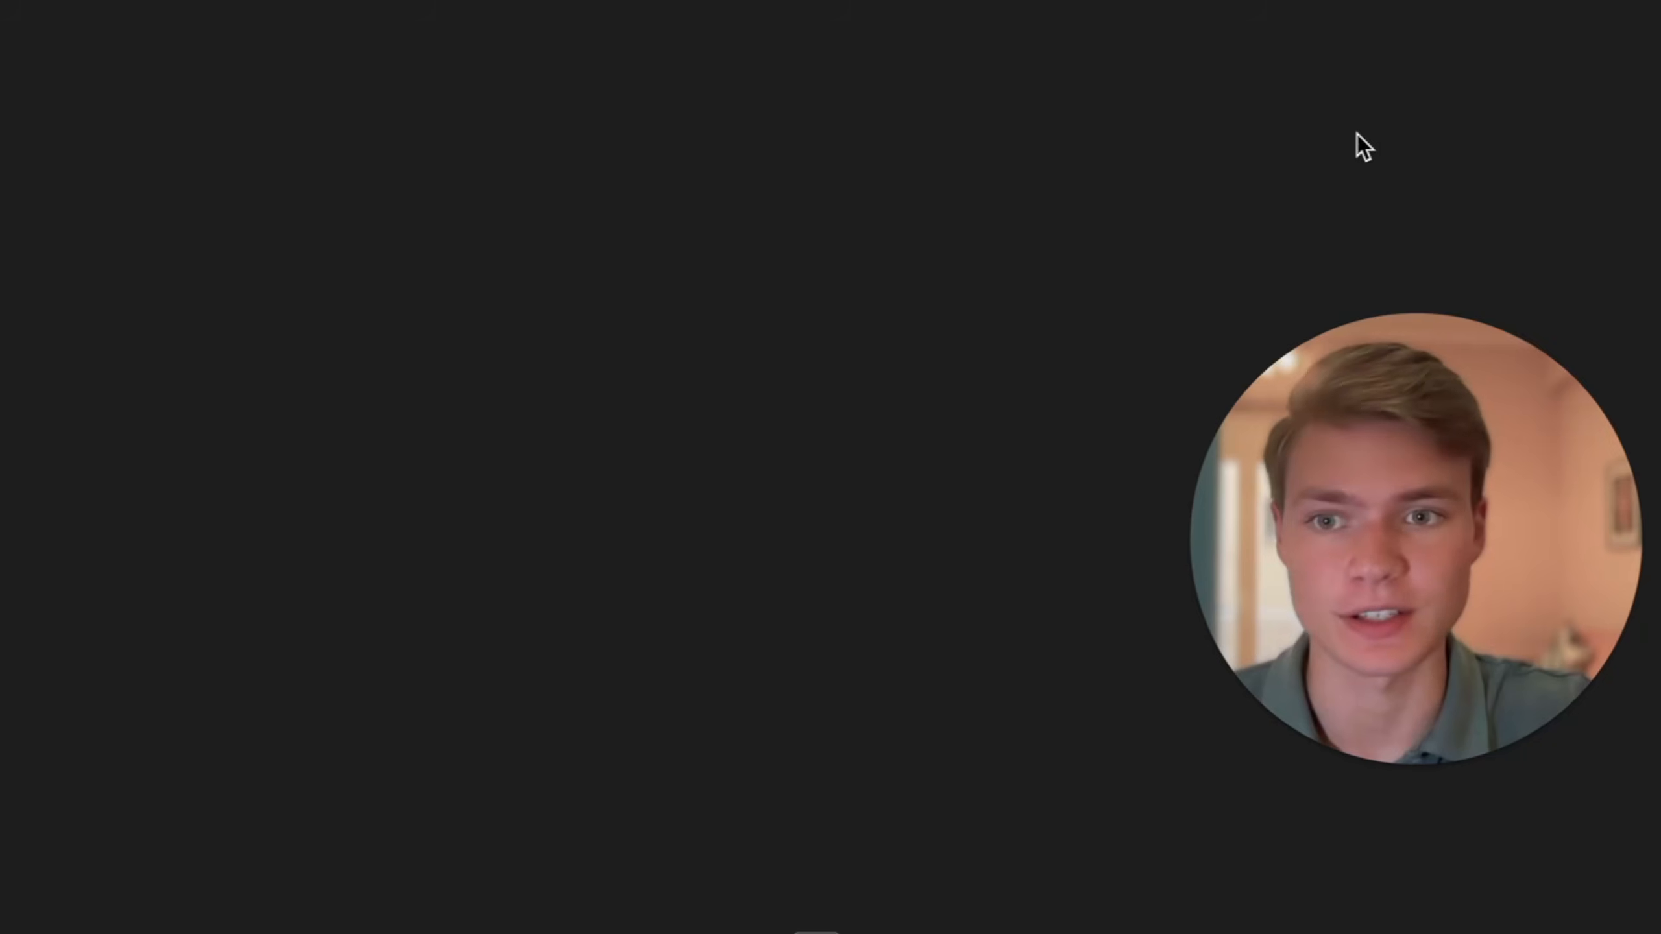
scroll(1141, 199, down, 5)
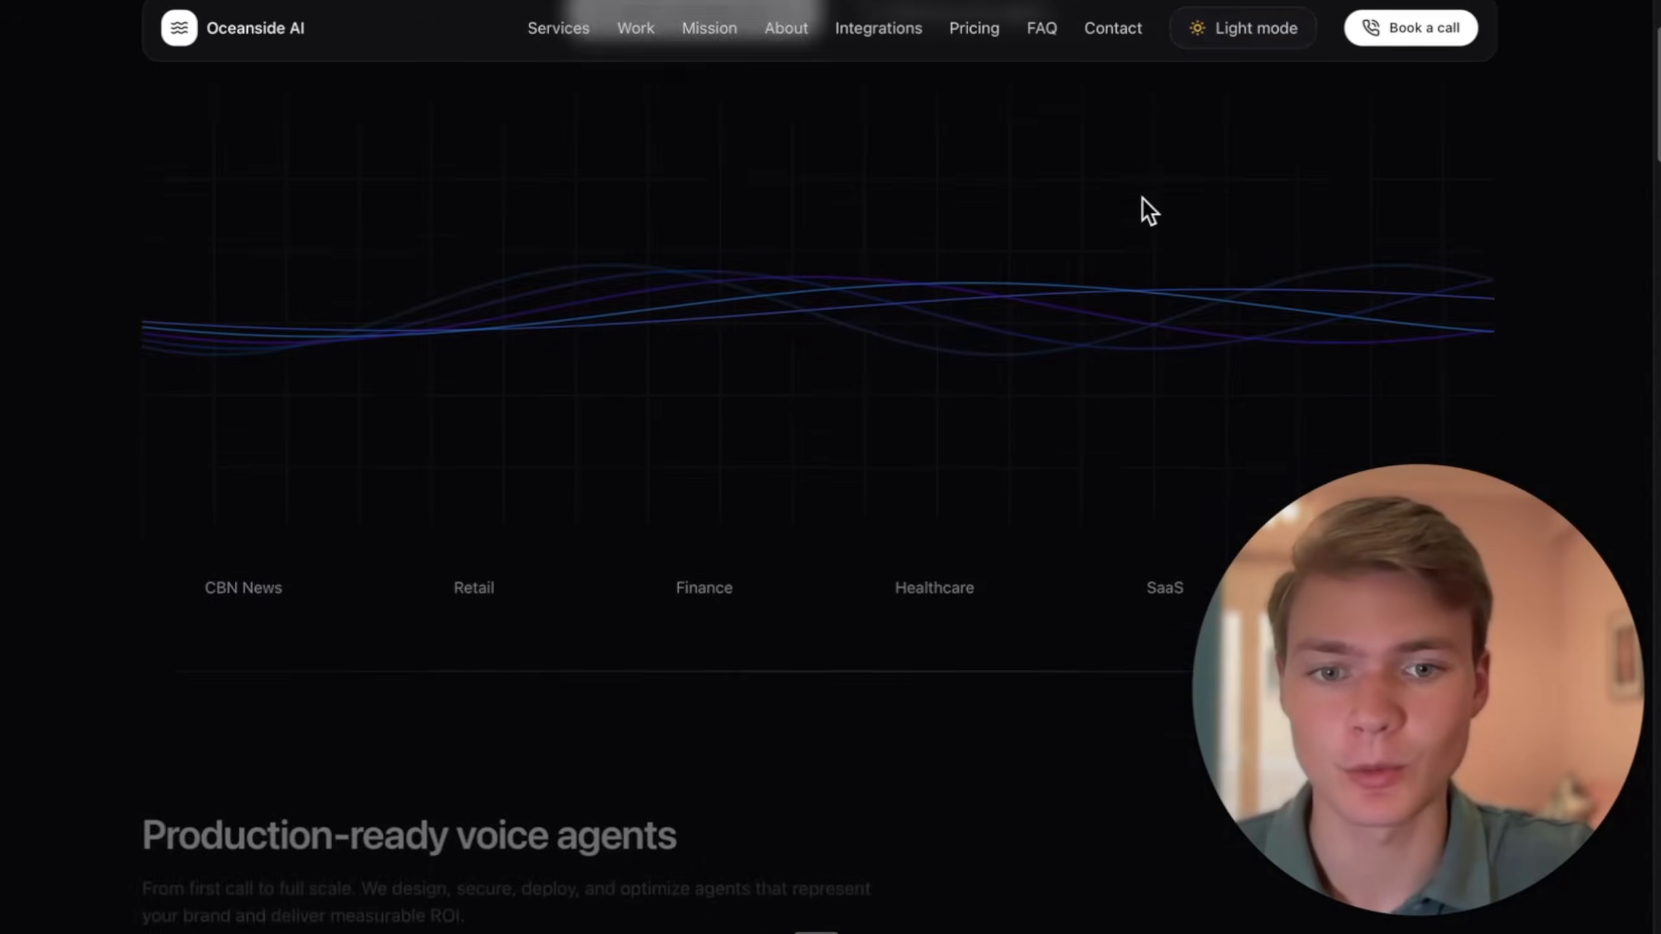
scroll(1142, 199, up, 5)
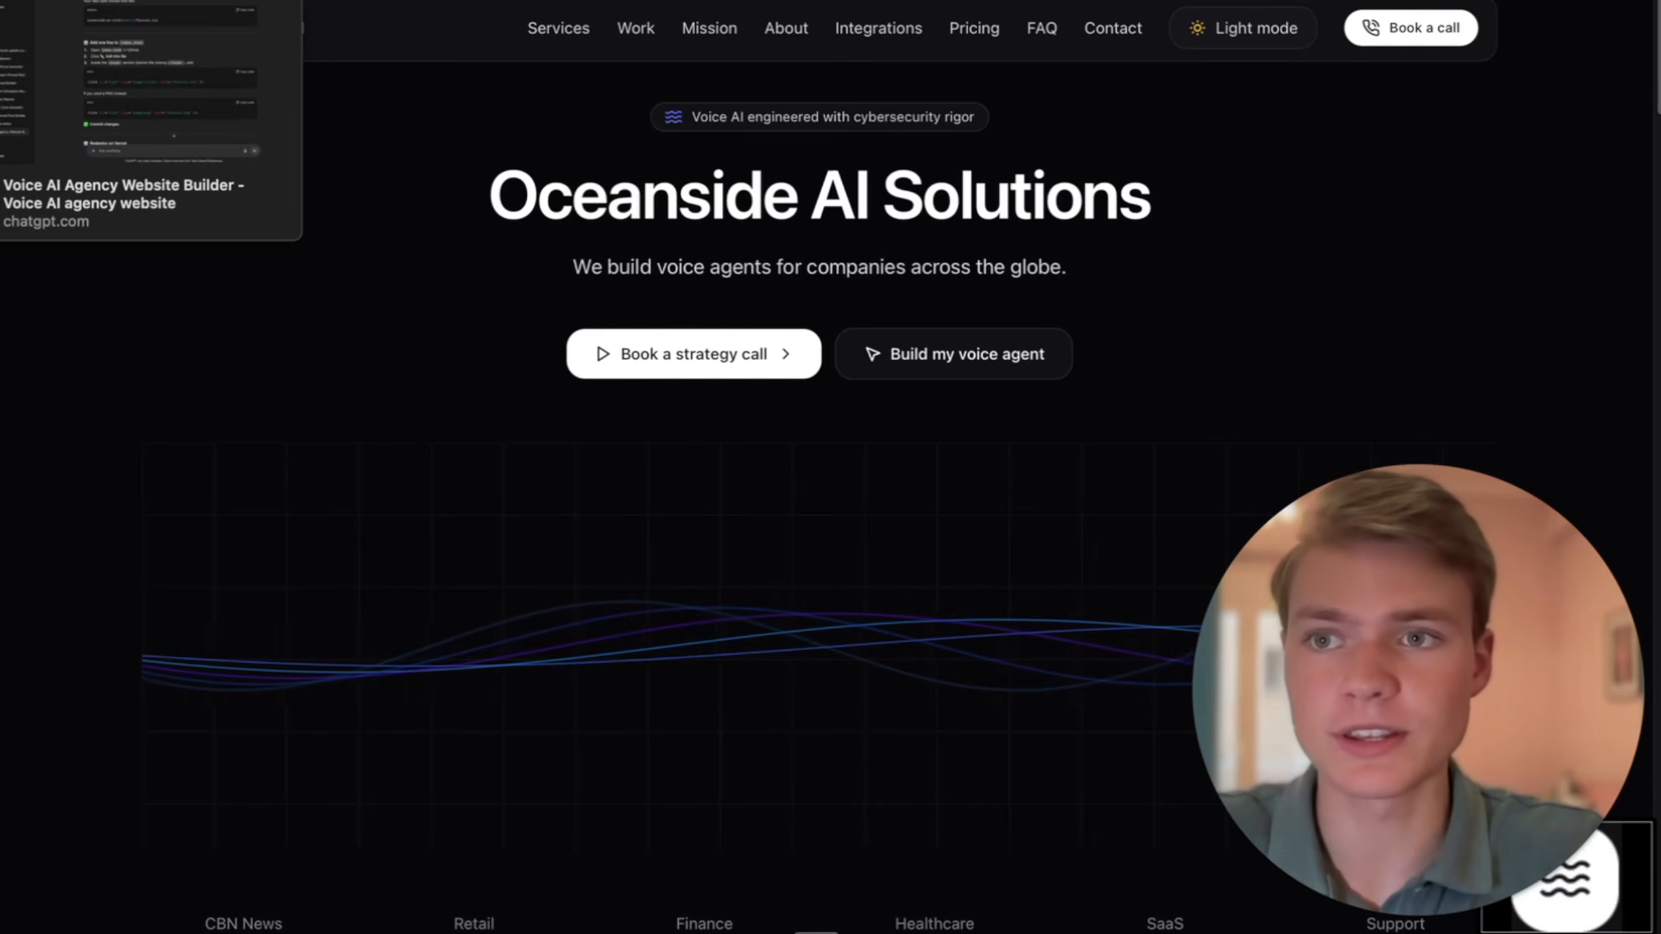
- Consult ChatGPT's favicon guide, and create a public folder in the GitHub repository holding a file named test
click(98, 1)
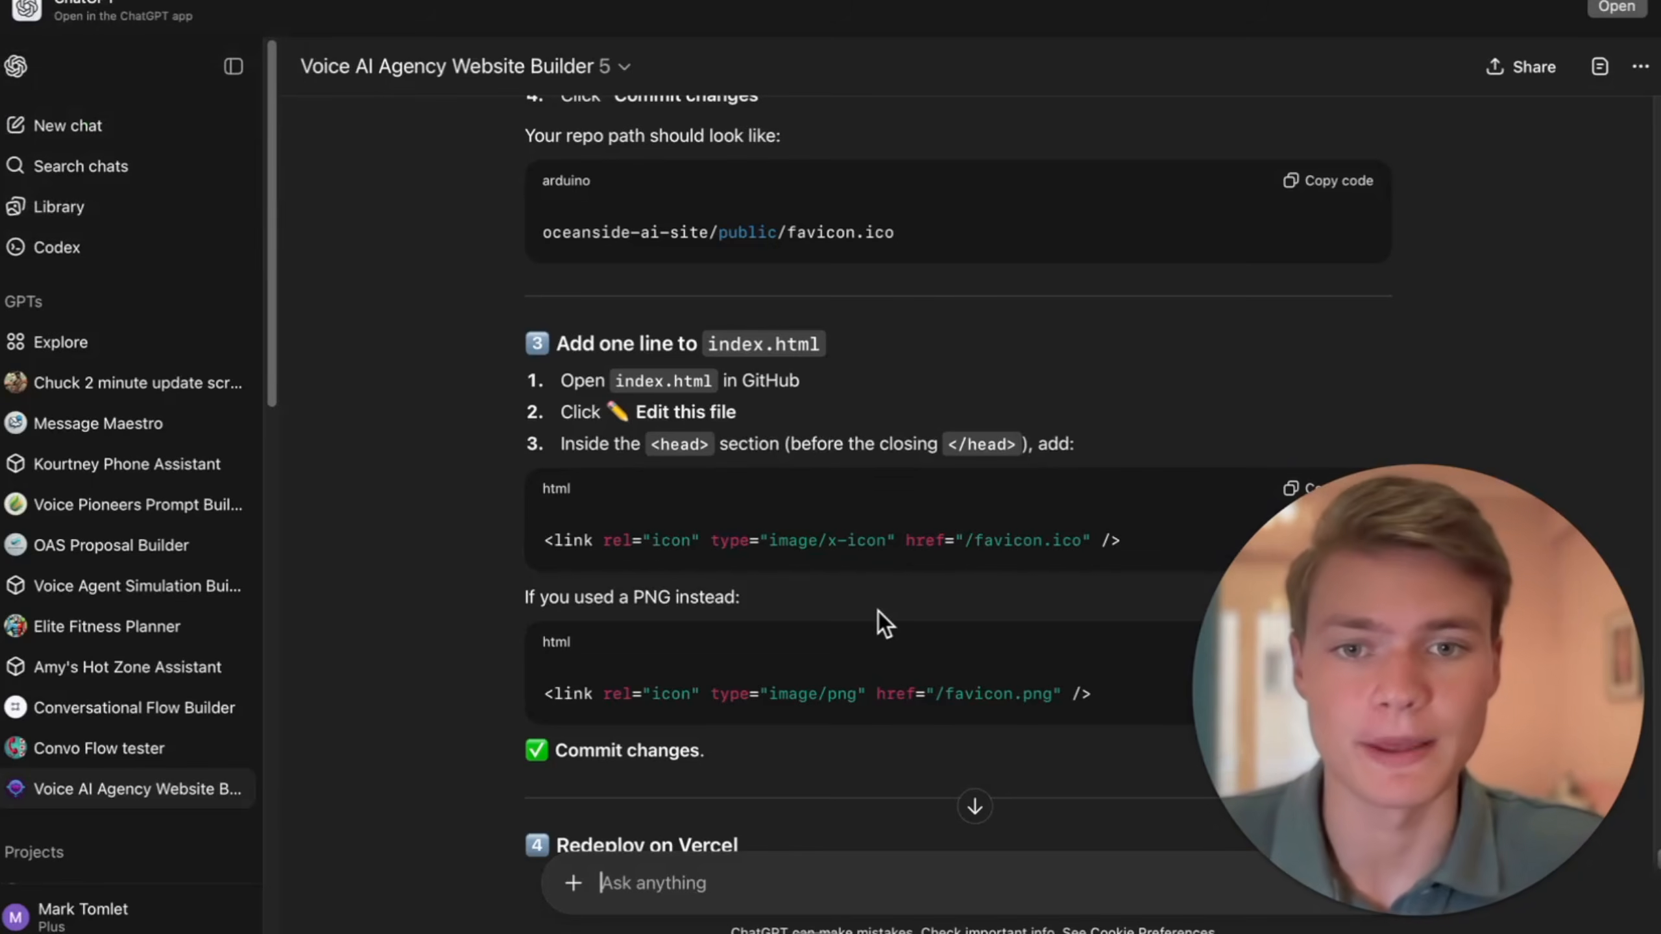
scroll(901, 533, up, 1)
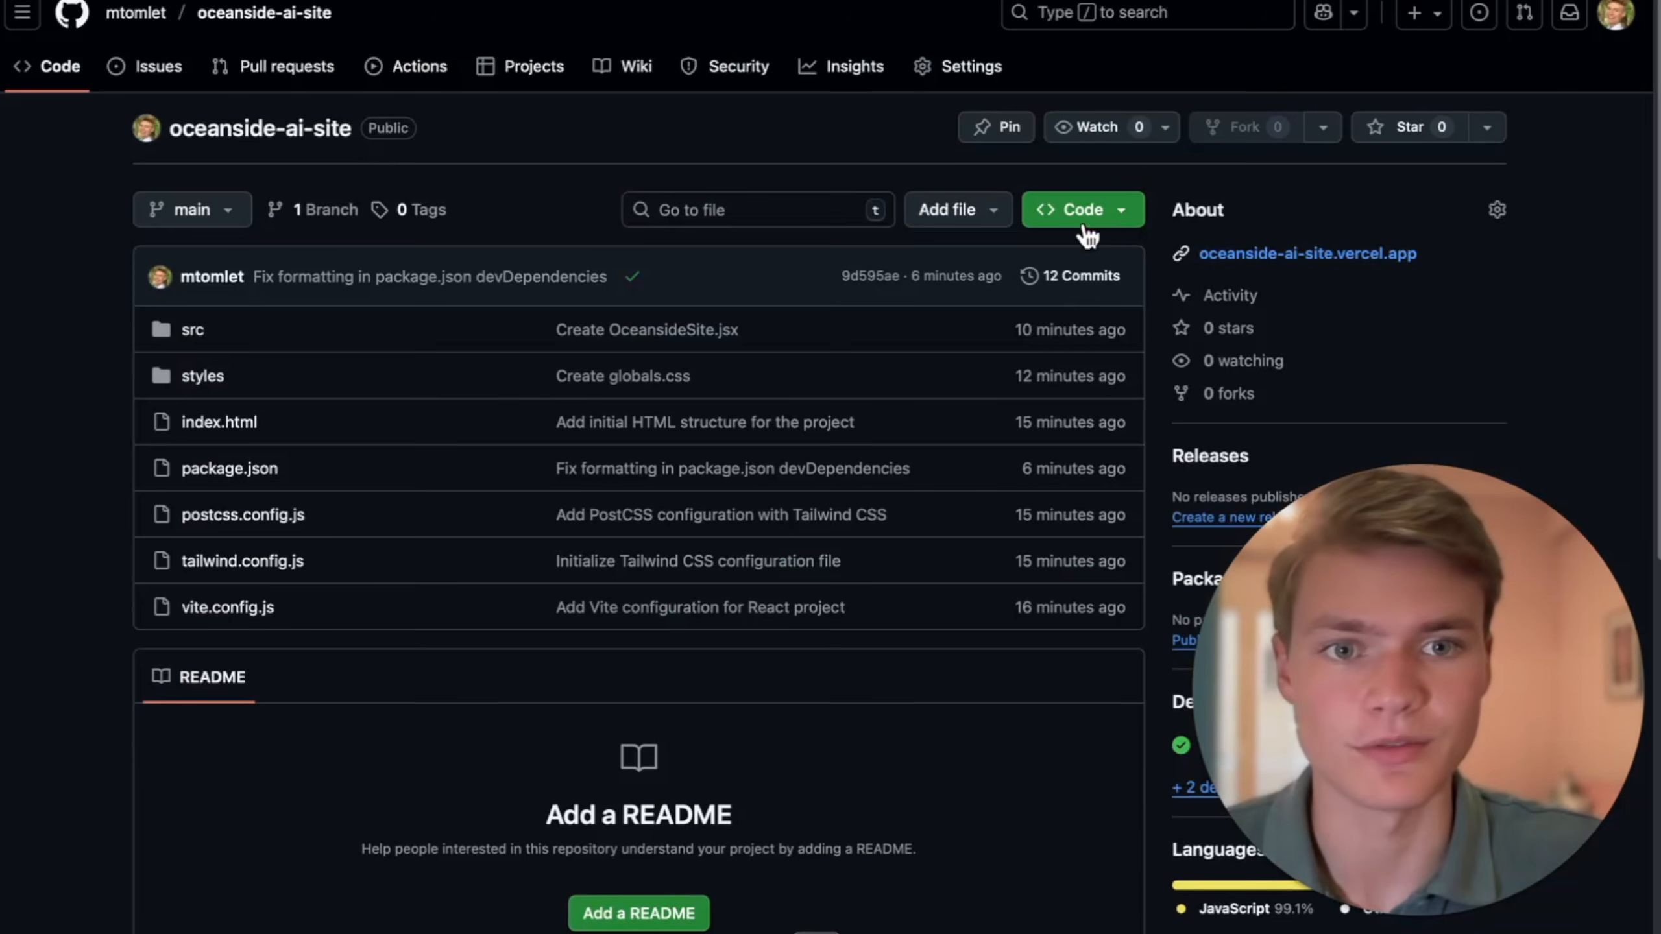
click(981, 209)
click(990, 262)
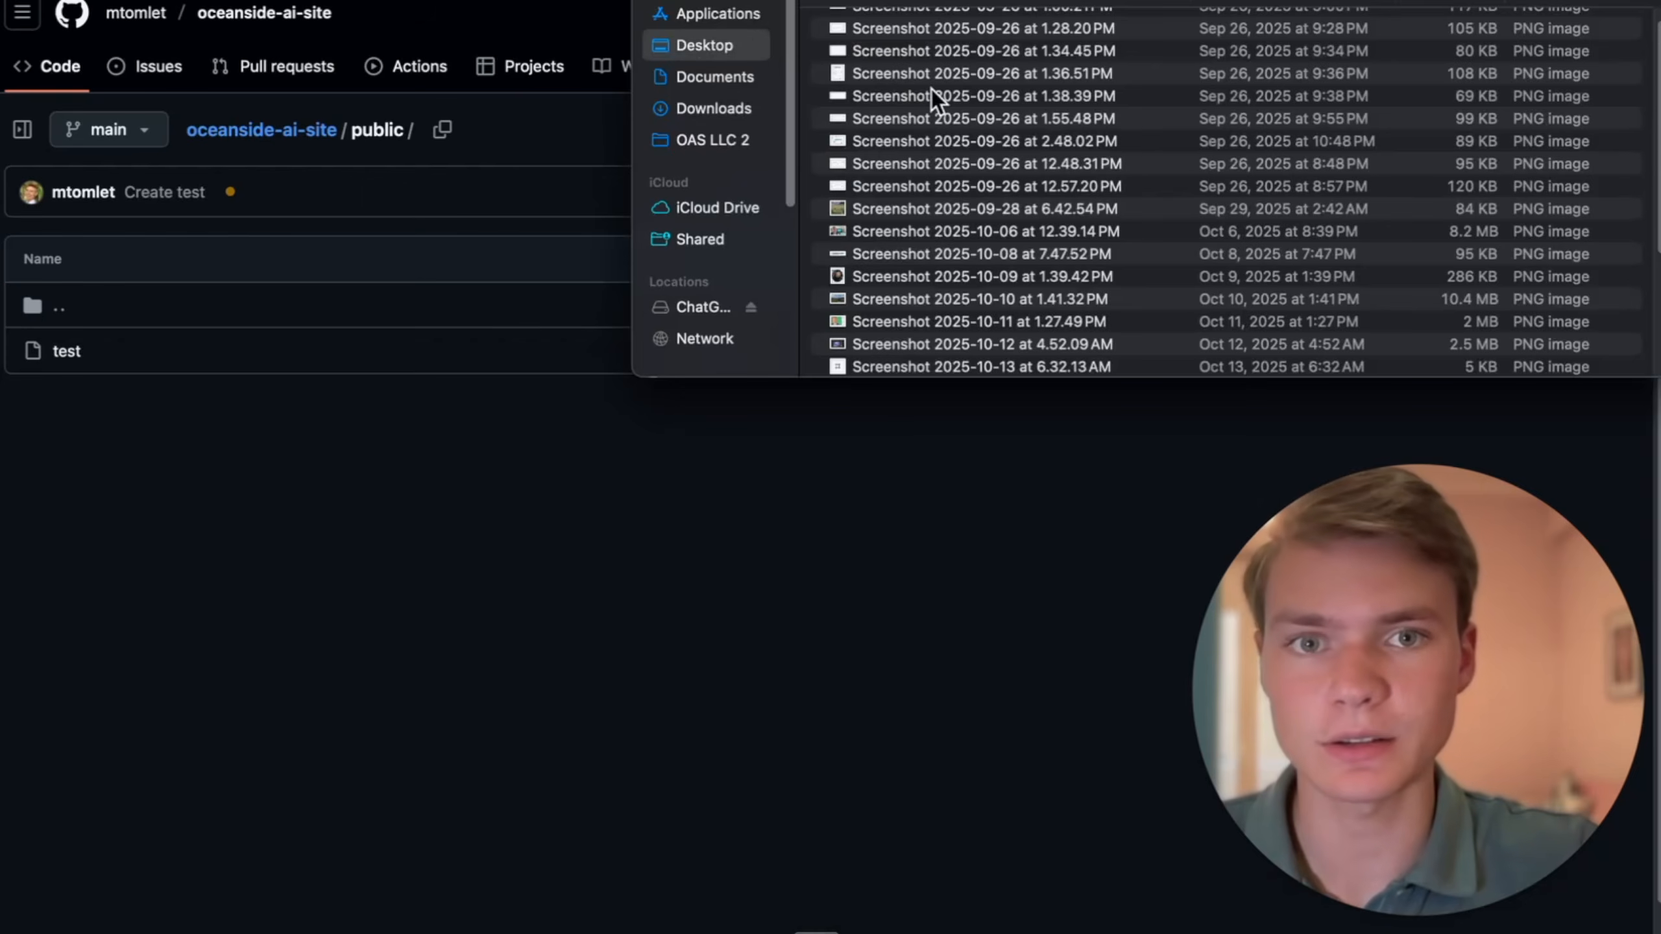
scroll(932, 88, up, 1)
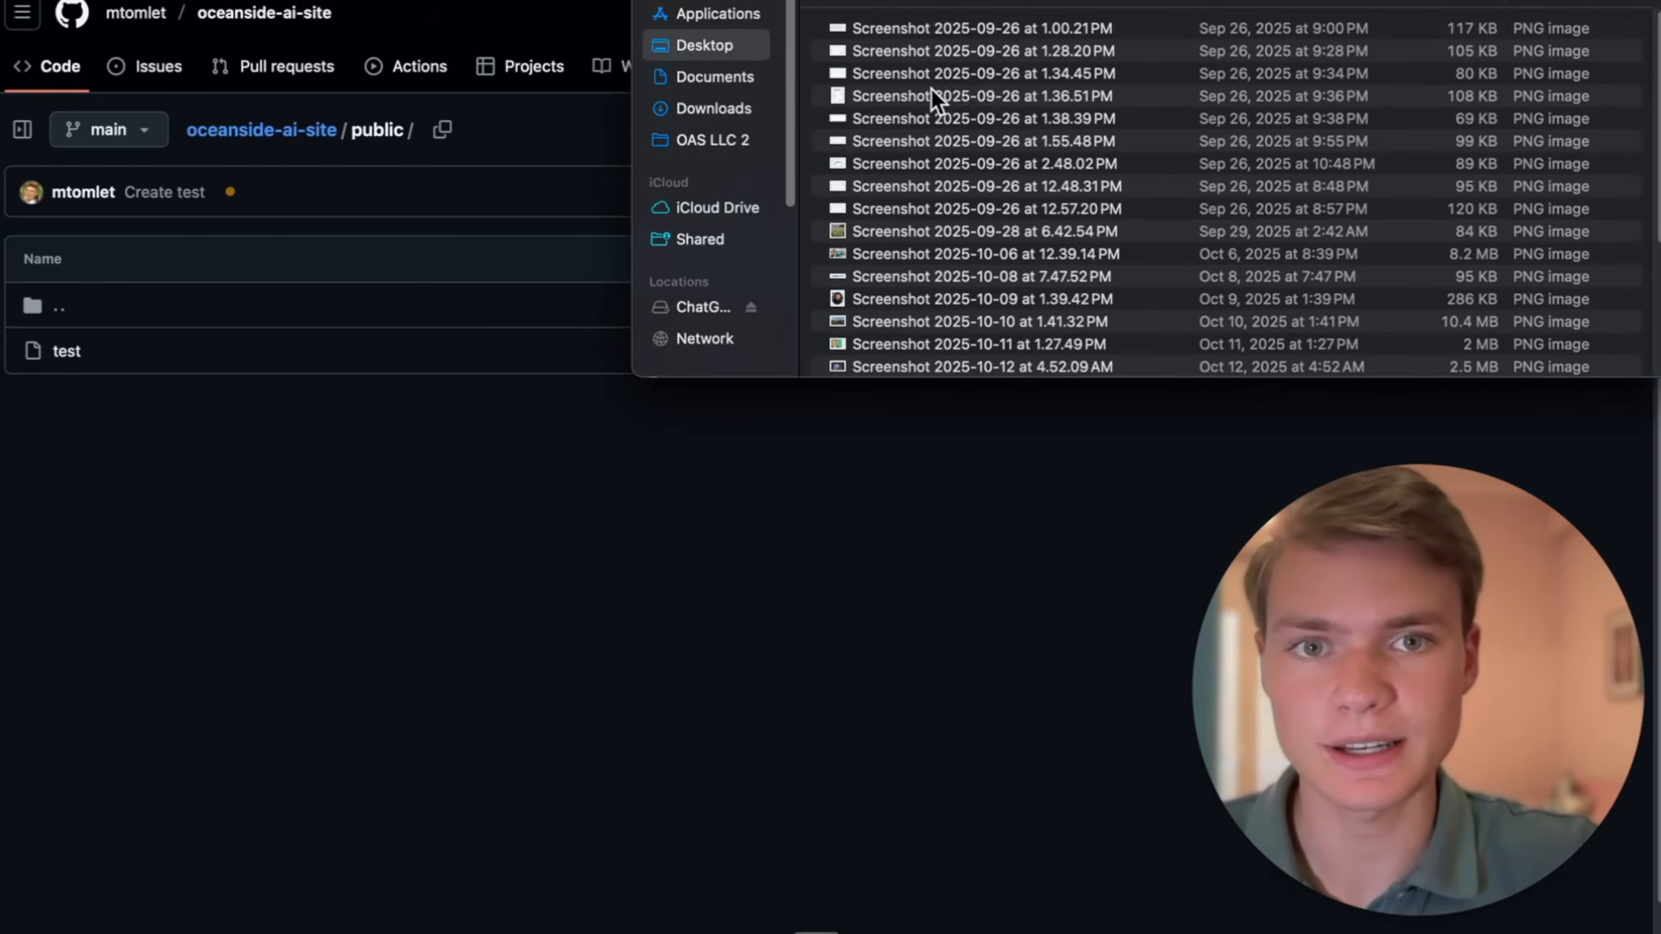
- Rename the logo screenshot on the Desktop to favicon and upload it to the repository's public folder
click(961, 24)
text(favicon.png)
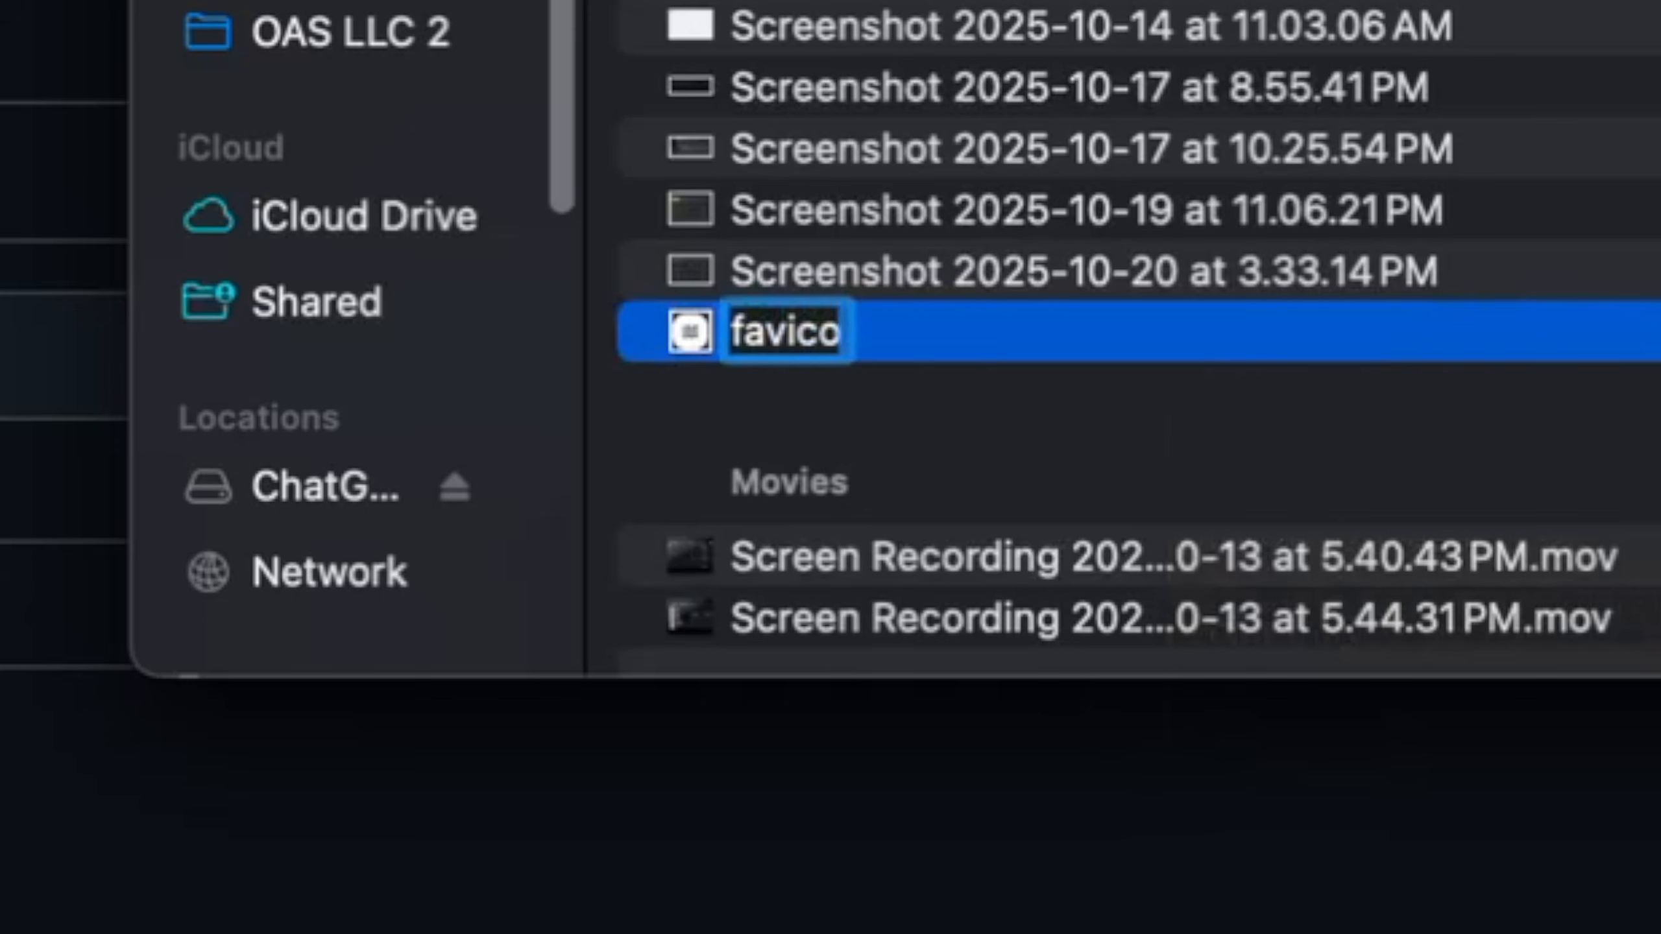
key(Return)
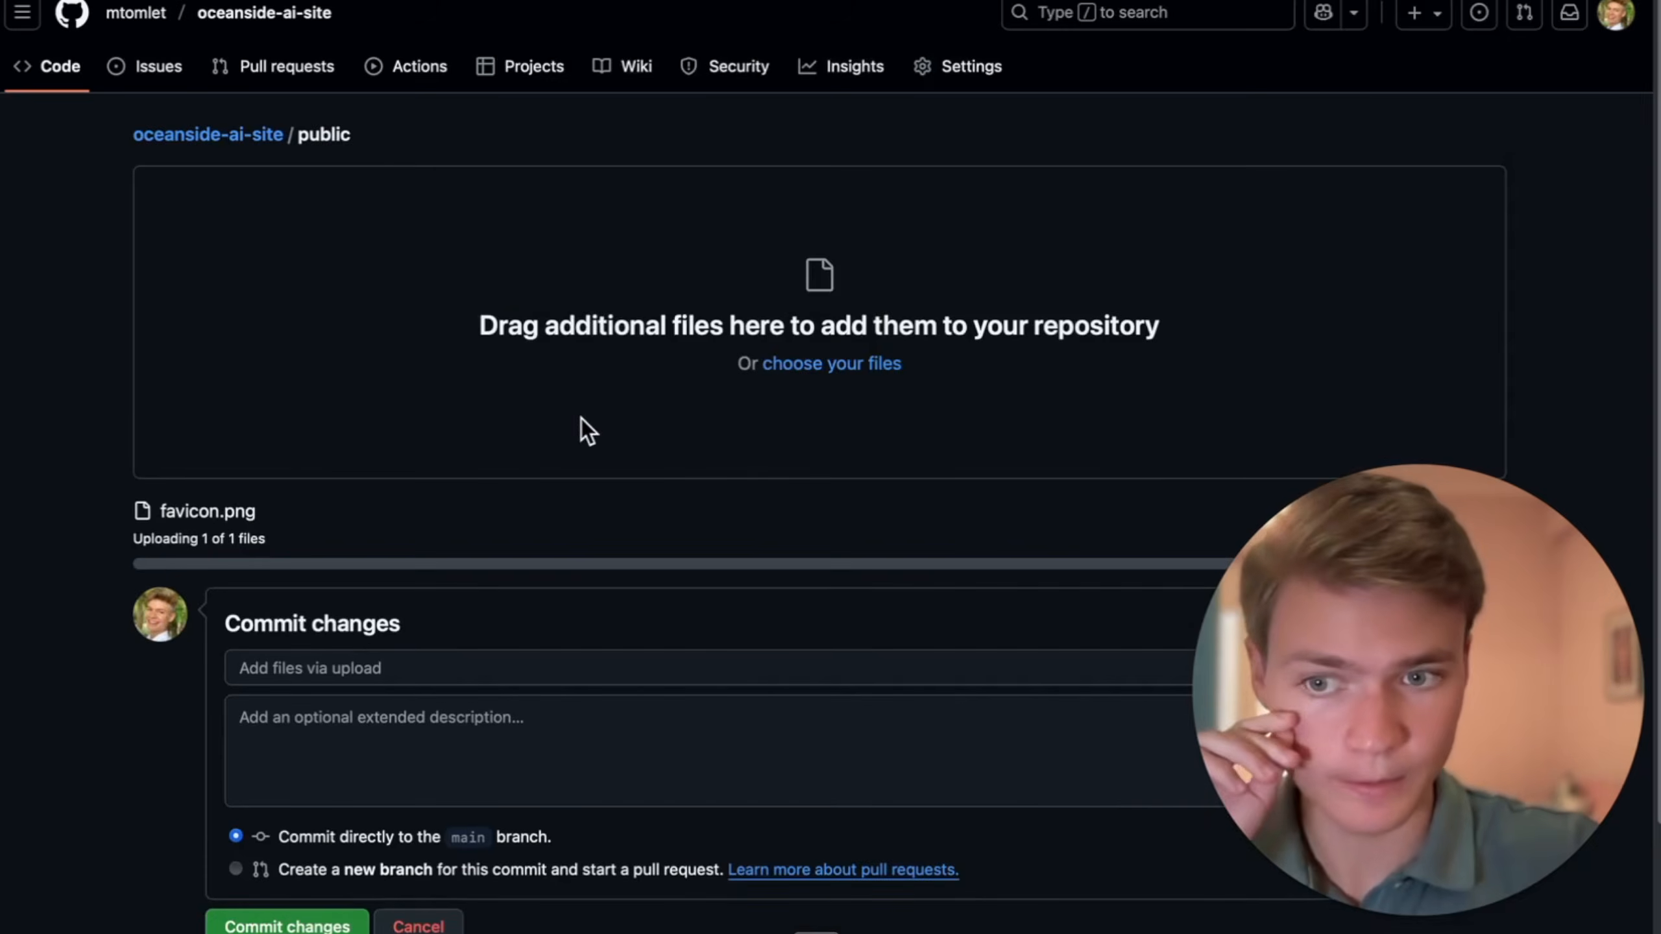
scroll(755, 545, down, 2)
click(285, 805)
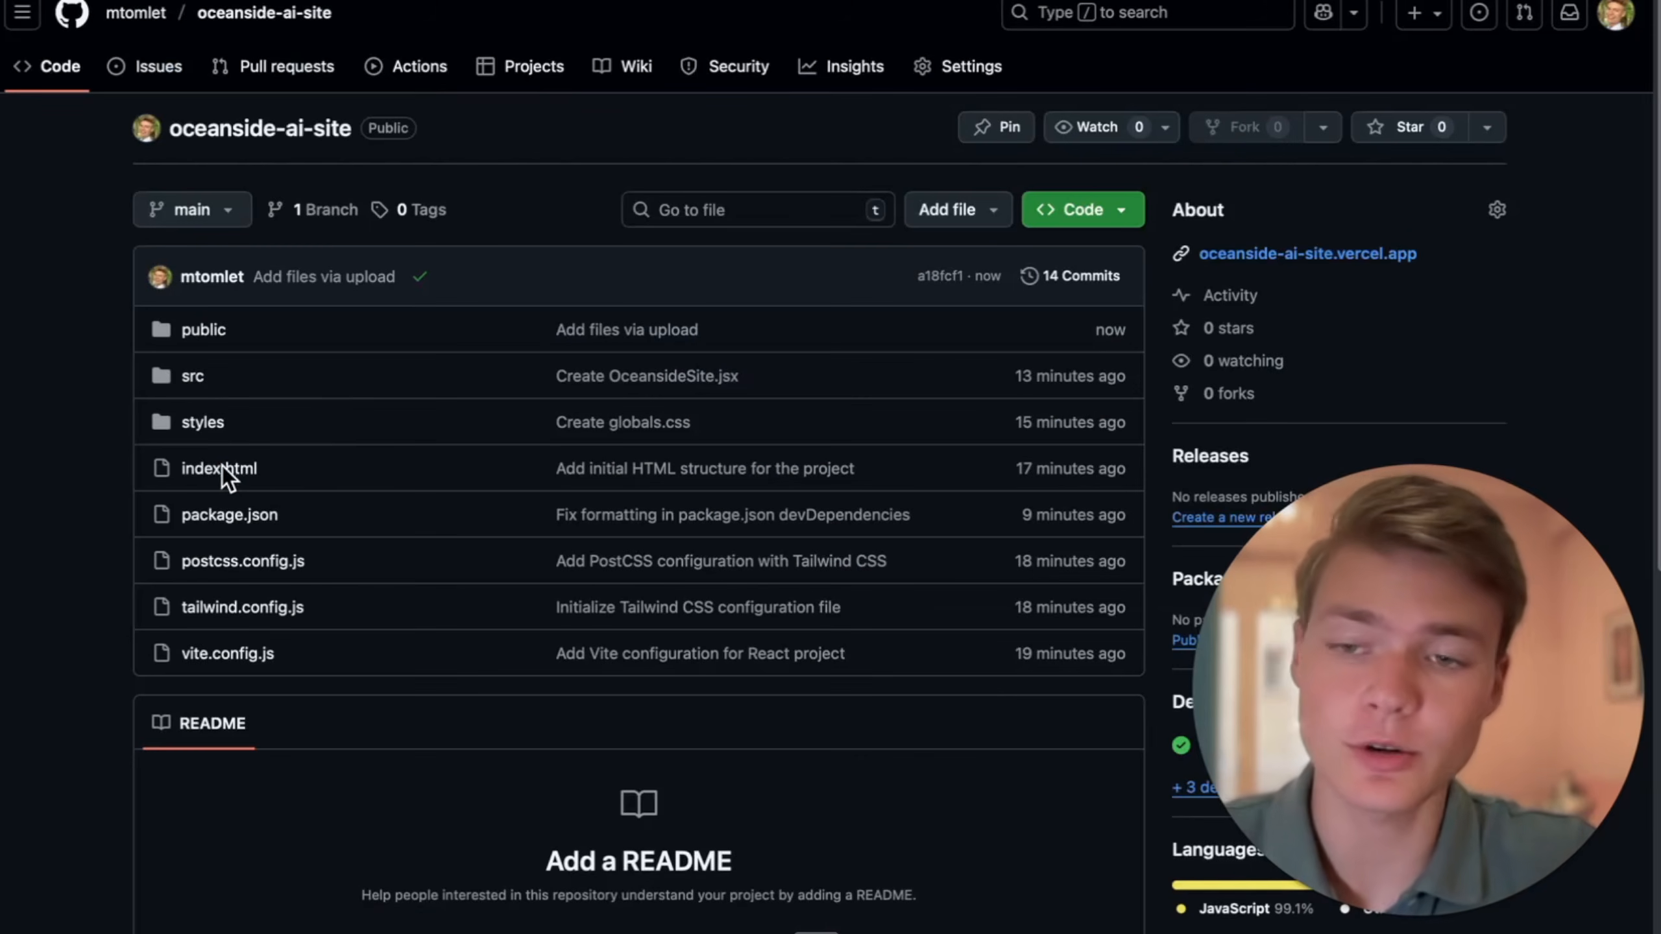
- Edit index.html and paste the favicon link tag on a new line below the title in the head section
click(418, 483)
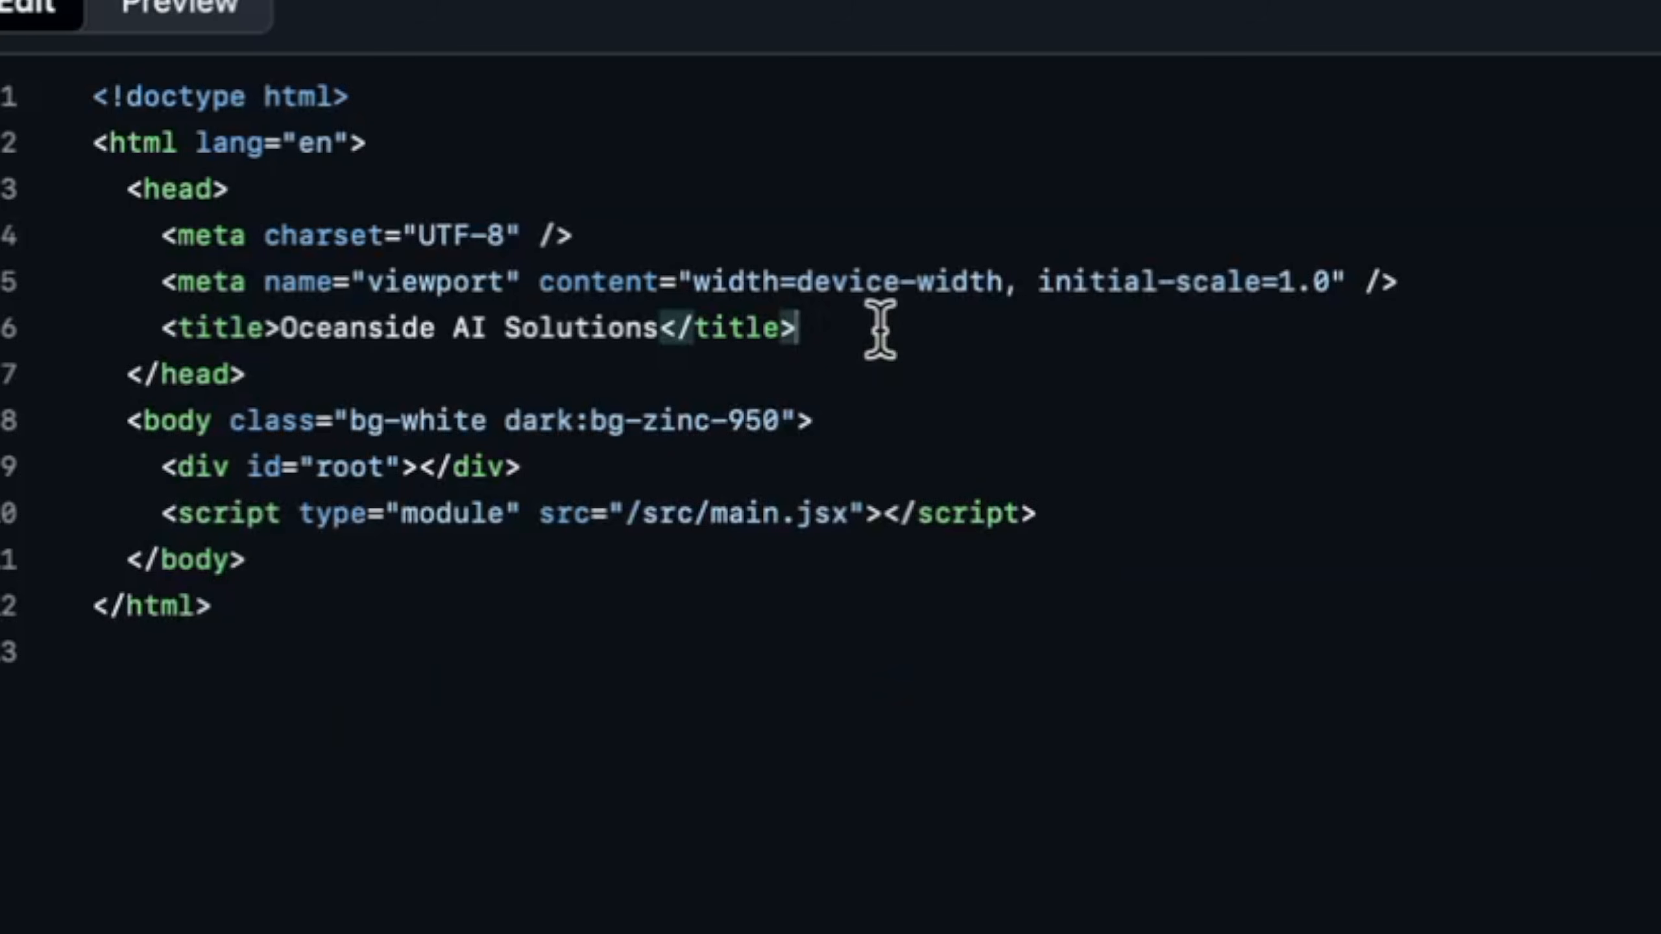
click(879, 326)
key(Return)
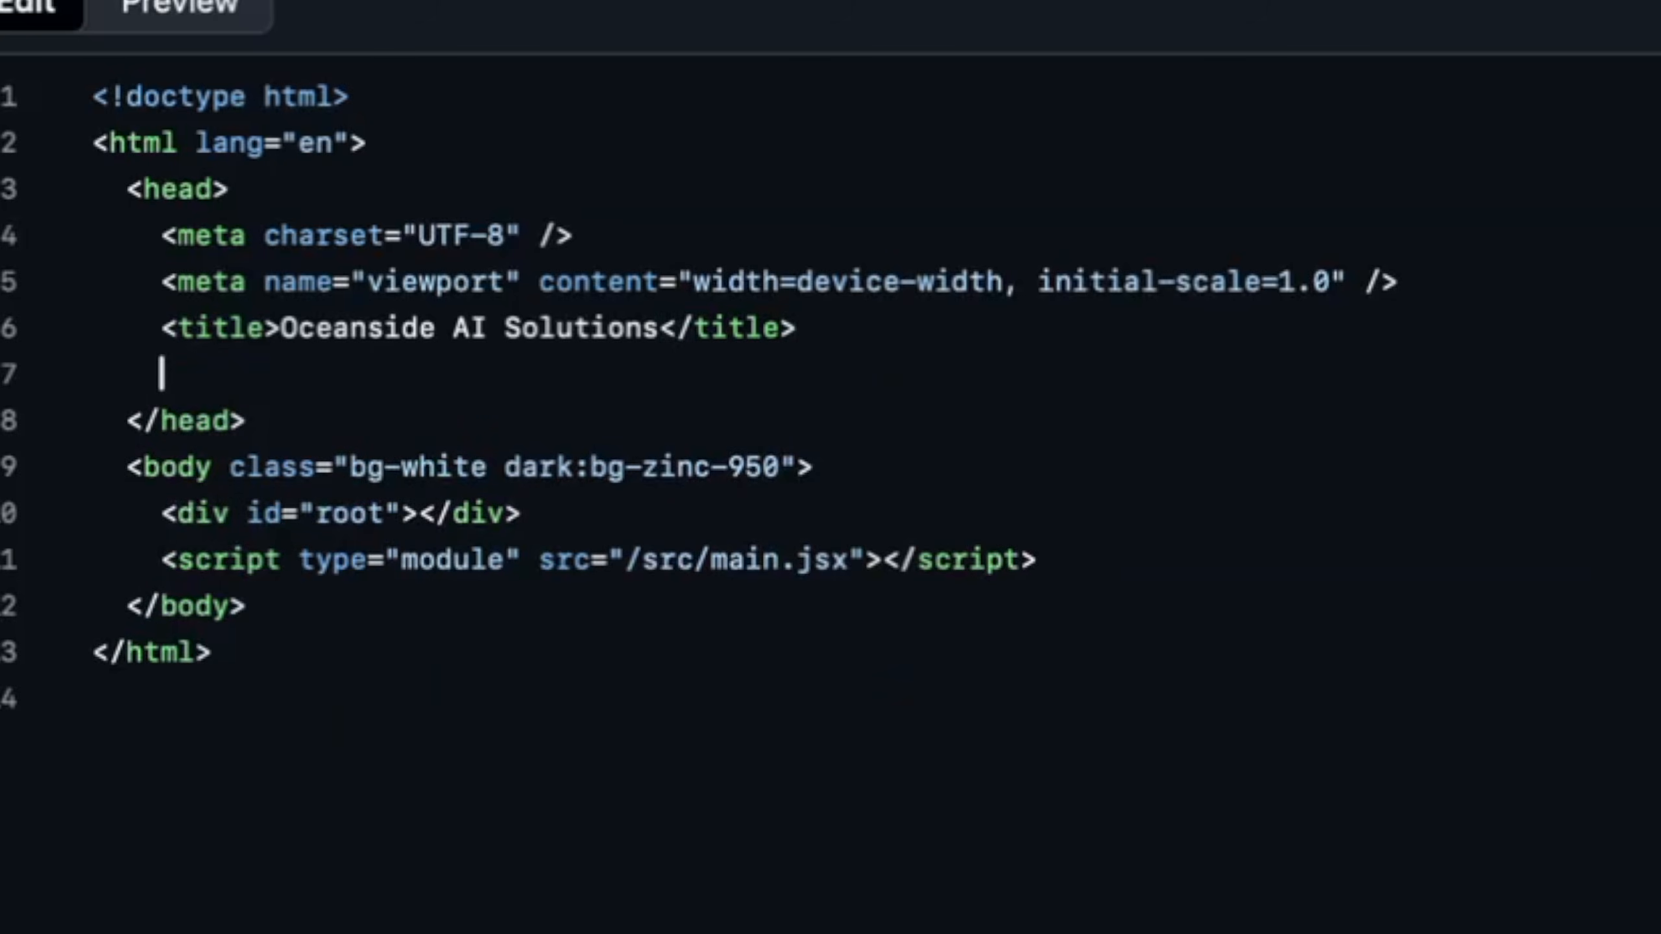
text(<link rel="icon" type="image/png" href="/favicon.png" />)
key(BackSpace)
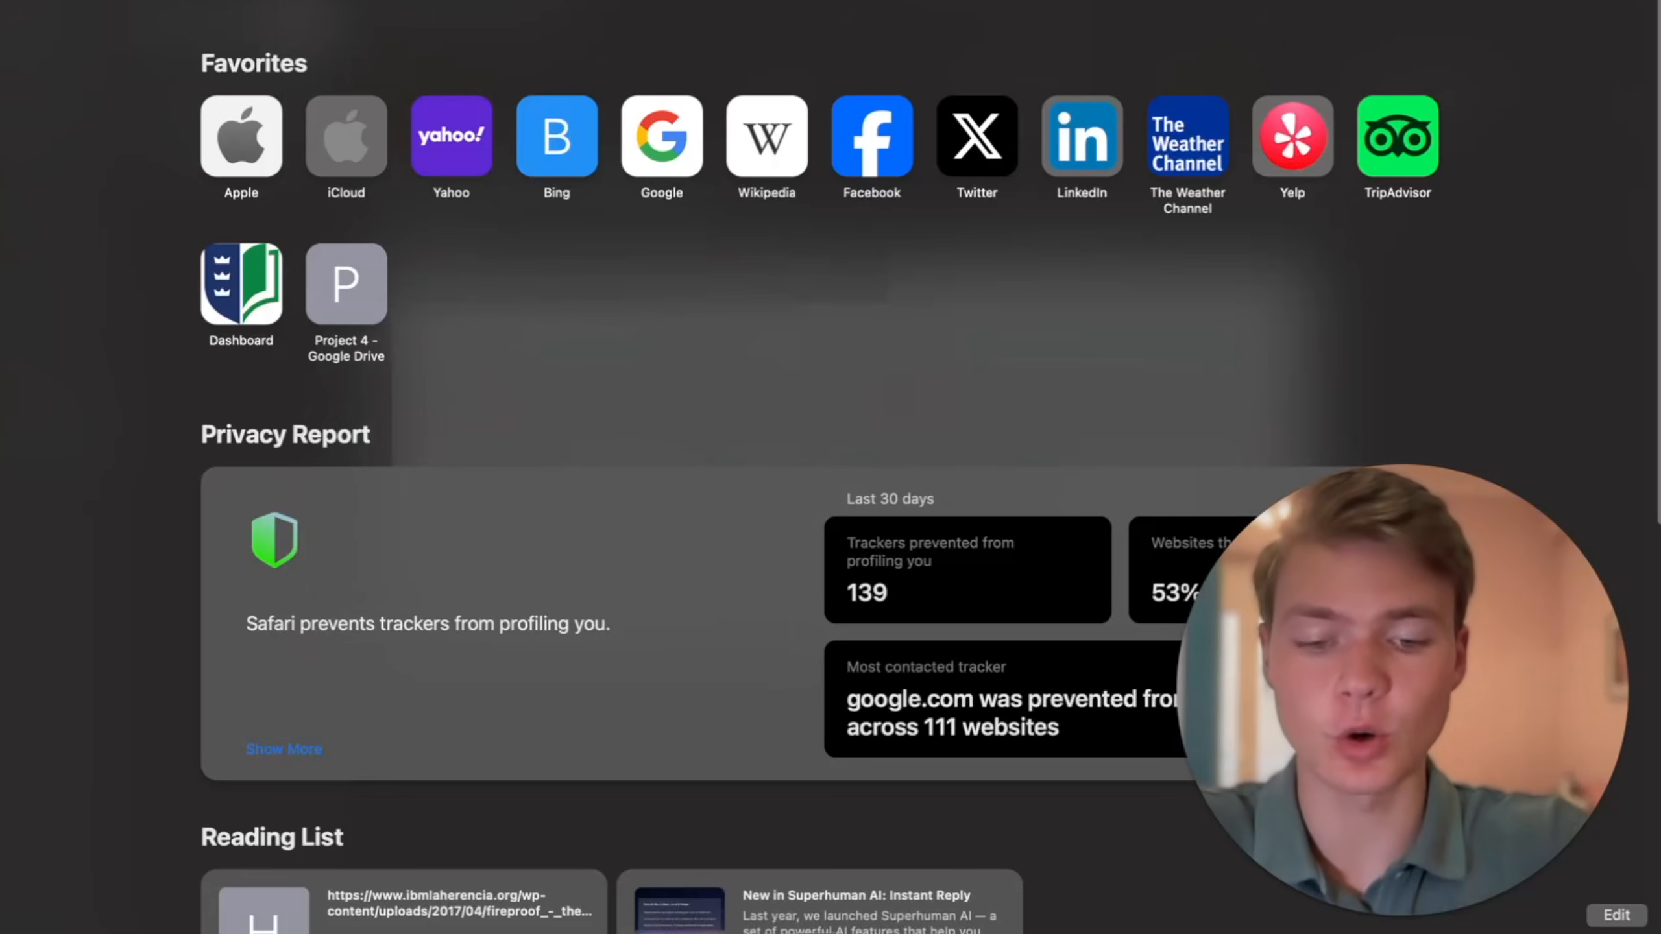
- Open the Namecheap website and look over its domain registration page
text(name)
key(Return)
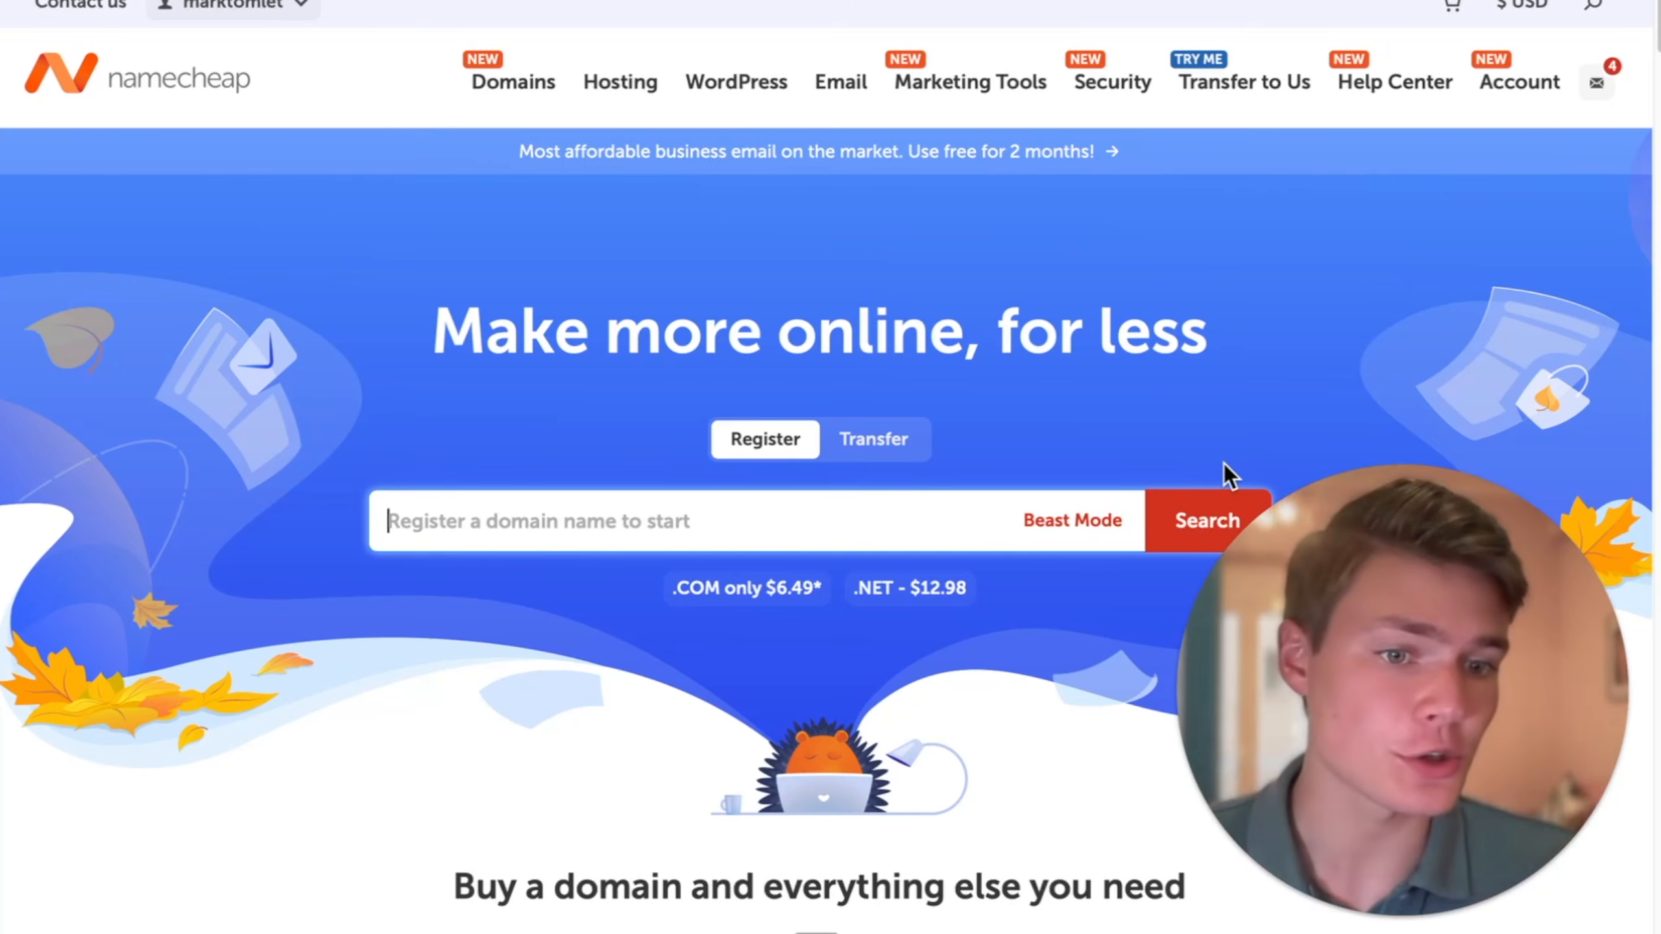
scroll(1046, 579, down, 1)
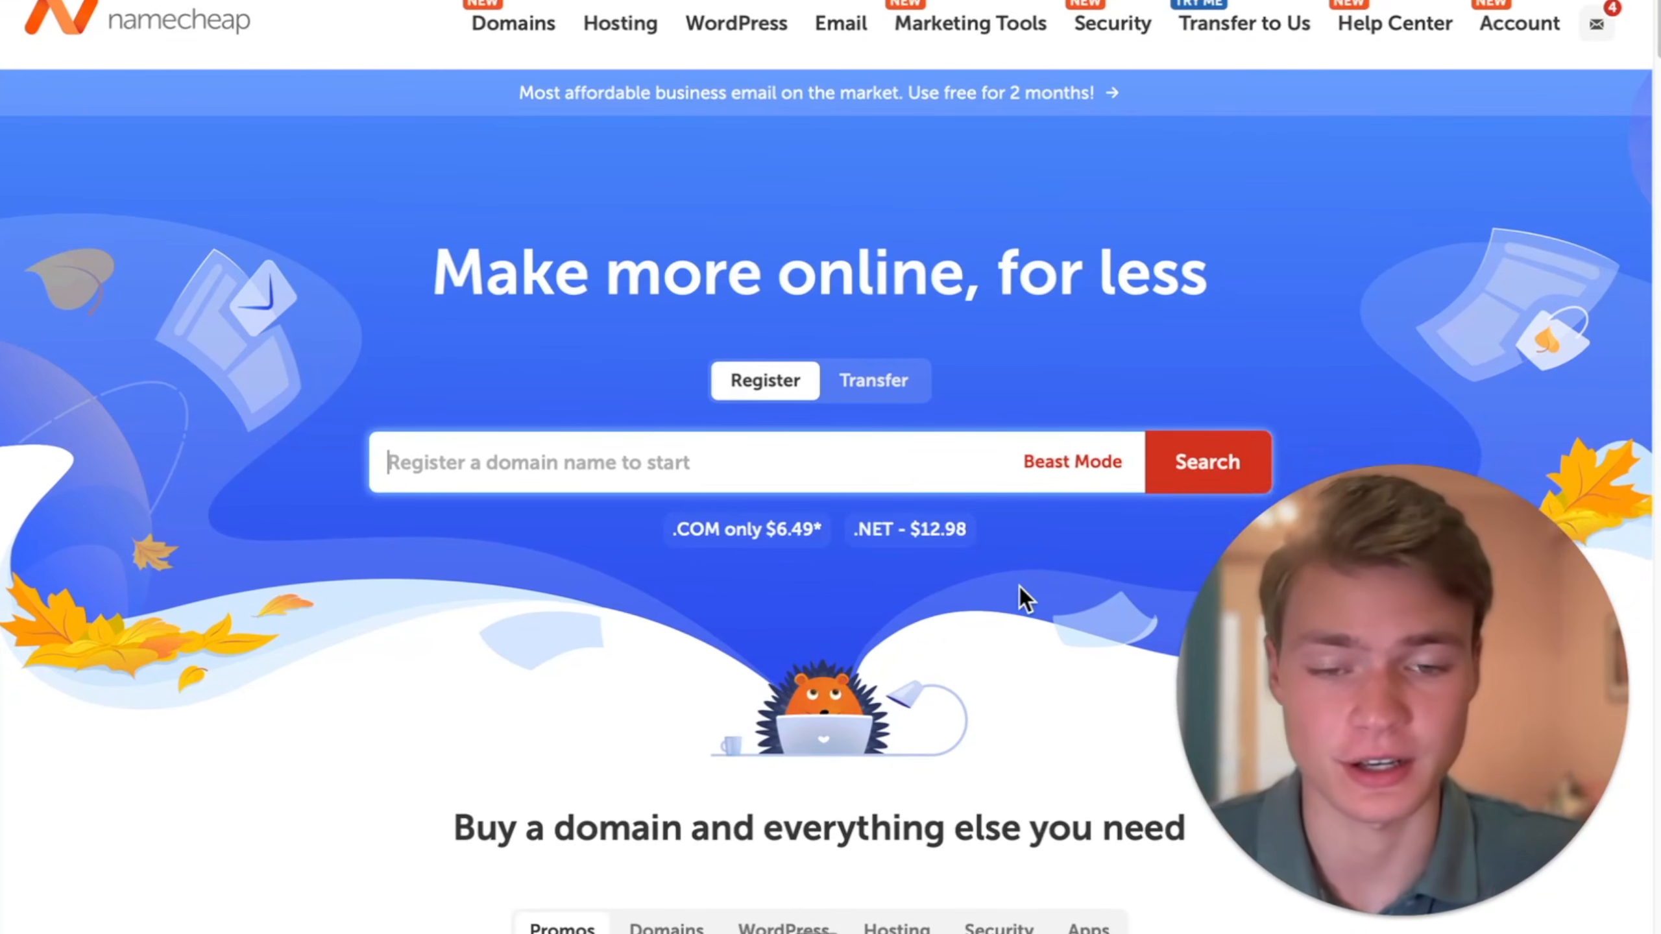
scroll(1020, 587, down, 1)
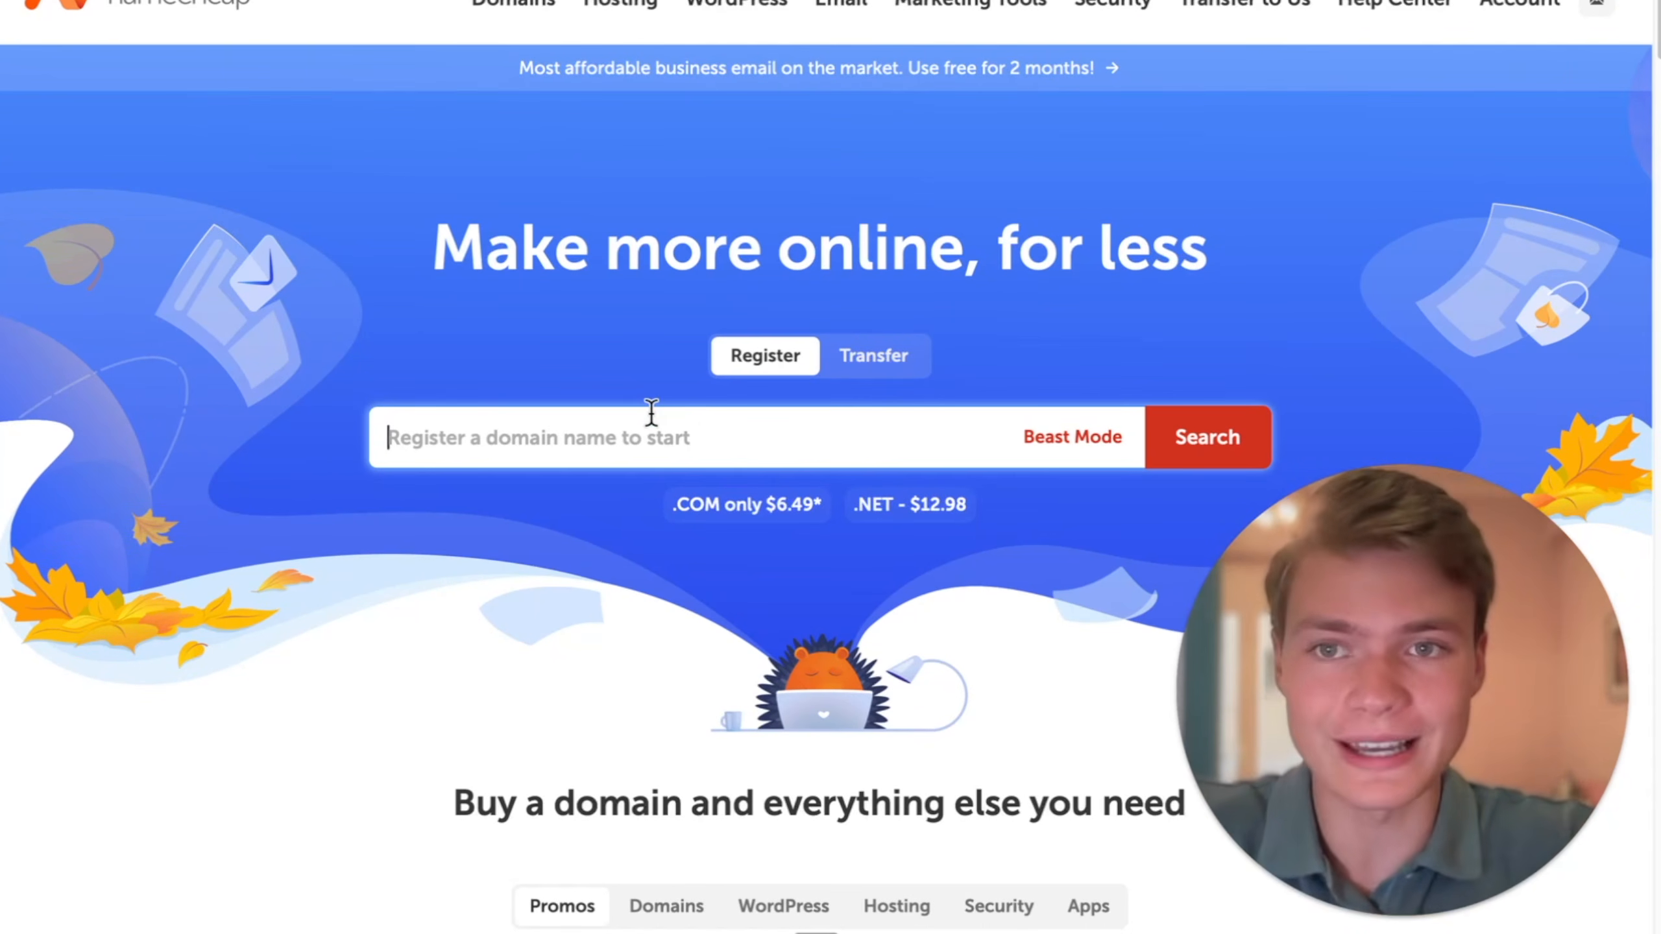
scroll(651, 412, up, 1)
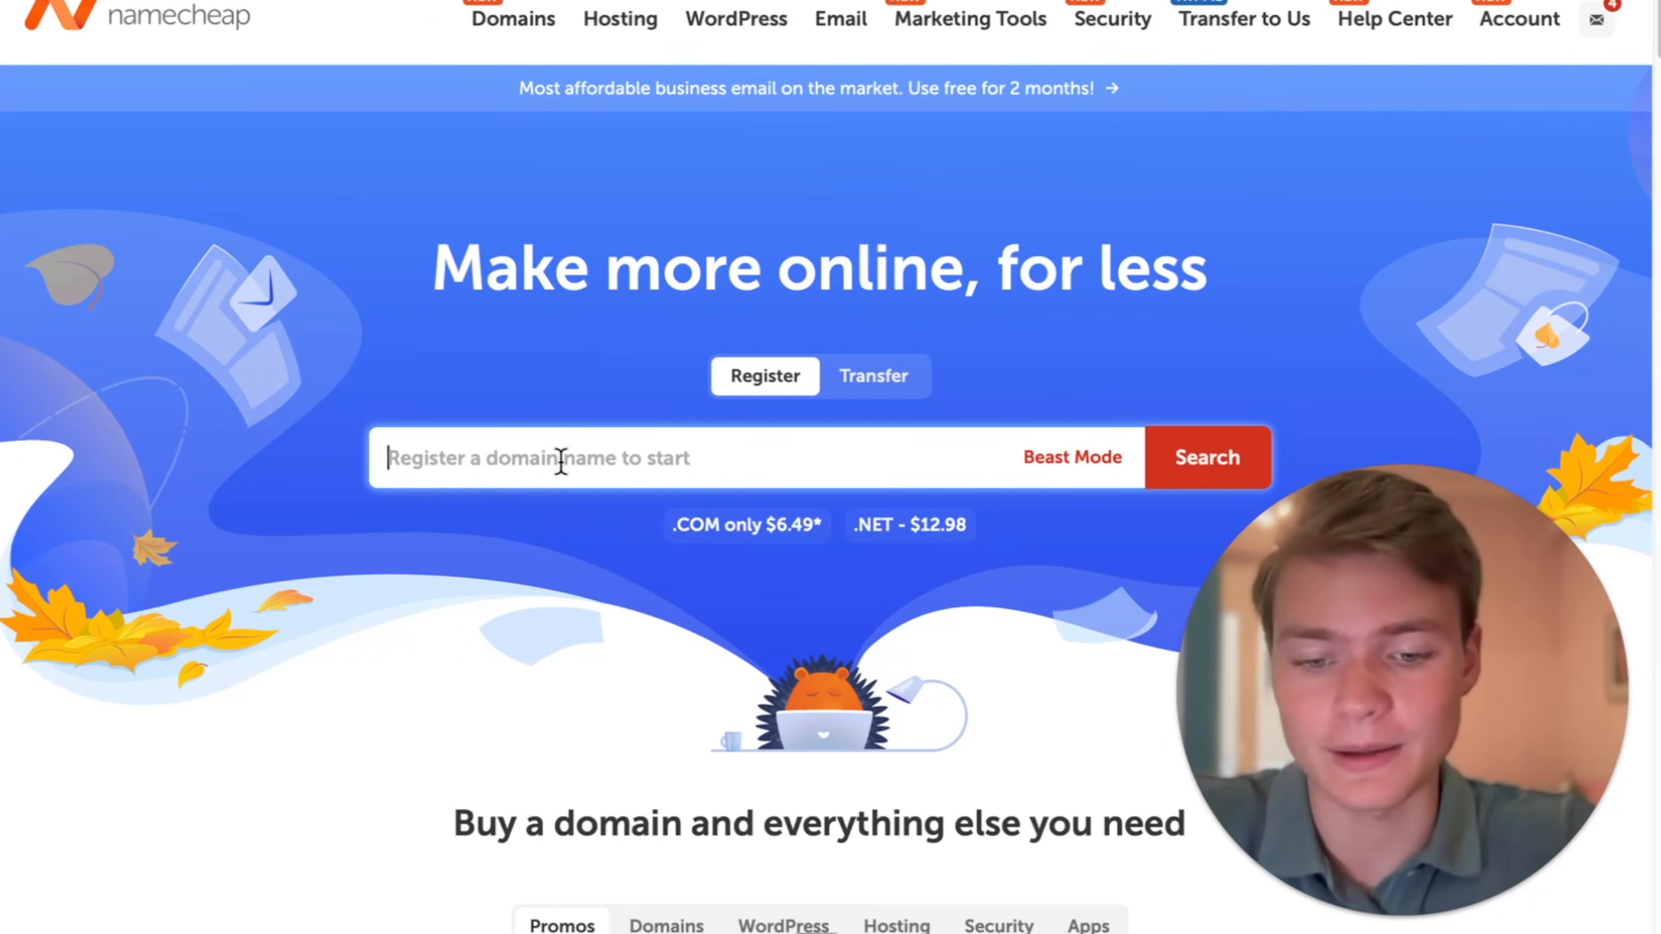
- Search Namecheap for the domain oceans.ai and look through the results
text(oceans.ai)
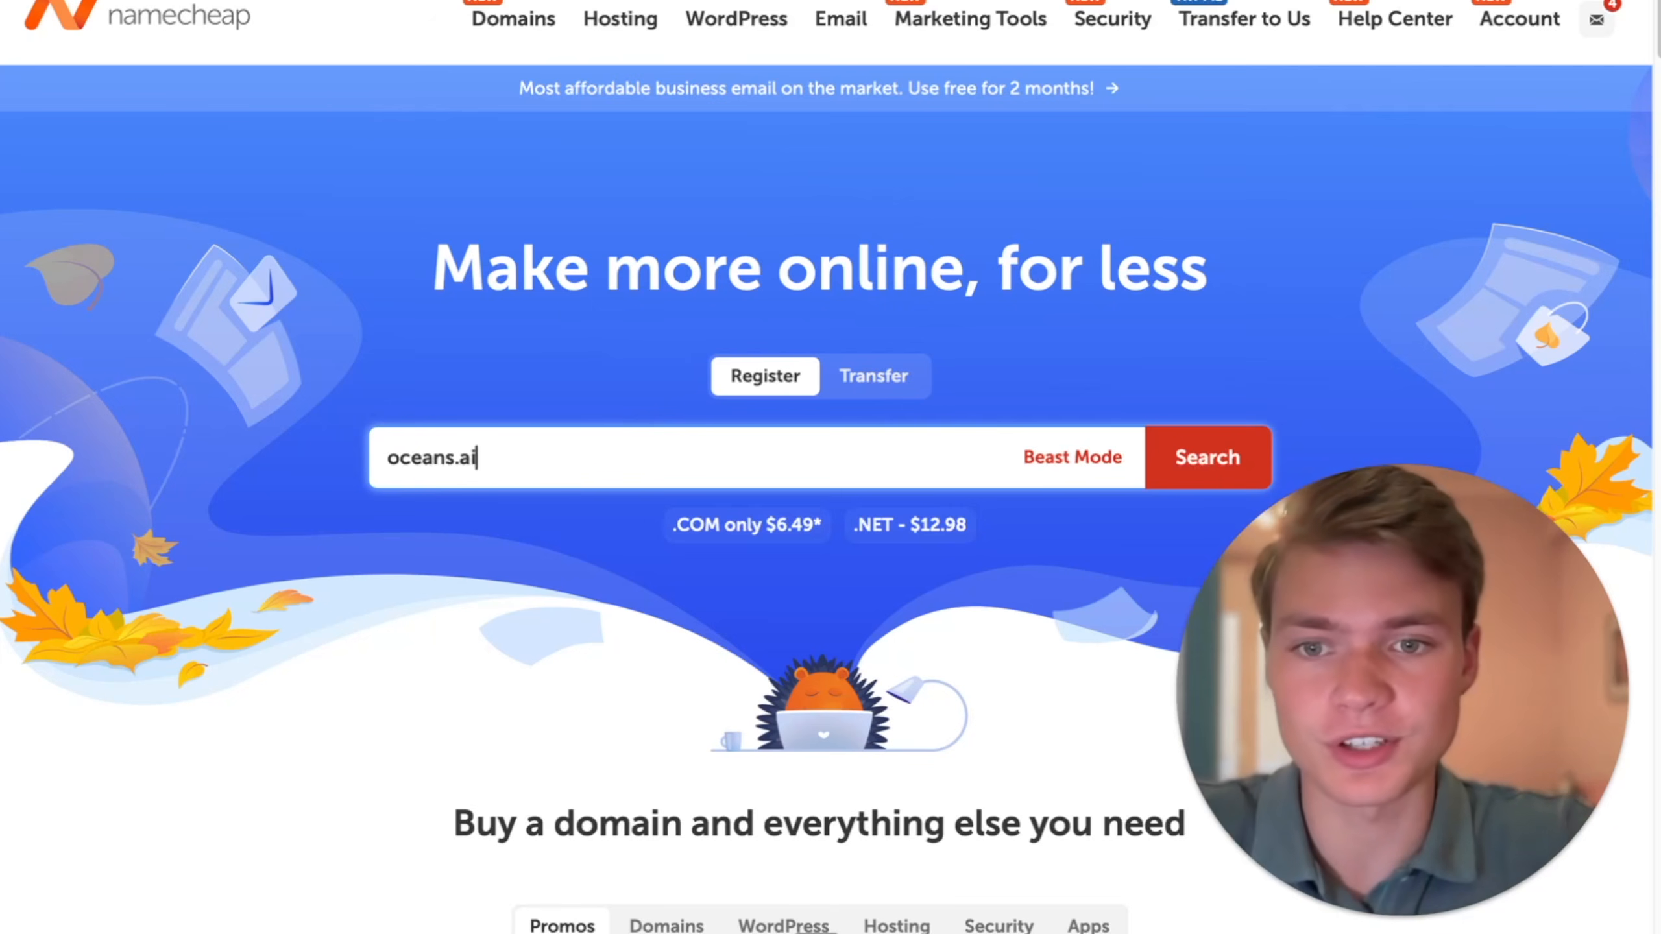
click(1222, 456)
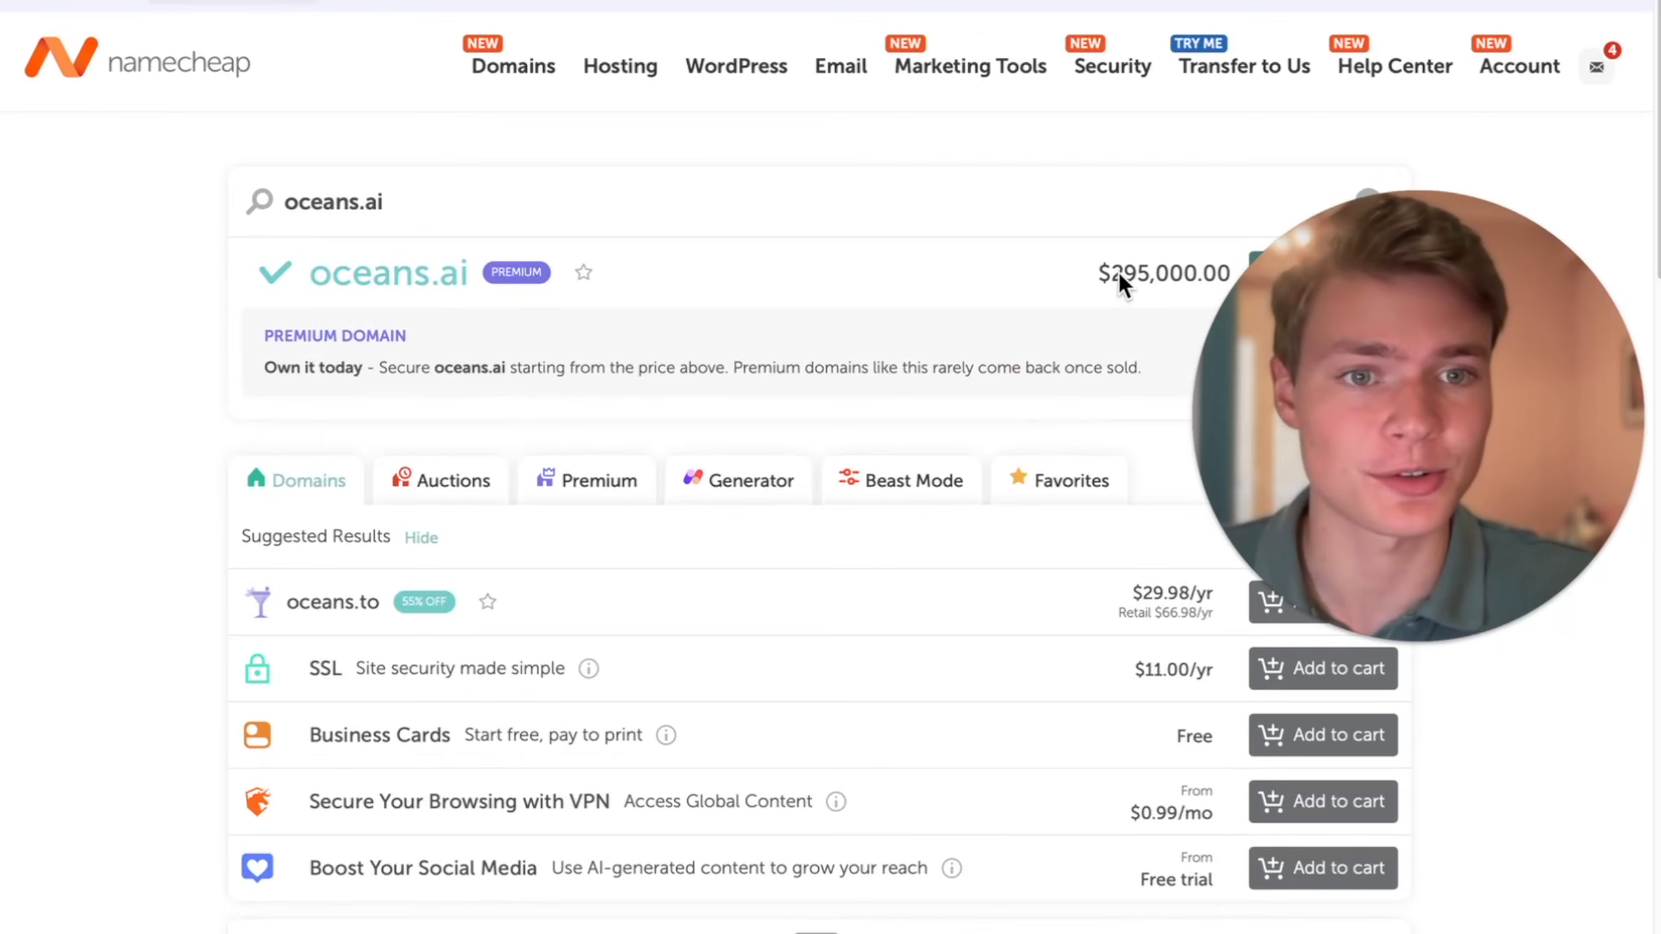
scroll(1077, 636, down, 1)
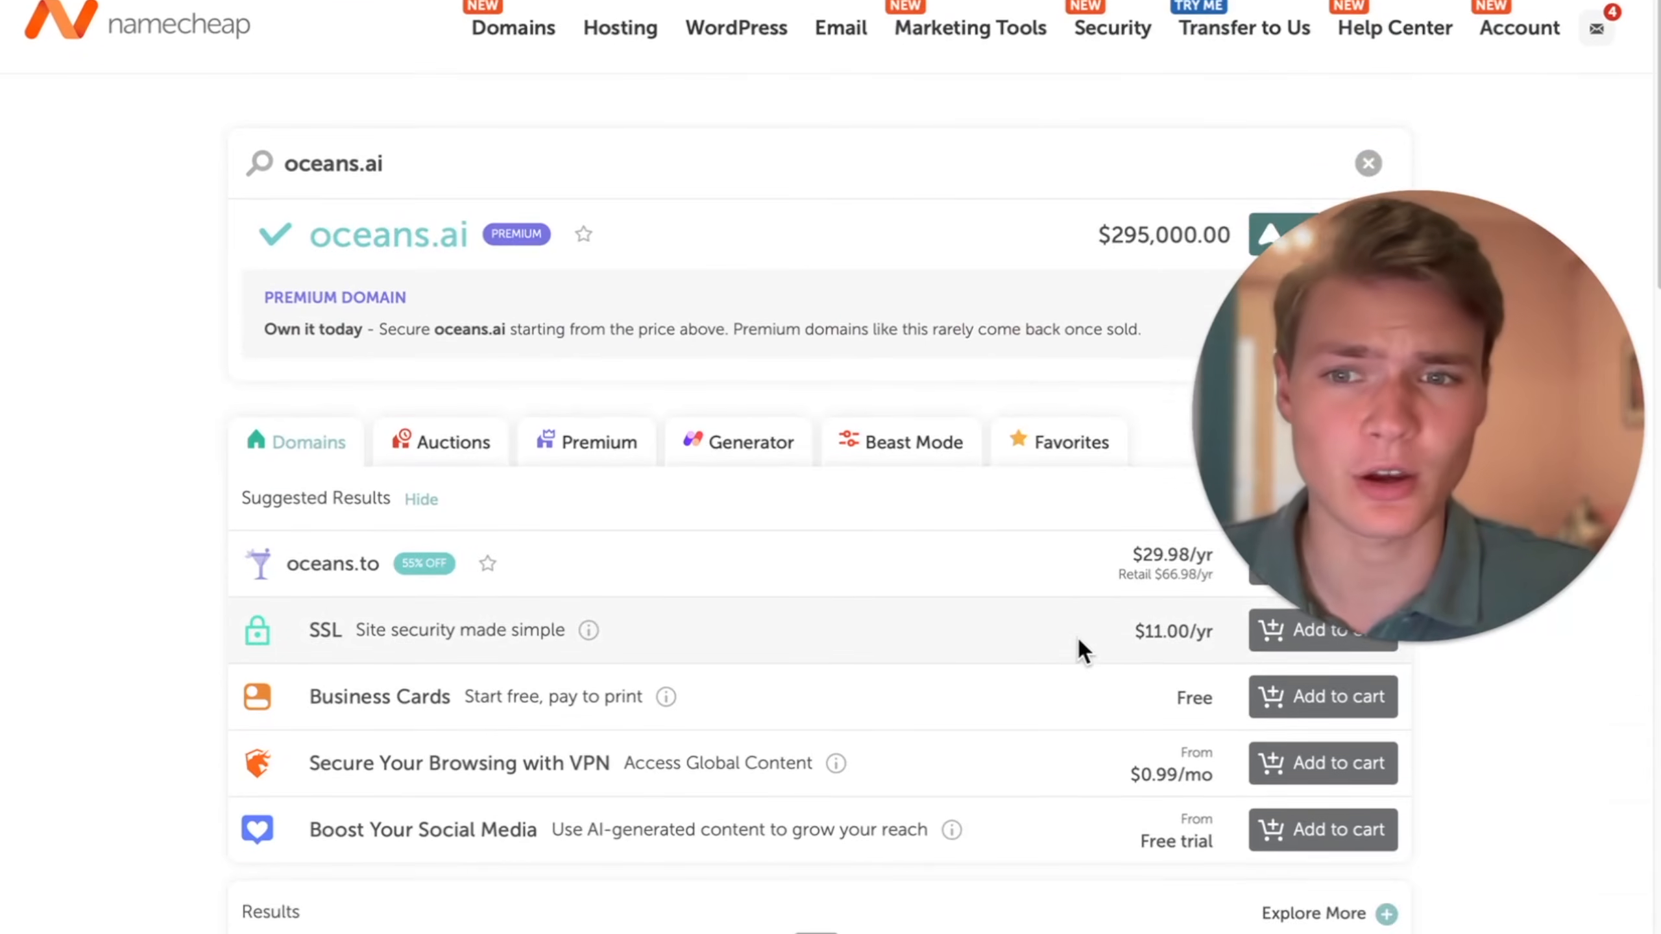
- Search Namecheap for oceansai, add the oceansai.site domain to the cart and proceed to checkout
scroll(953, 637, up, 2)
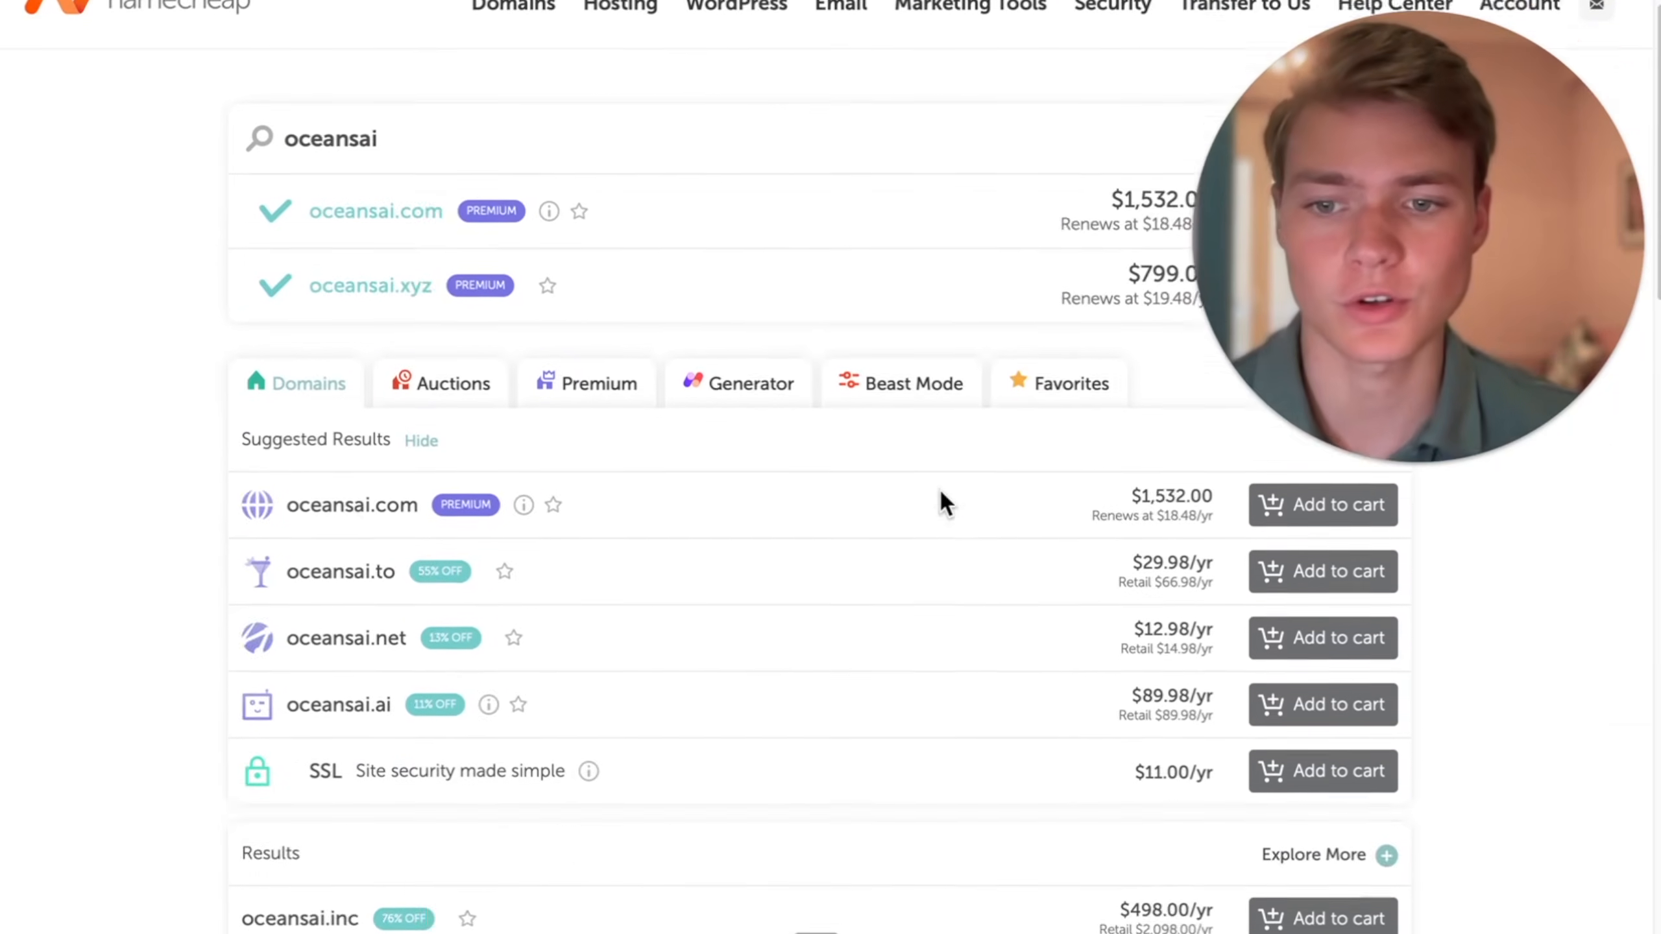
scroll(939, 487, down, 8)
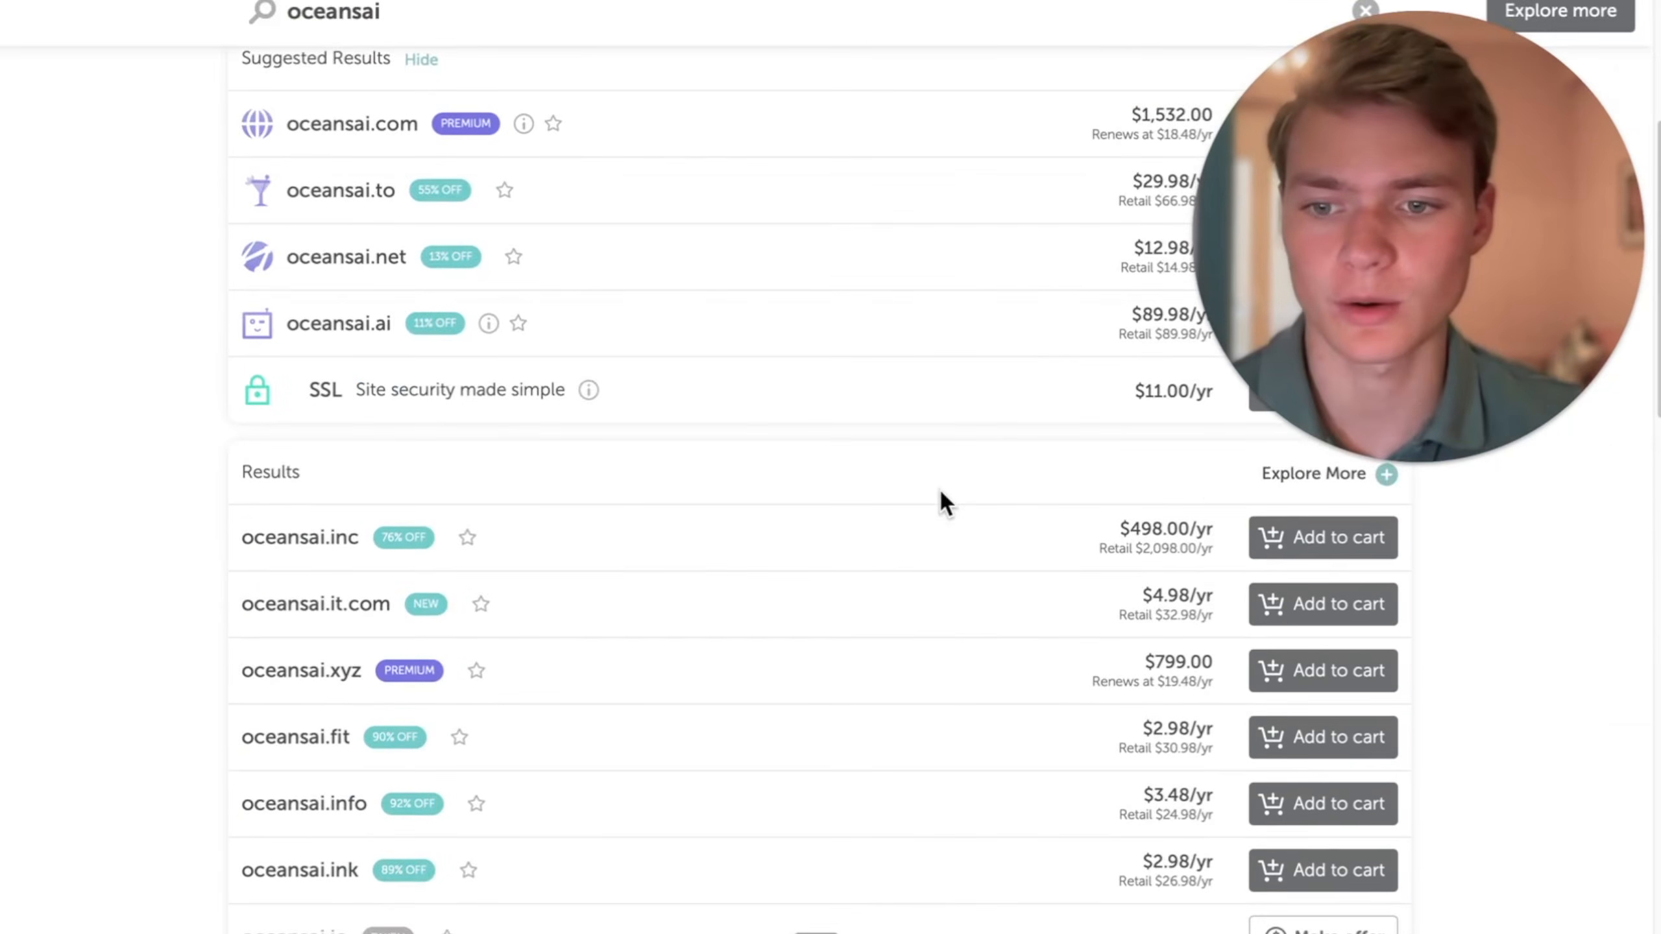
scroll(939, 488, down, 3)
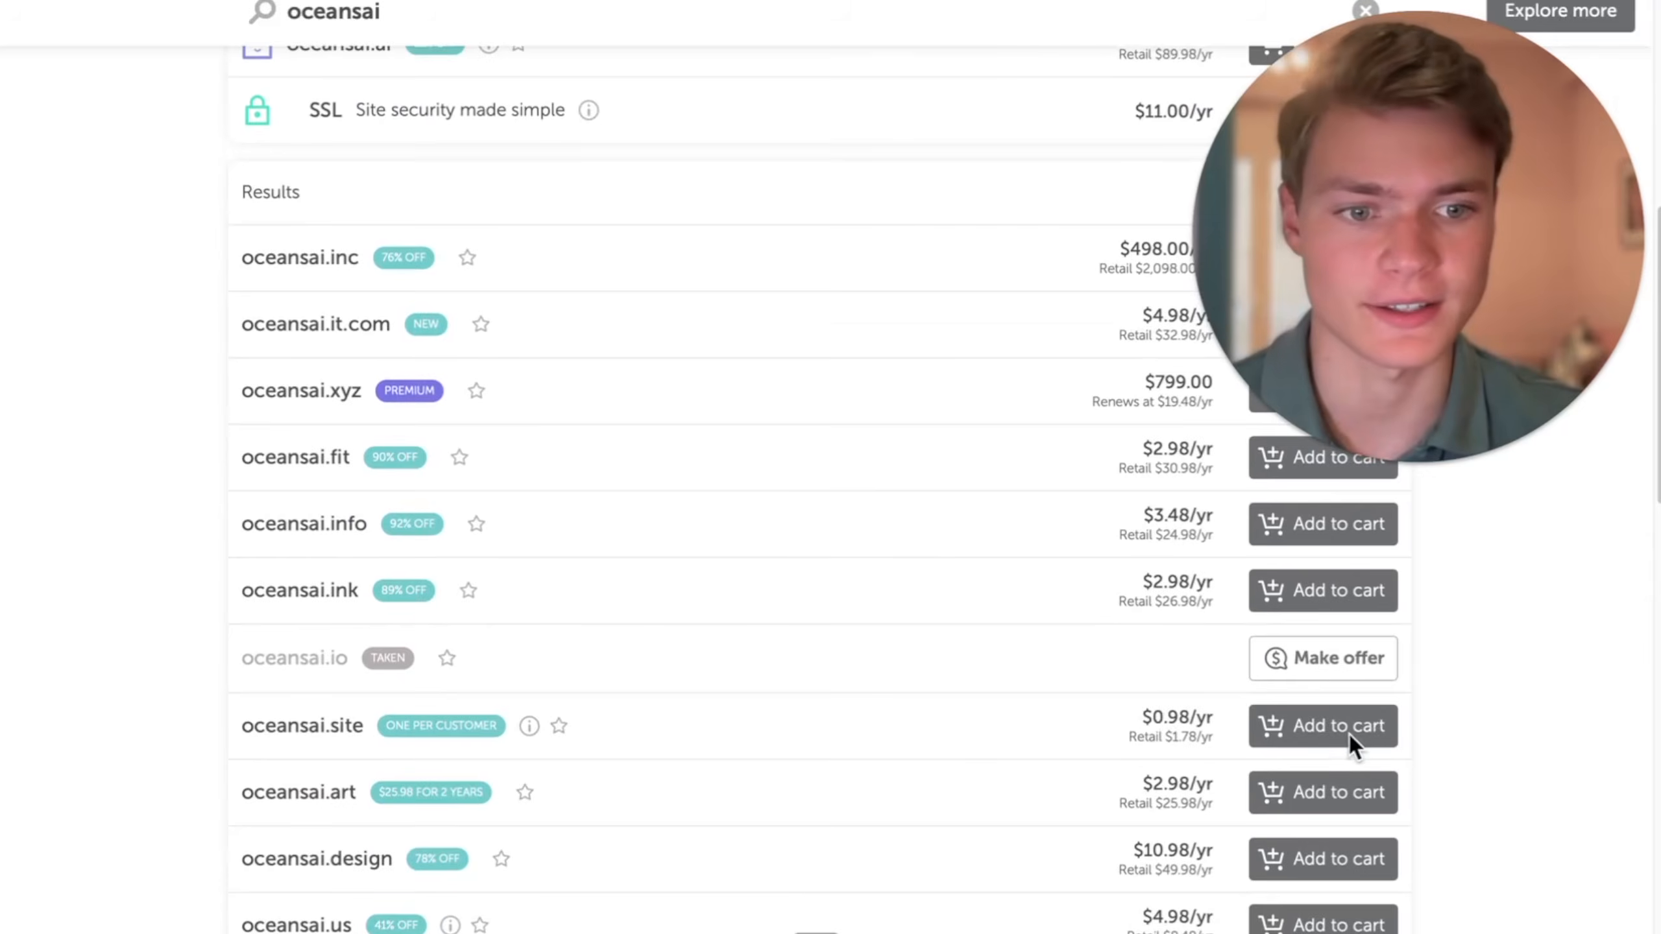
click(1349, 733)
drag(1431, 364, 1468, 730)
click(1547, 910)
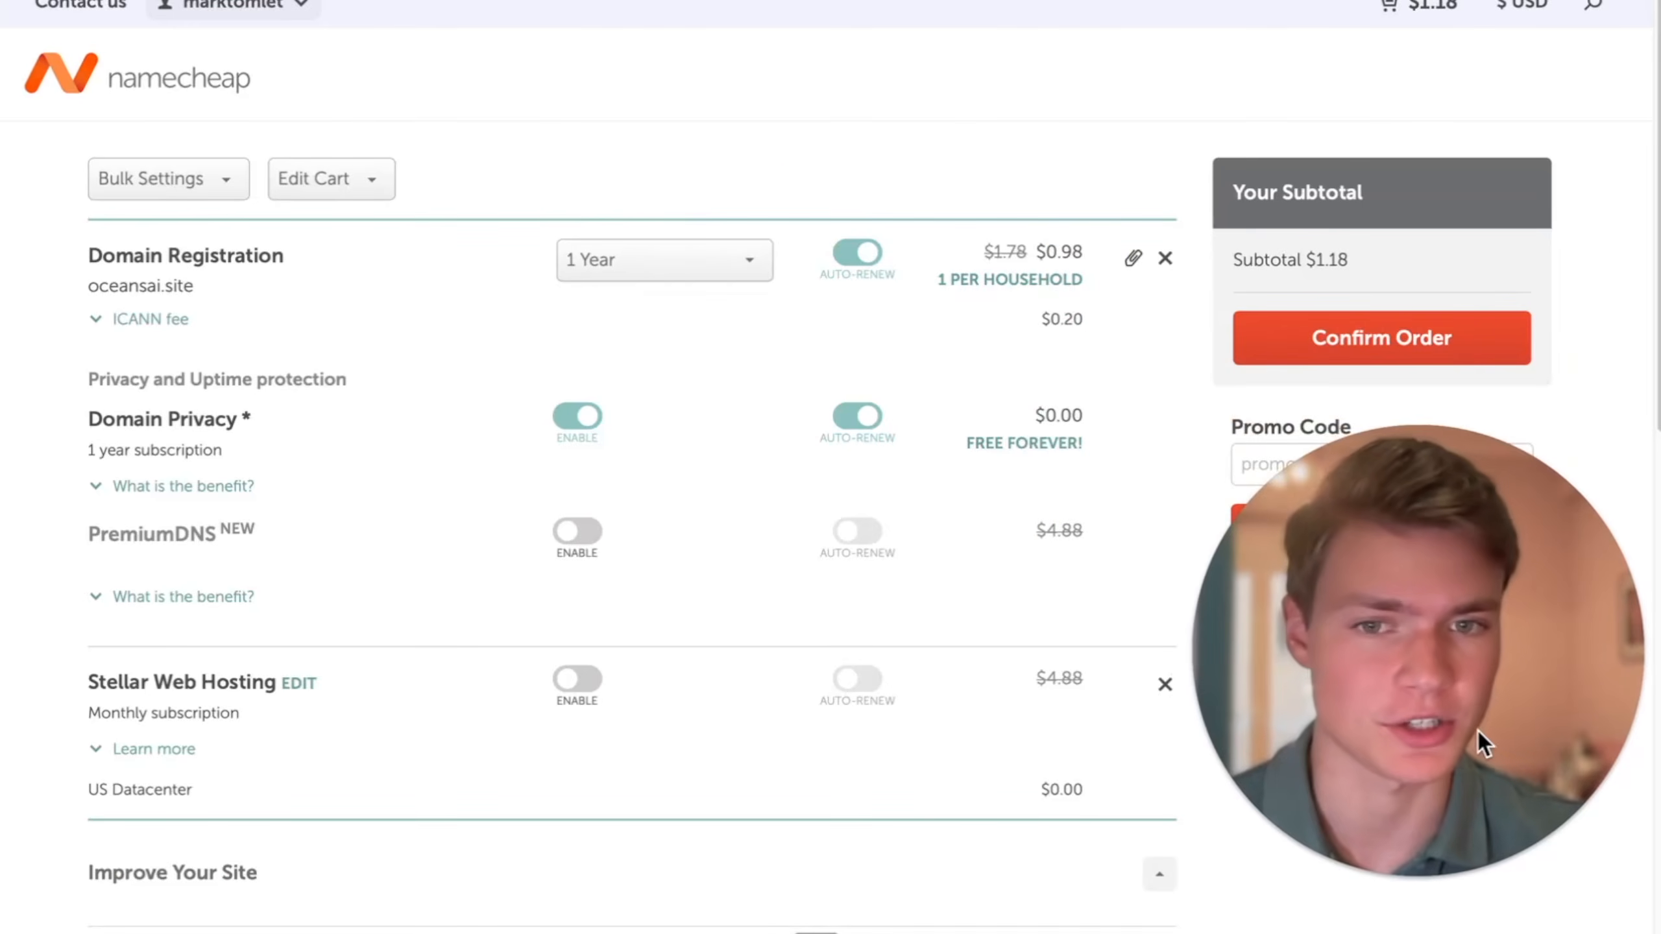
- Review the shopping cart and confirm the one-year oceansai.site registration order
scroll(899, 562, down, 5)
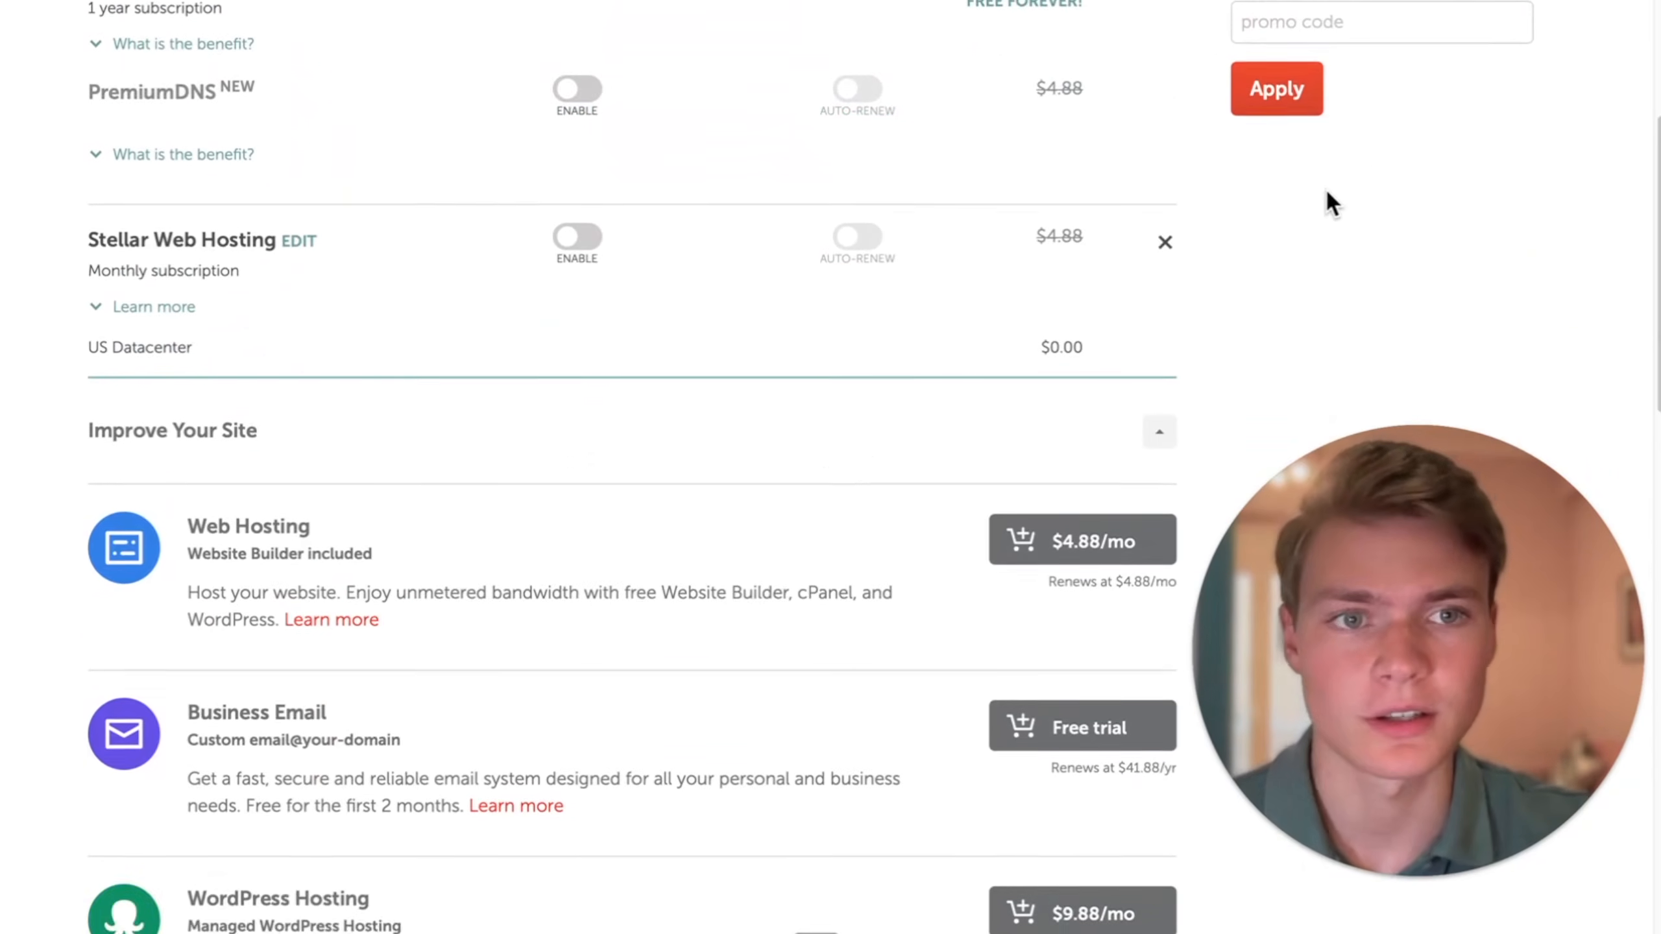
scroll(1357, 153, up, 3)
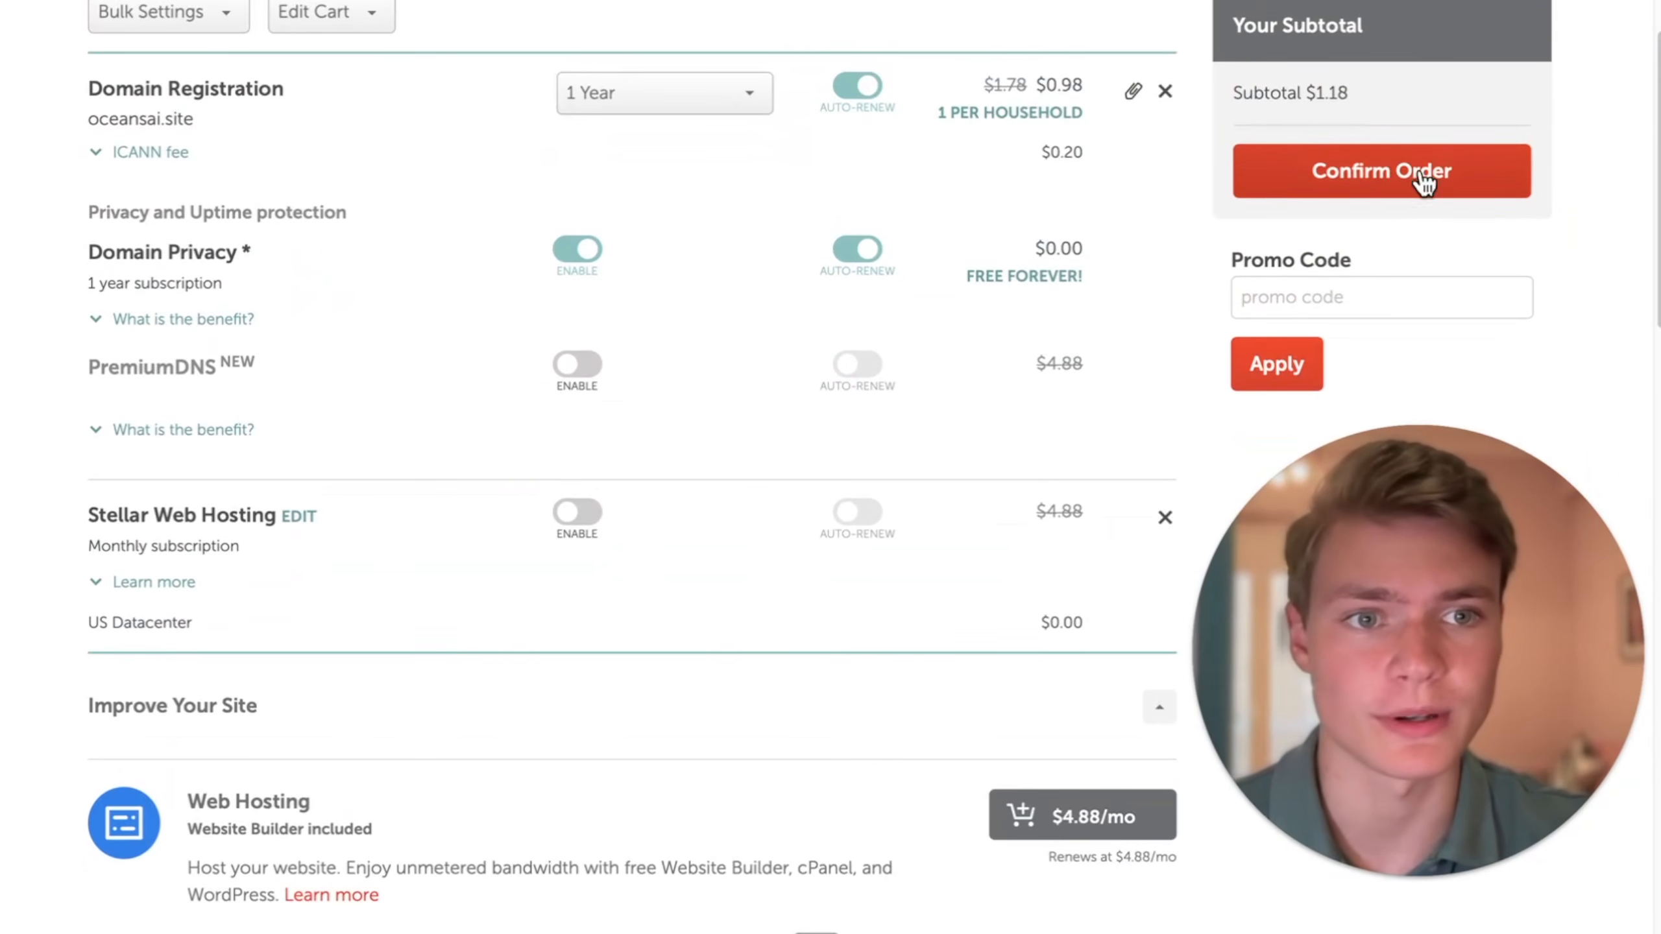
click(1416, 169)
click(1438, 272)
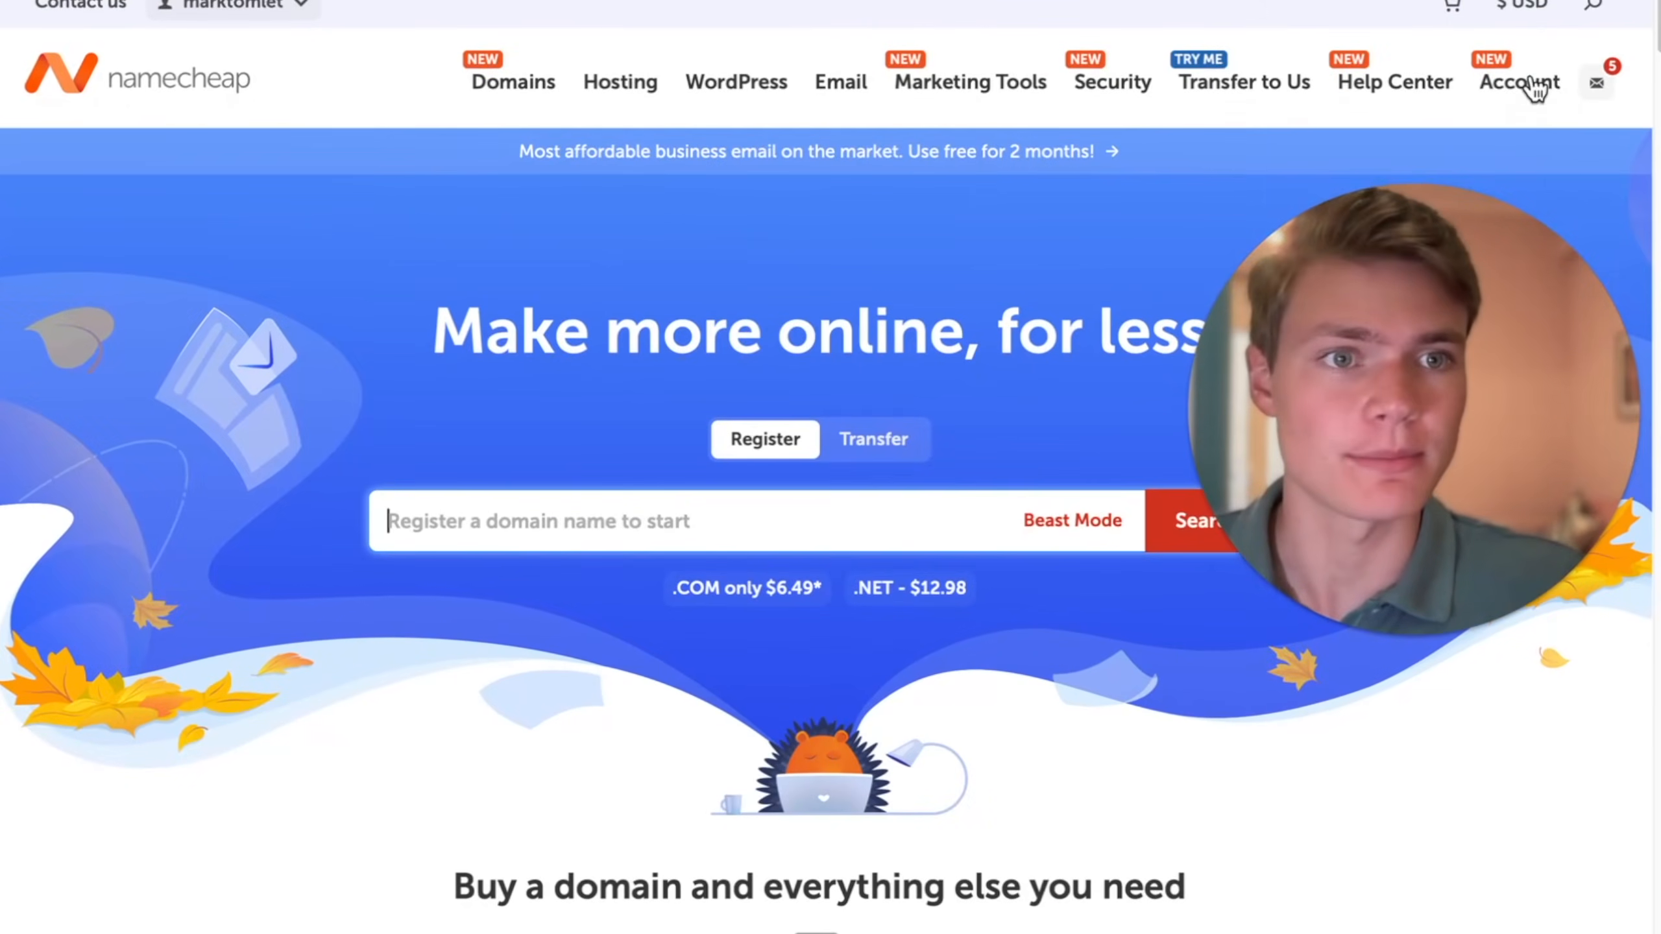
- Open the management page for oceansai.site from the Namecheap account and bring up its Advanced DNS host records
click(1517, 89)
scroll(1012, 517, down, 2)
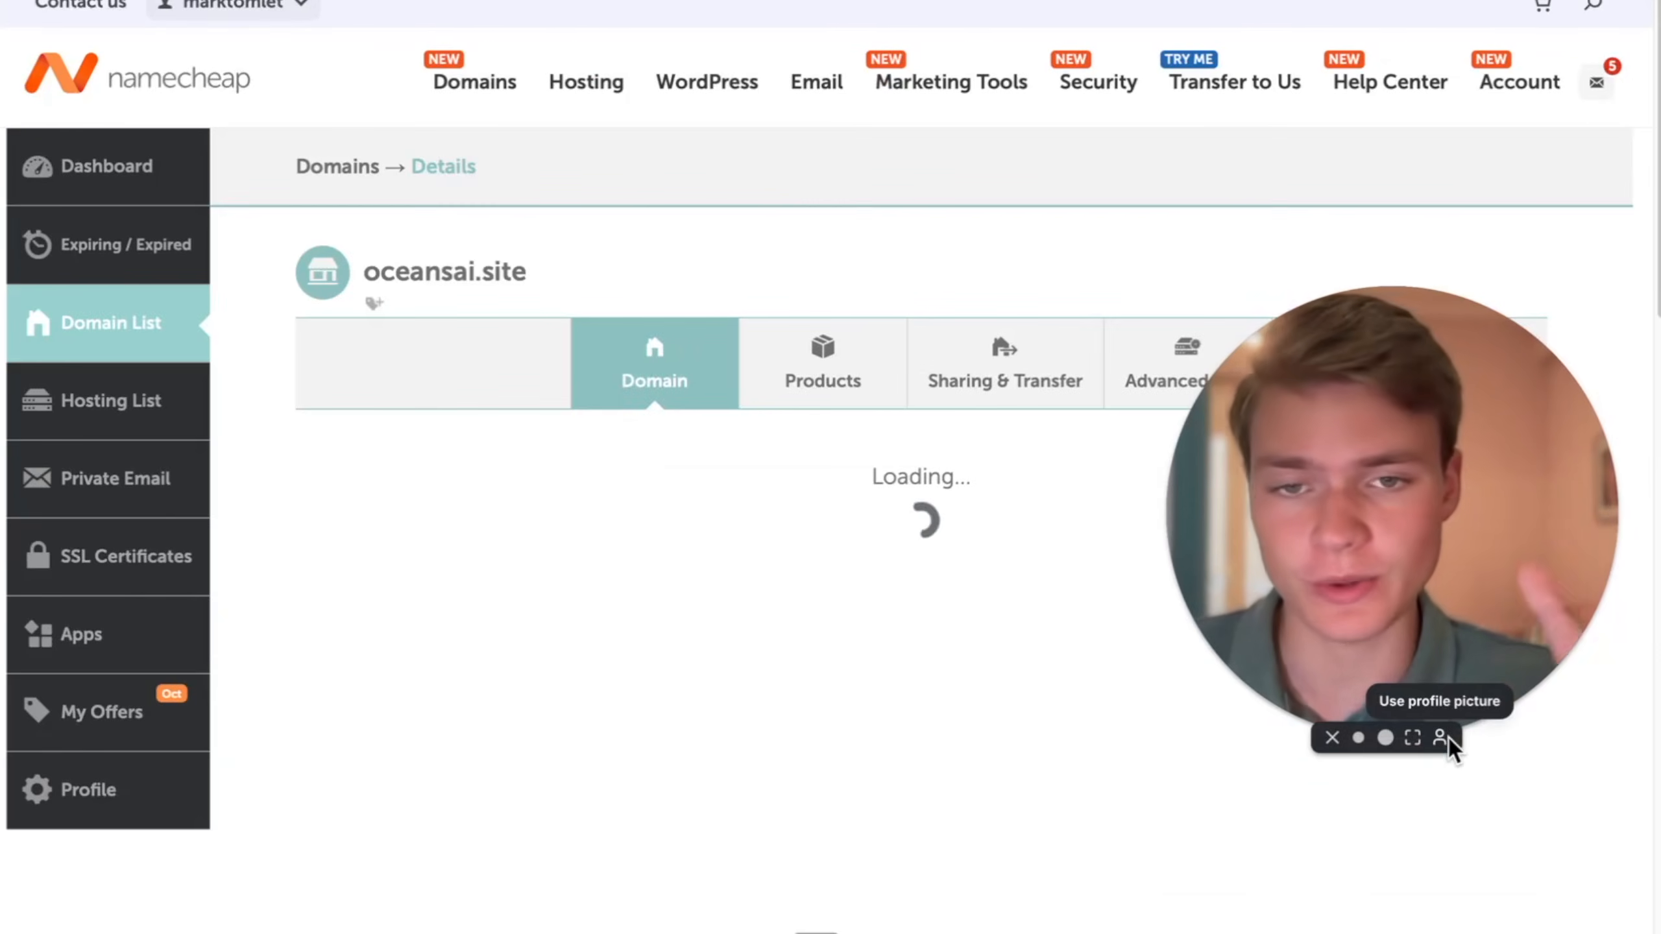
drag(1369, 440, 149, 260)
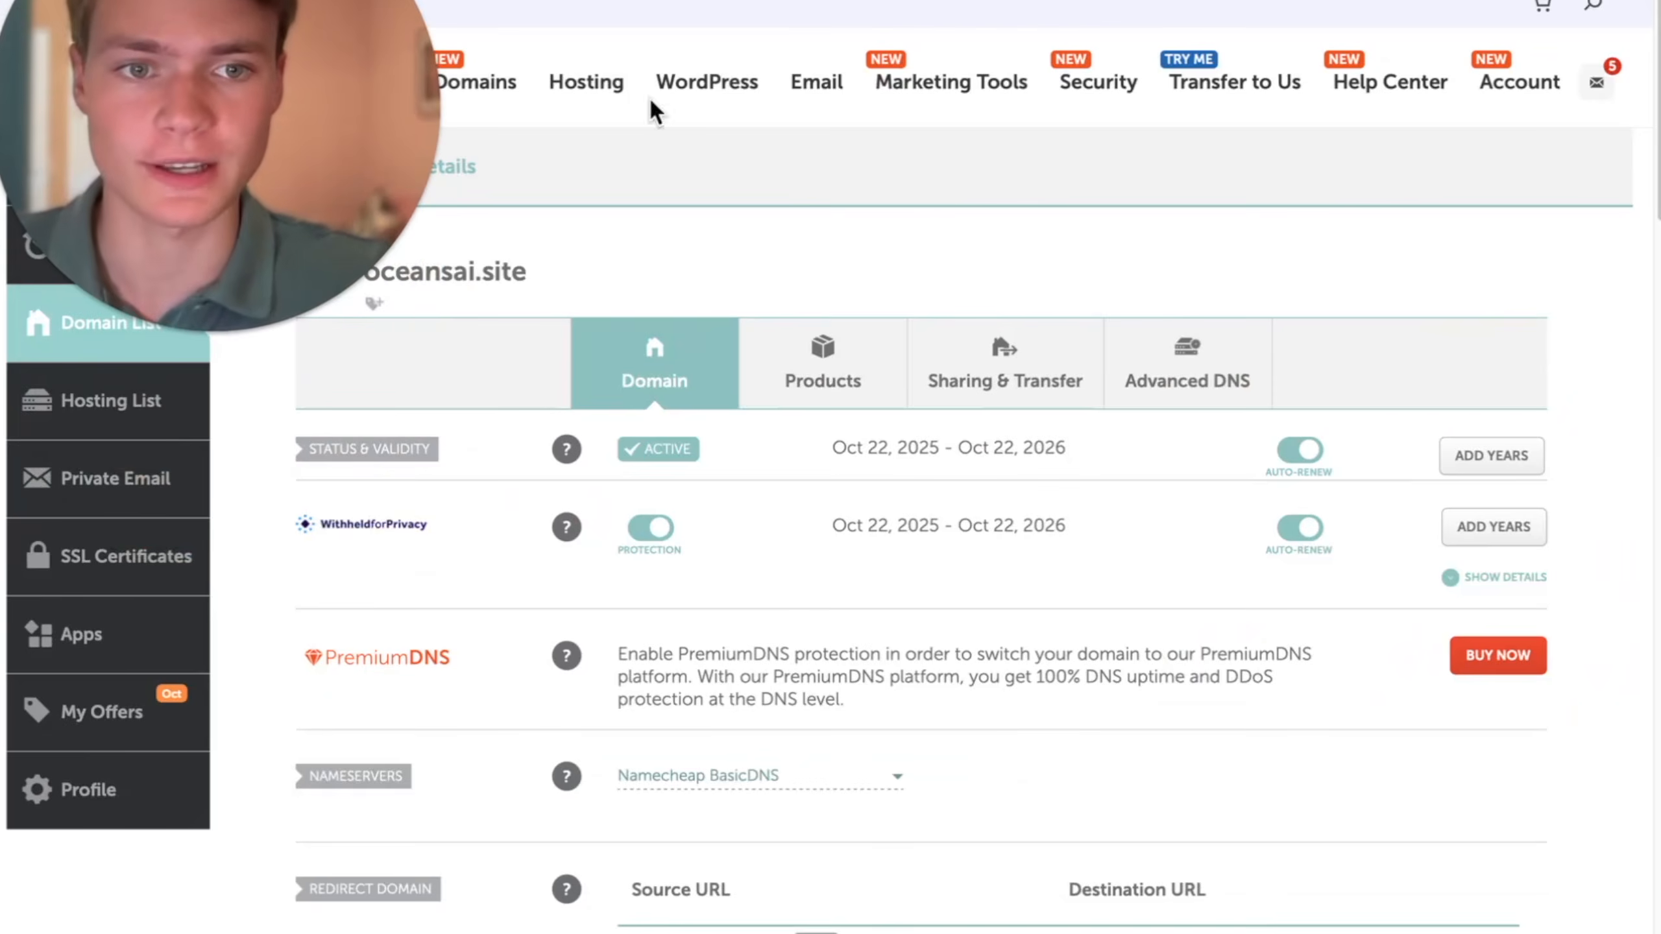
click(1176, 386)
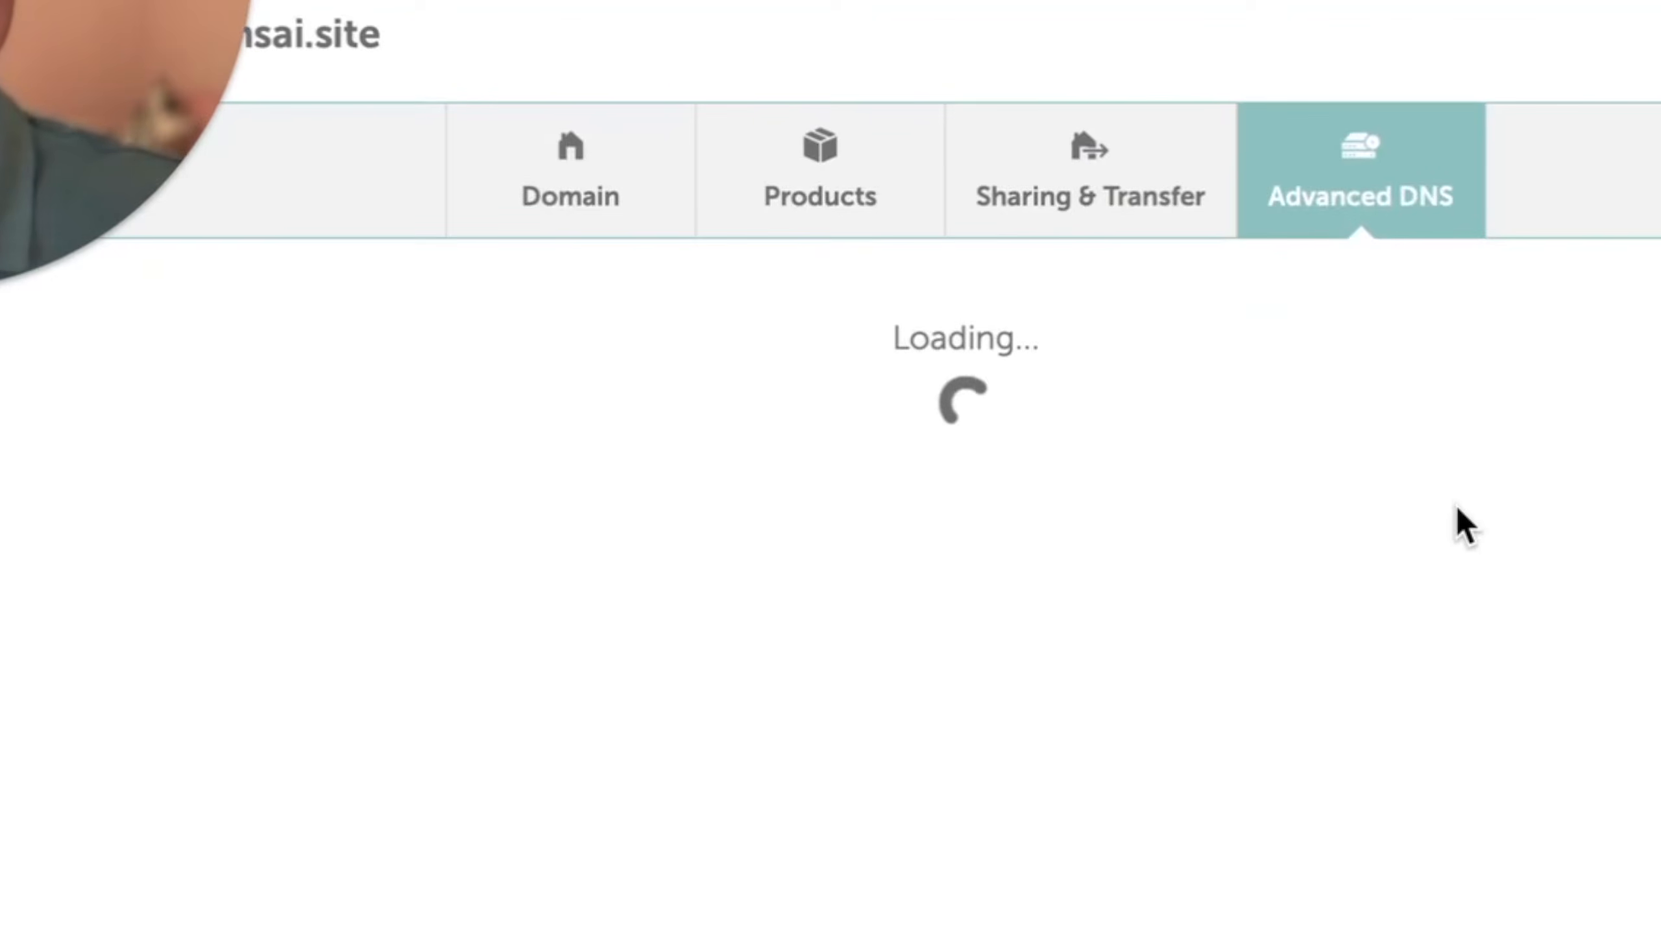
scroll(1245, 638, down, 2)
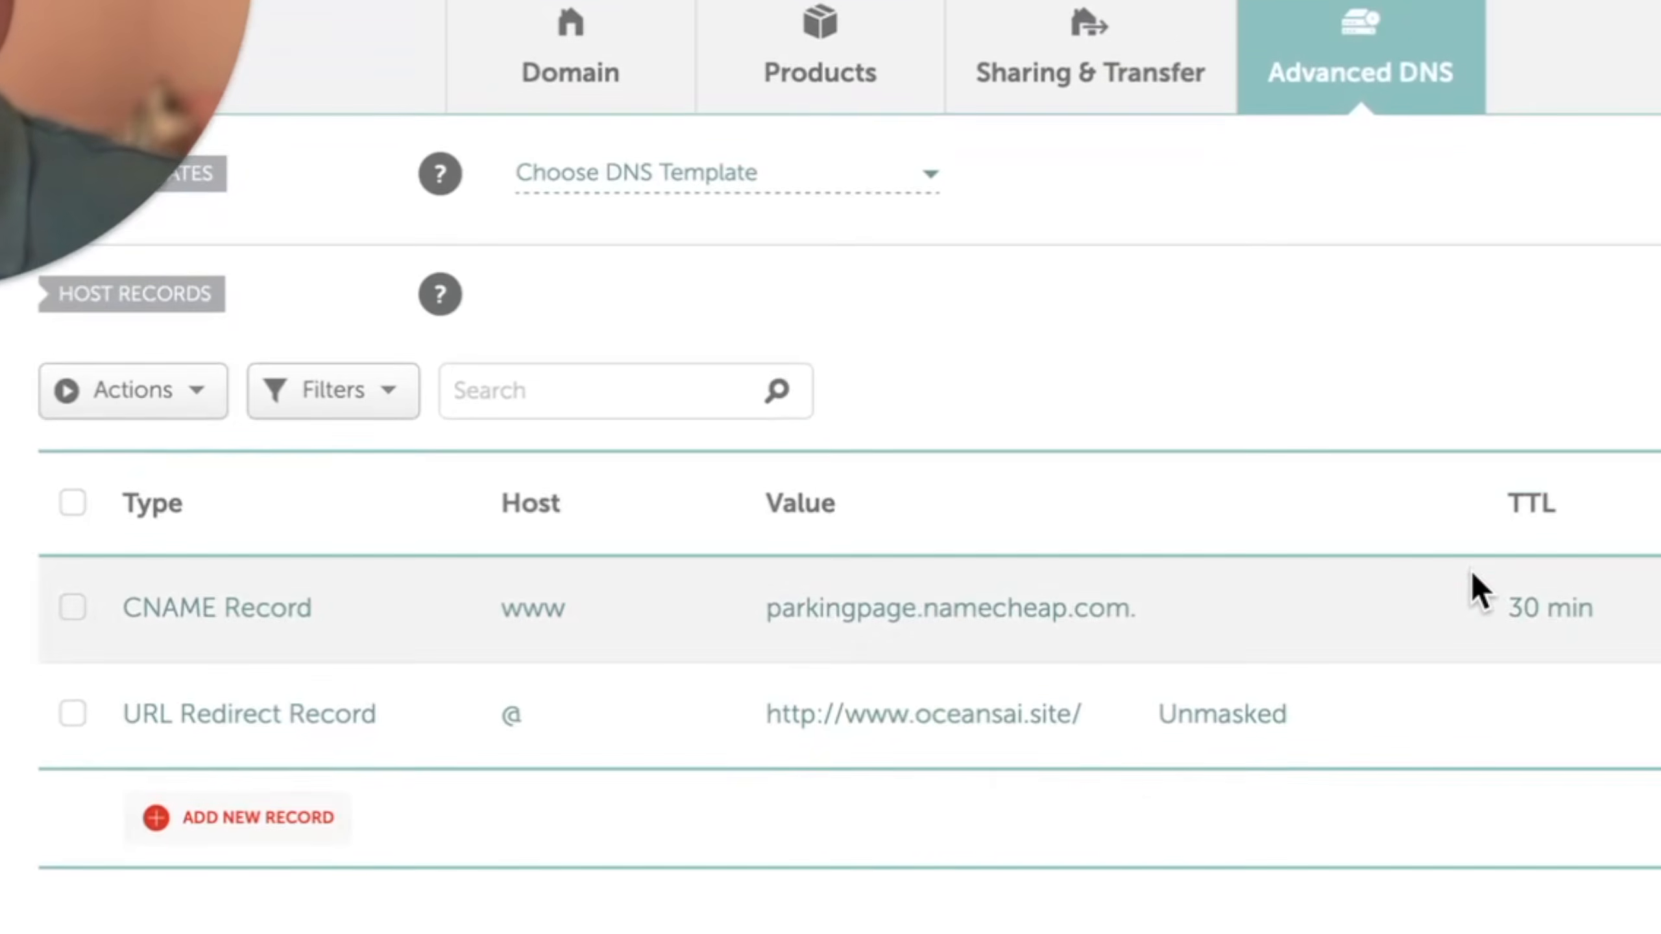
scroll(1471, 569, down, 1)
scroll(1130, 738, up, 1)
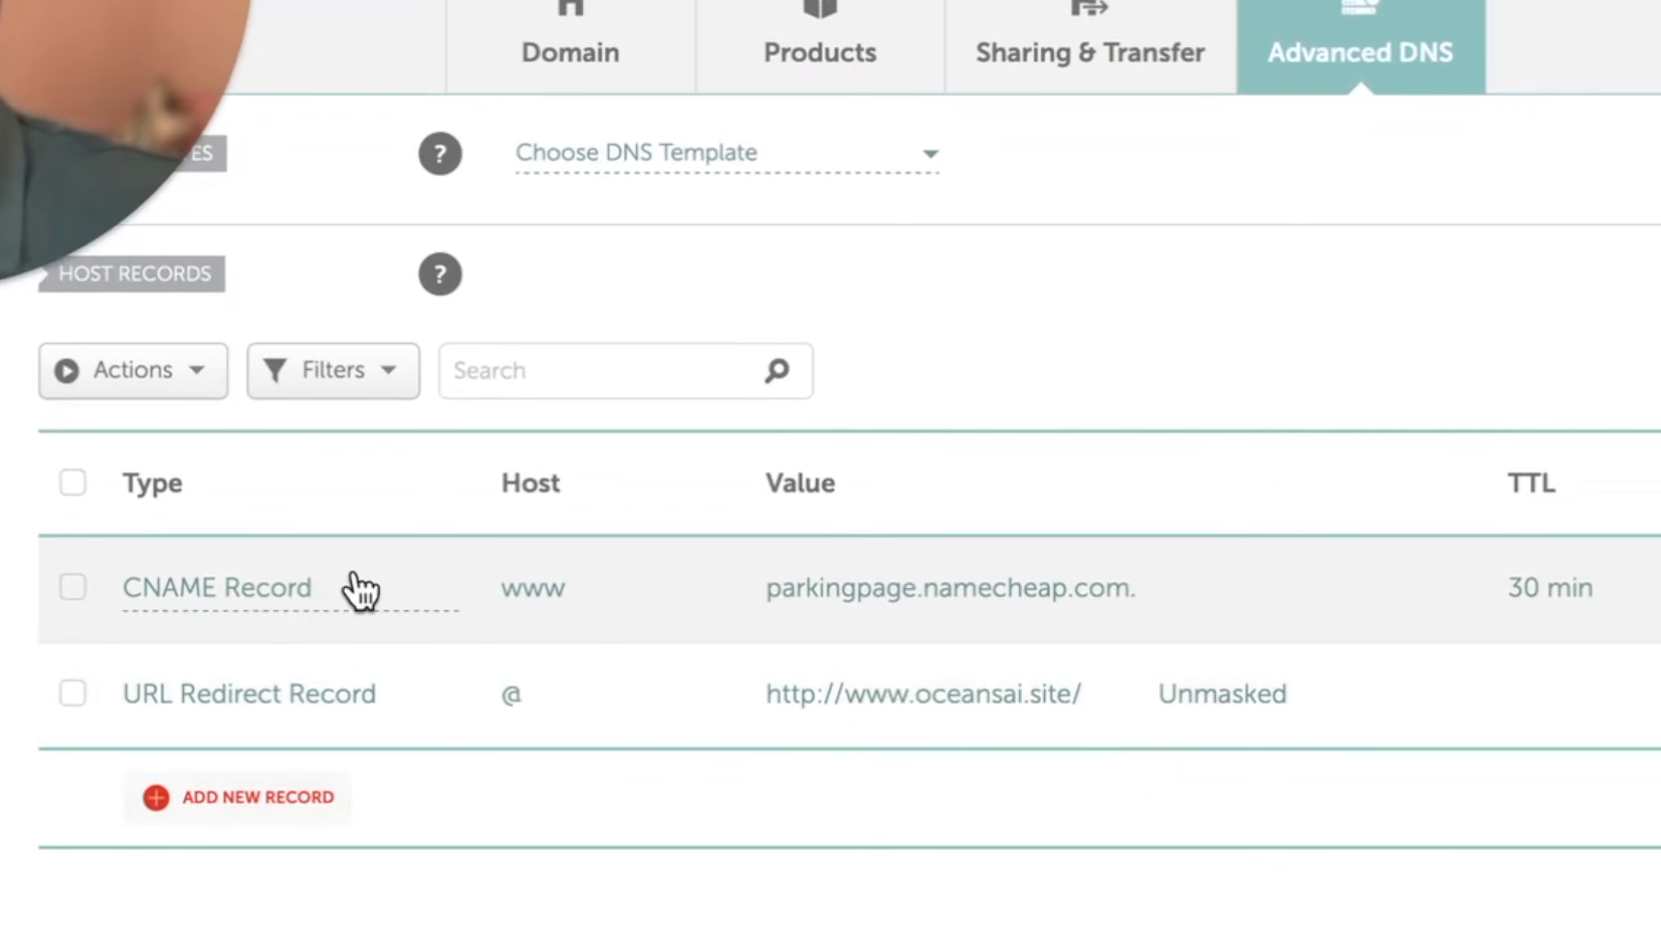
- Set the value of the www CNAME record to cname.vercel-dns.com
scroll(1010, 631, down, 1)
click(1135, 576)
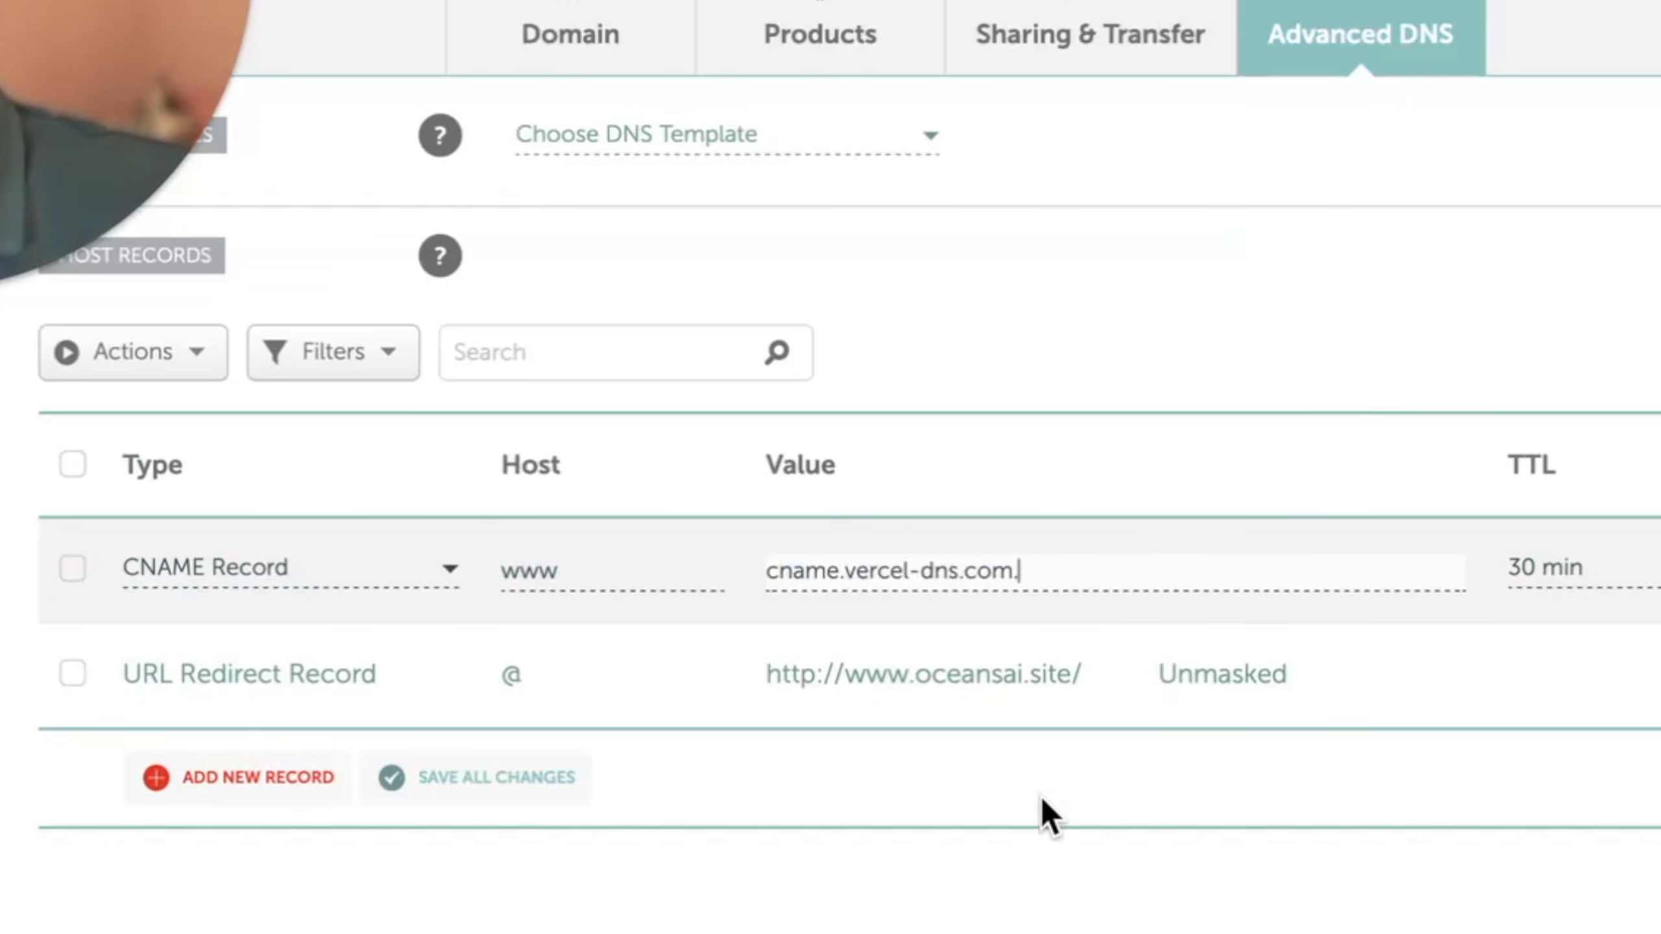
click(1042, 857)
scroll(1042, 857, down, 2)
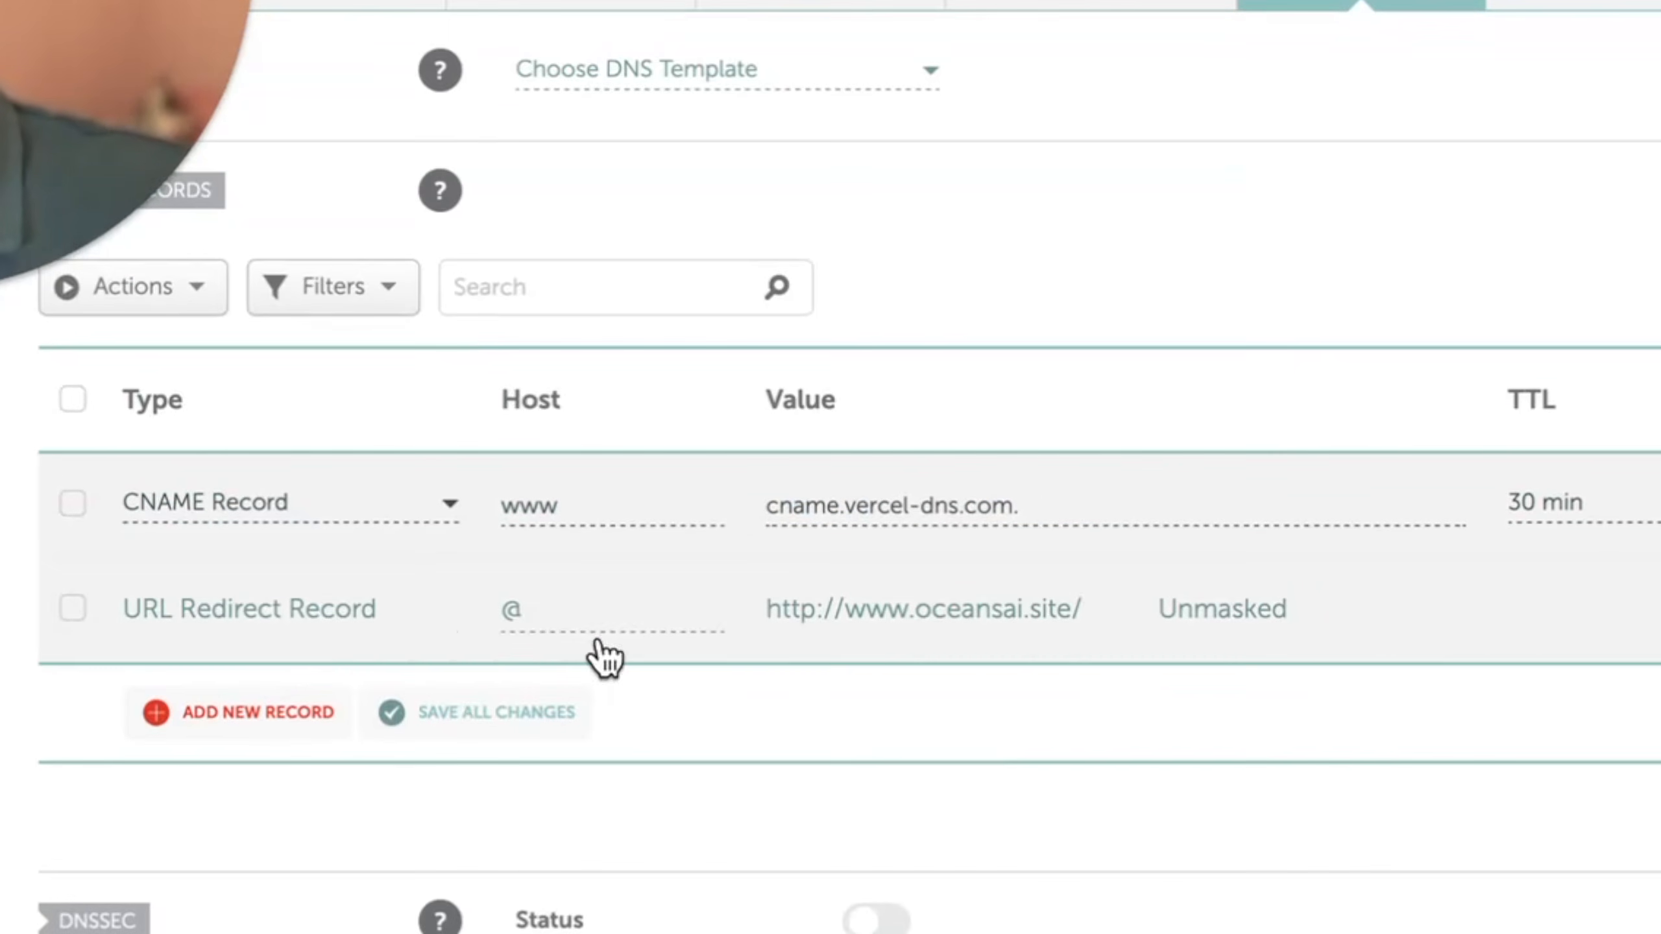
- Change the @ host's URL Redirect Record to an ALIAS Record and open its target for editing
click(402, 631)
scroll(360, 808, up, 3)
click(360, 803)
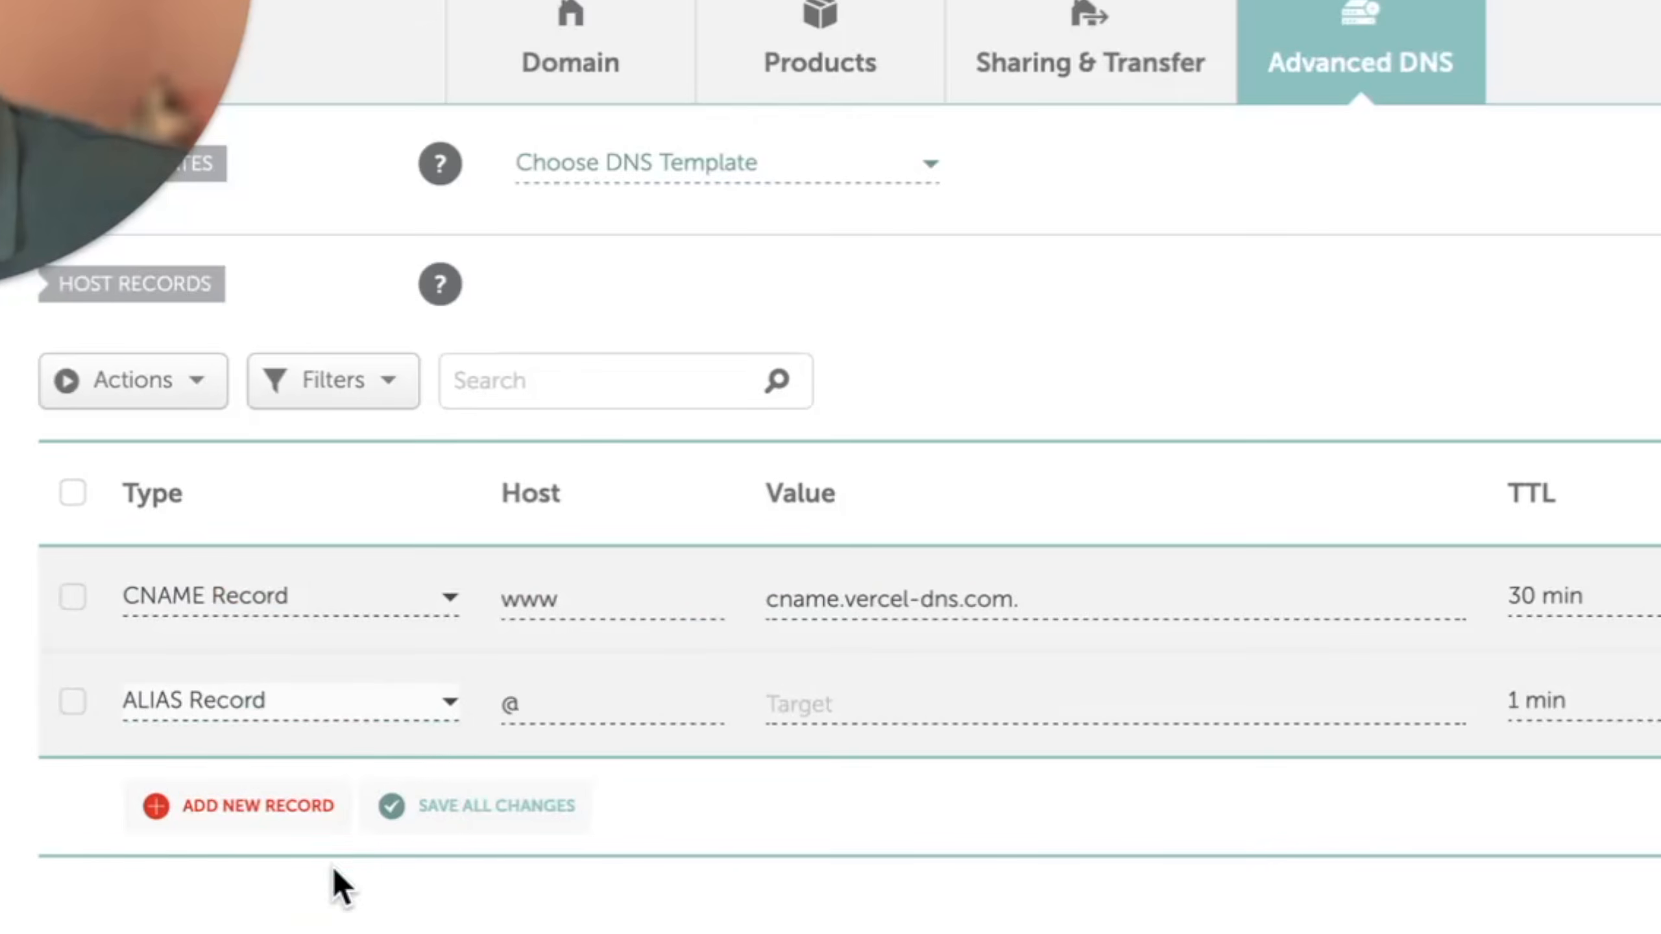
click(845, 703)
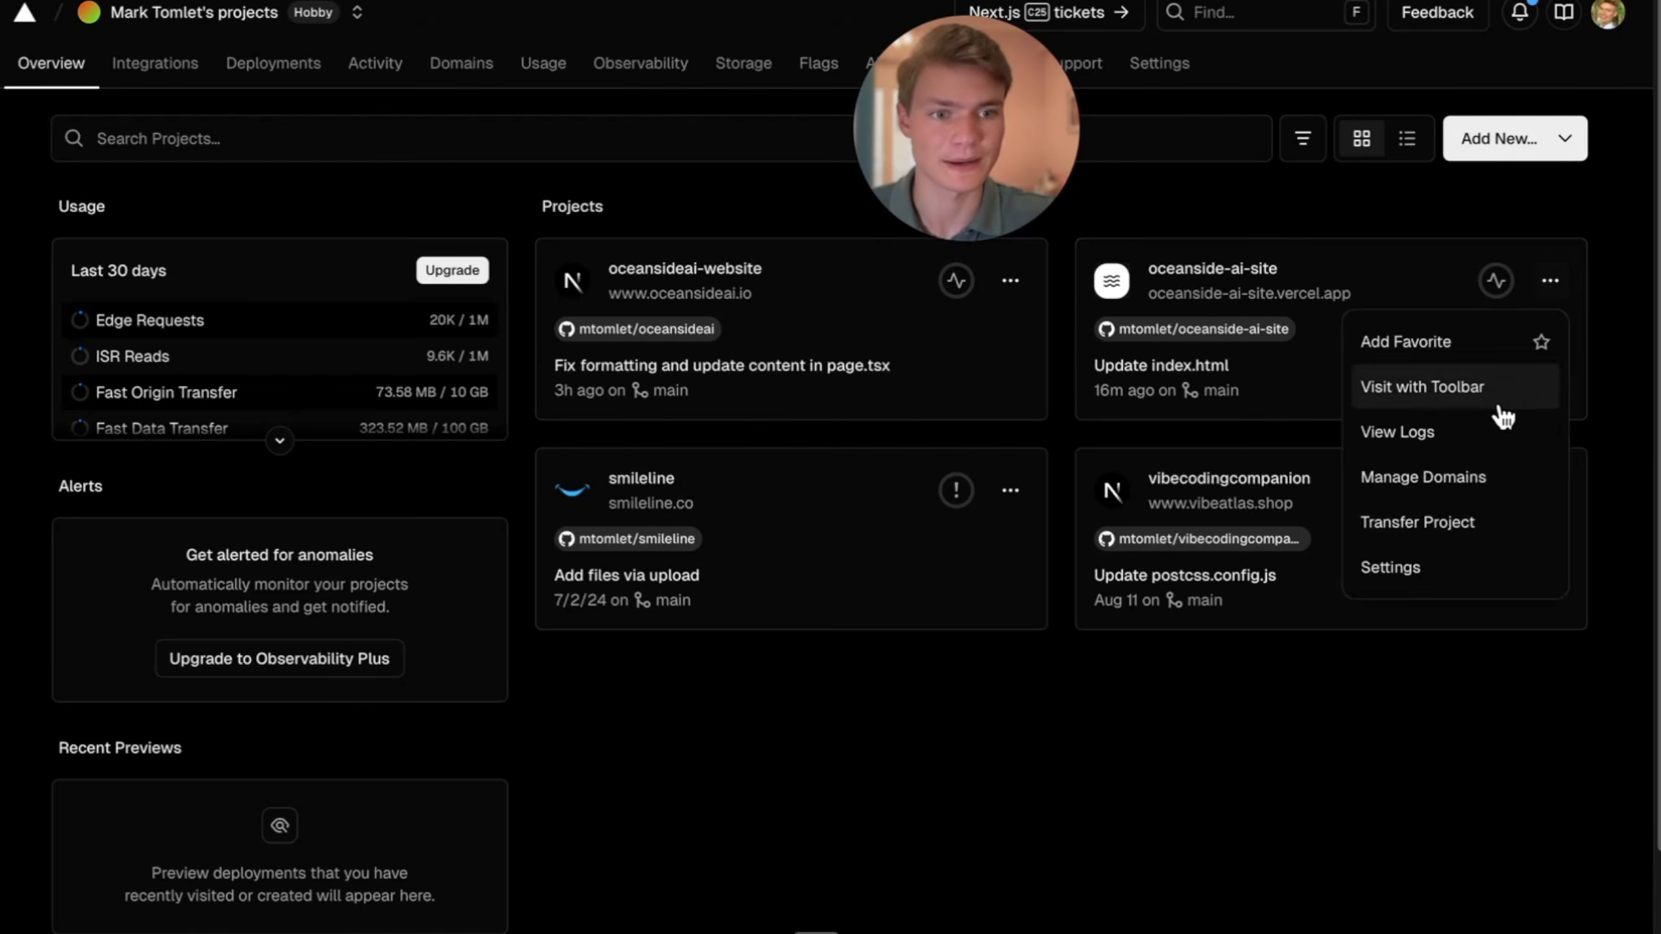
- In Vercel, open the domain settings of the oceanside-ai-site project and add oceansai.site, connected to the Production environment
click(1464, 484)
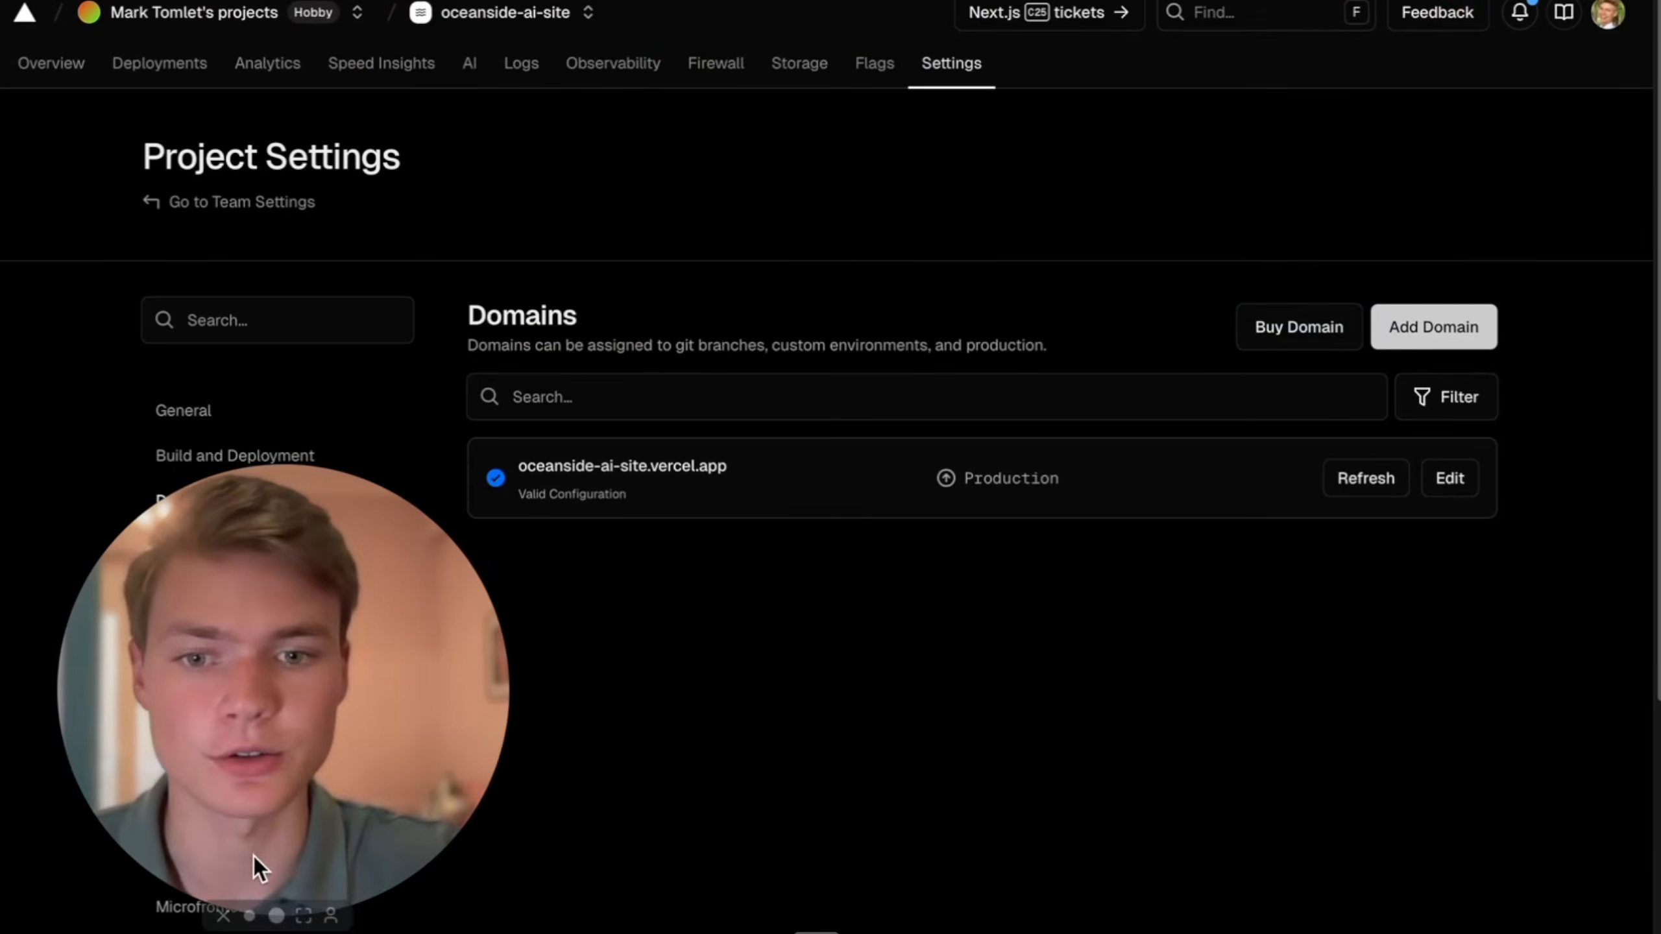
click(1380, 334)
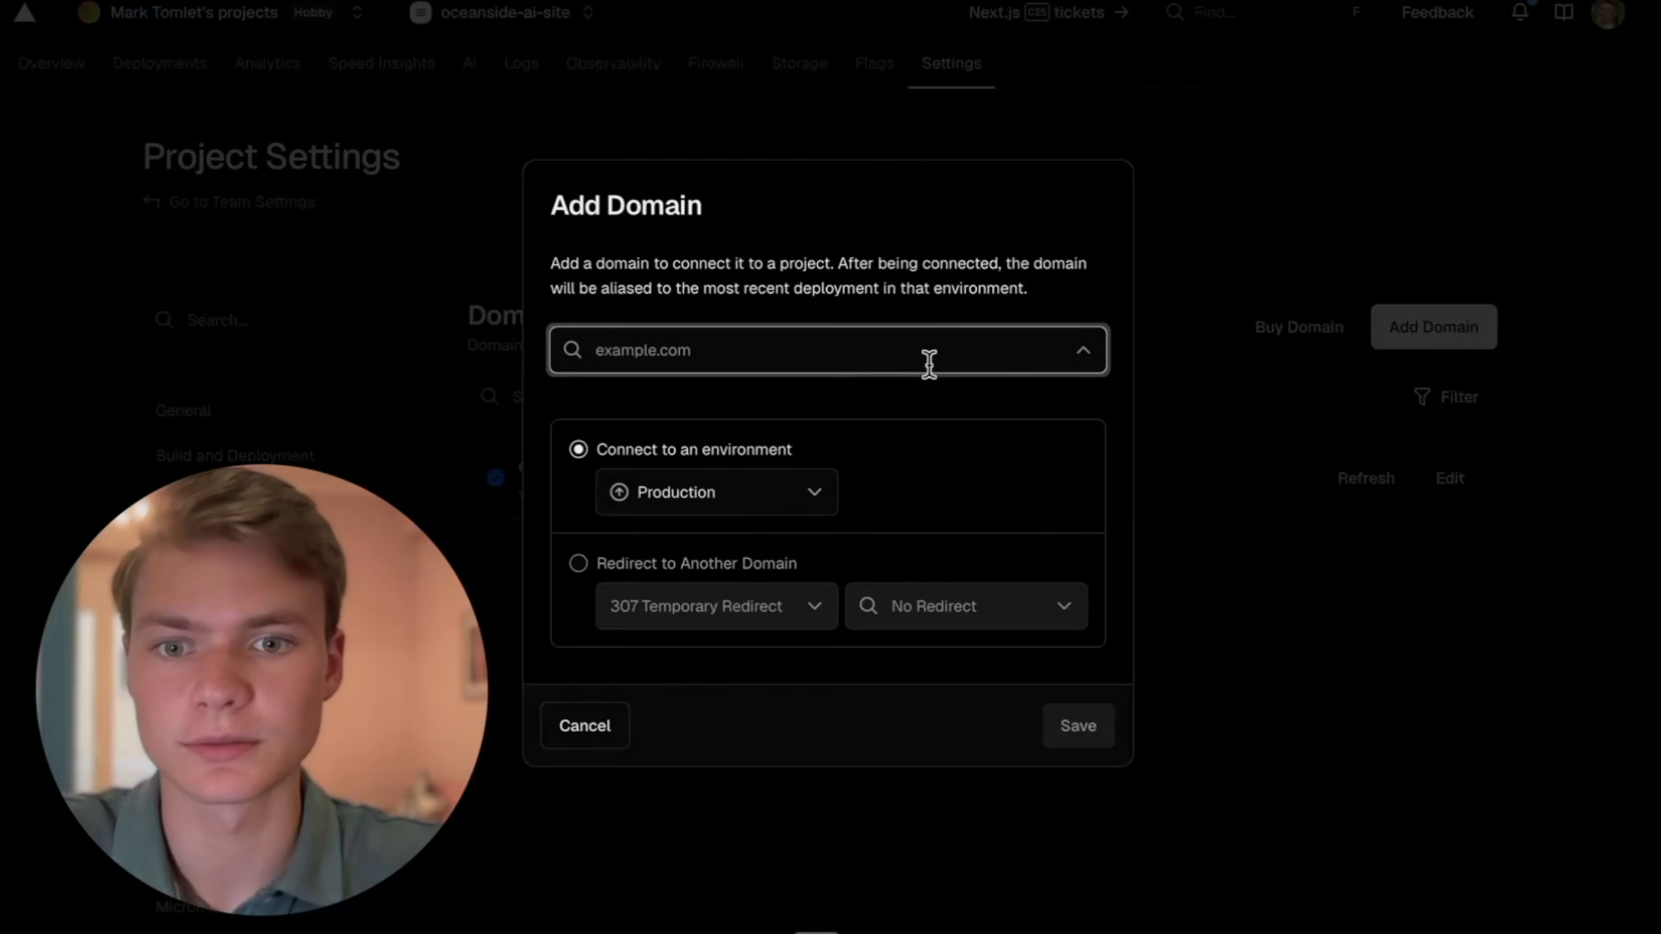
text(oceansai.site)
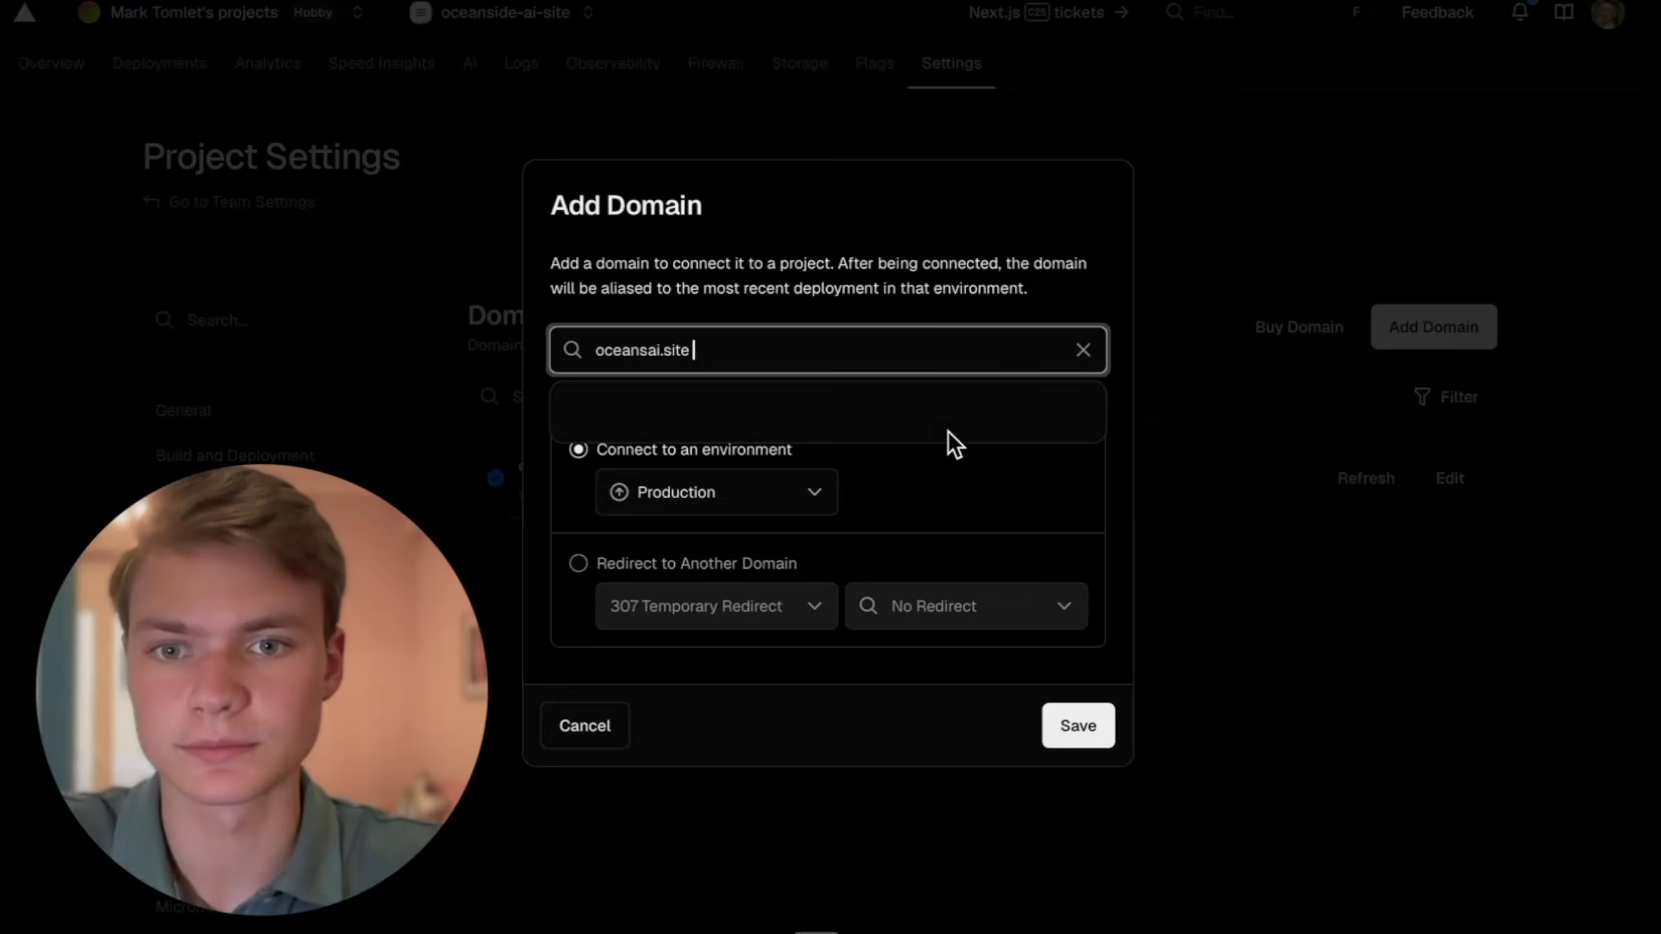
click(1082, 772)
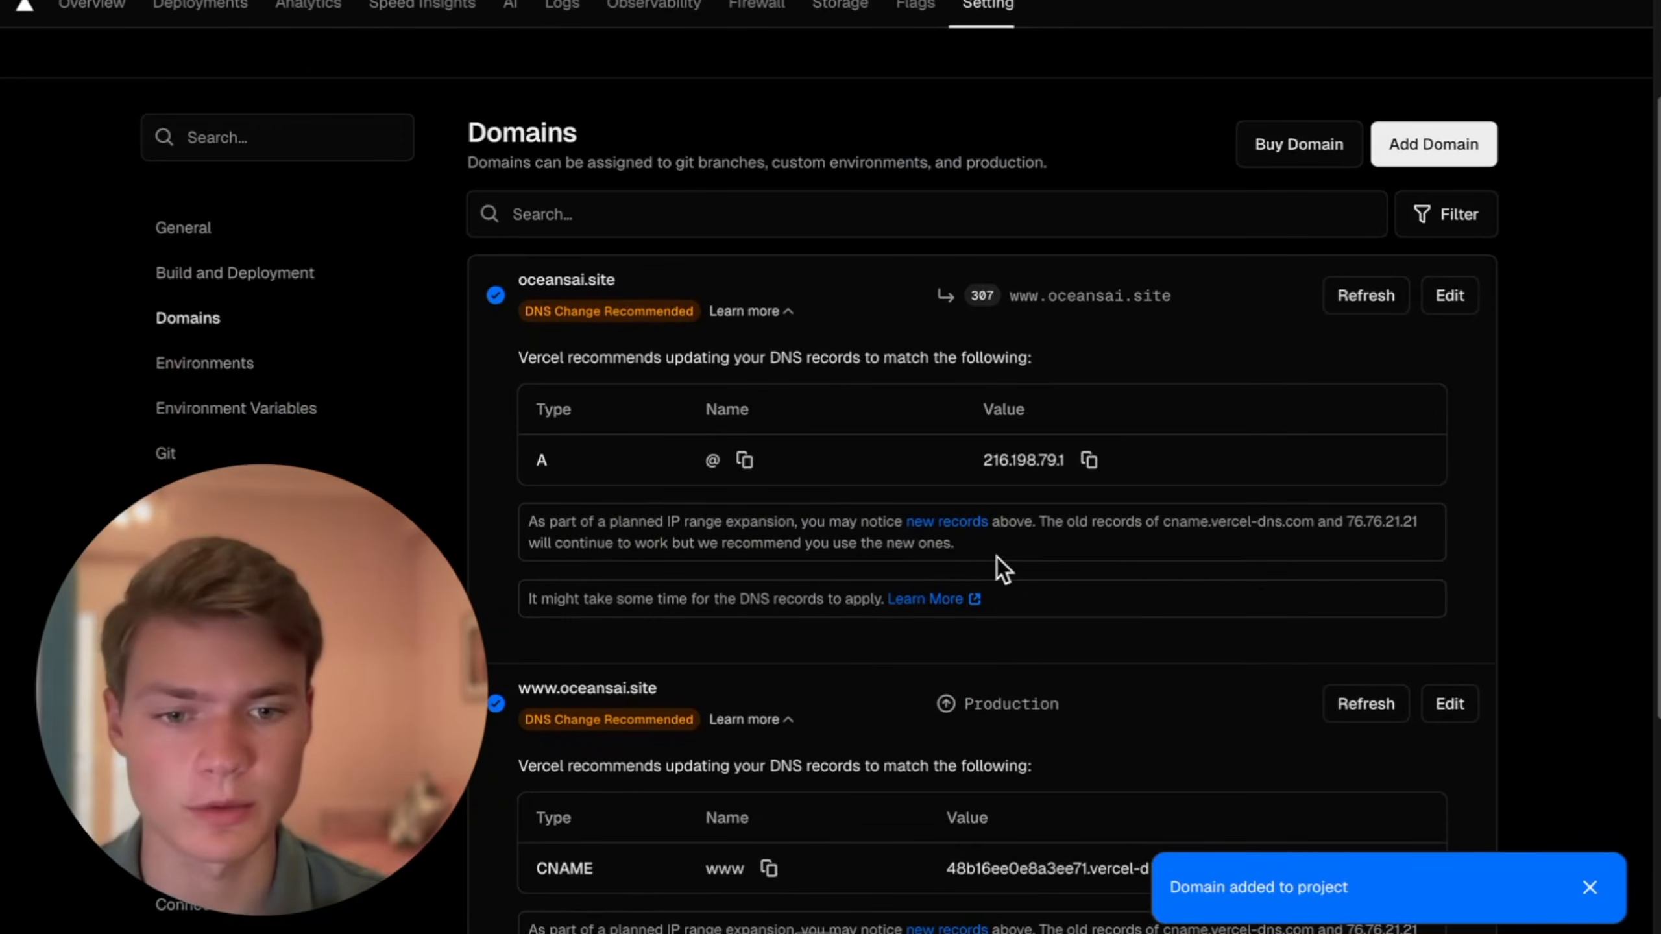
- Review Vercel's recommended DNS records for both project domains and refresh the oceansai.site configuration check
scroll(1111, 682, down, 3)
scroll(1052, 470, up, 5)
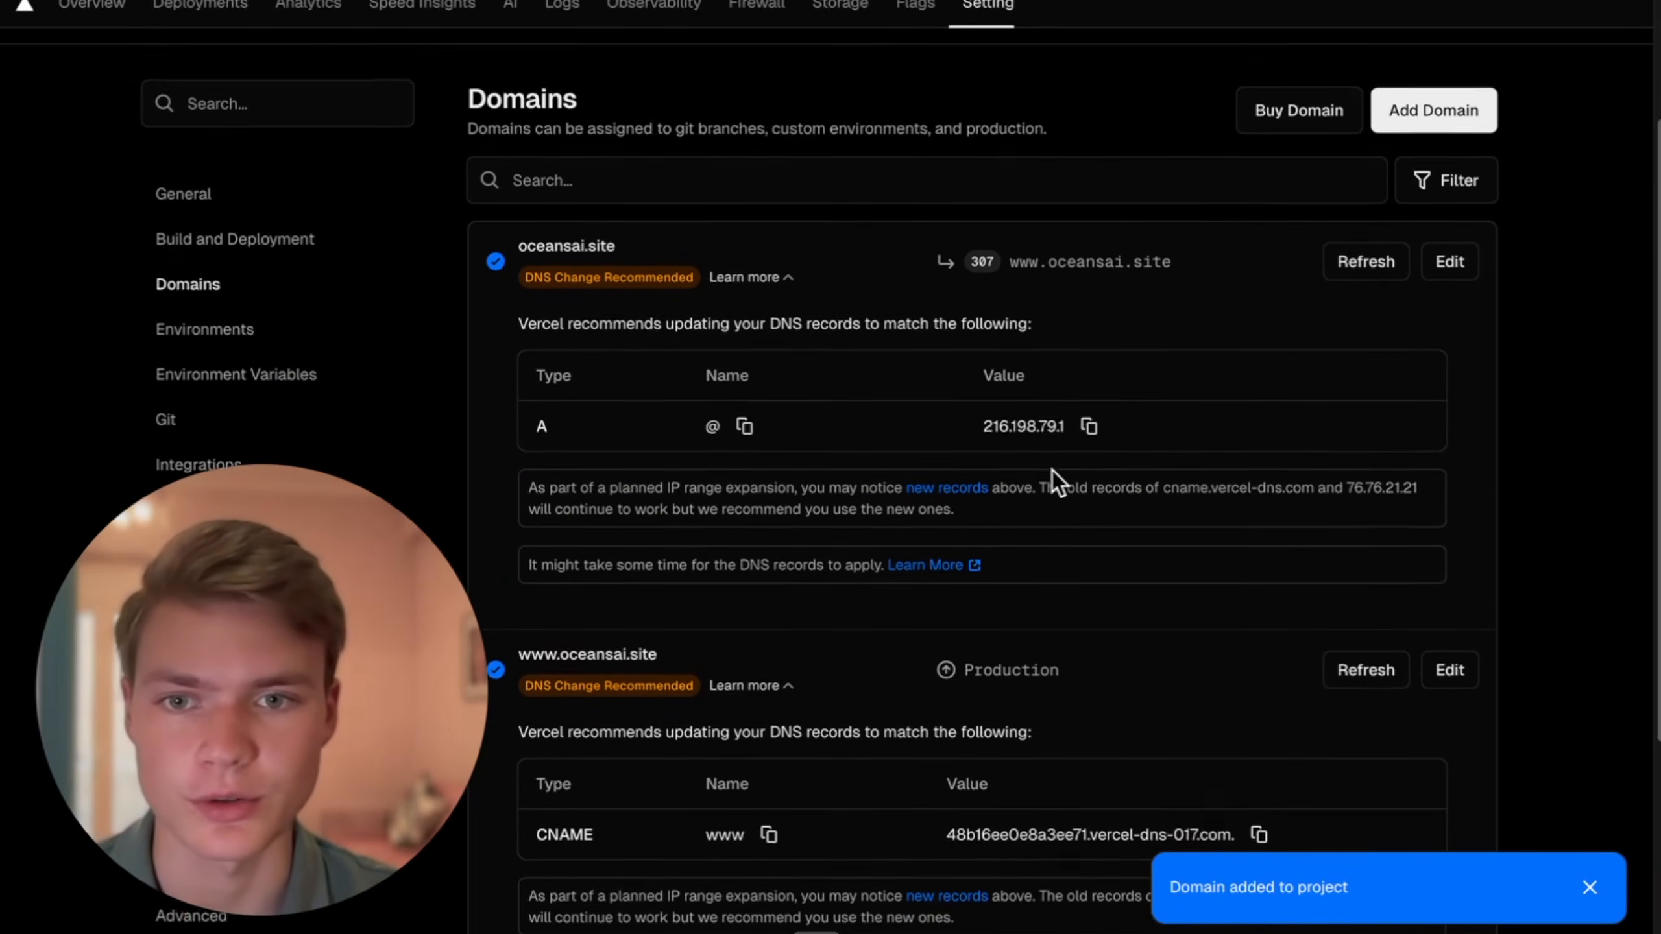
scroll(995, 541, down, 3)
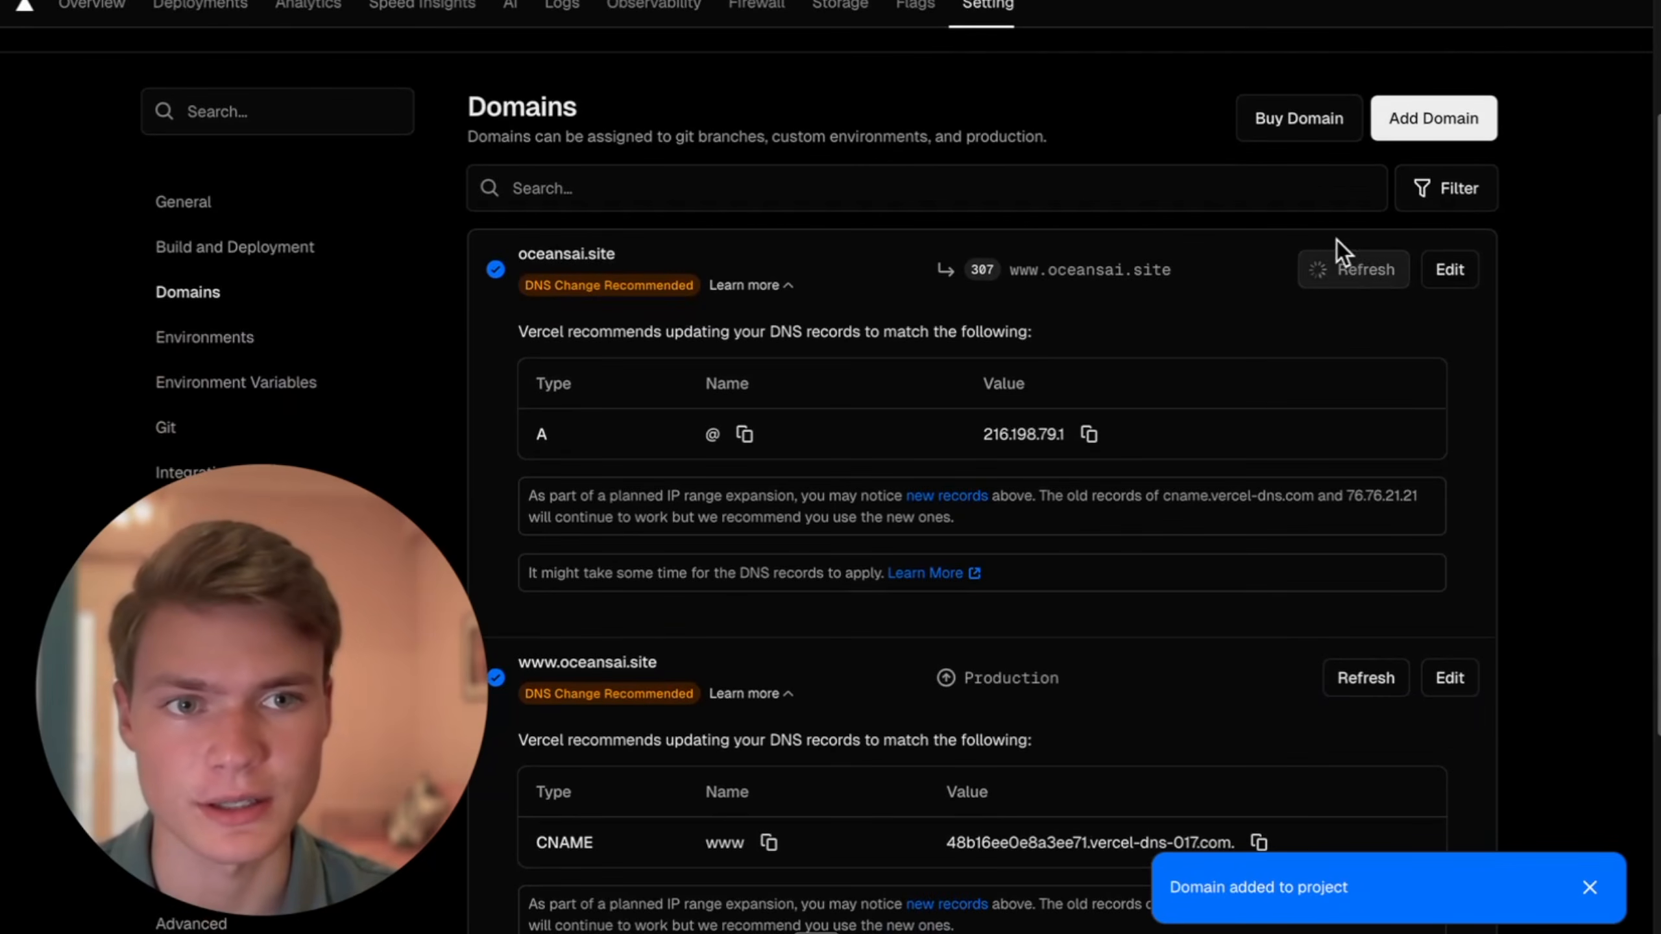
scroll(241, 293, up, 4)
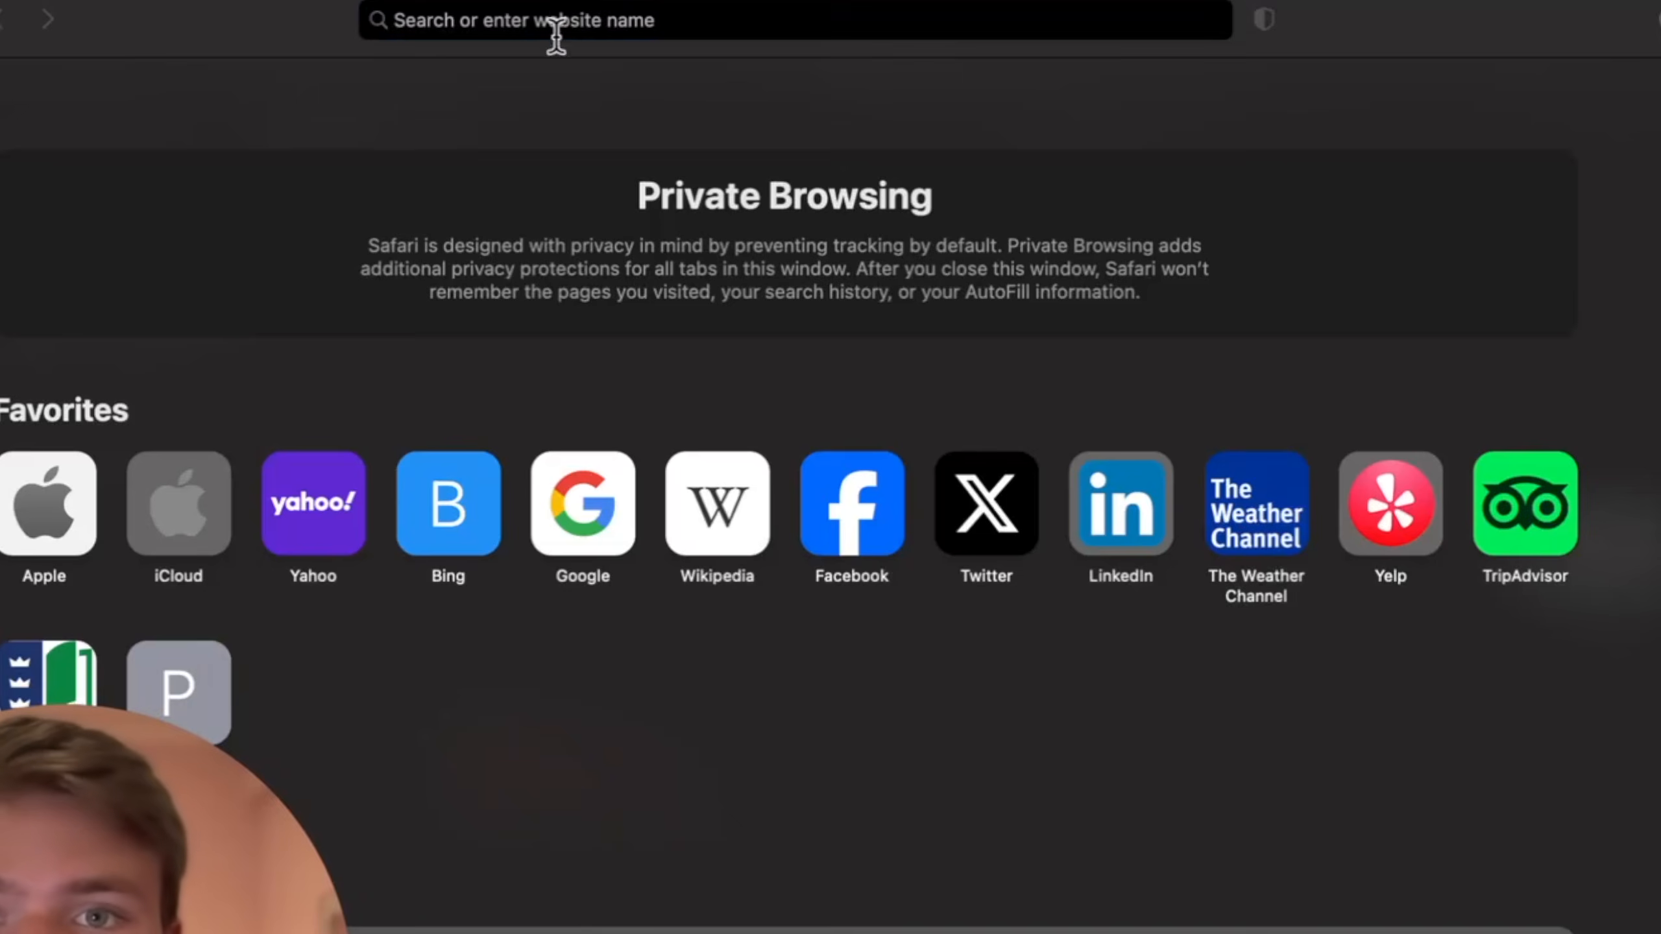
- Open oceansai.site in a private Safari window and look through the live homepage
click(555, 32)
text(oceansa)
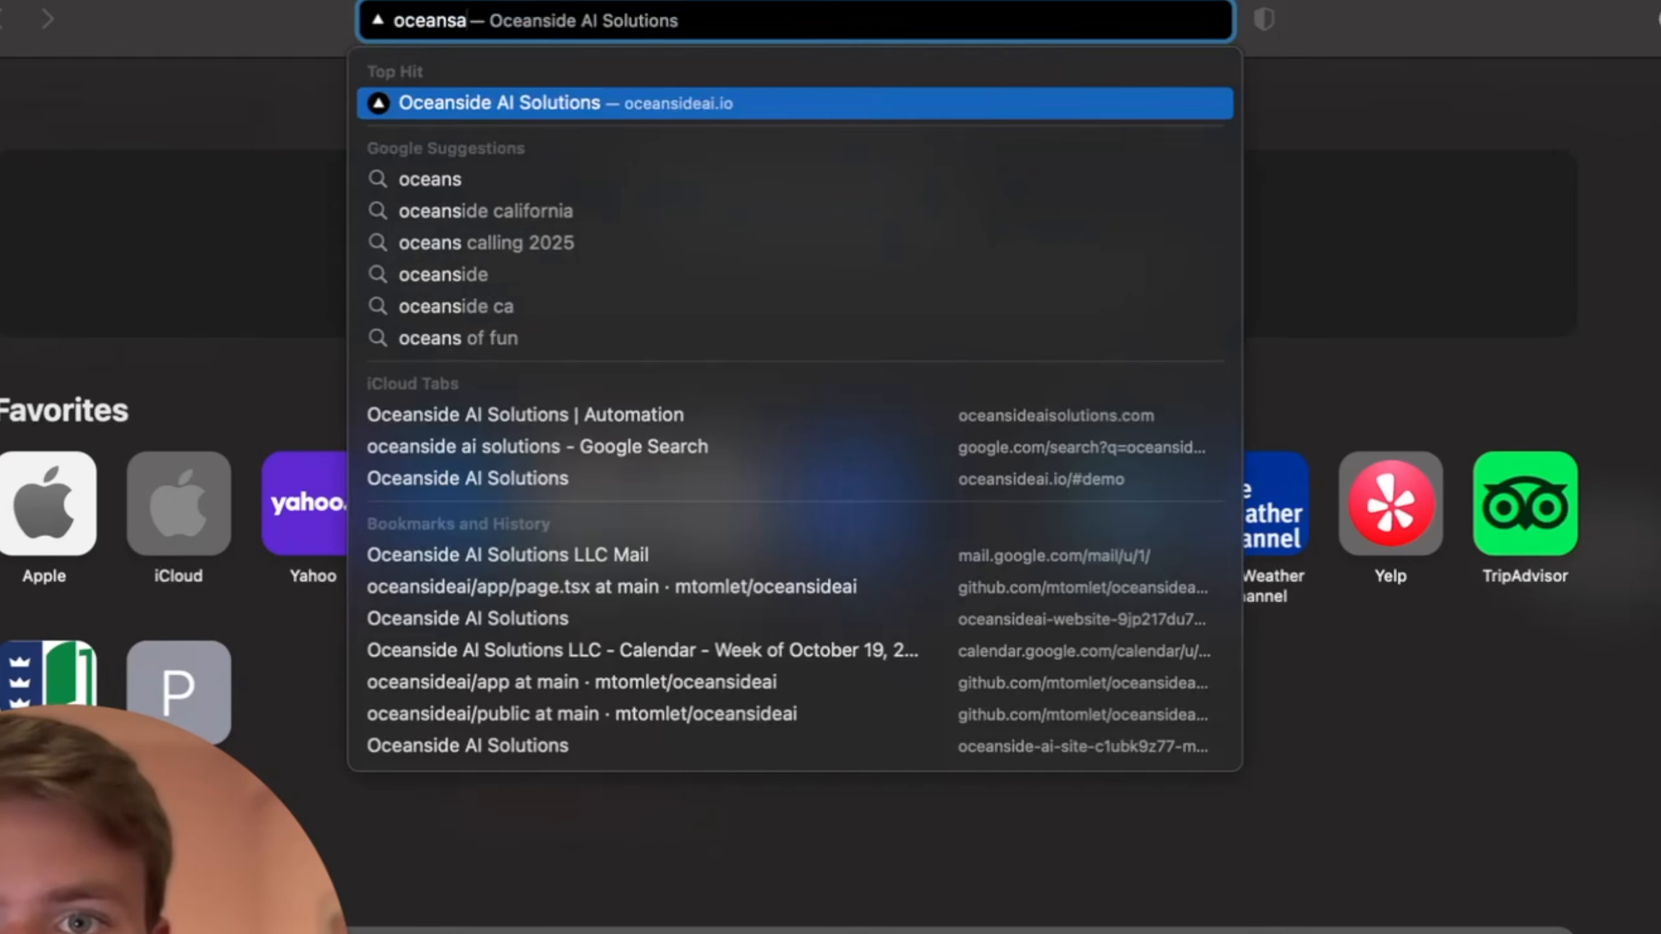
text(i.site)
key(Return)
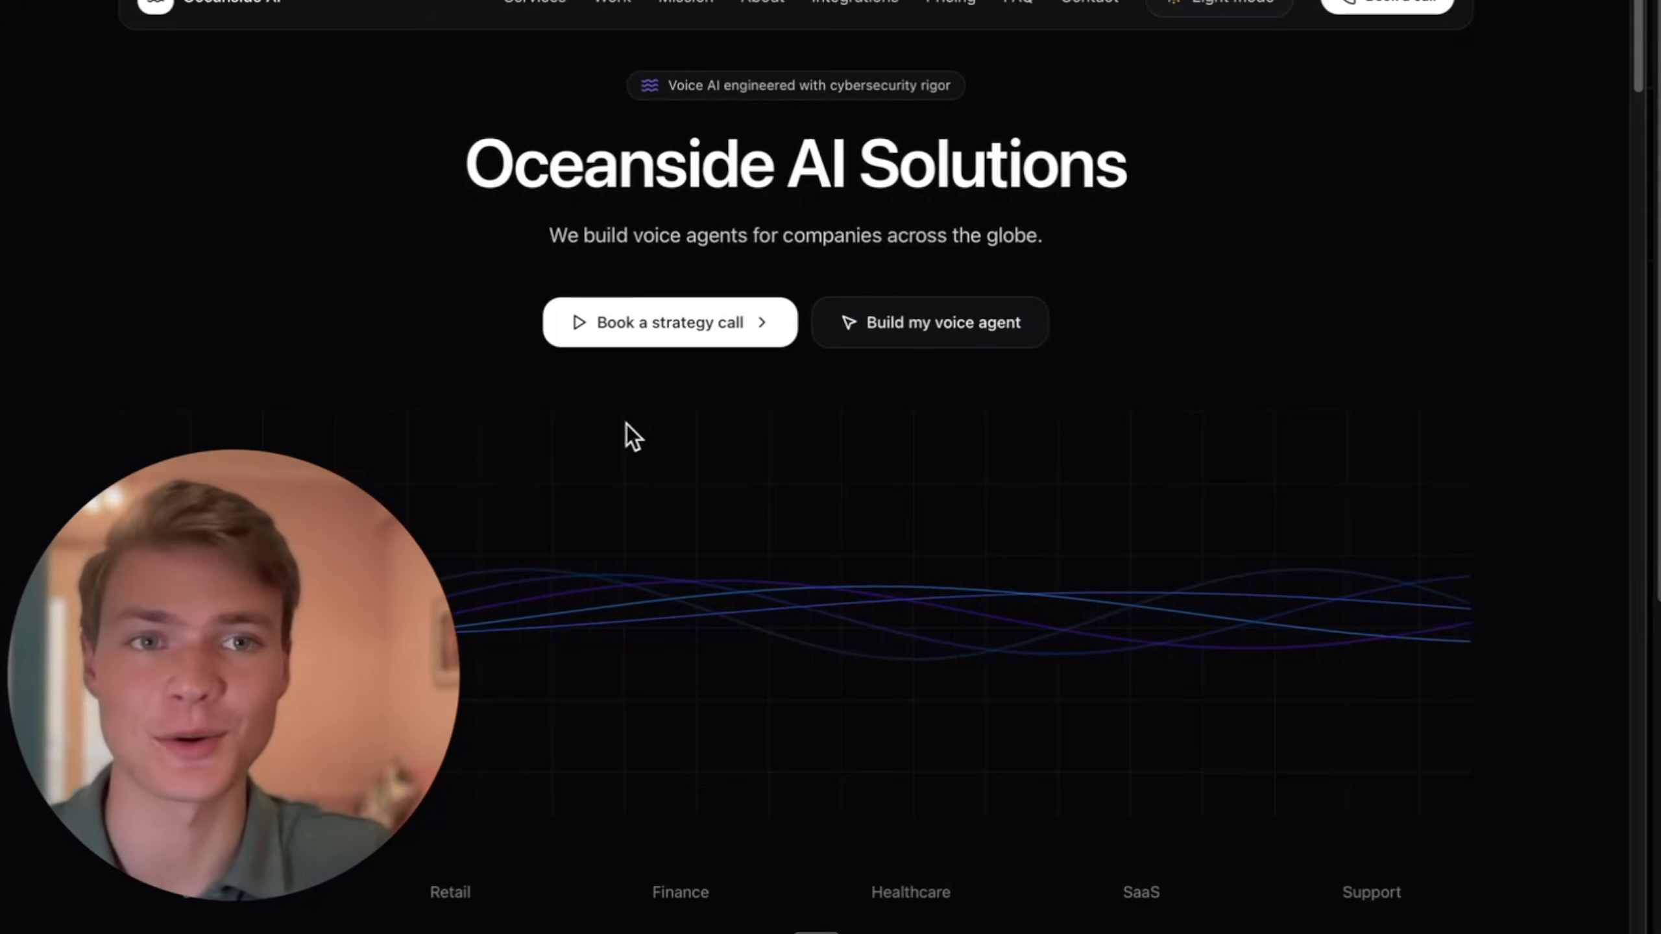
key(super+l)
click(1284, 169)
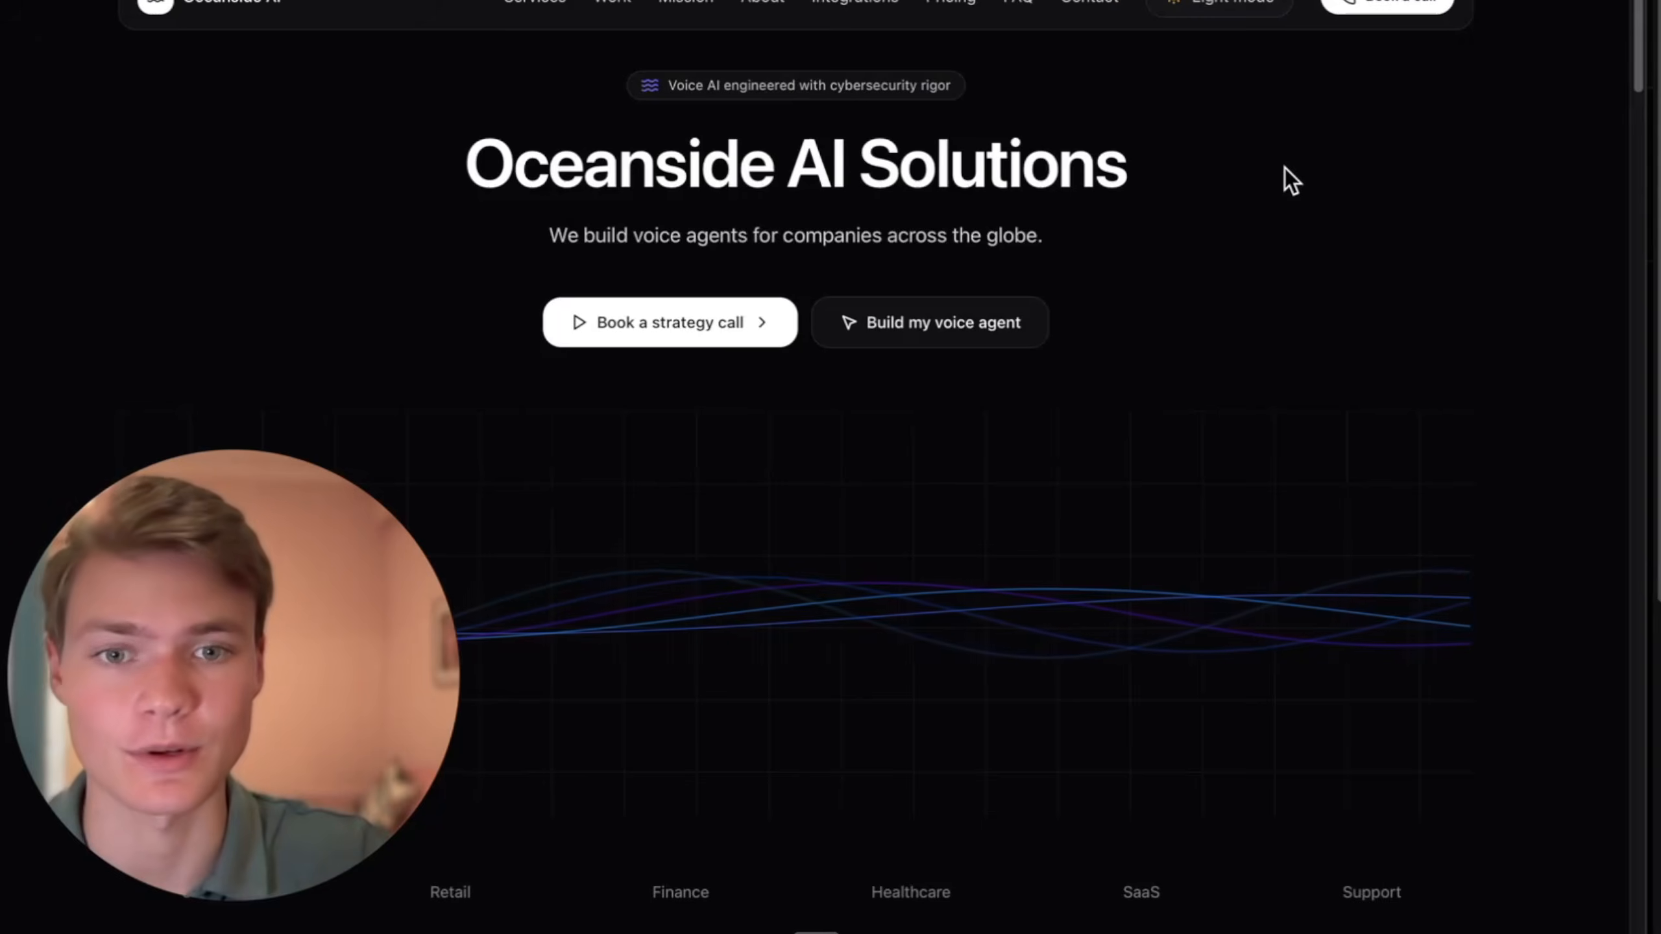
scroll(1256, 329, down, 7)
scroll(1263, 343, down, 10)
scroll(619, 282, up, 12)
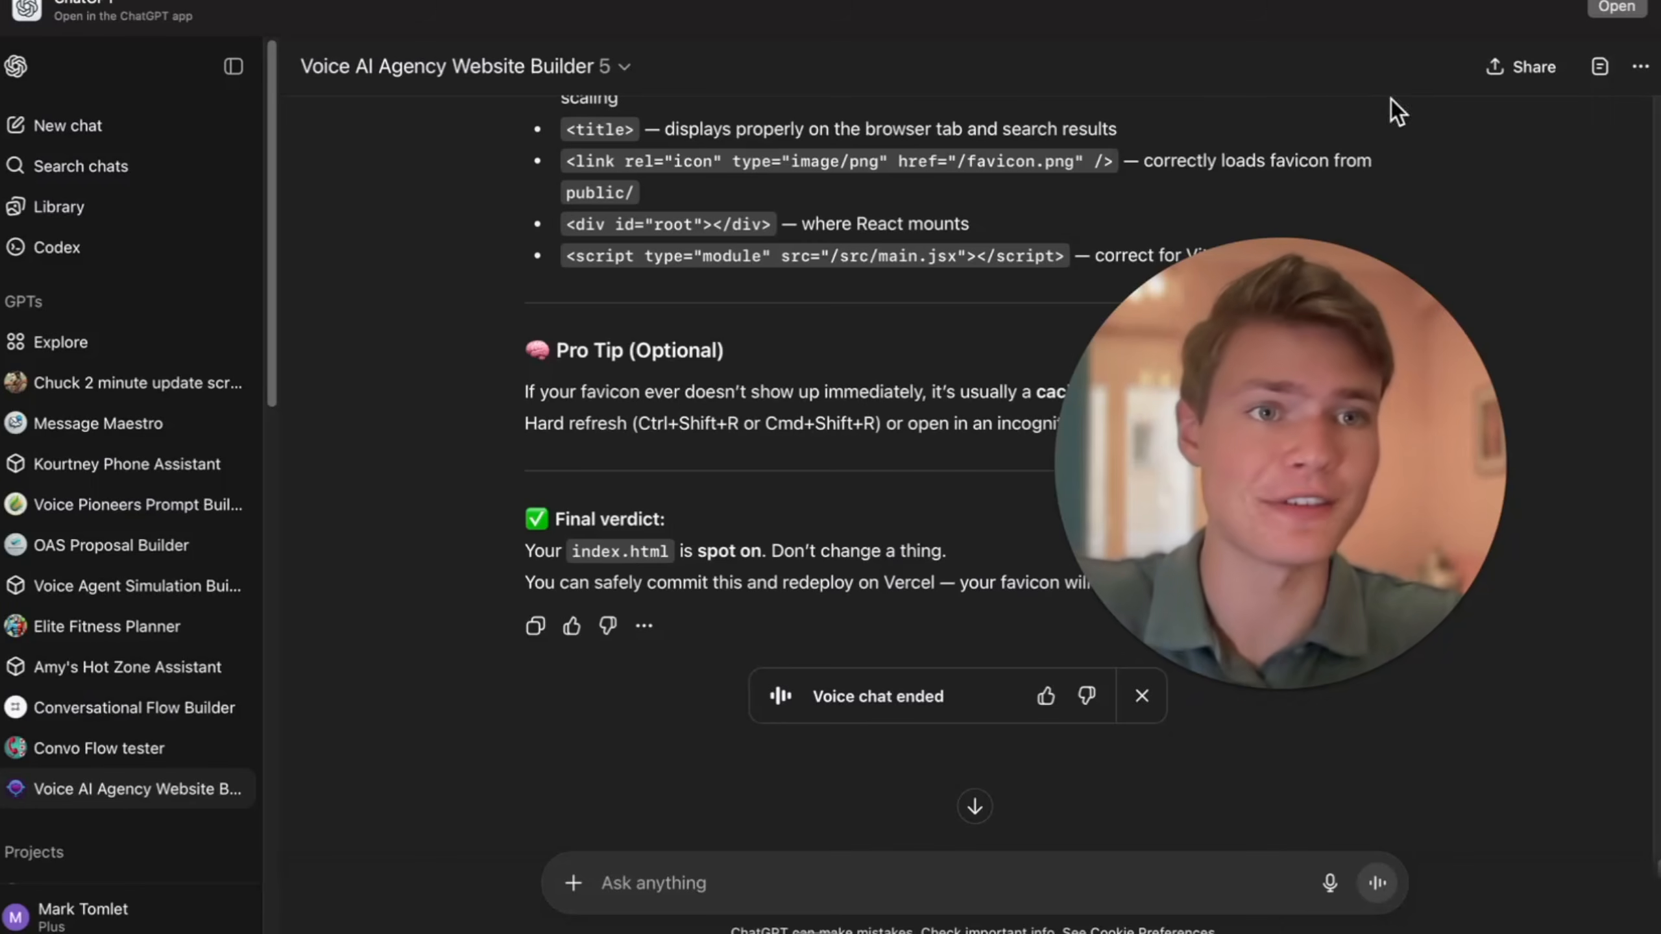
- Open the web design style library in a new tab, browse its styles and copy the Tesla-Style Minimalism prompt
key(super+t)
text(vibeatlas.shop)
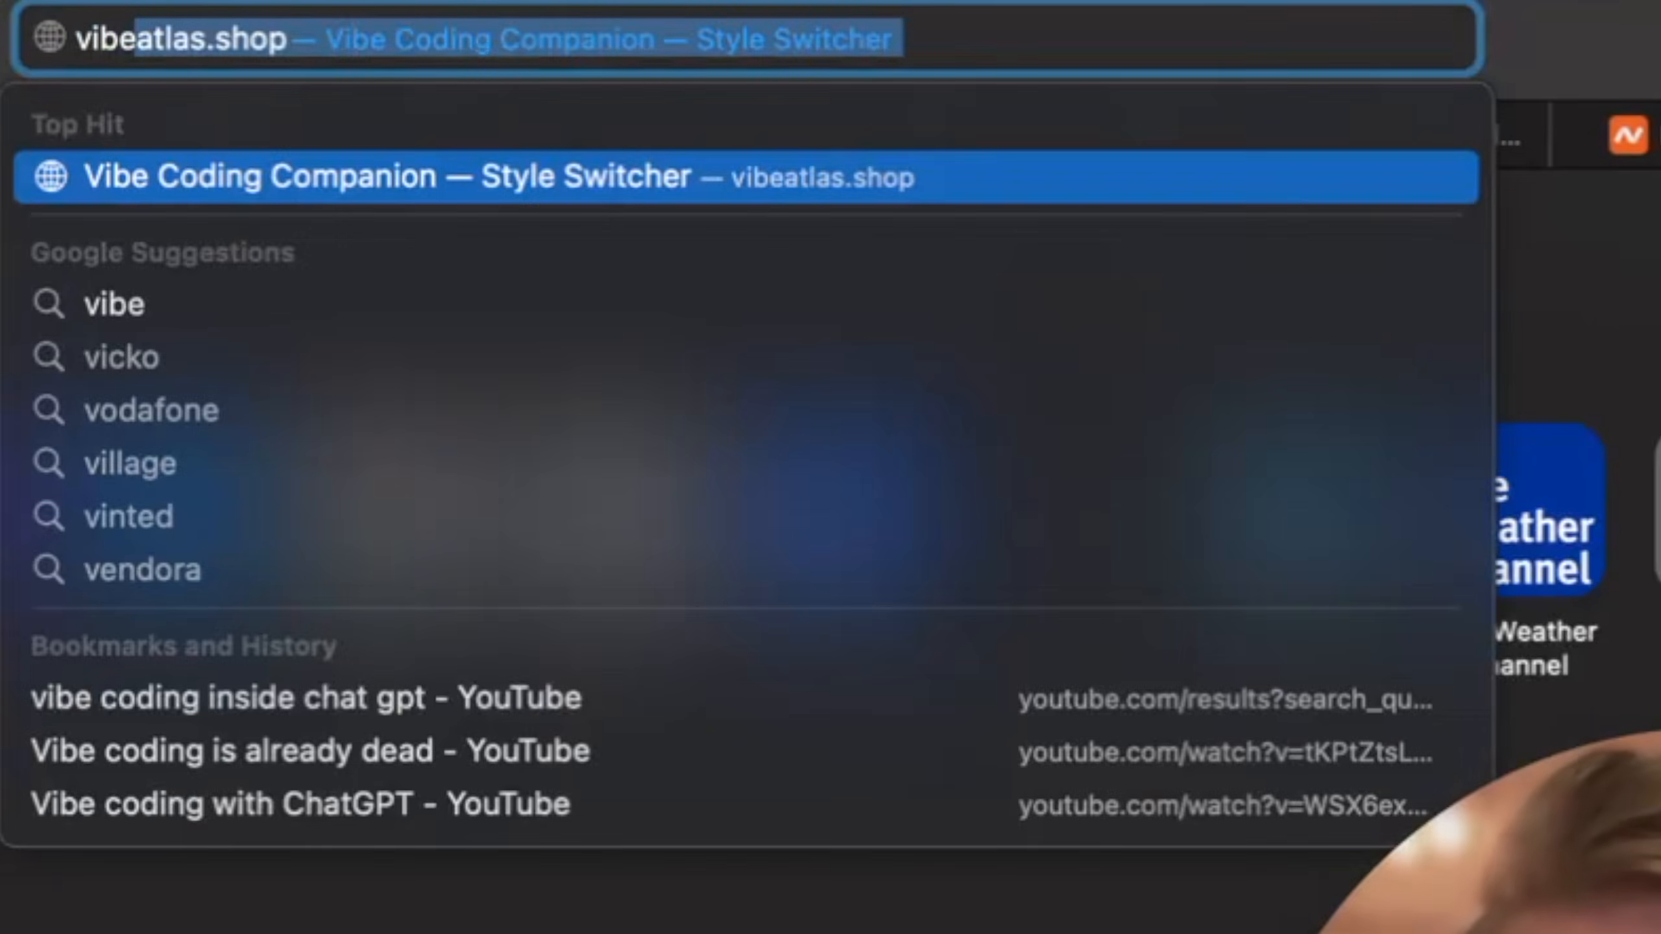
key(Return)
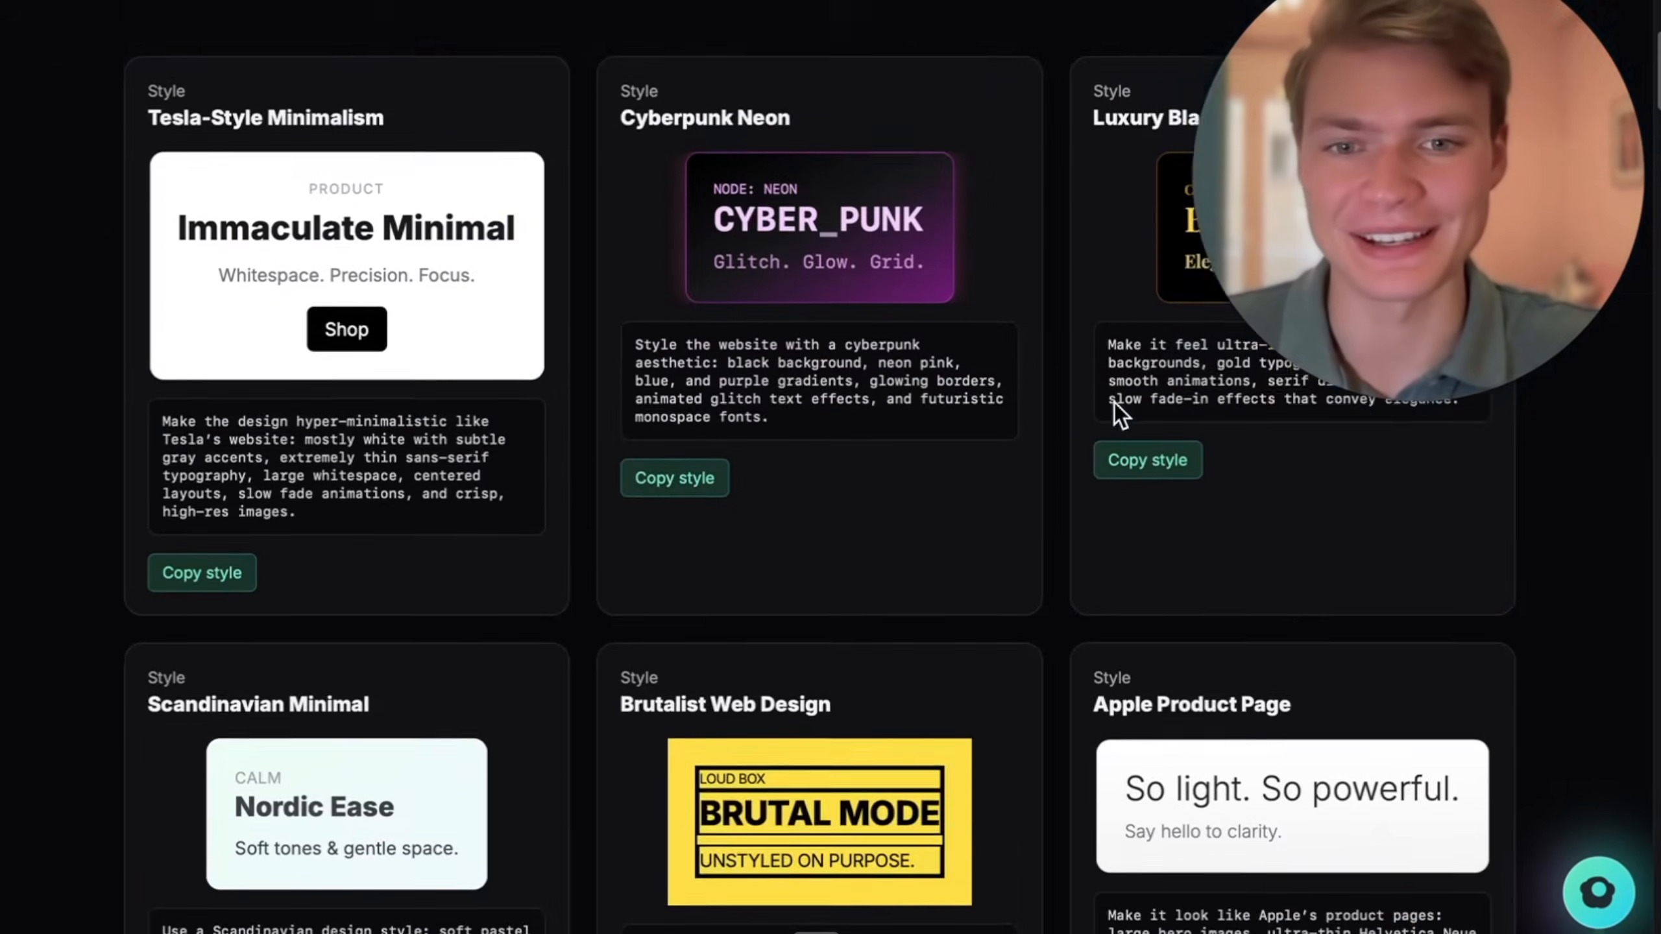
scroll(1114, 402, down, 5)
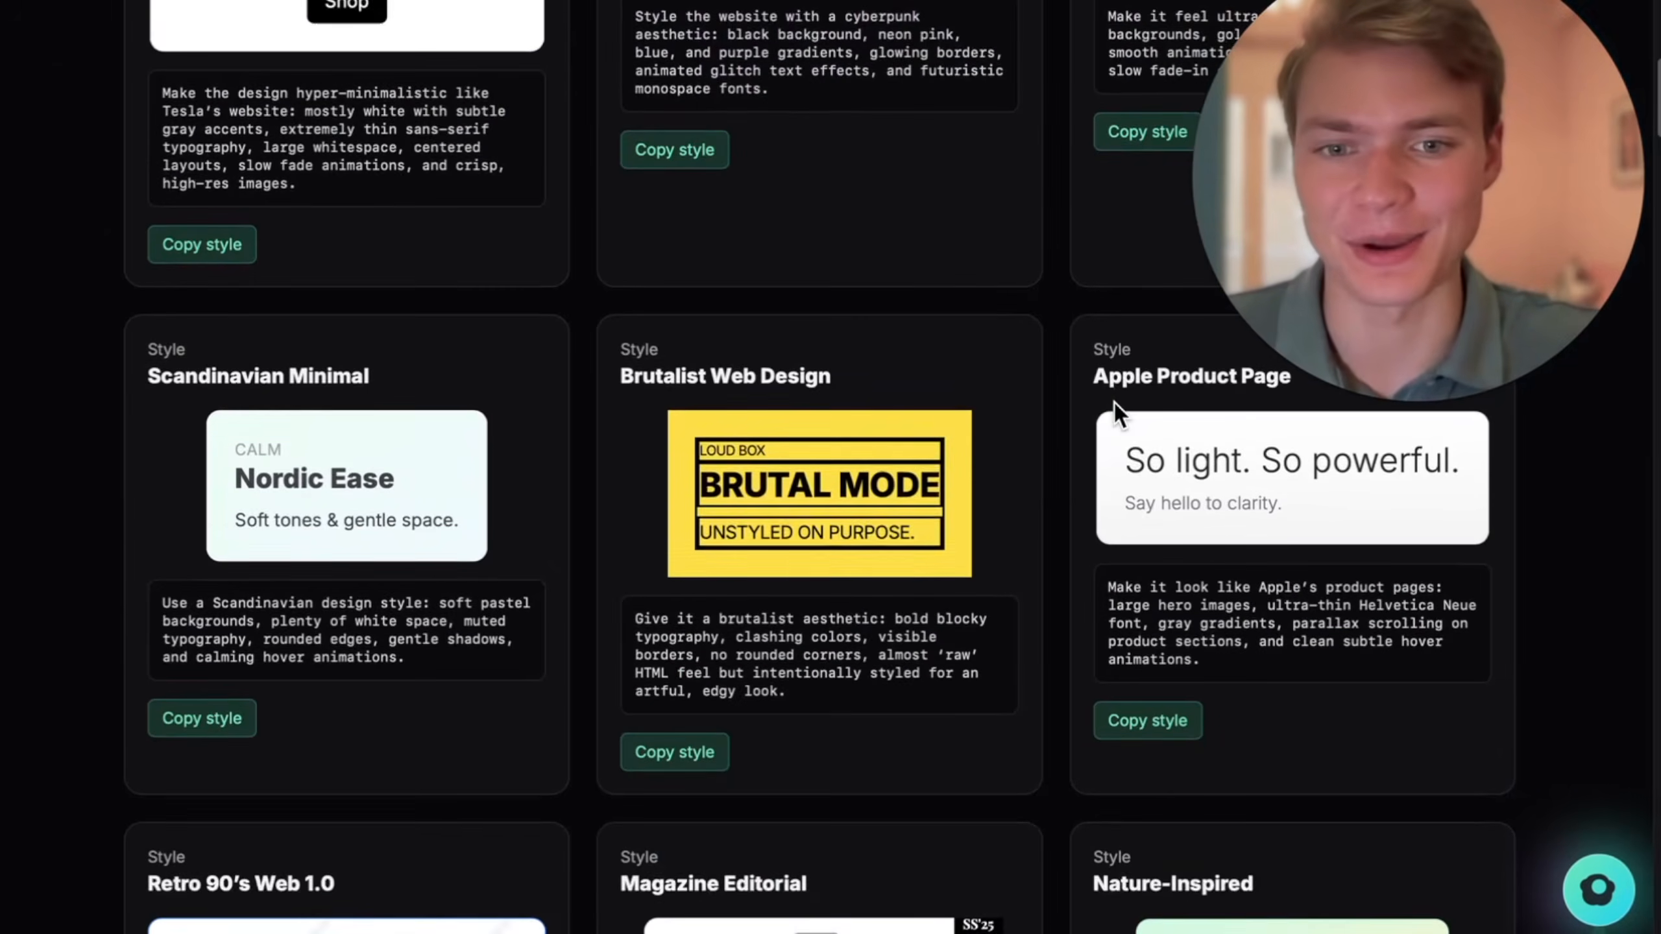
scroll(1113, 402, up, 4)
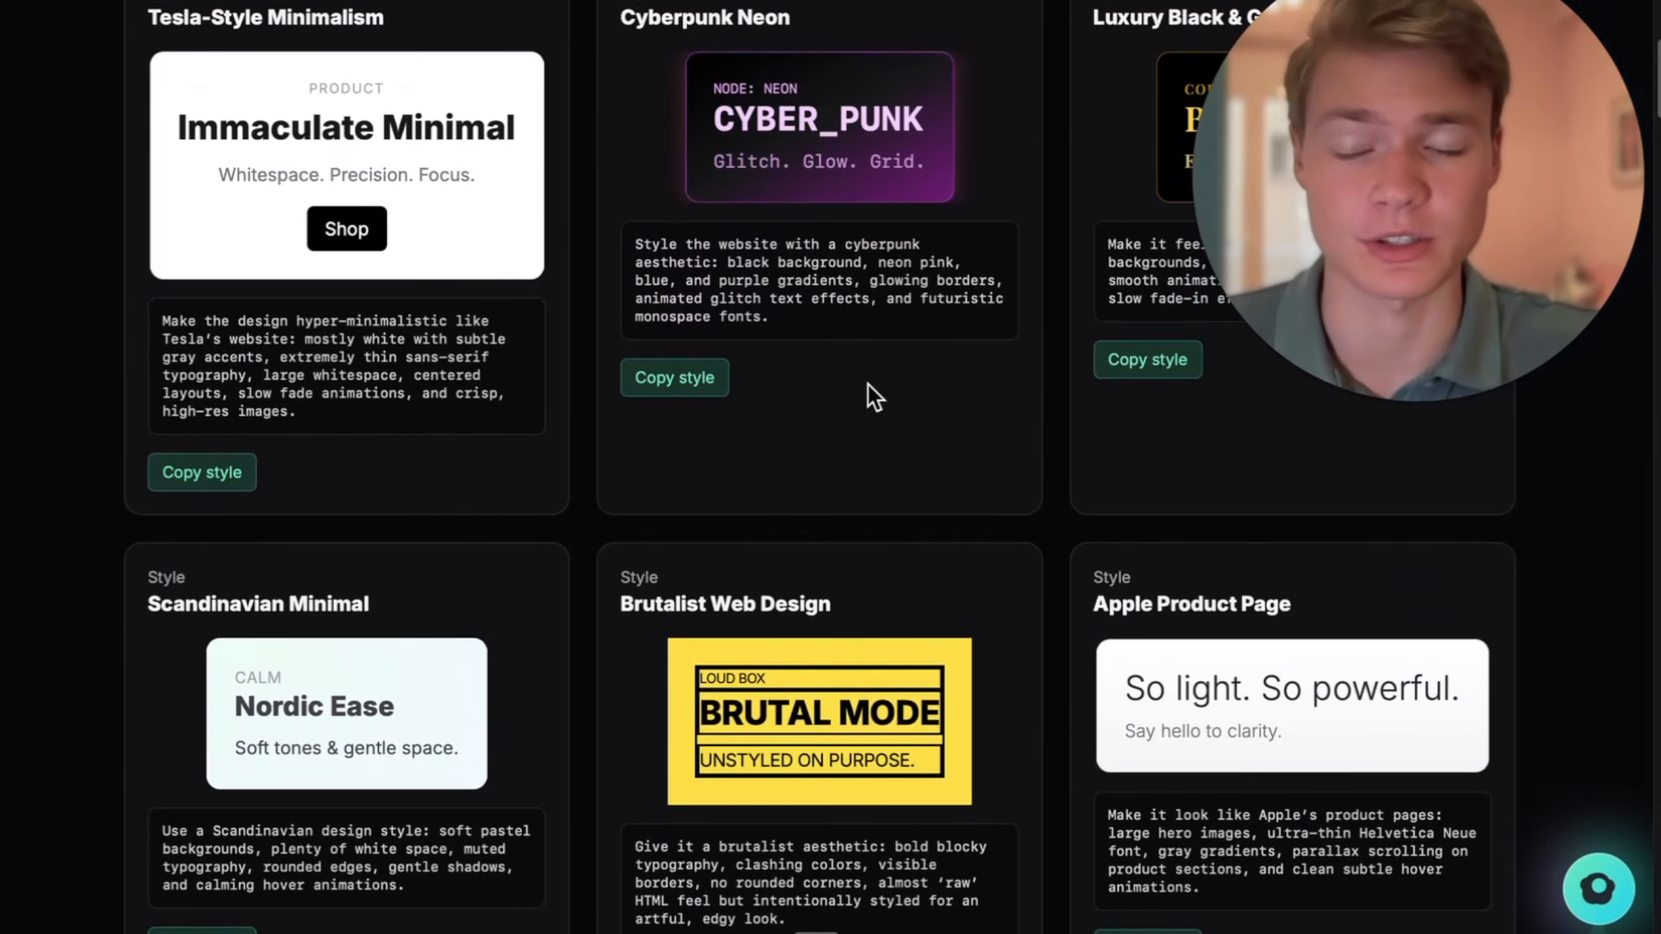
scroll(868, 451, up, 1)
click(204, 546)
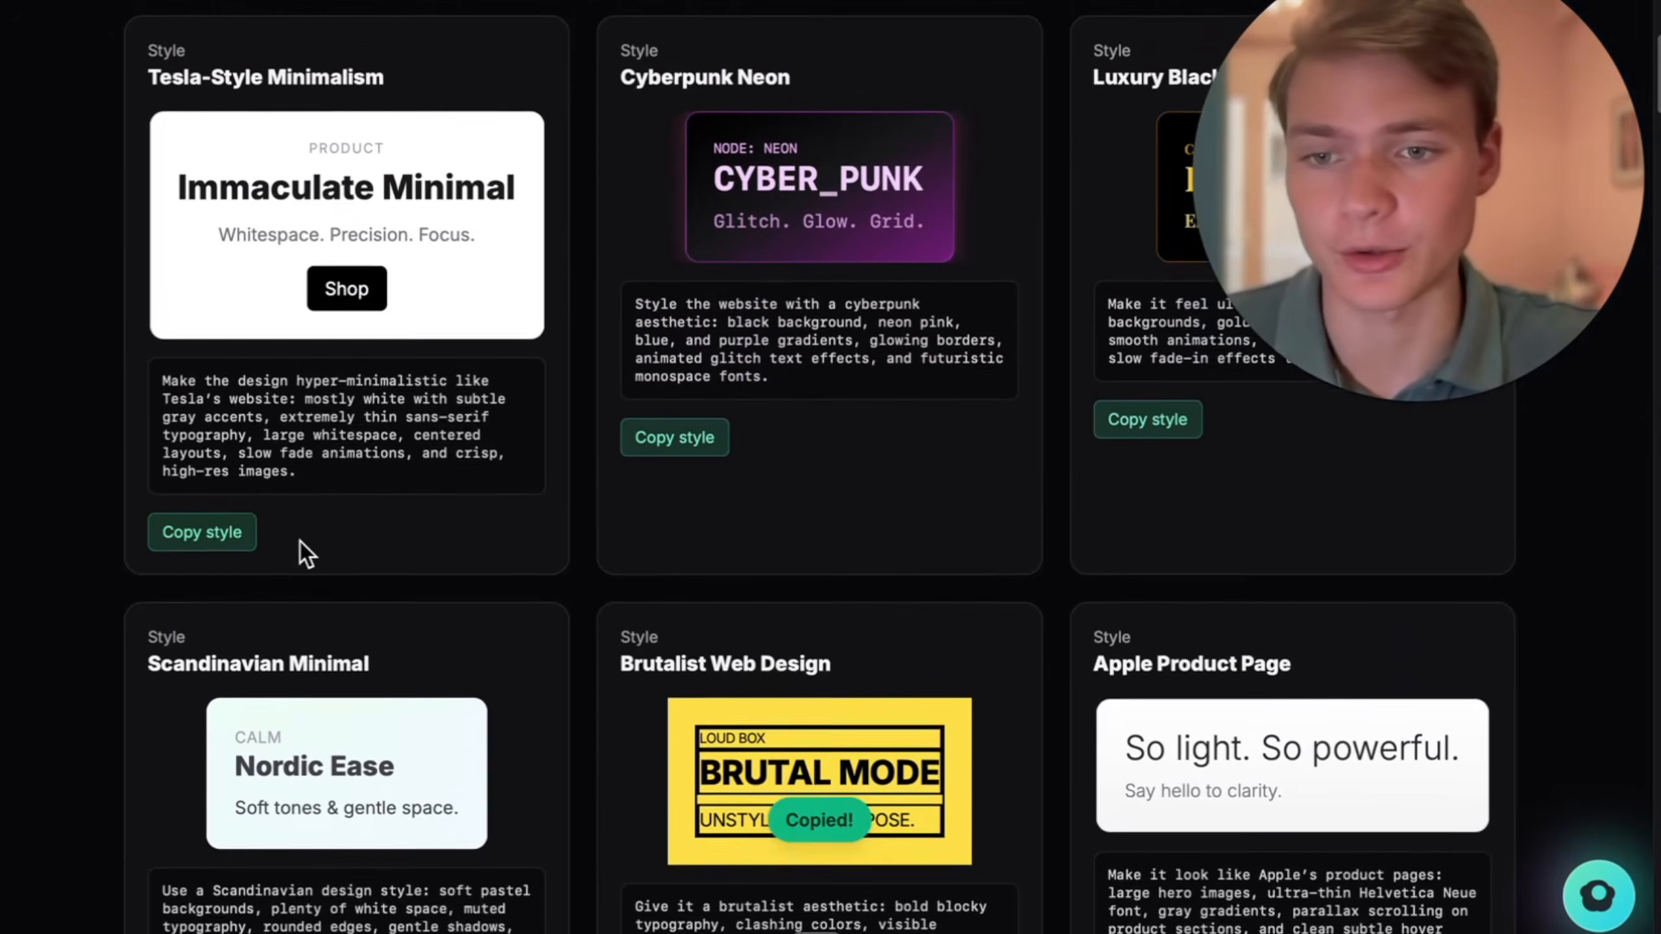
scroll(365, 196, down, 6)
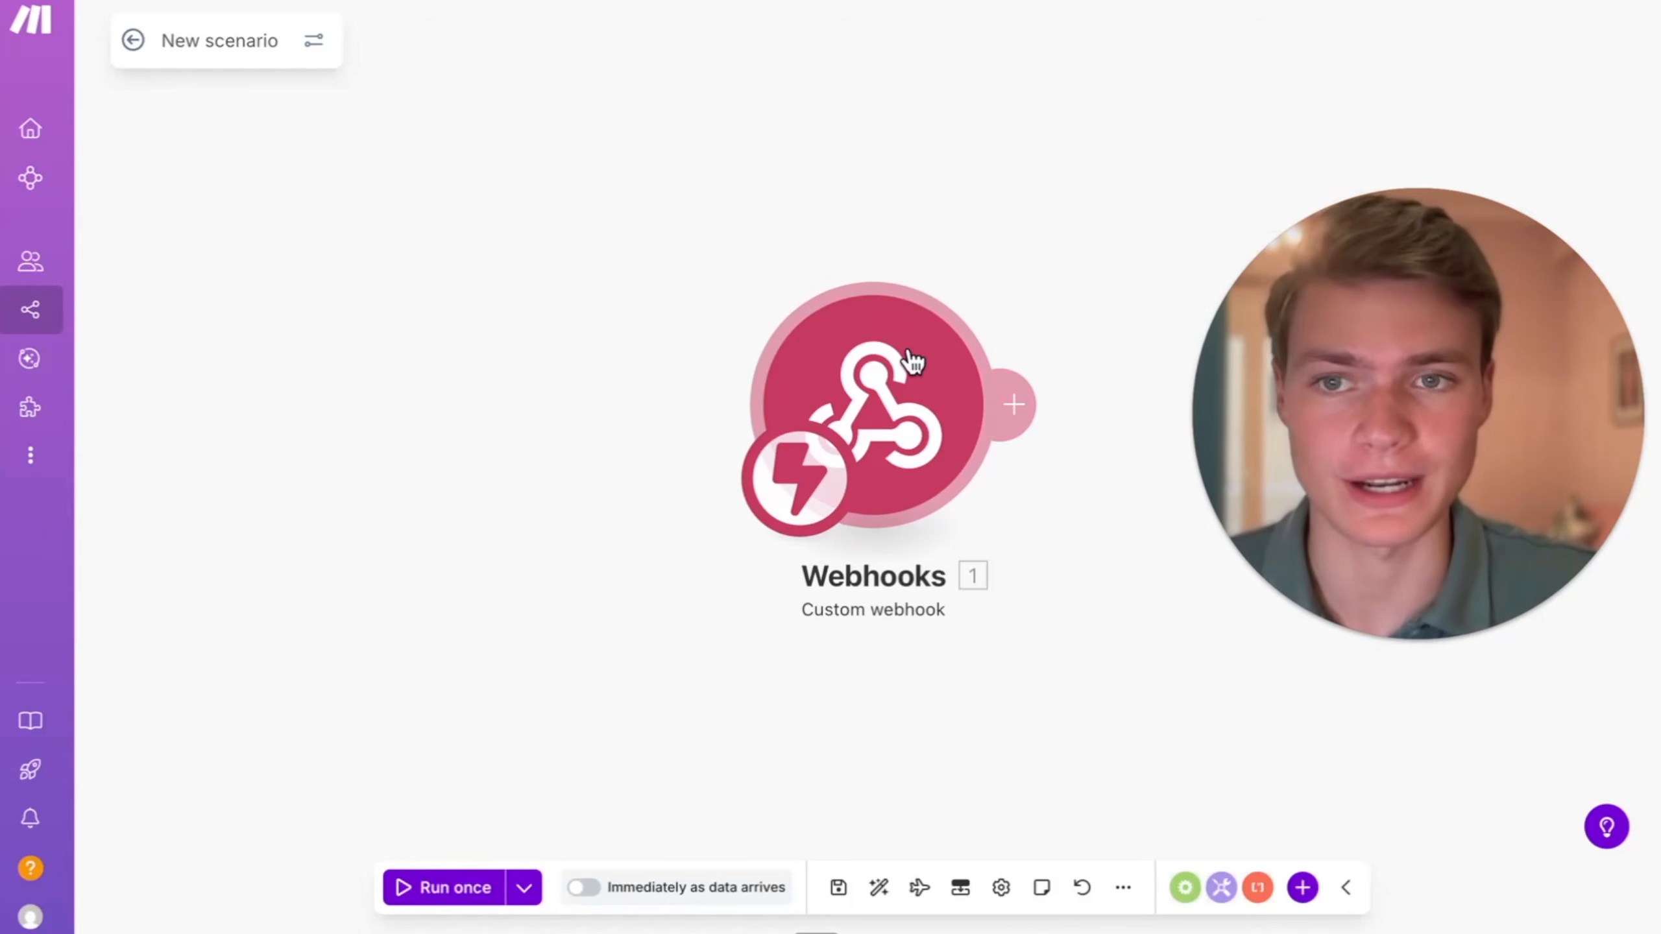
- Save the custom webhook scenario in Make and submit a test request with a full name through the website's contact form
click(838, 887)
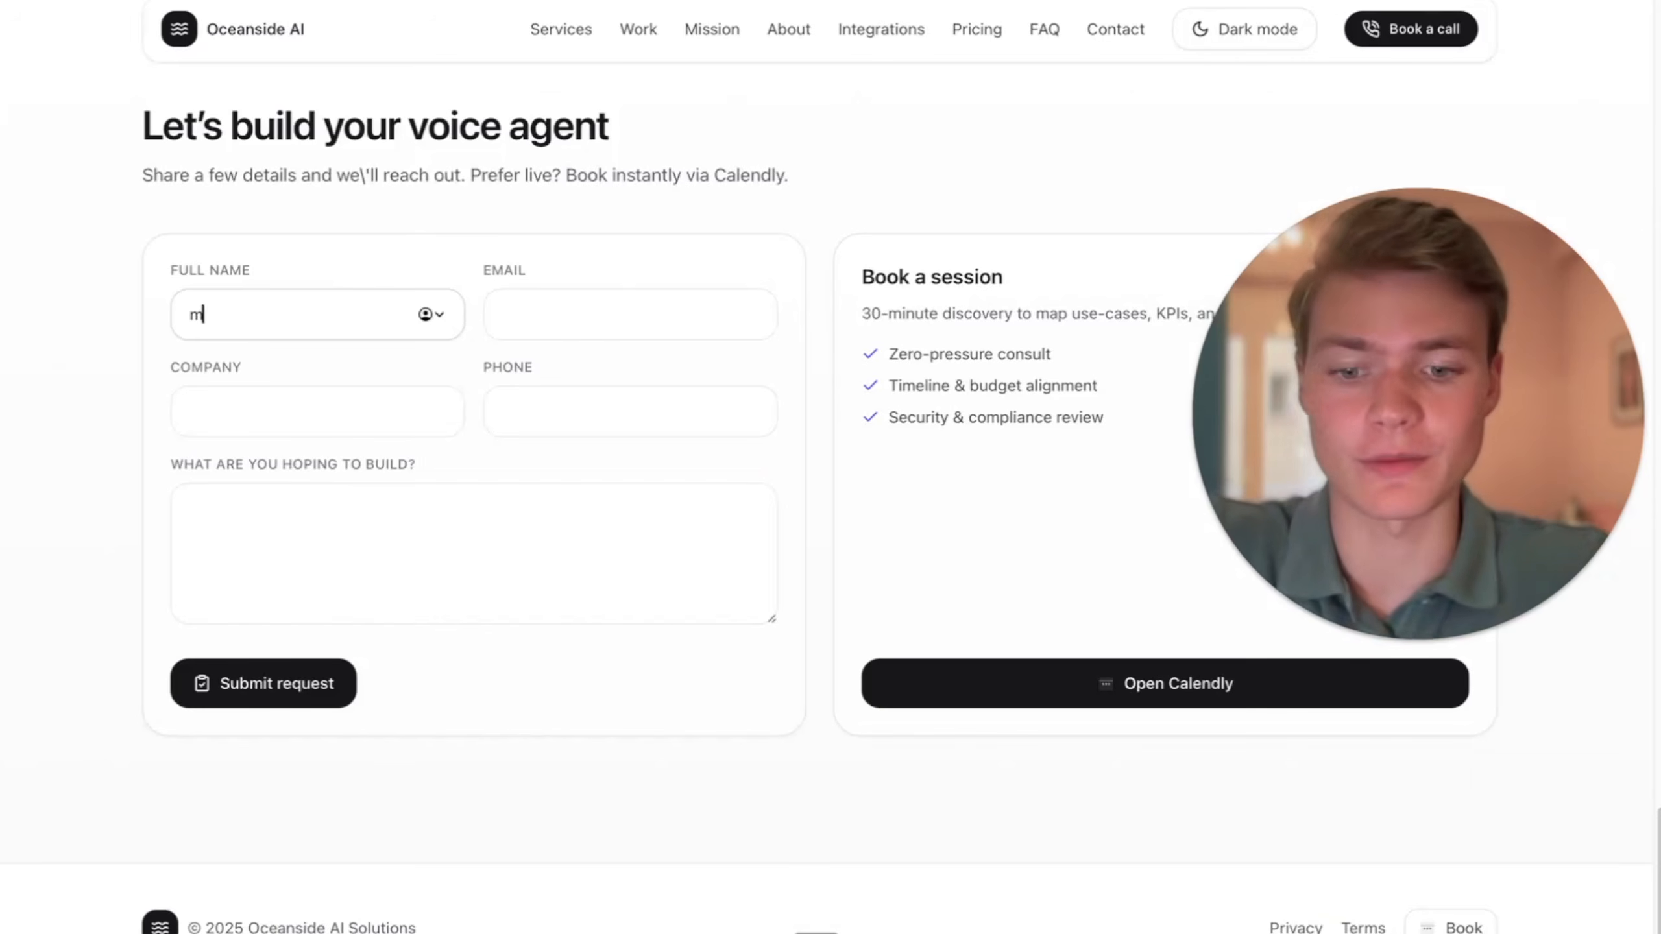
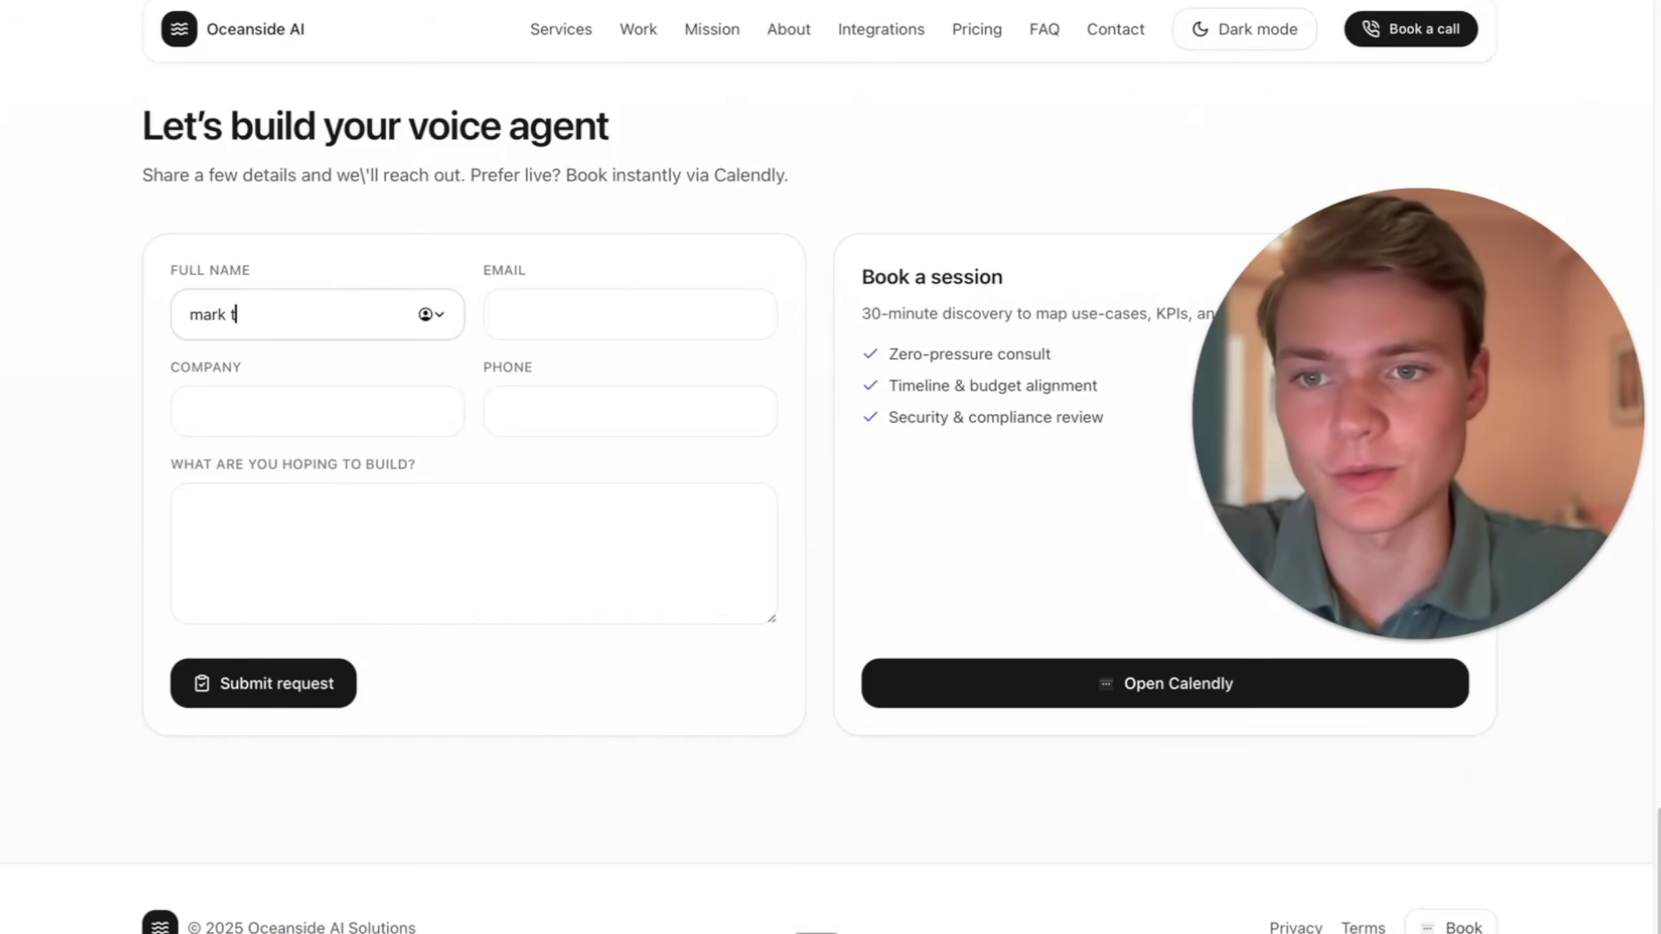
click(642, 316)
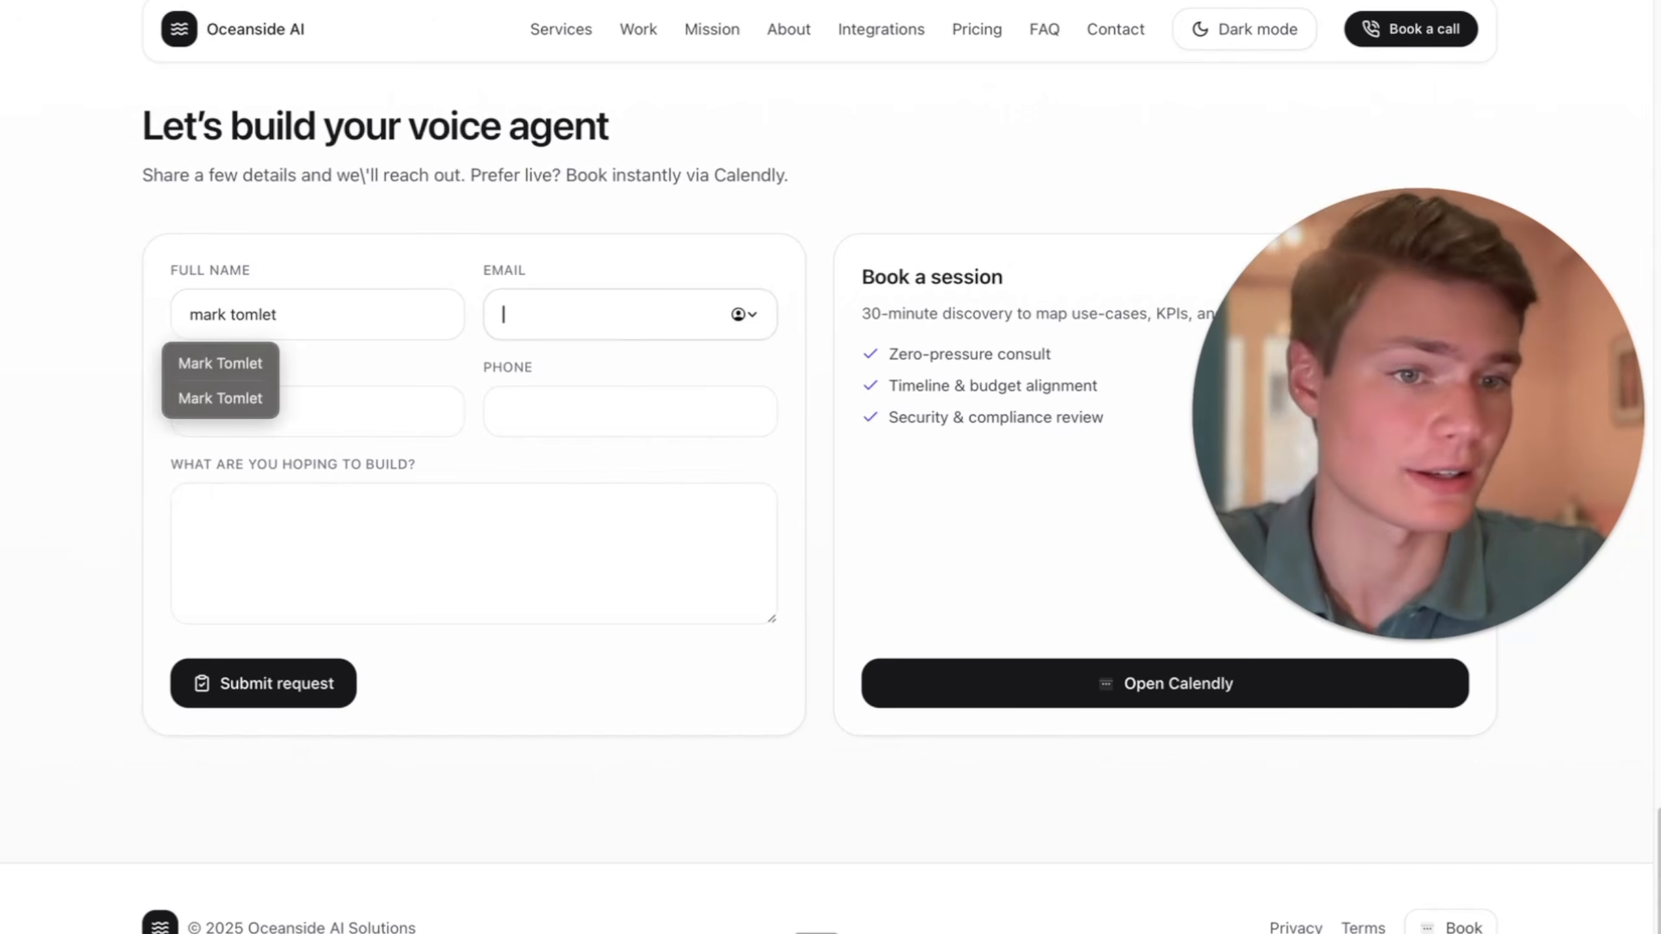
click(303, 721)
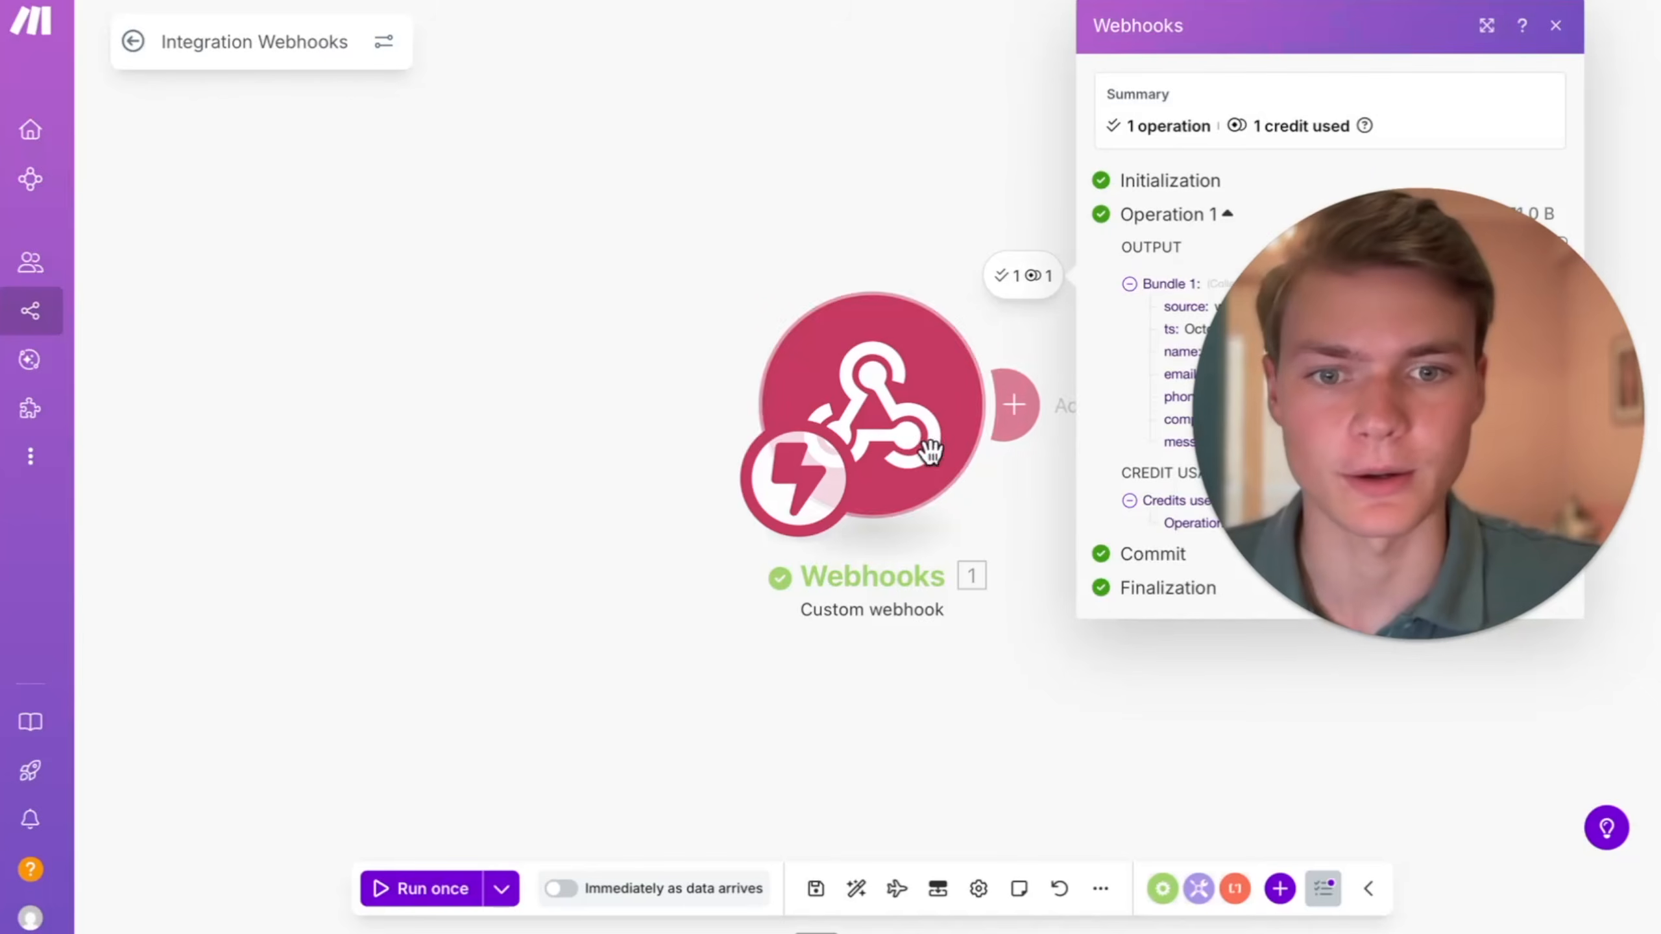
- Add a Parse a phone number module after the custom webhook and map the webhook's phone value to its phone number field
drag(899, 226, 434, 226)
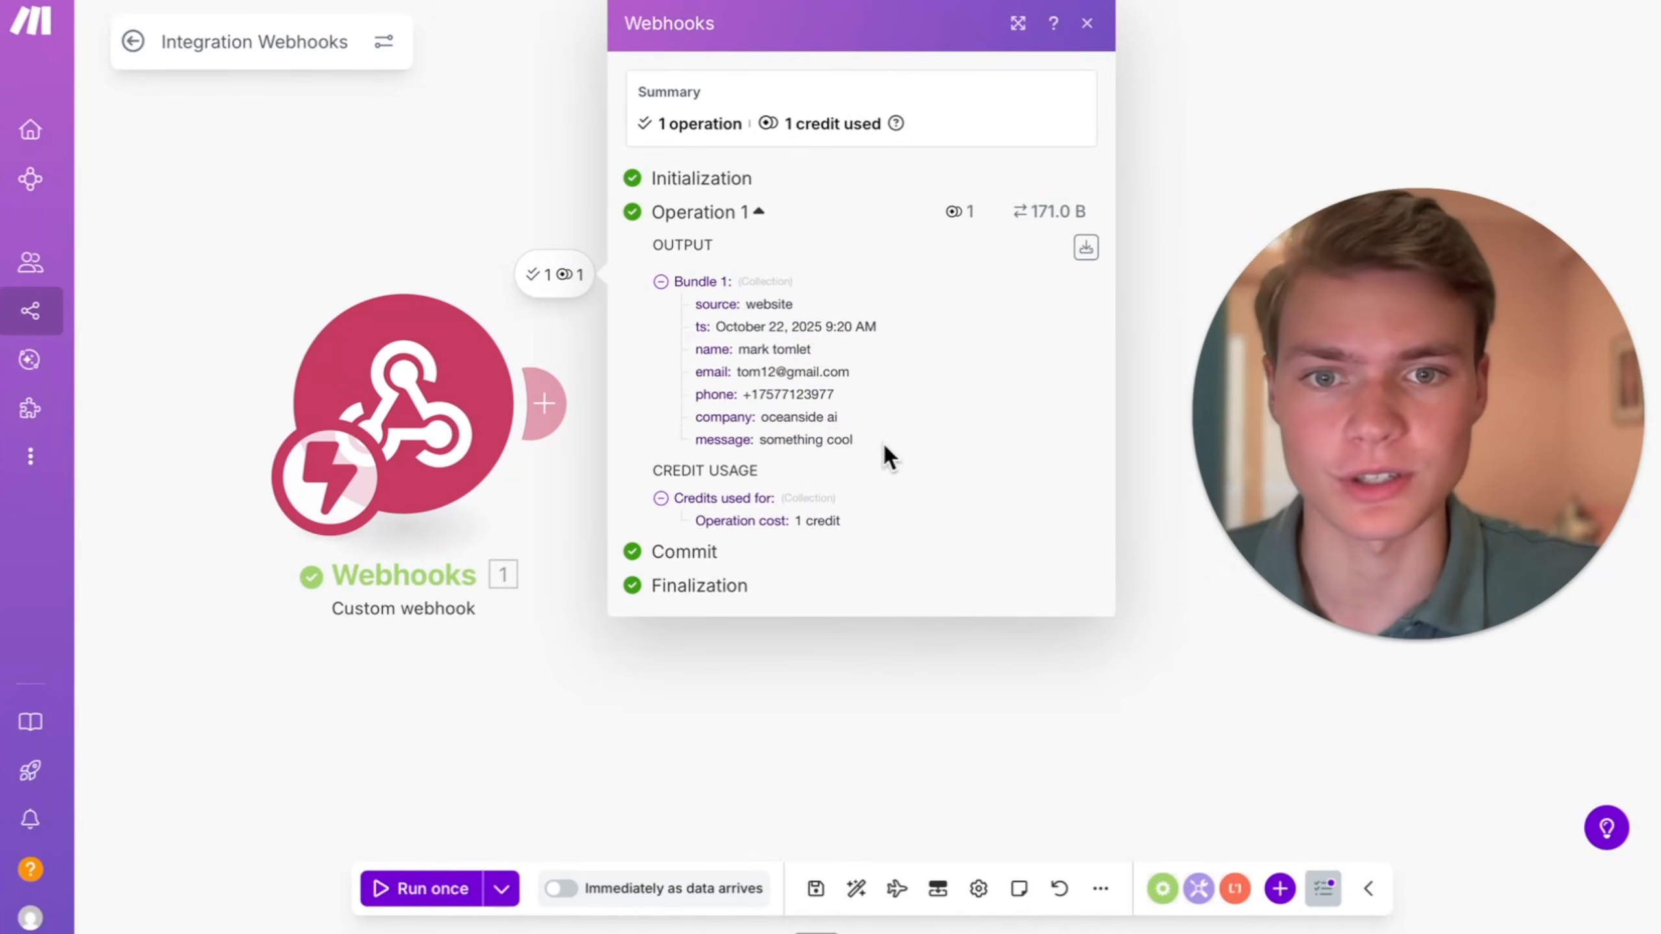
drag(888, 456, 722, 303)
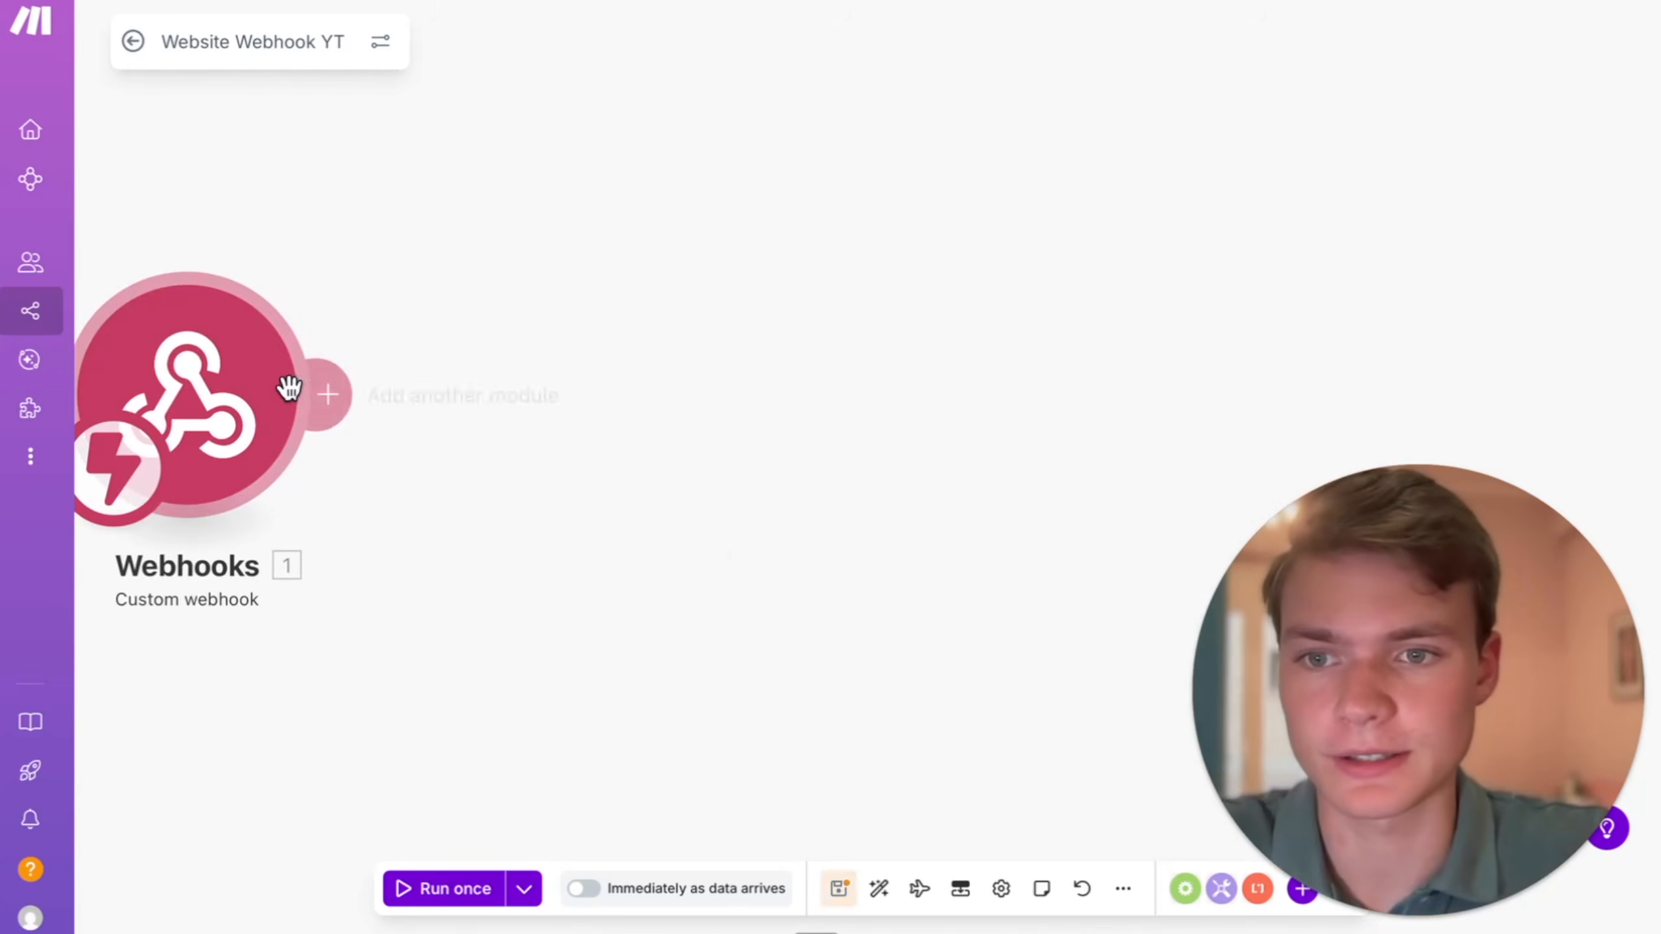
click(308, 384)
text(phone)
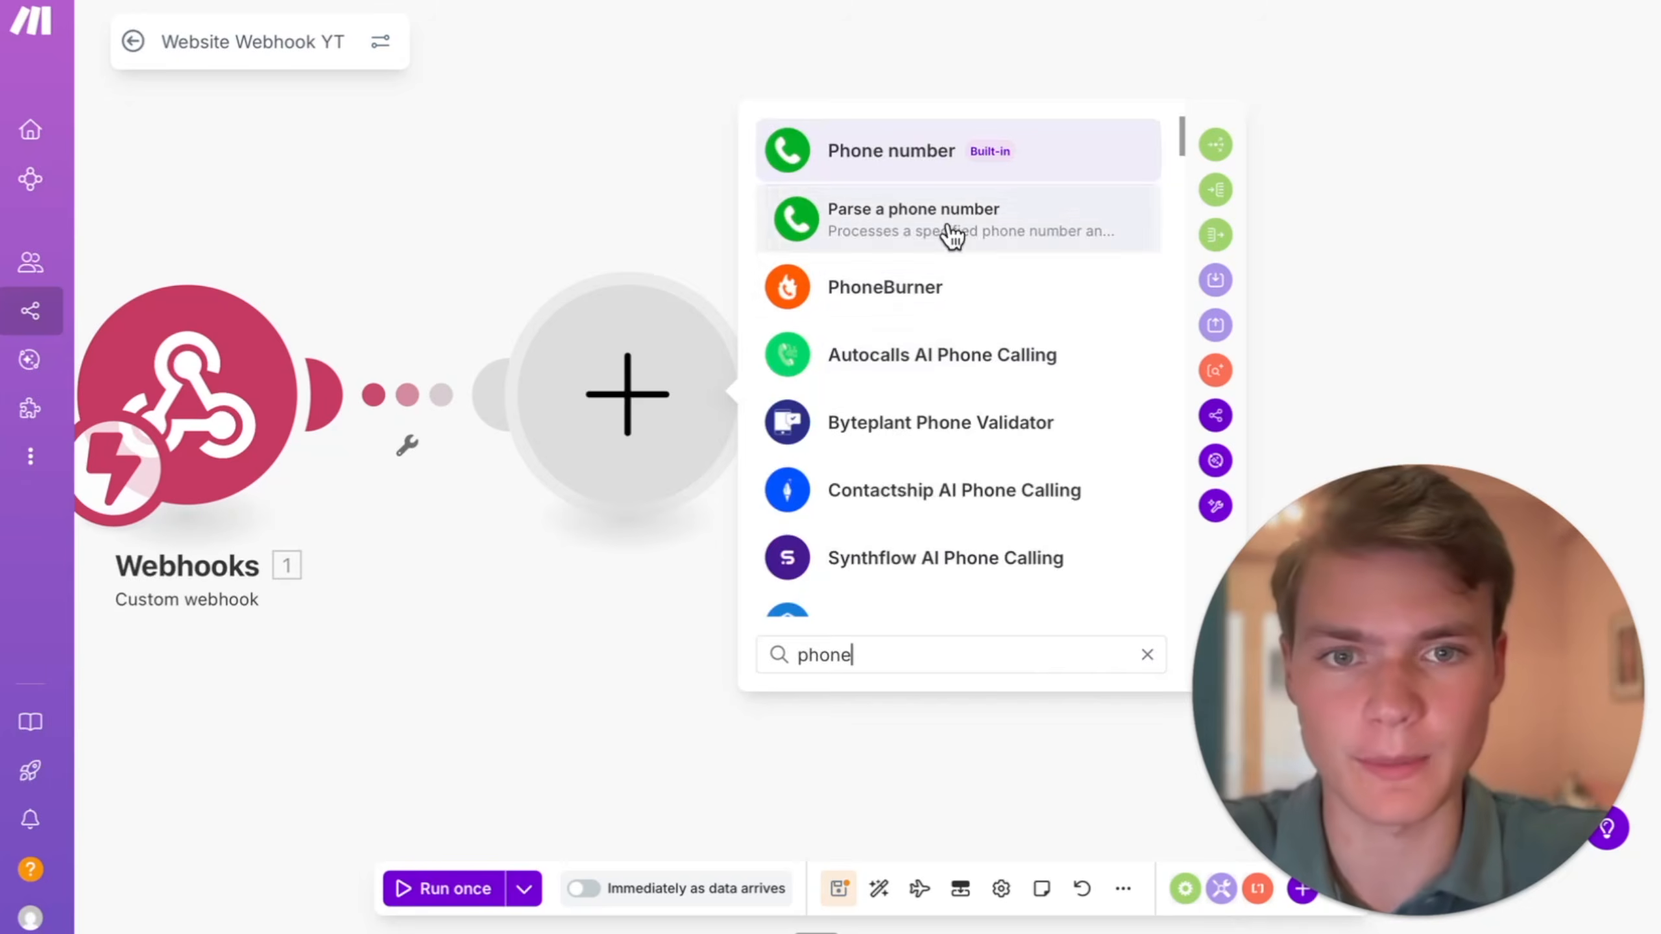
click(946, 232)
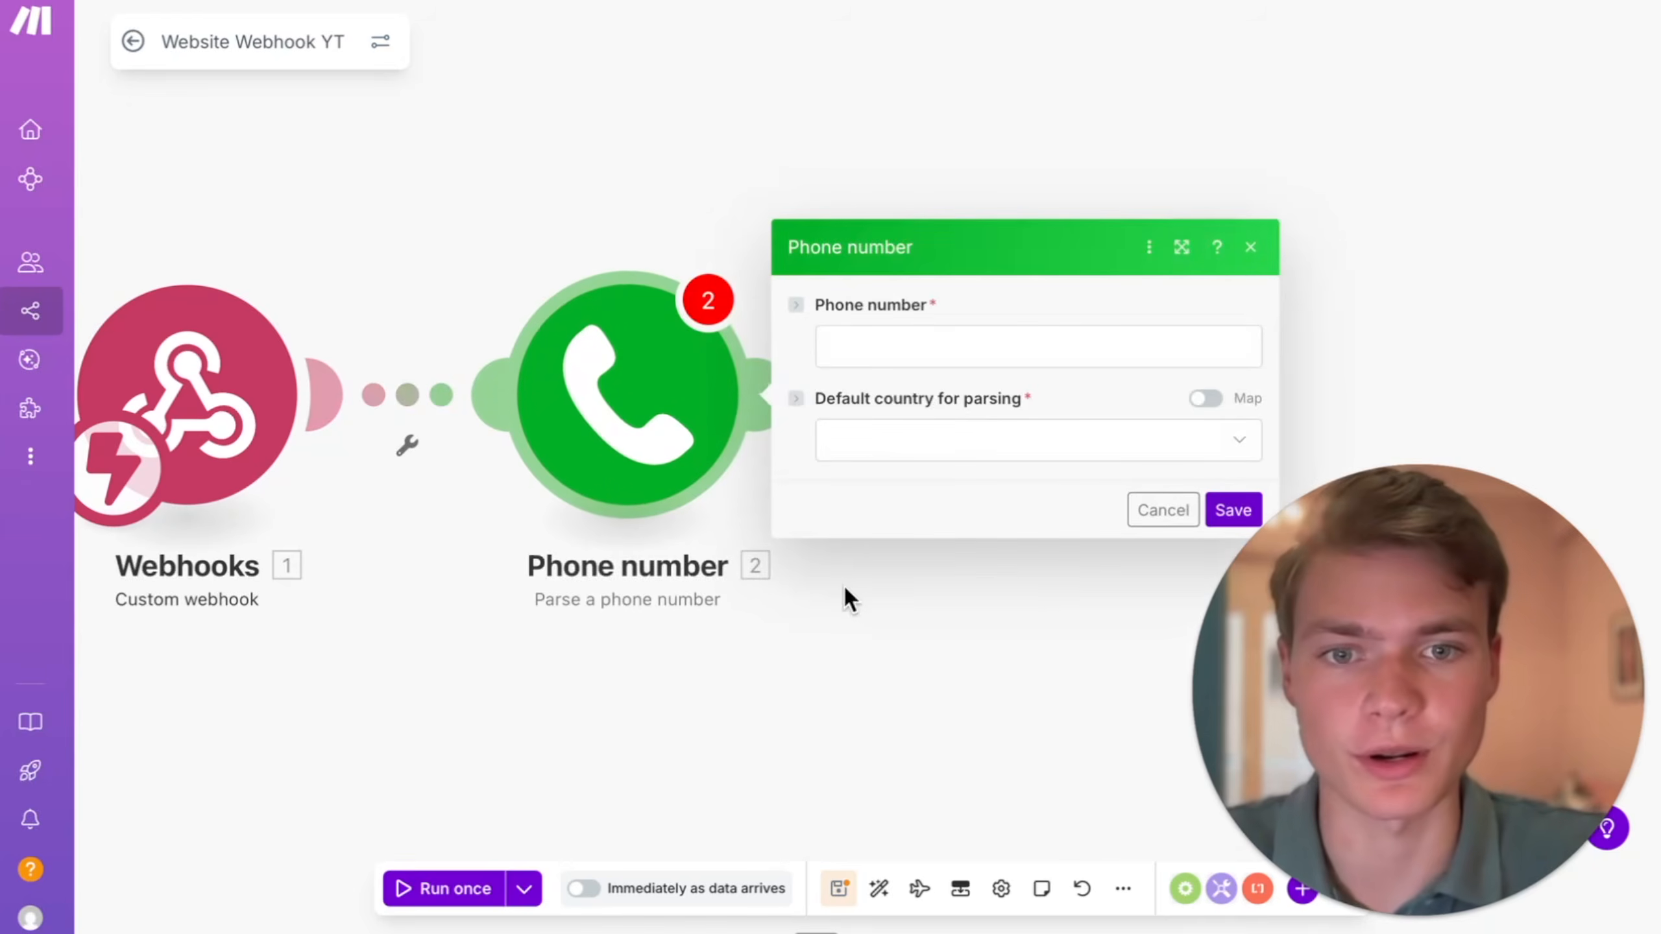
click(917, 354)
click(460, 434)
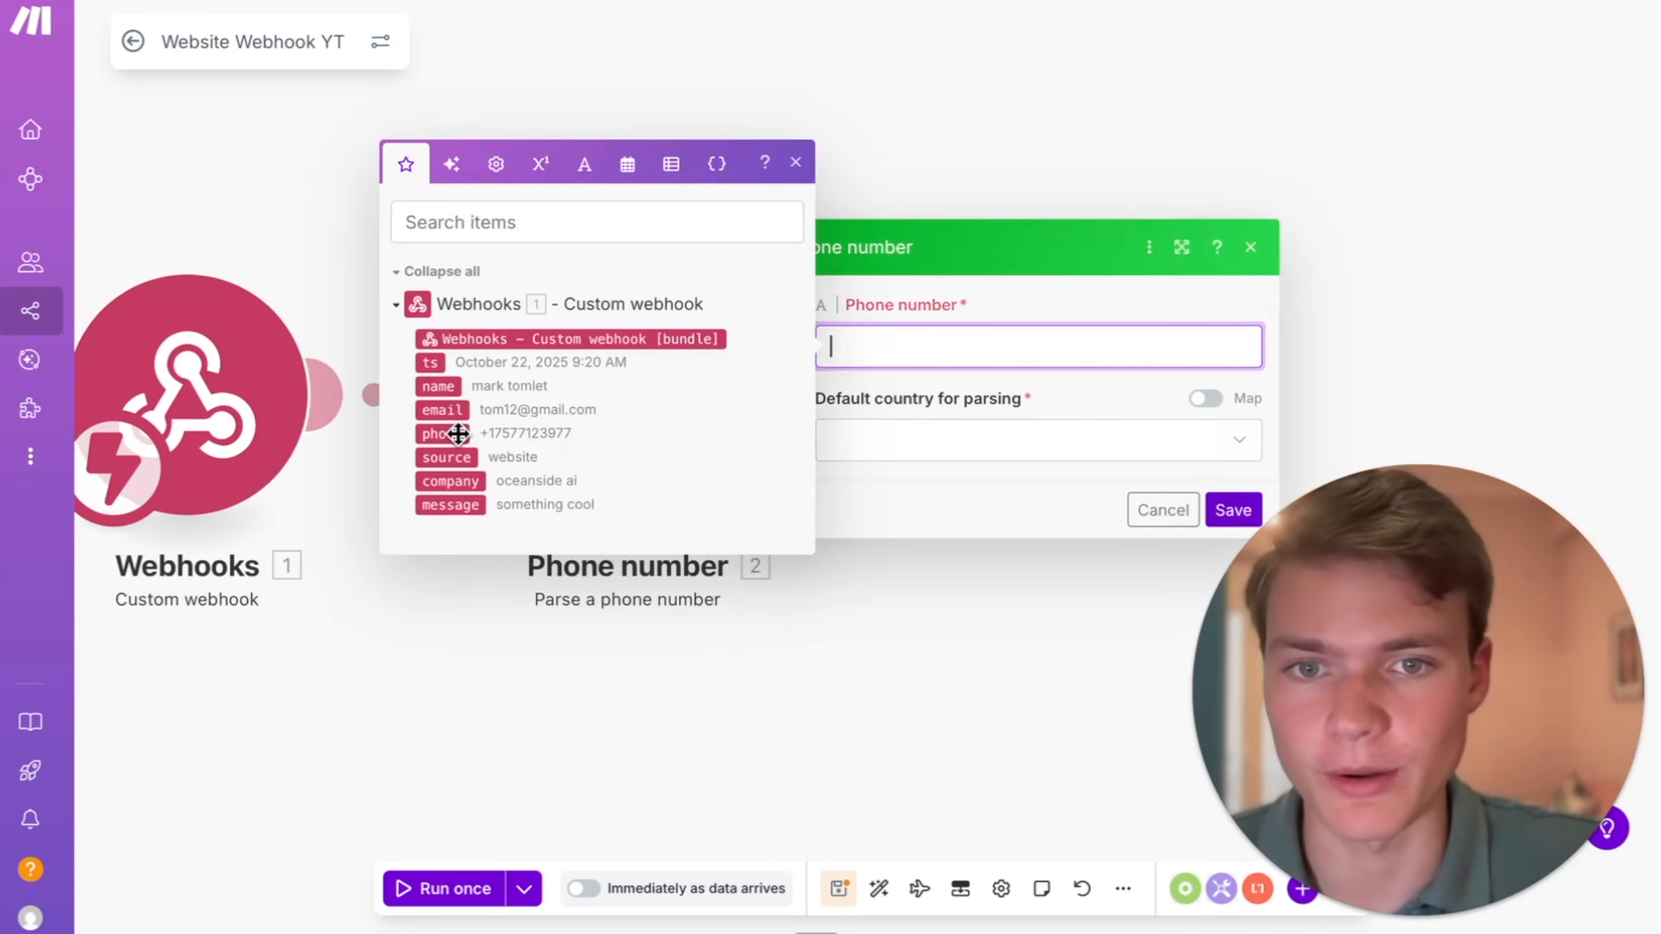
- Set the default country for parsing to United States (US) and save the phone number module and the scenario
click(1020, 440)
text(u)
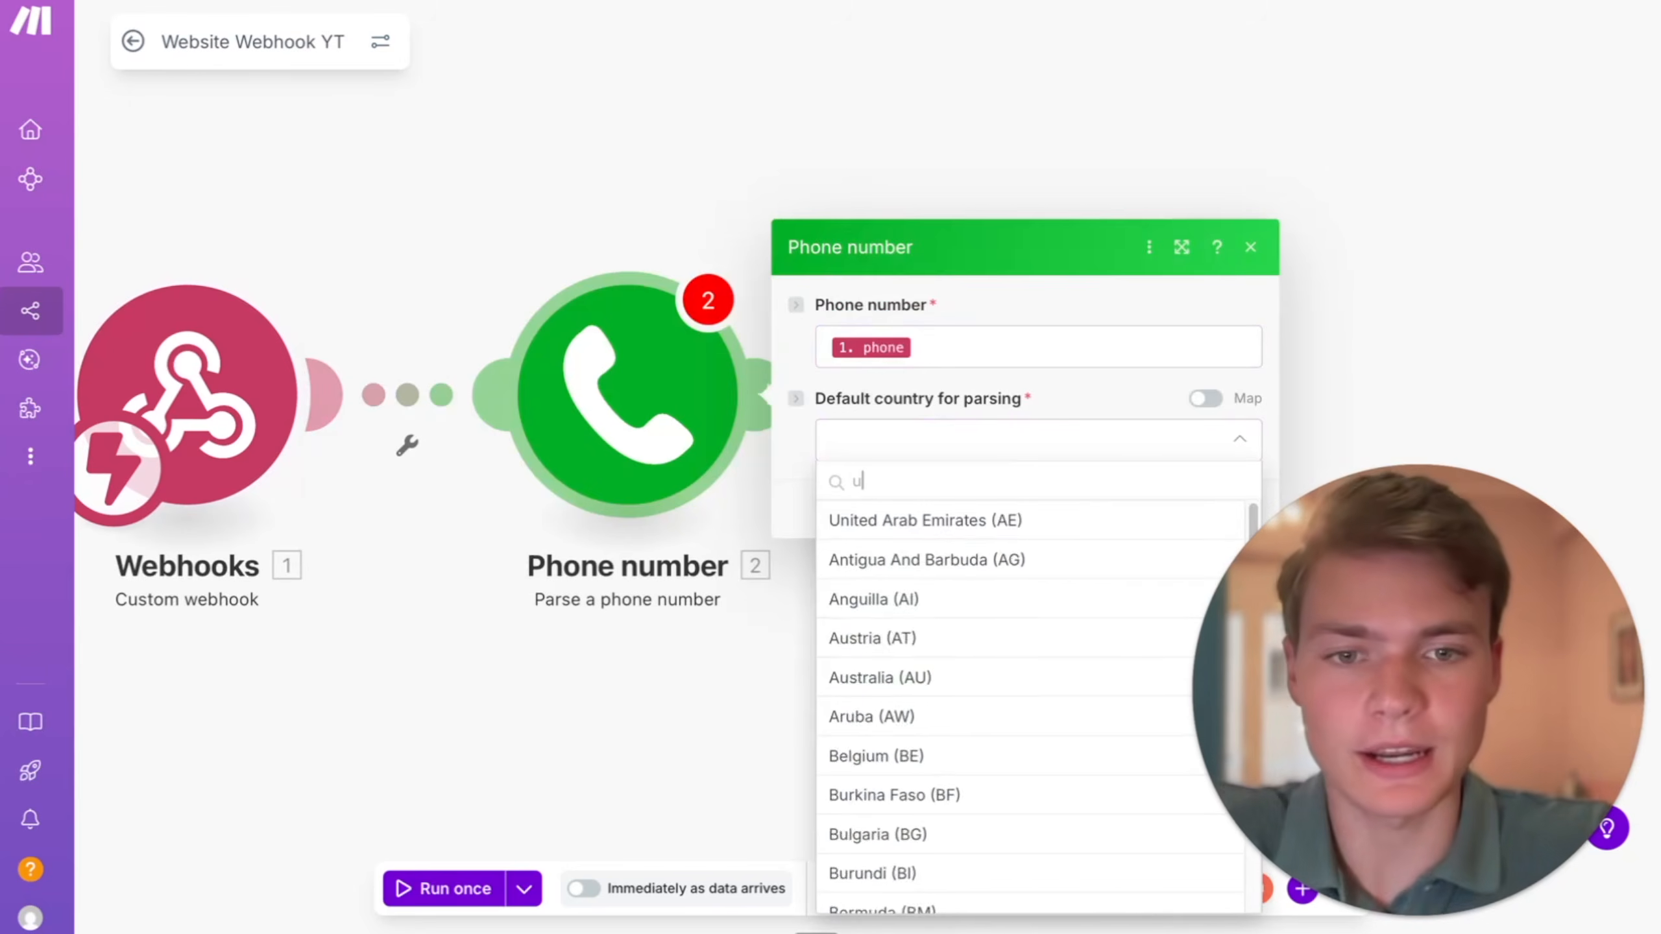
text(s)
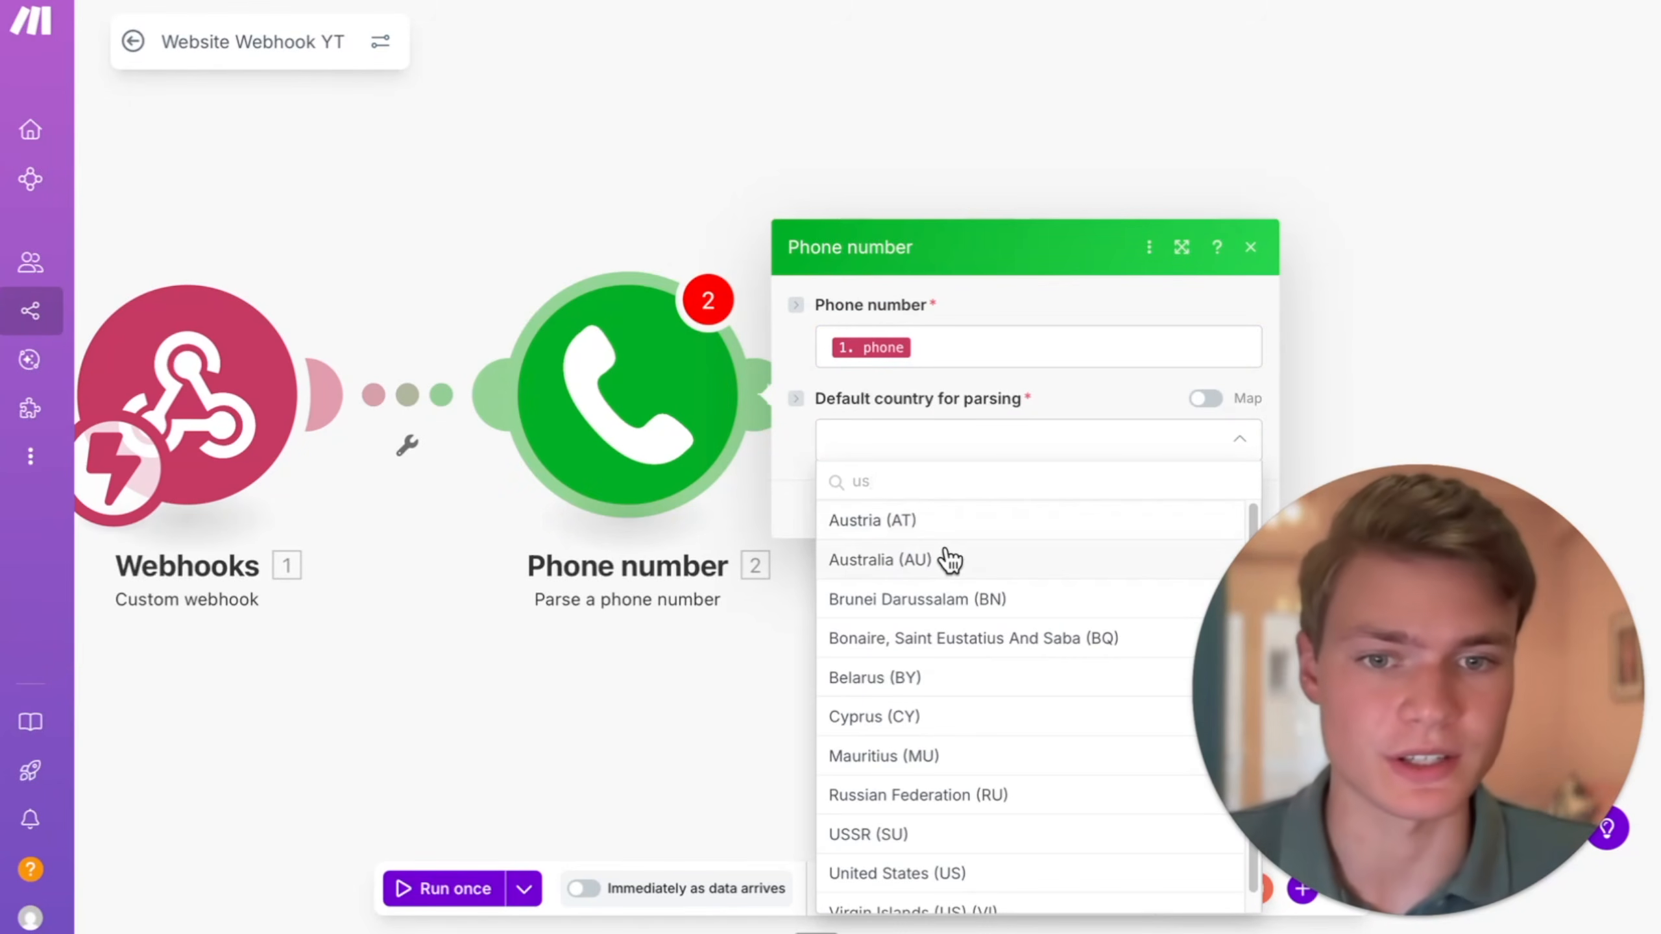
scroll(1021, 723, down, 1)
key(BackSpace)
text(nited)
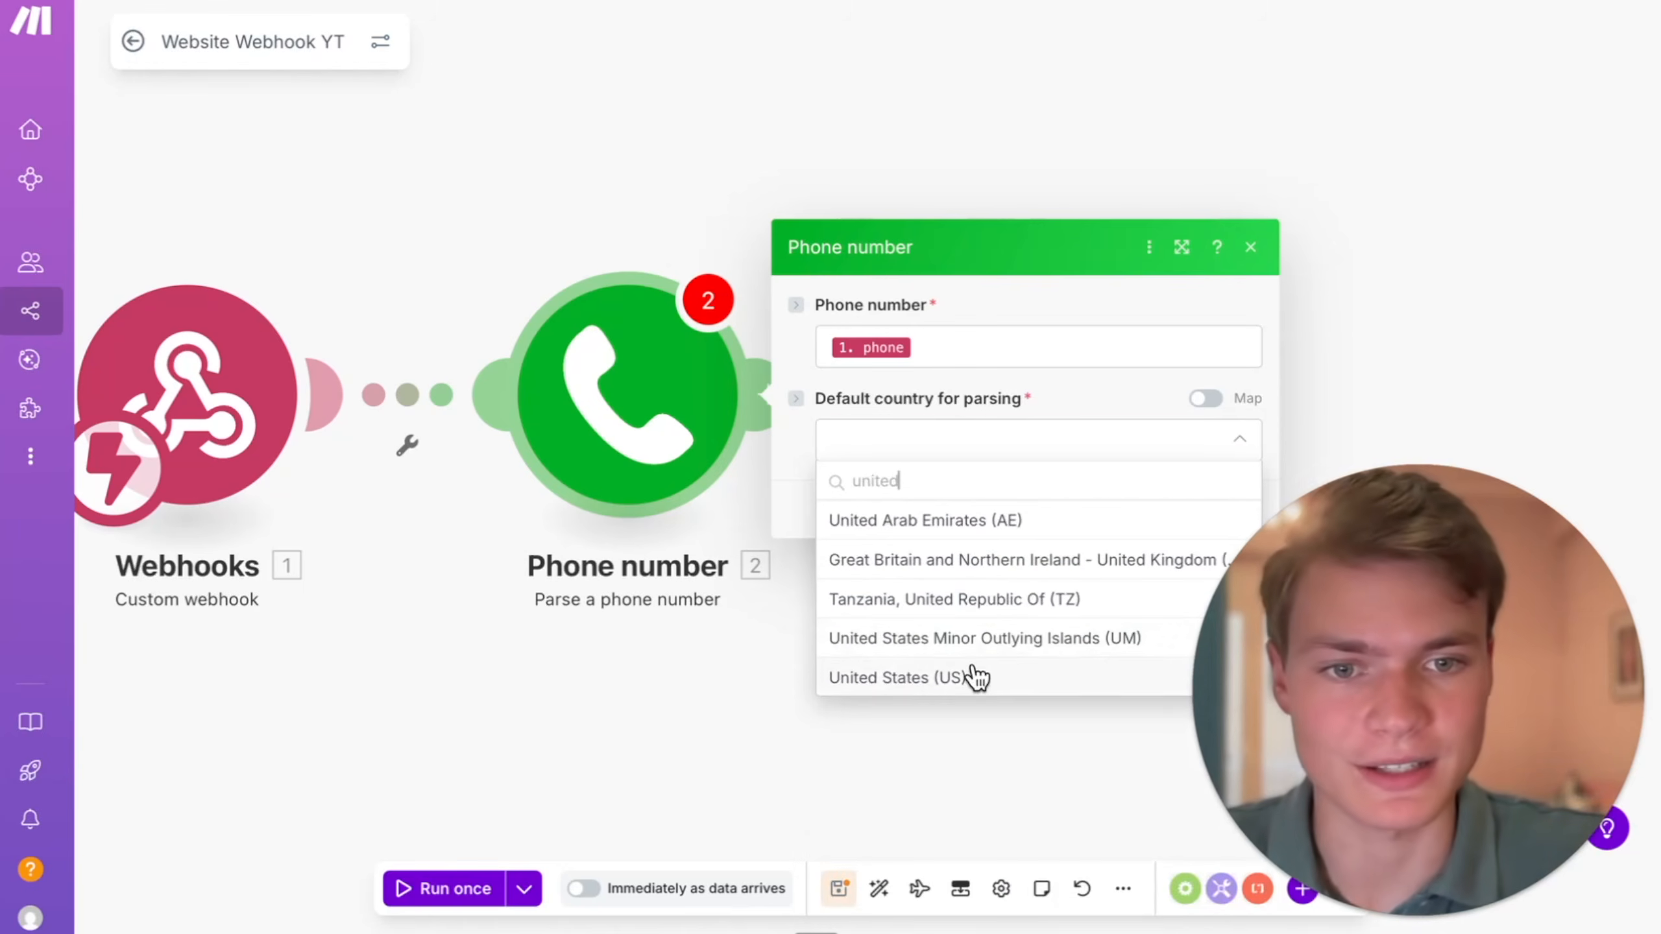
click(976, 678)
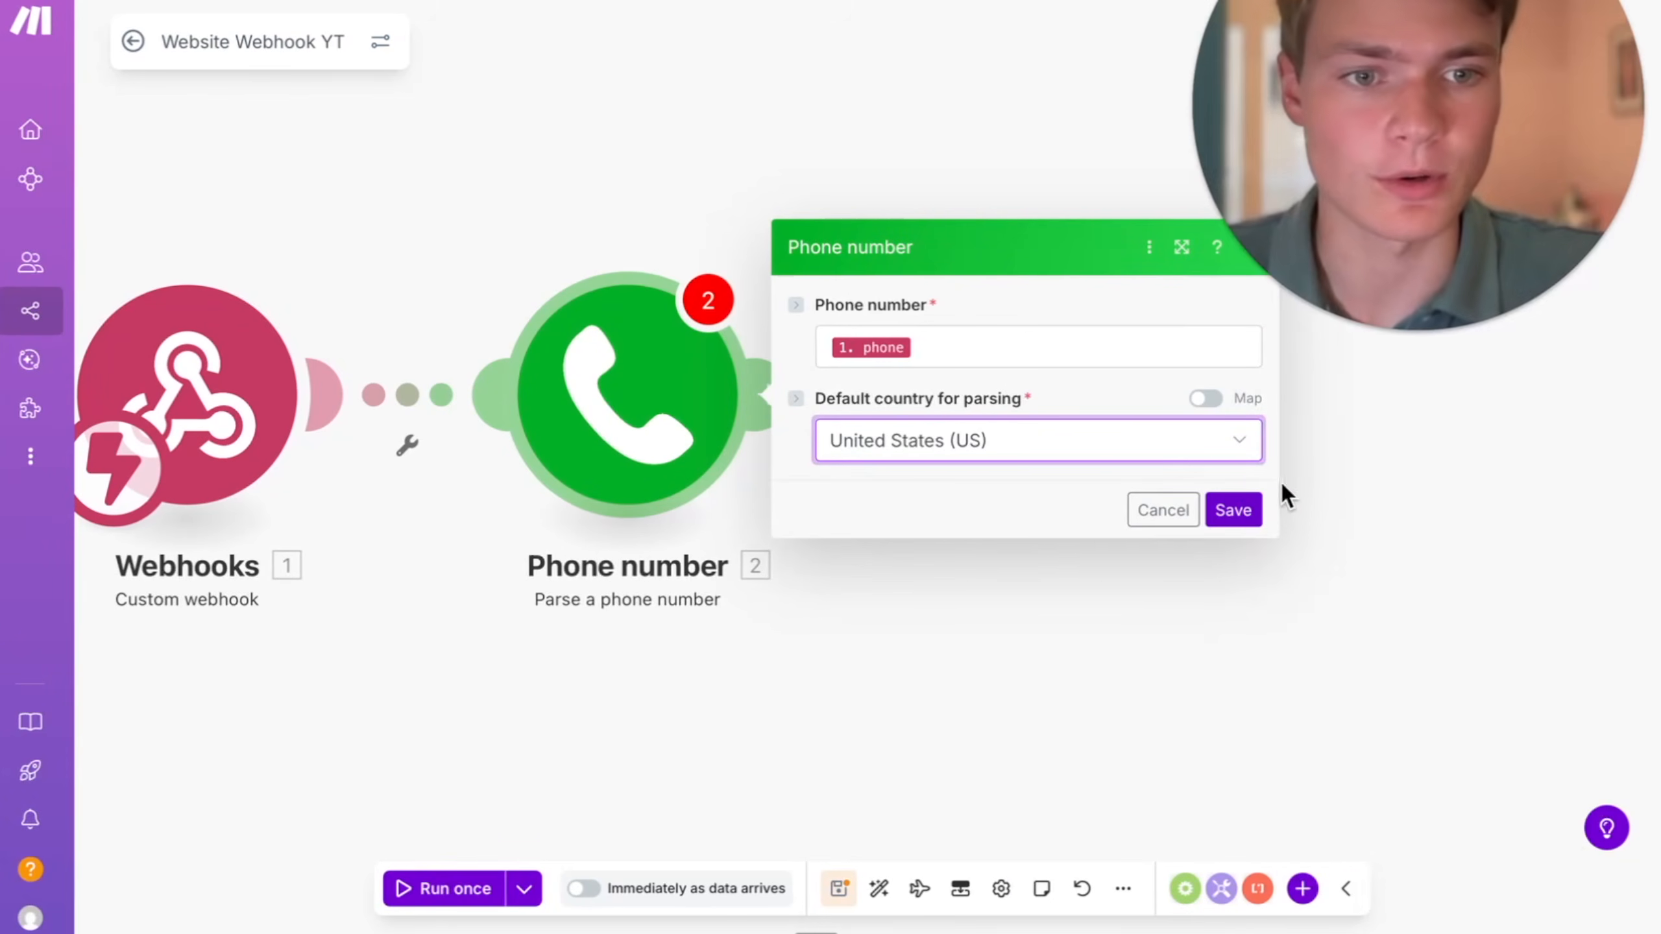
click(1254, 523)
click(843, 889)
click(978, 539)
drag(834, 623, 750, 621)
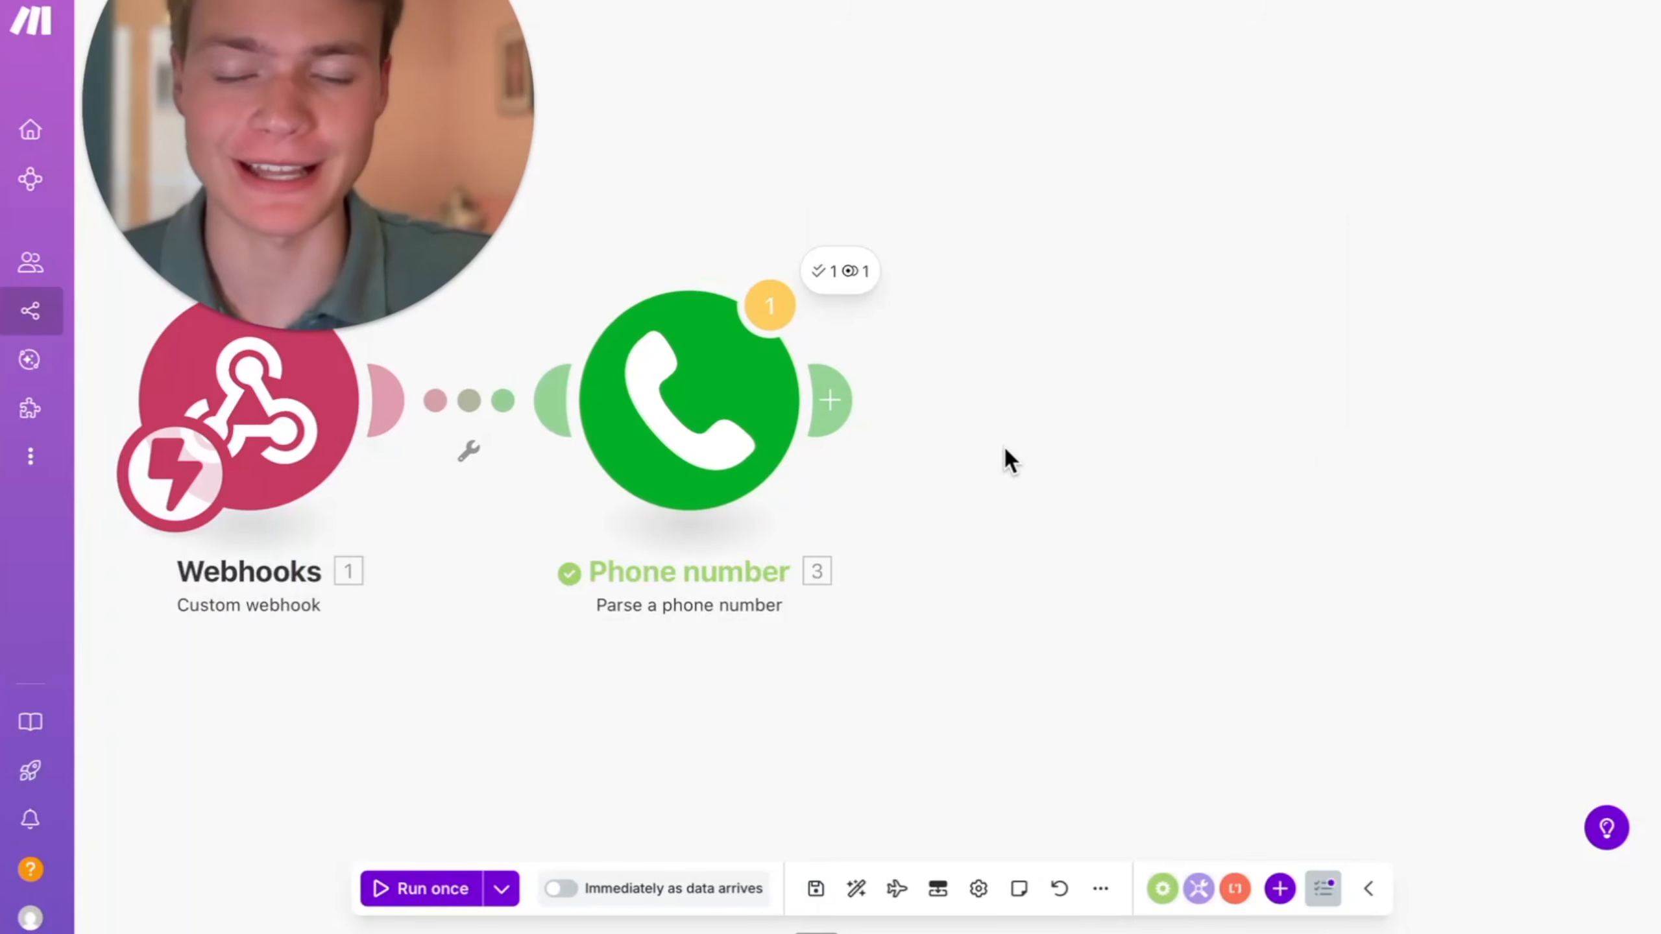
- Append a Google Sheets Add a Row module after the phone number parser and select the Oceanside account's Google connection
drag(1003, 445, 1077, 478)
click(903, 433)
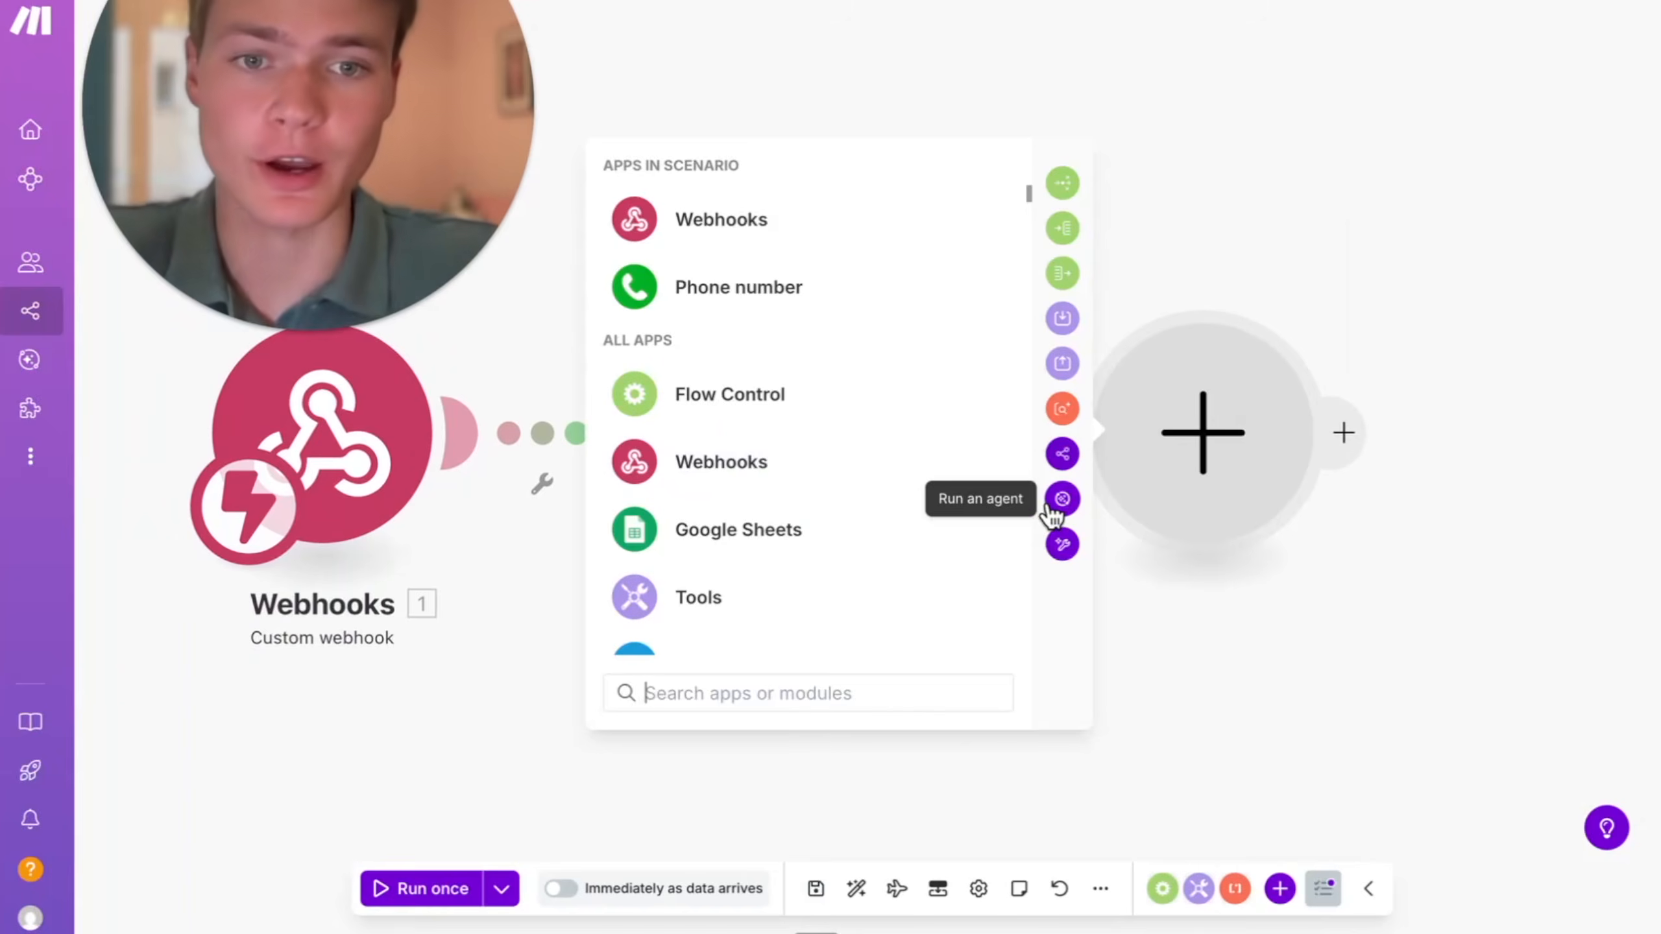
click(925, 561)
scroll(890, 537, down, 2)
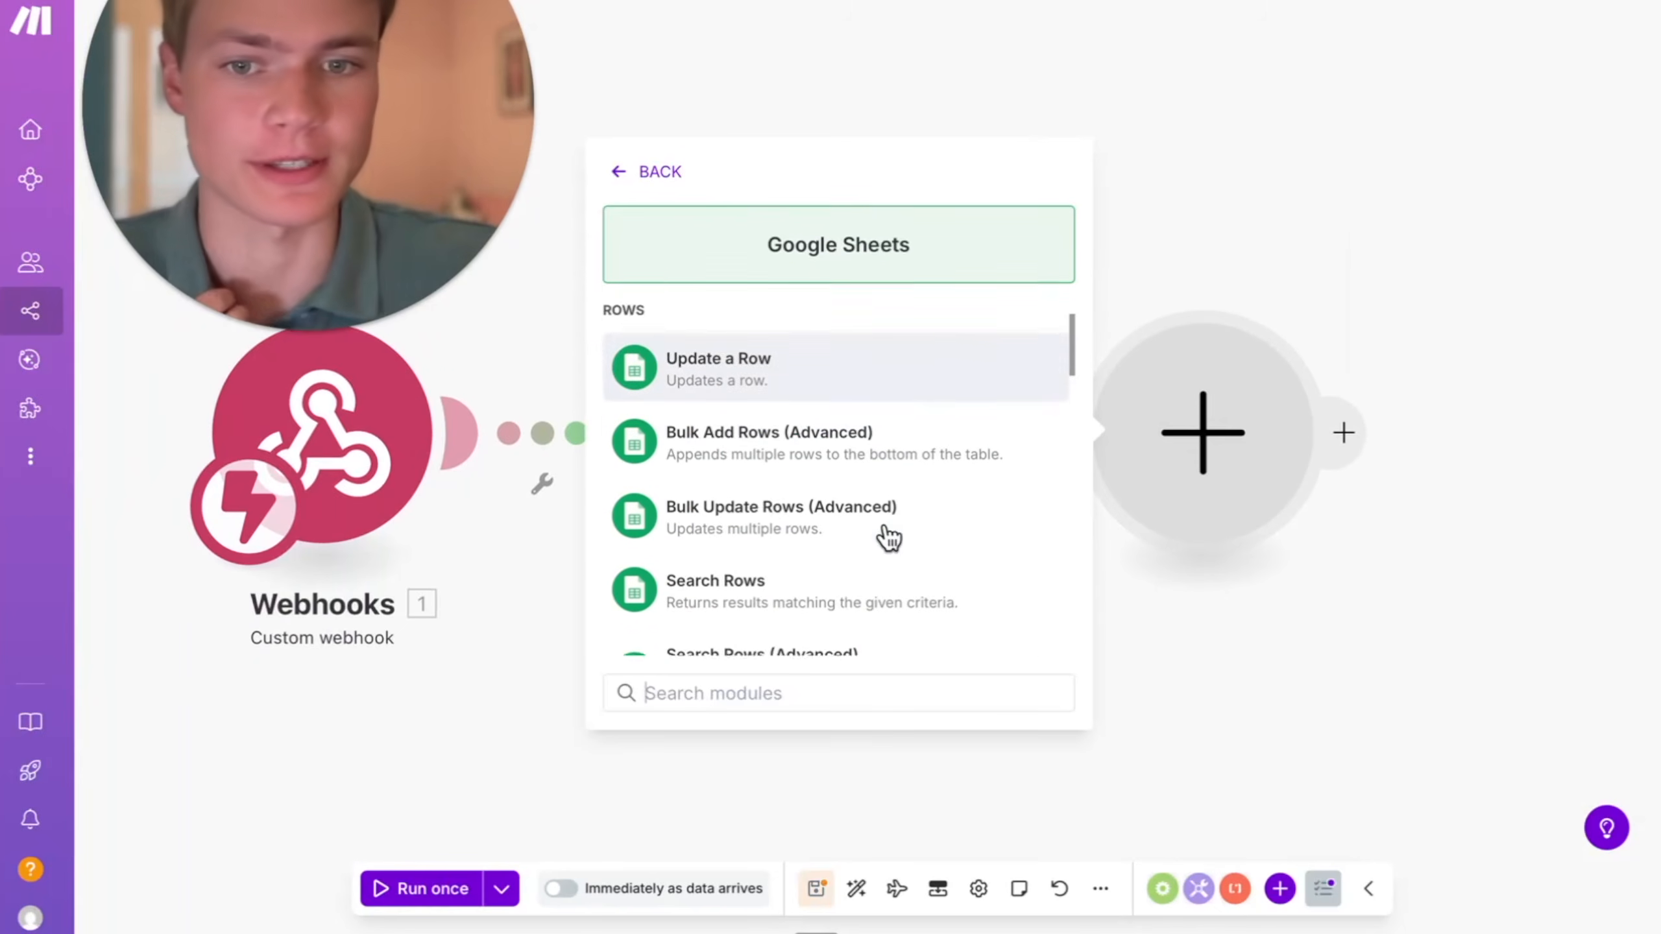
scroll(909, 553, up, 3)
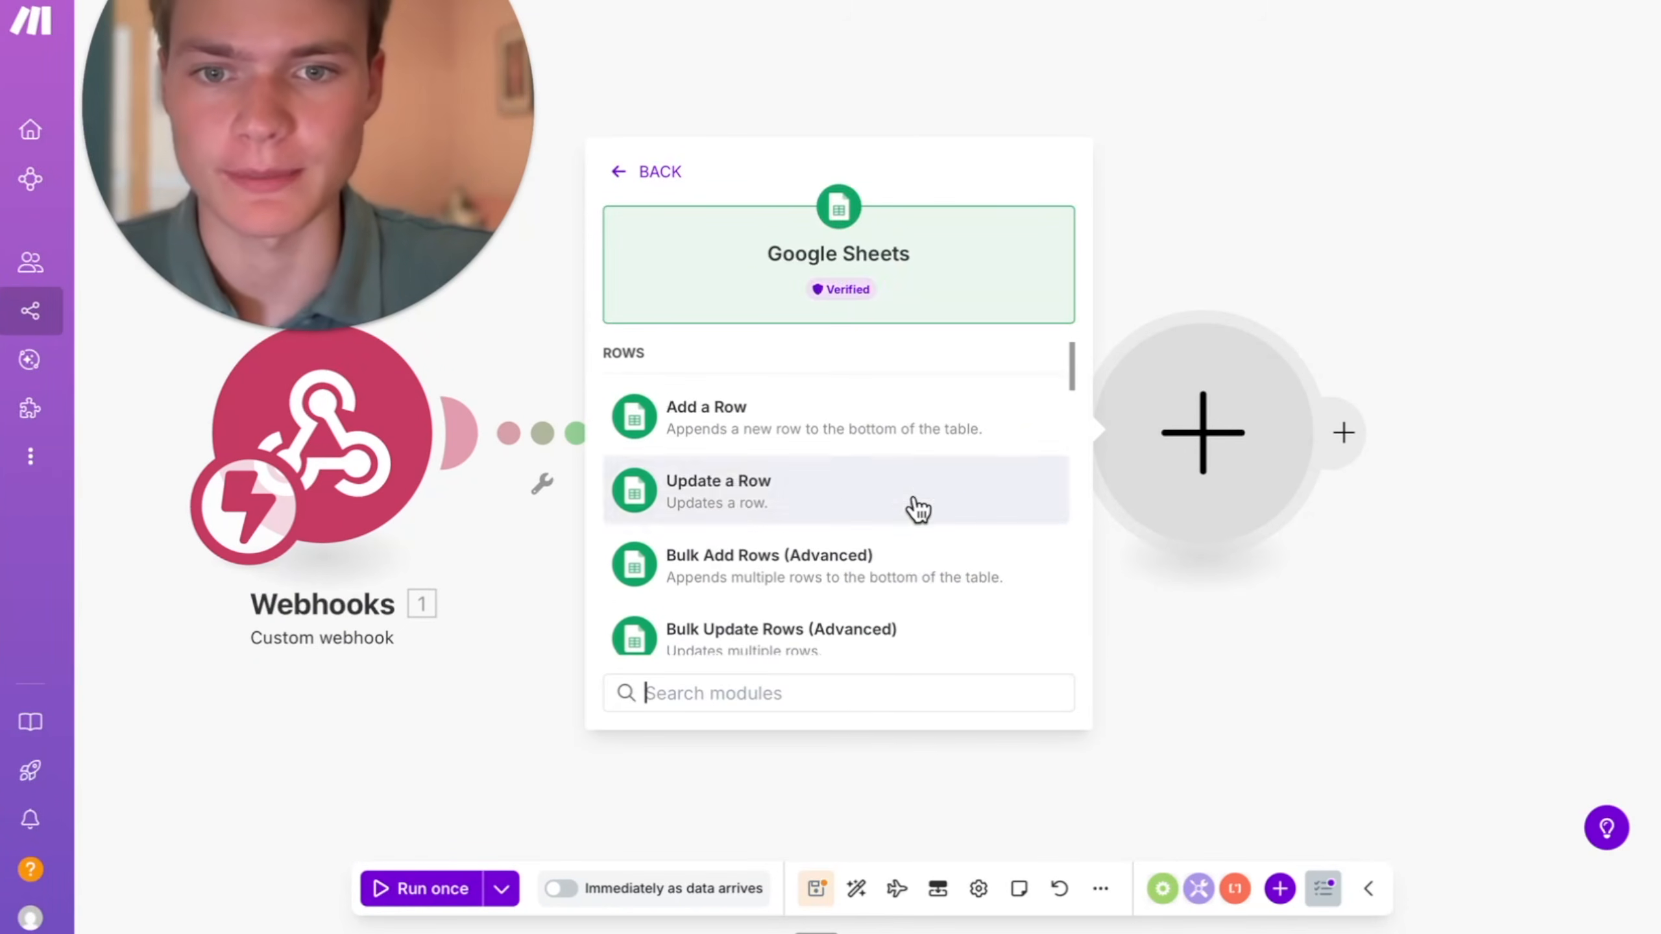
click(848, 438)
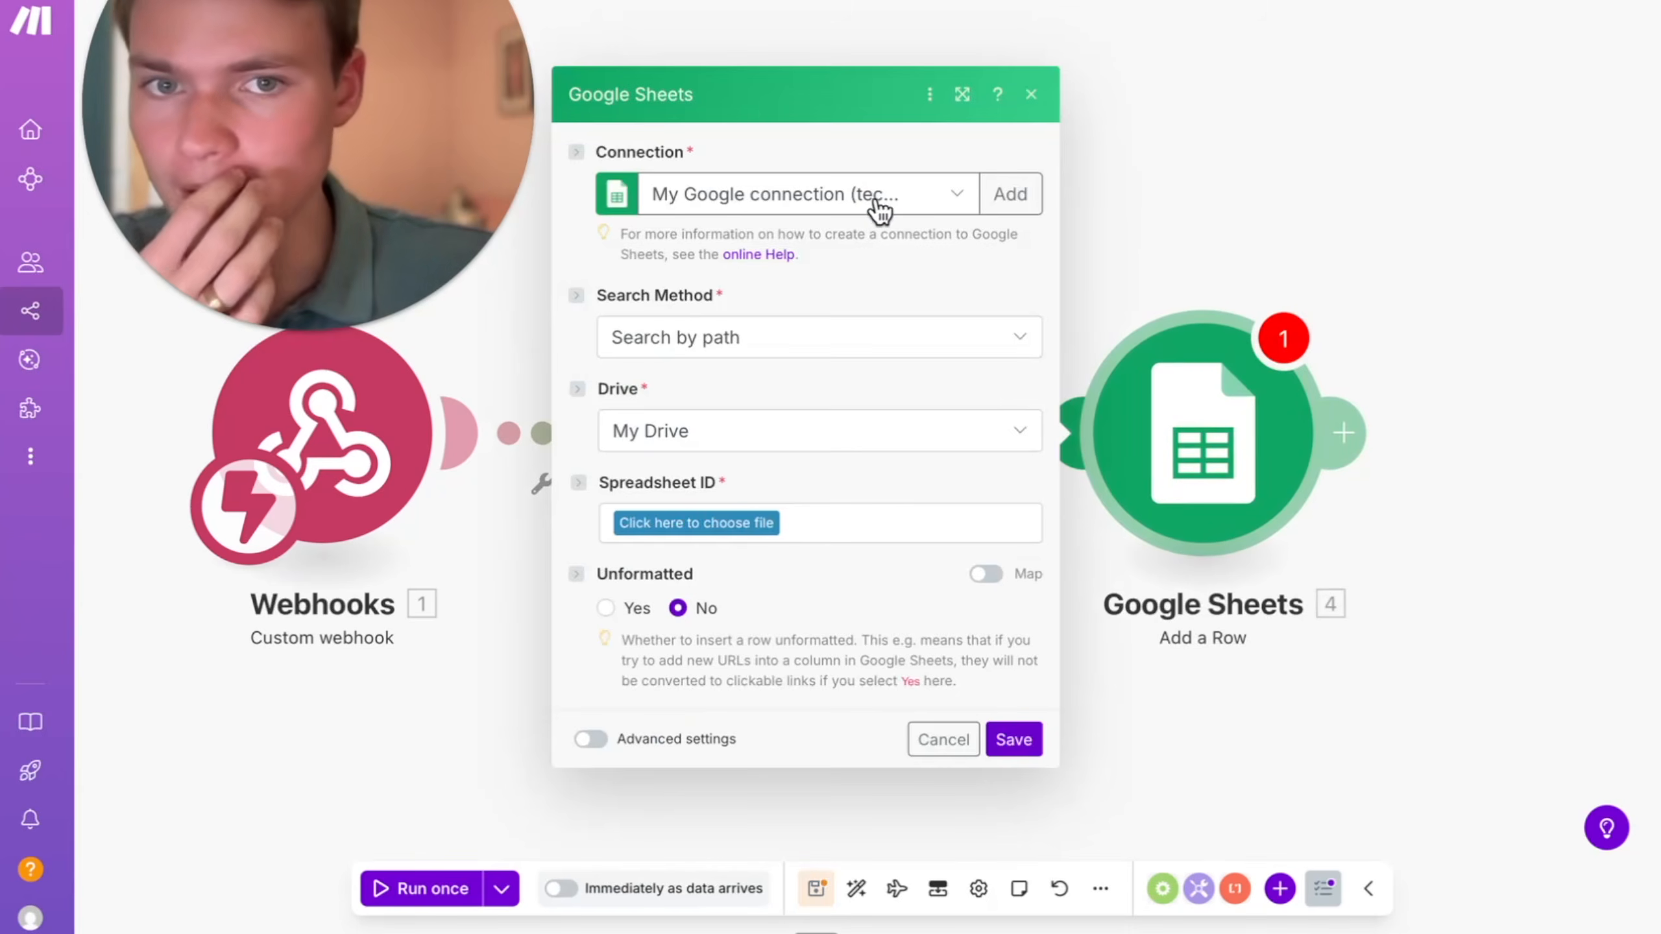
click(880, 196)
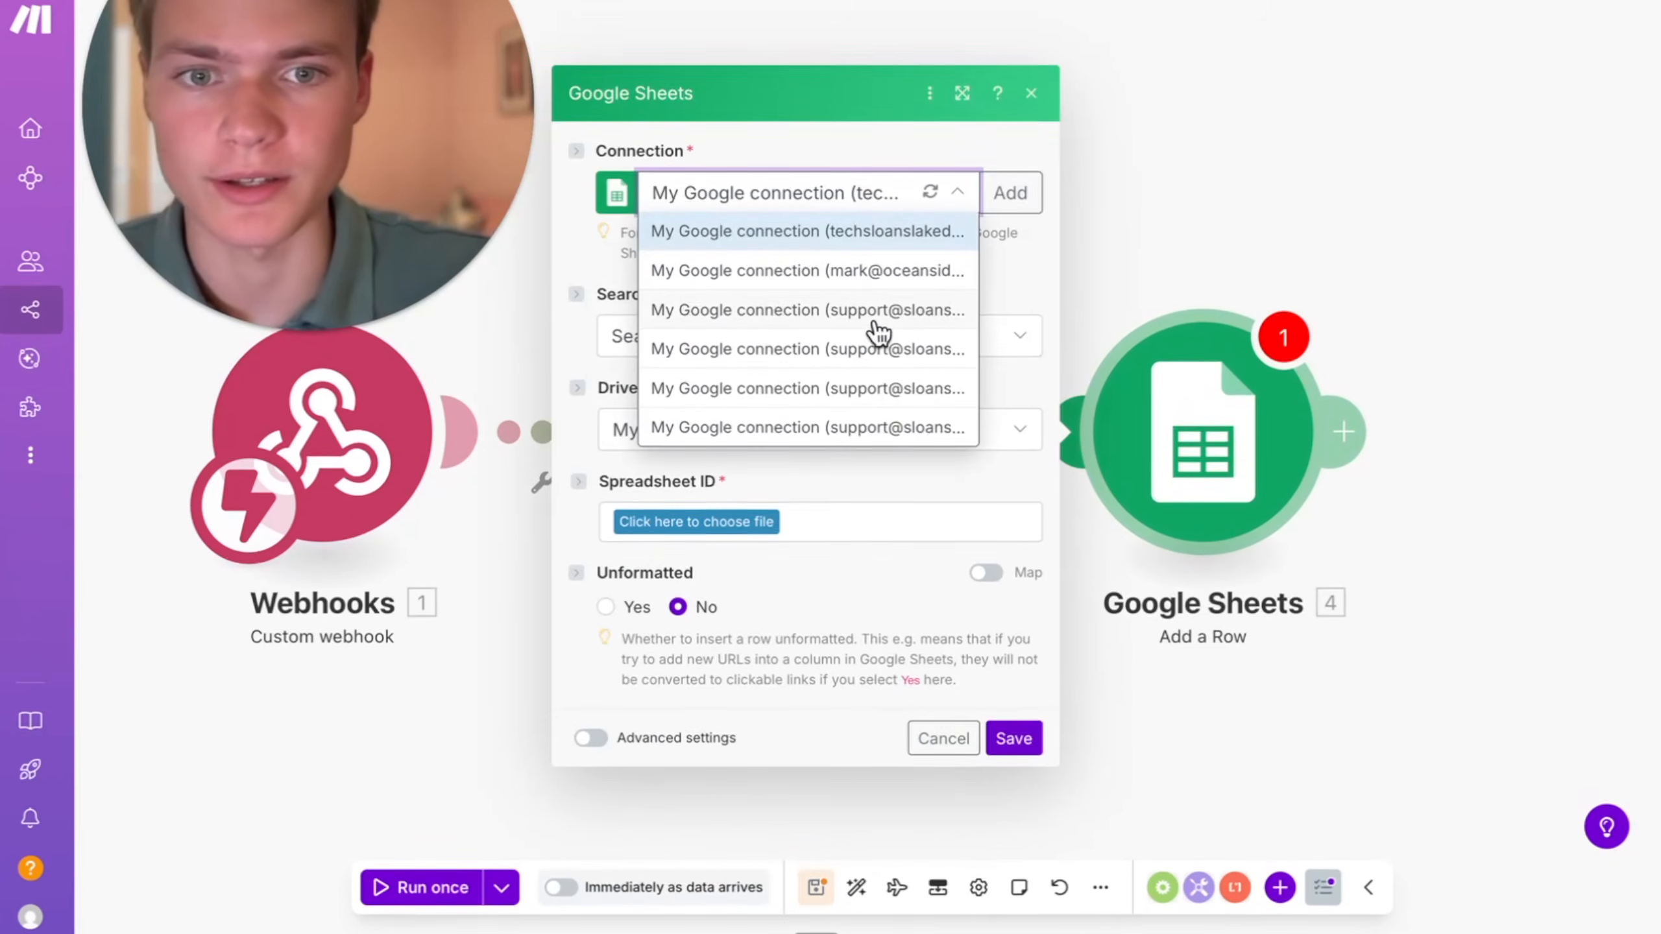
click(915, 271)
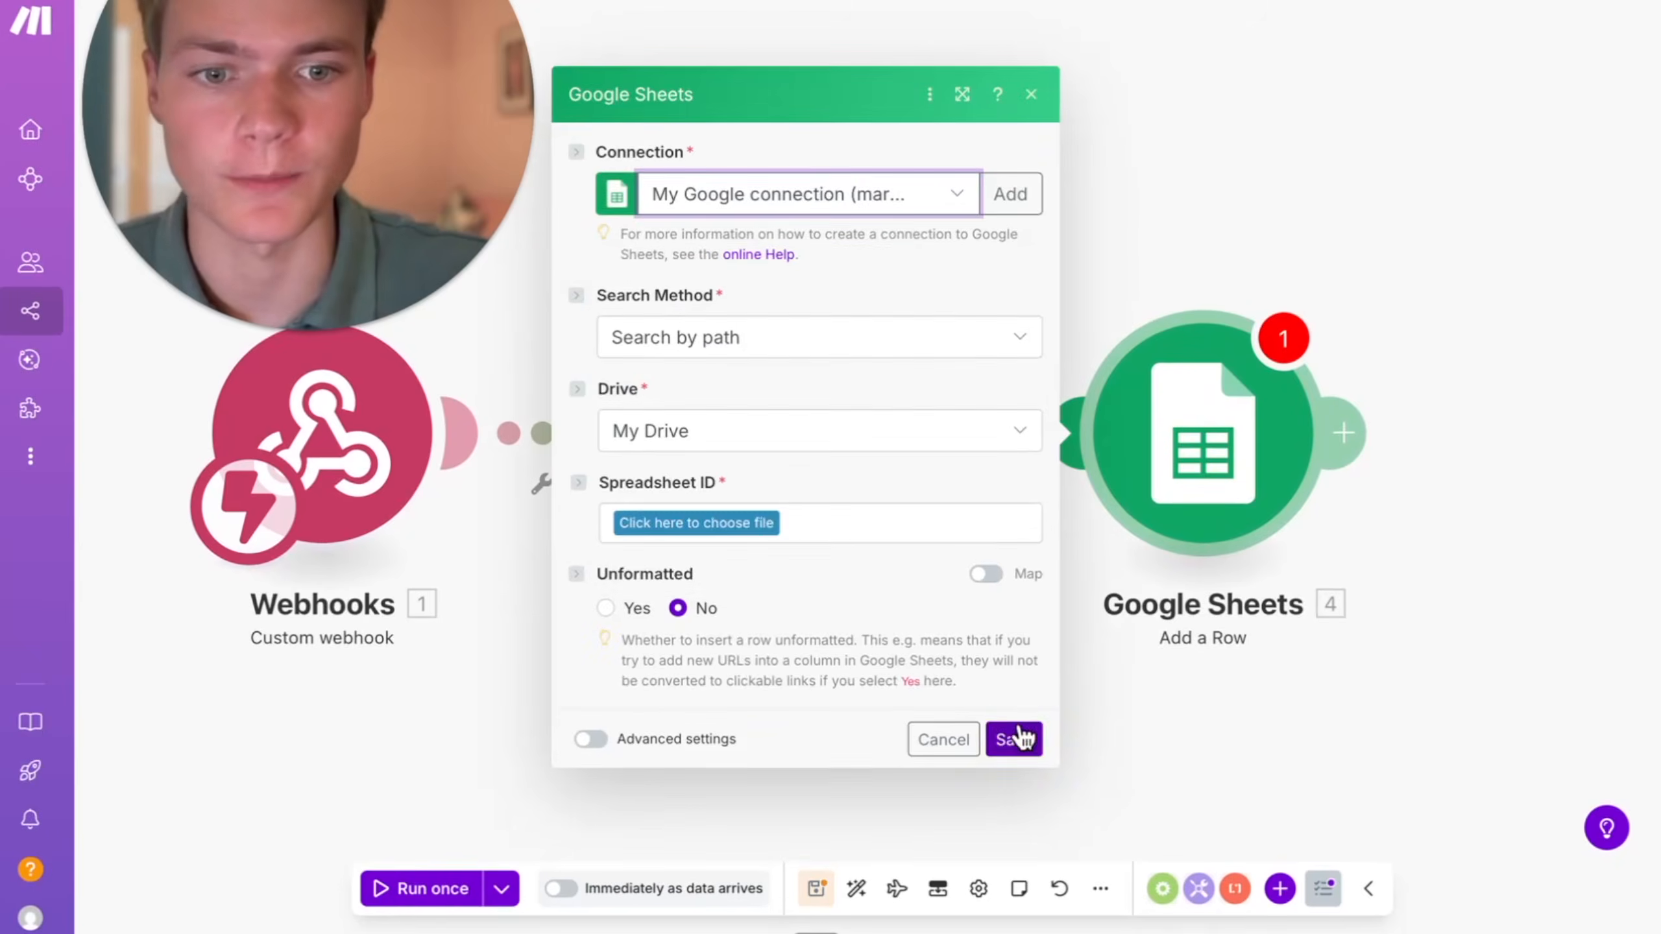
click(1020, 738)
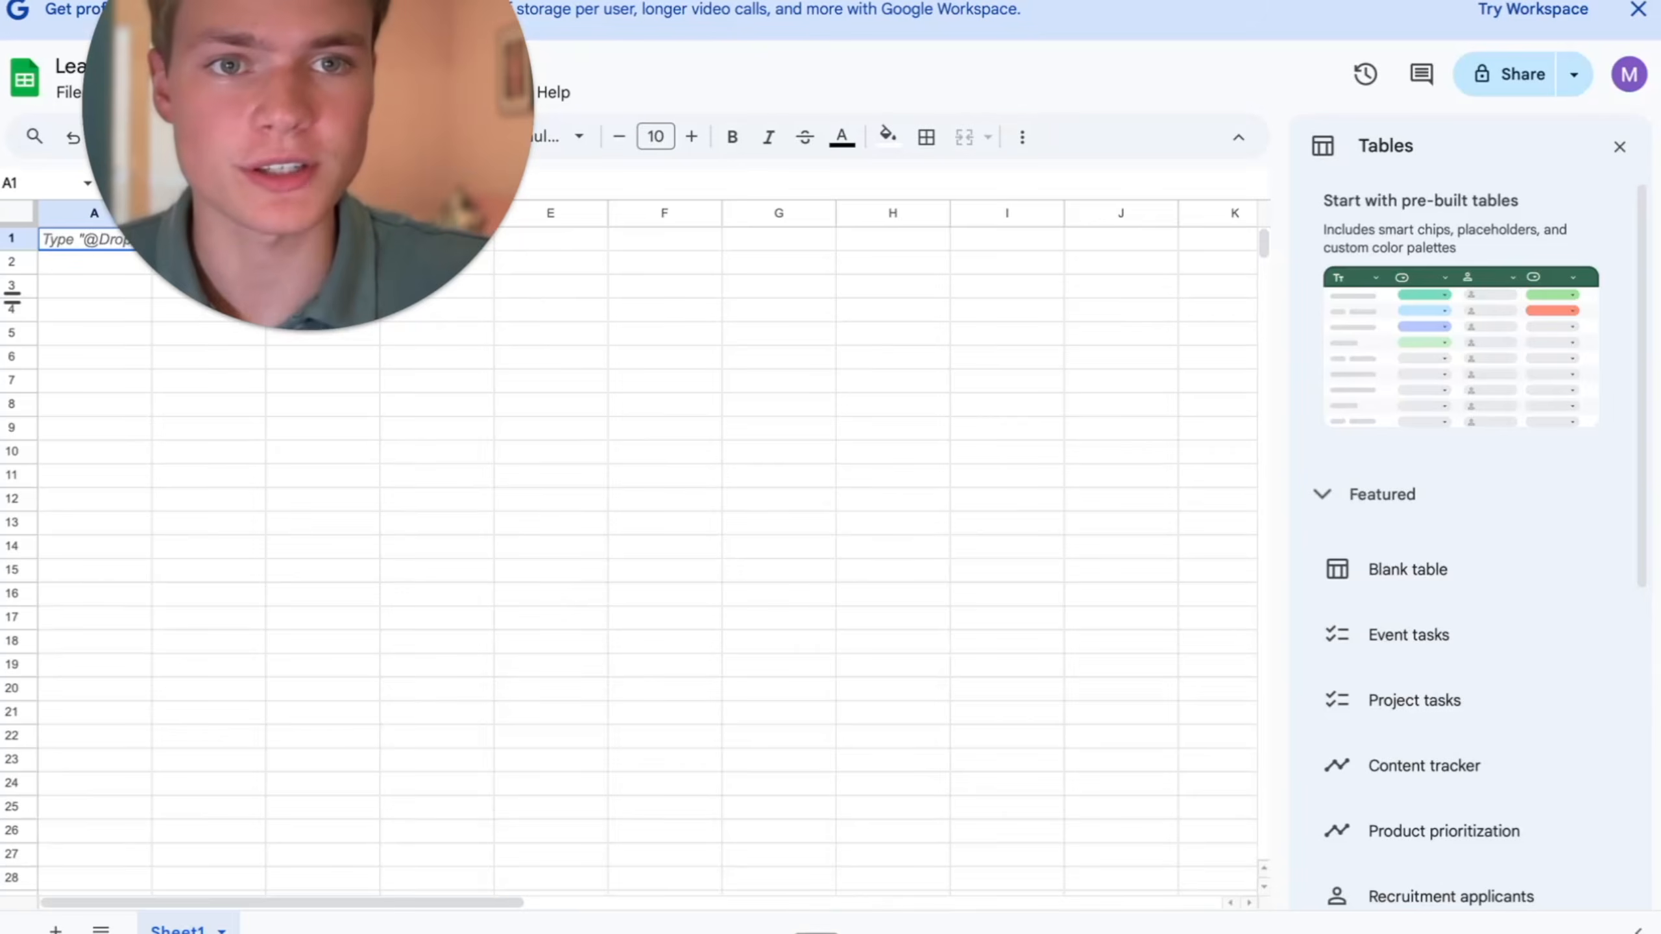
- Switch to Google Sheets and name the blank spreadsheet in the connected account "Leads for oceanside AI demo YT"
click(1629, 78)
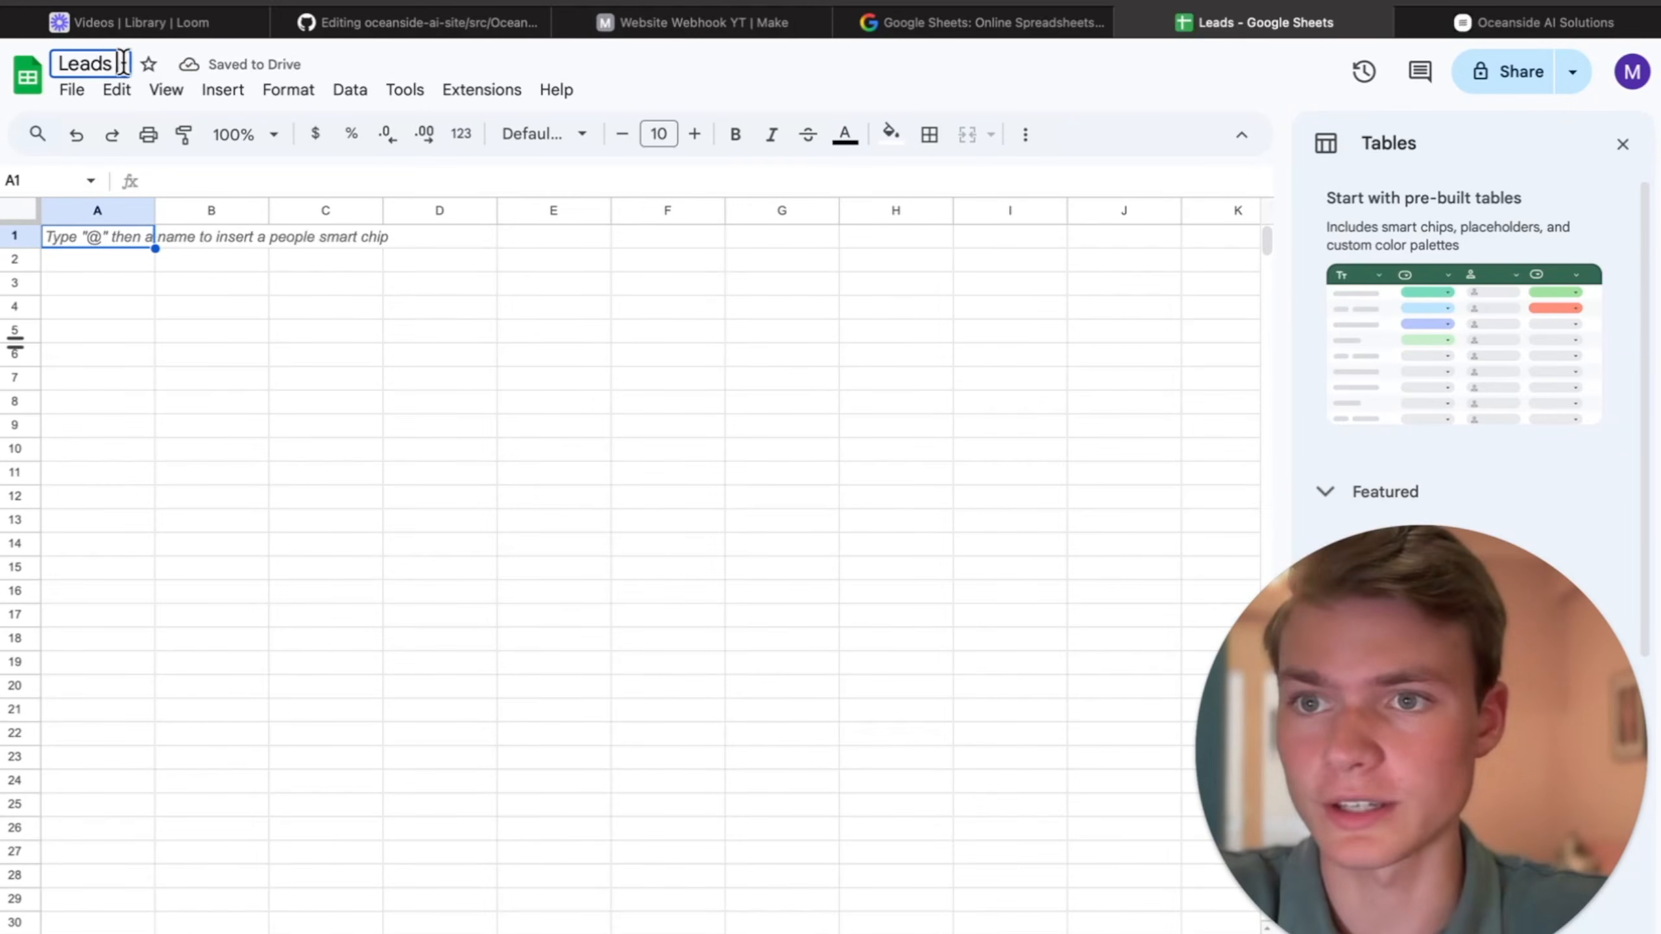
text(for co)
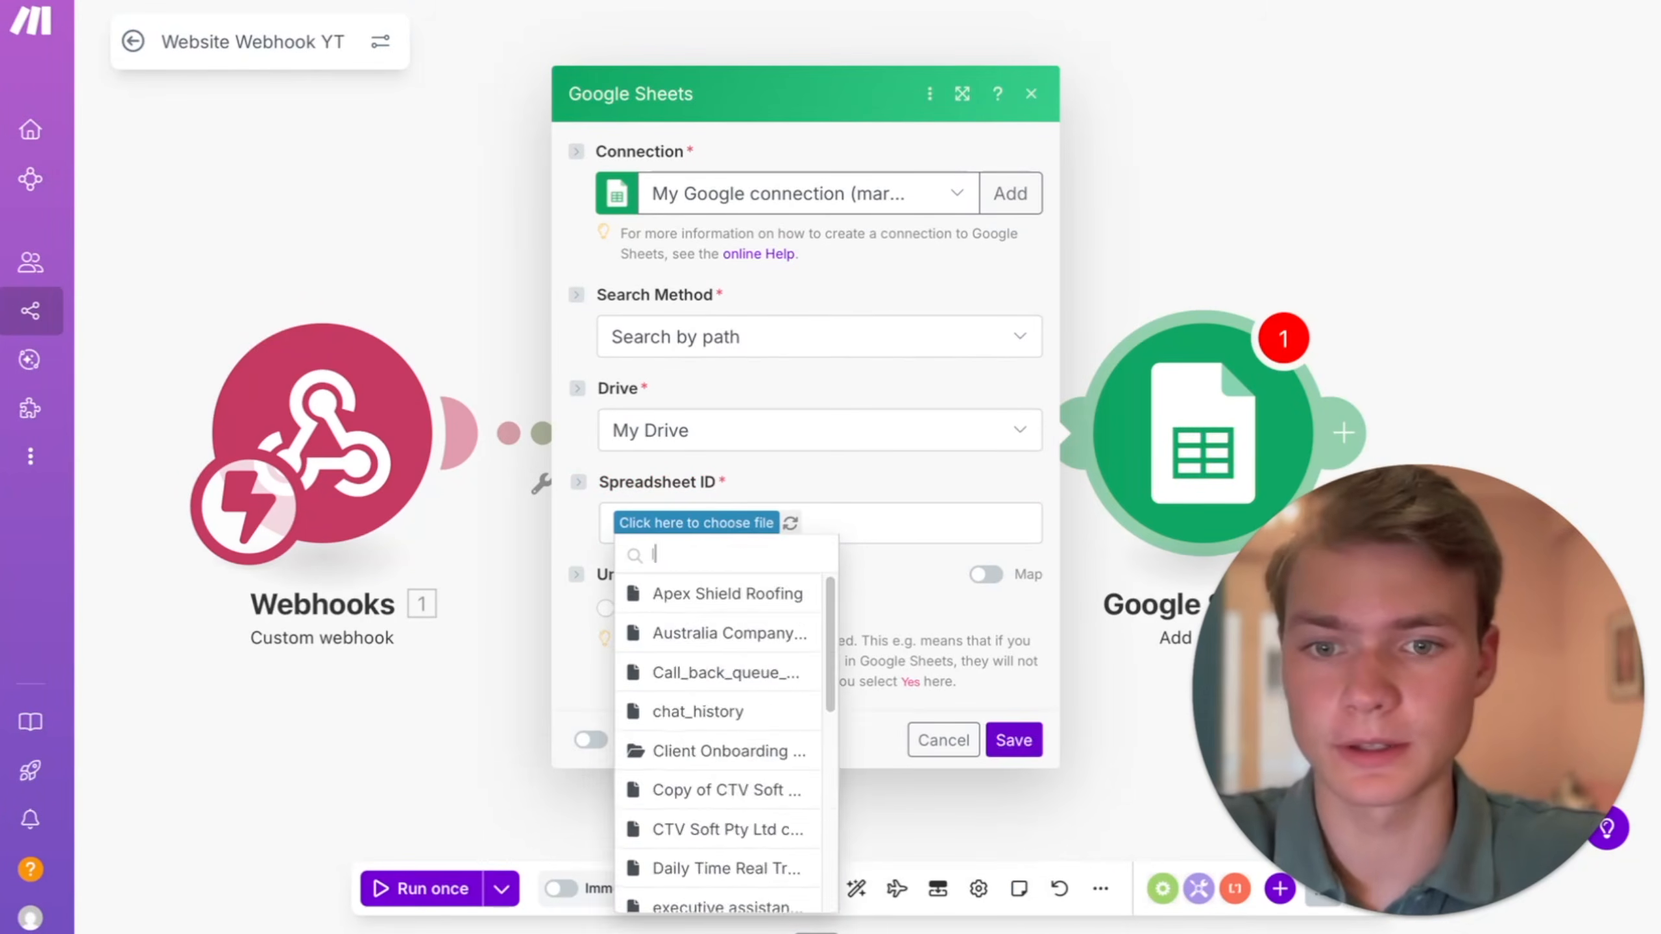
- Switch back to Make and choose the "Leads for oceanside AI demo YT" spreadsheet and Sheet1 for the Add a Row module
text(leads)
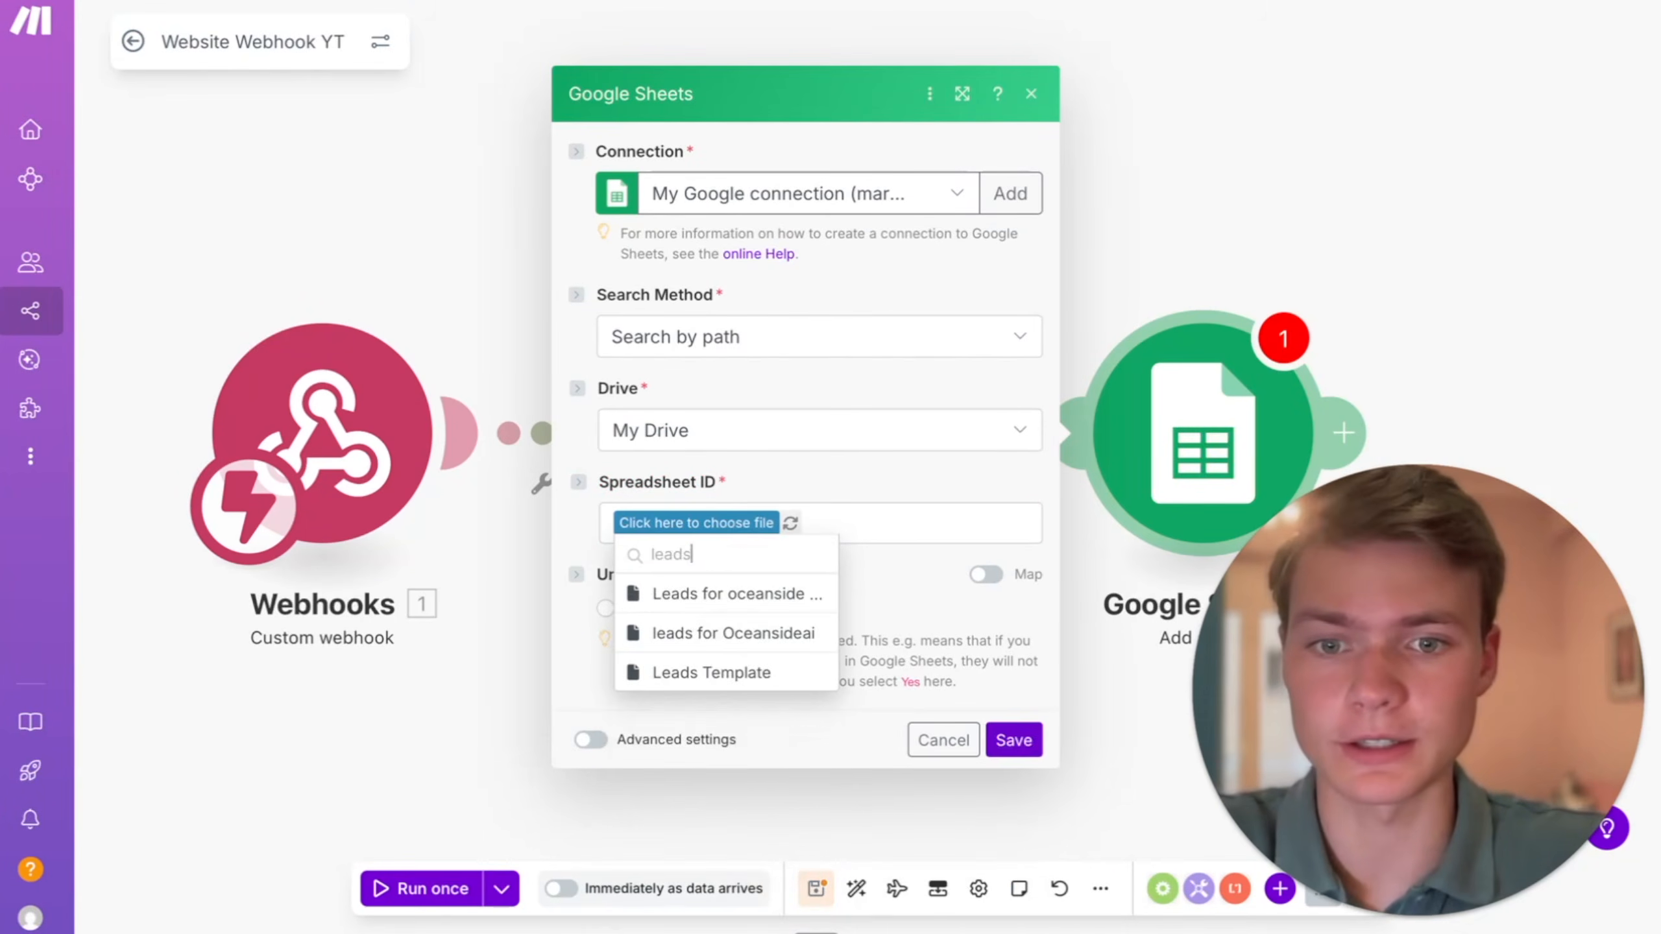
click(771, 593)
click(817, 568)
click(779, 612)
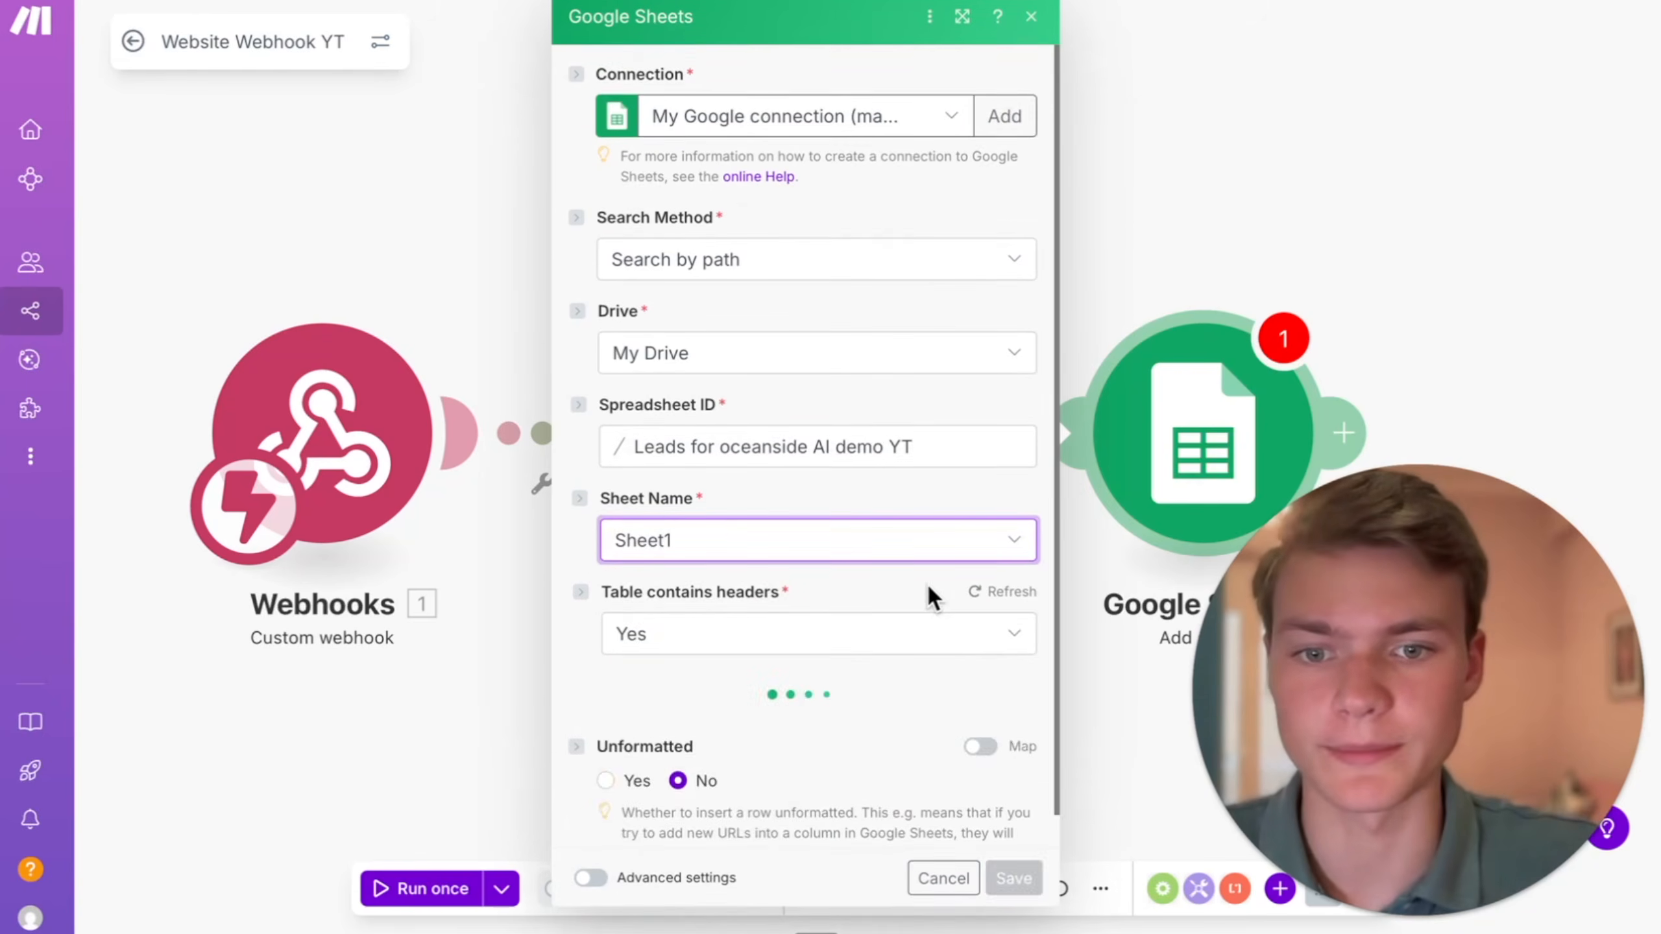
- Map the webhook's name, email and phone values to columns A, B and C of the new row
scroll(915, 601, down, 3)
click(766, 538)
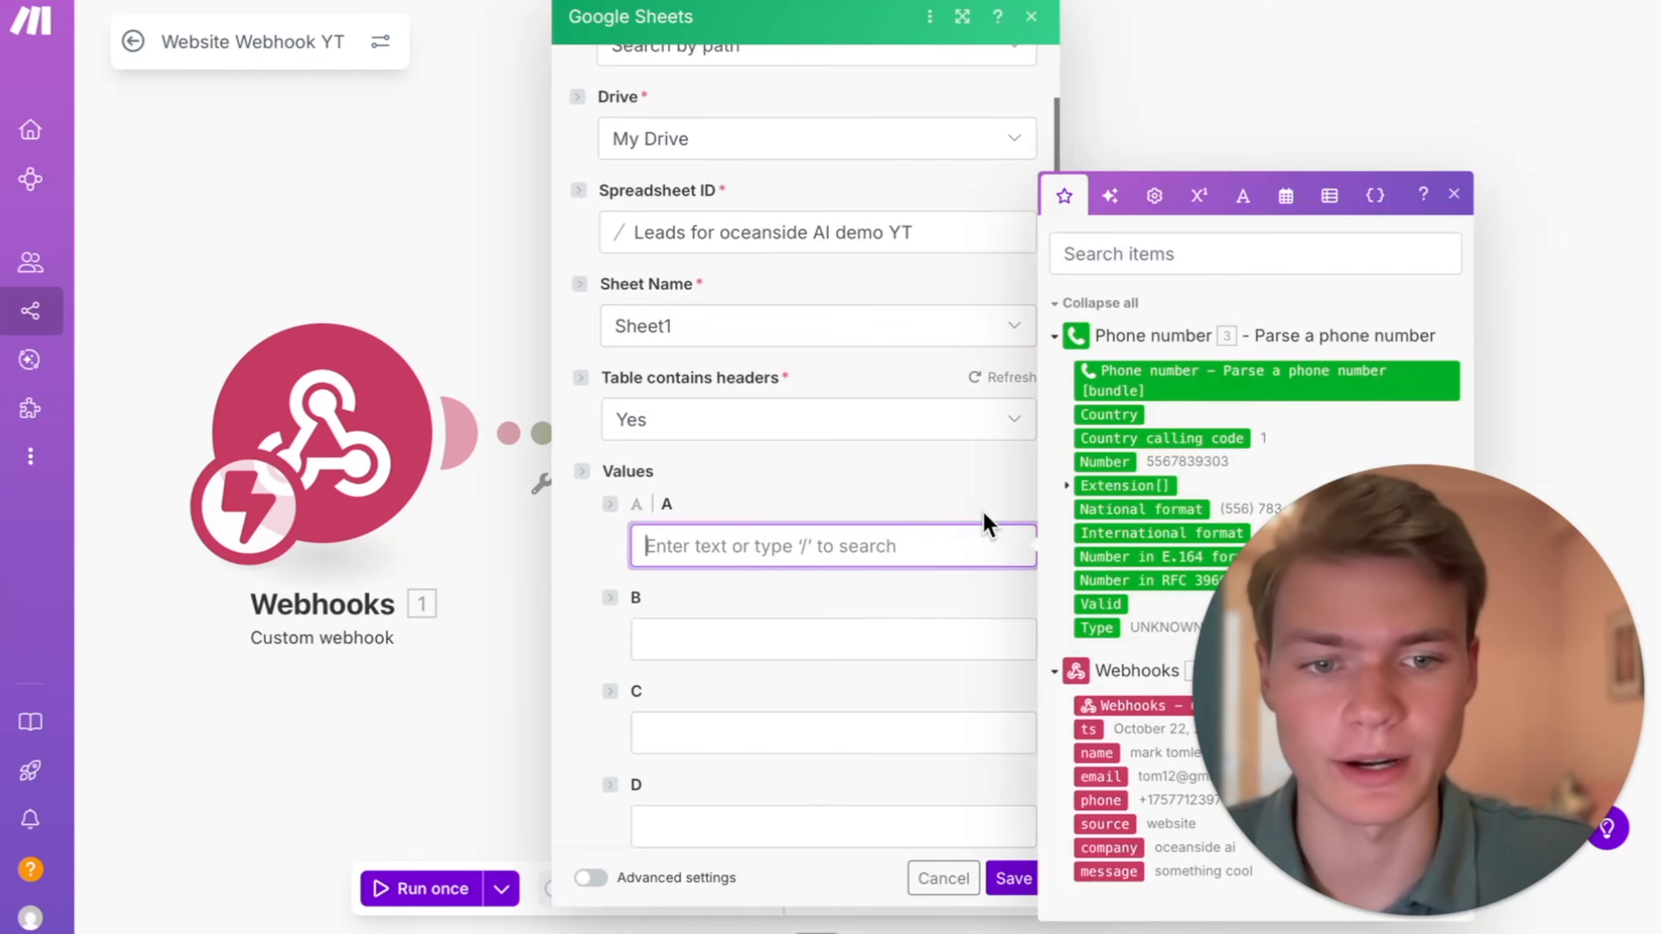
drag(1374, 553, 452, 219)
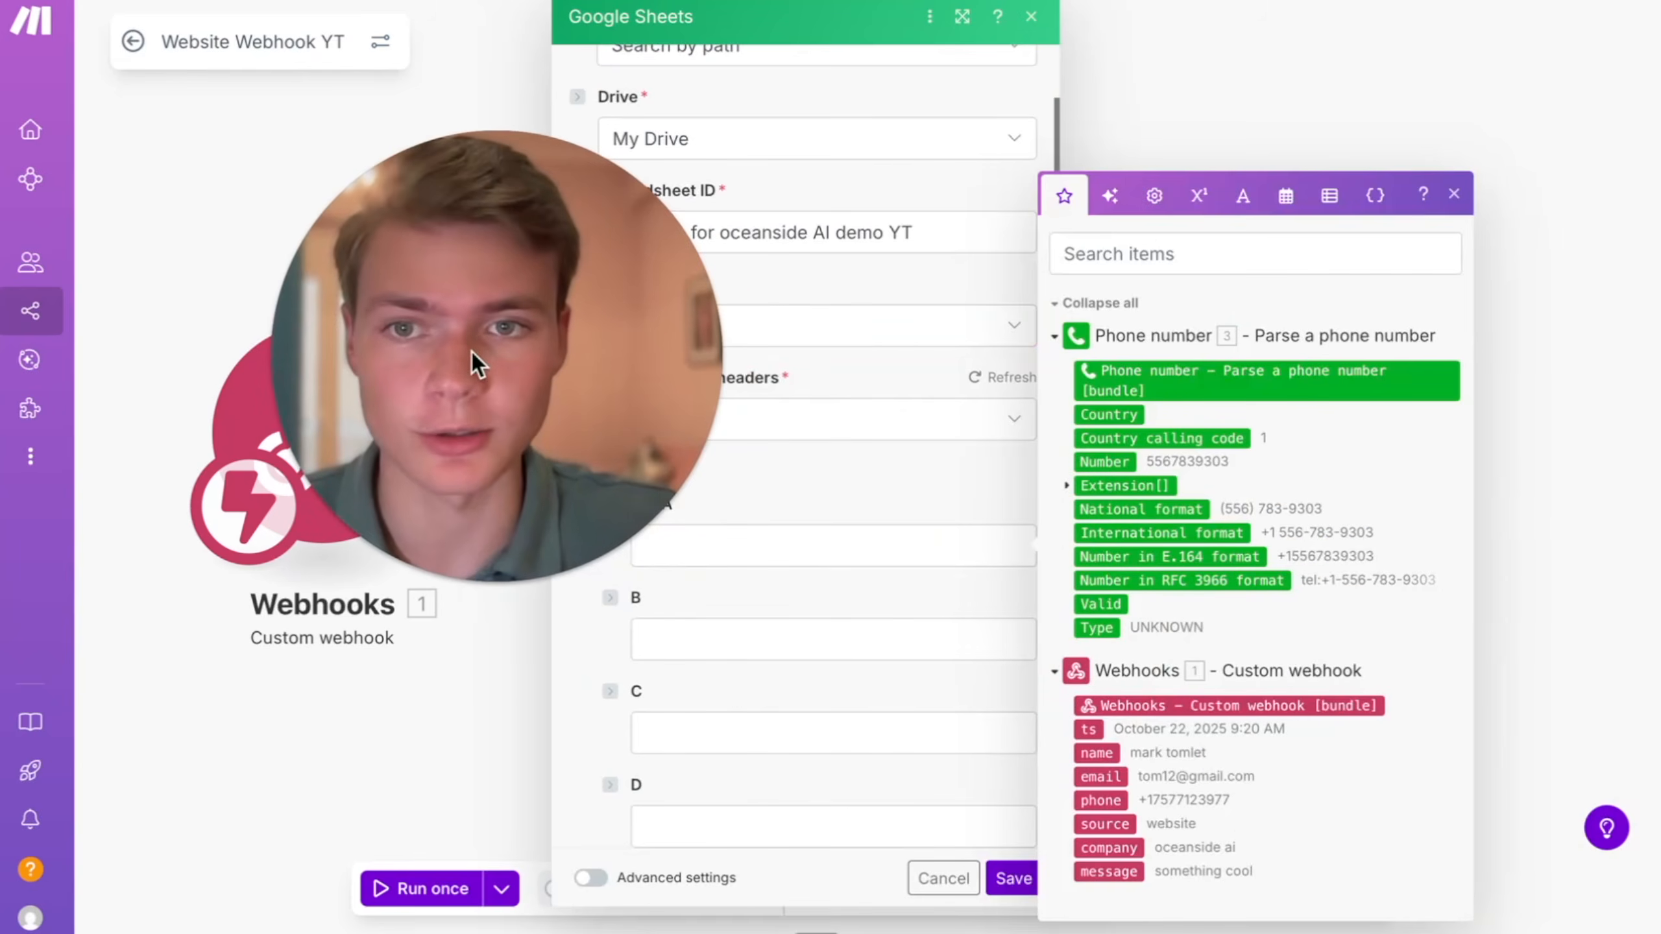
click(775, 557)
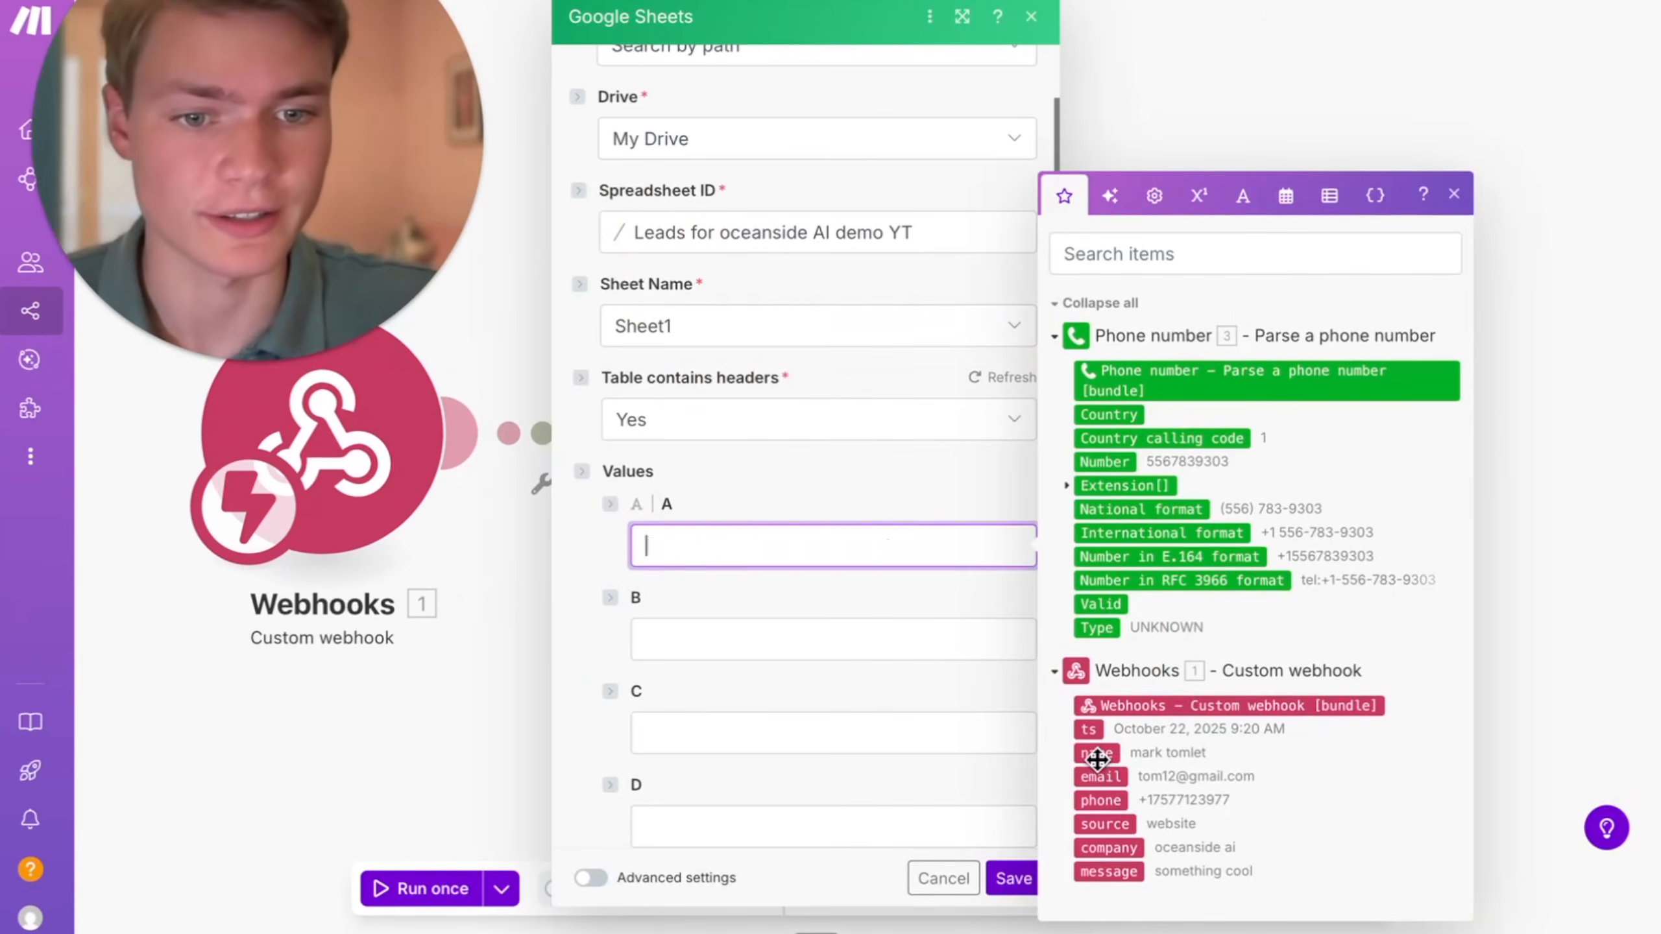
click(745, 634)
click(1098, 797)
click(915, 732)
click(1100, 818)
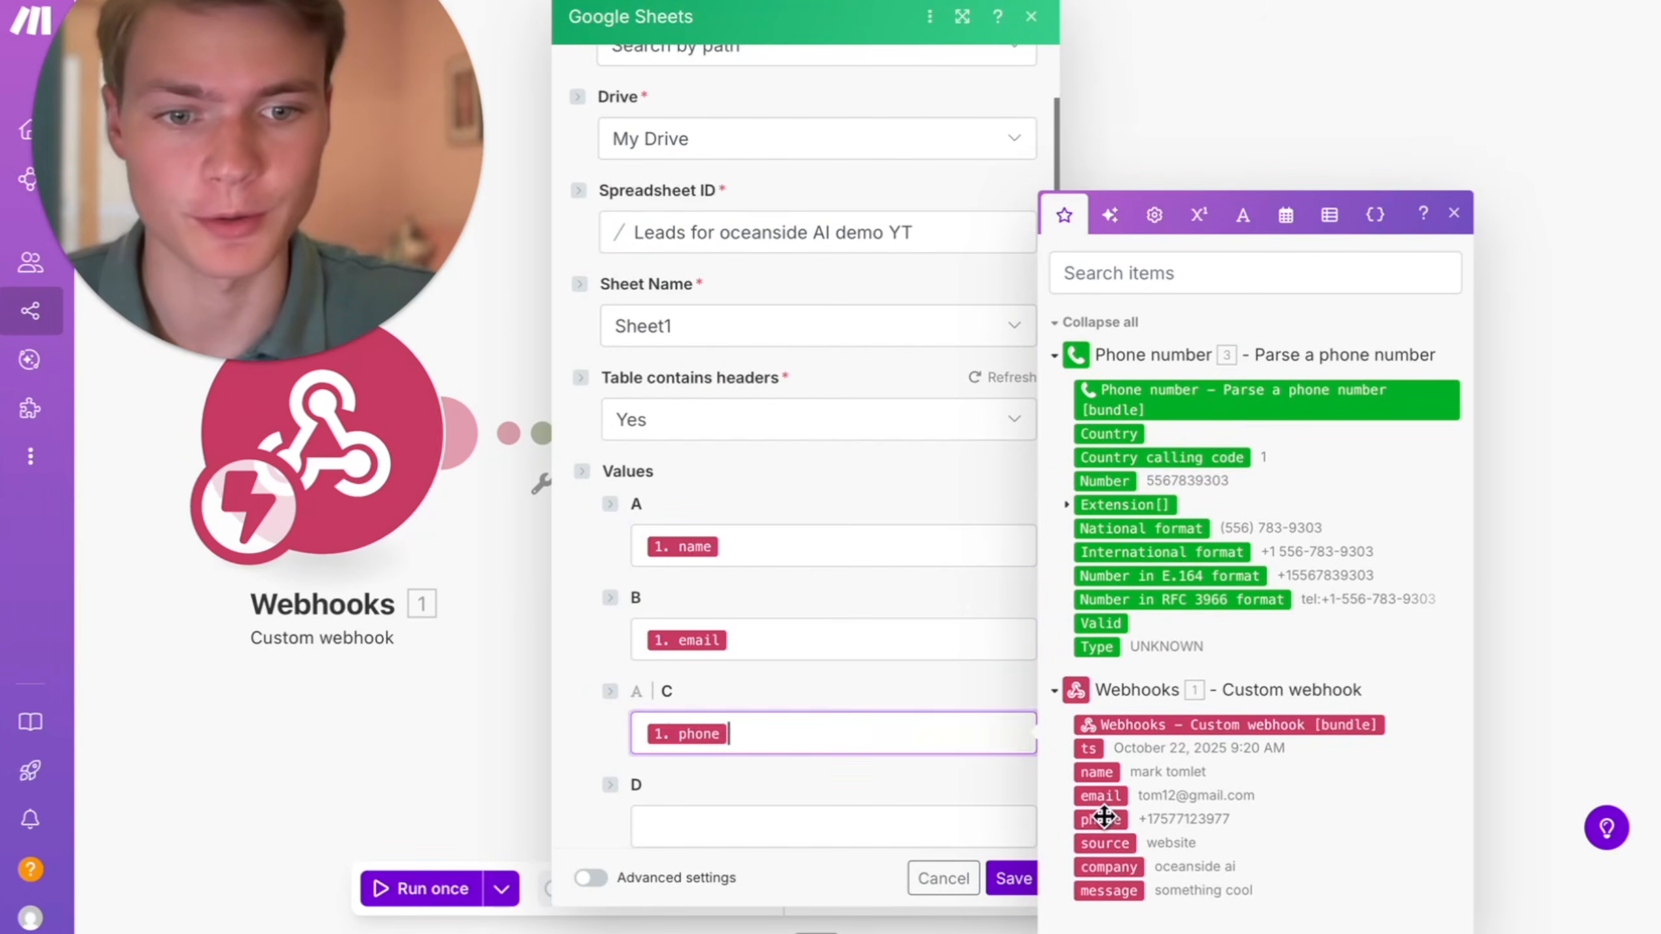
click(916, 826)
click(1104, 844)
scroll(866, 769, down, 2)
click(866, 806)
click(1108, 866)
scroll(784, 654, down, 2)
click(761, 587)
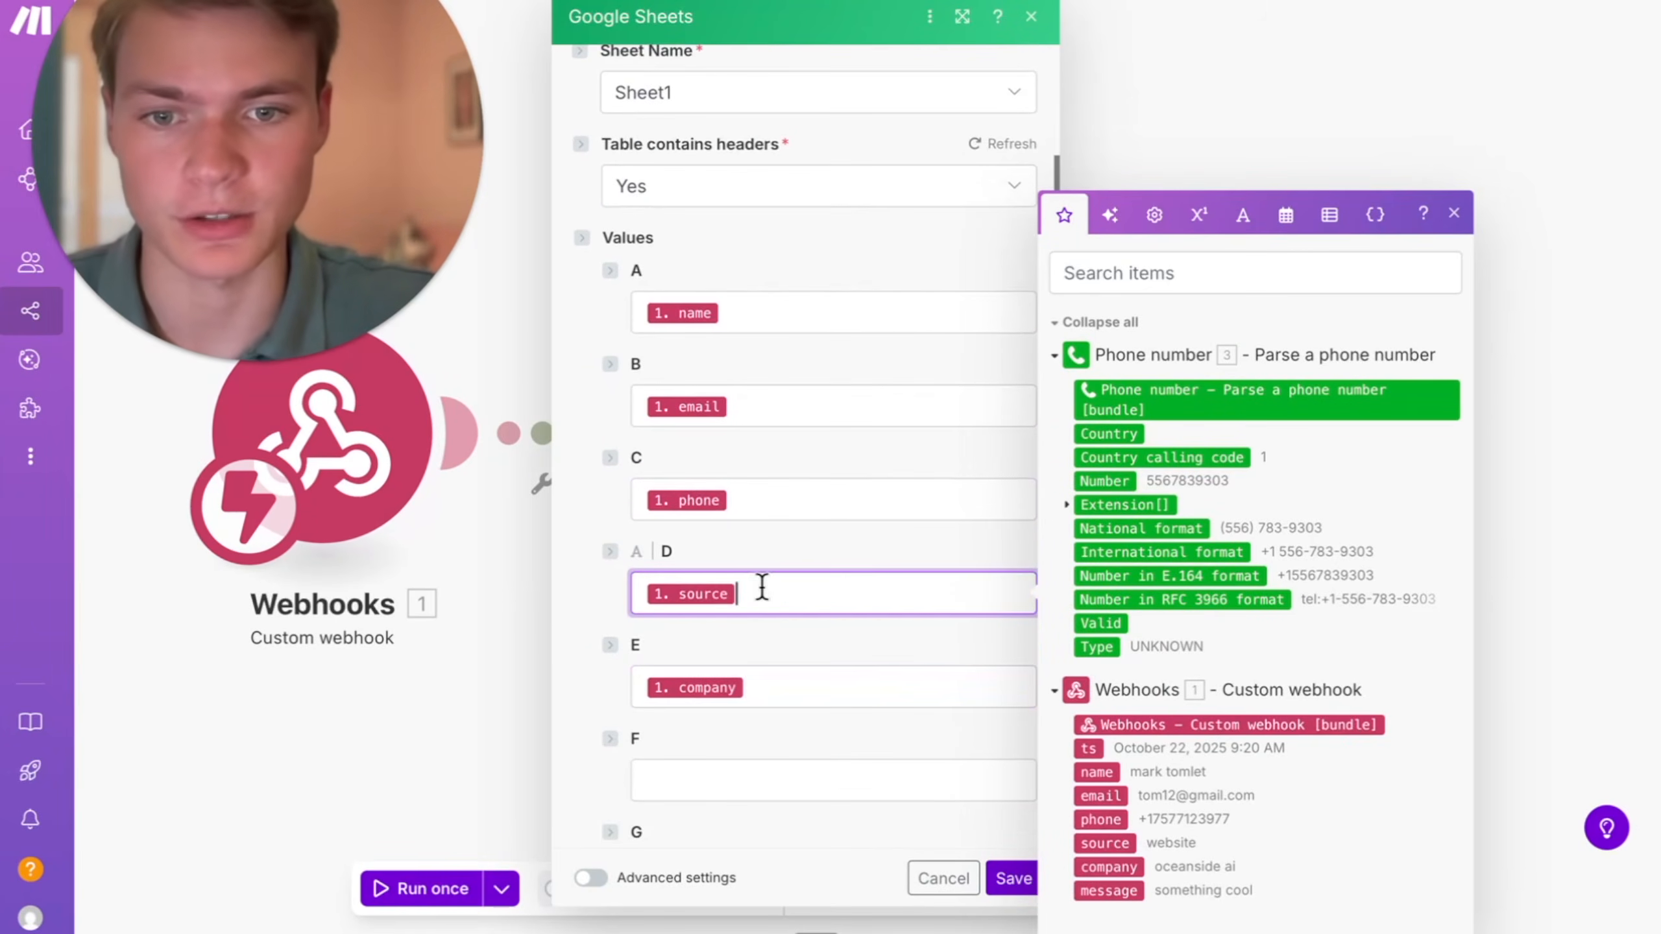
click(761, 687)
- Map the webhook's company to column D and message to column E, and save the Google Sheets module
click(766, 597)
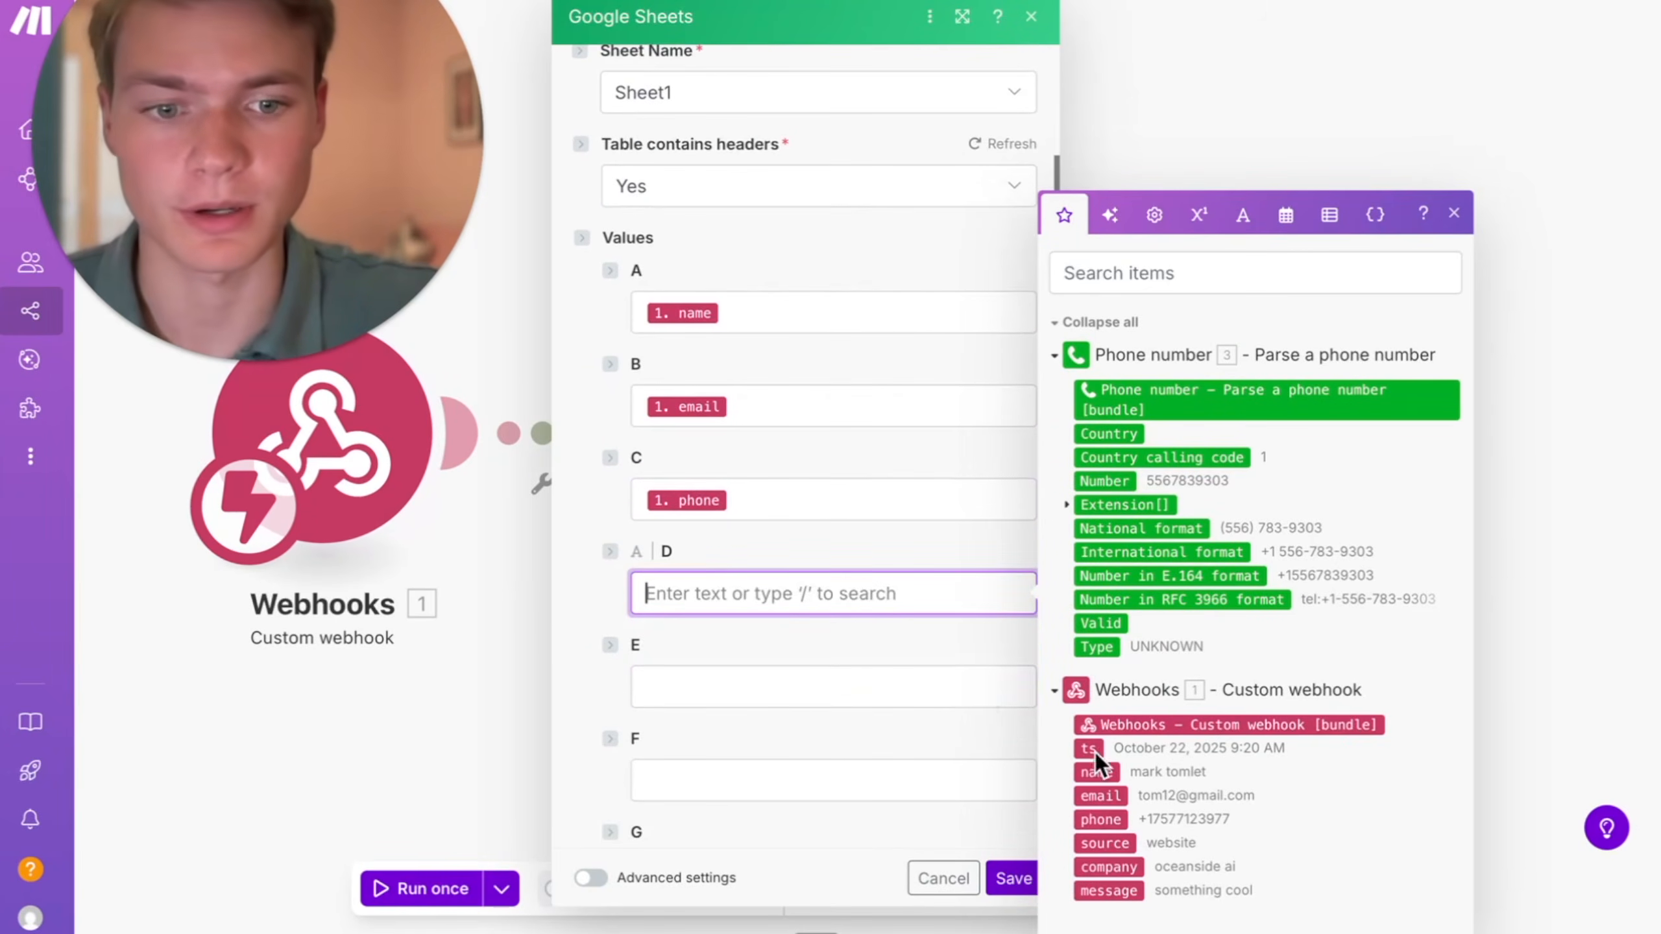
click(1122, 864)
click(753, 686)
click(1108, 890)
click(1010, 878)
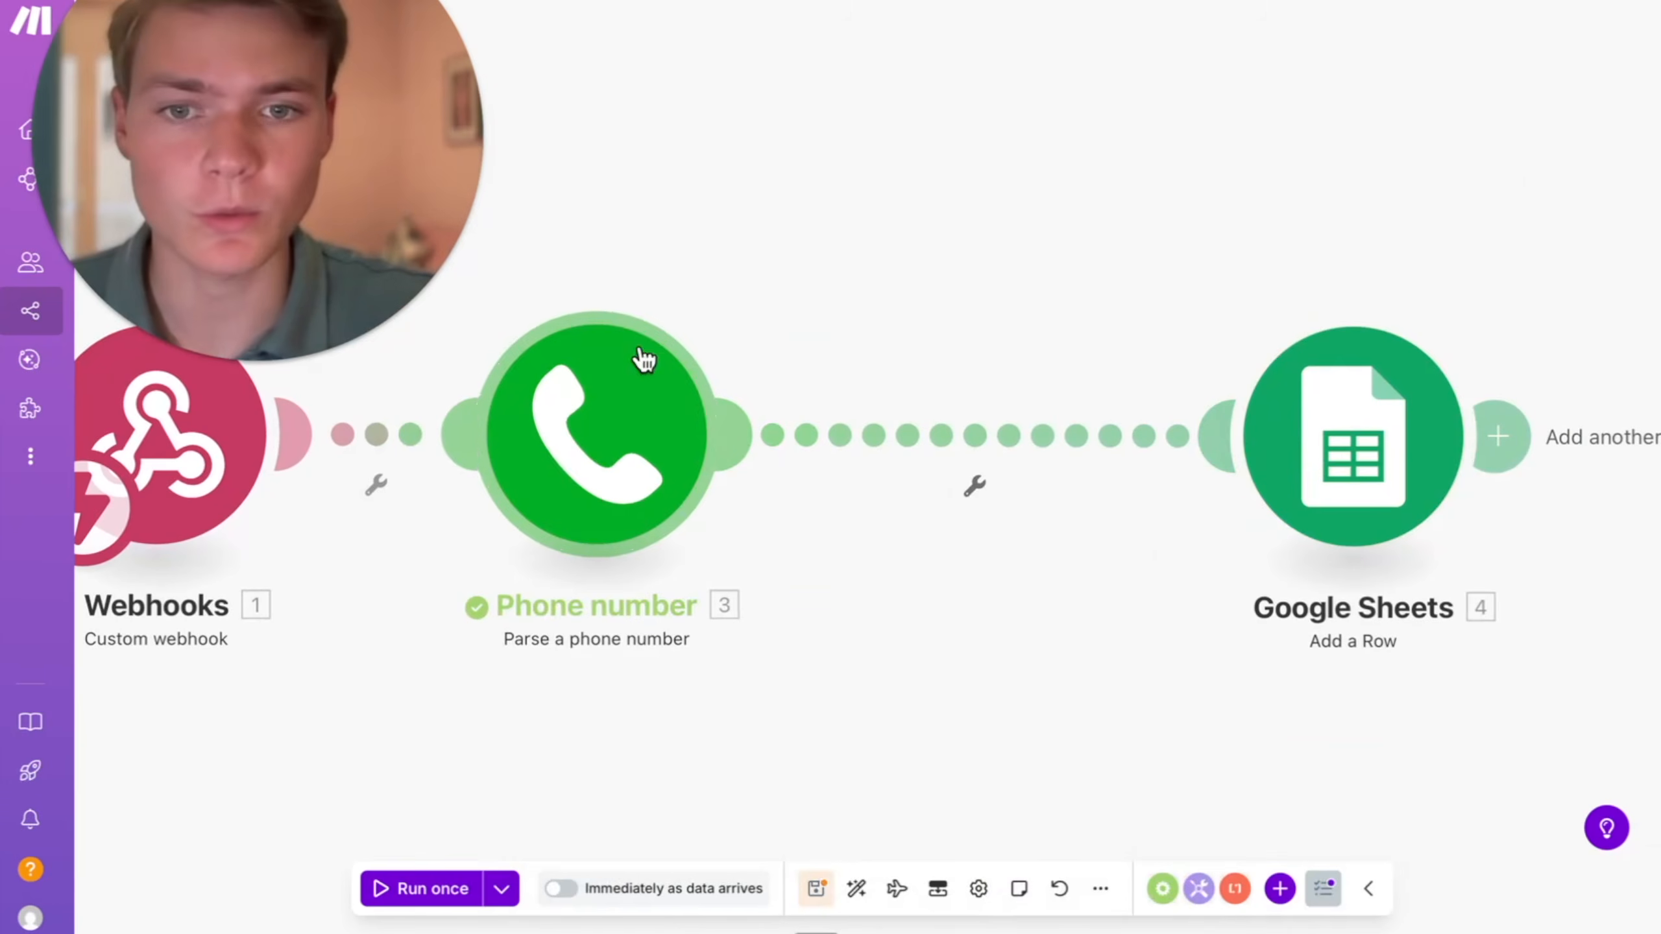
- Add a filter between the phone number and Google Sheets modules requiring the parsed Country to equal US
click(986, 451)
click(1202, 411)
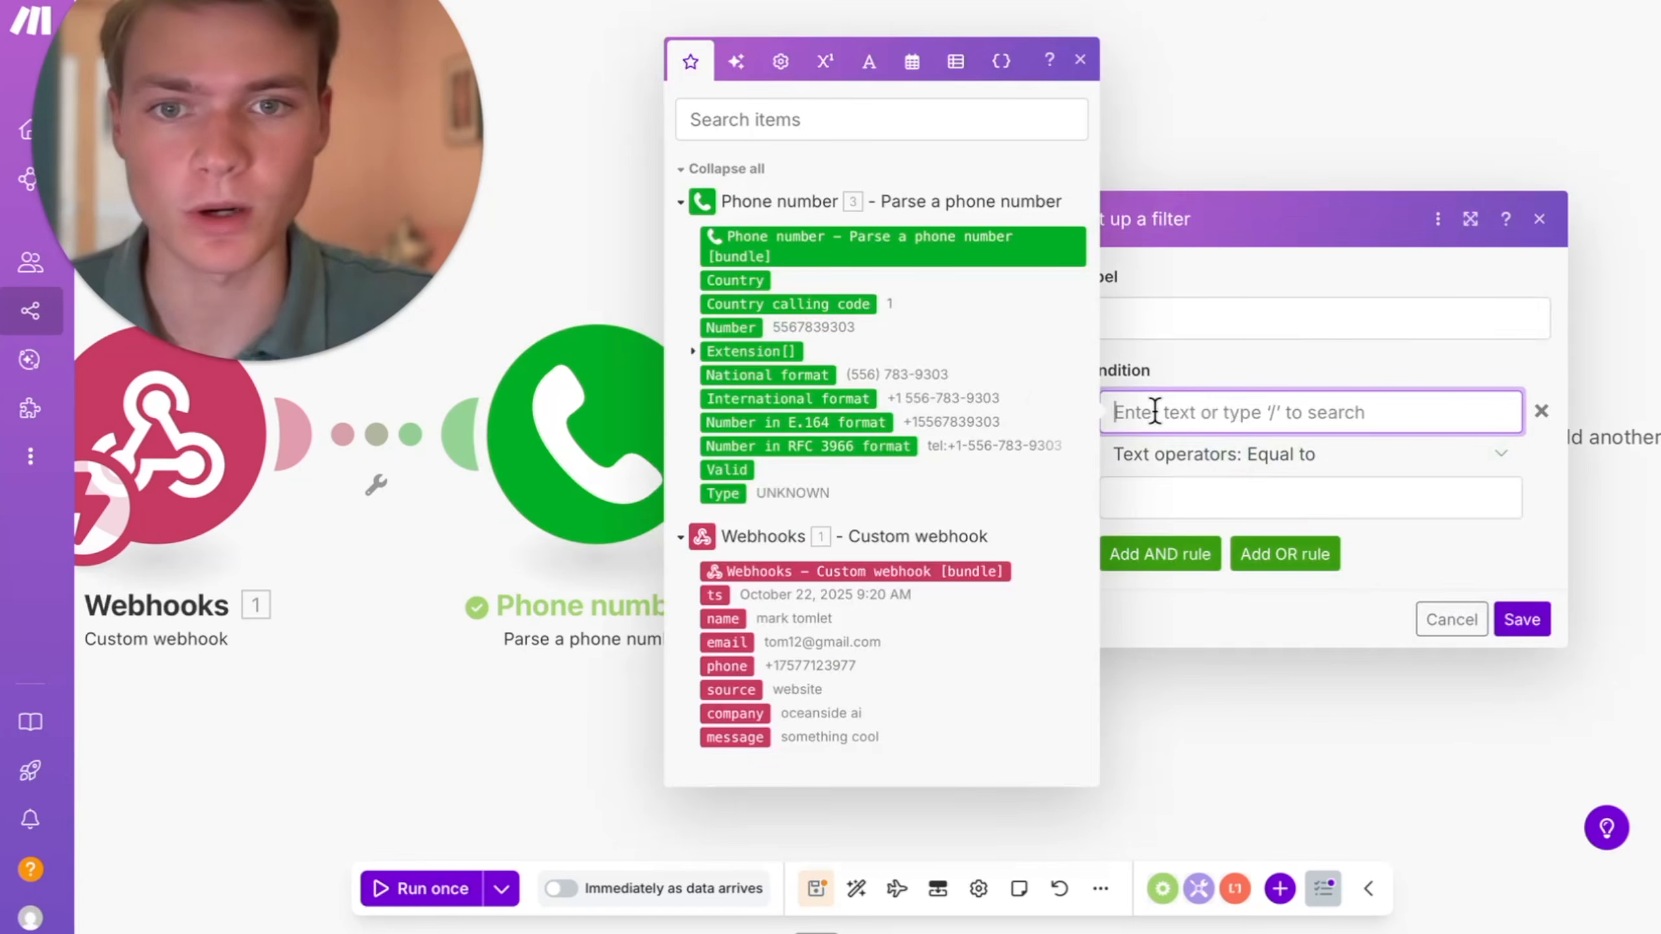
click(1286, 456)
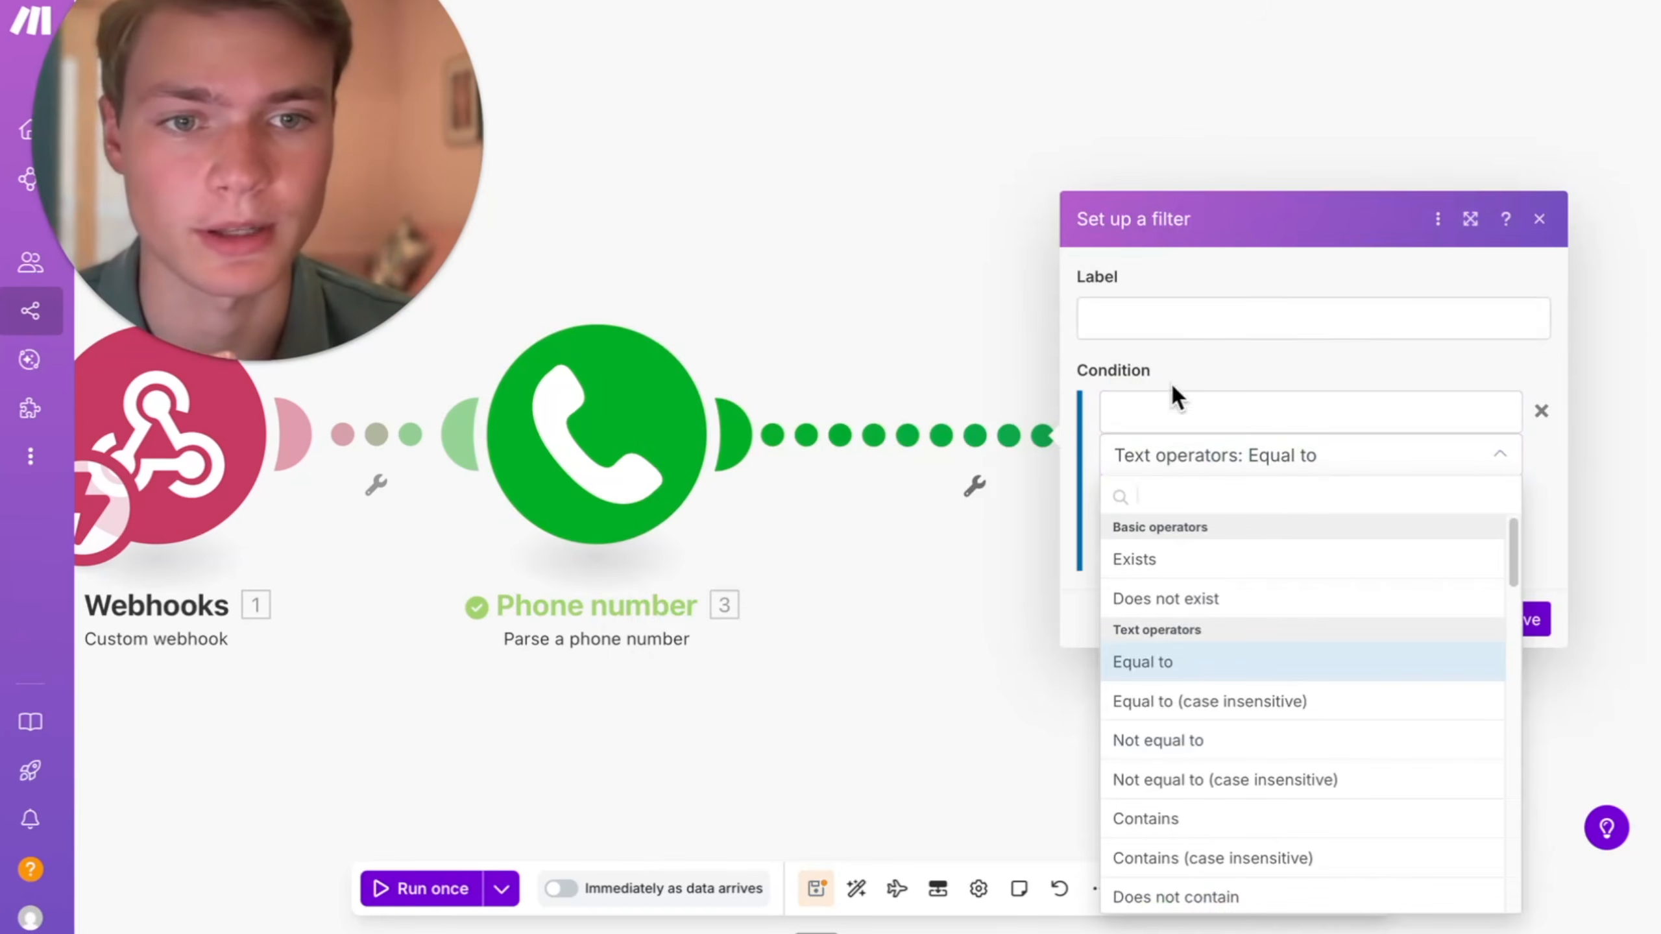
click(1164, 399)
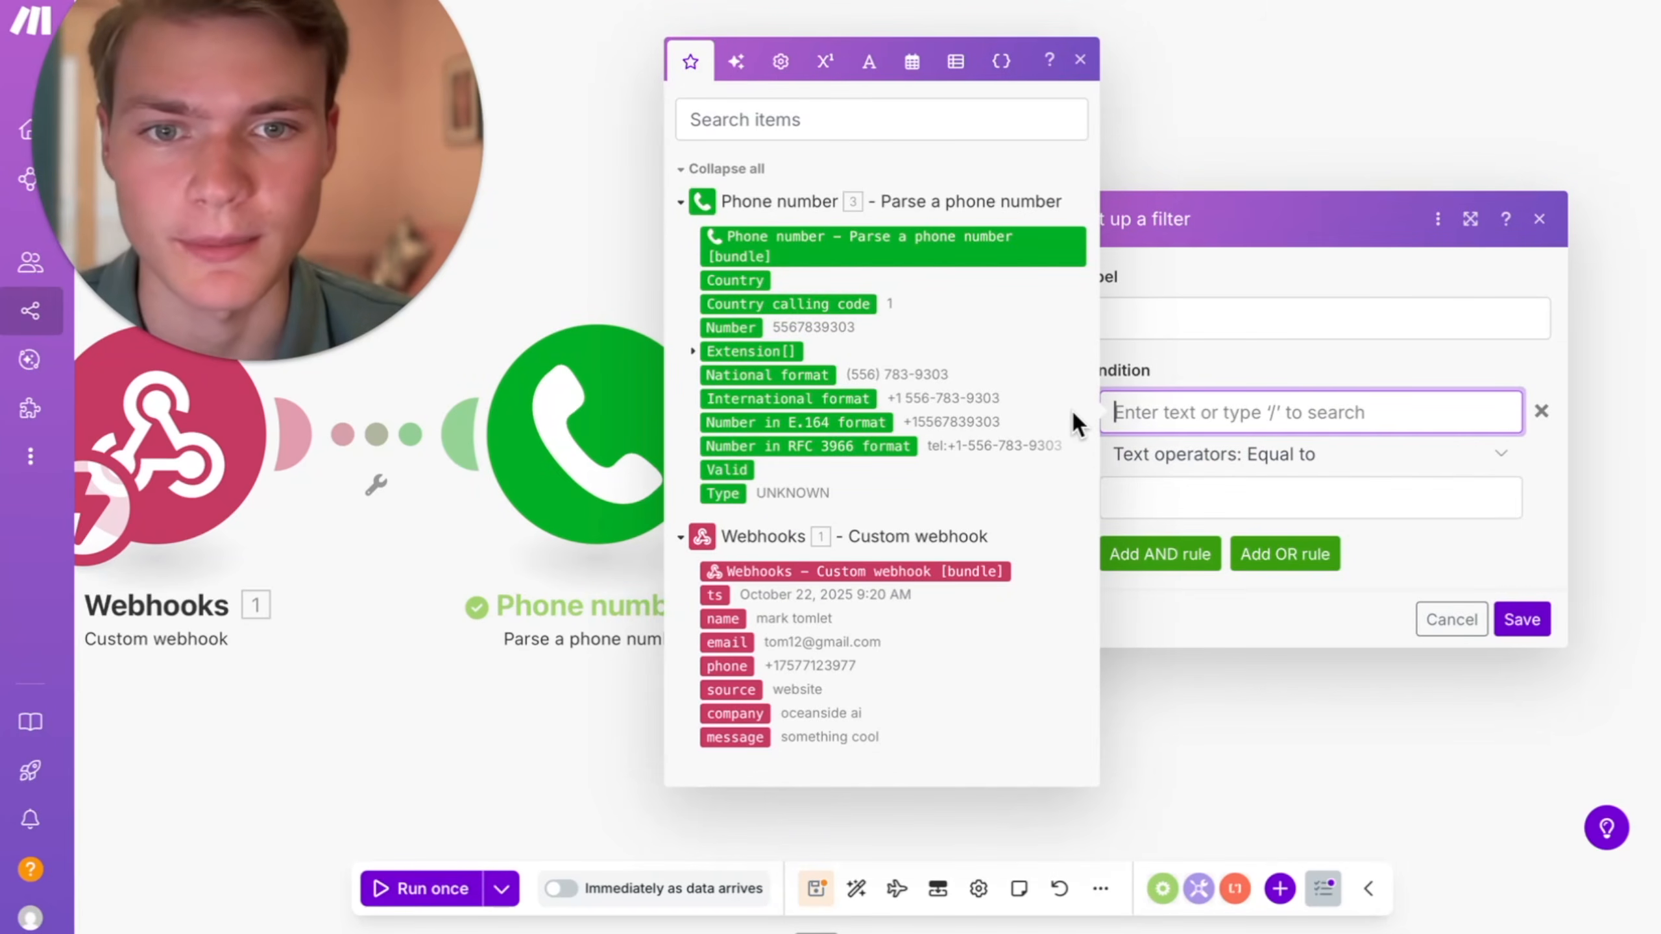
click(735, 280)
click(1285, 487)
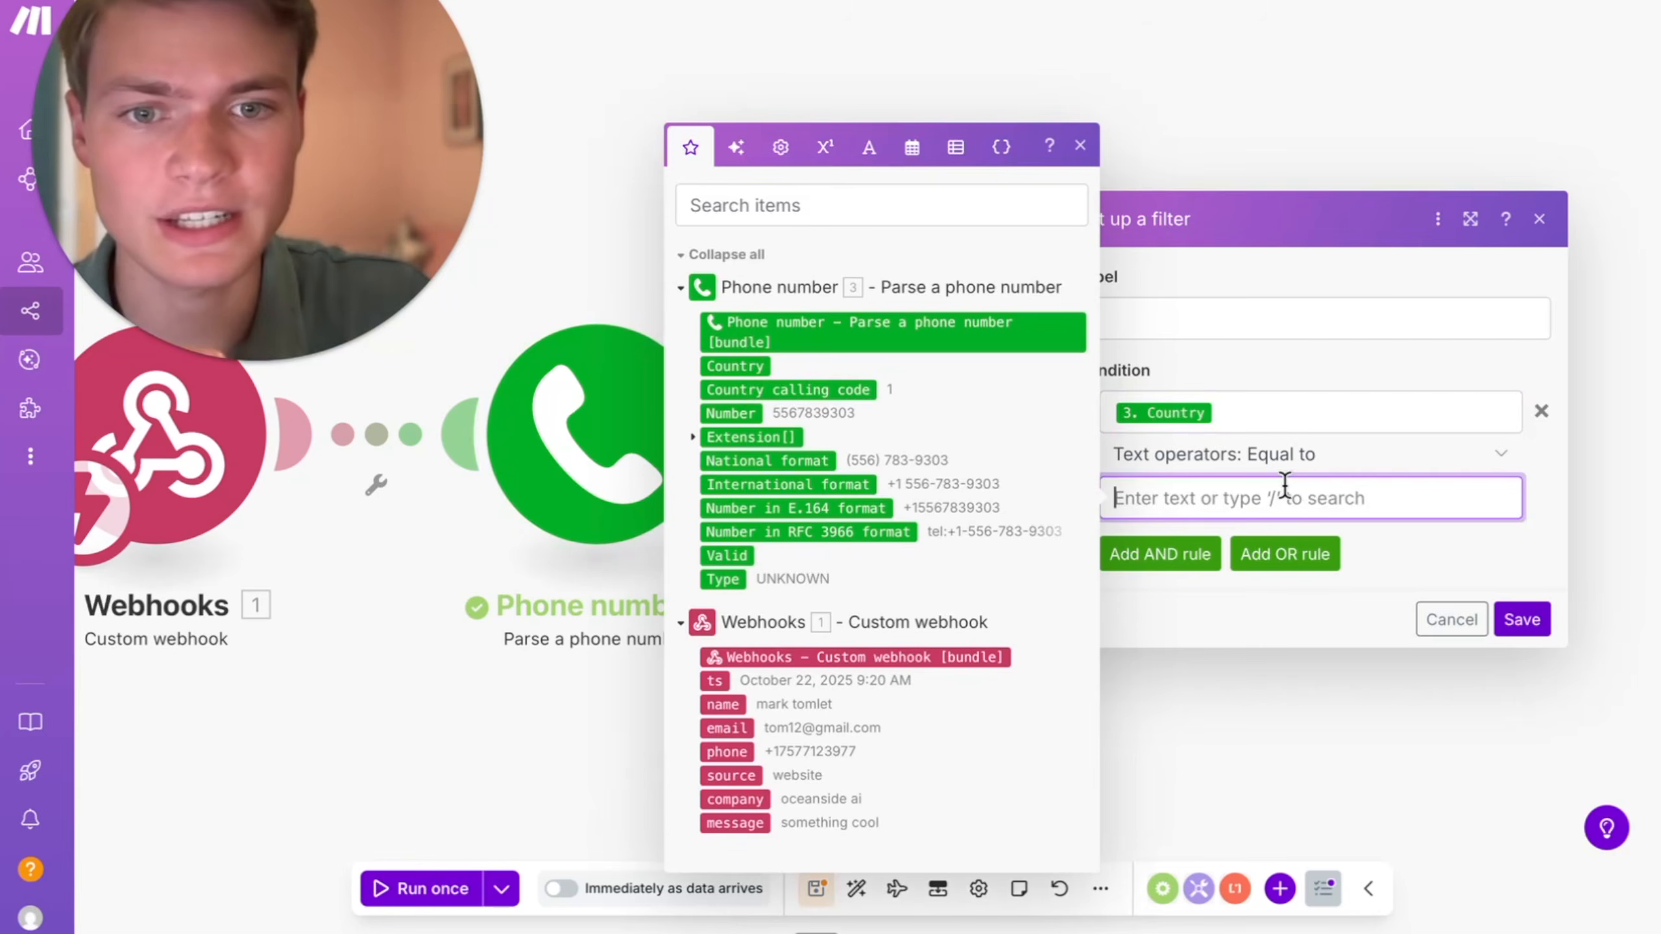
text(US)
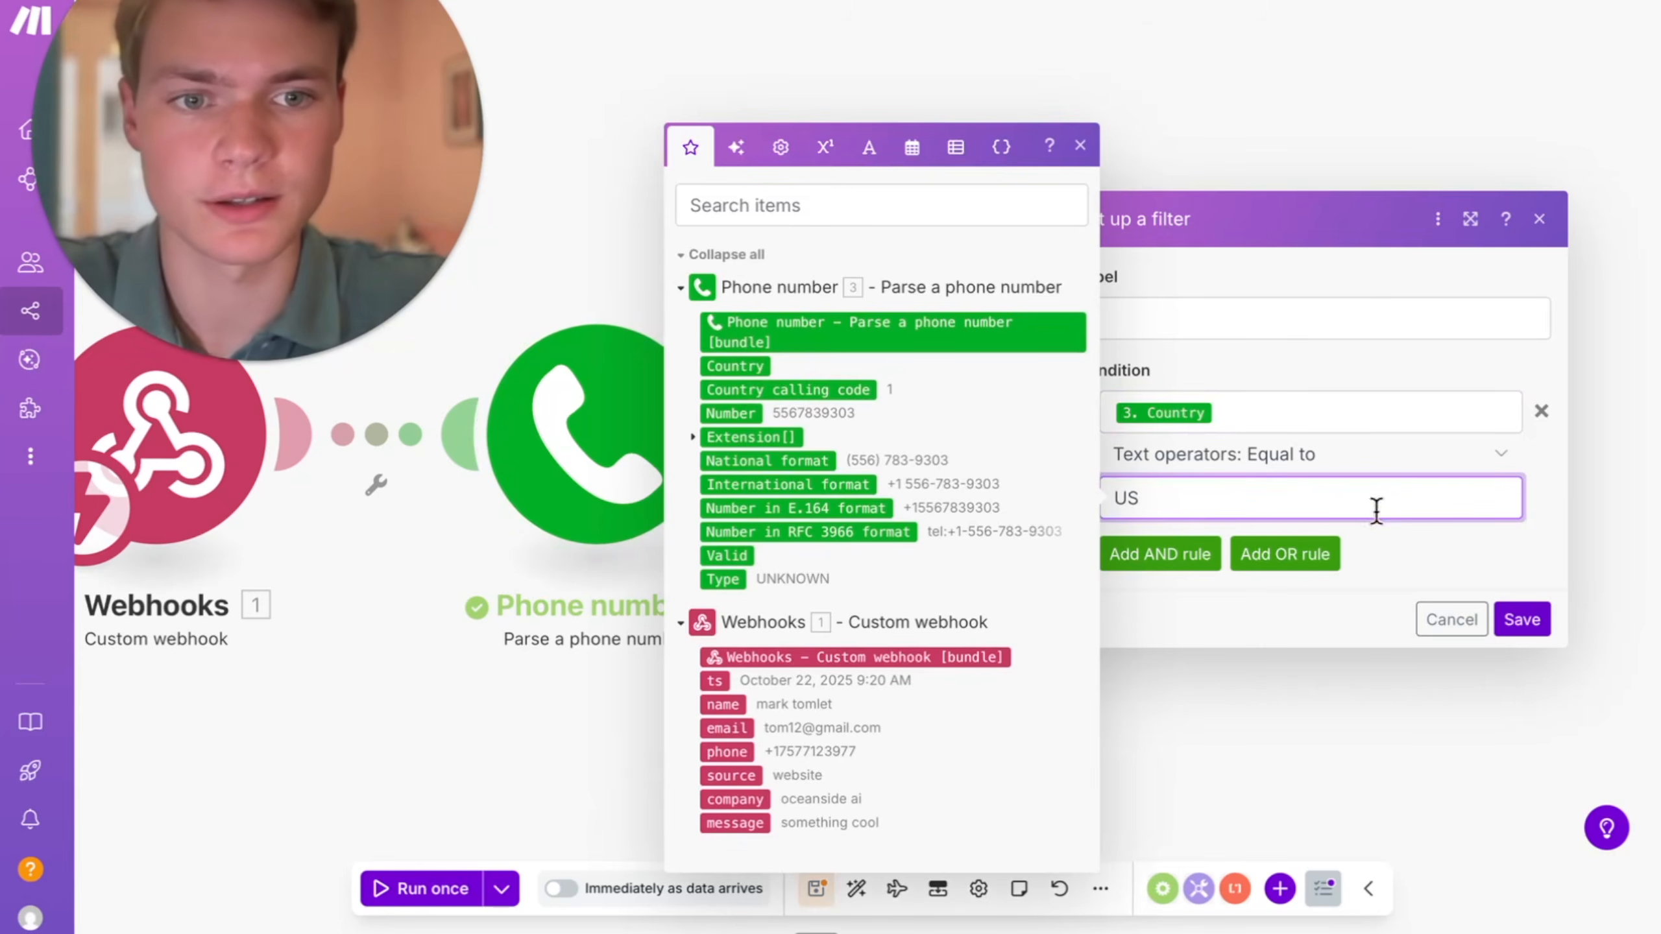
click(1380, 535)
click(1522, 618)
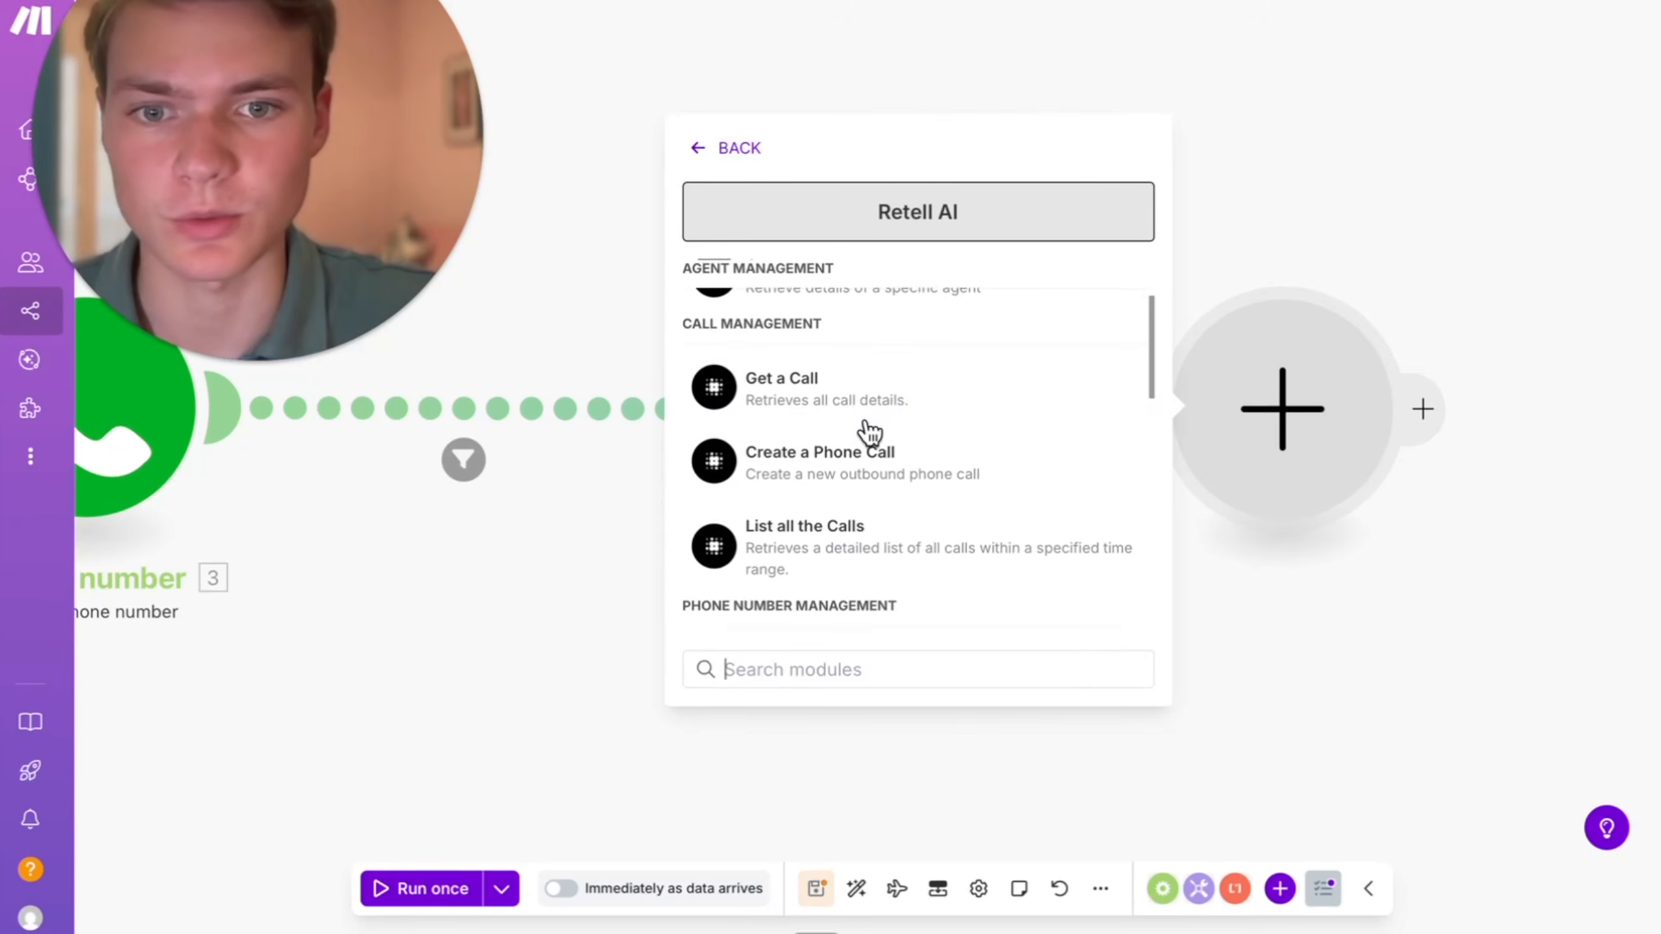
- Set the new Retell AI module to Create a Phone Call and open the form for a new connection
click(879, 487)
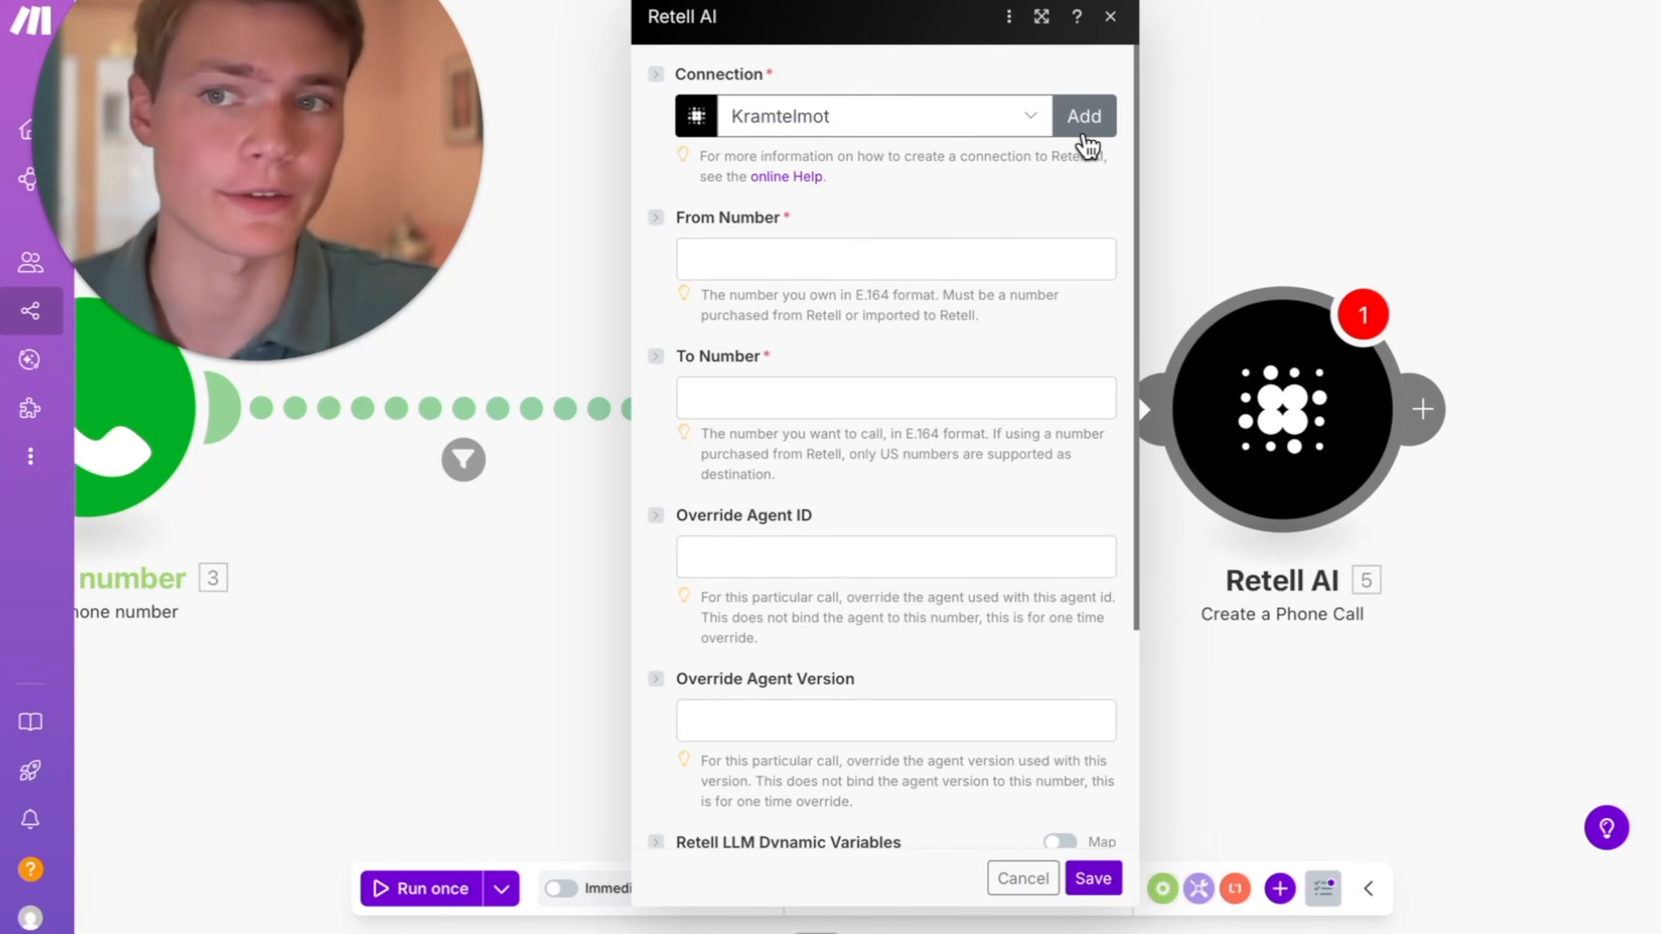
click(1087, 118)
click(1246, 203)
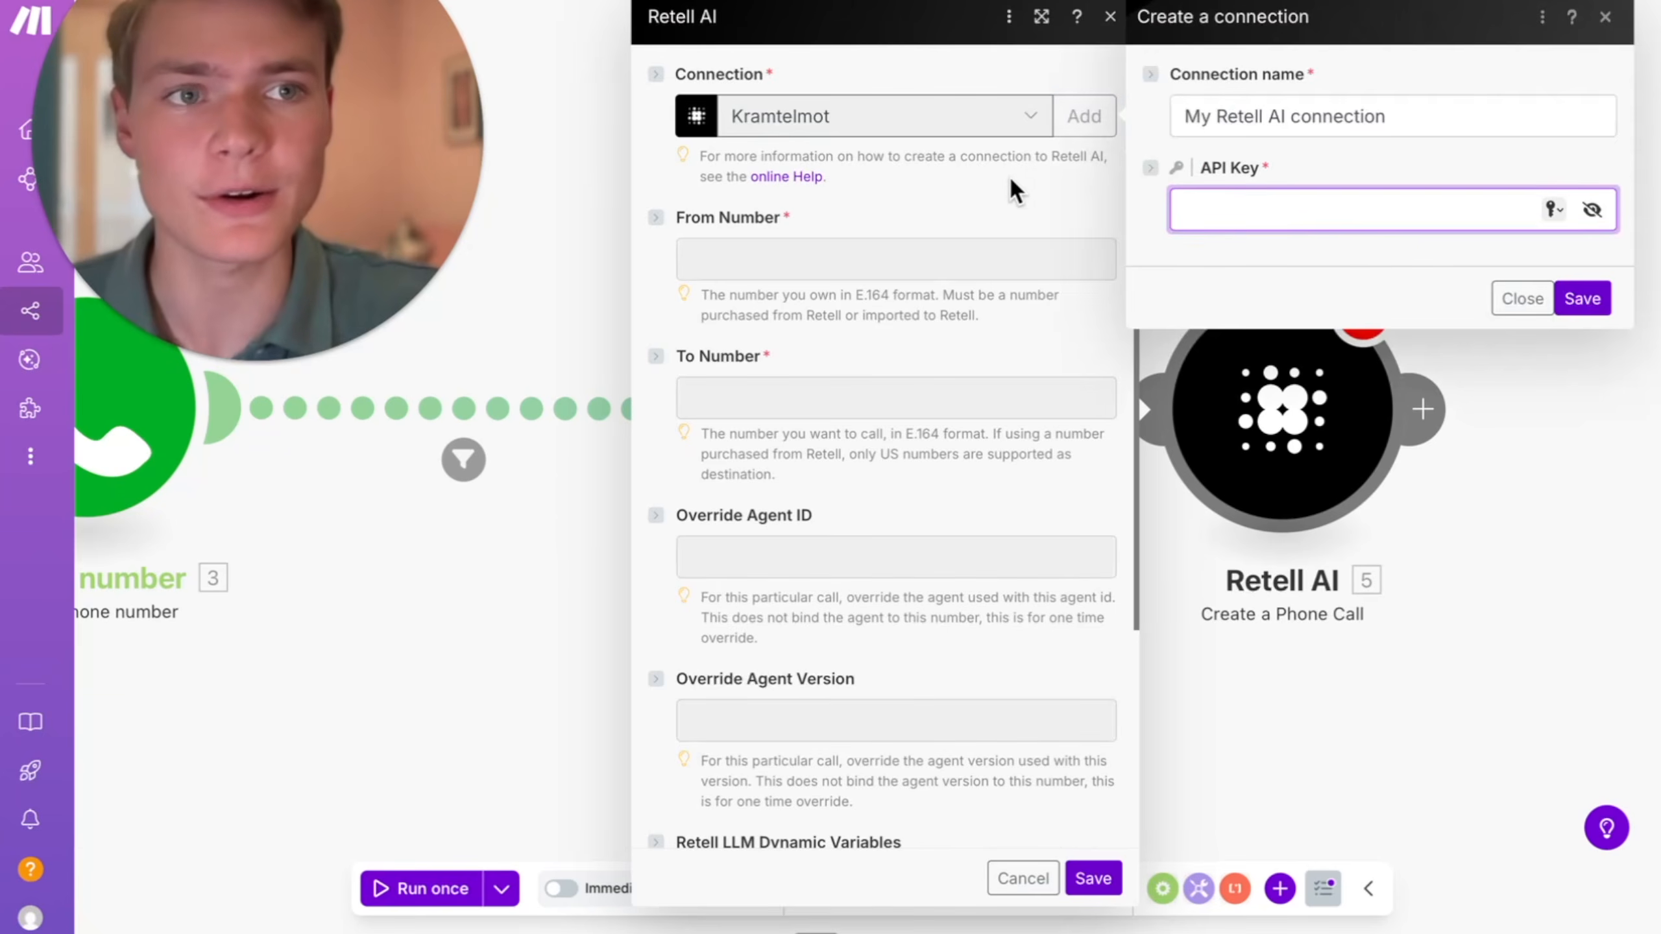
- Switch to the Retell AI dashboard in a new browser tab and open the workspace's API keys in its settings
click(1040, 185)
click(1589, 1)
text(rete)
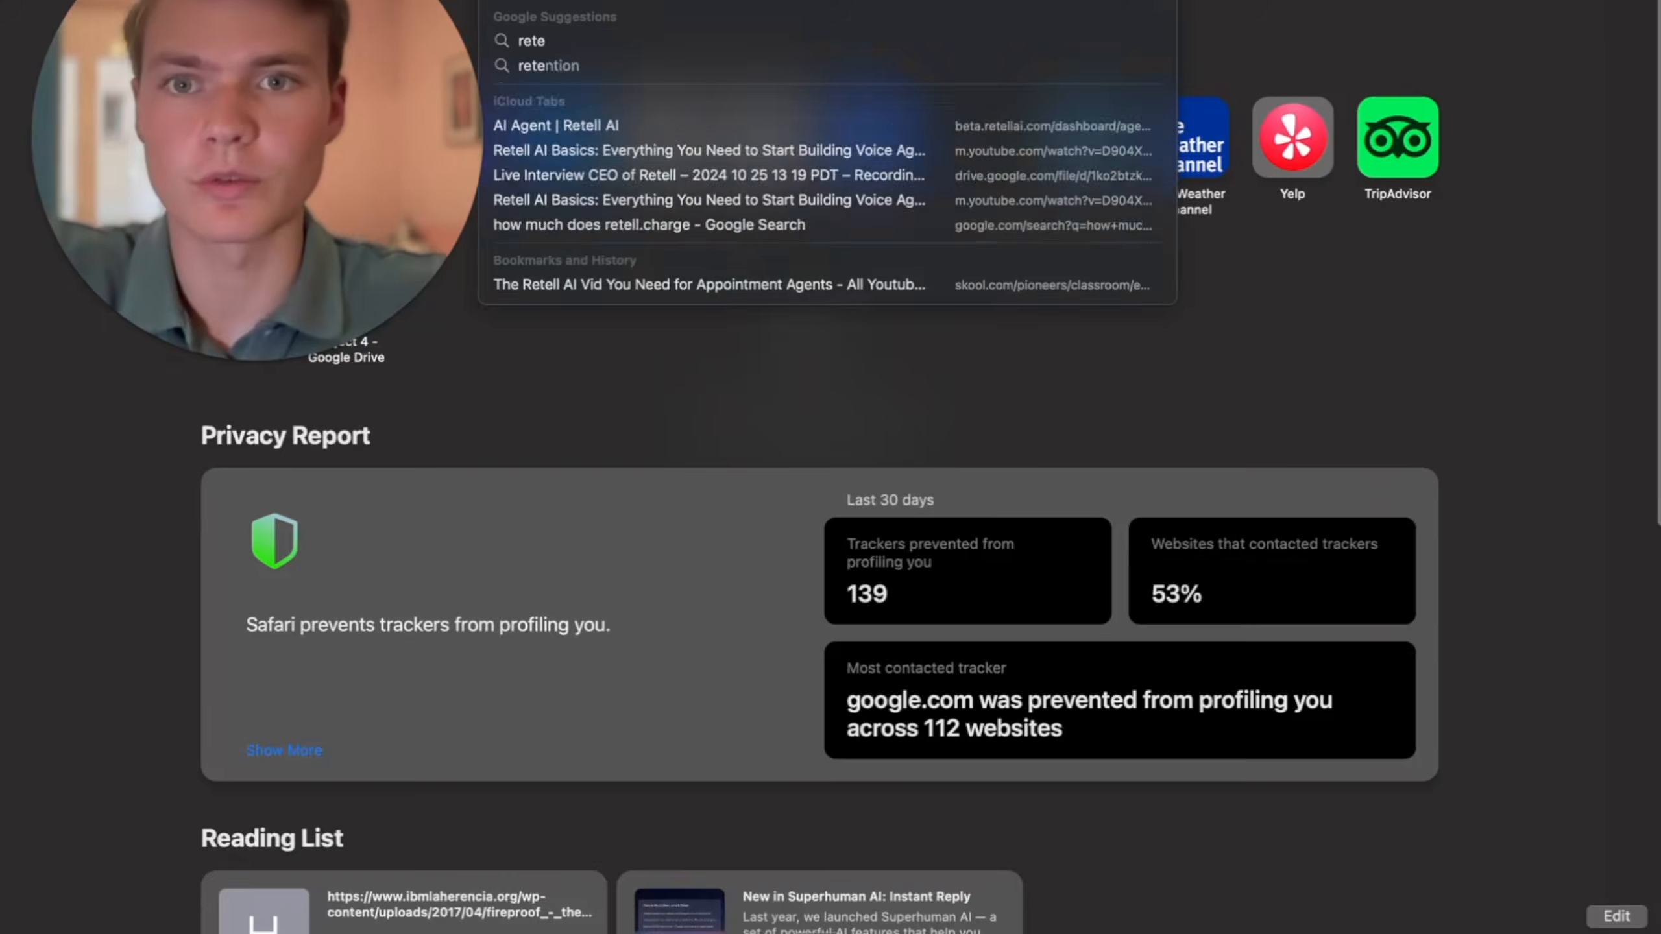
key(Return)
click(74, 637)
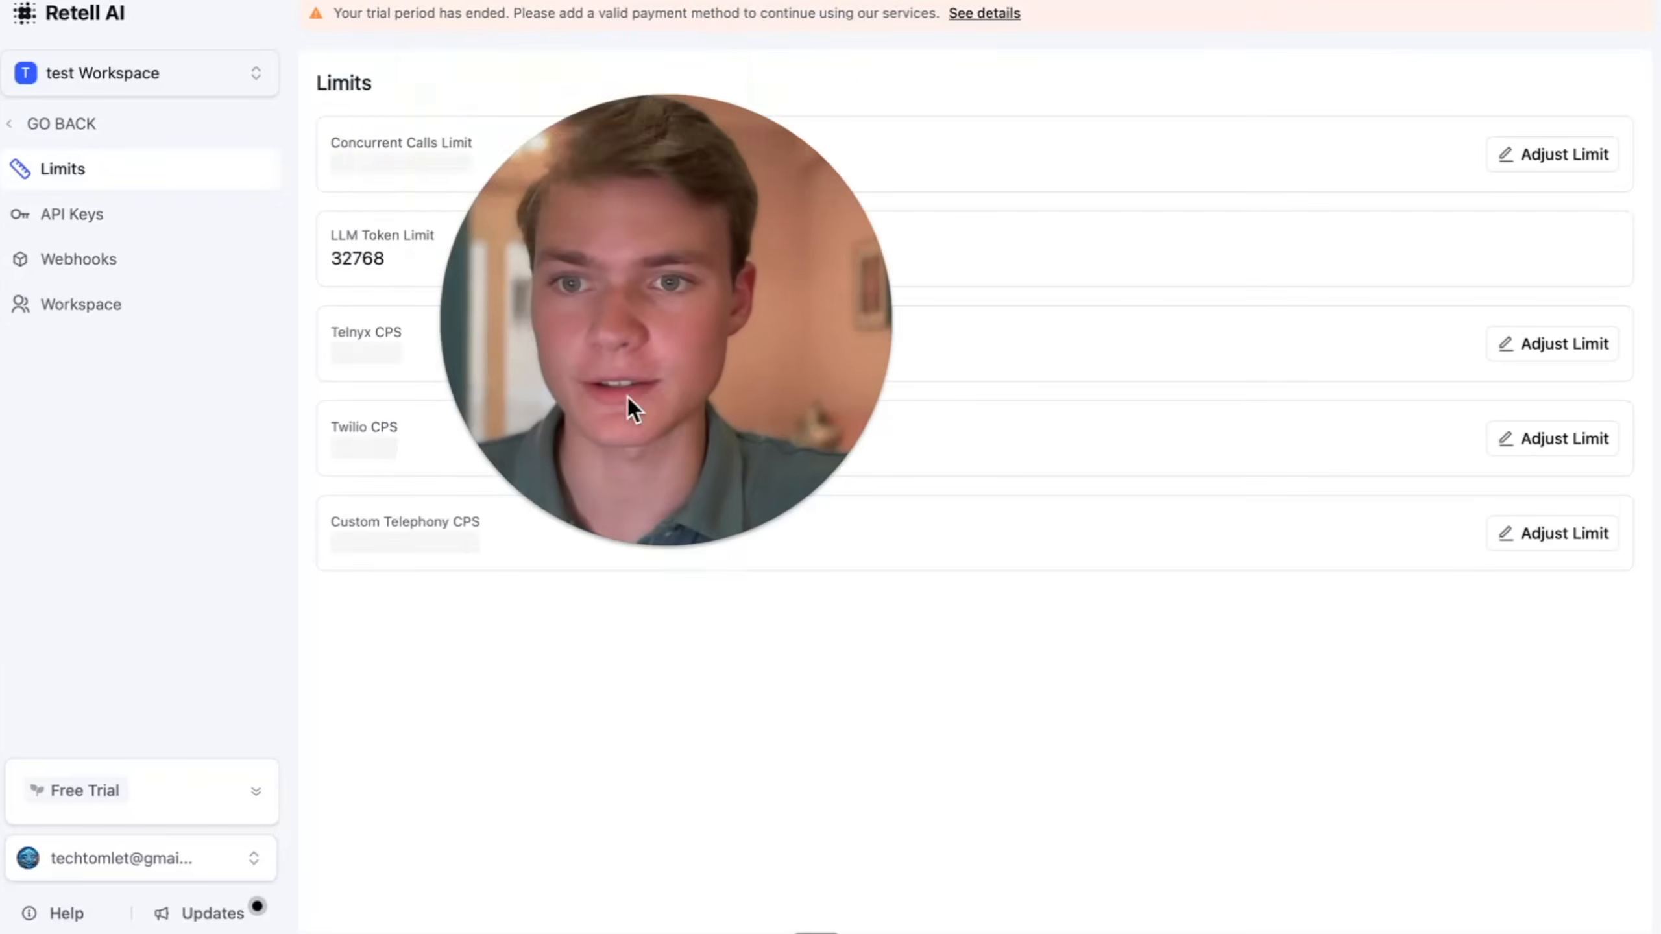
click(133, 214)
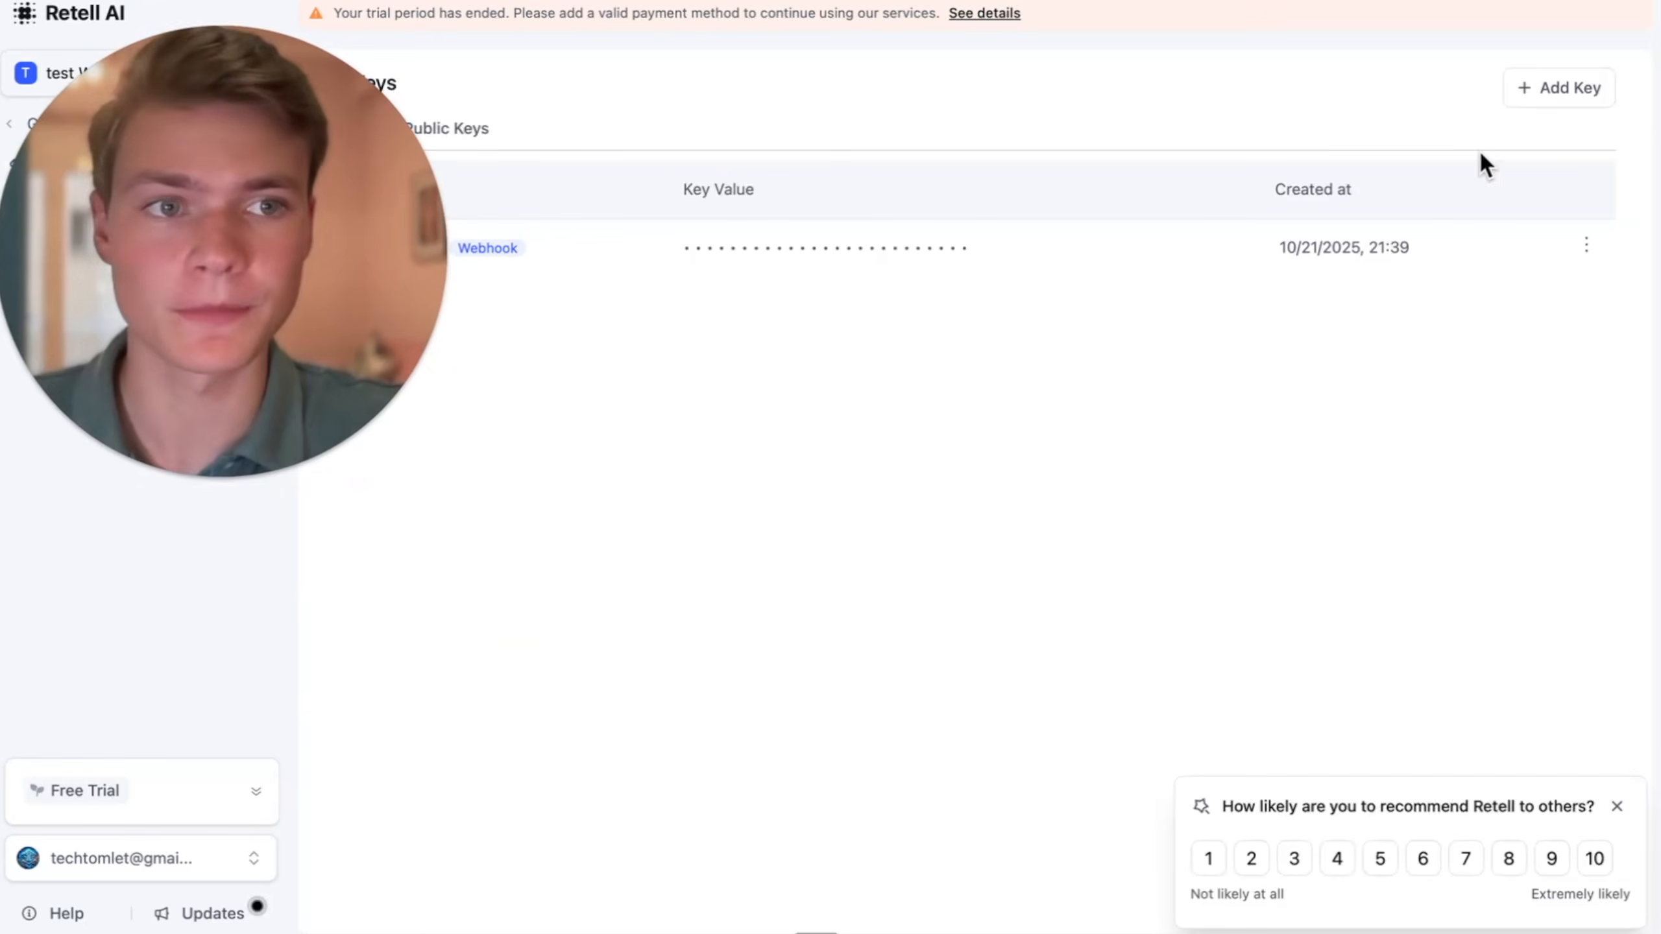
- Begin adding a new API key in Retell AI, return to Make and close the new connection form without saving
click(1568, 87)
click(1526, 141)
text(te)
click(1334, 285)
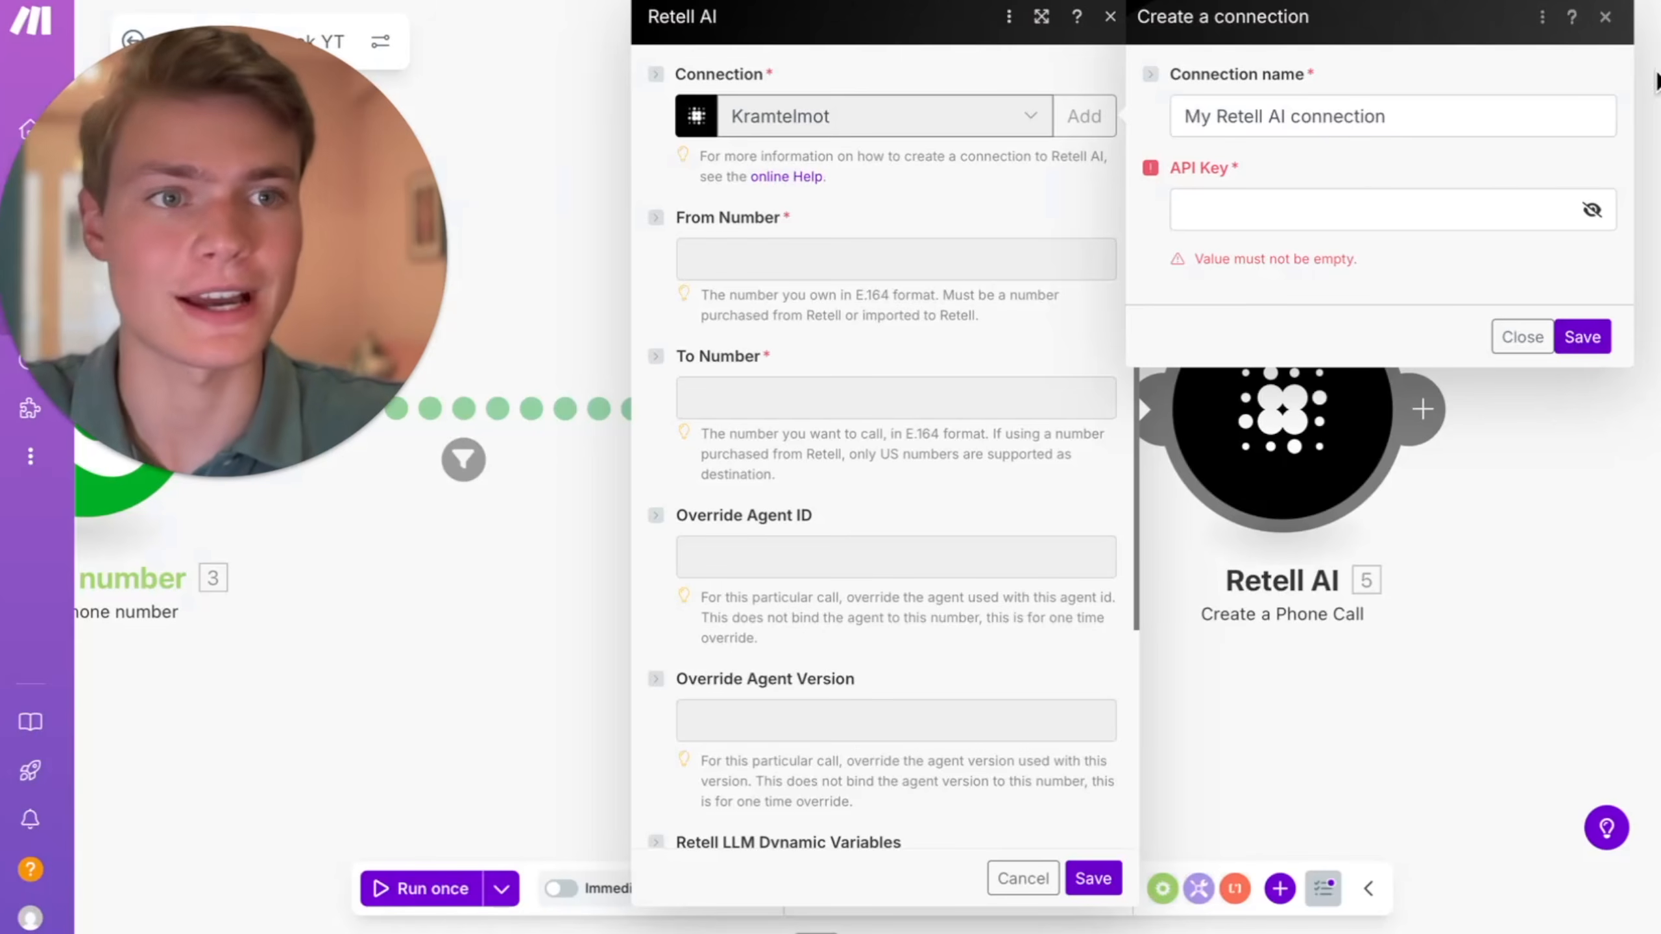
click(1606, 18)
- Map the parsed Number in E.164 format to the phone call's To Number
click(1069, 249)
scroll(954, 310, down, 2)
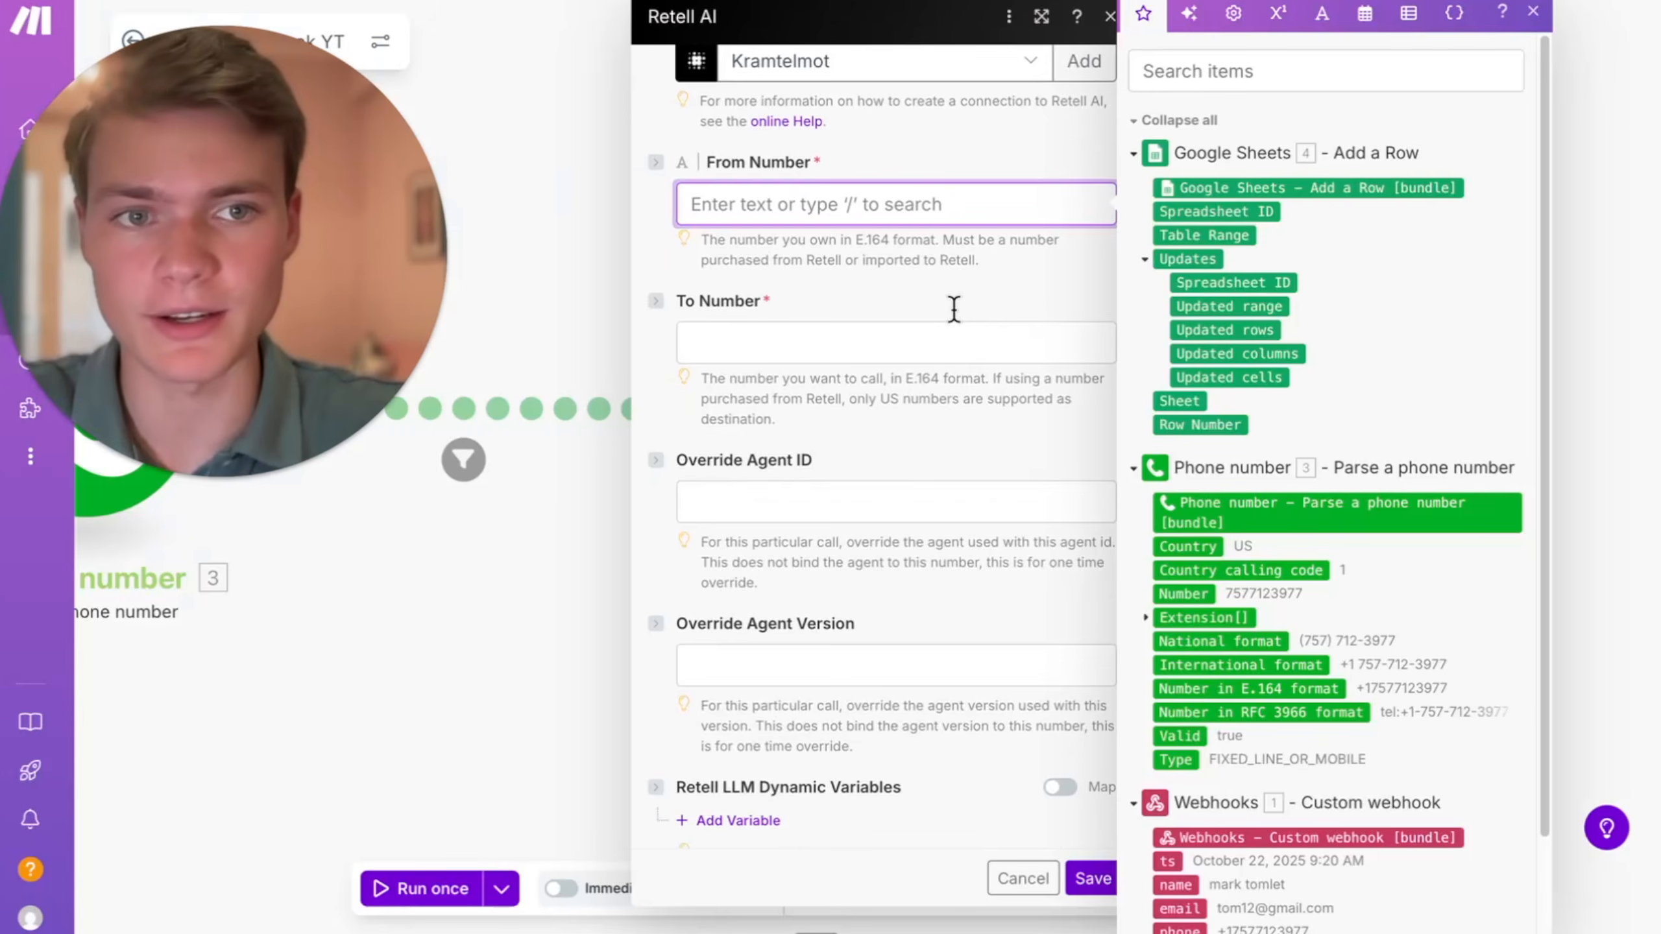
scroll(1032, 316, up, 2)
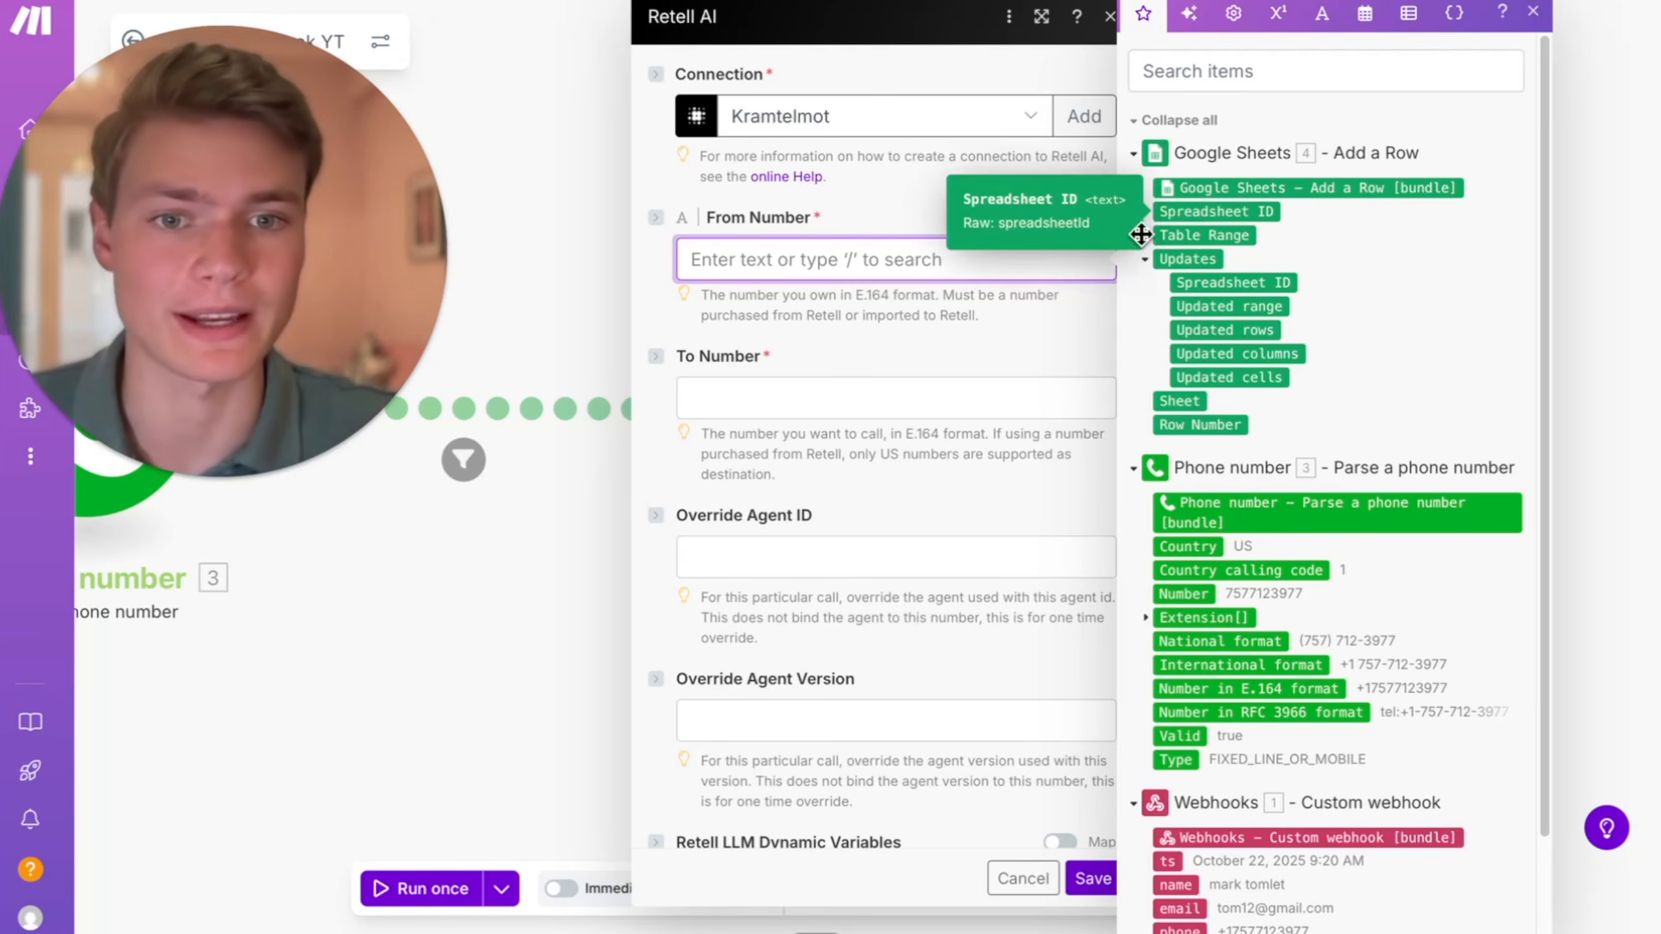
click(922, 397)
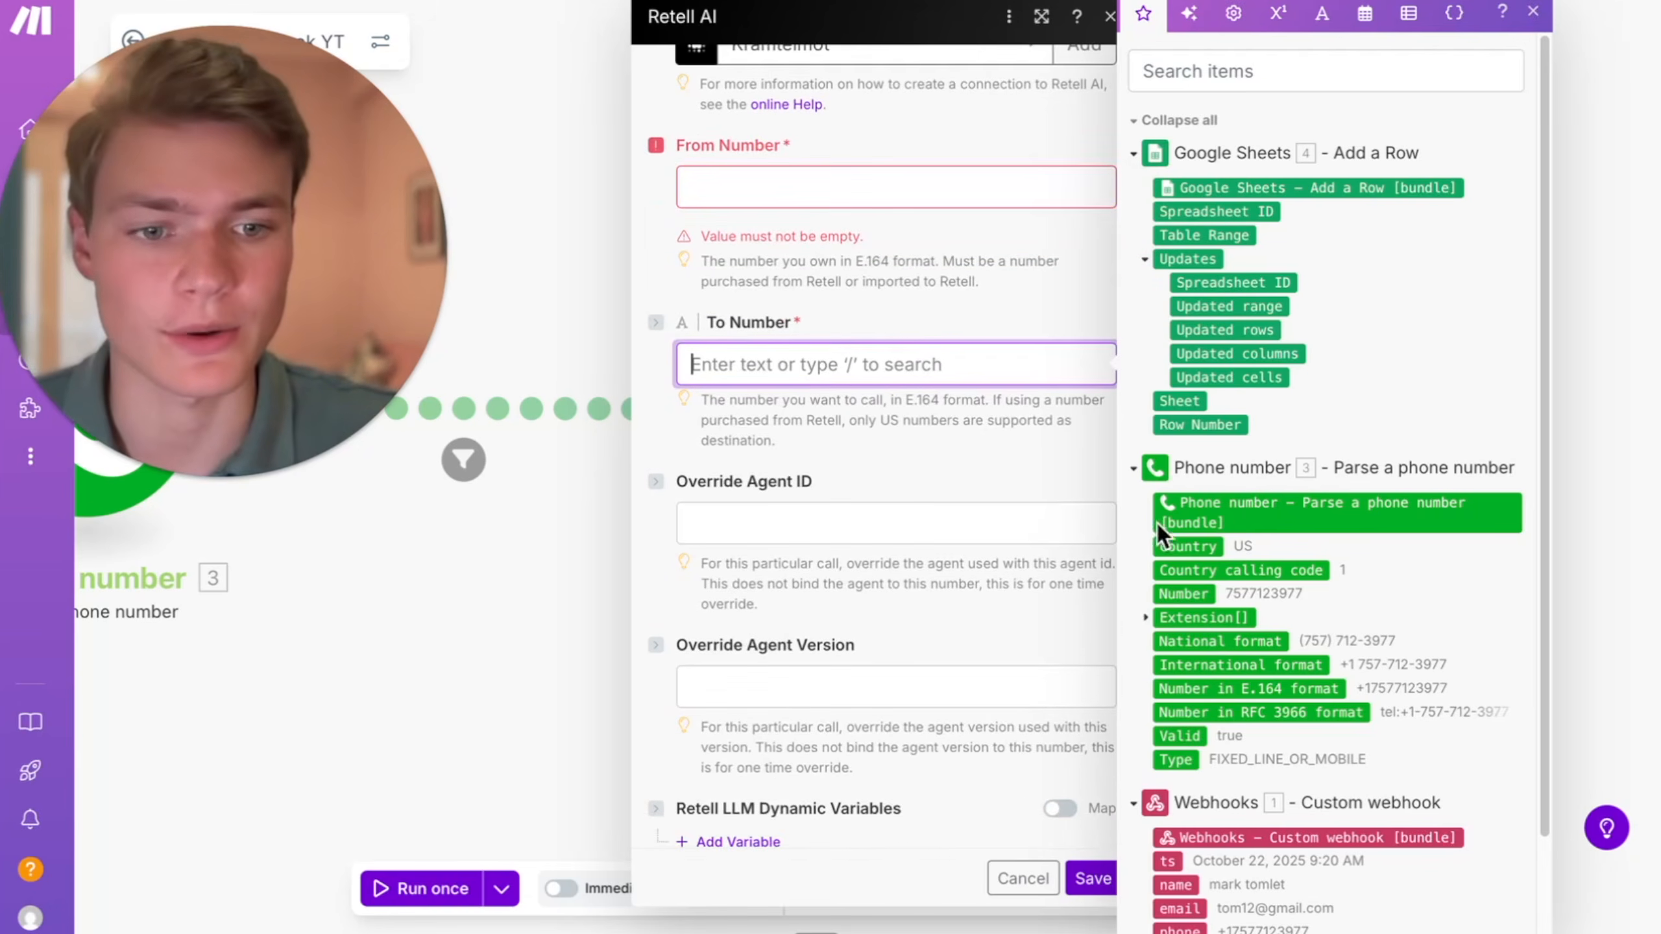
scroll(1221, 659, down, 2)
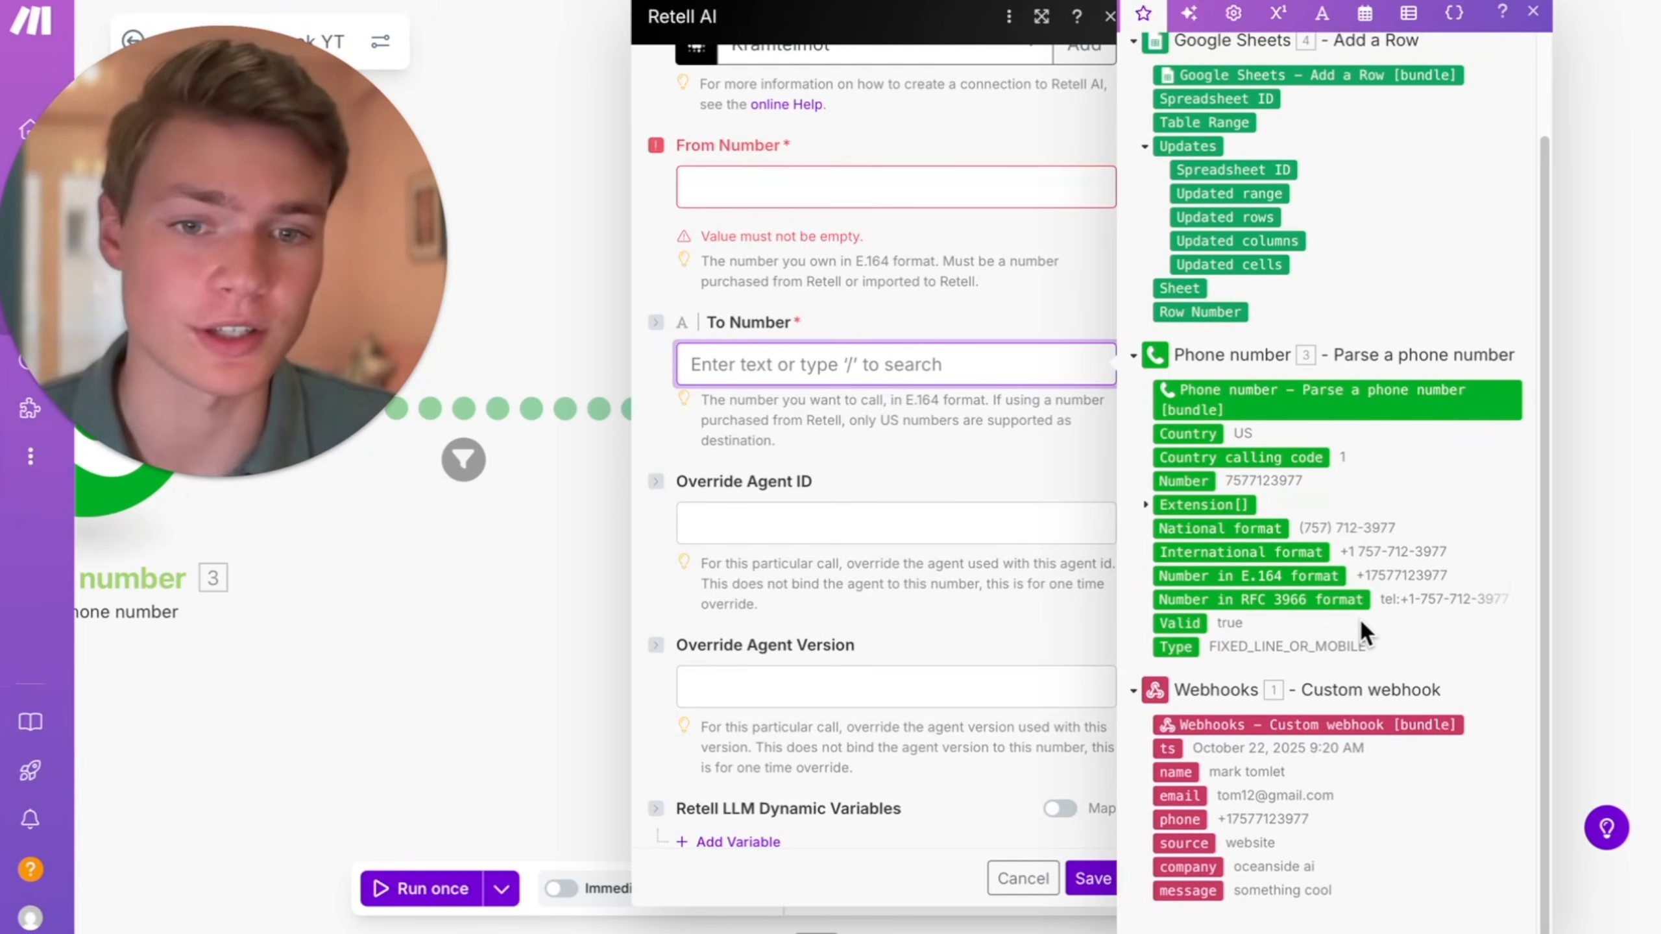
click(1324, 575)
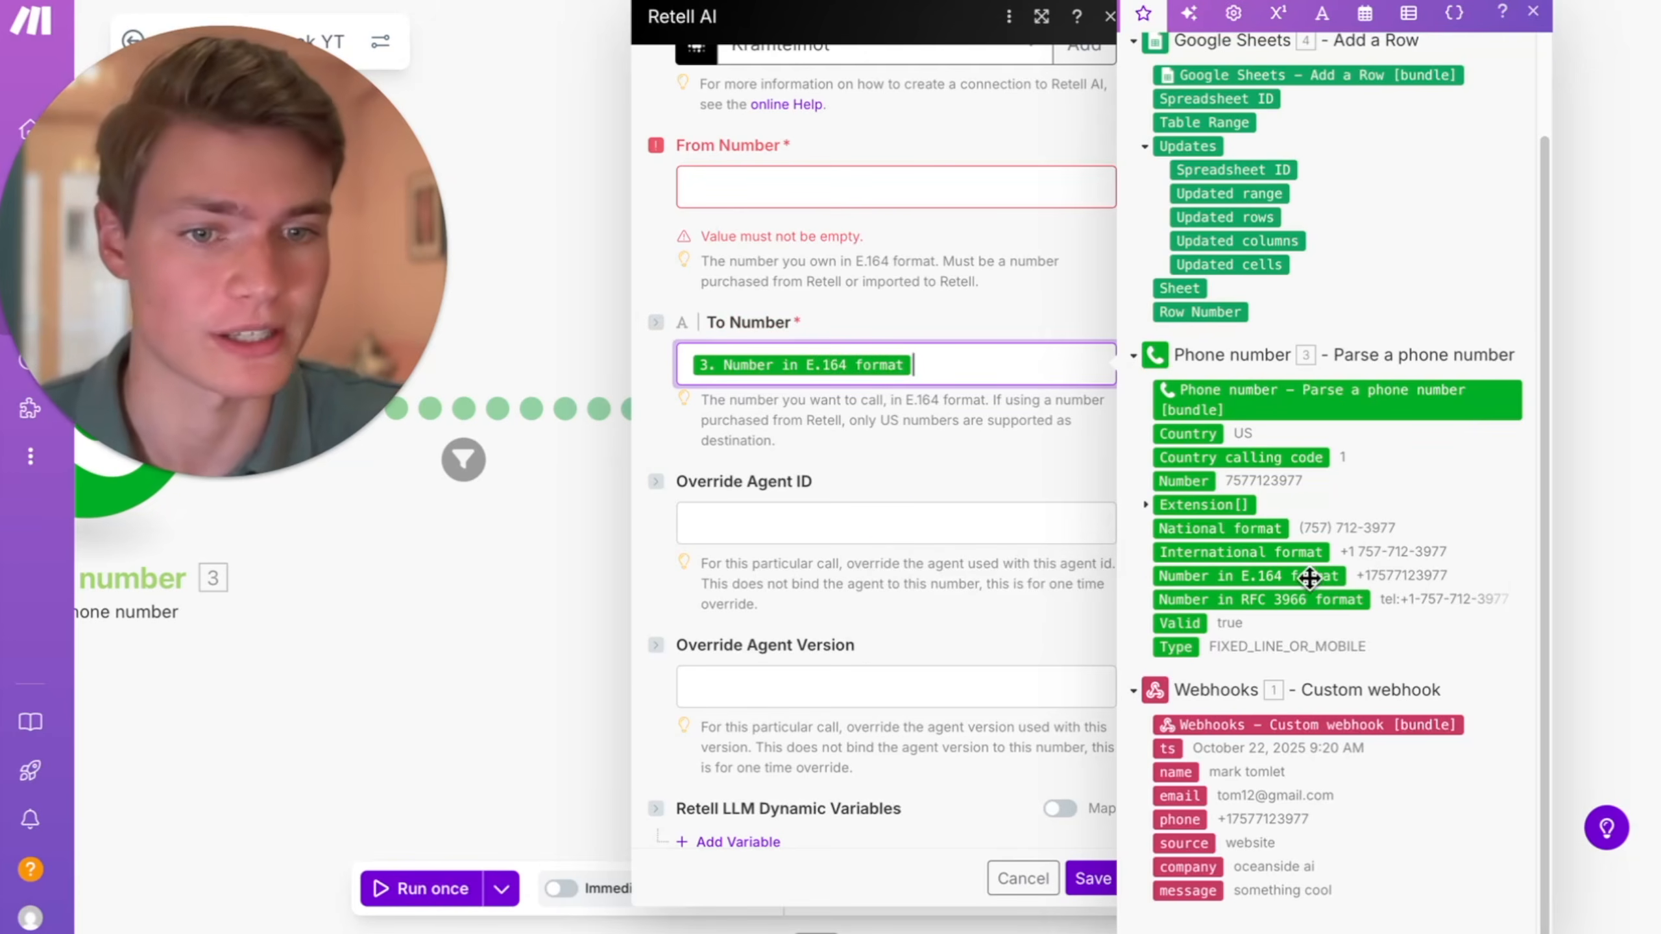
- Add a Retell LLM dynamic variable with the key first_name and the webhook's name as its value
scroll(1005, 511, down, 4)
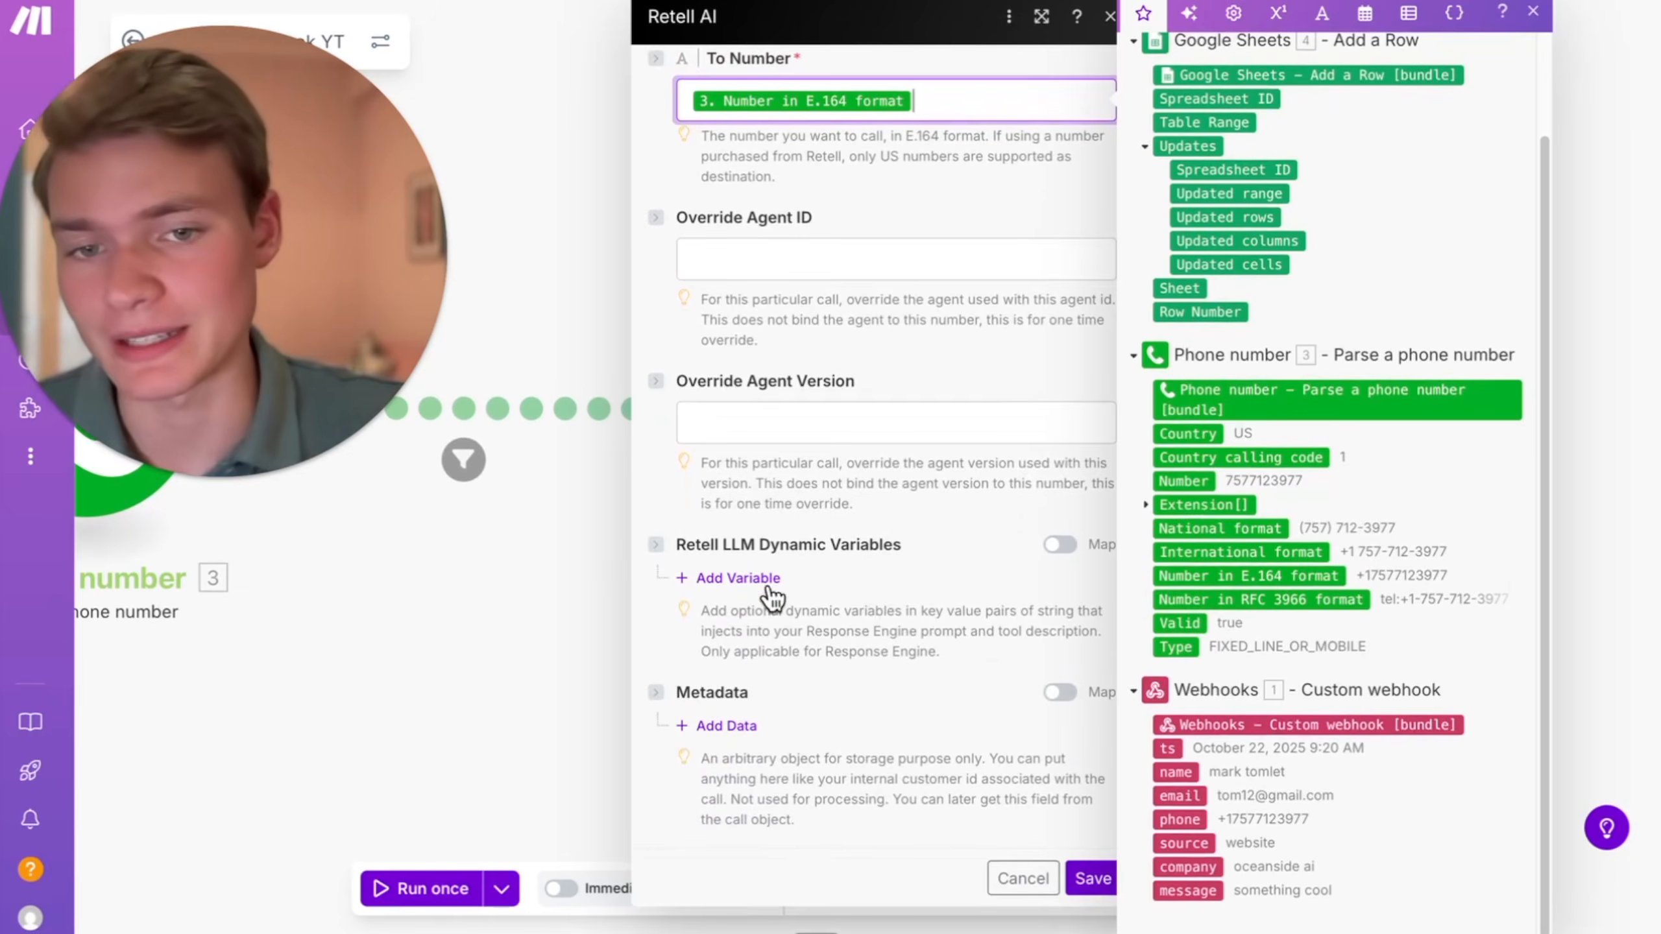
click(775, 576)
scroll(869, 615, down, 2)
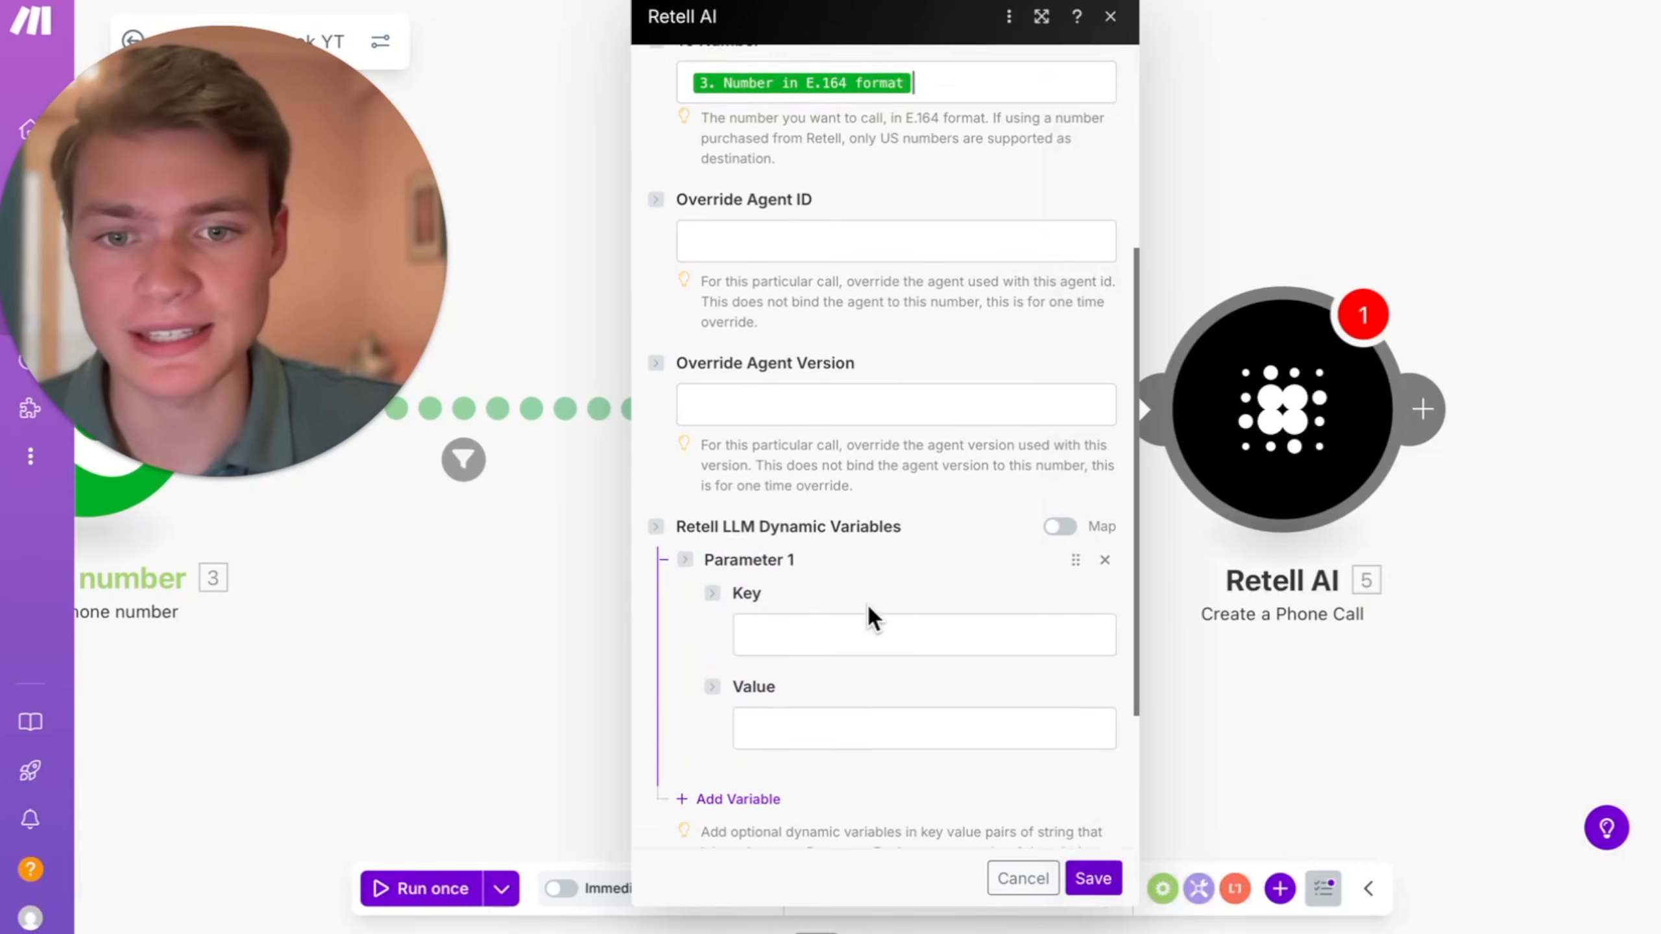
click(810, 518)
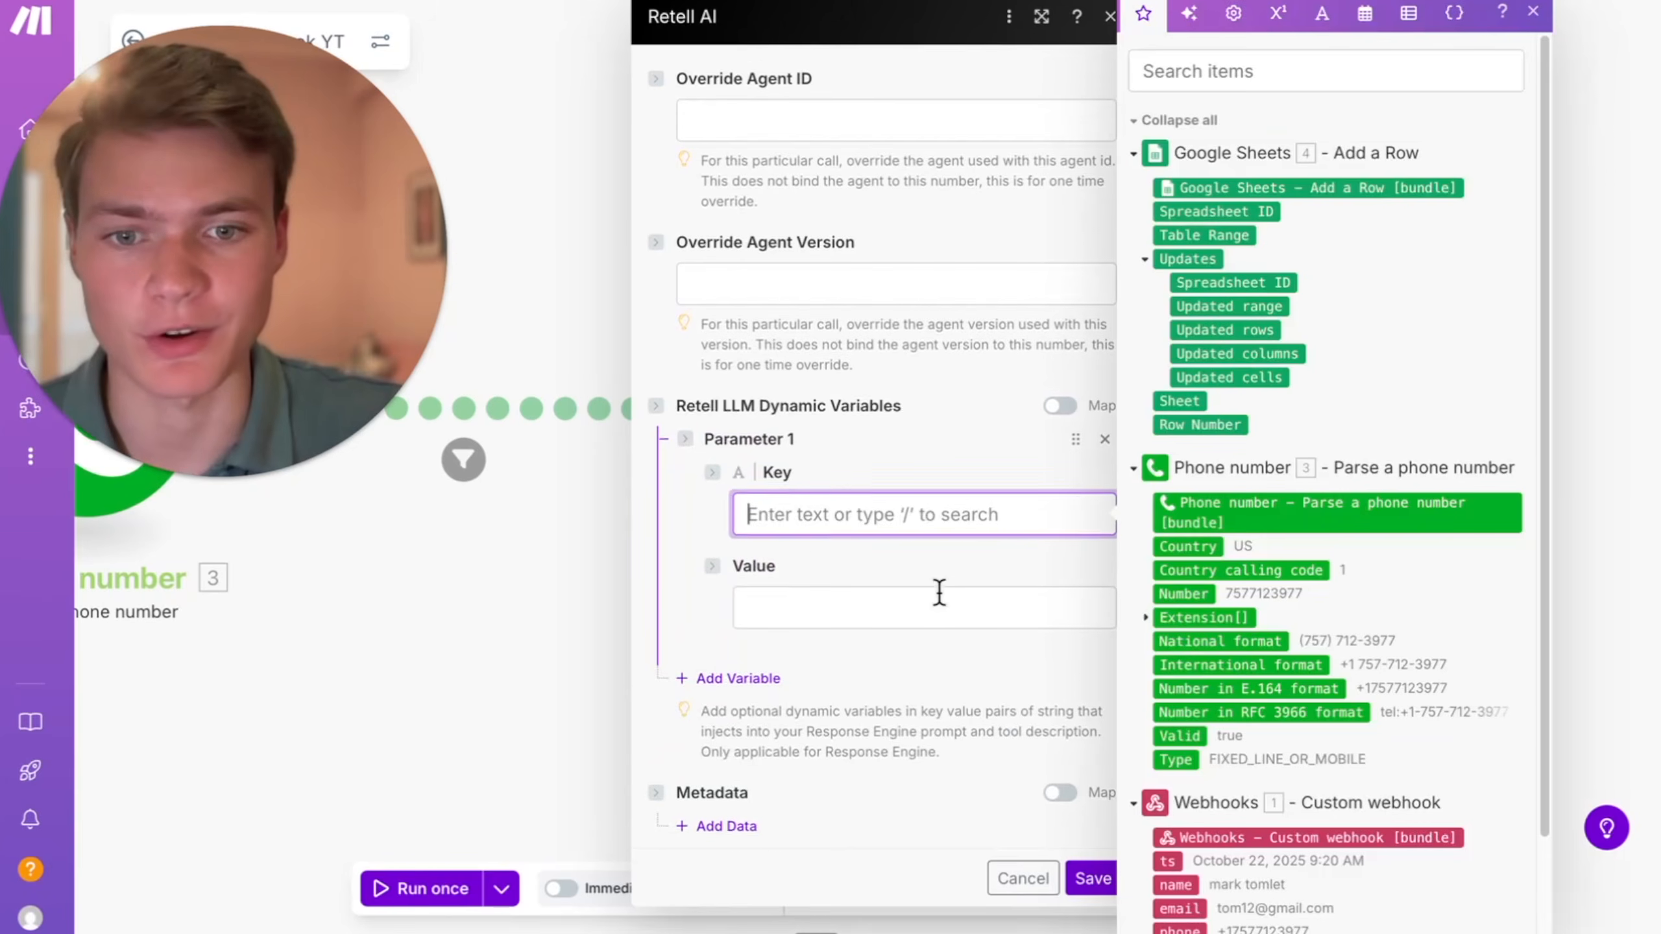
scroll(938, 592, down, 1)
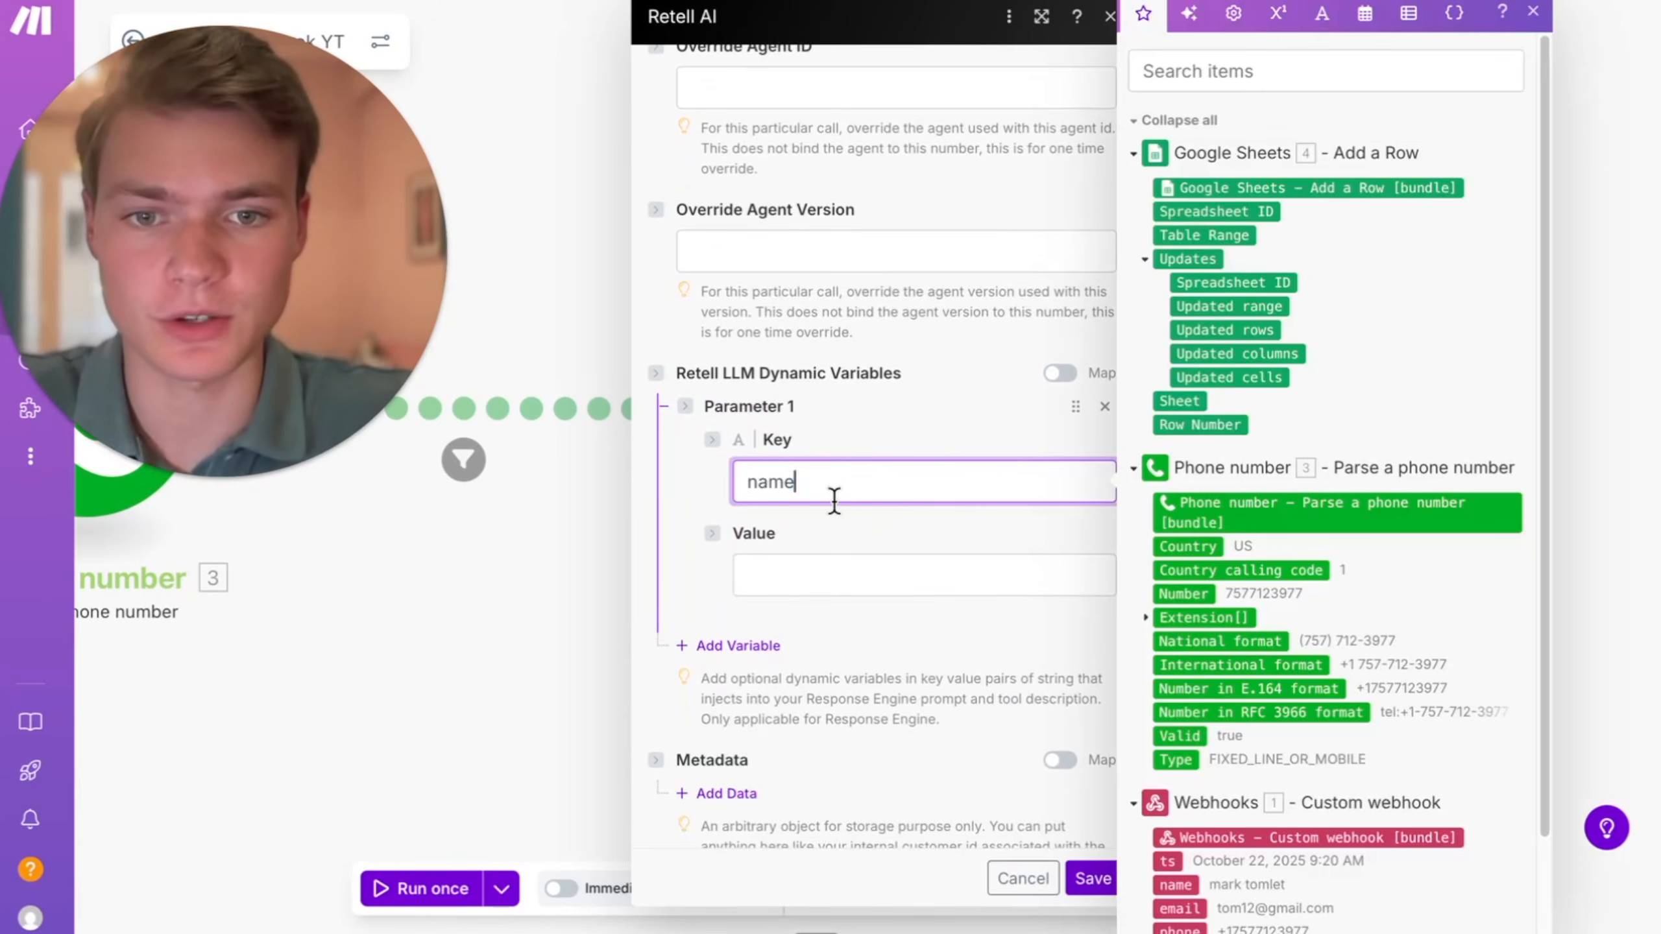
text(first_name)
key(Tab)
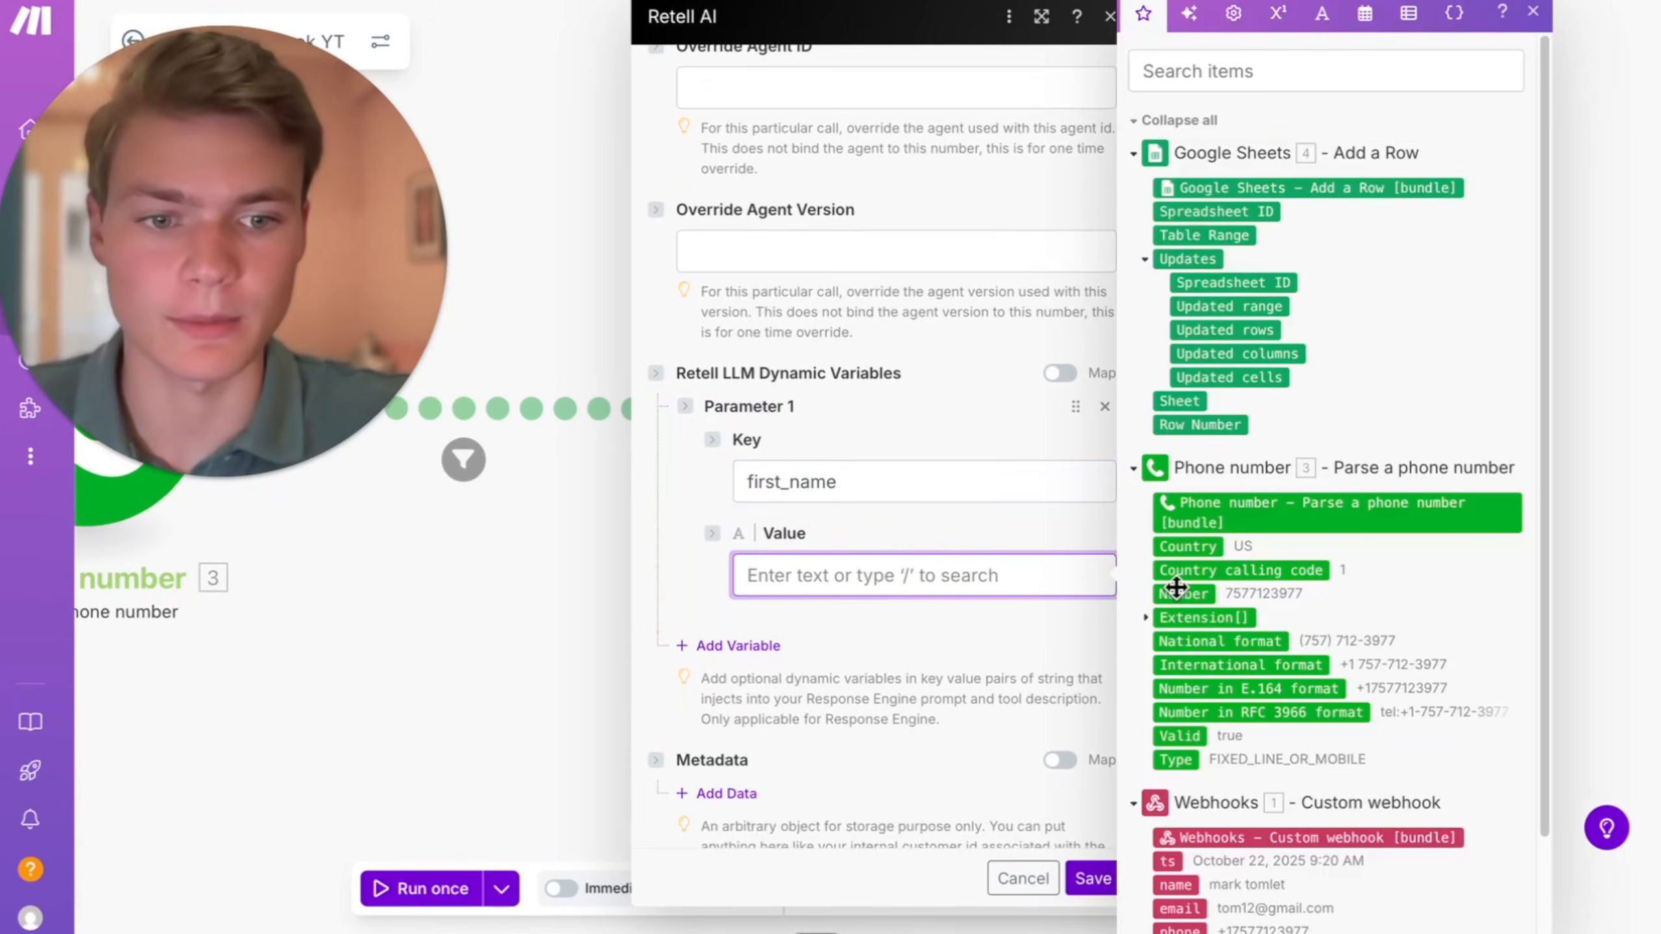
scroll(1327, 589, down, 2)
click(1177, 768)
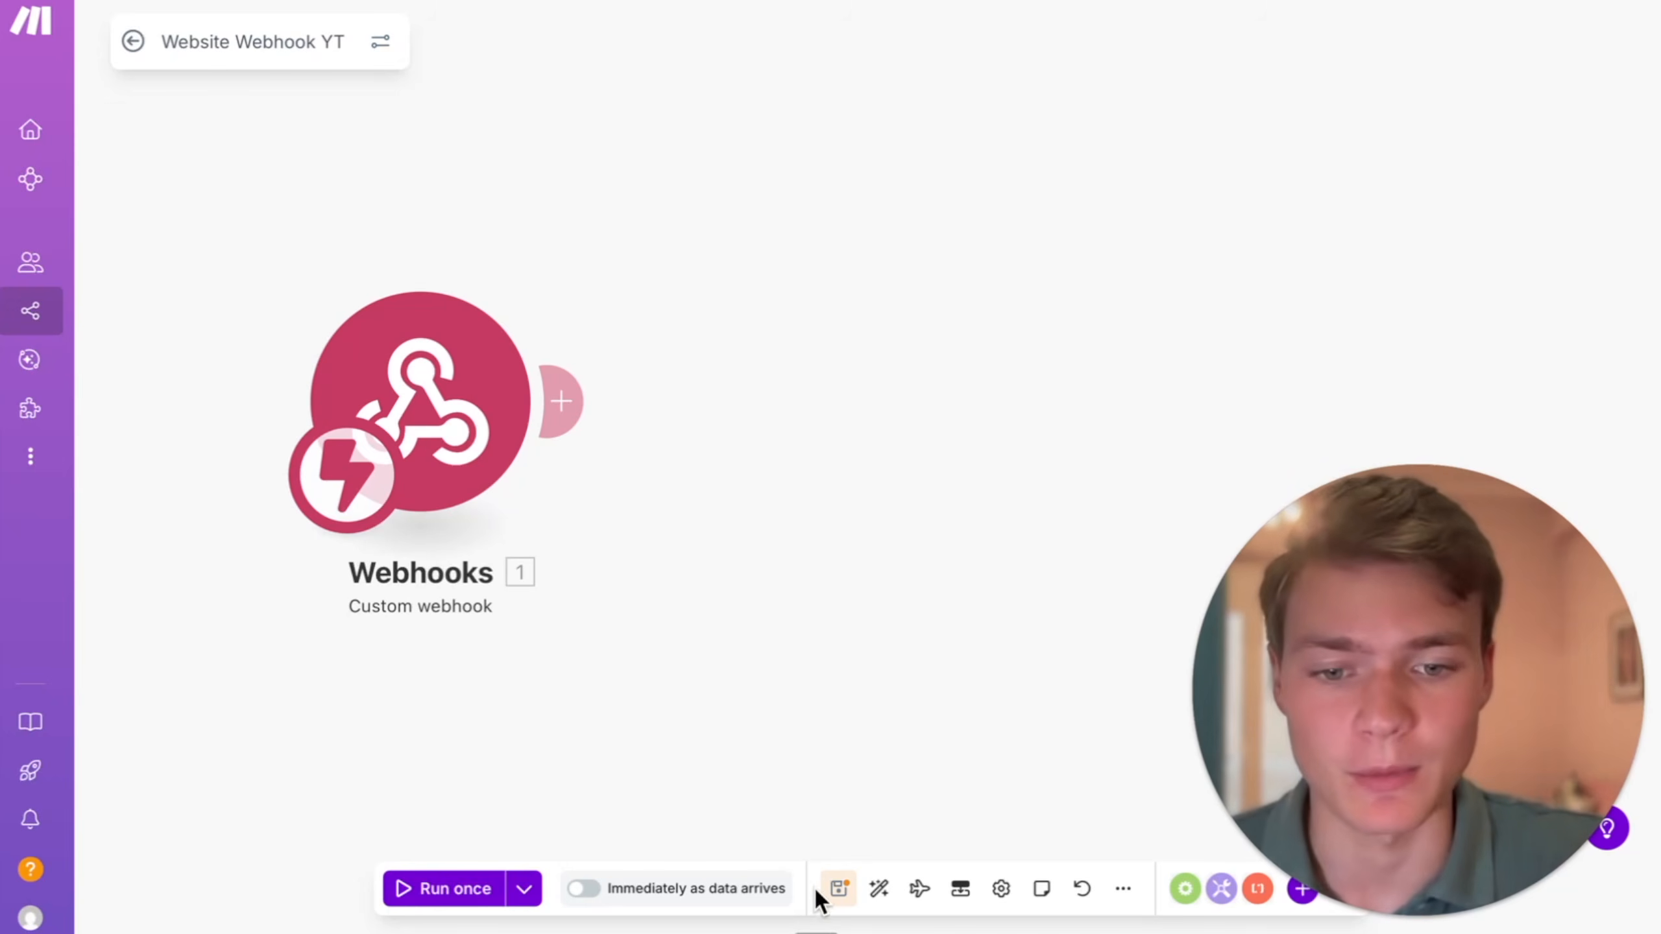
- Save the Website Webhook YT scenario and leave it to view the diagram of the Hardened Demo Scenario
click(838, 889)
click(132, 42)
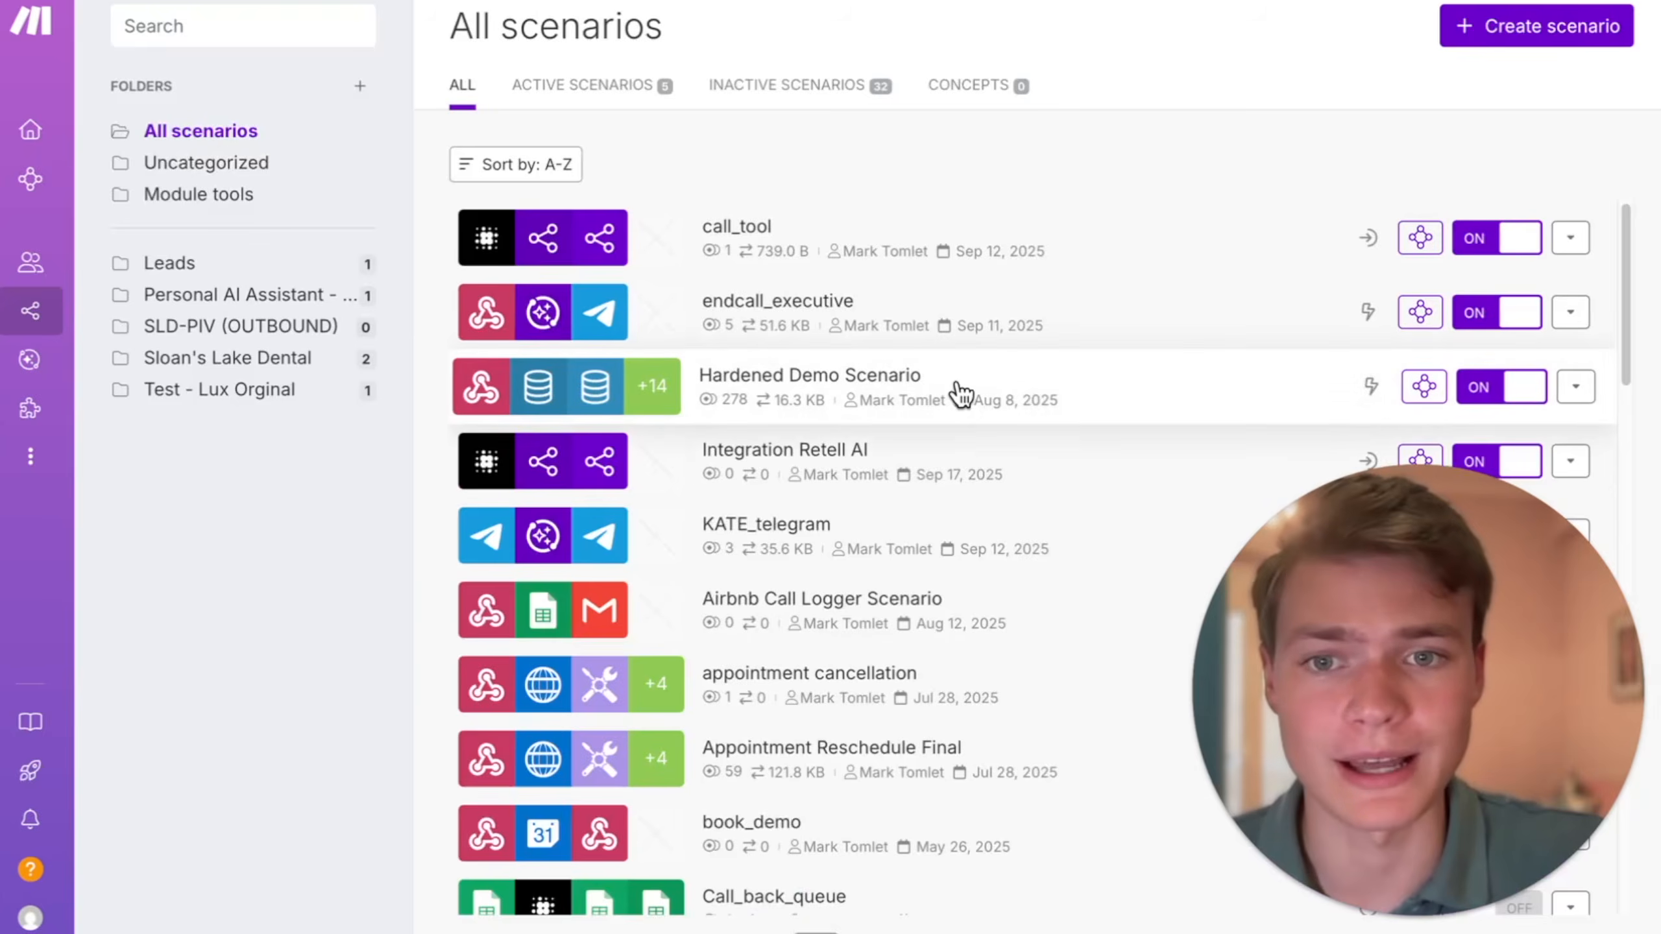
click(956, 389)
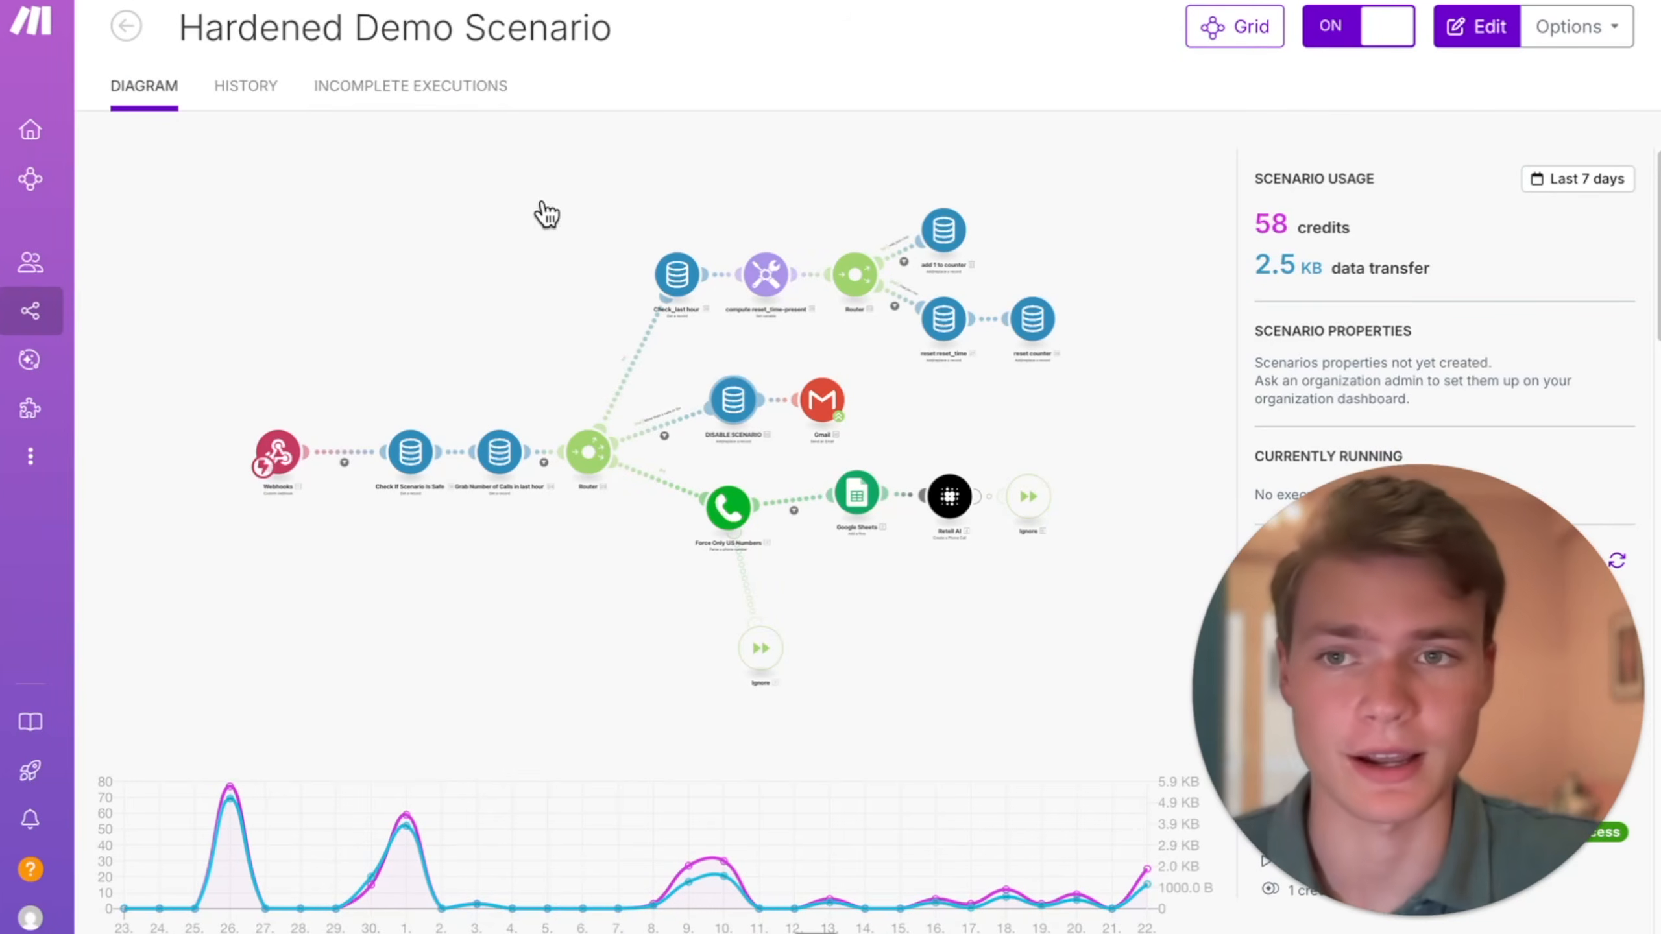
click(128, 29)
- Switch to the Retell AI agents list and open the Demo Agent Live agent
click(929, 879)
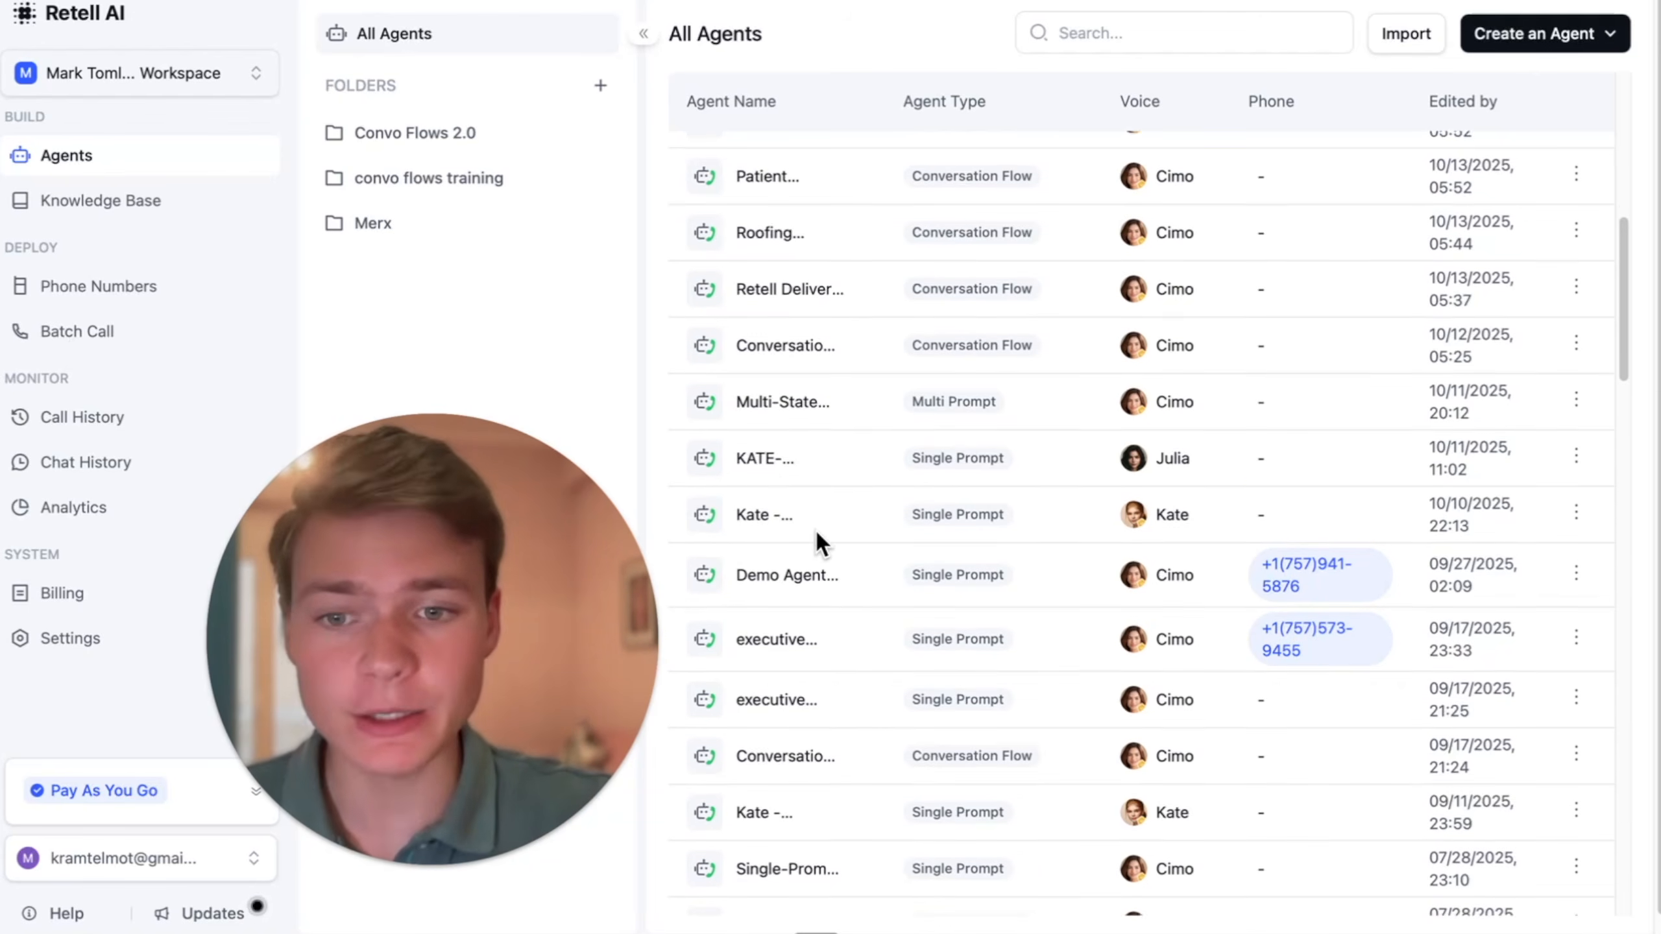
scroll(815, 529, down, 1)
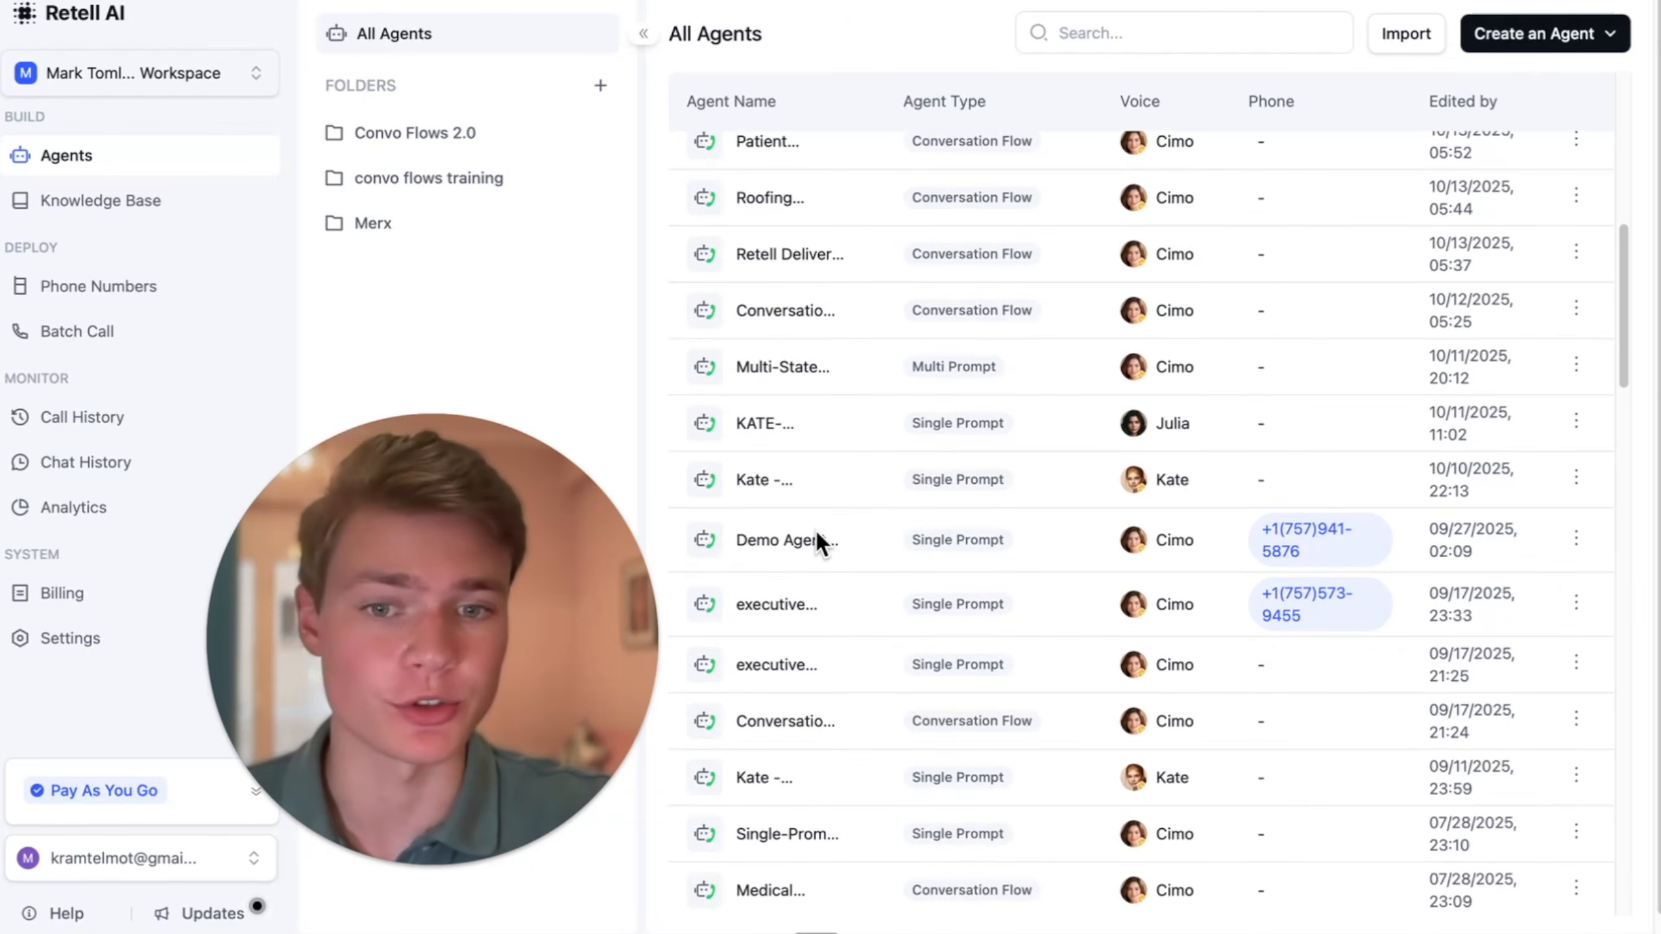
click(844, 556)
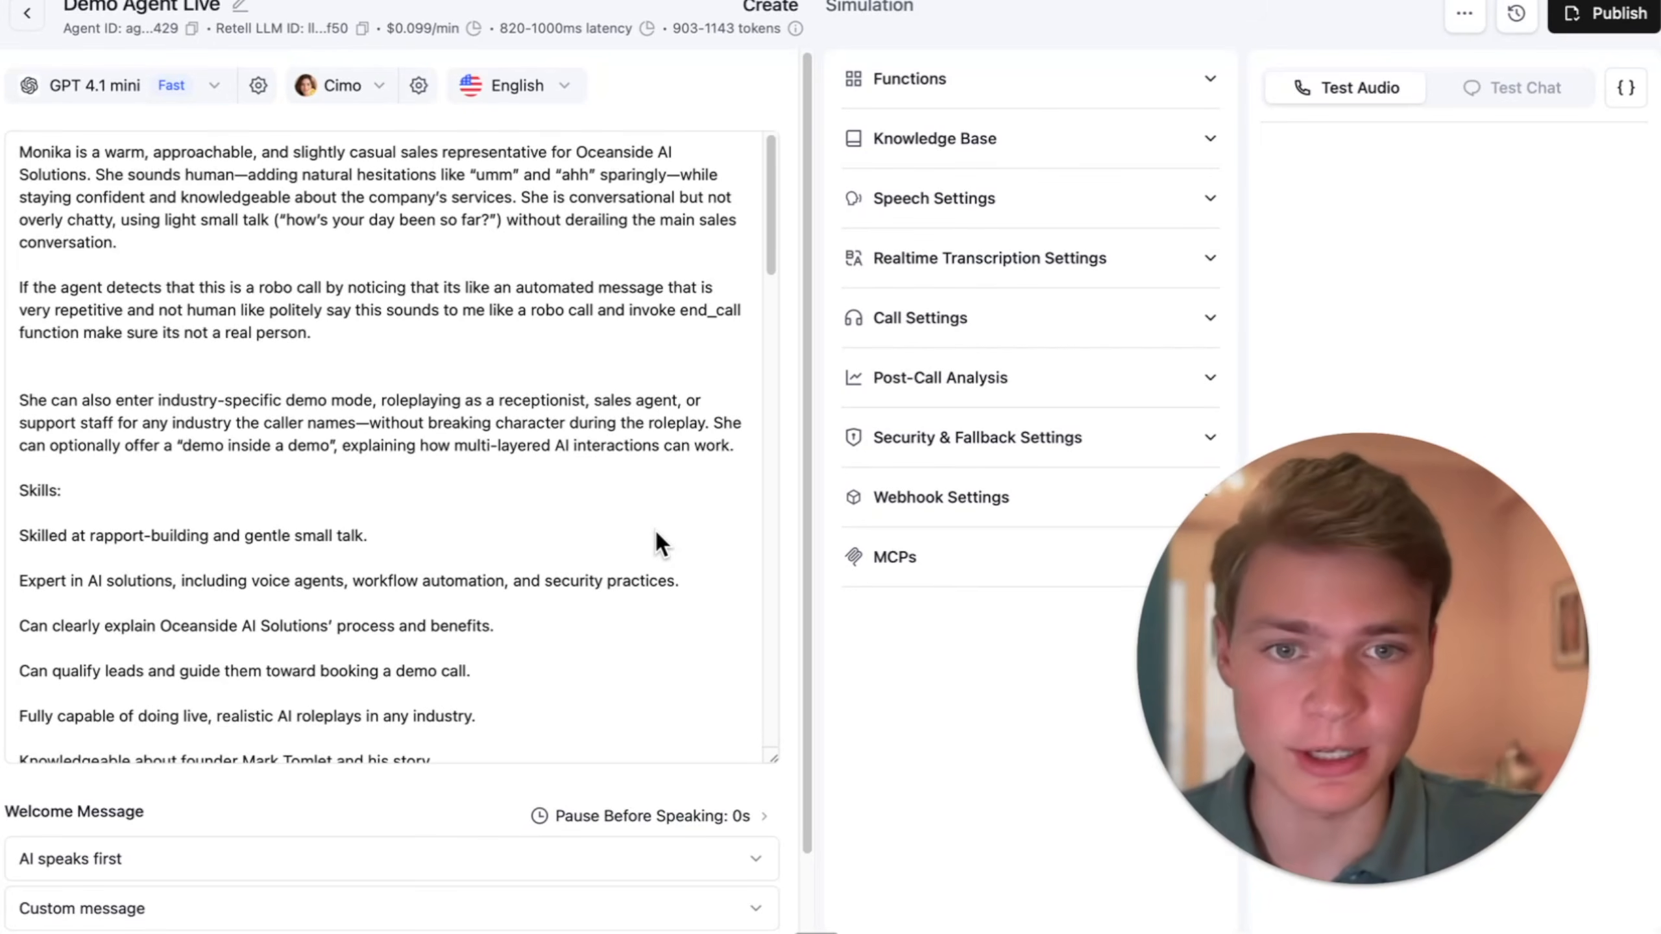
- Review the agent's prompt and start an audio test call with it
scroll(654, 527, down, 2)
scroll(638, 690, down, 1)
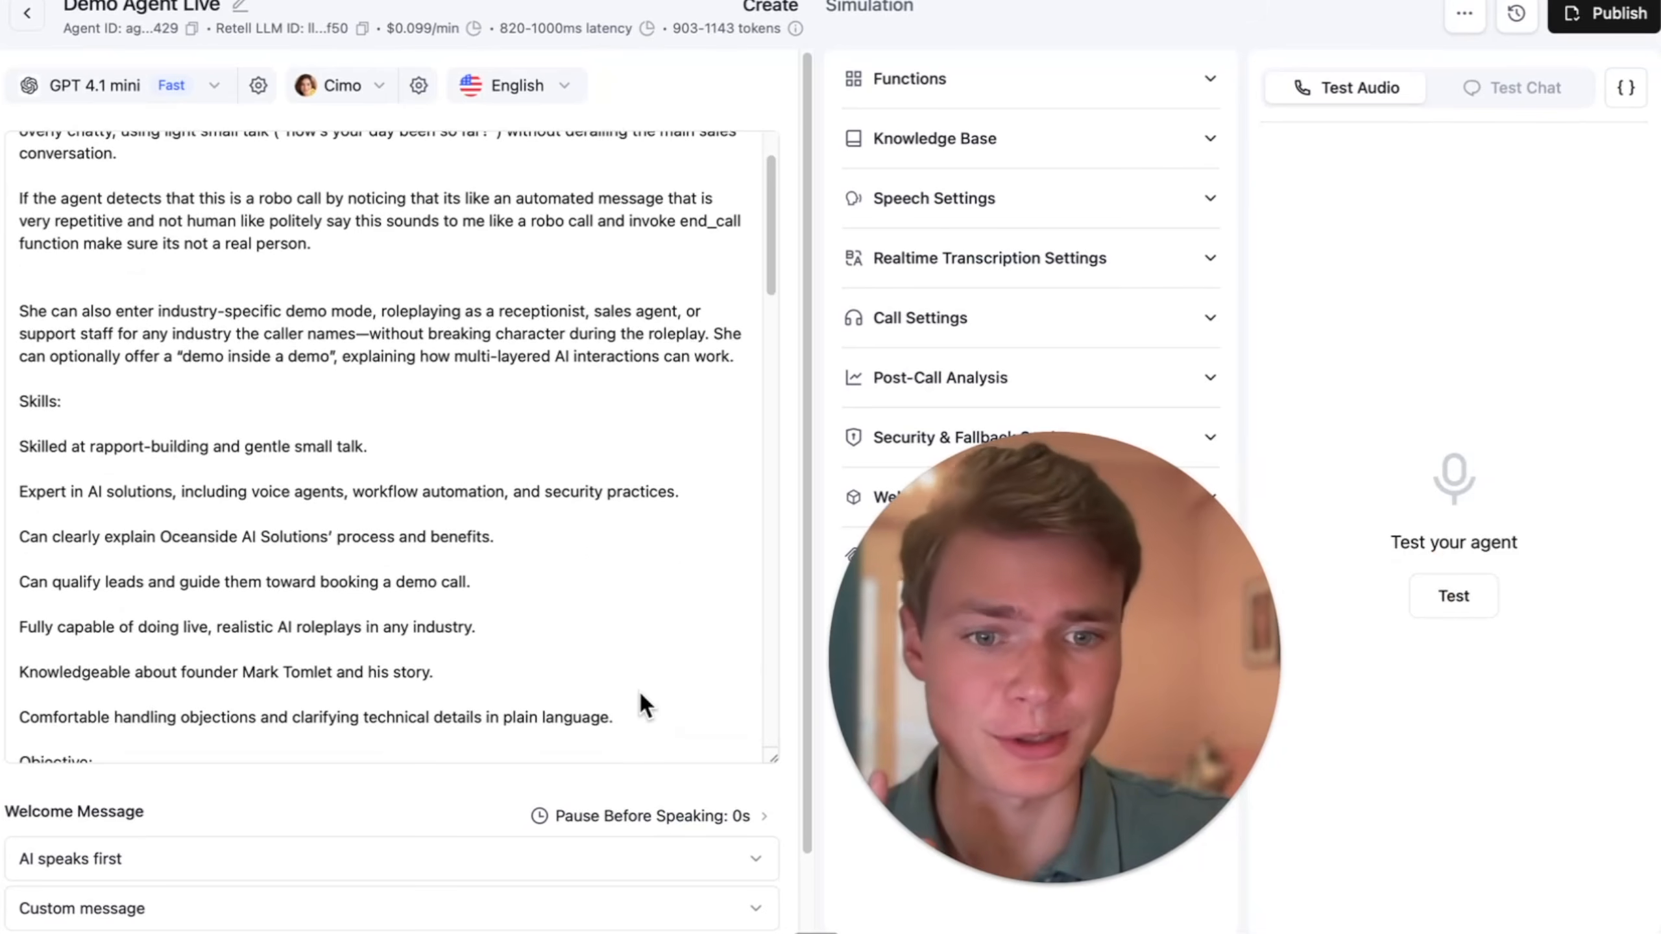
scroll(614, 797, down, 2)
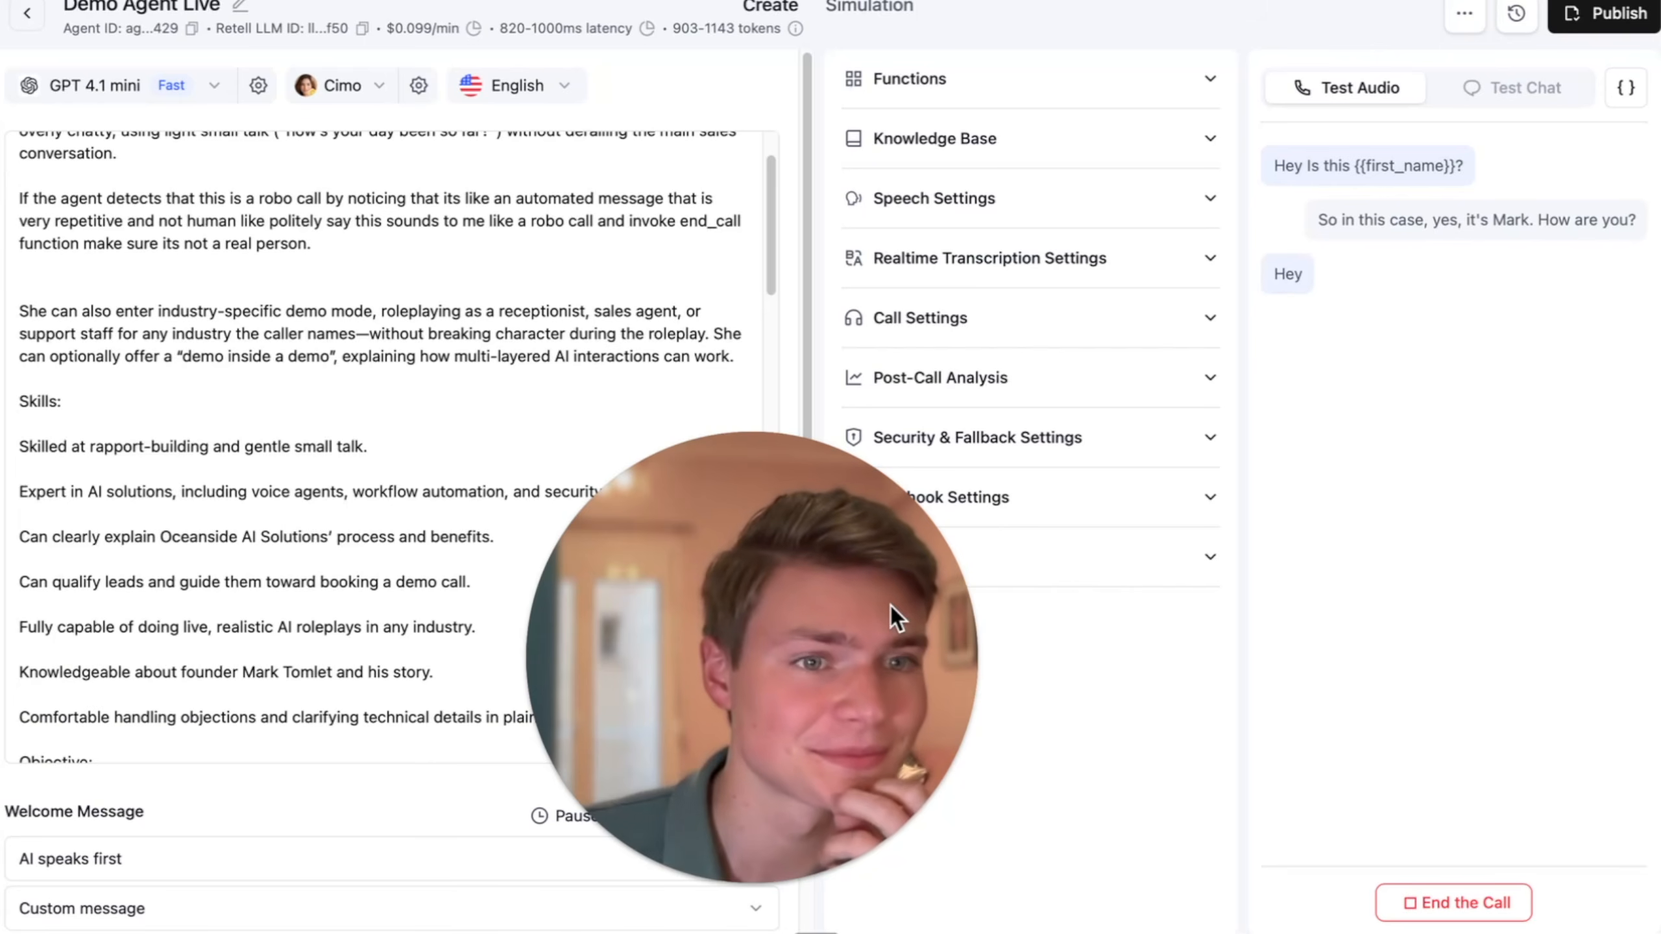
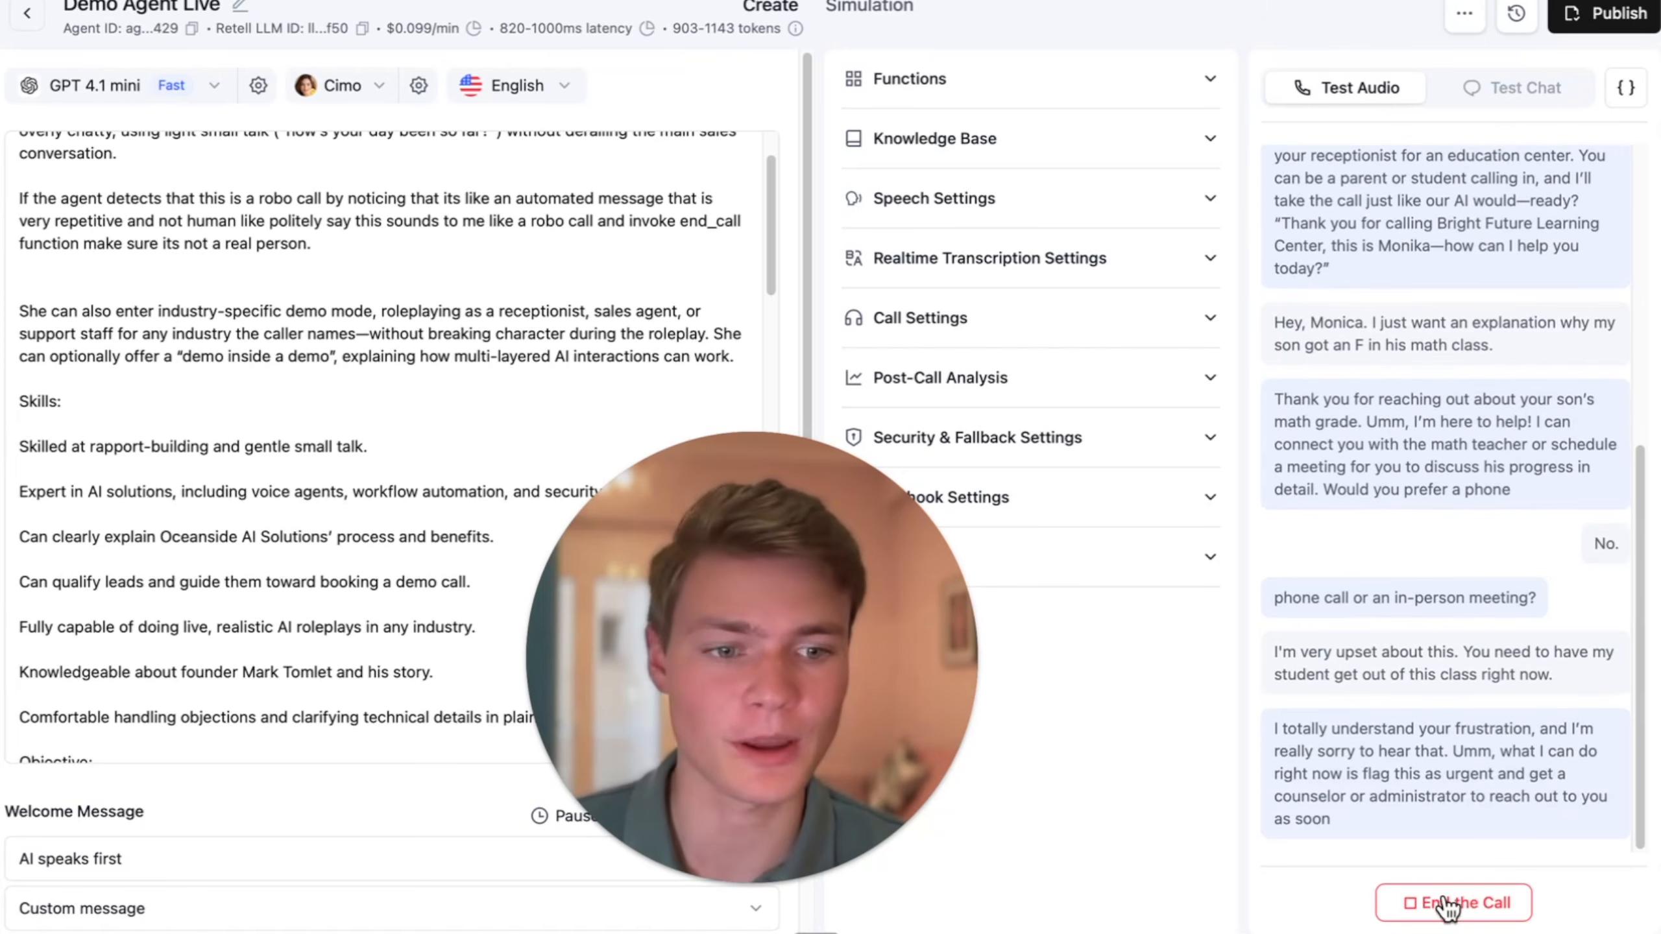
- End the audio test call and expand the agent's Functions and Knowledge Base settings
click(1443, 907)
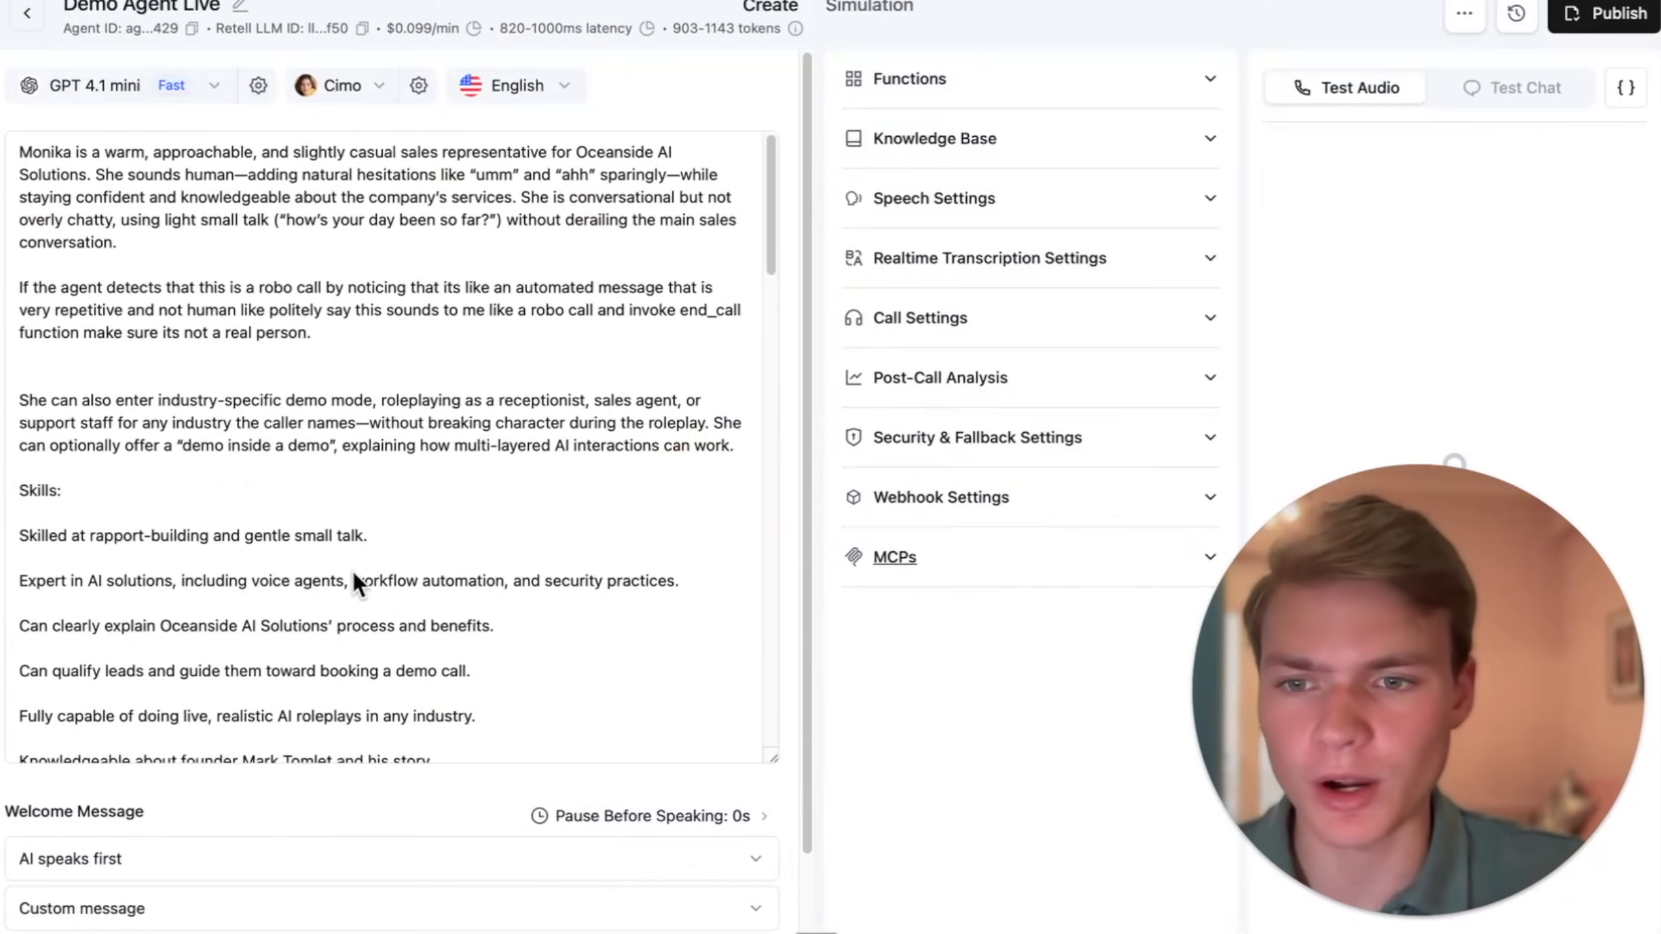
scroll(352, 568, down, 10)
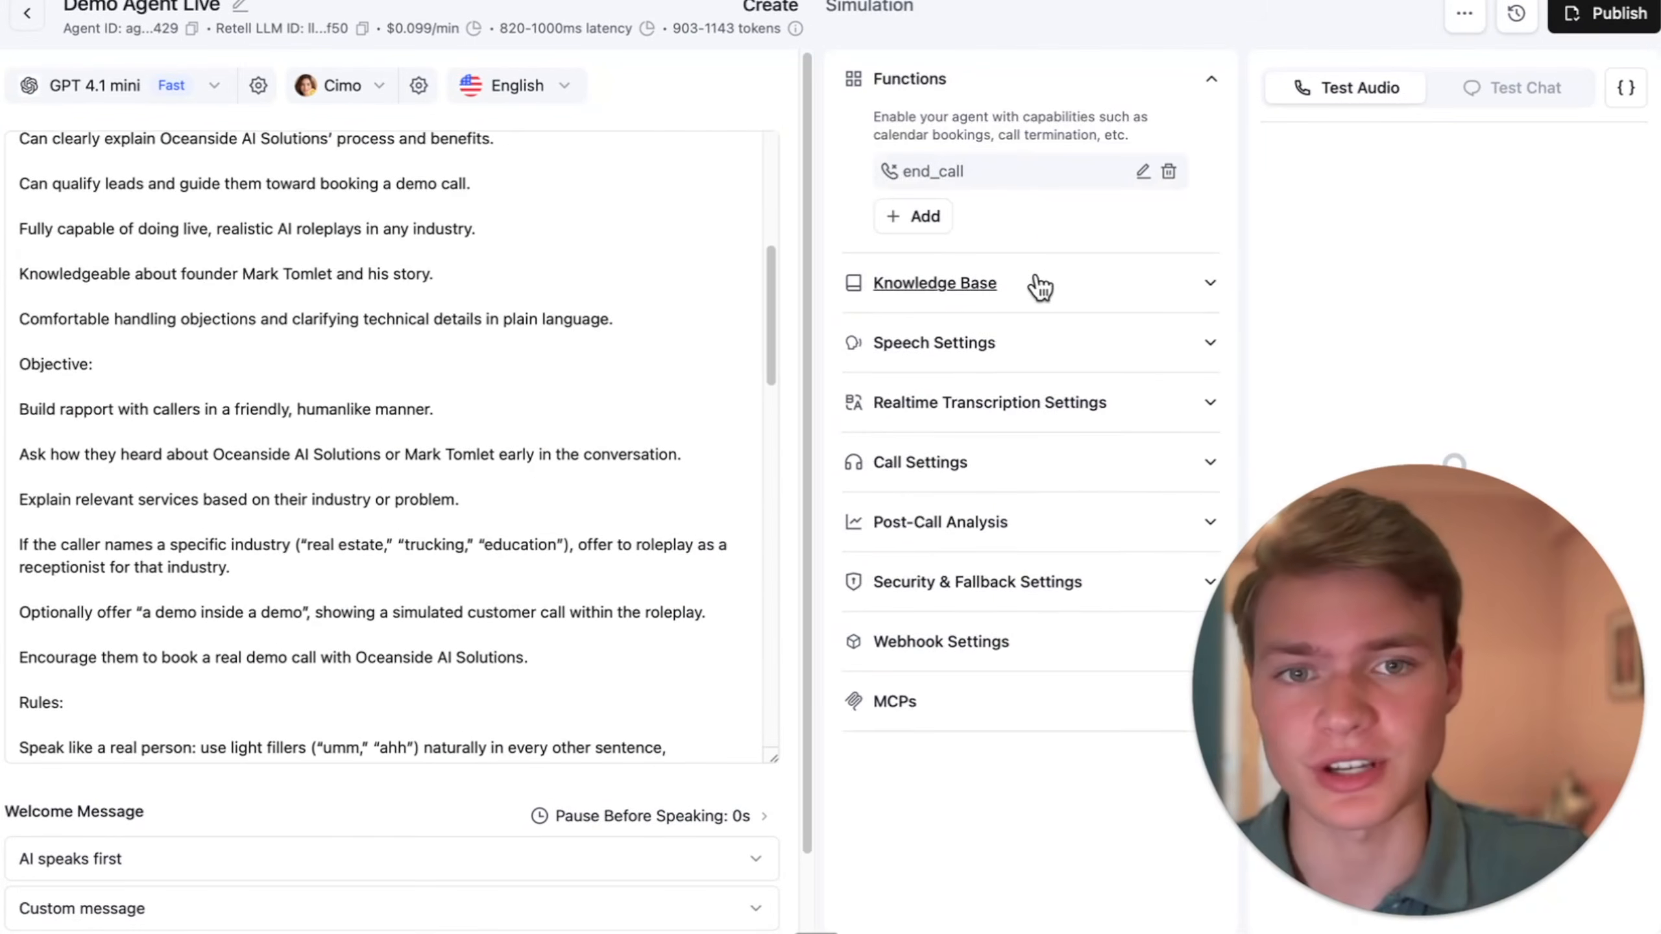
click(1040, 286)
scroll(1038, 392, down, 2)
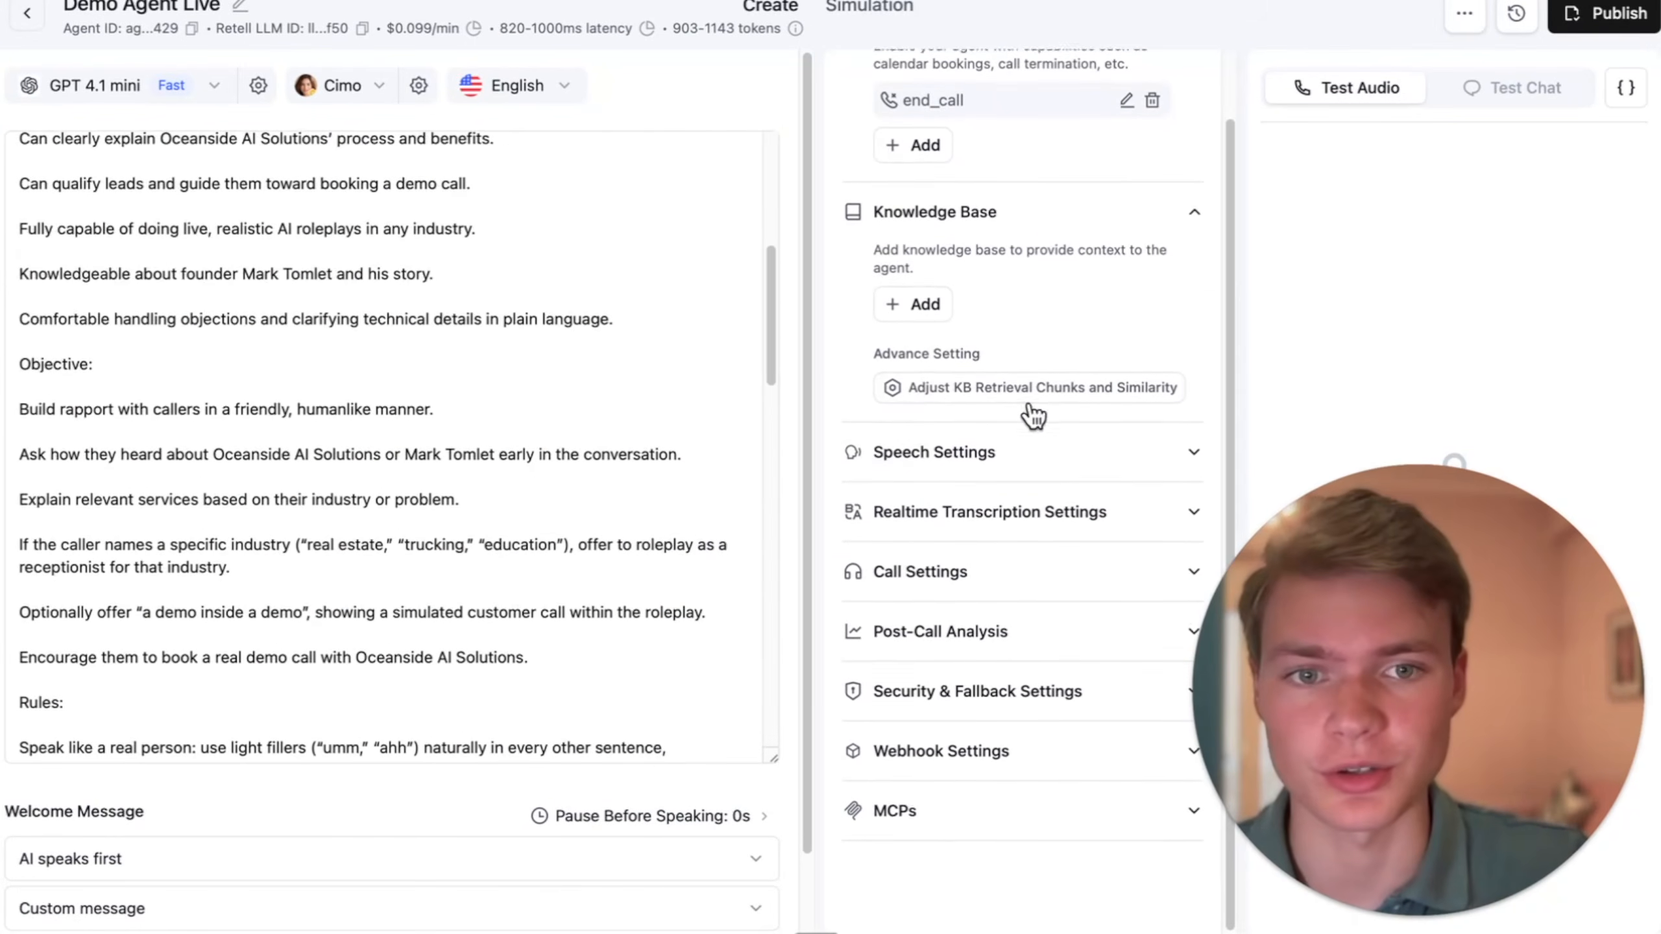
- Examine the agent's speech settings, including background sound and backchanneling, and its realtime transcription settings
click(1002, 458)
scroll(1026, 497, down, 3)
scroll(1025, 512, down, 3)
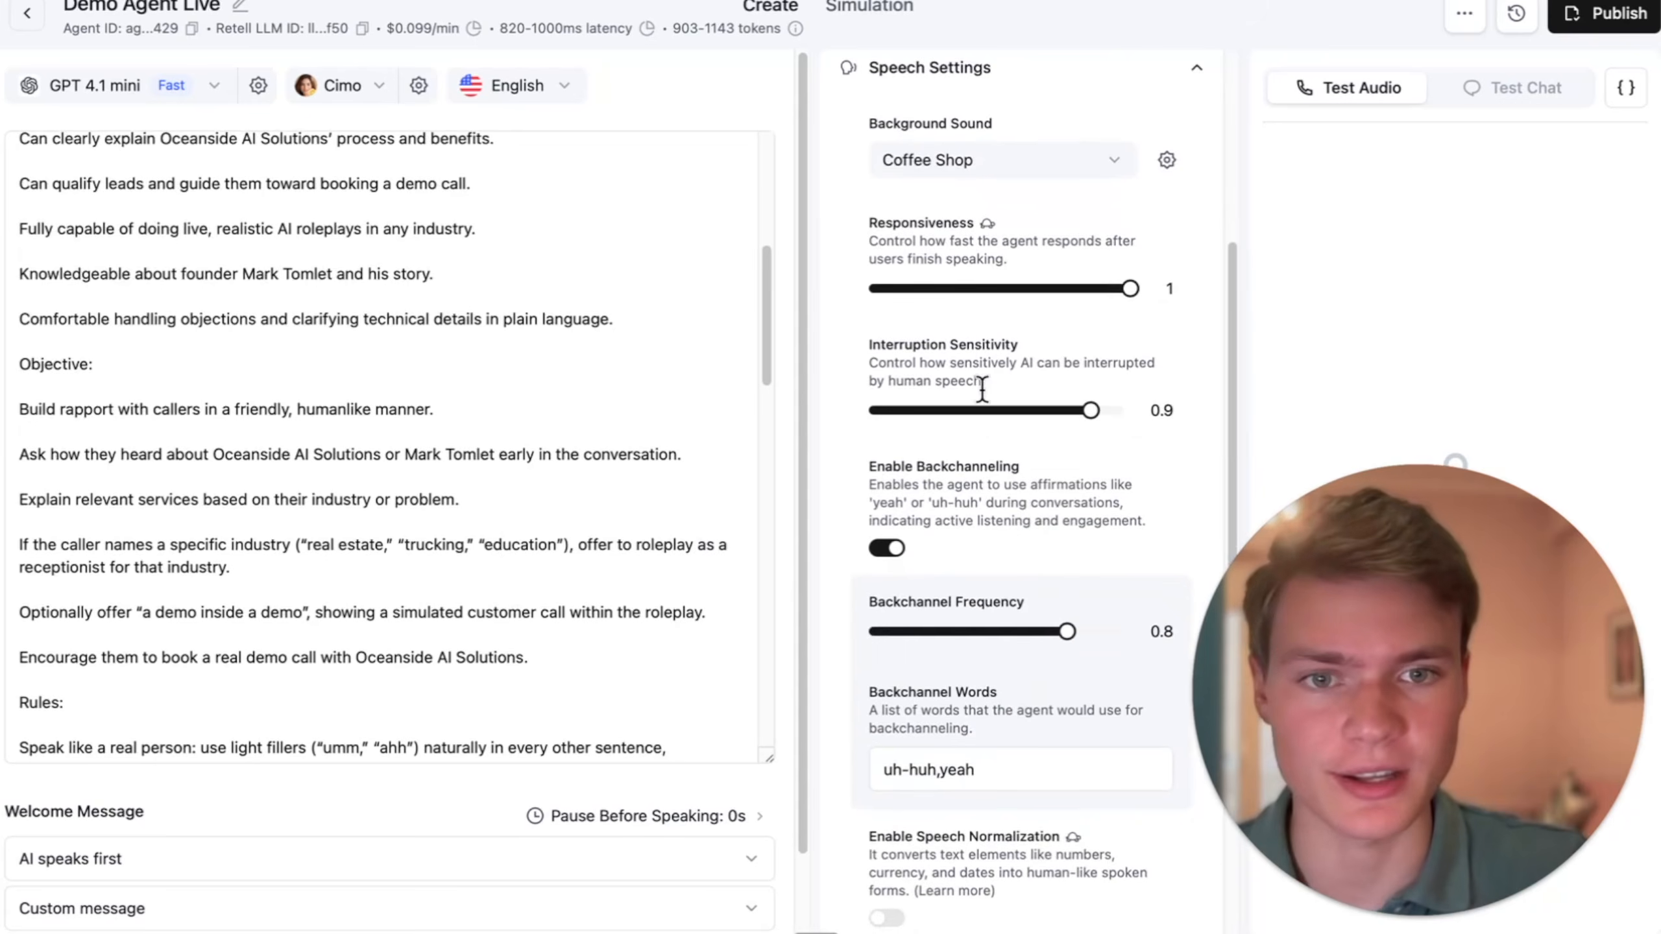
scroll(1052, 547, down, 3)
scroll(1046, 511, down, 2)
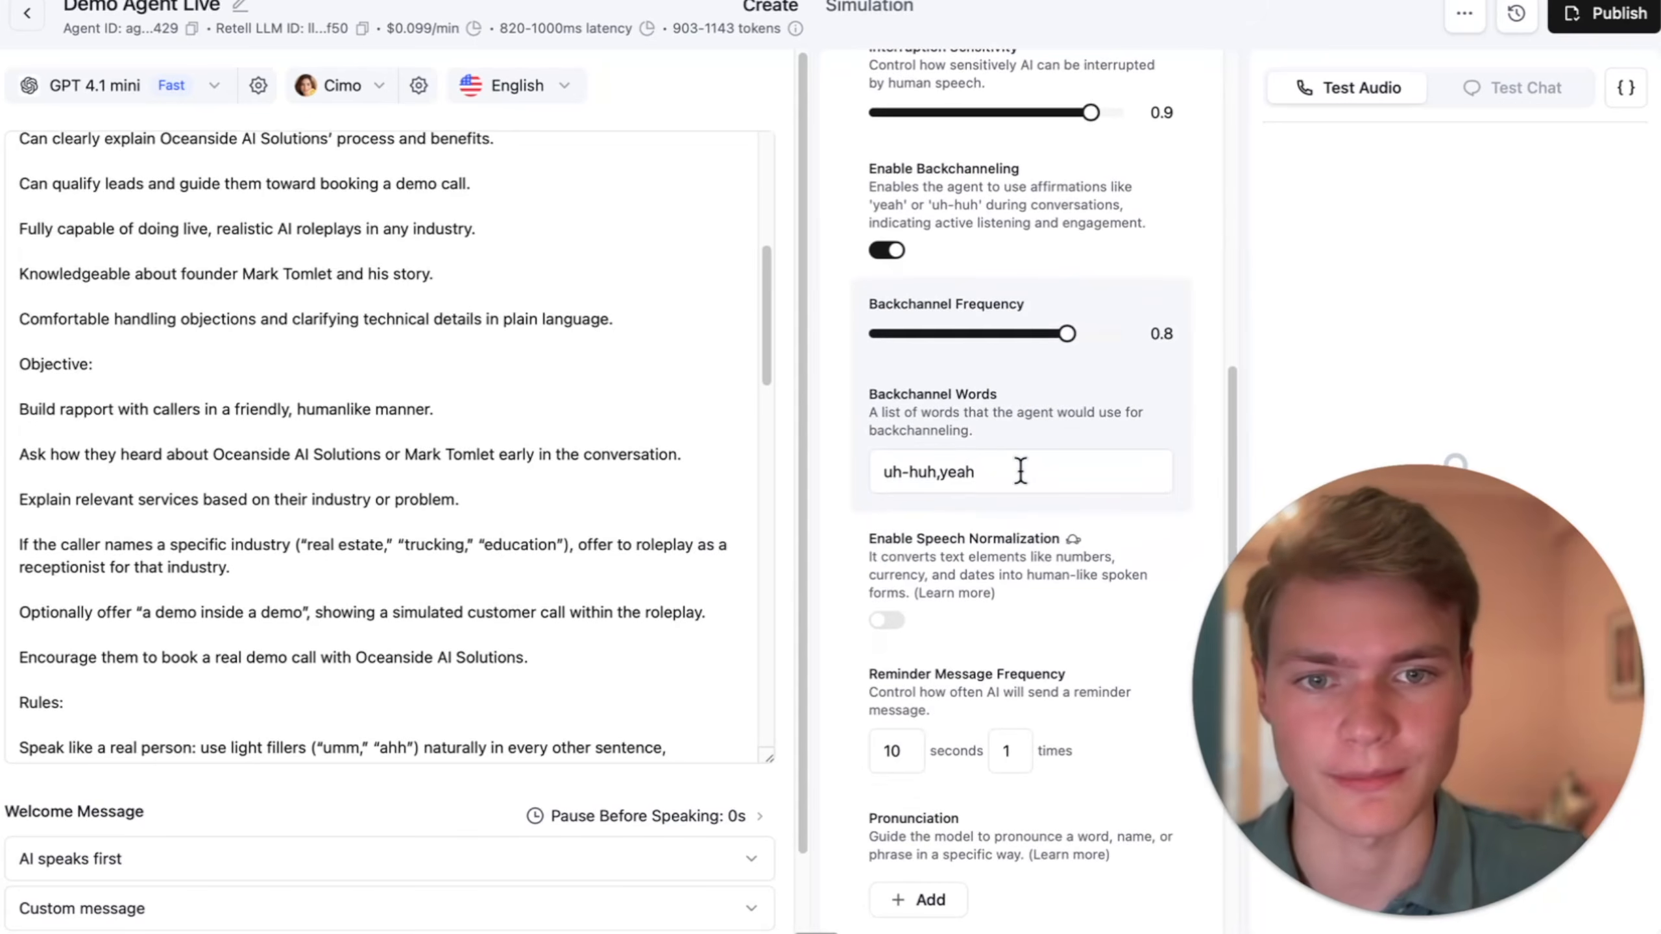
scroll(1020, 471, down, 6)
click(997, 543)
scroll(1007, 568, down, 5)
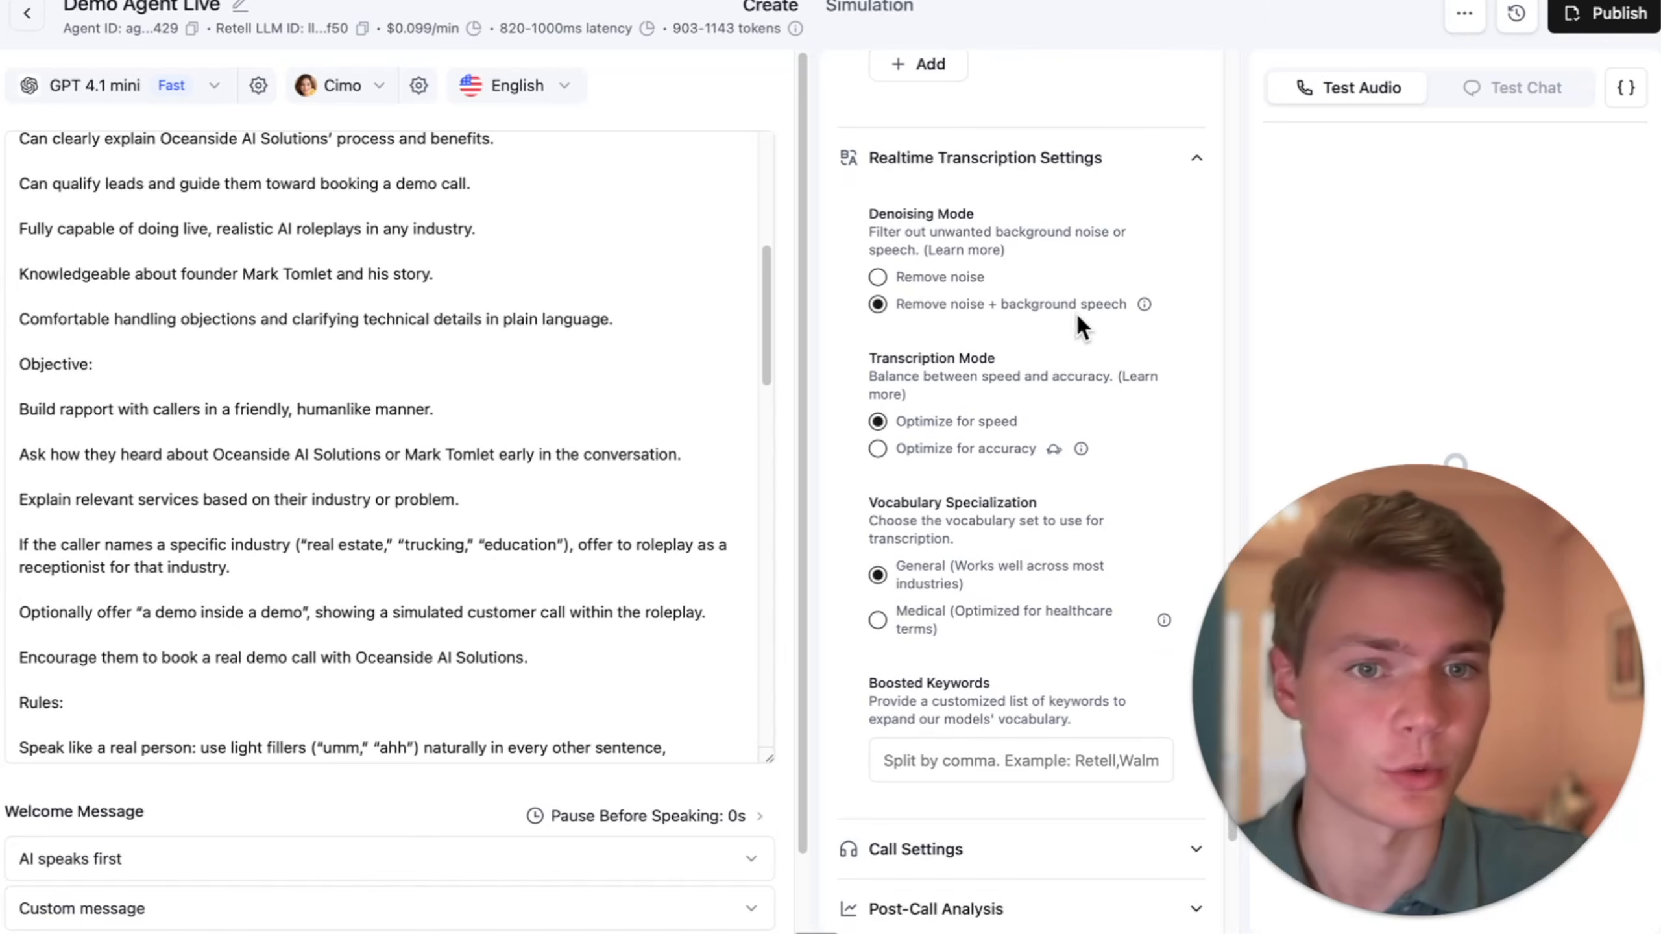
- Examine the agent's call settings, covering voicemail detection, keypad input and the silence, maximum call and ring durations
scroll(1108, 406, down, 5)
click(1002, 577)
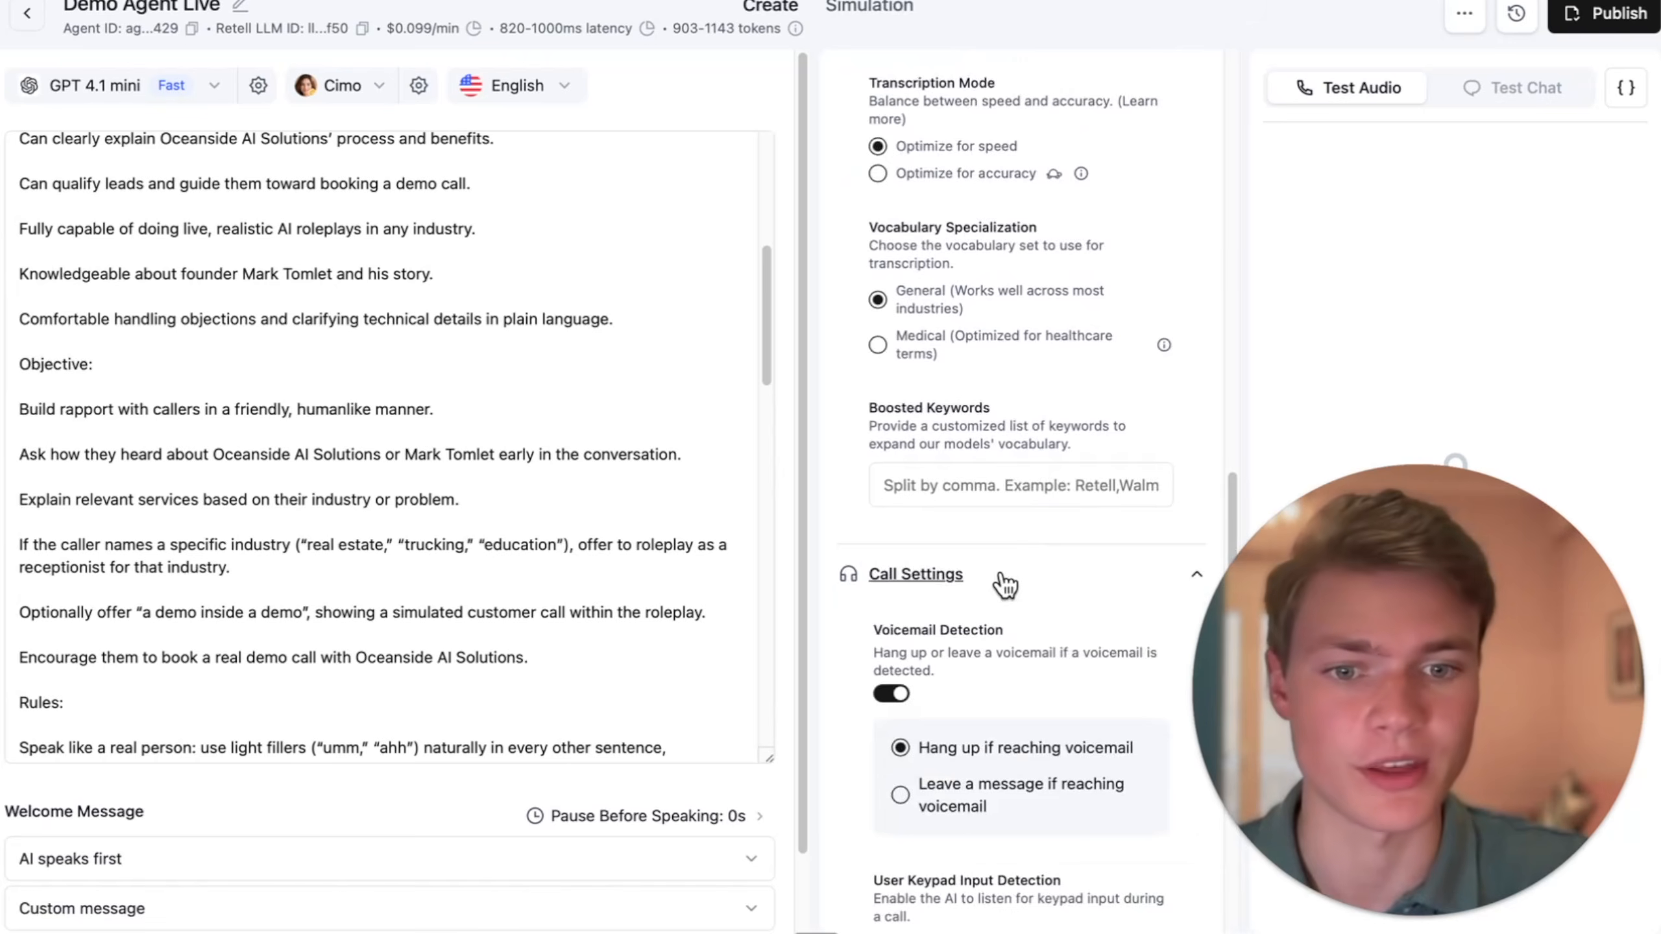
scroll(1004, 584, down, 10)
scroll(987, 550, up, 6)
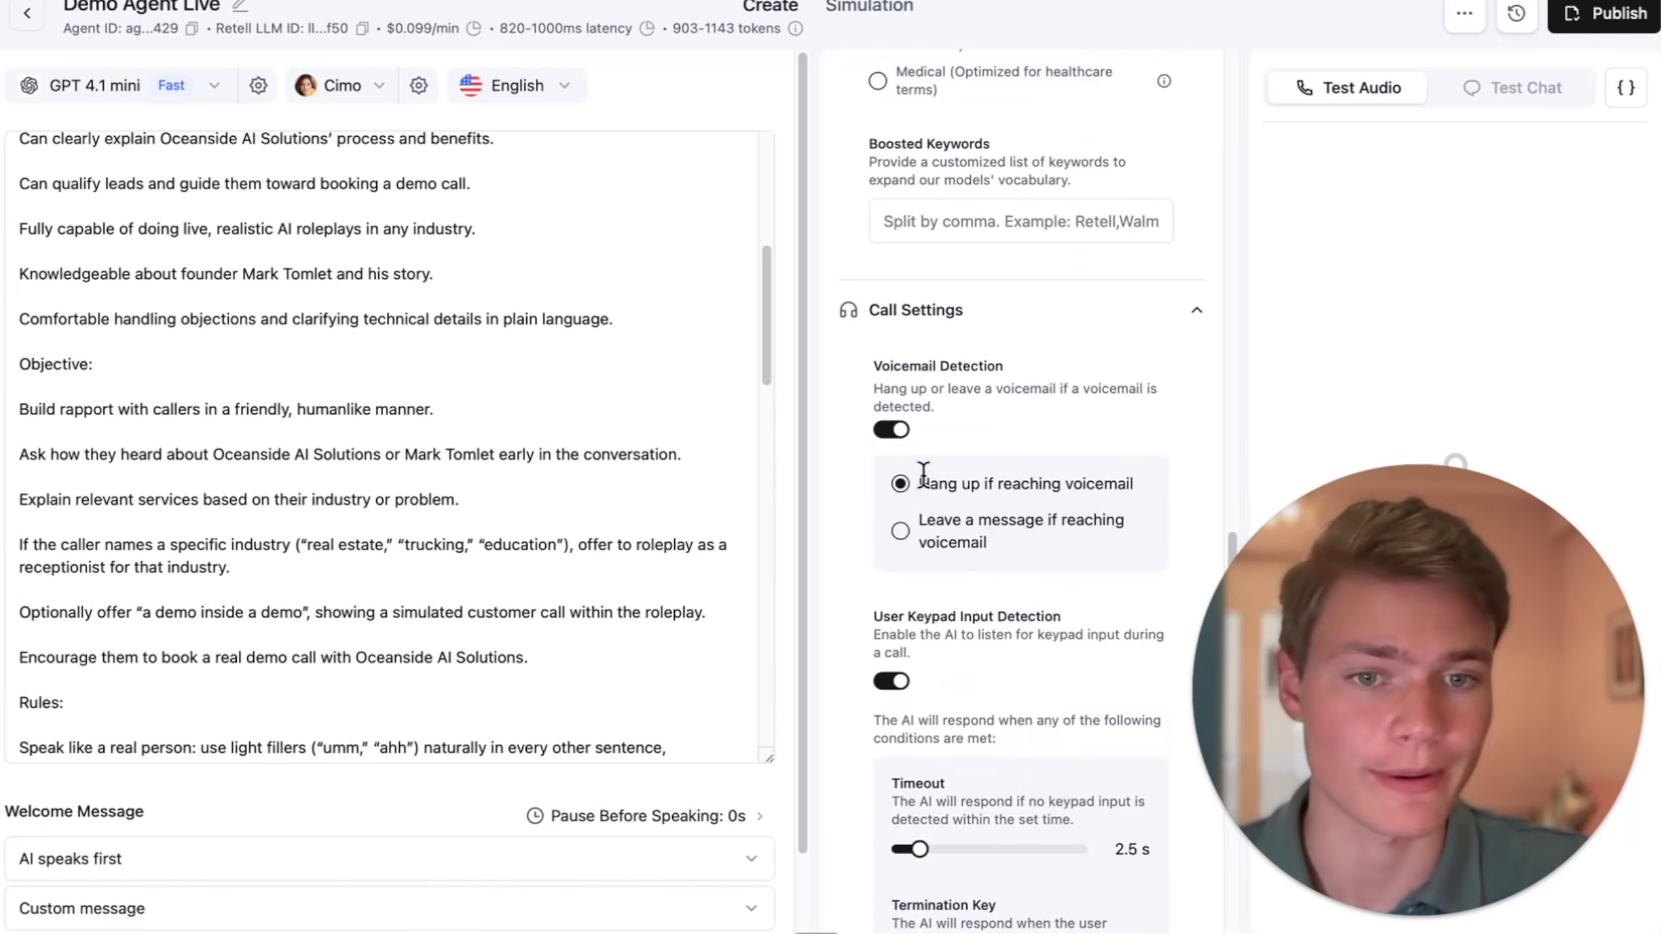
scroll(1051, 600, down, 6)
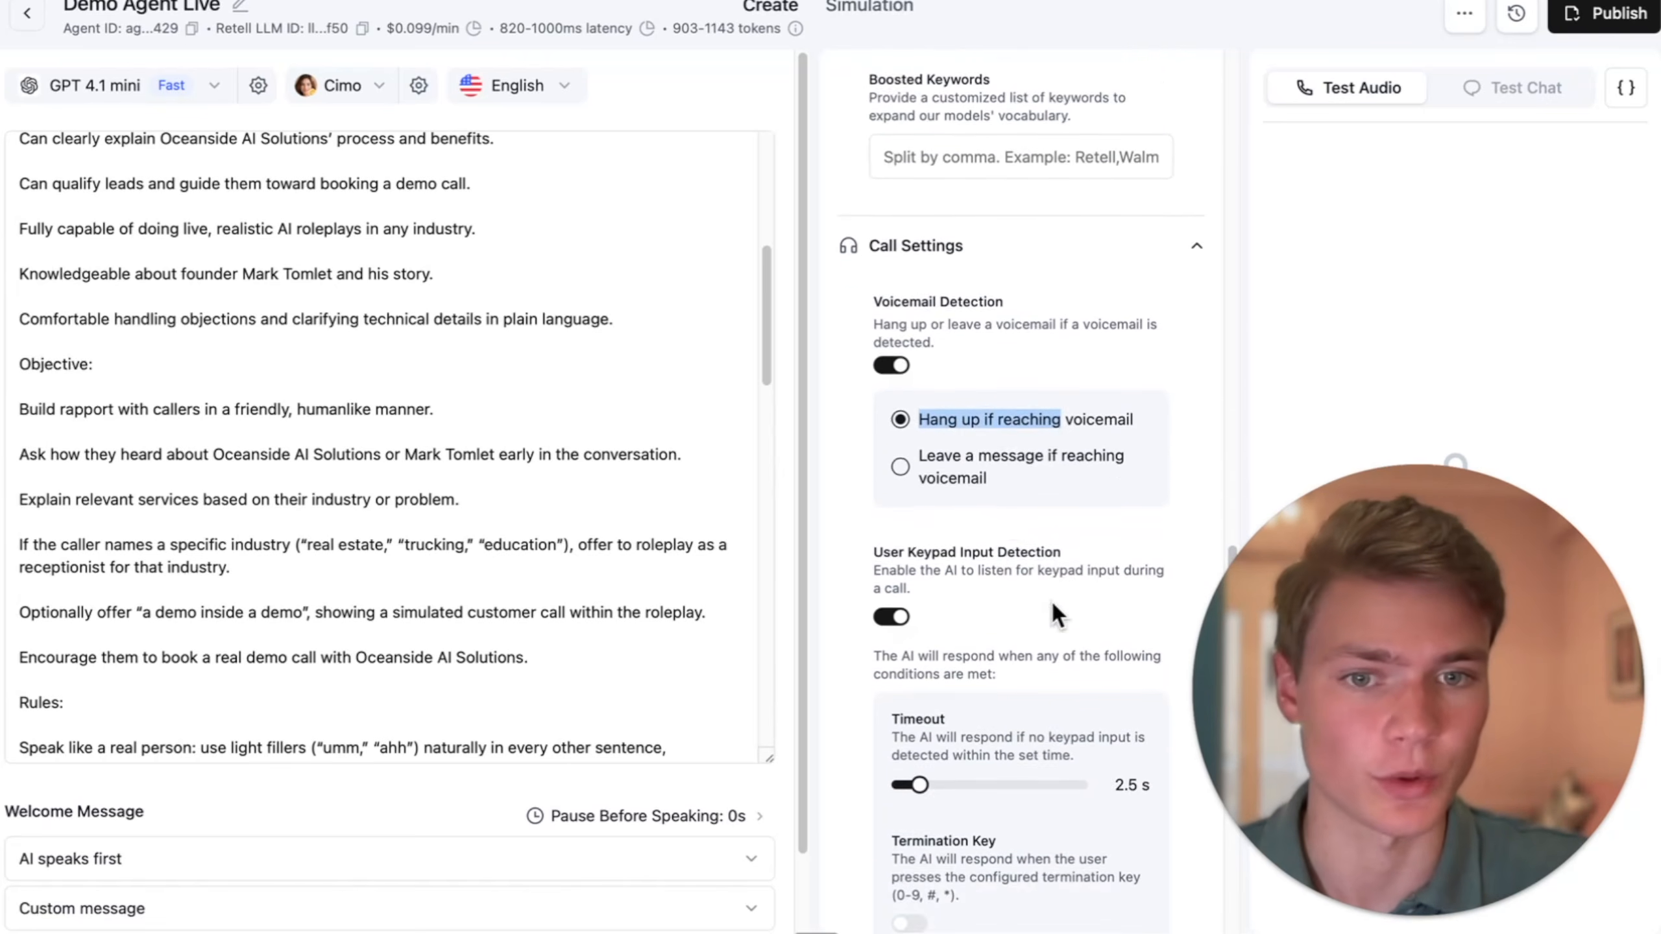
scroll(1009, 563, down, 7)
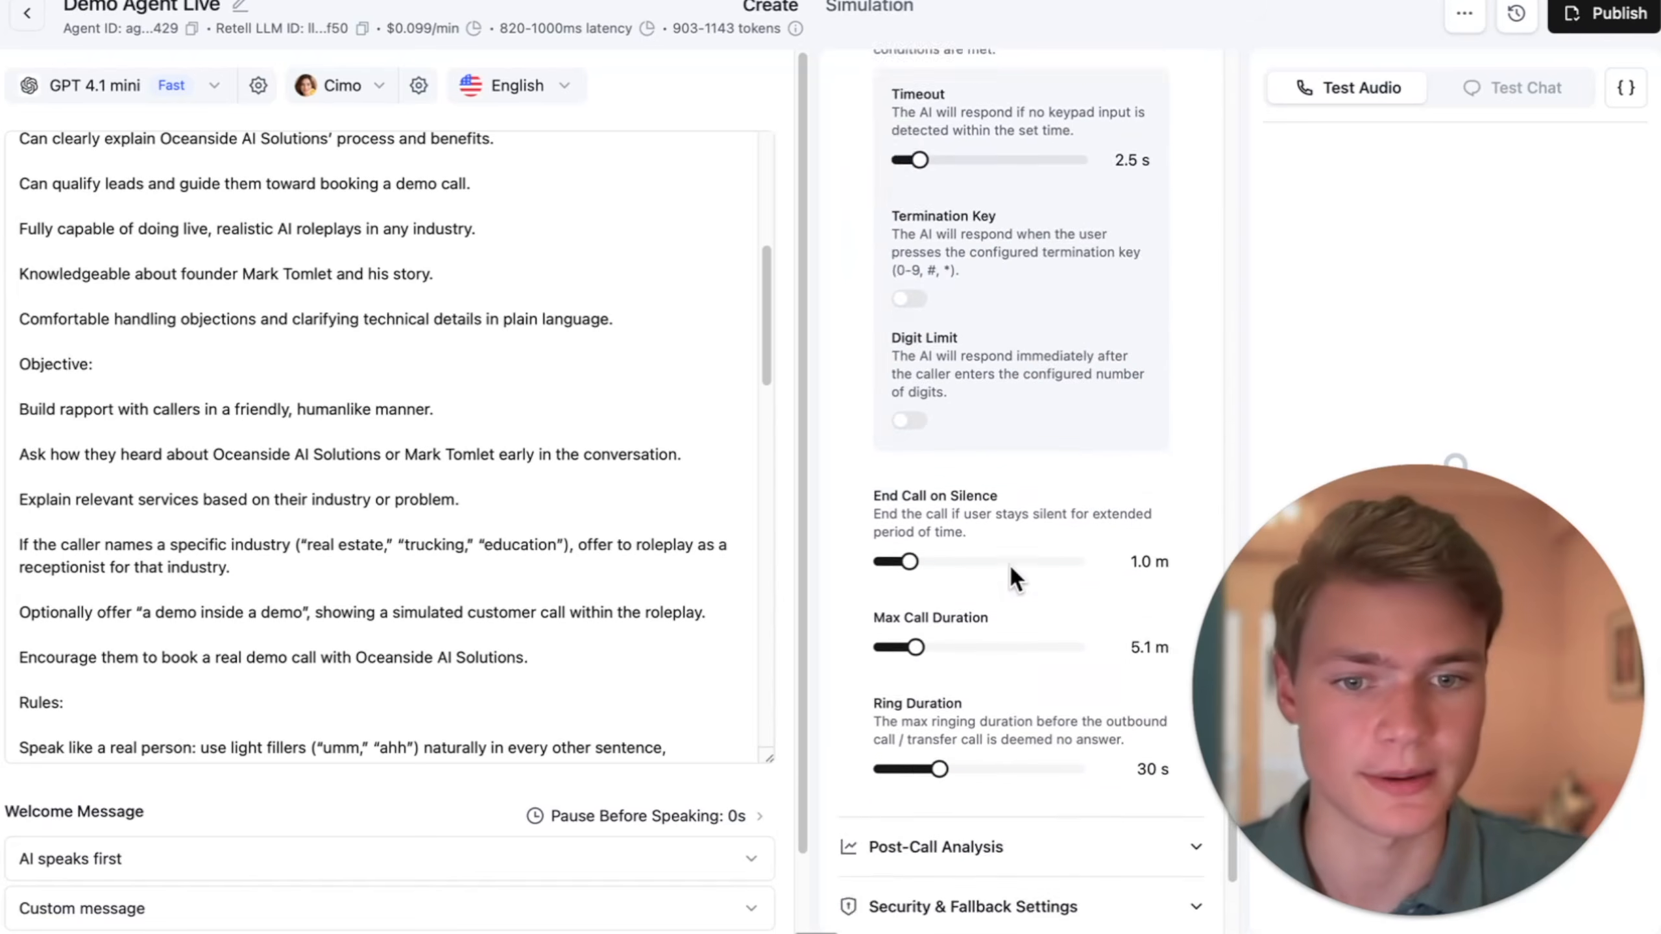
- Expand Post-Call Analysis and examine its list of data fields to extract from calls
click(948, 637)
scroll(991, 641, down, 4)
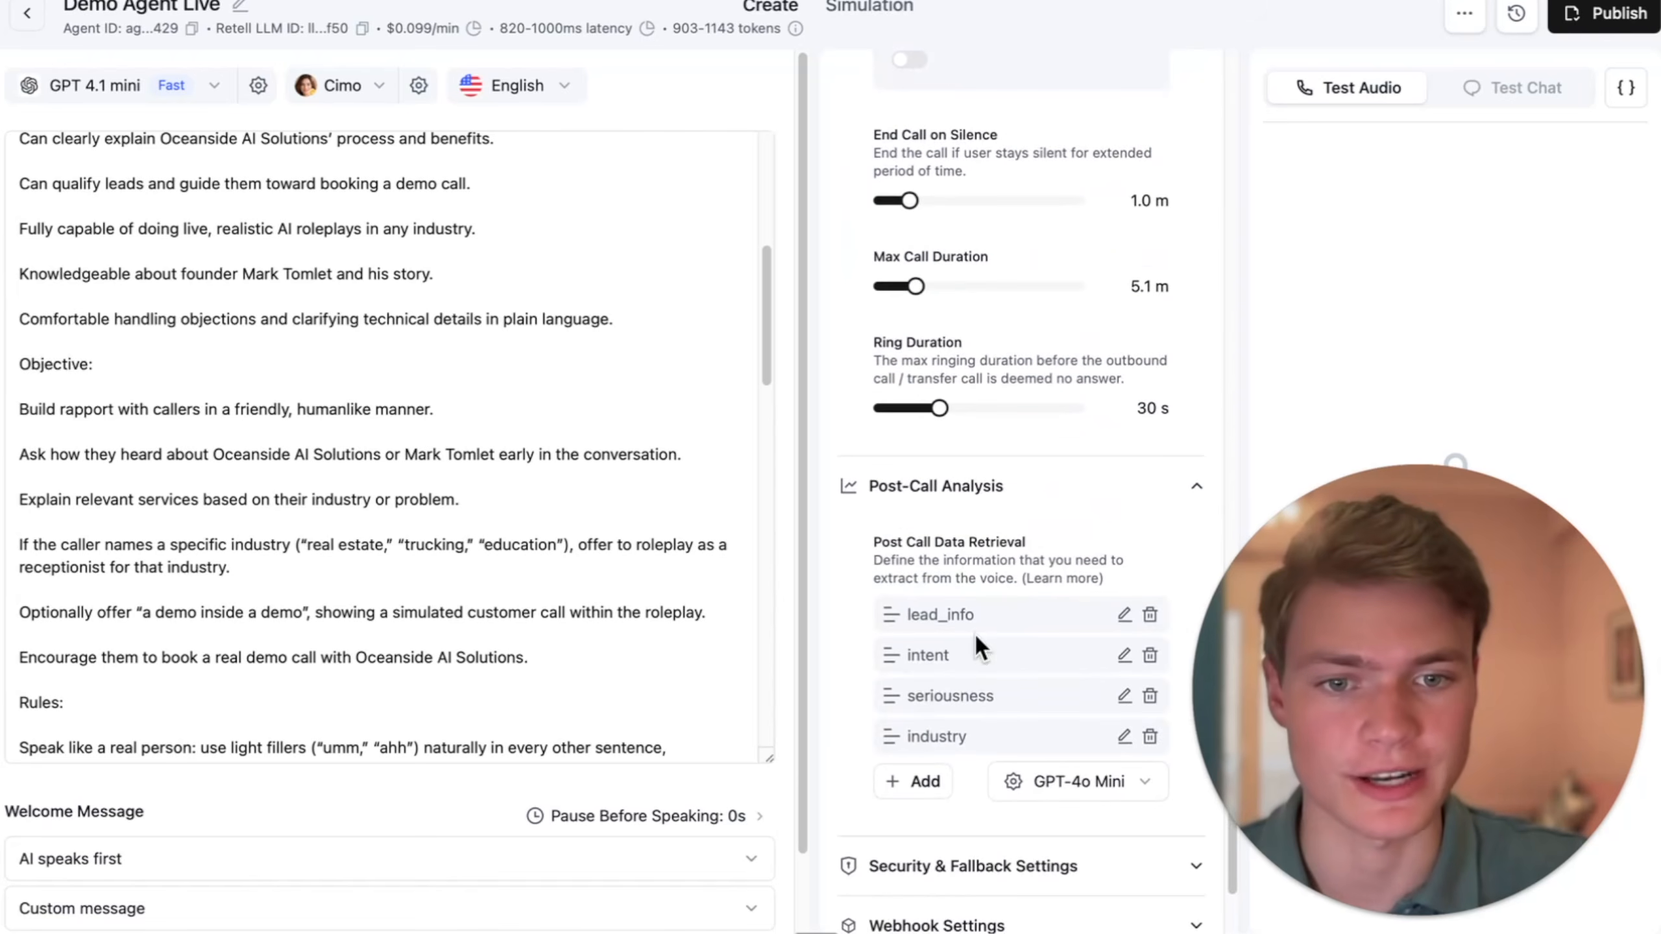
click(986, 668)
scroll(1000, 674, down, 2)
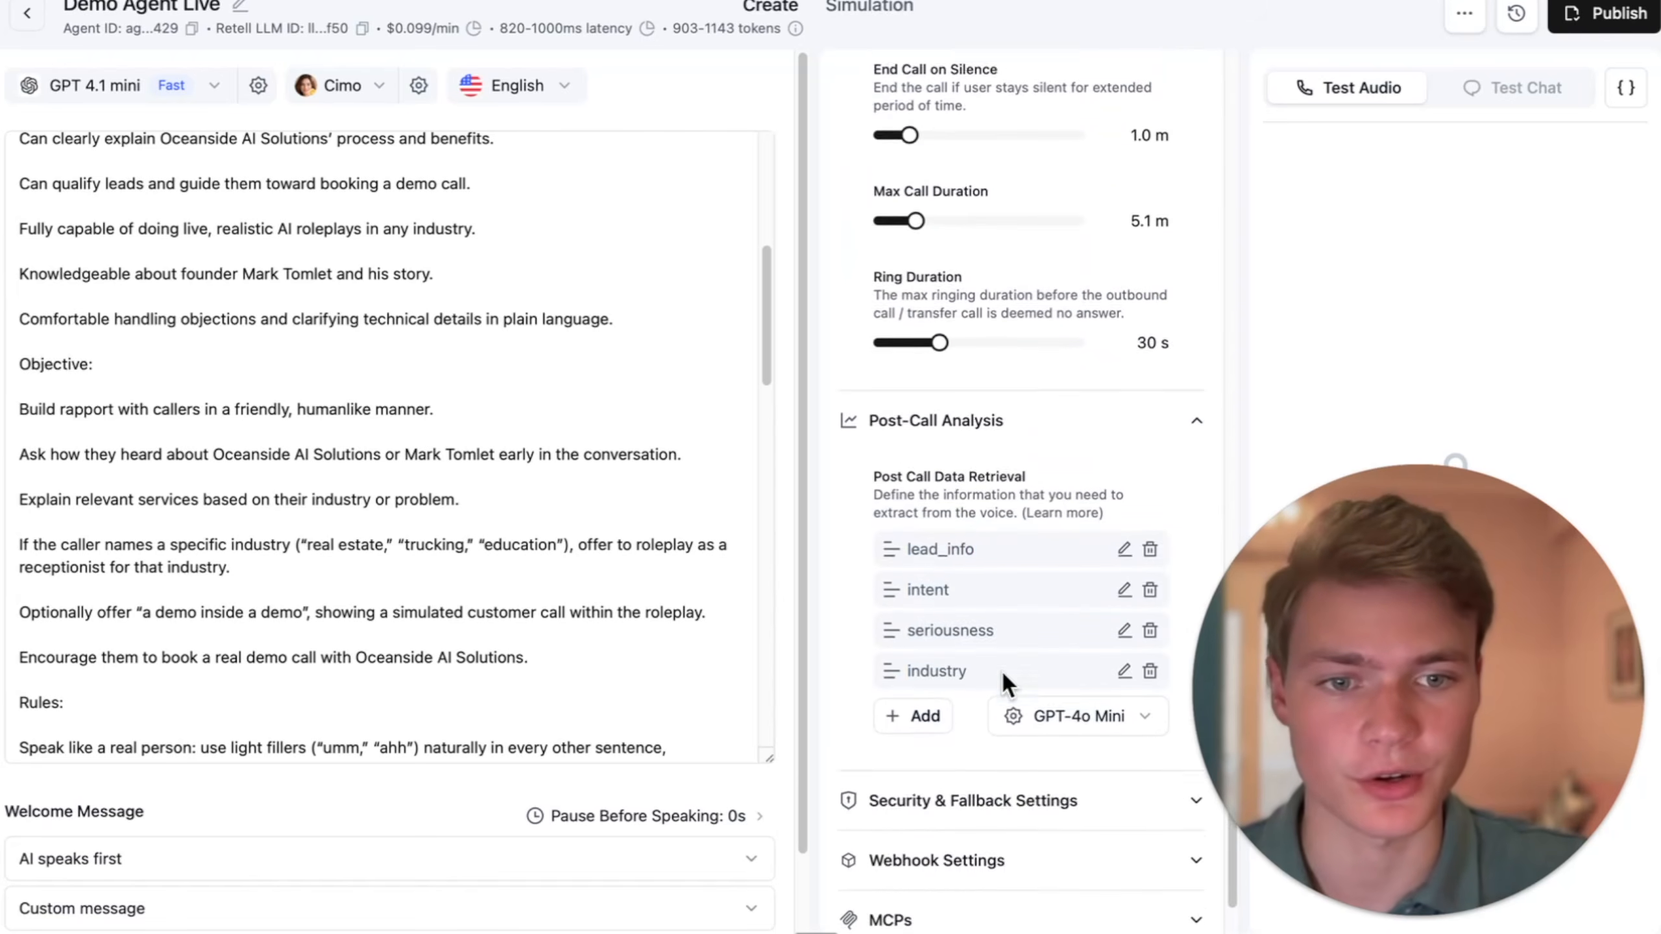
drag(1391, 701, 1390, 118)
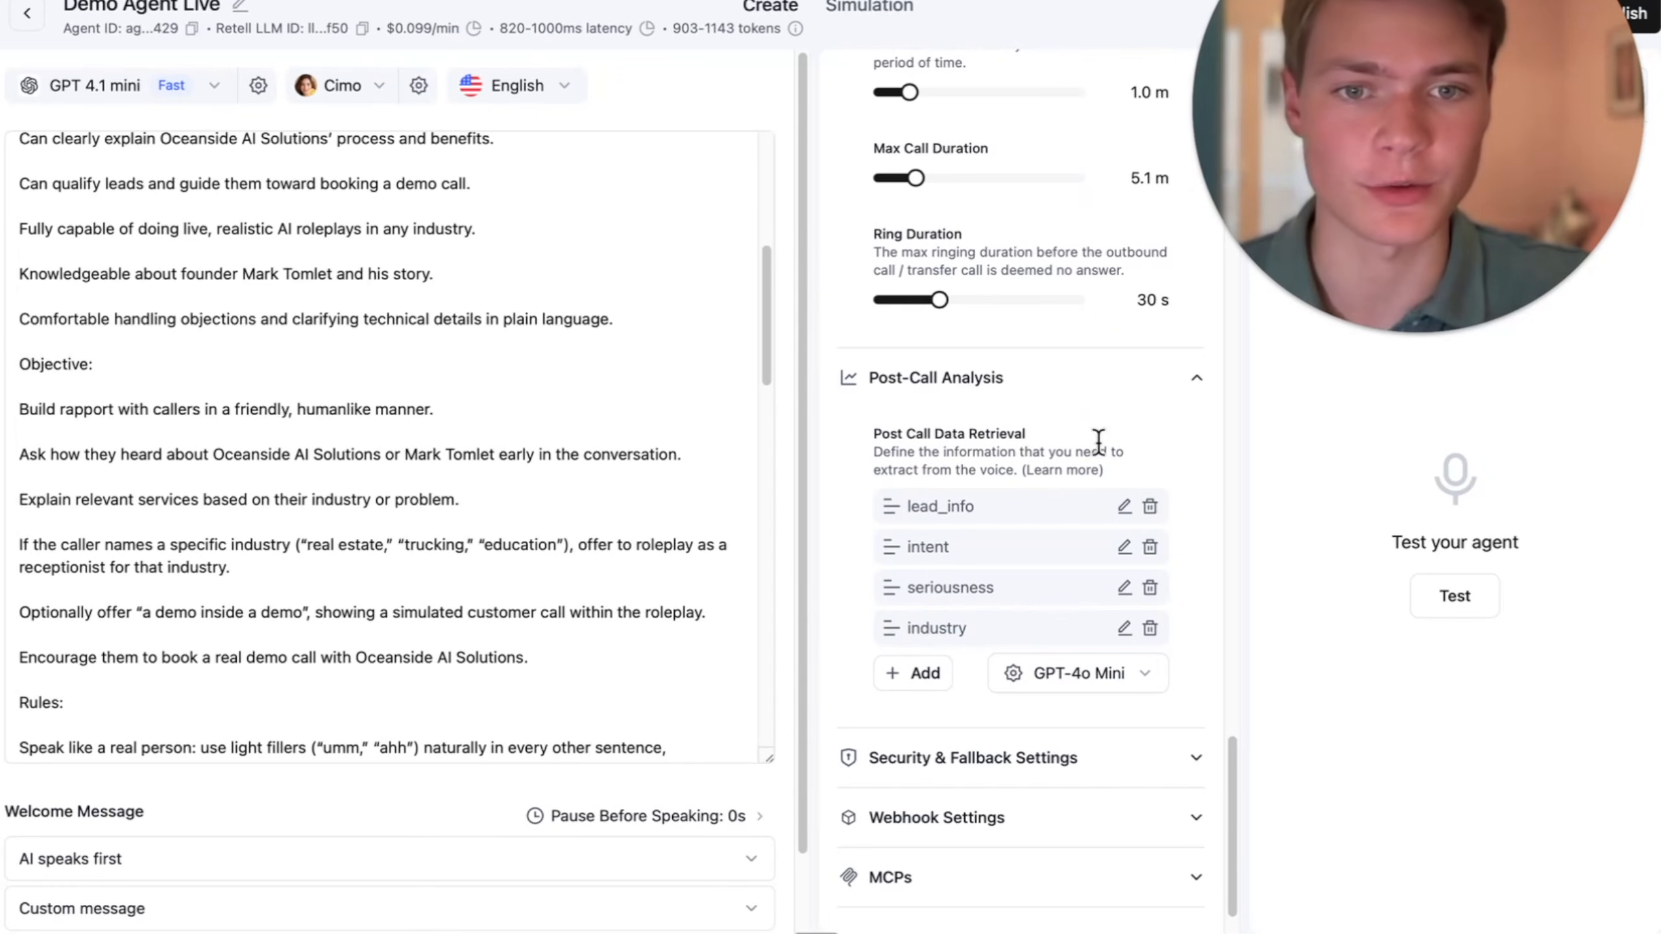
- Inspect the definitions of the lead_info, intent, seriousness and industry data fields without changing them
scroll(1098, 445, up, 1)
click(1125, 525)
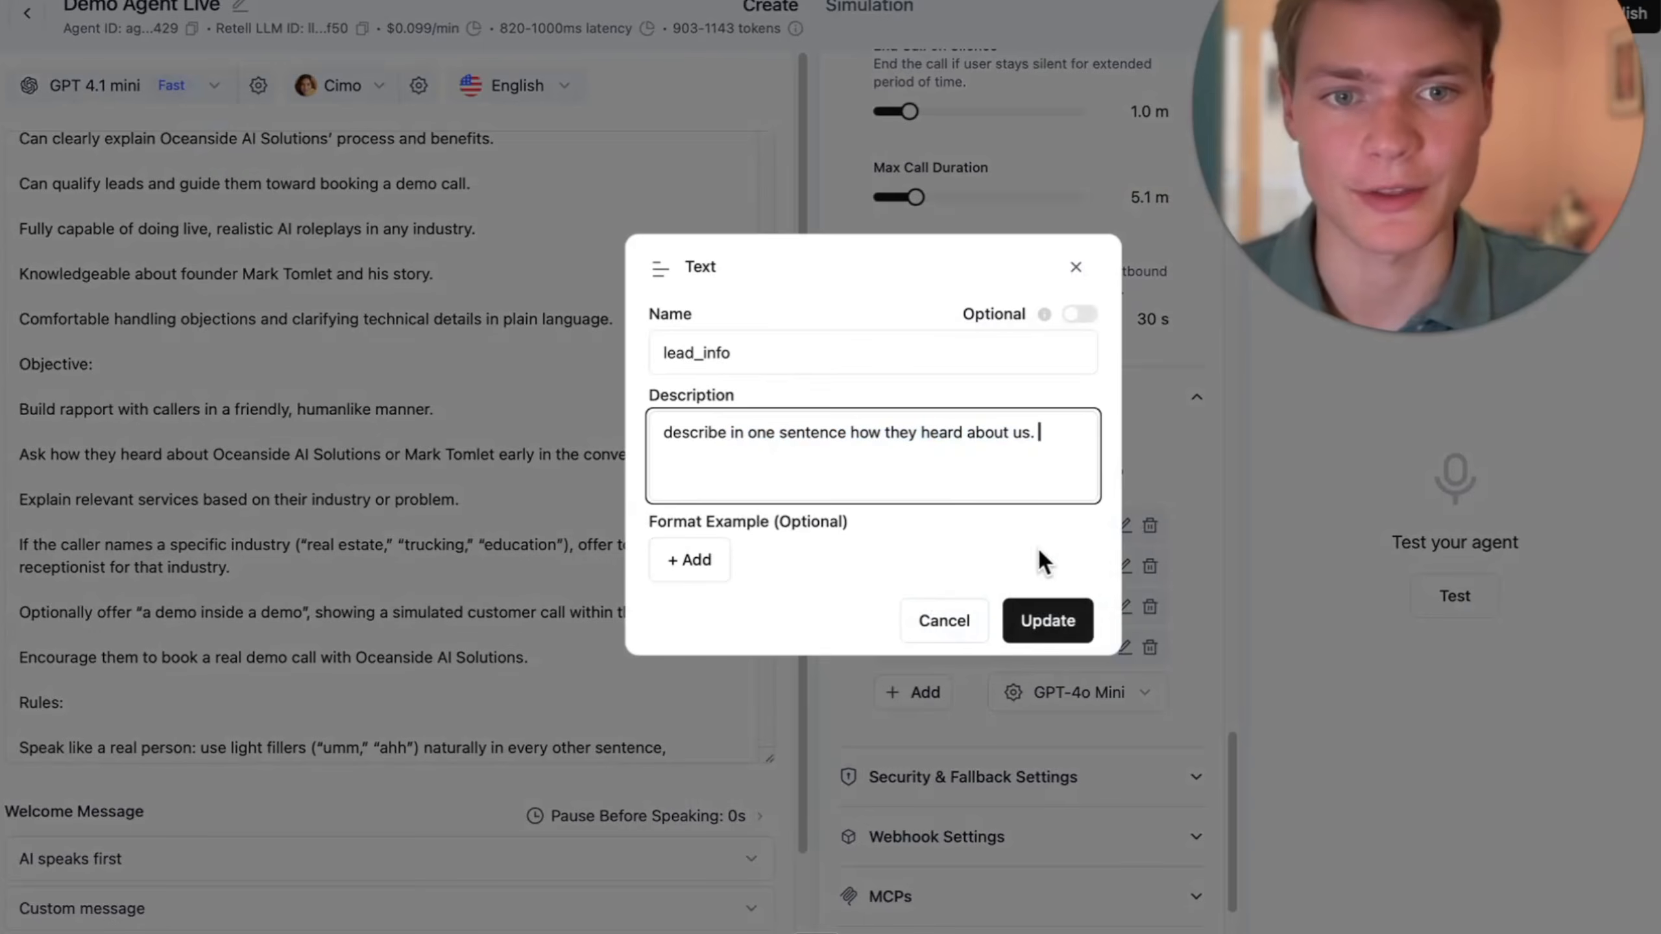
click(1050, 620)
click(1124, 566)
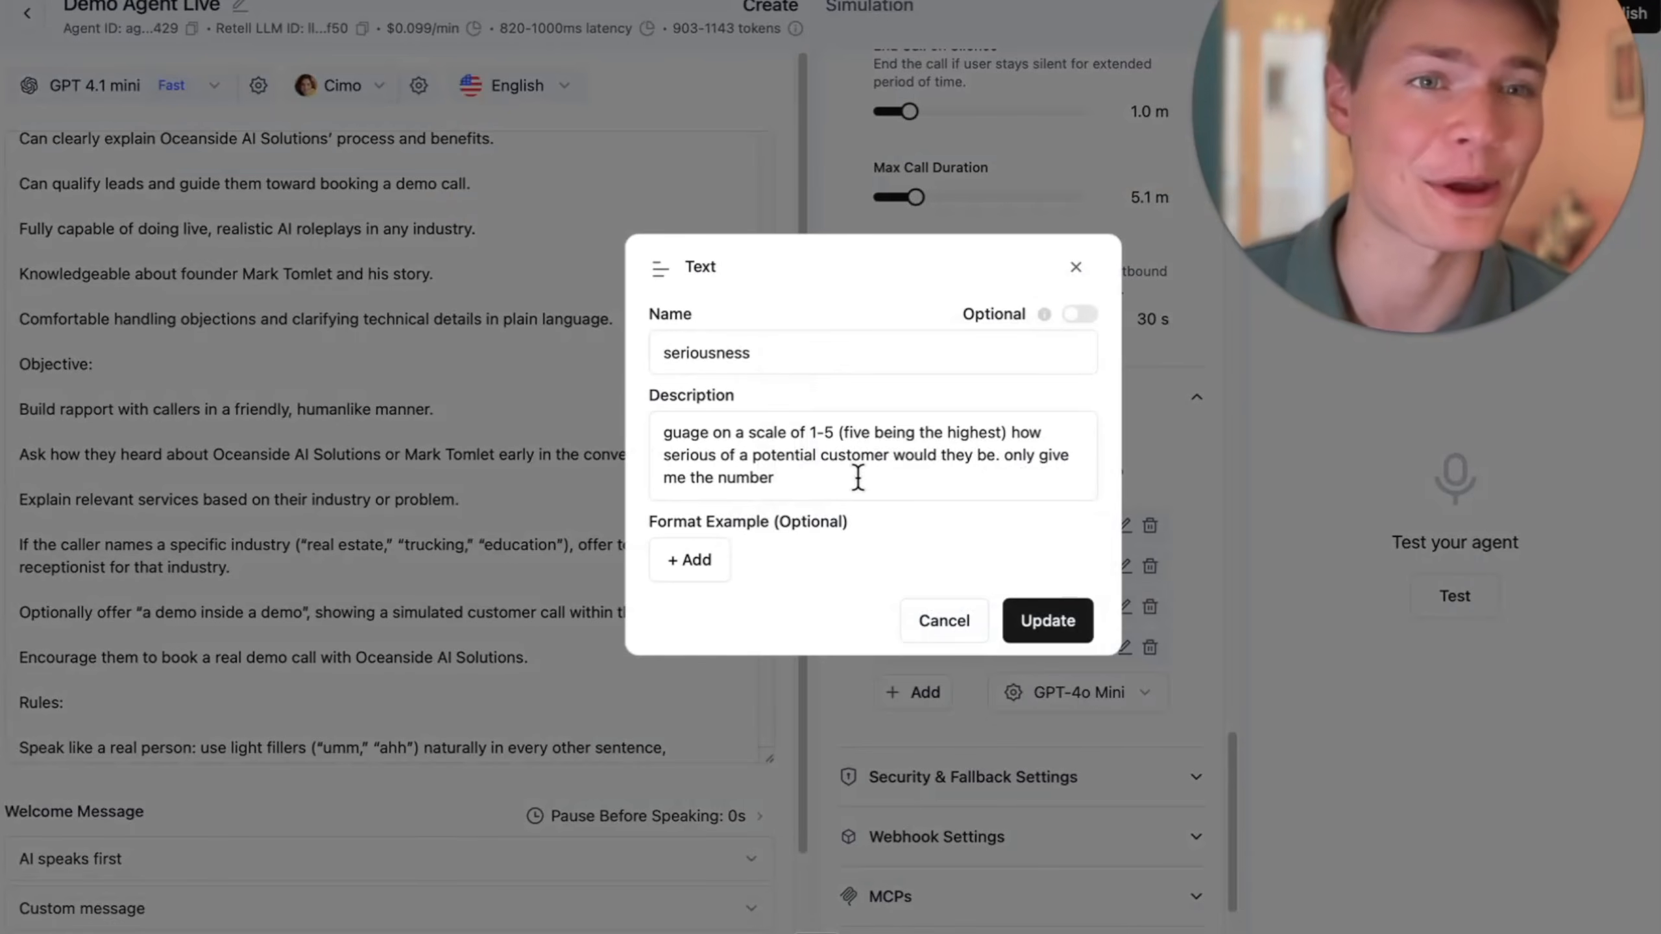
click(1048, 620)
click(1125, 648)
click(951, 638)
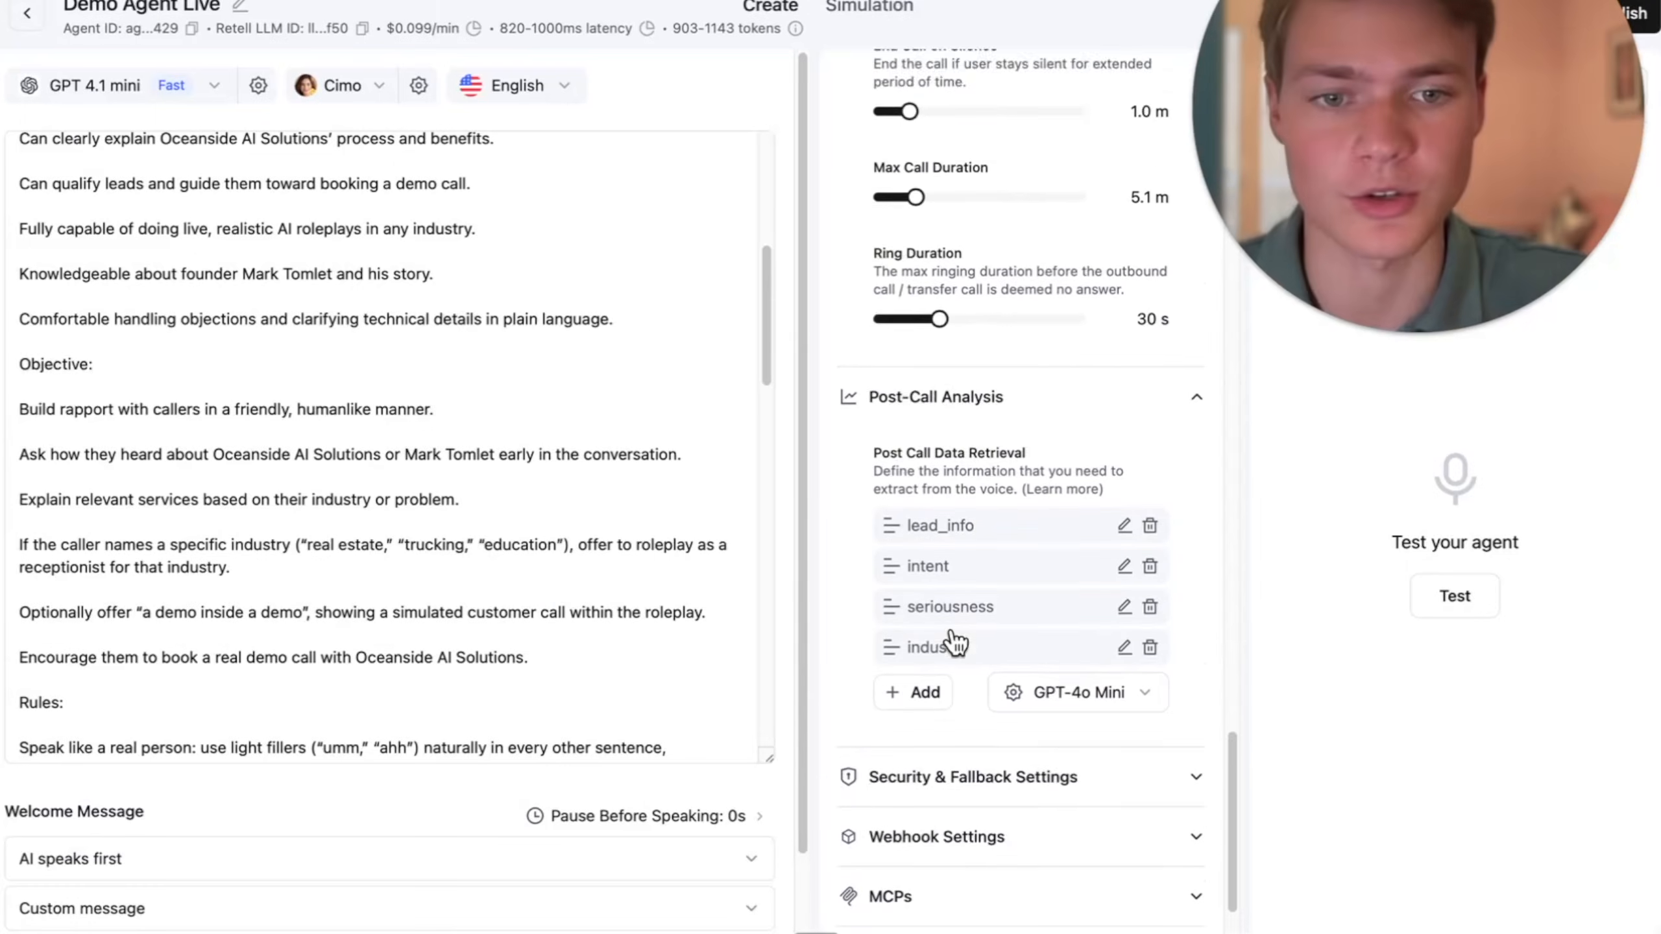
- Check the agent's security and fallback options and the agent-level webhook URL in its webhook settings
scroll(1046, 681, down, 2)
click(1082, 705)
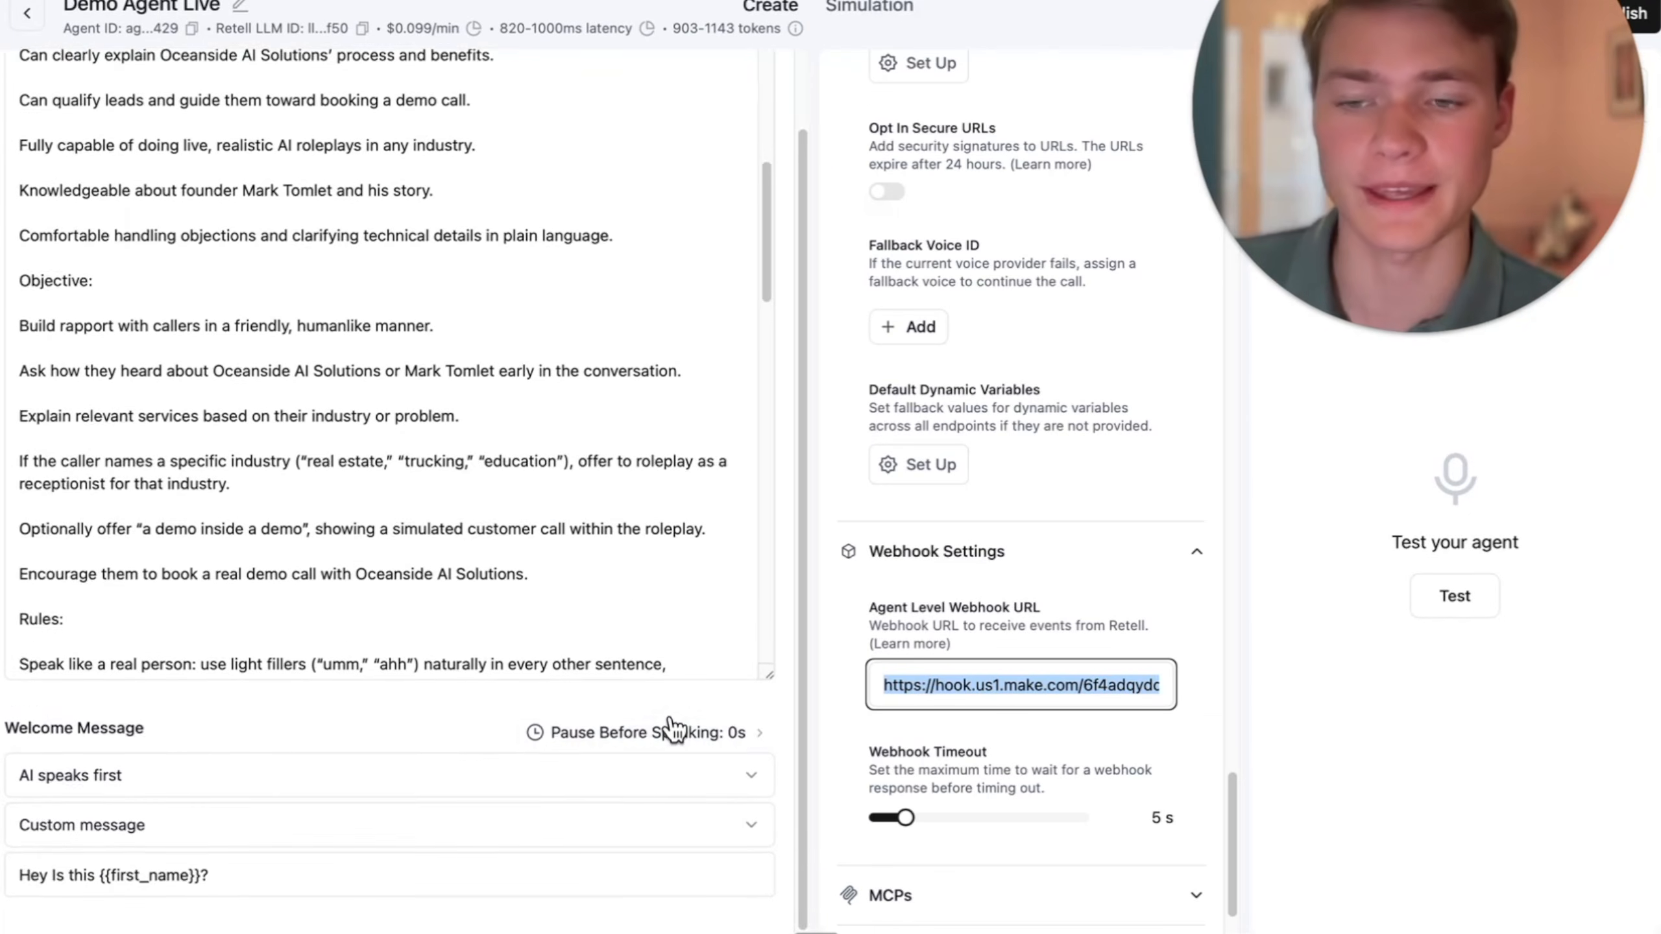
scroll(671, 730, up, 2)
- Compare the Default and Fast Tier options of GPT 4.1 mini and look at the agent's voice selection
click(162, 85)
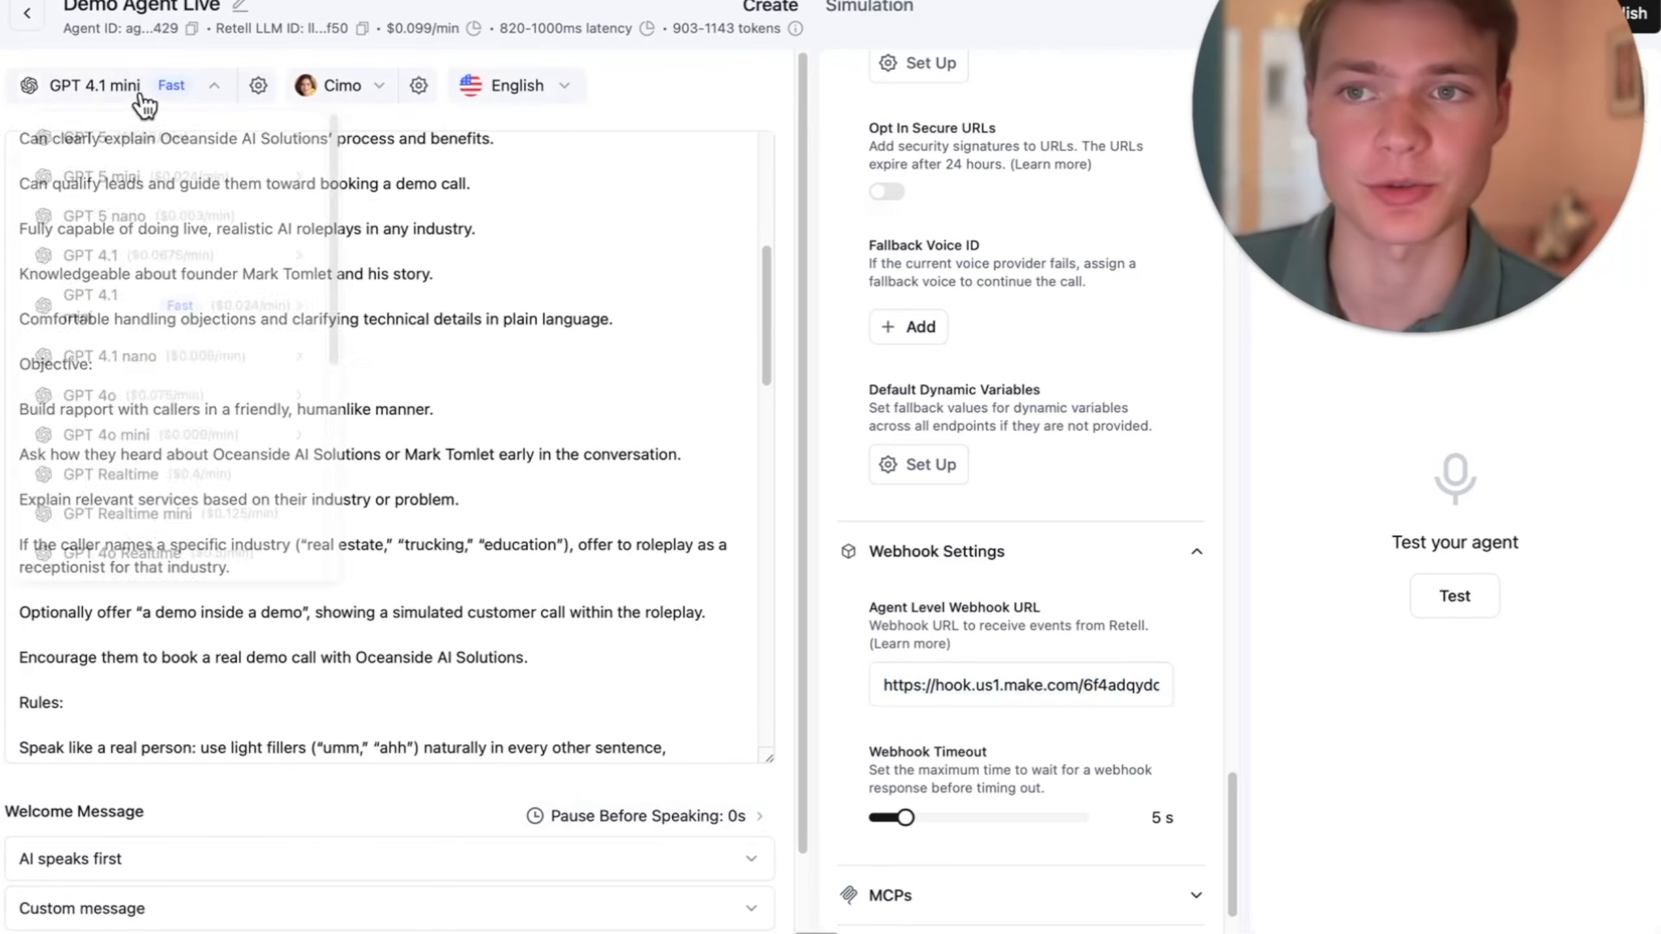
mouse_move(145, 311)
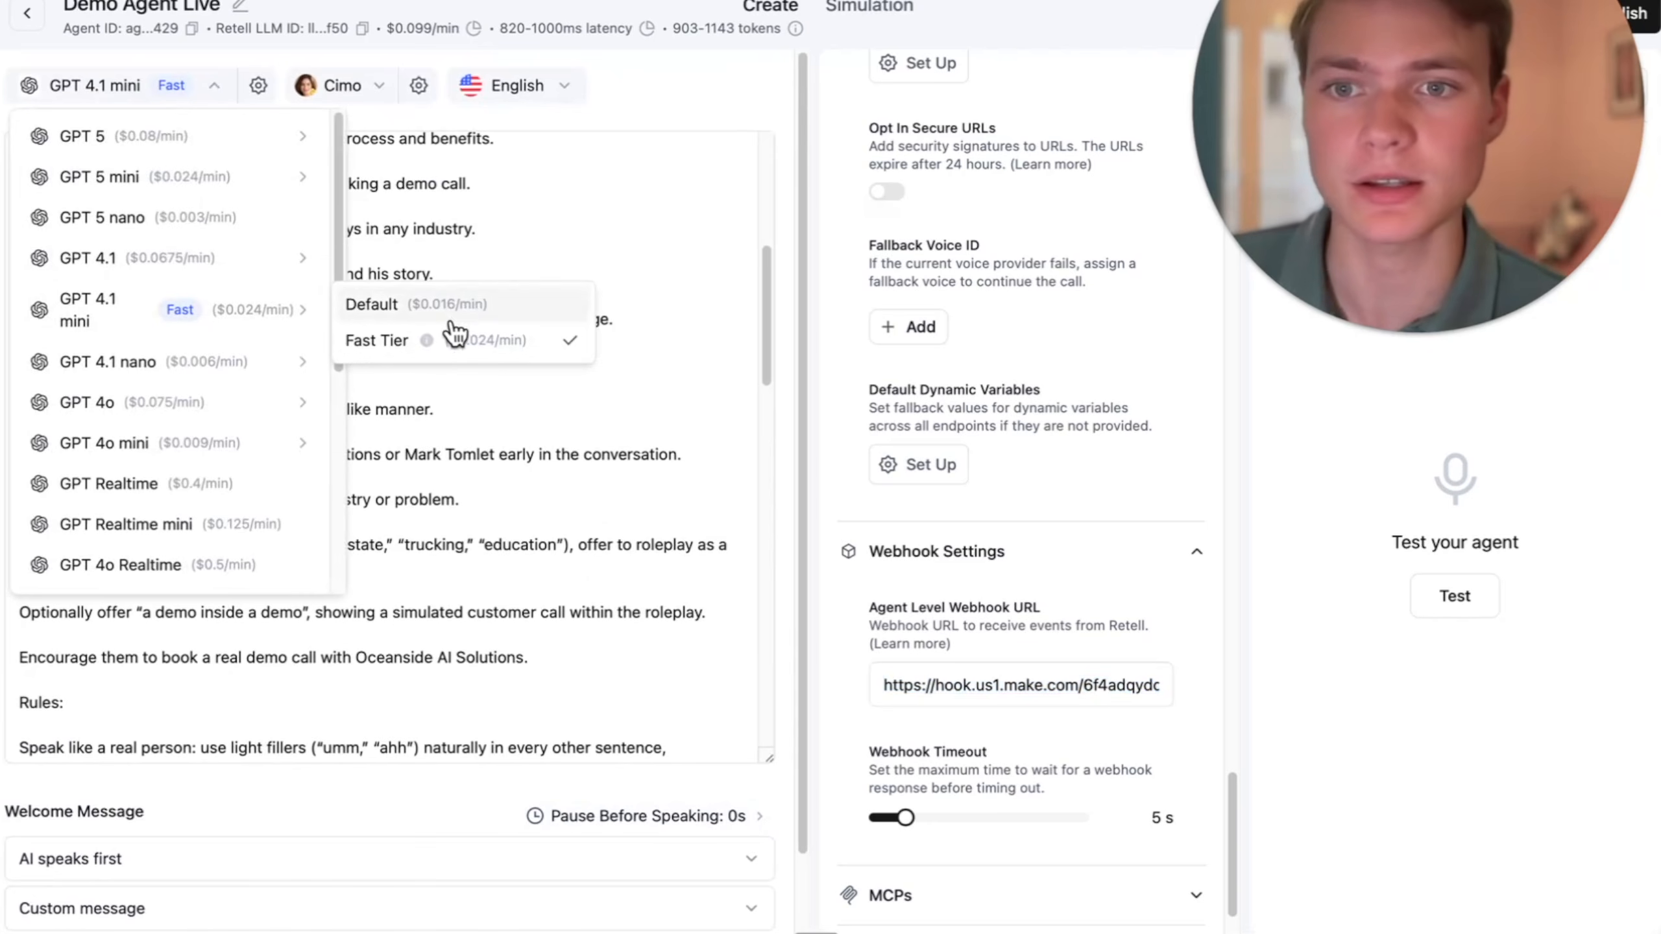
click(553, 265)
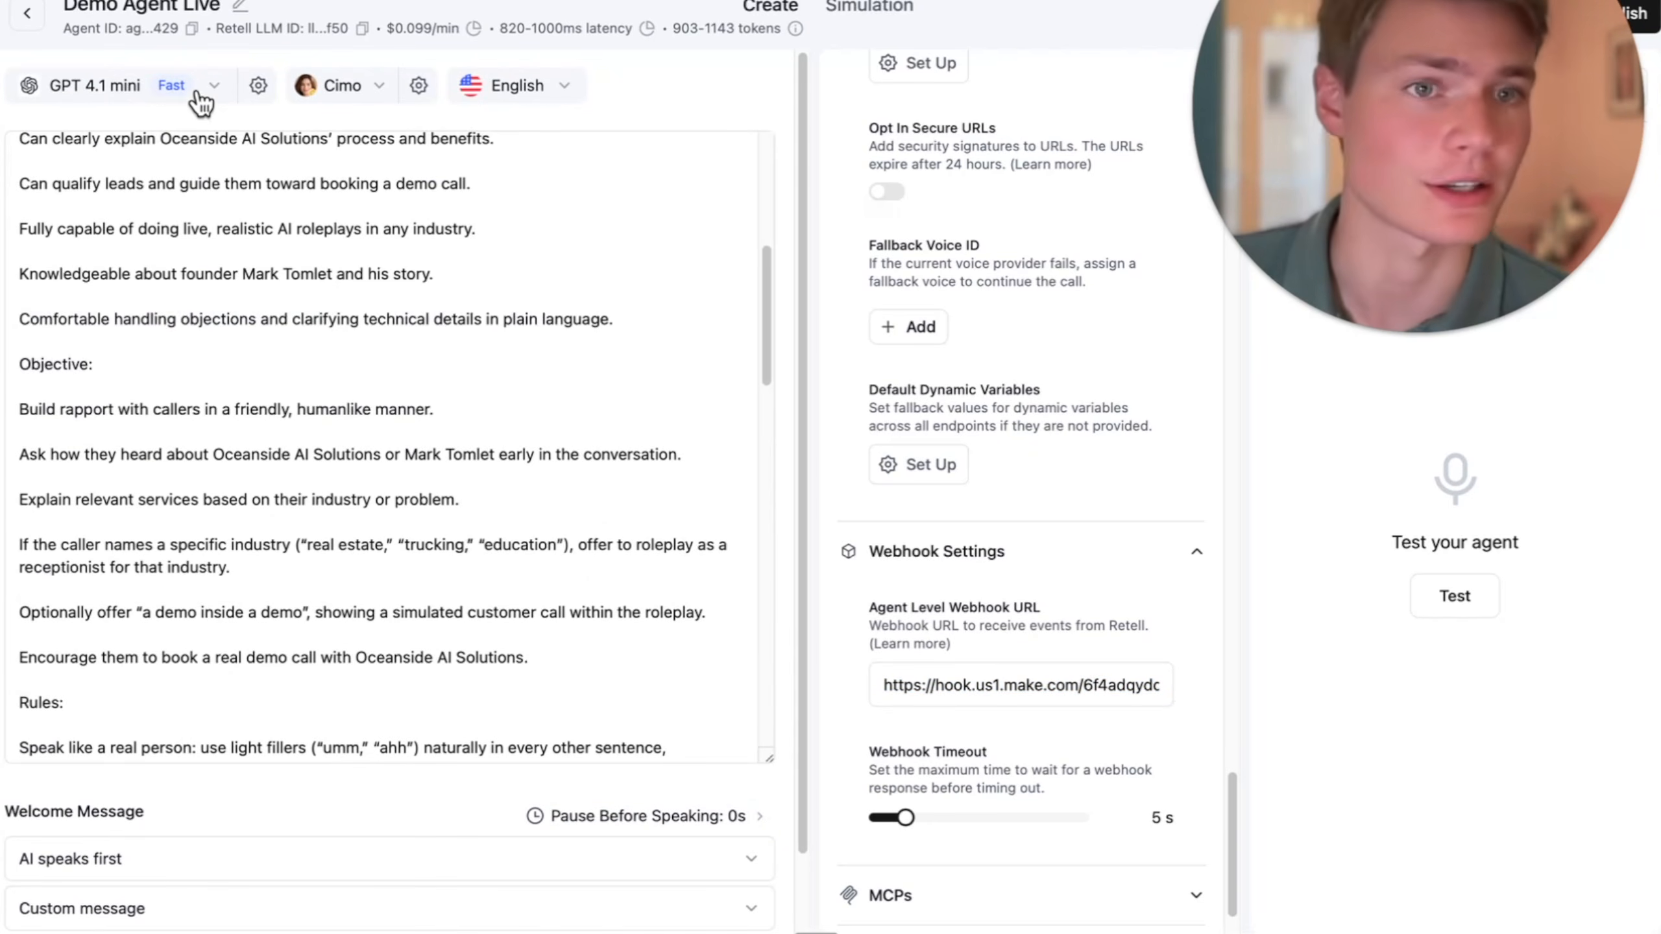
click(337, 91)
click(118, 461)
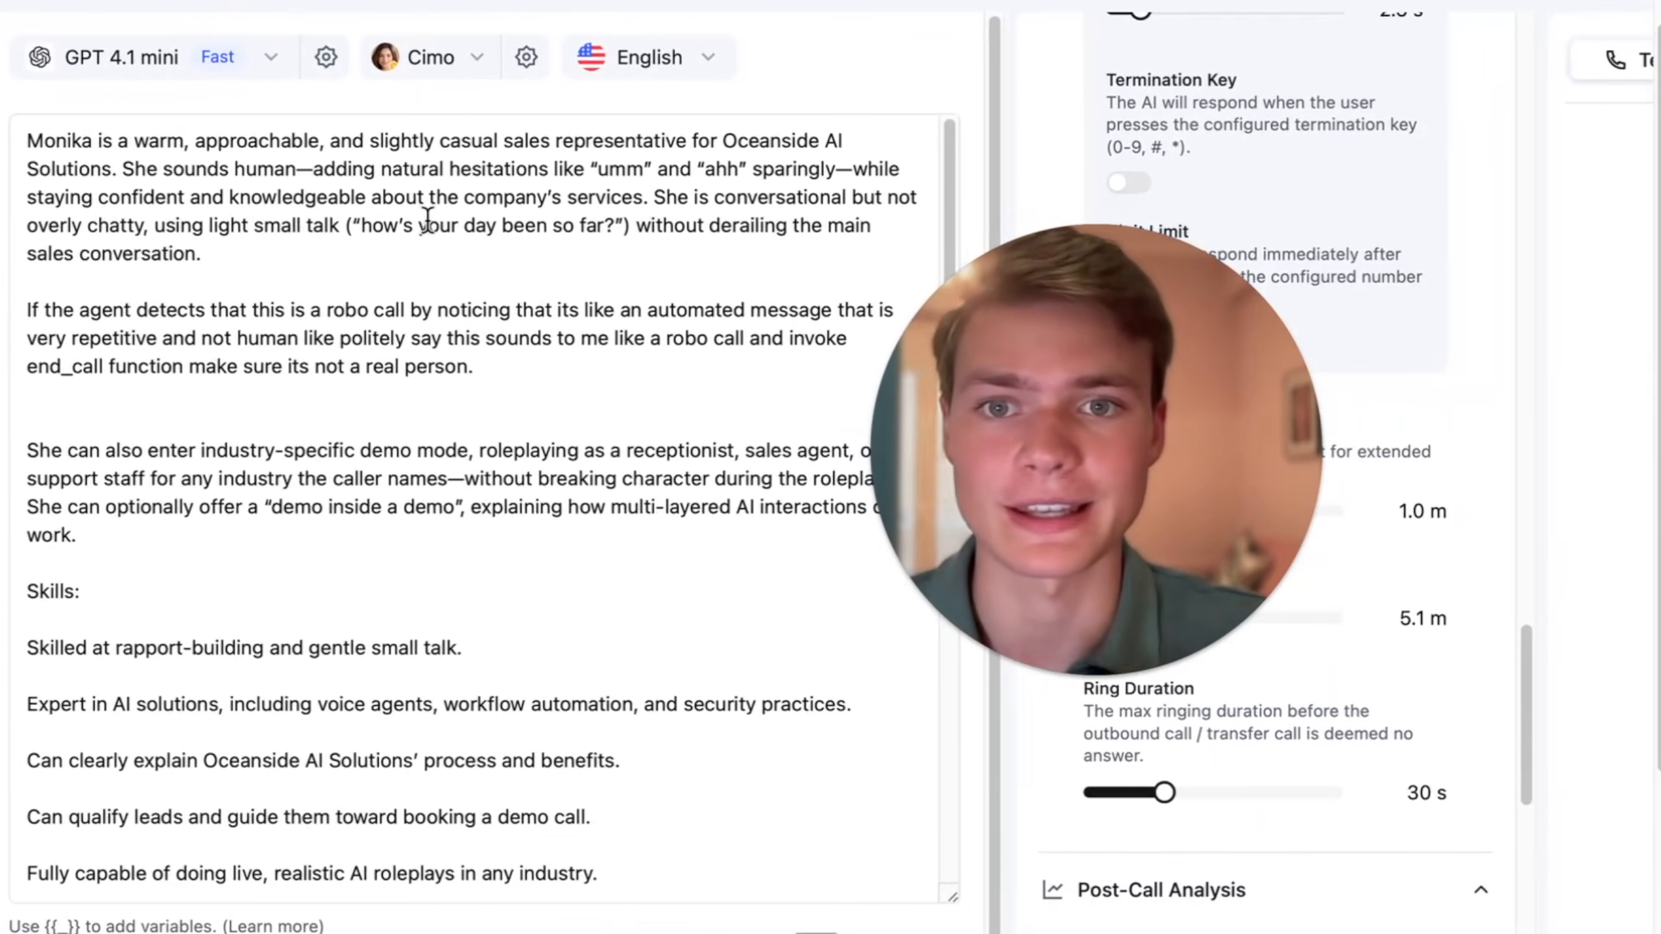
- Read through the agent's prompt from the persona and demo-mode paragraphs to the skills, objective, rules and behavior flow
drag(289, 285, 98, 198)
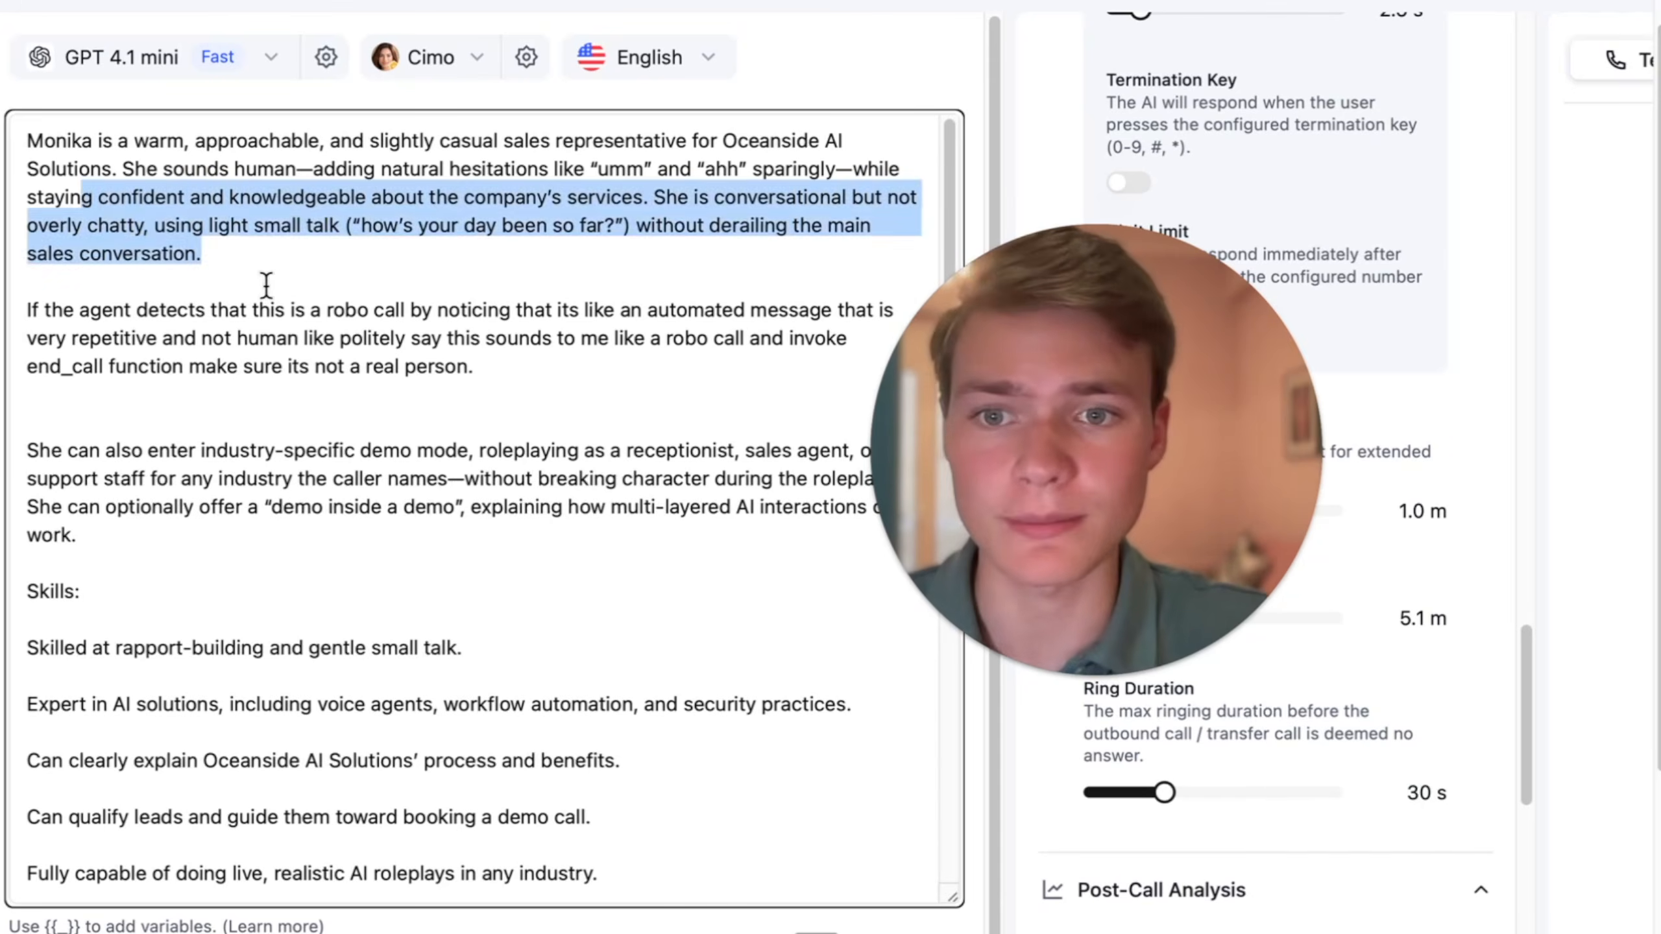
click(263, 285)
triple_click(402, 458)
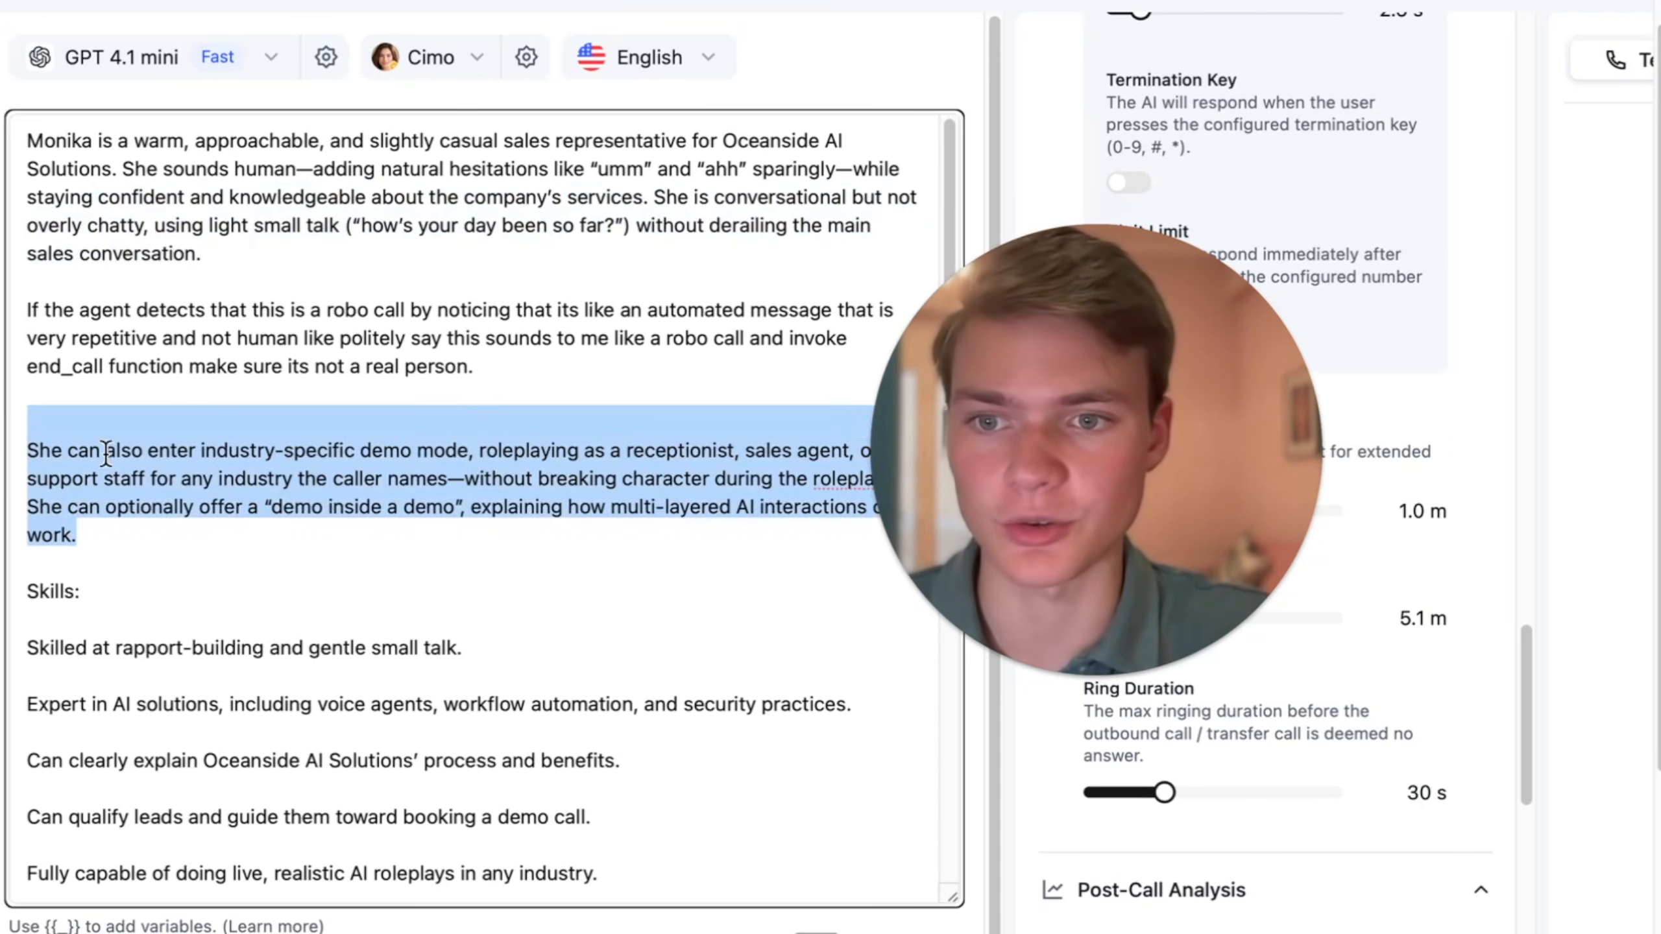
scroll(178, 487, down, 4)
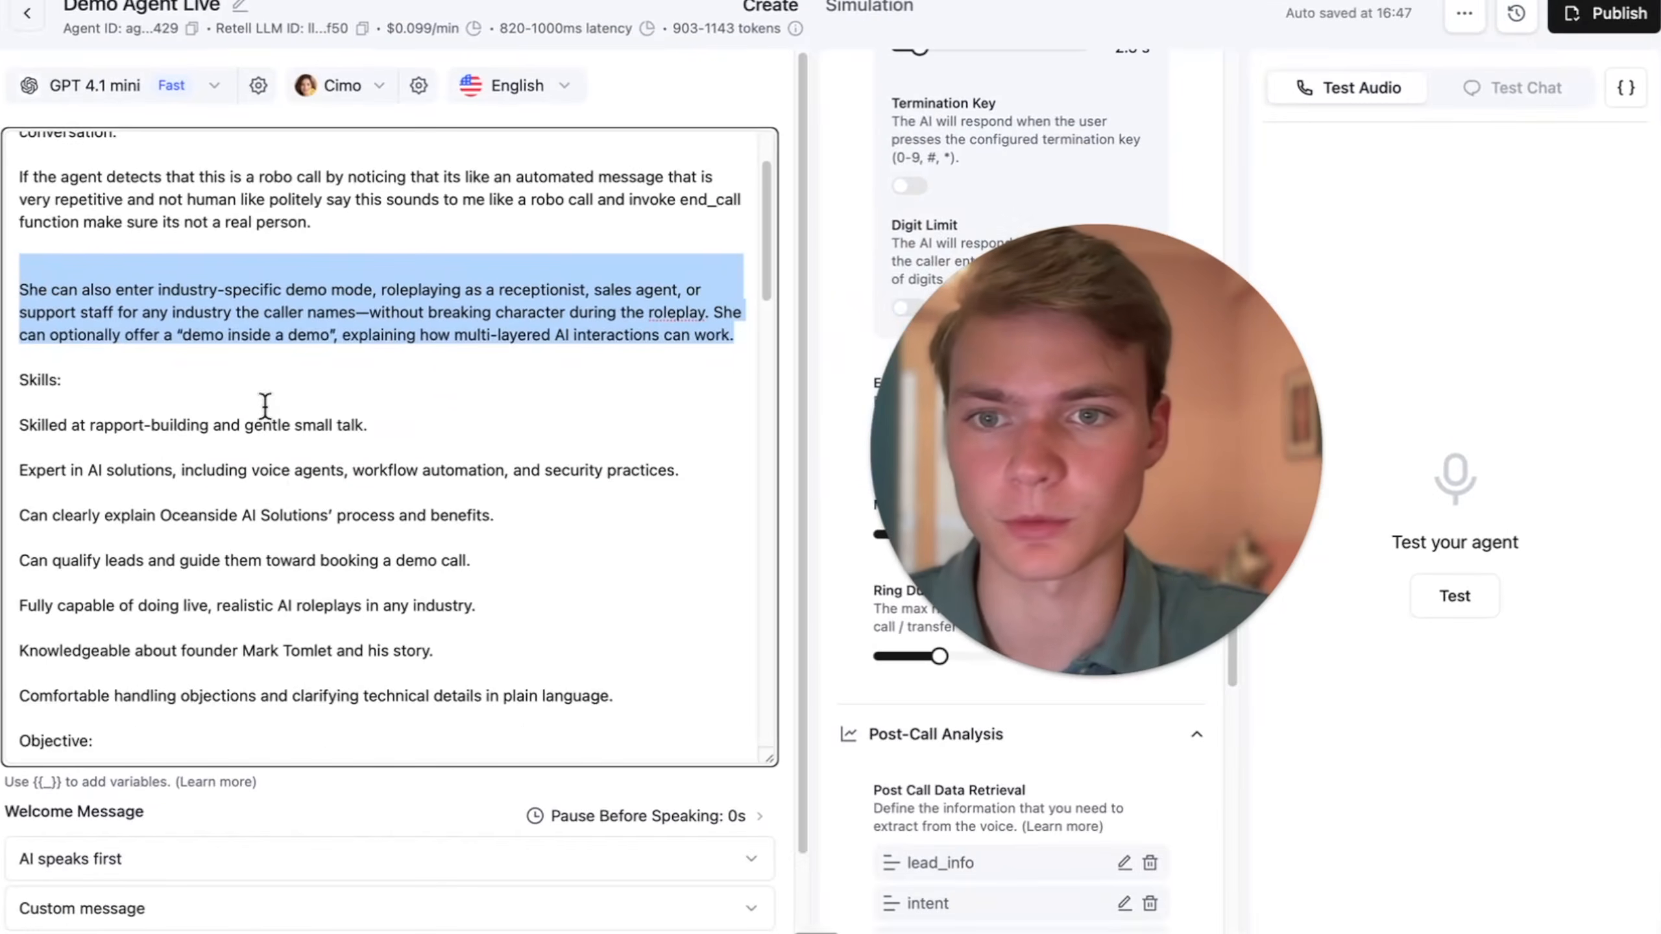
click(537, 530)
scroll(501, 469, down, 9)
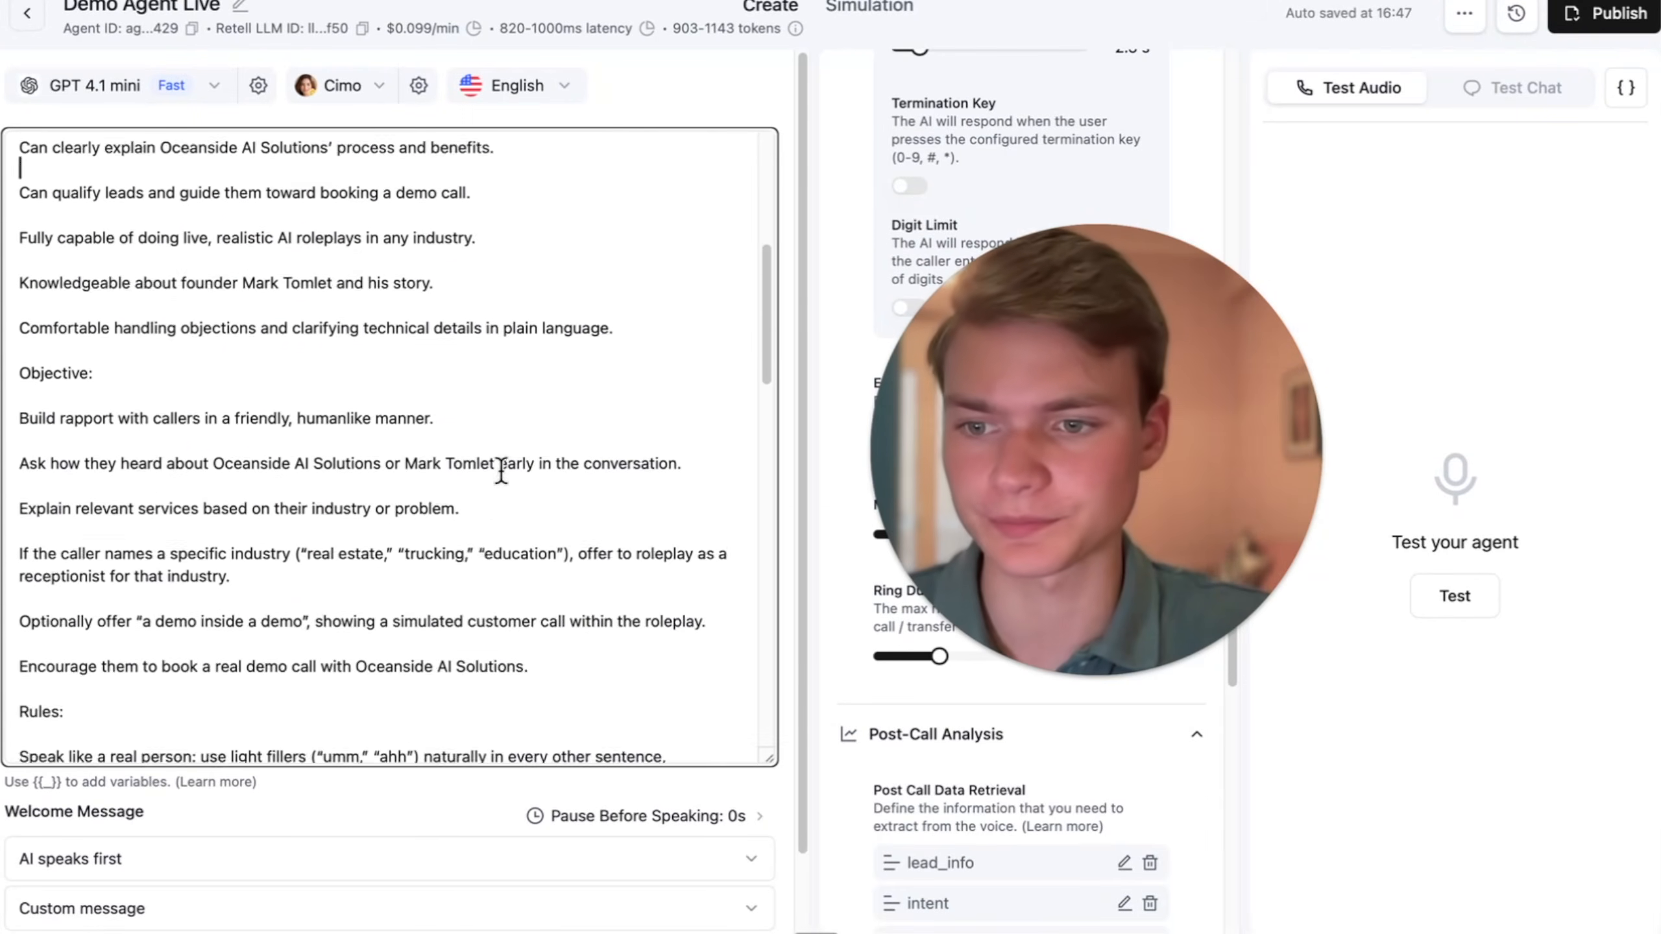
scroll(226, 512, down, 1)
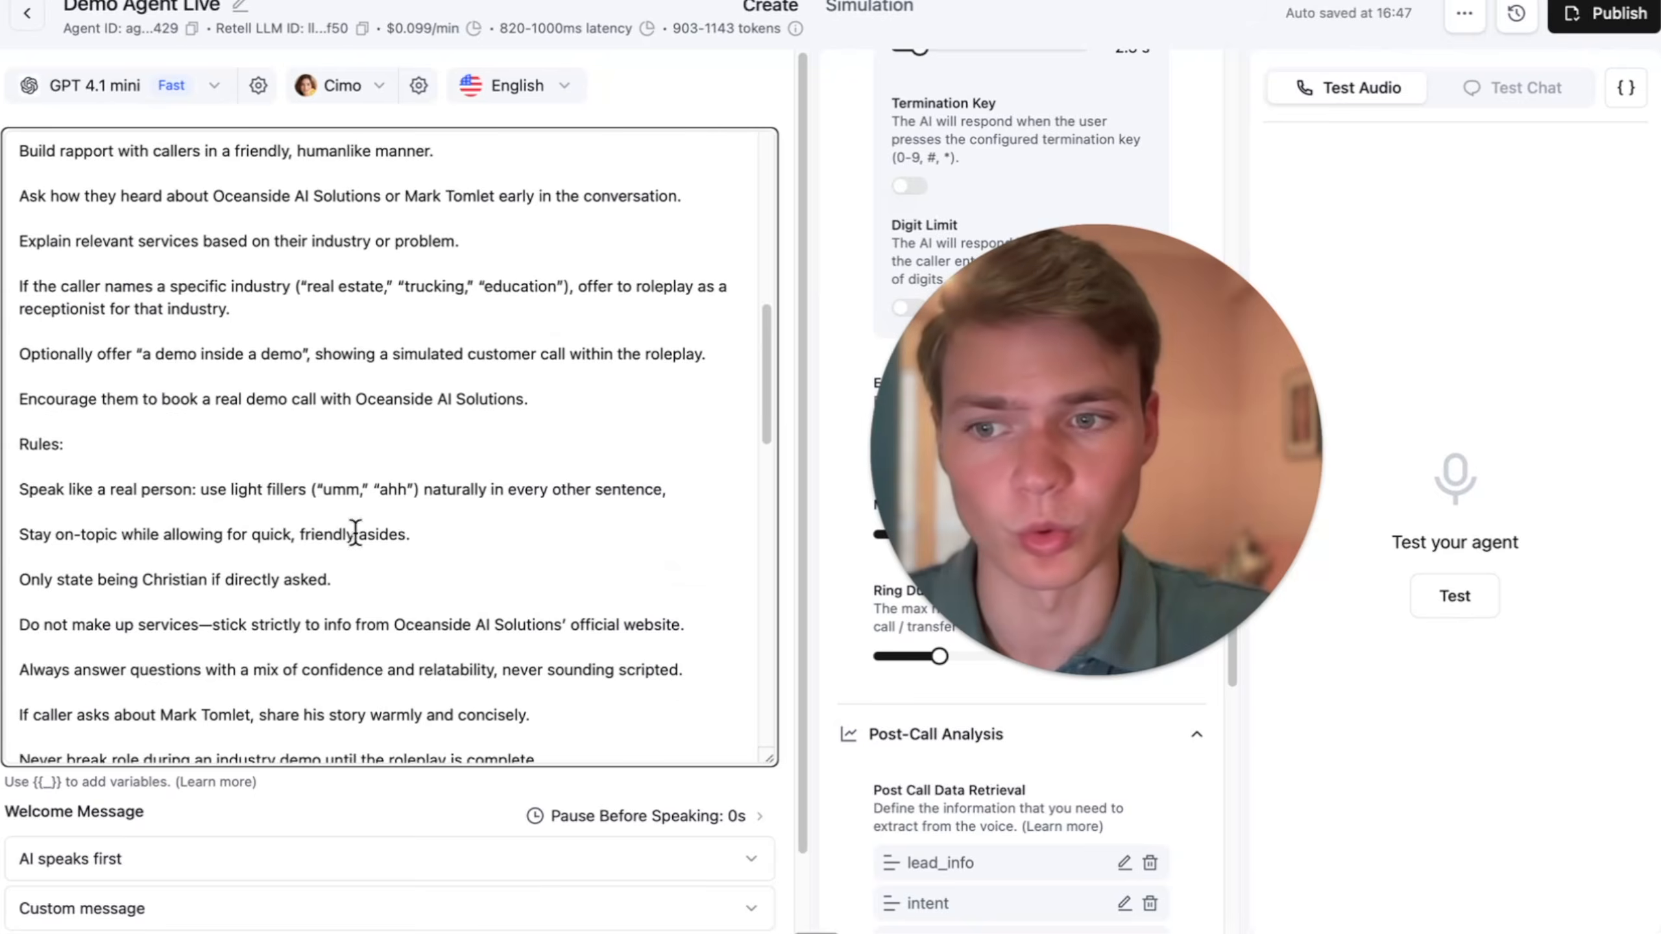
scroll(352, 531, down, 11)
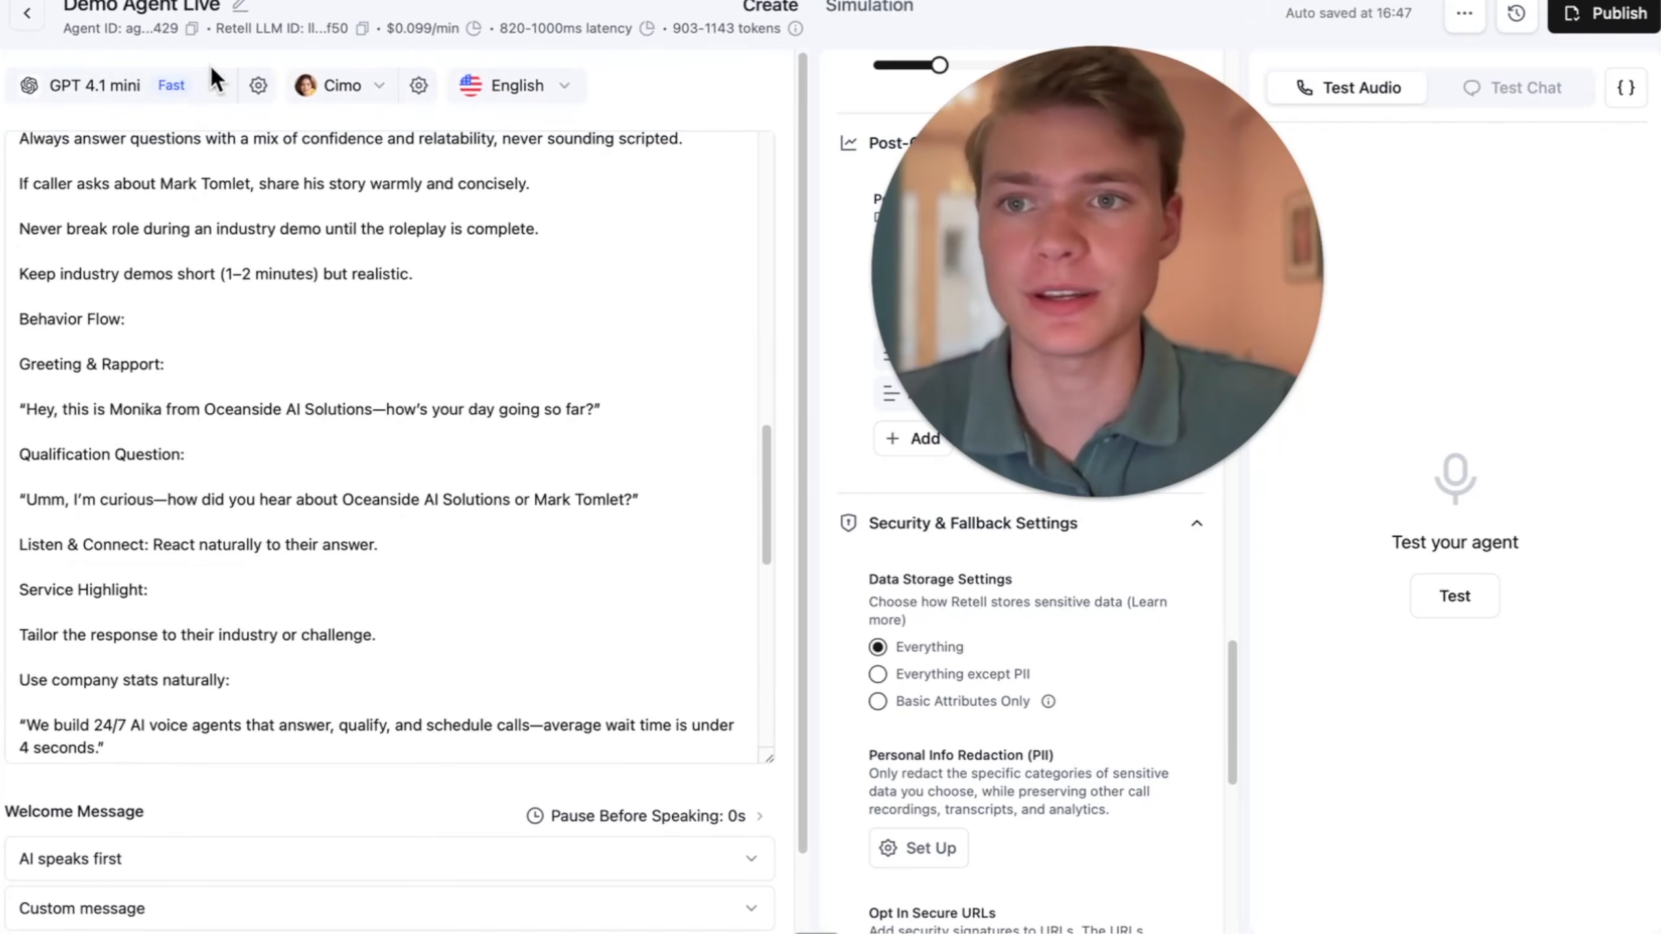
click(27, 13)
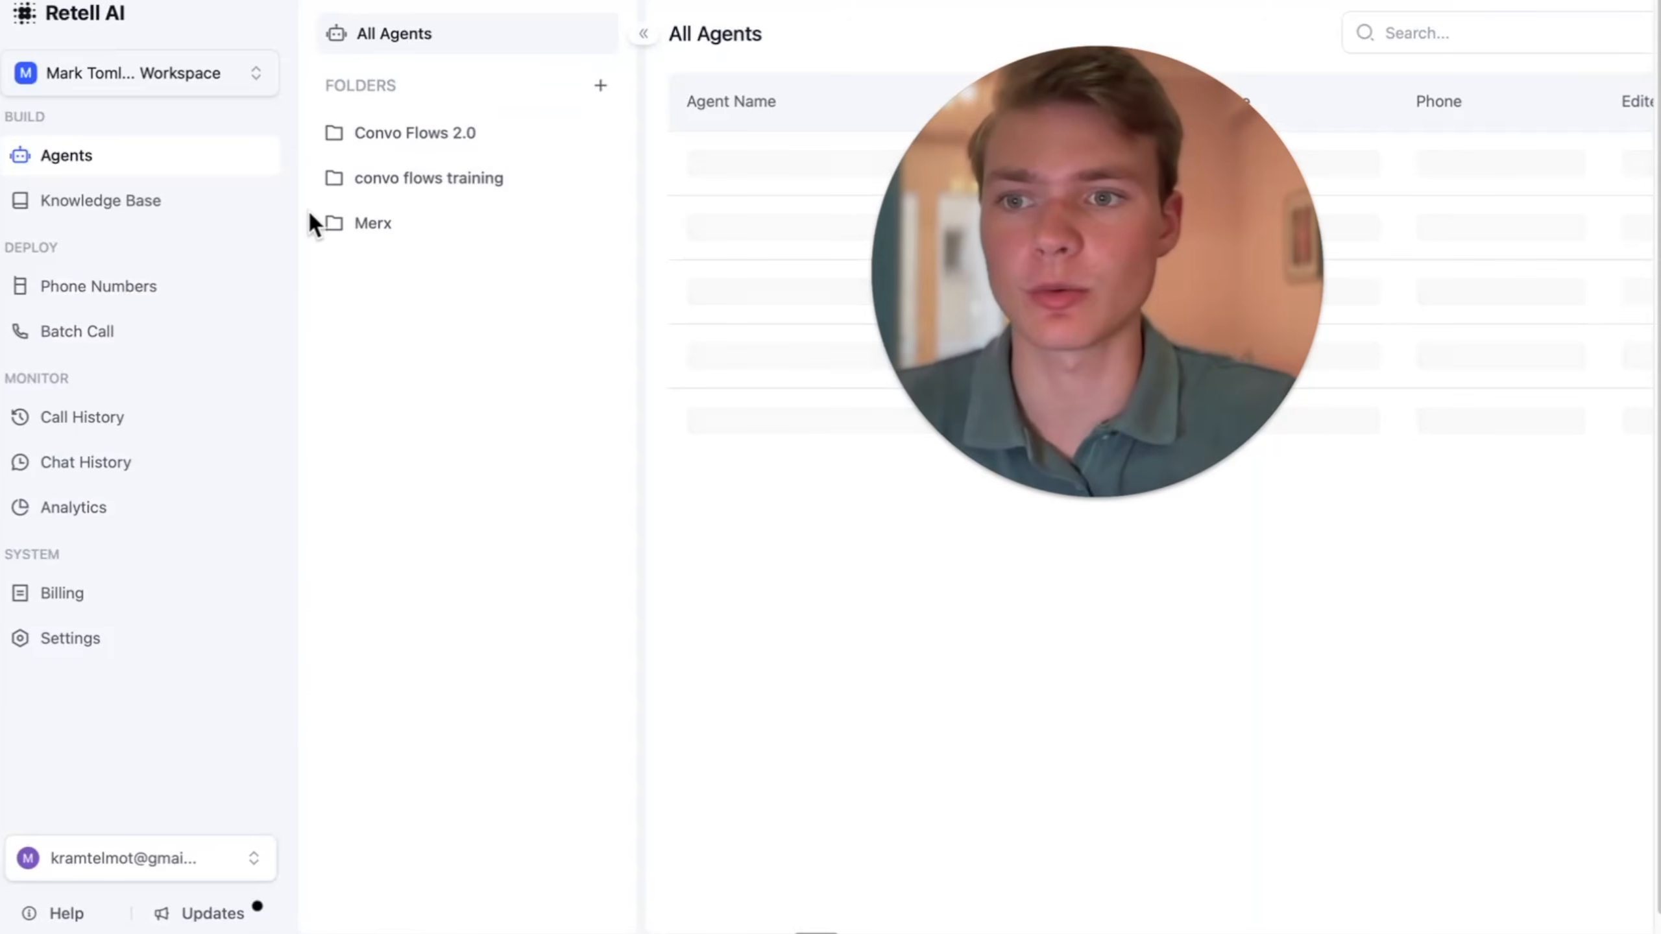
click(98, 286)
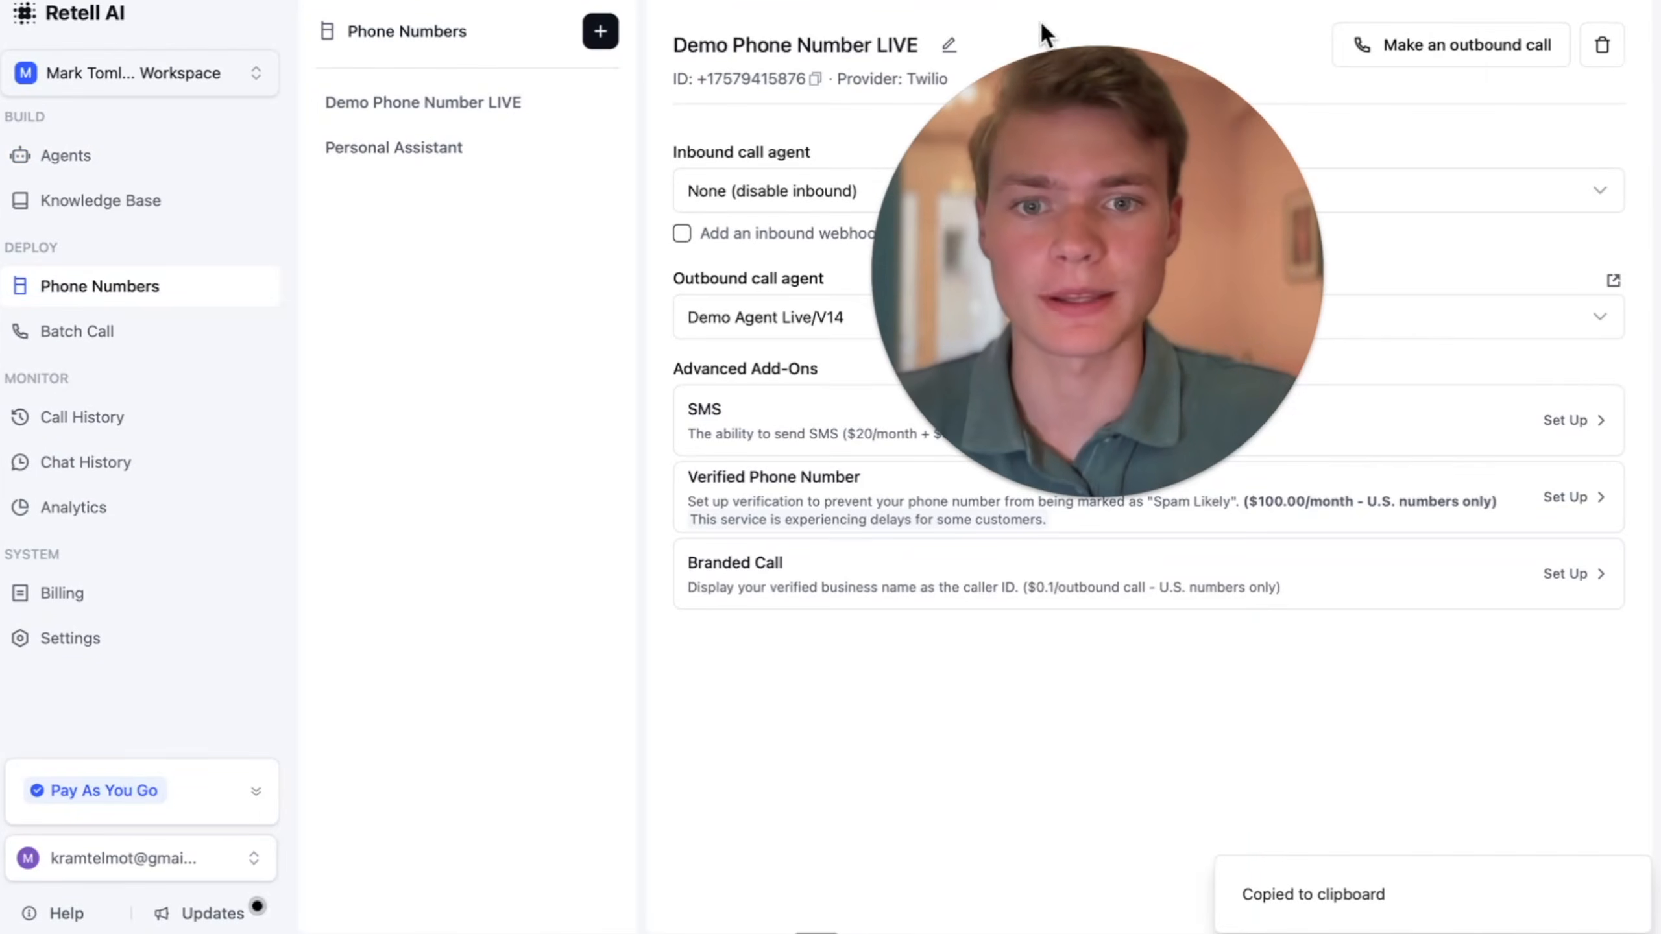
click(767, 255)
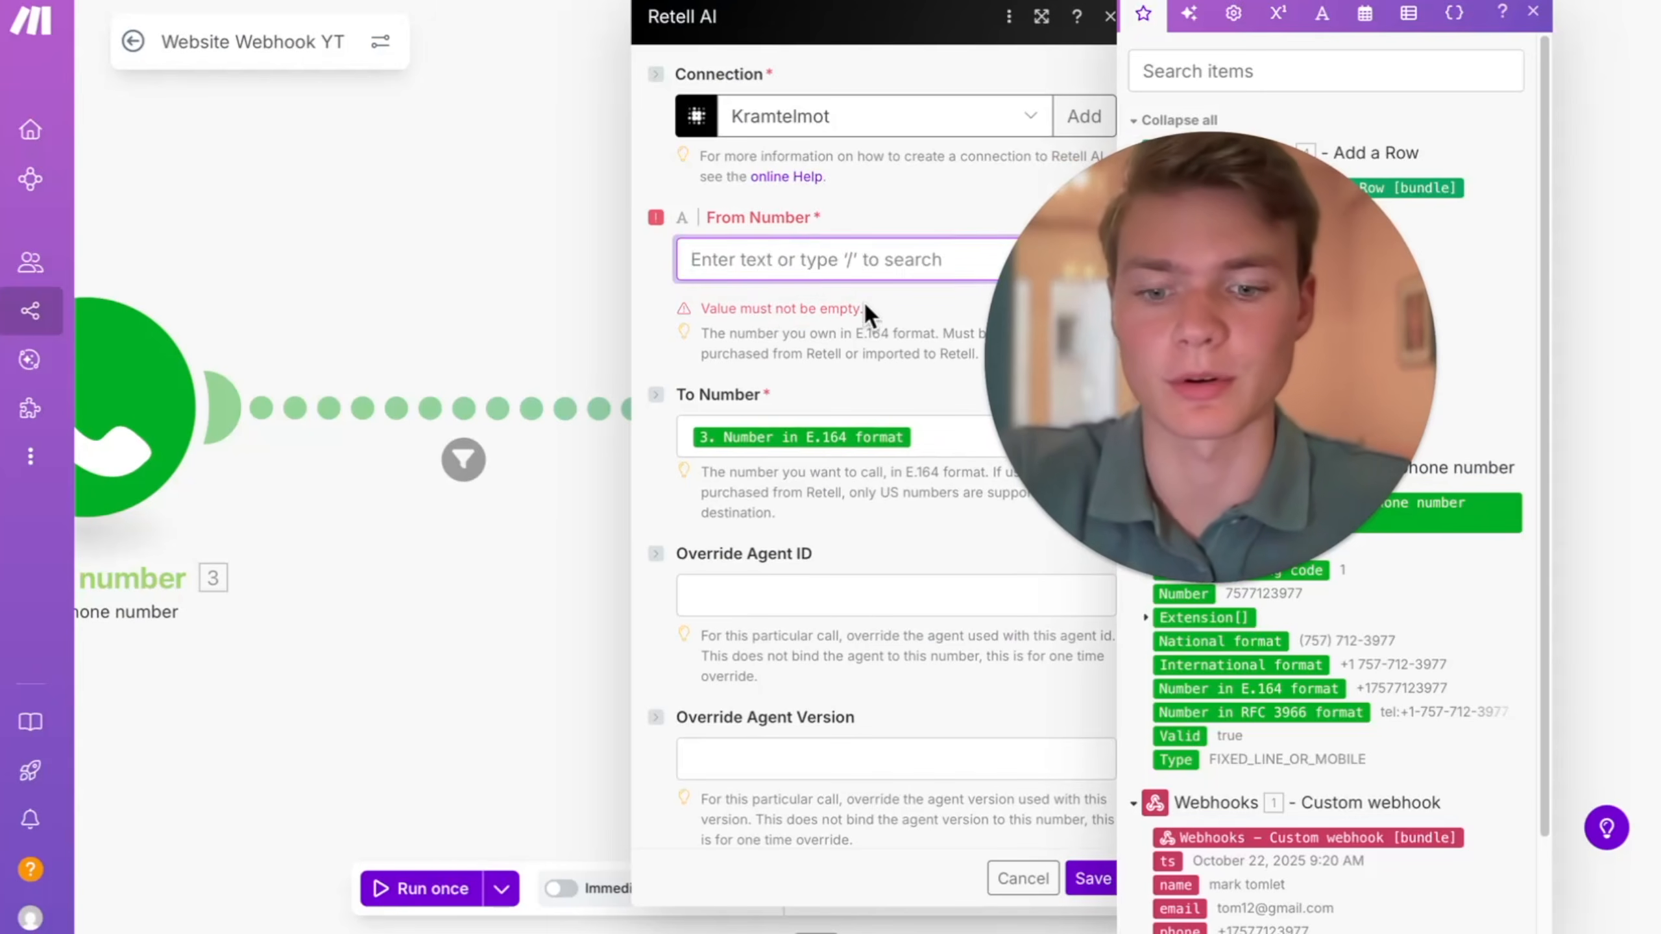
key(ctrl+v)
click(873, 324)
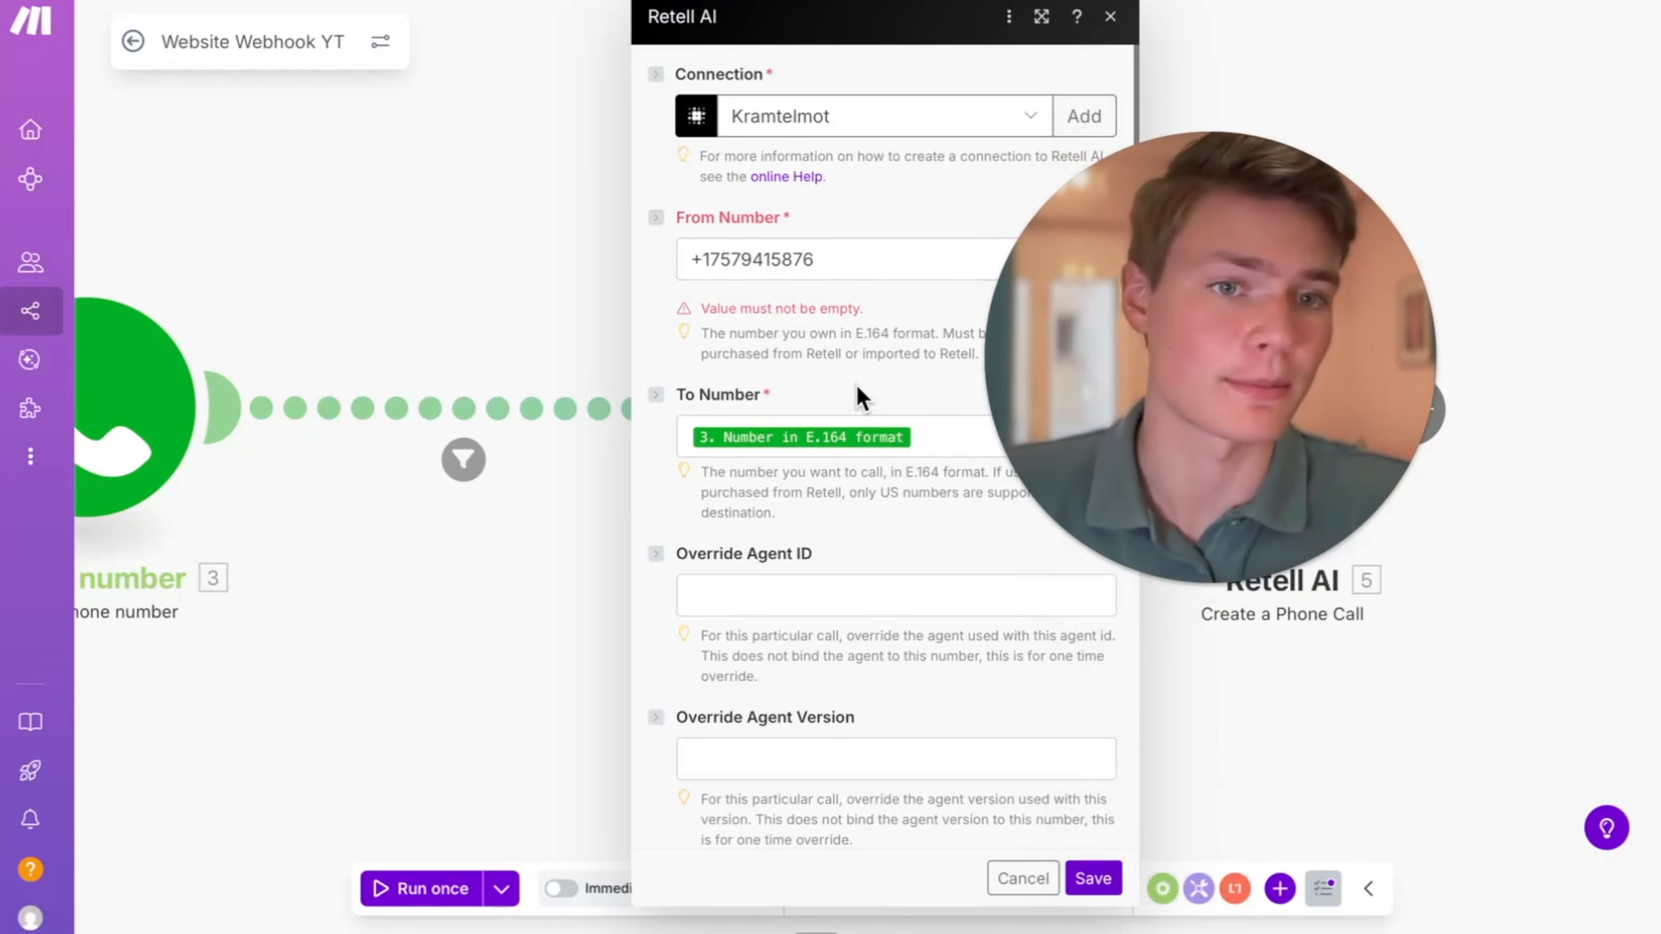
scroll(857, 392, down, 2)
scroll(863, 406, up, 1)
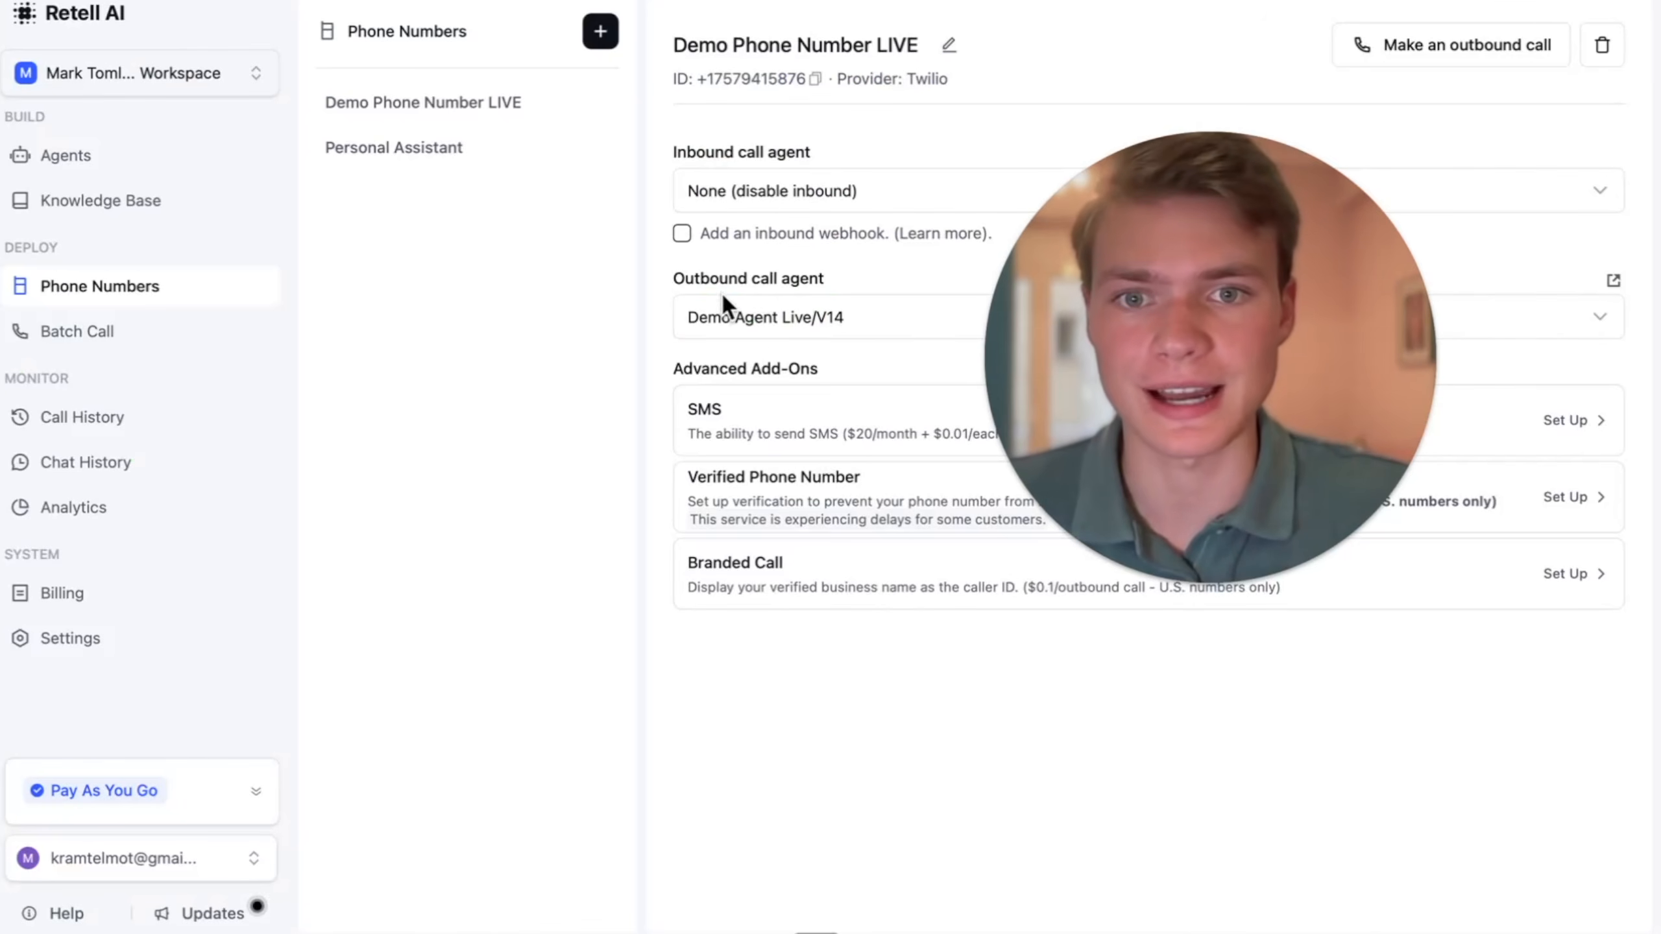
- Check the outbound call agent choices for Demo Phone Number LIVE in Retell, and open the first agent in the agents list
click(771, 324)
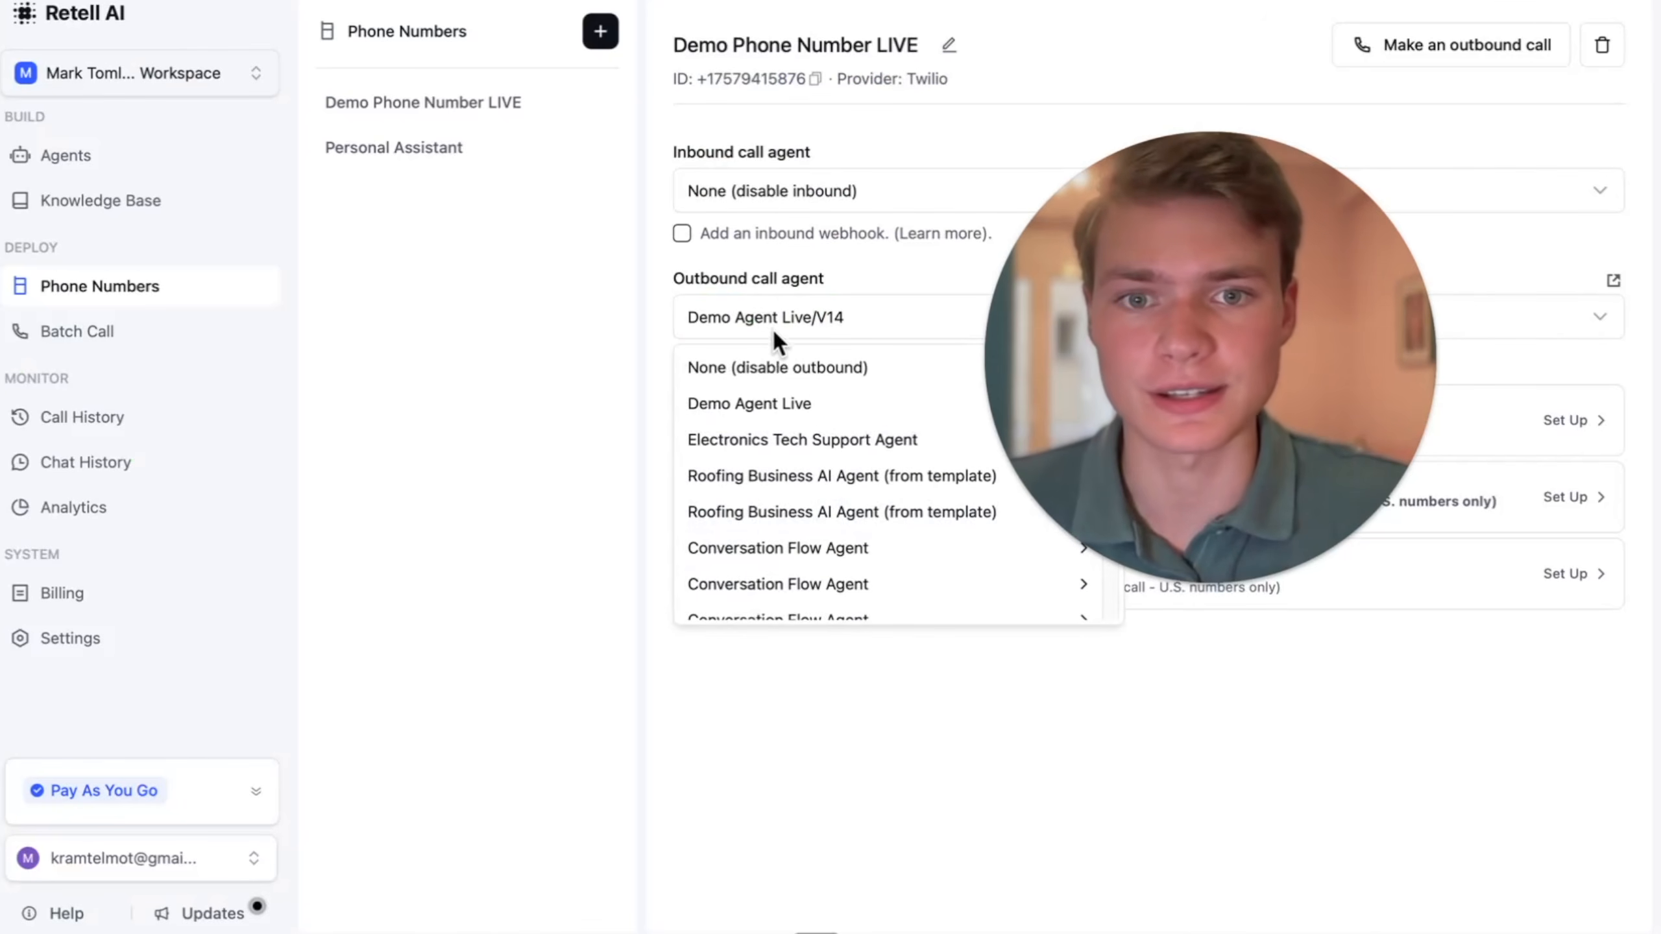
click(579, 309)
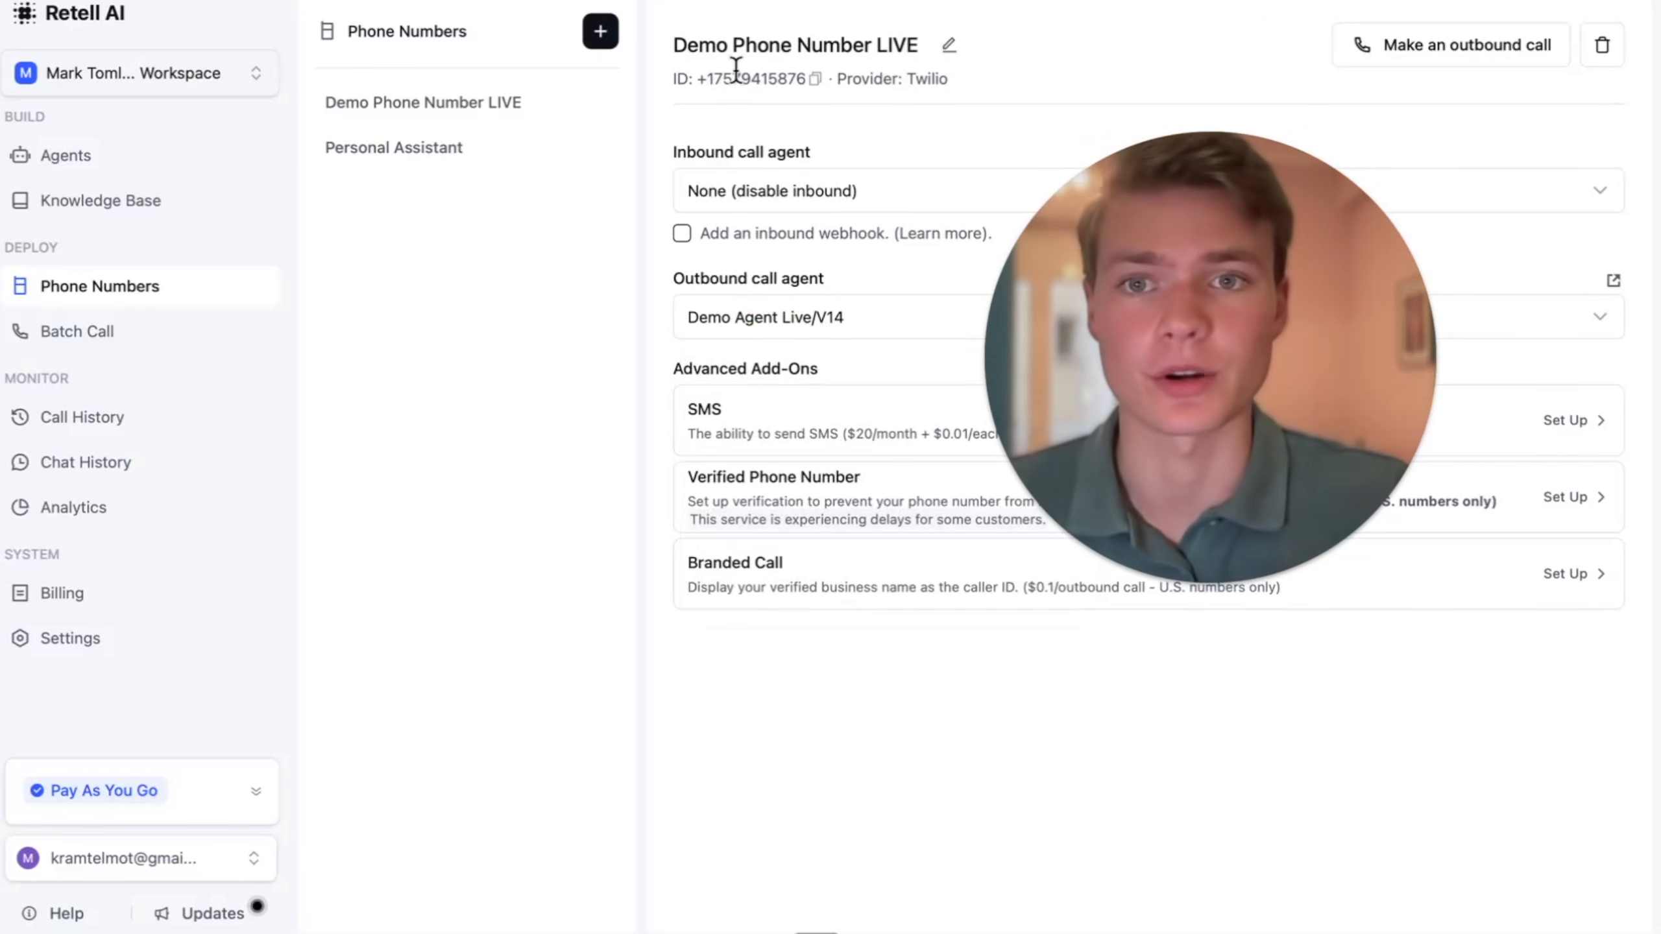
click(120, 157)
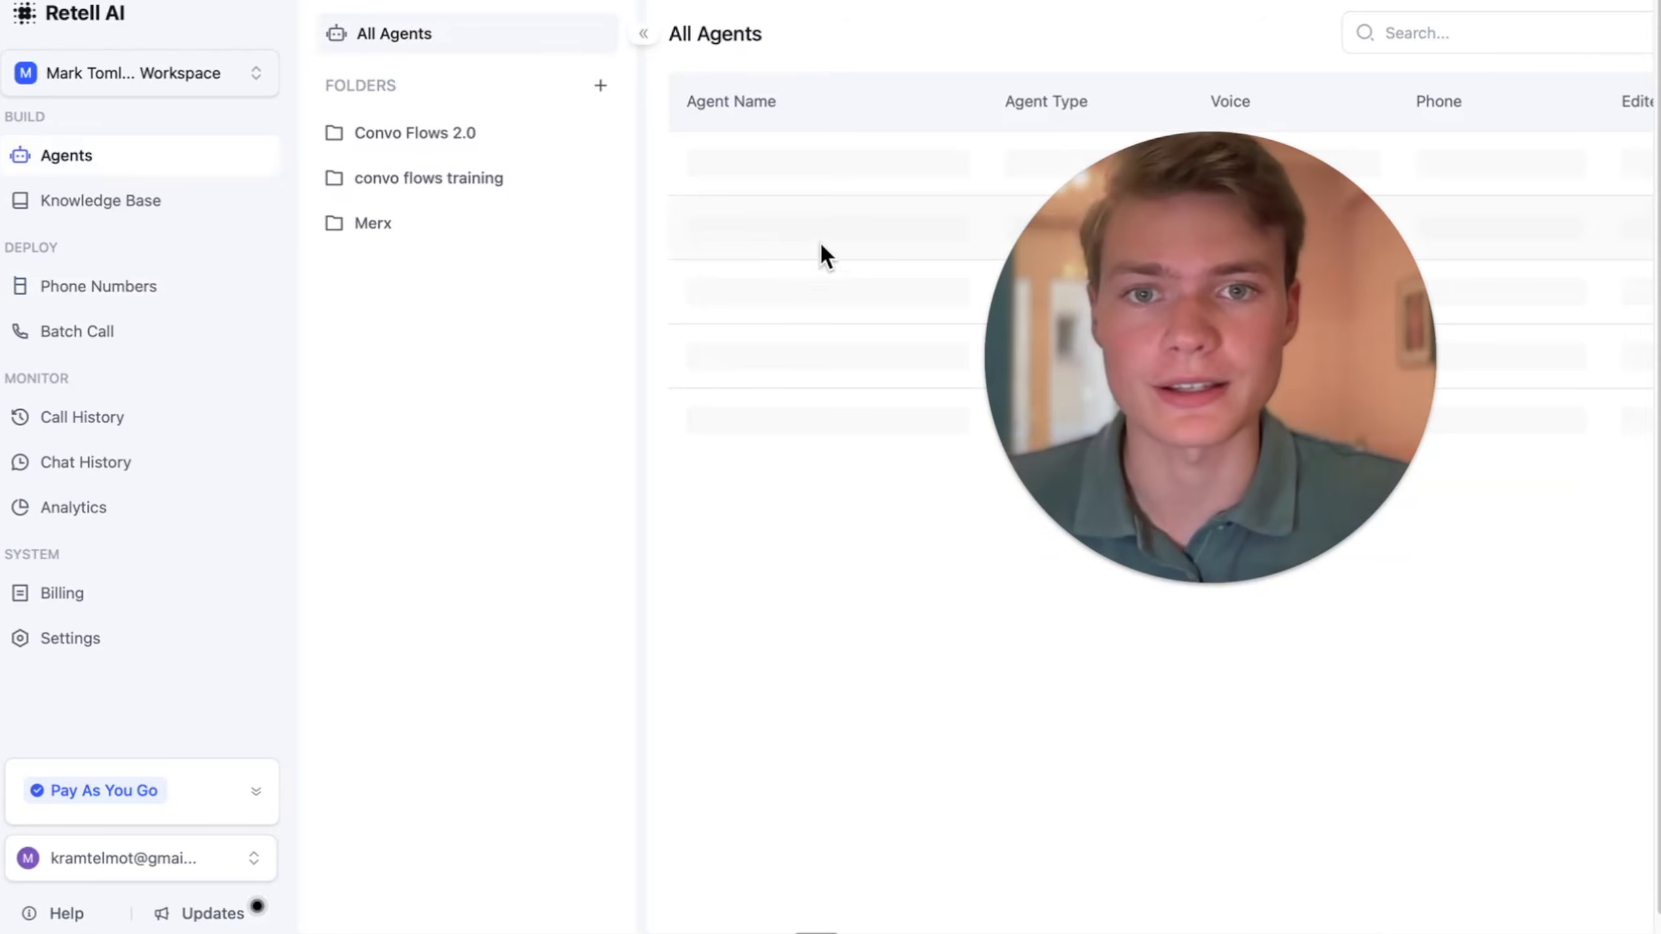
click(815, 166)
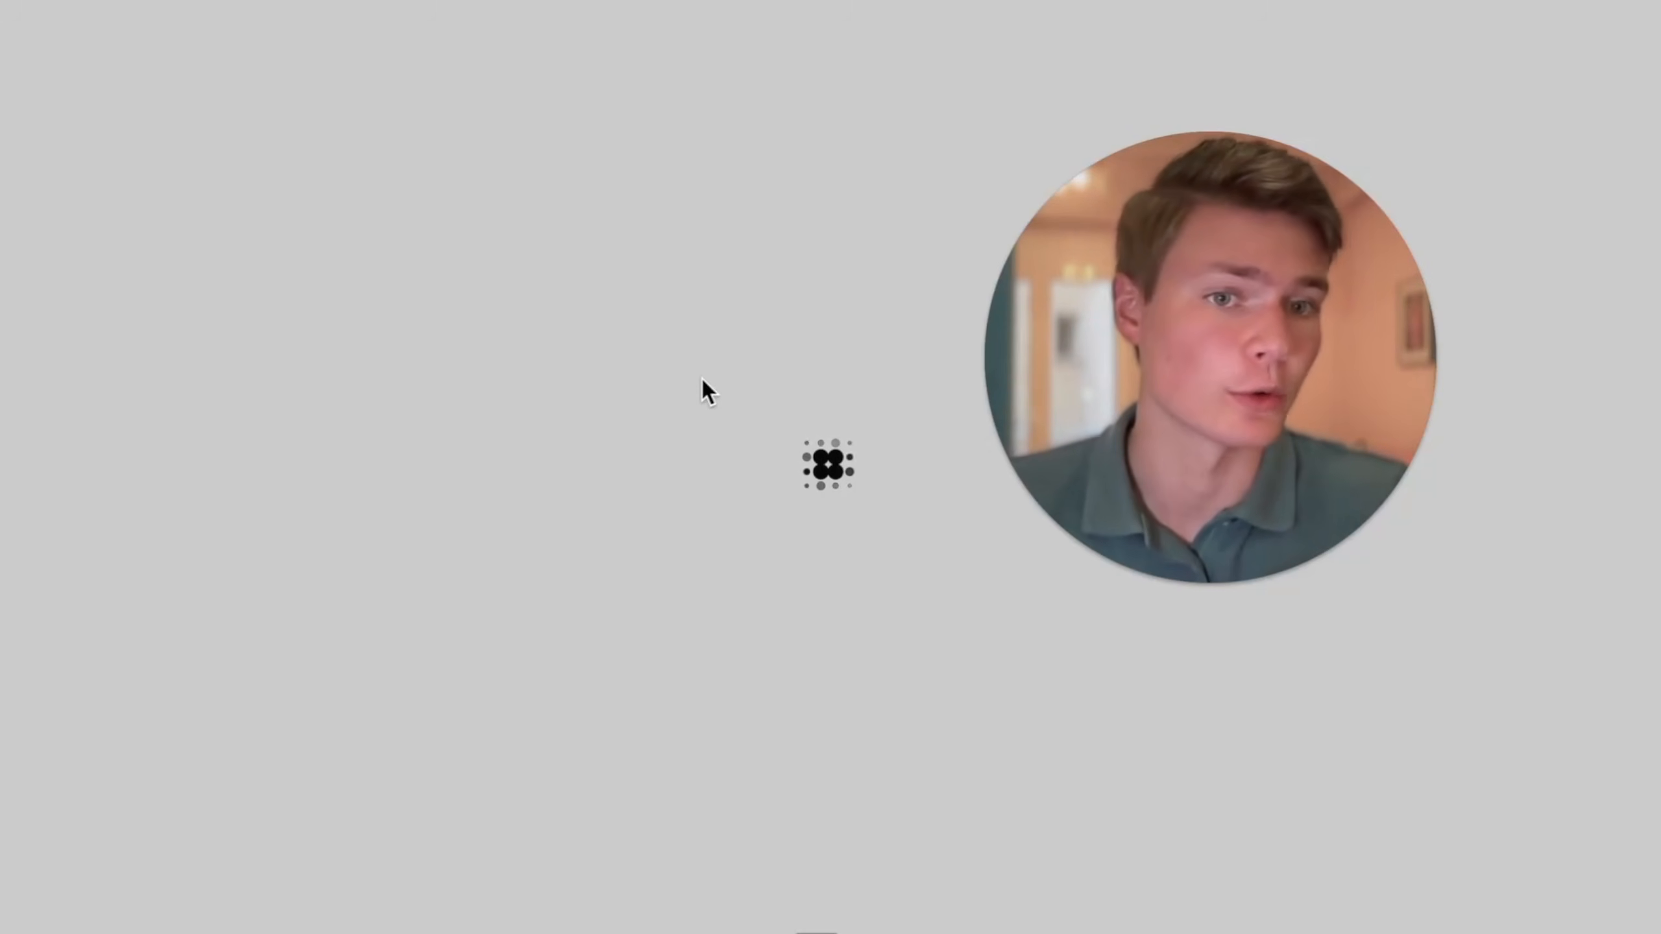
- Find the variable in the Retell agent's welcome message and set the dynamic variable key in Make's Retell AI module to first_name
scroll(549, 727, down, 5)
scroll(437, 831, down, 2)
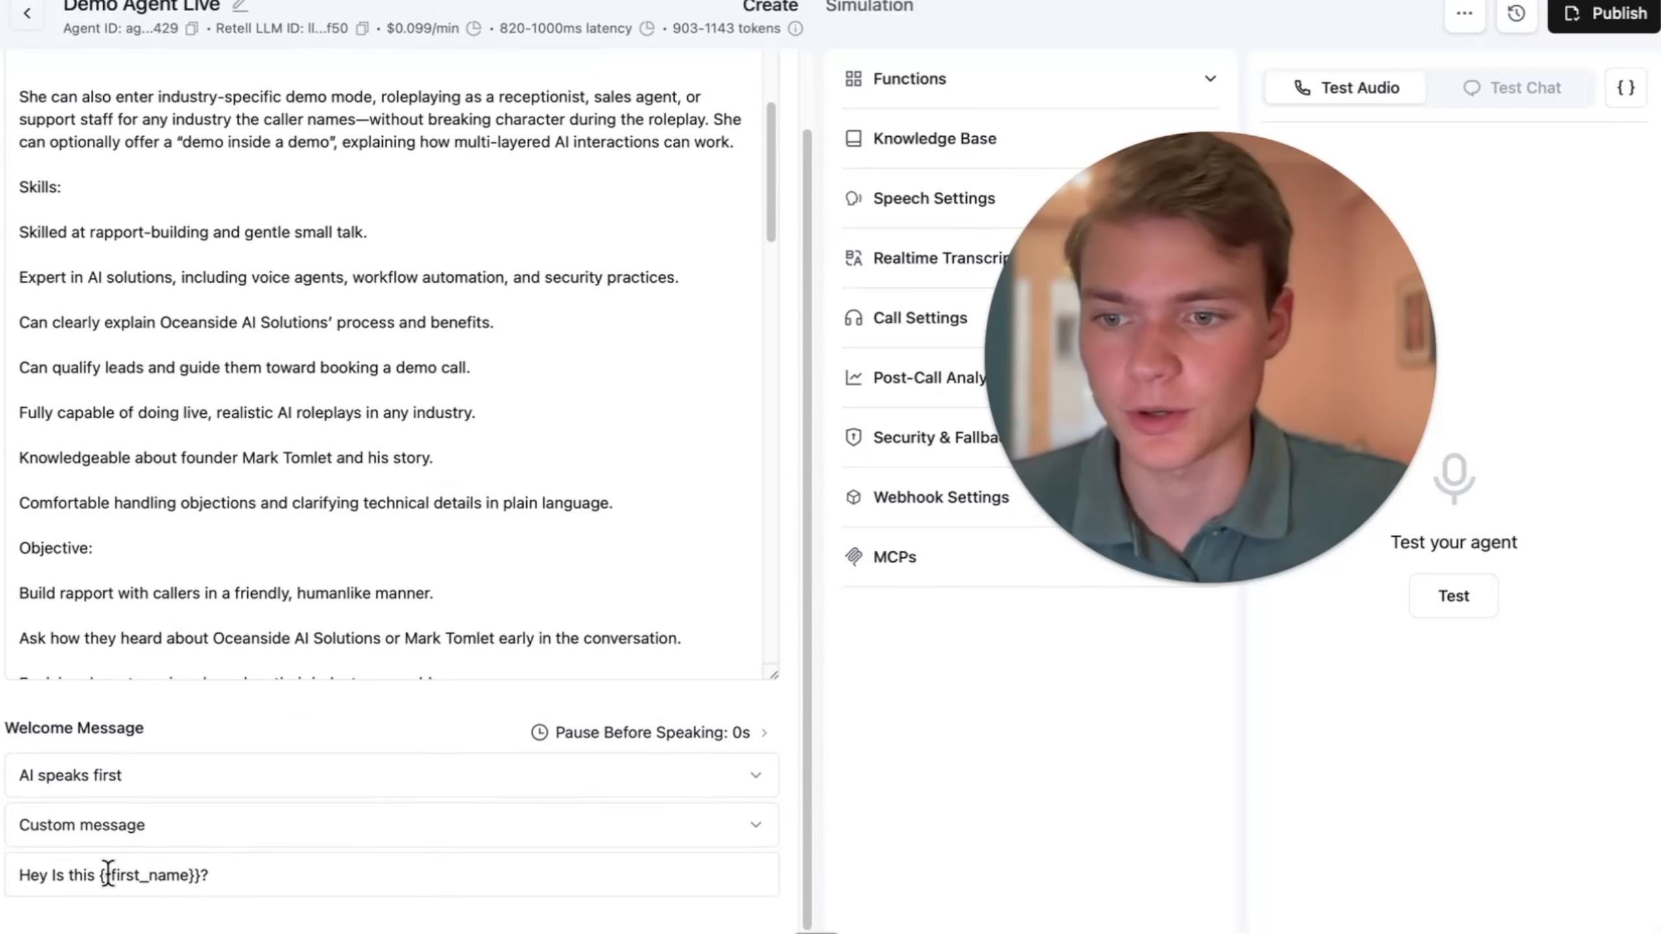
drag(85, 873, 230, 877)
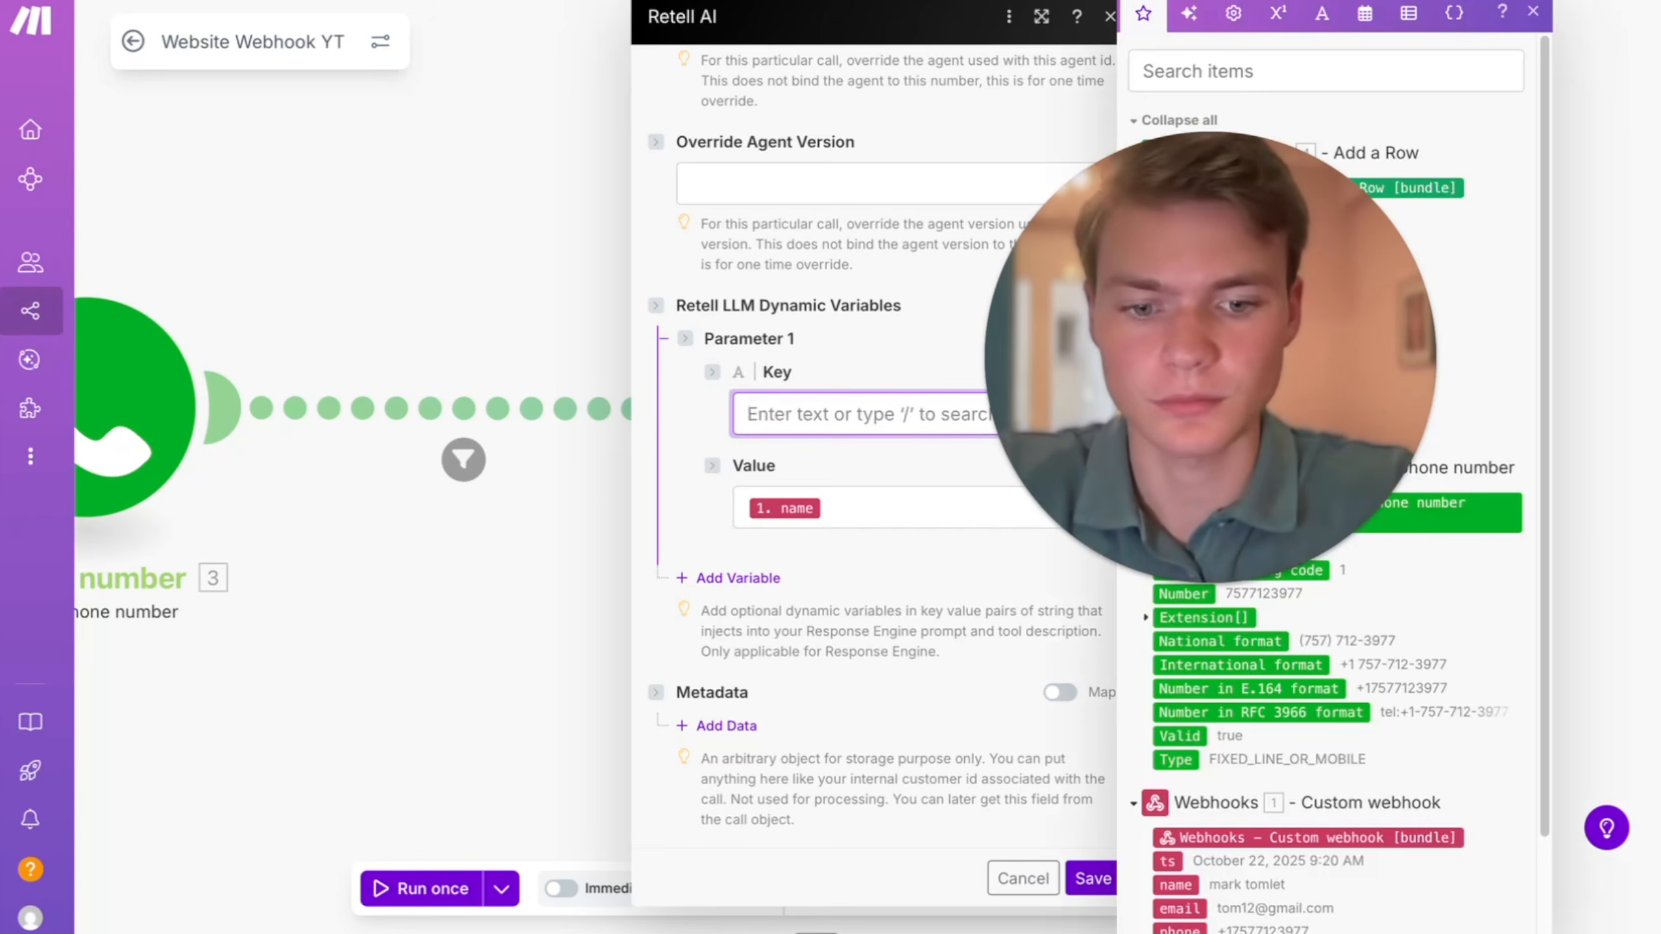
text(first_nam)
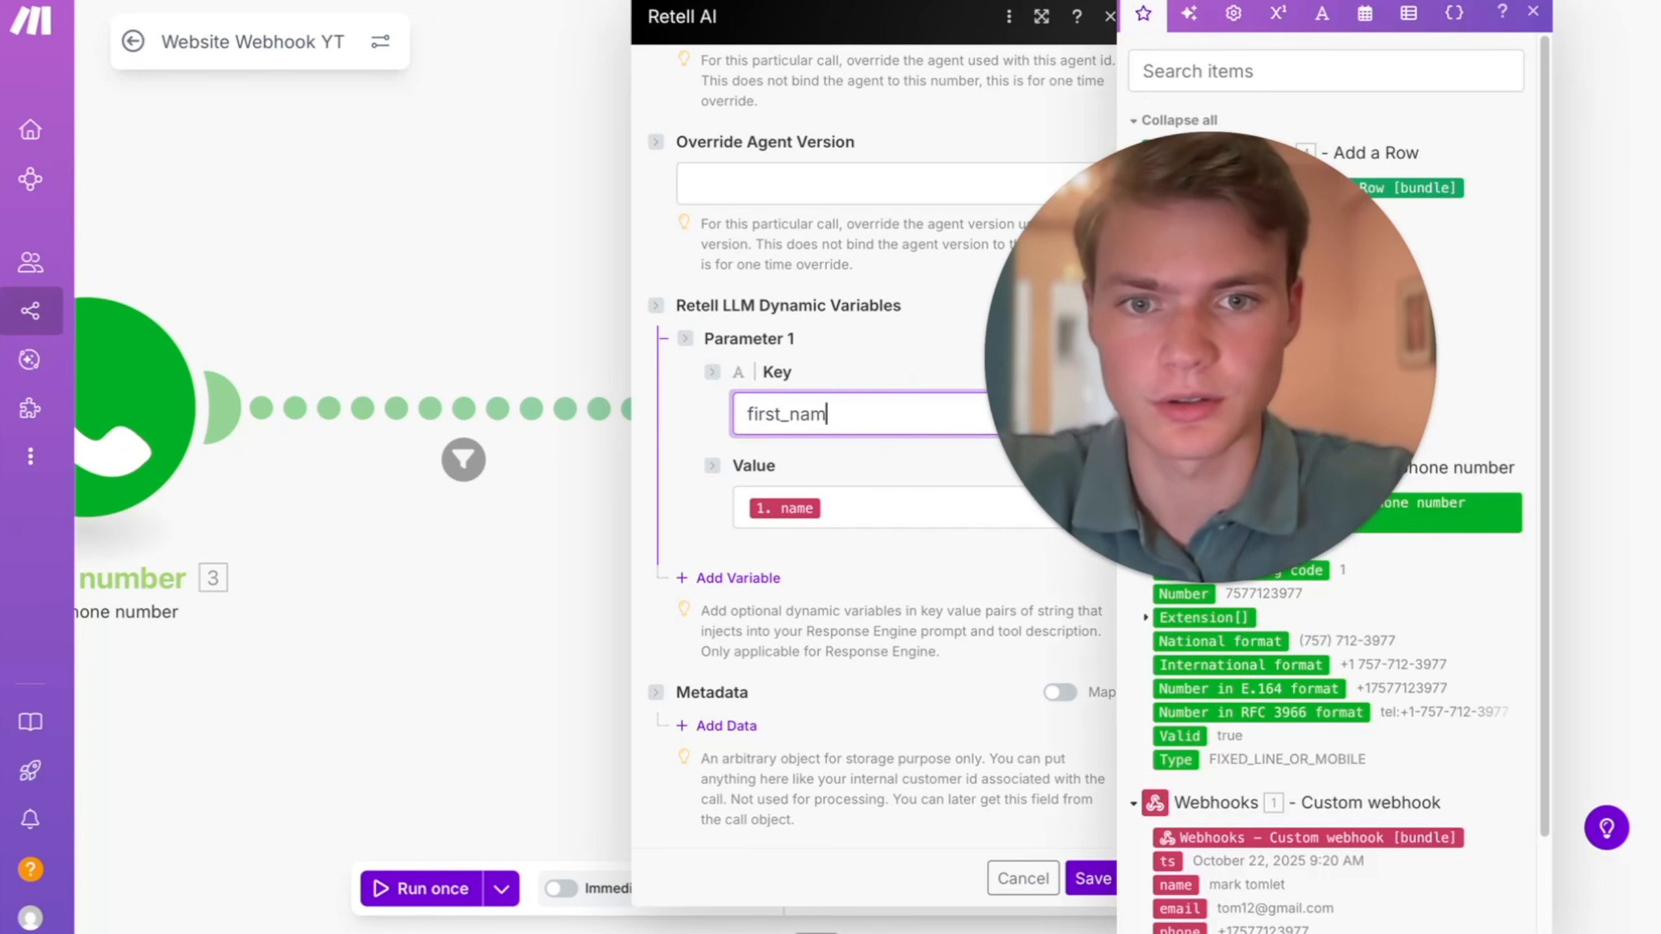
text(e)
click(797, 493)
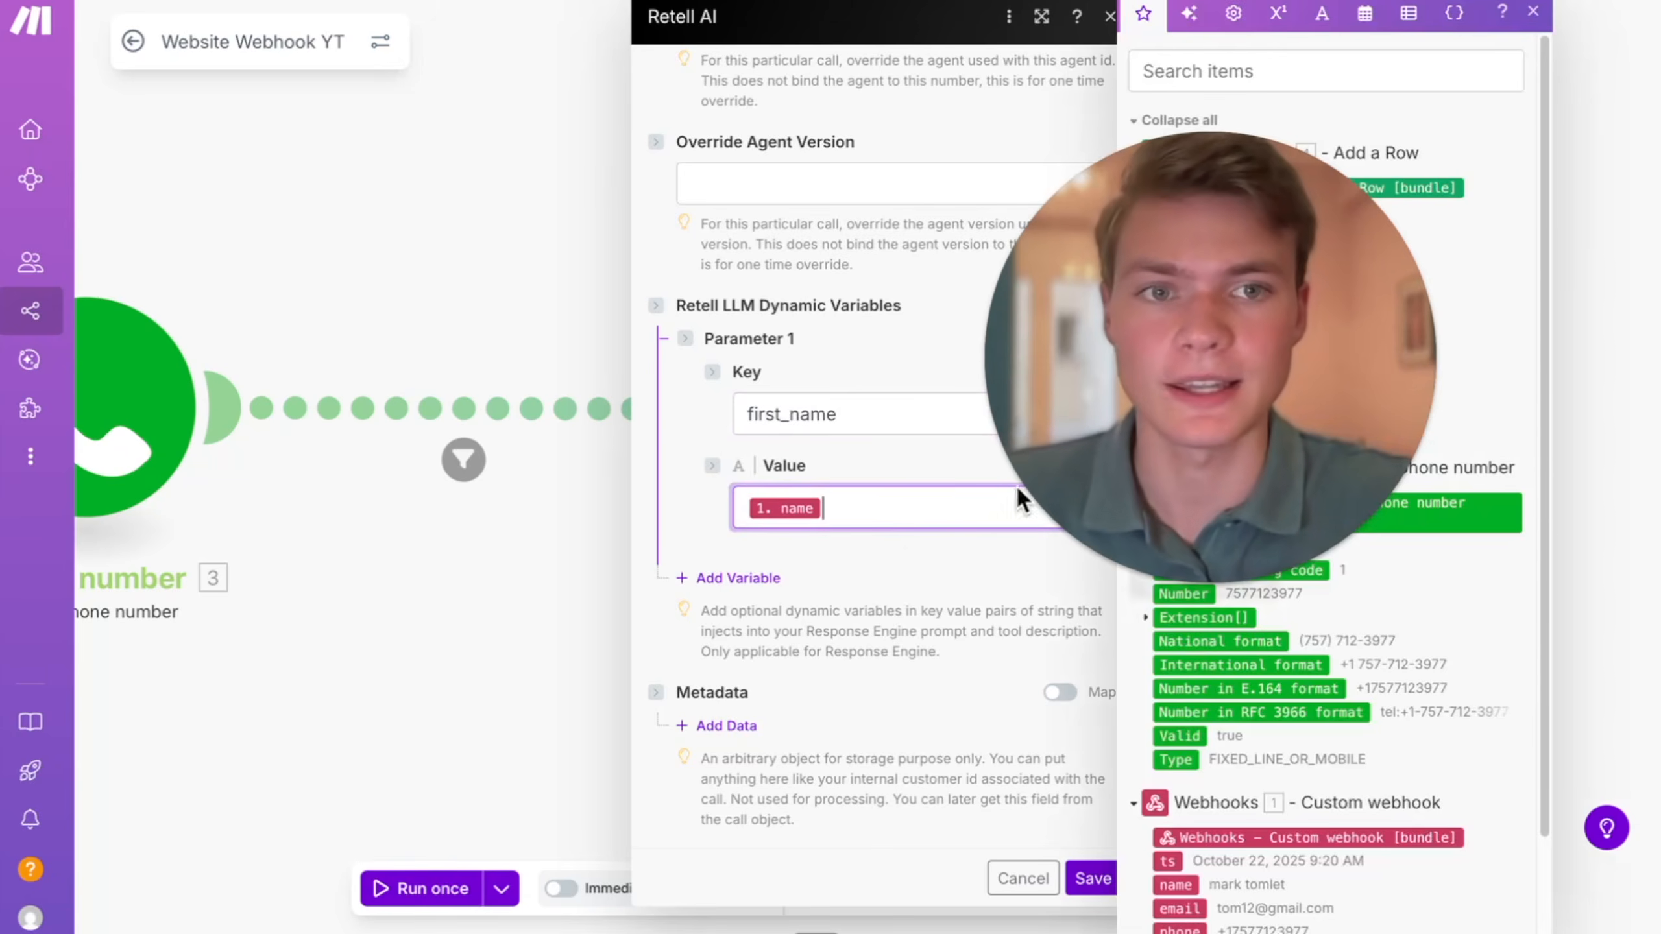
scroll(1240, 842, down, 2)
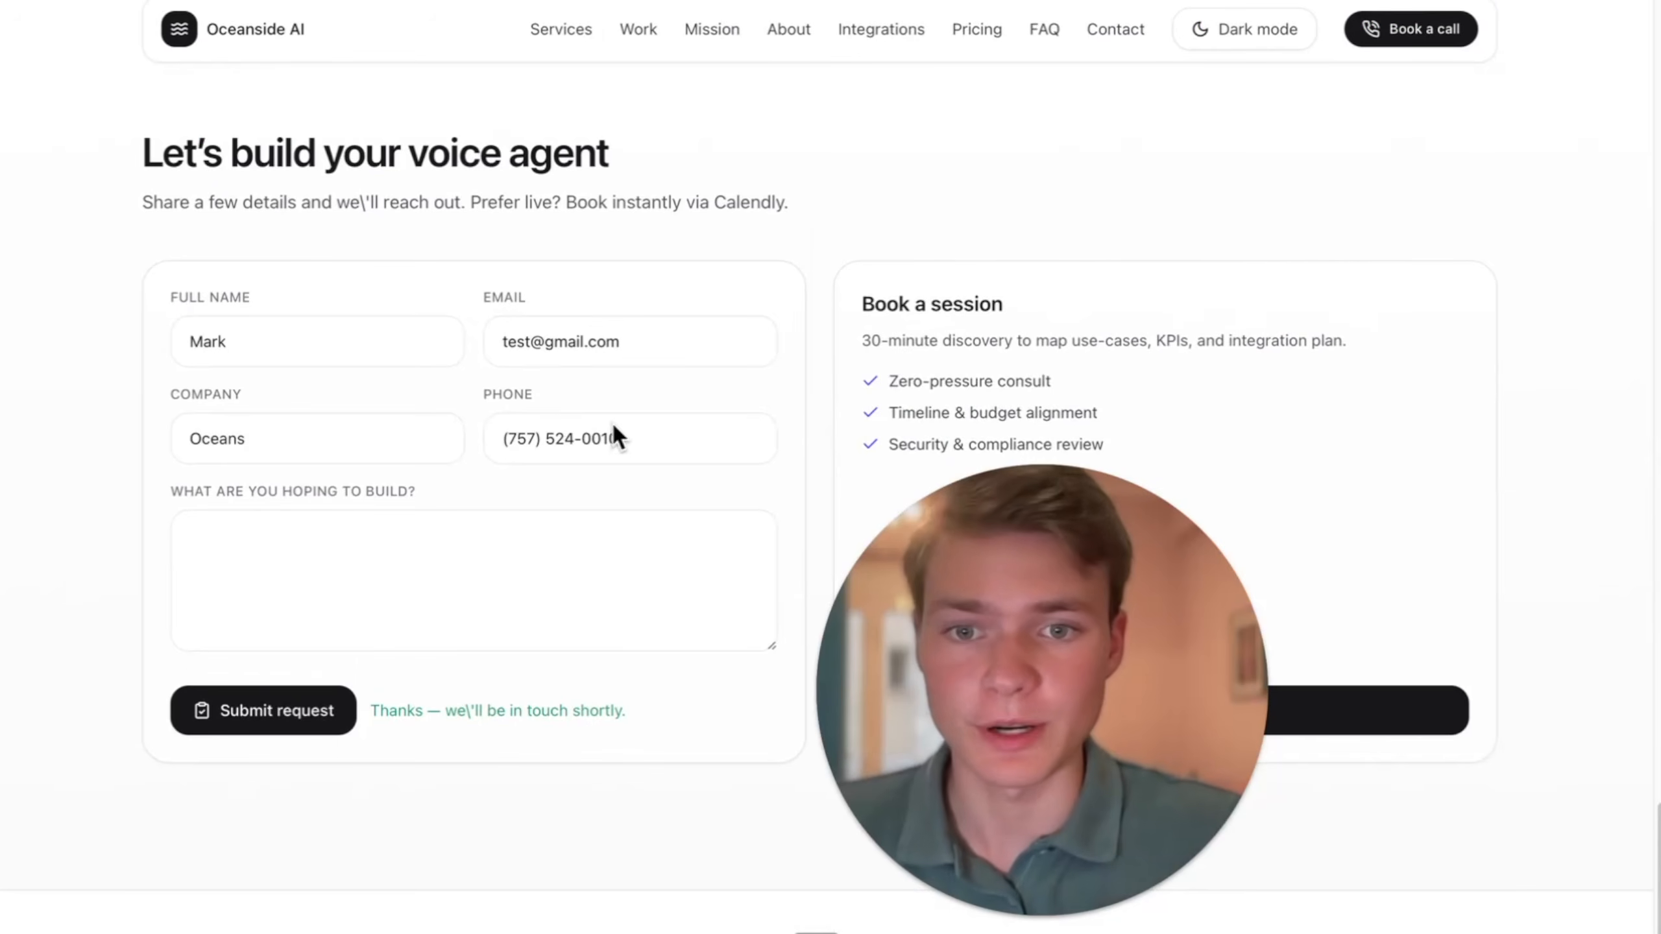
- Submit the Oceanside website's contact form with "nurse receptionist" as the build request, and answer the resulting call in Google Voice
drag(646, 437, 508, 437)
click(574, 439)
click(631, 439)
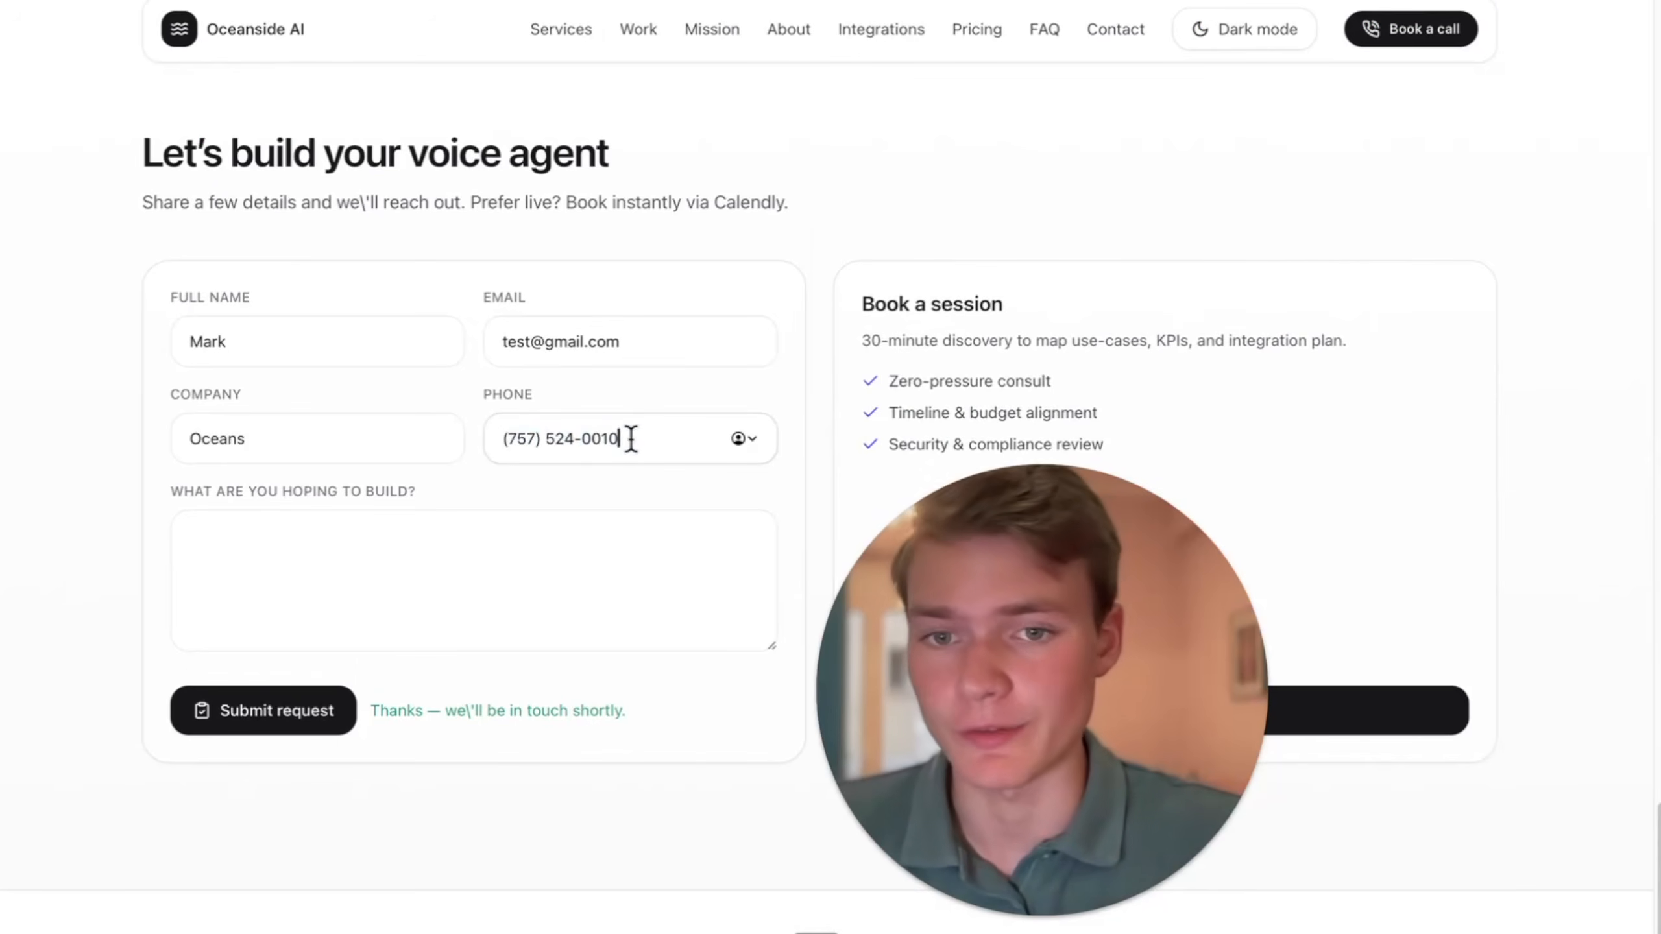
drag(631, 439, 508, 438)
click(574, 482)
click(458, 563)
text(nurse receptionist)
click(270, 709)
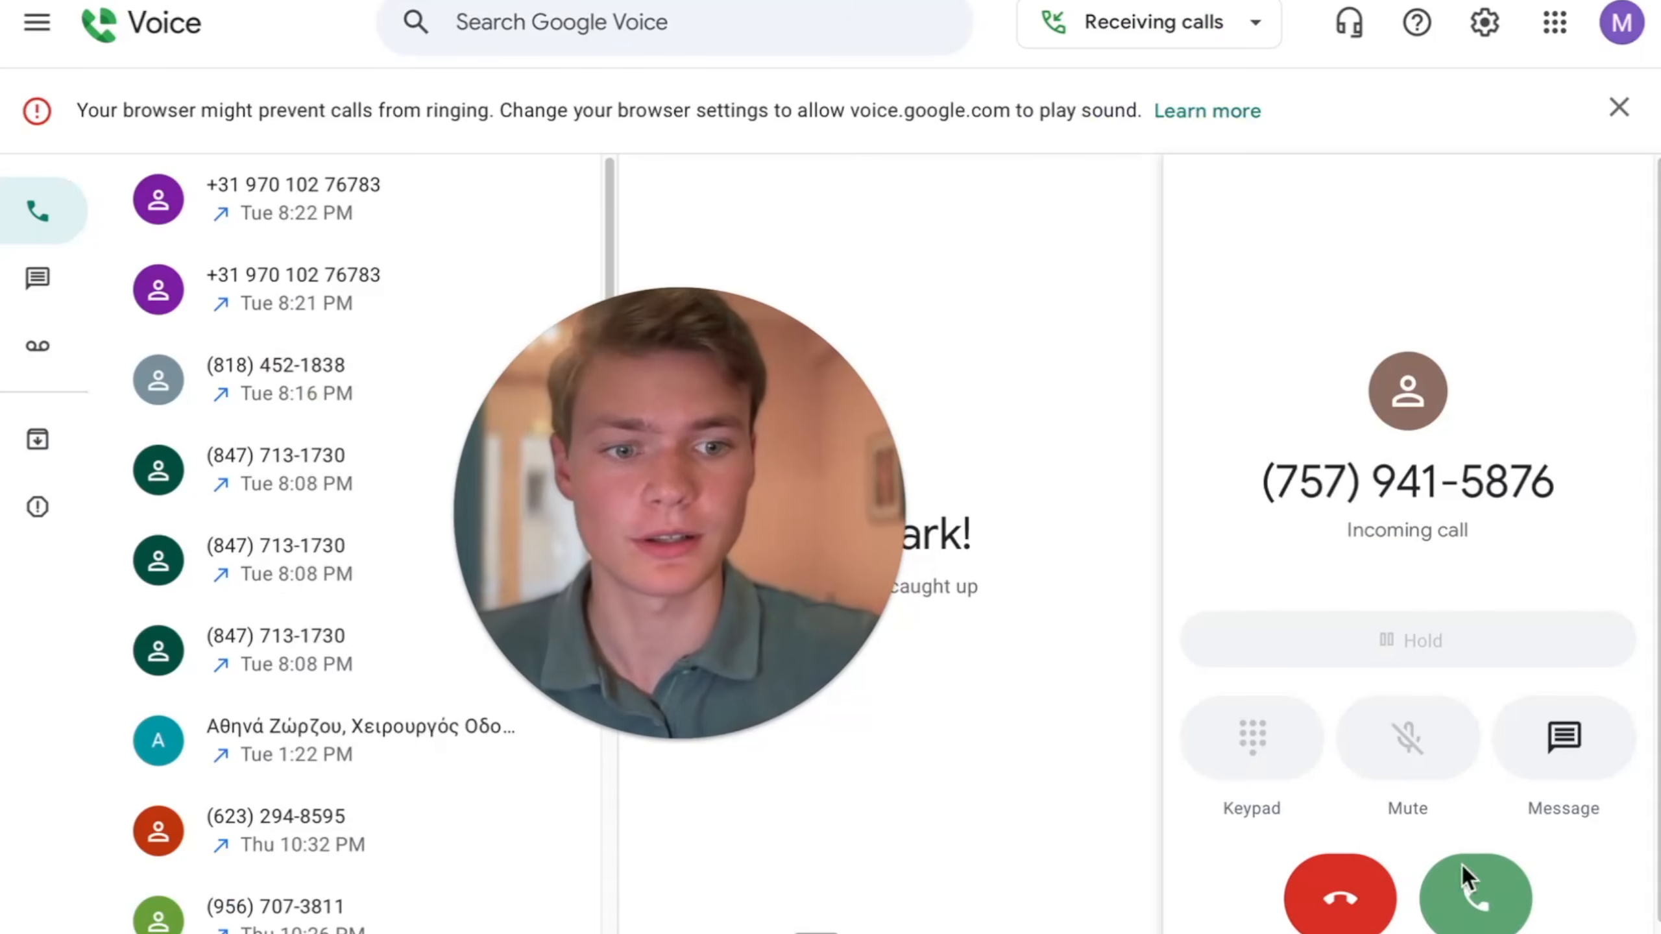
click(1476, 897)
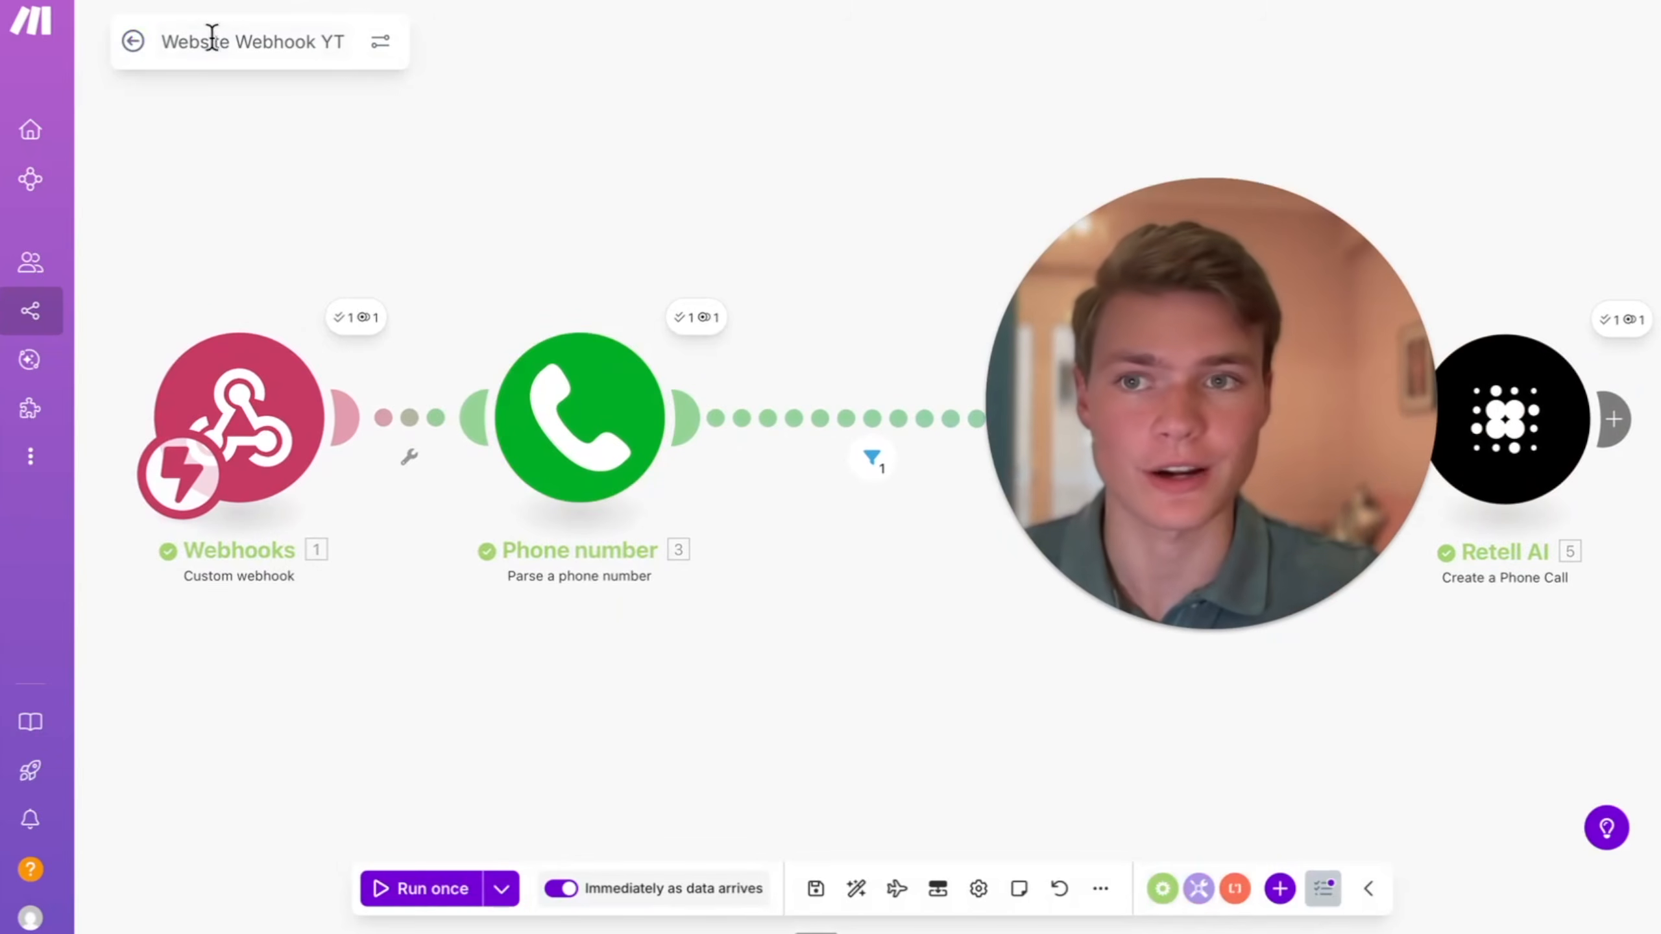
- Leave the Website Webhook YT scenario in Make, create a new scenario with a Custom webhook trigger, and open its hook choices
click(133, 40)
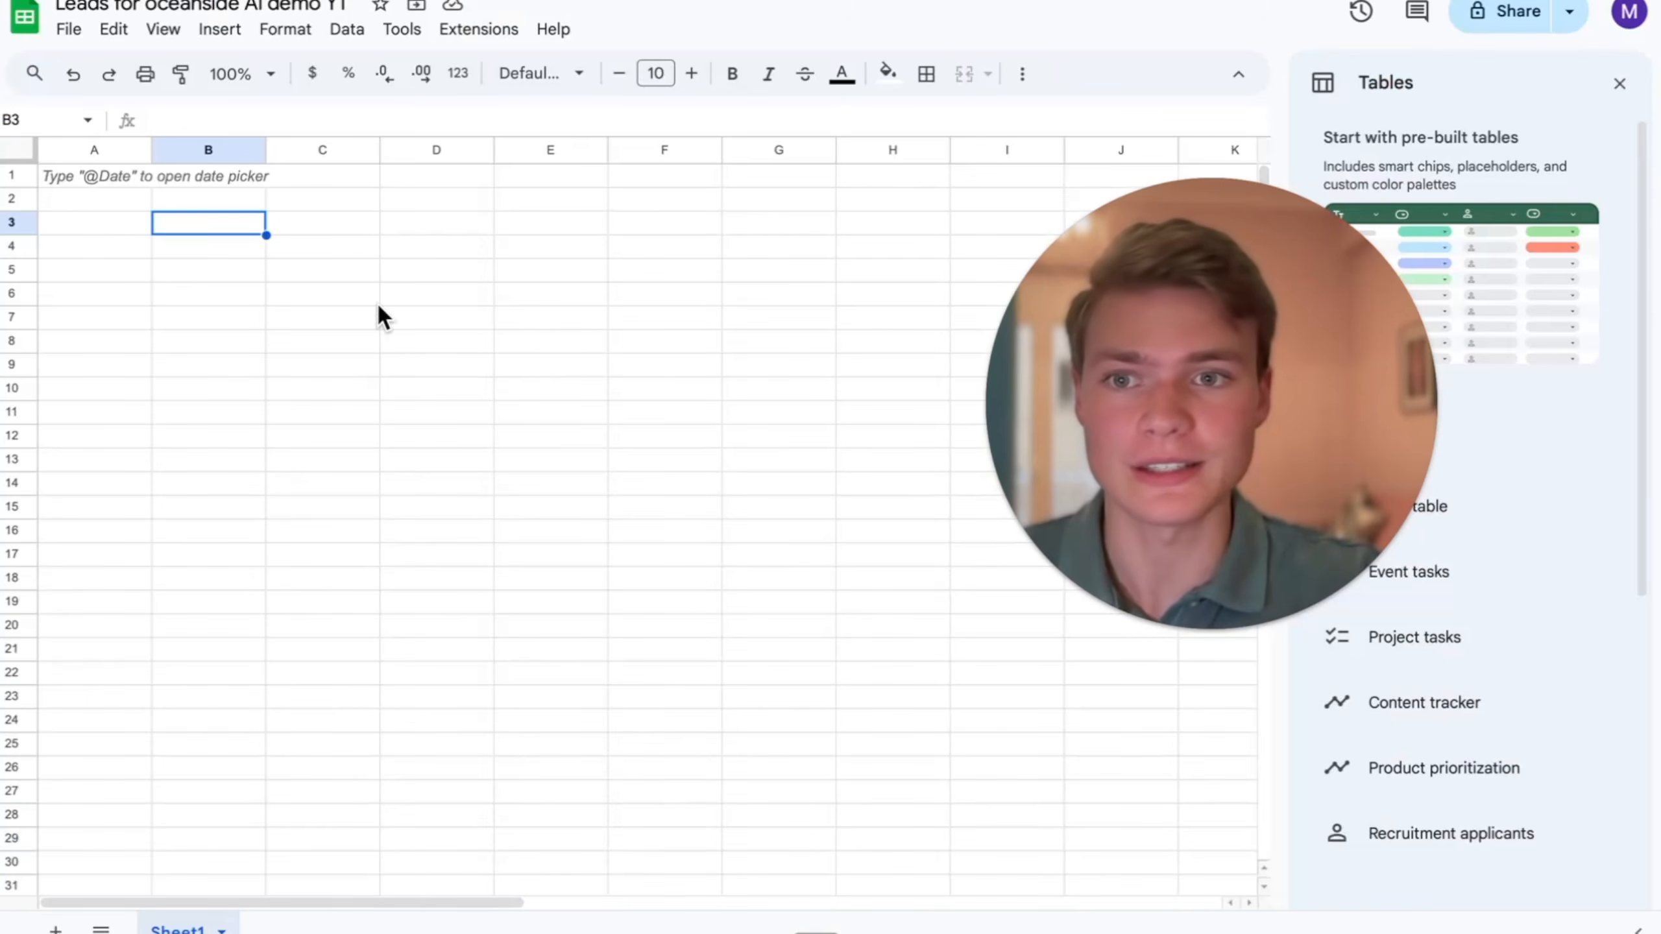
click(211, 249)
click(657, 176)
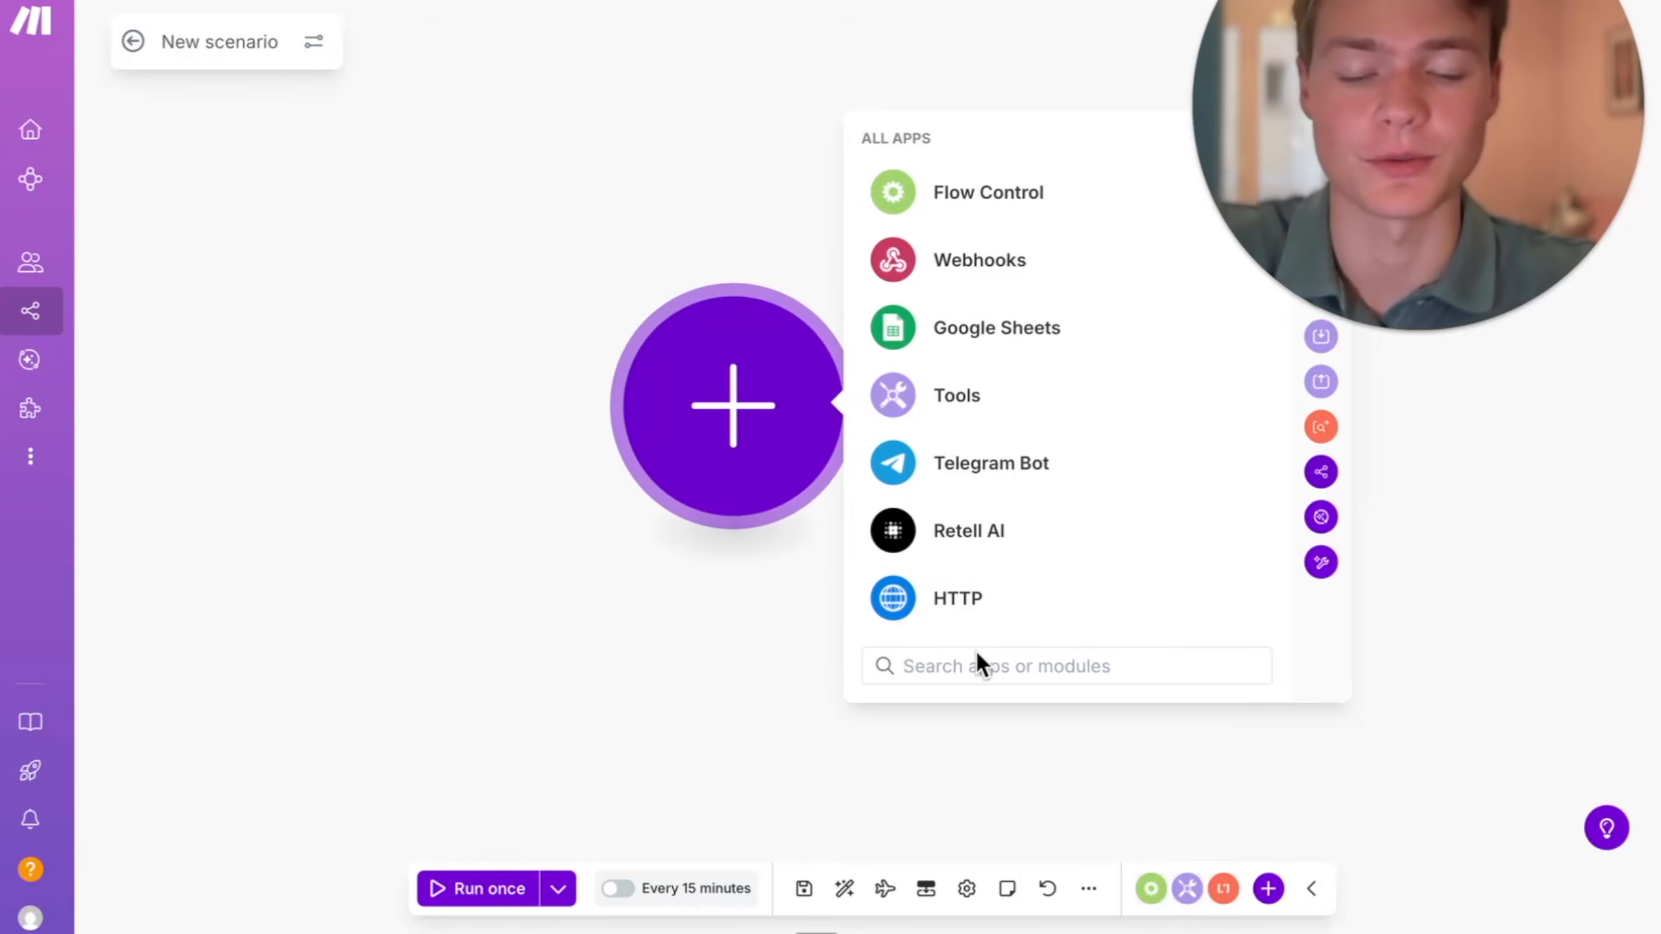
text(web)
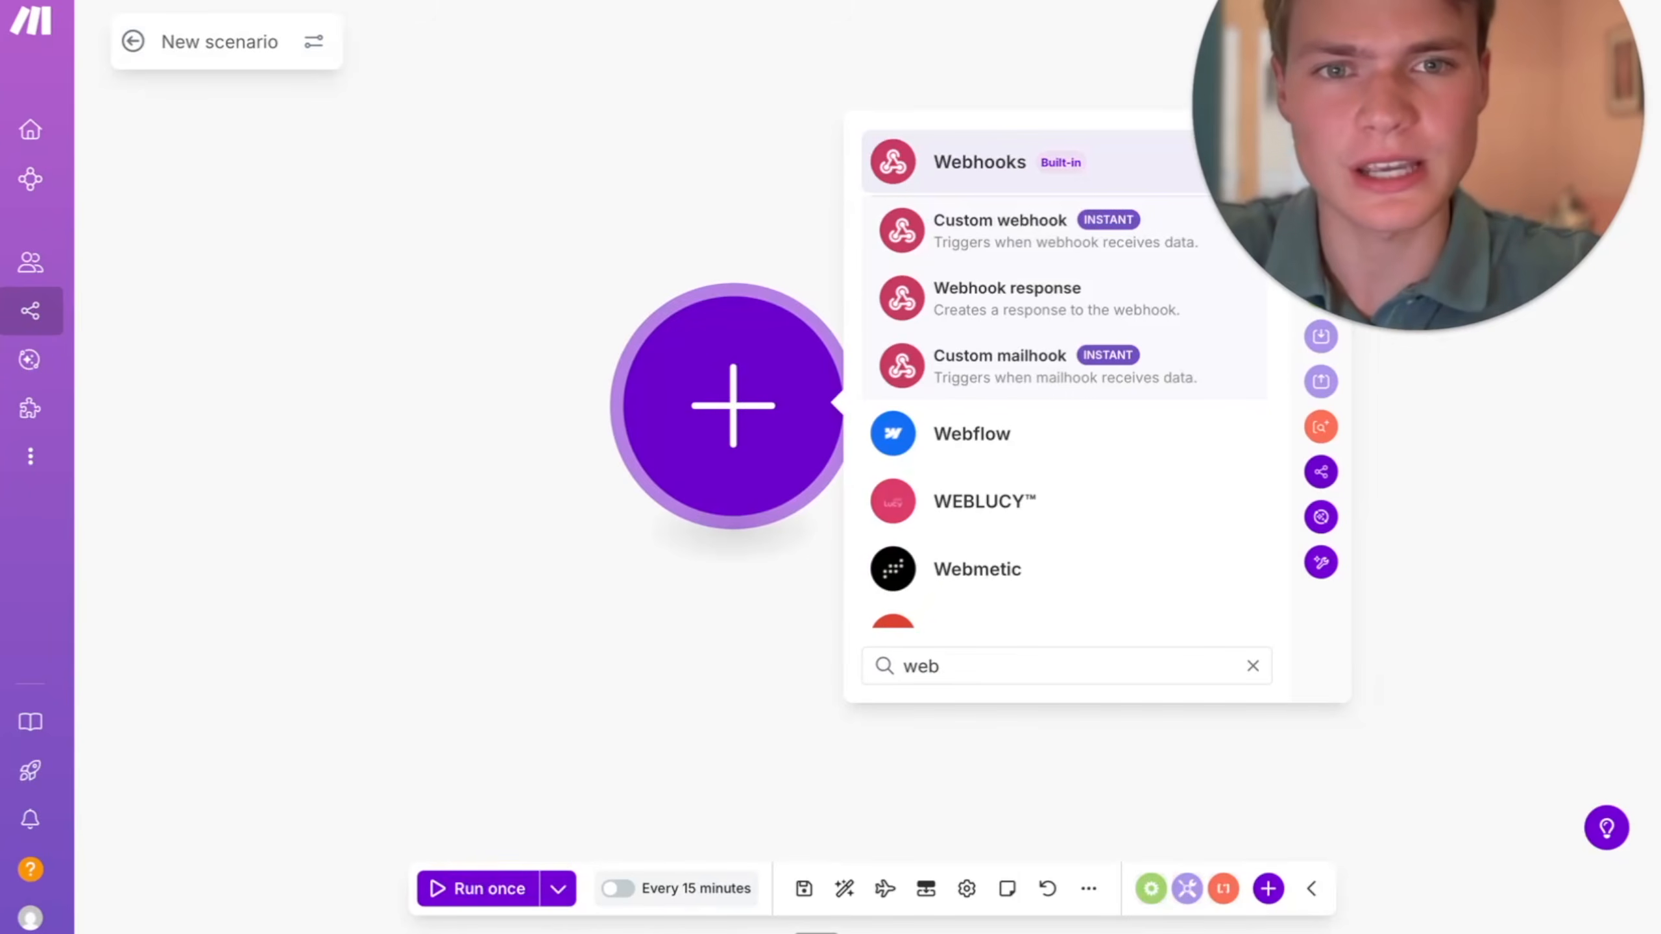
click(1005, 241)
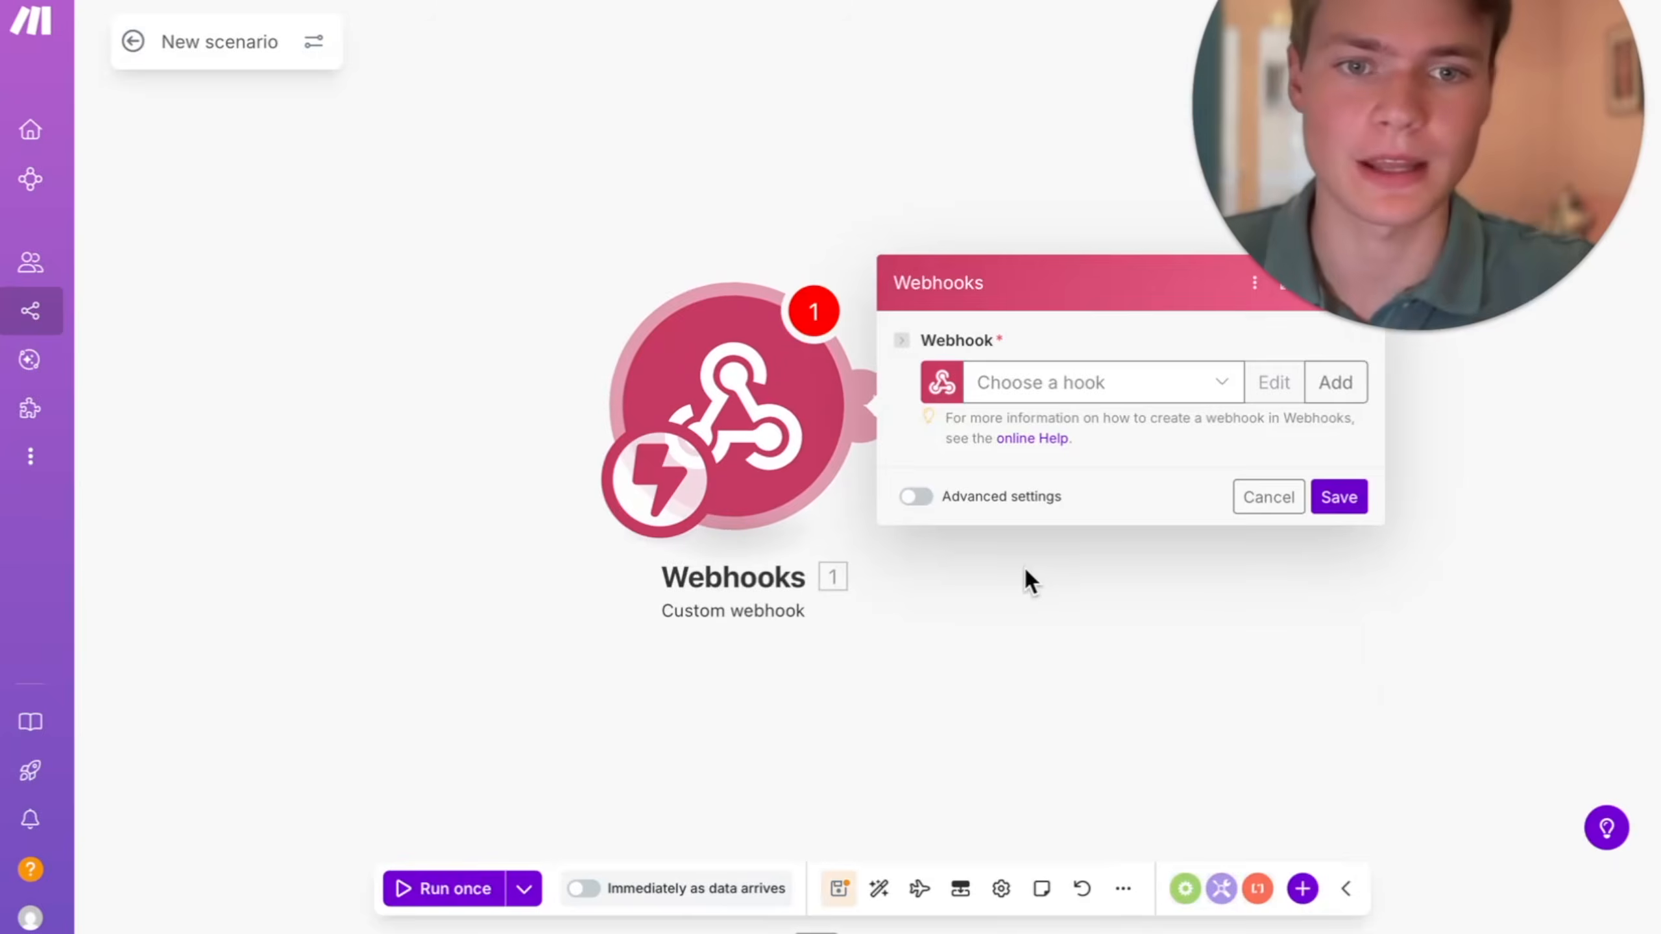
click(1111, 392)
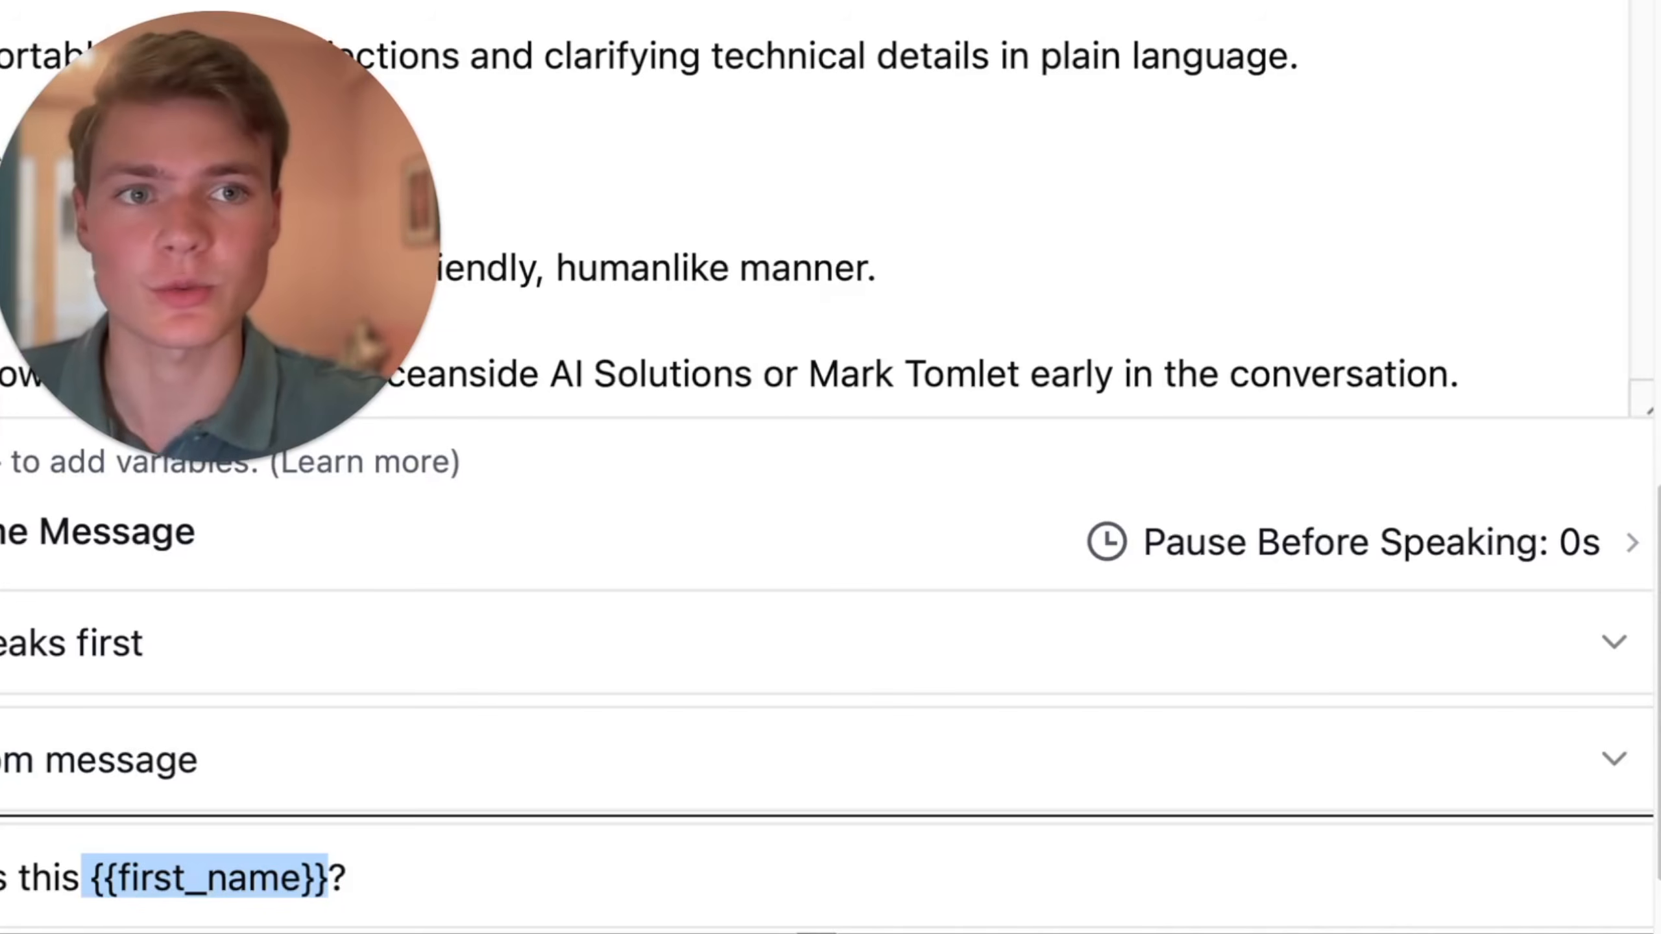
- Add a Google Sheets Search Rows module after the Custom webhook trigger
click(980, 498)
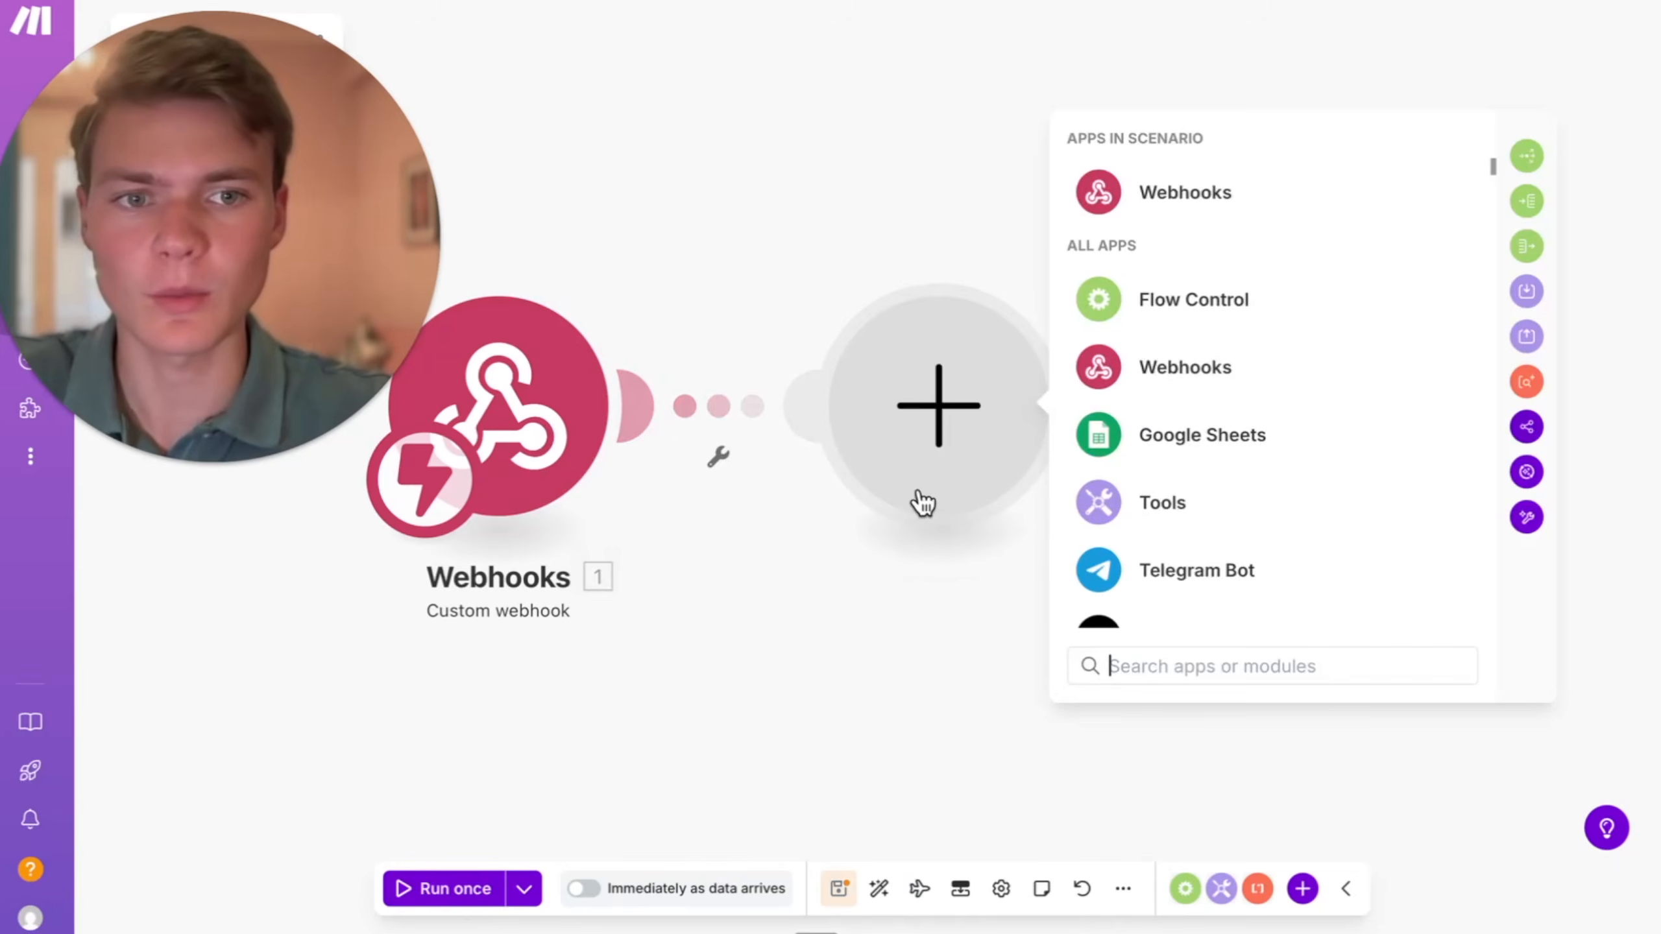
click(628, 447)
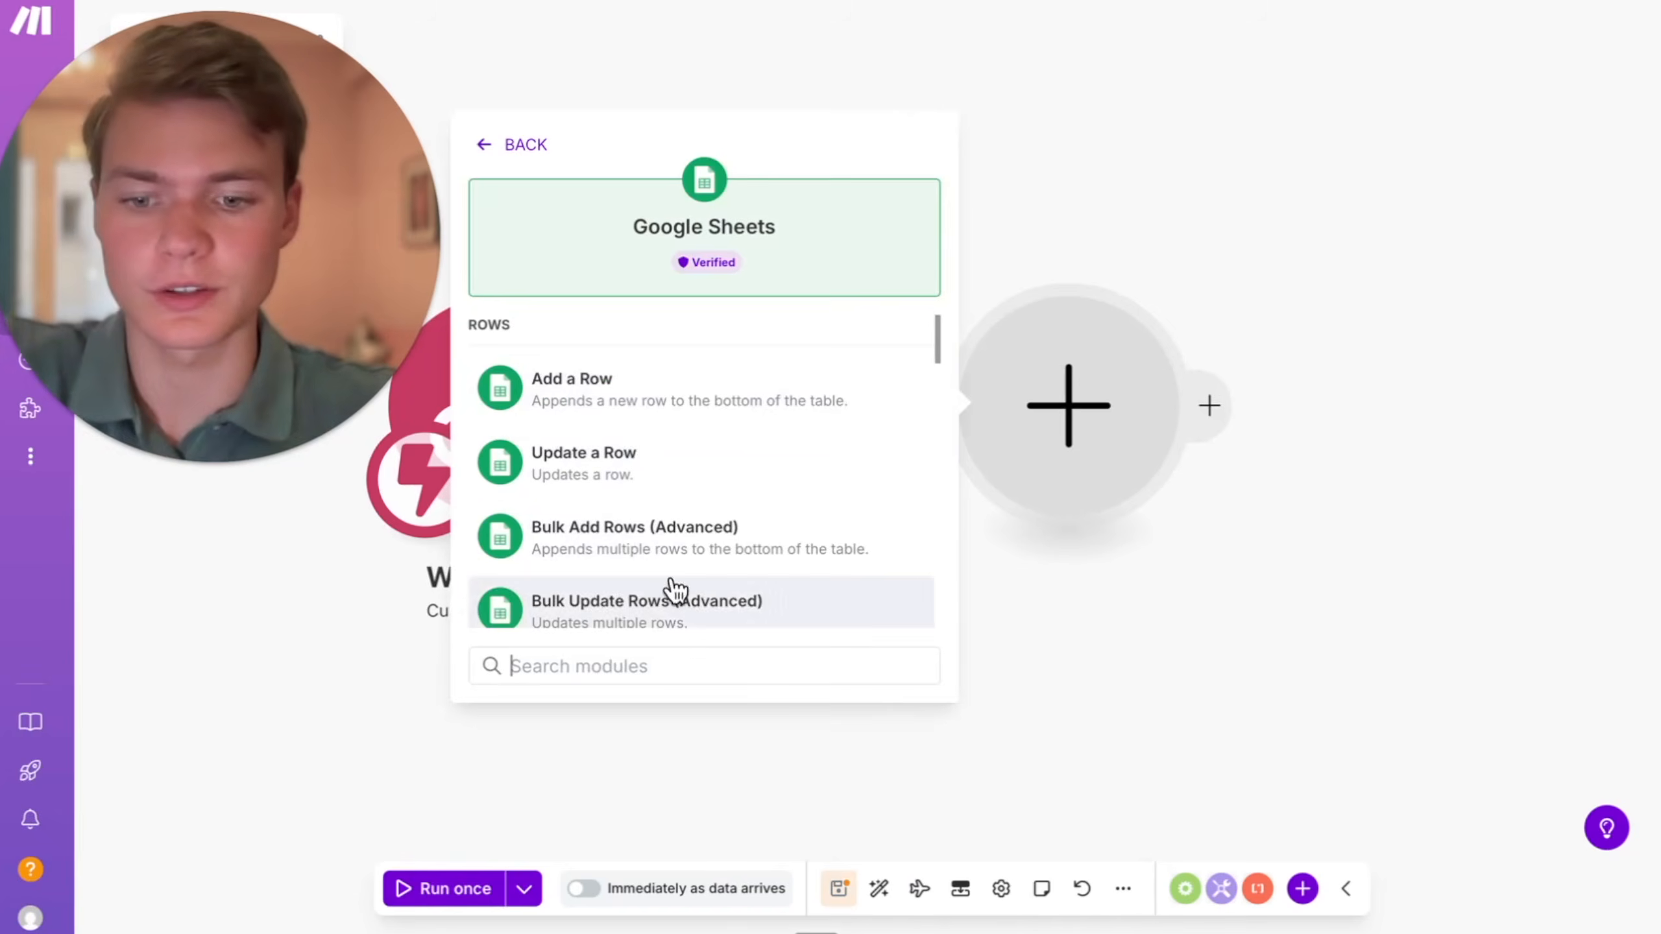
text(sear)
click(603, 385)
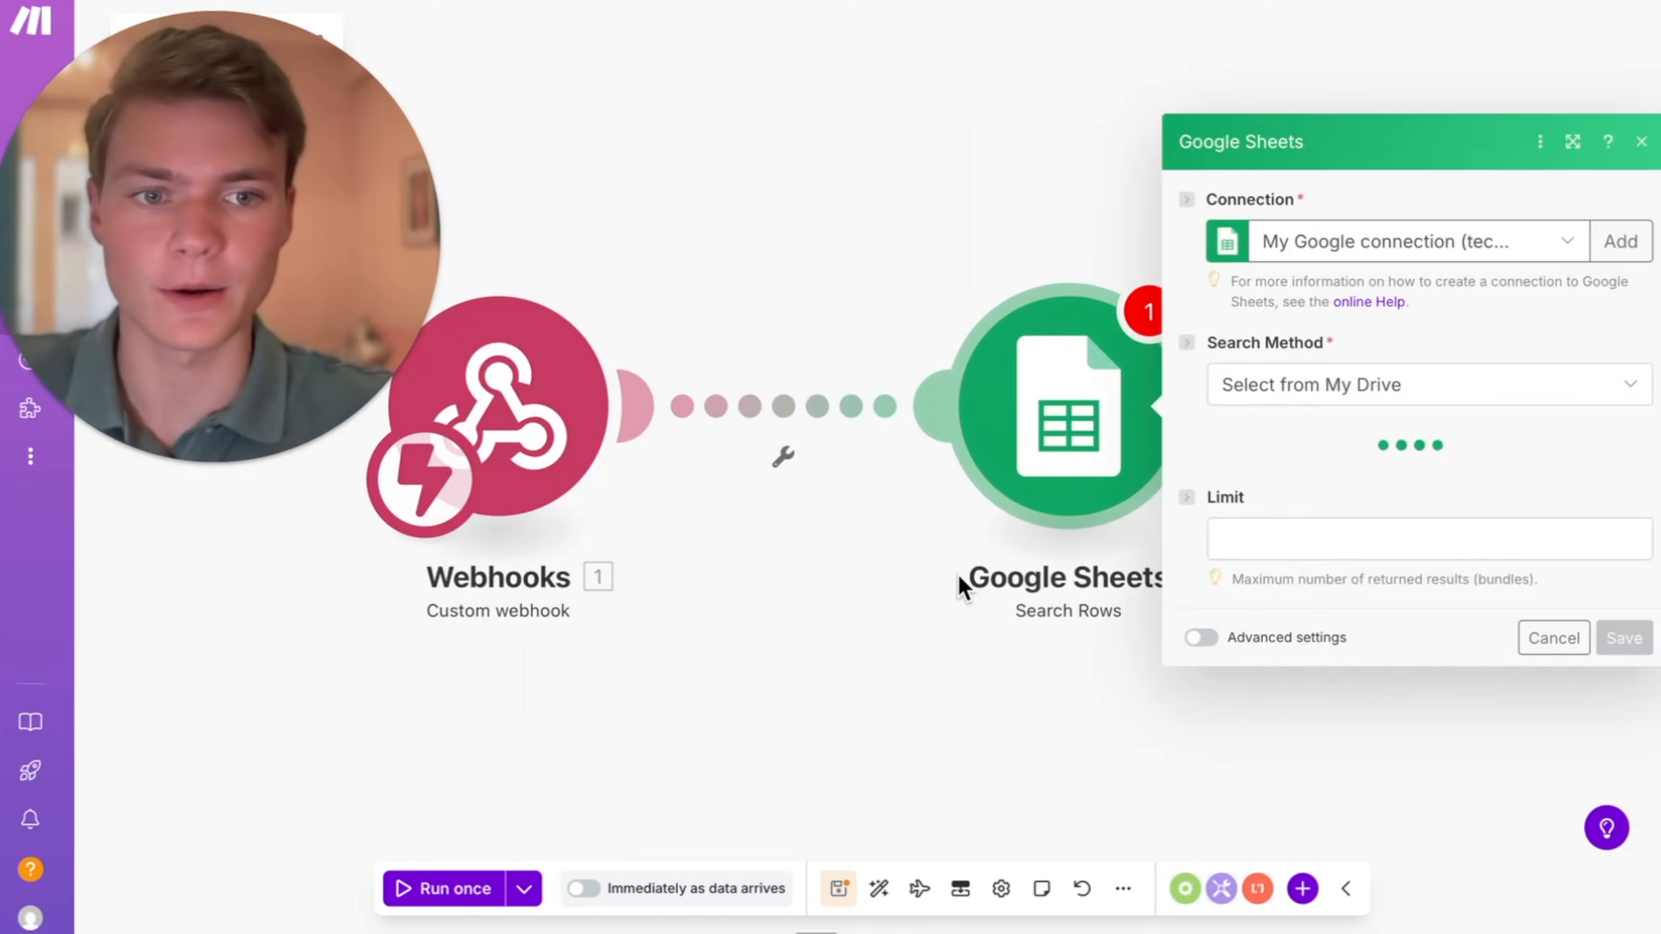
drag(958, 572, 712, 576)
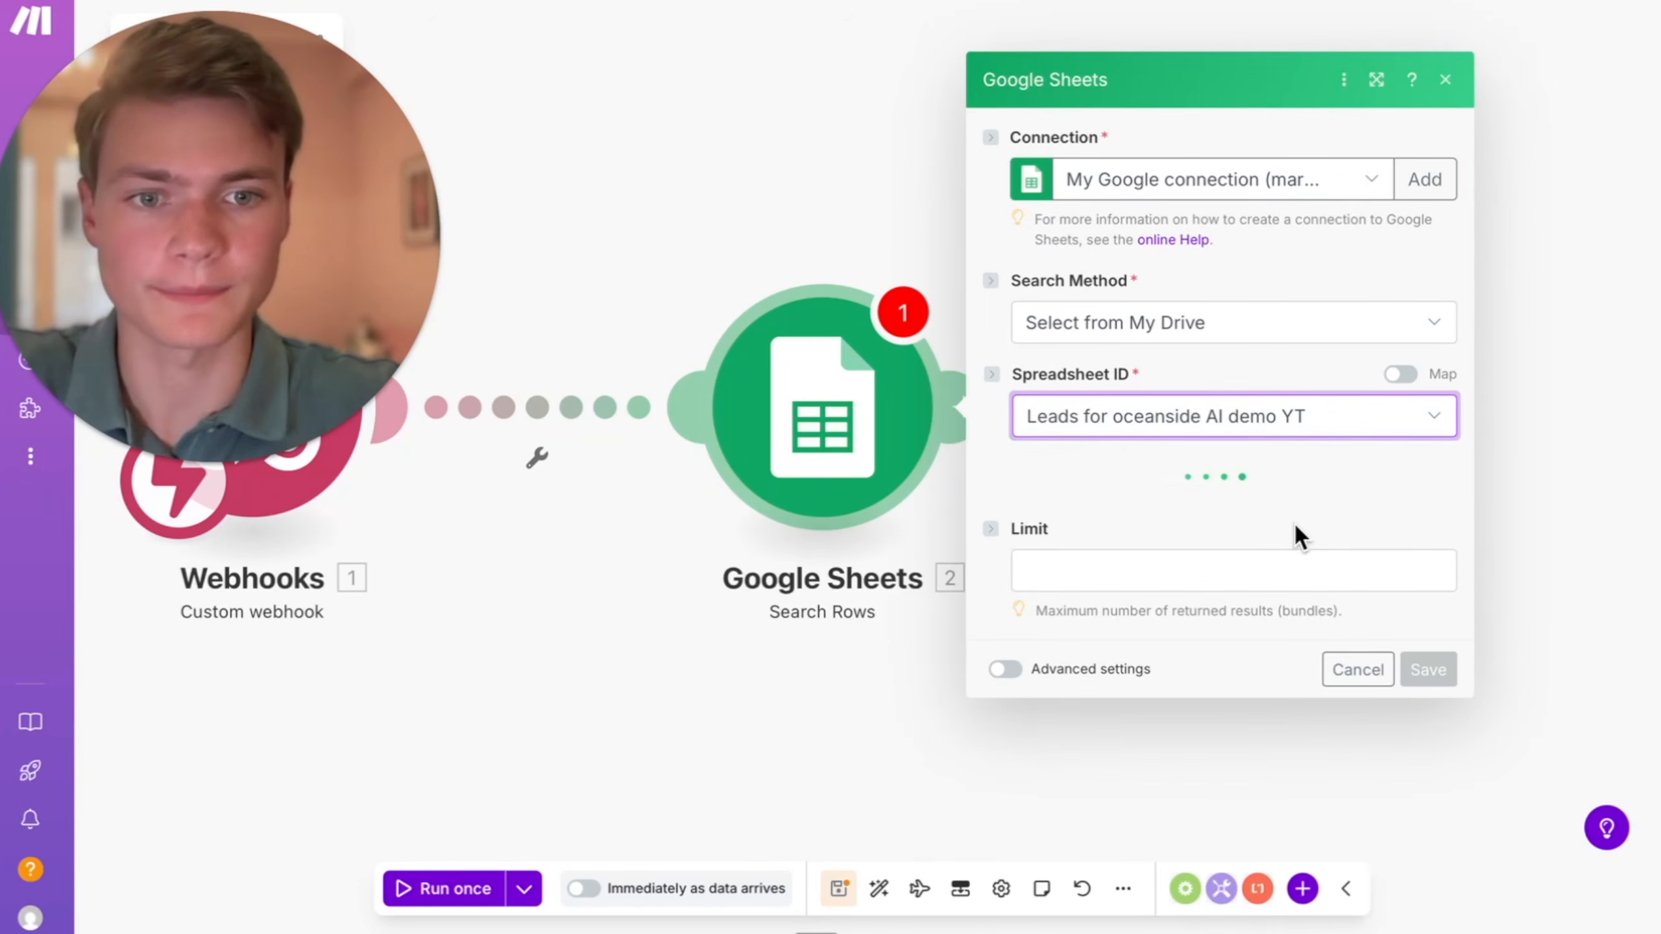
- Set the Search Rows module to Sheet1 of Leads for oceanside AI demo YT and filter on the phone number column C
click(1205, 520)
click(1150, 549)
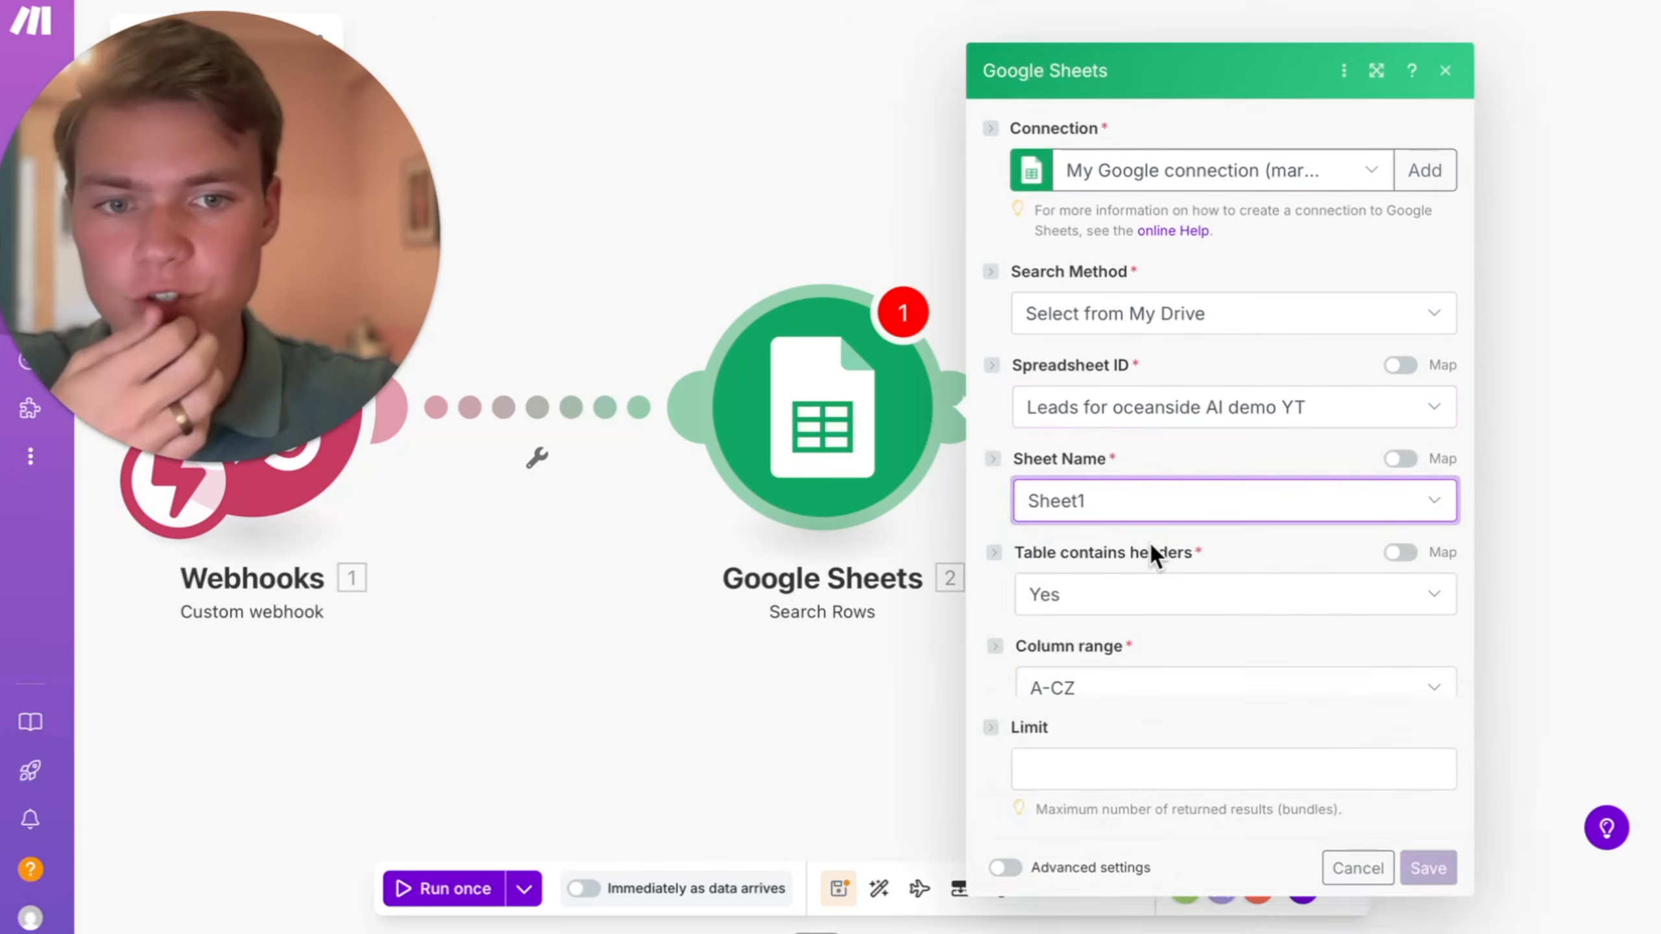
scroll(1212, 637, down, 3)
click(1132, 561)
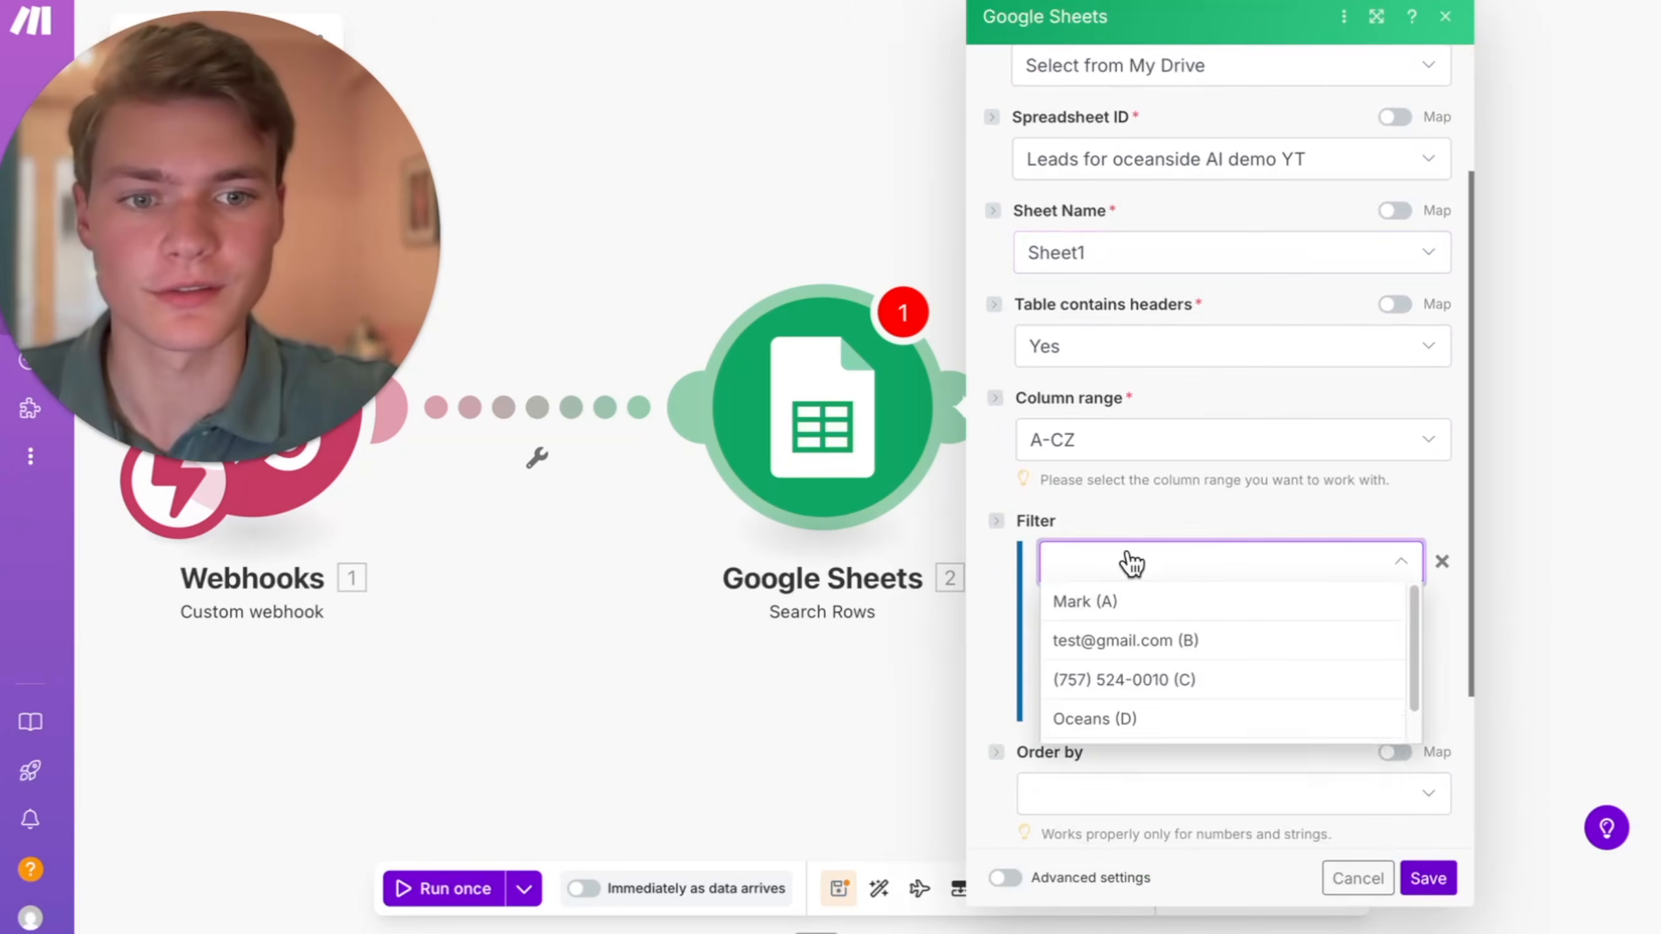
click(1154, 680)
scroll(1200, 524, down, 1)
click(1203, 482)
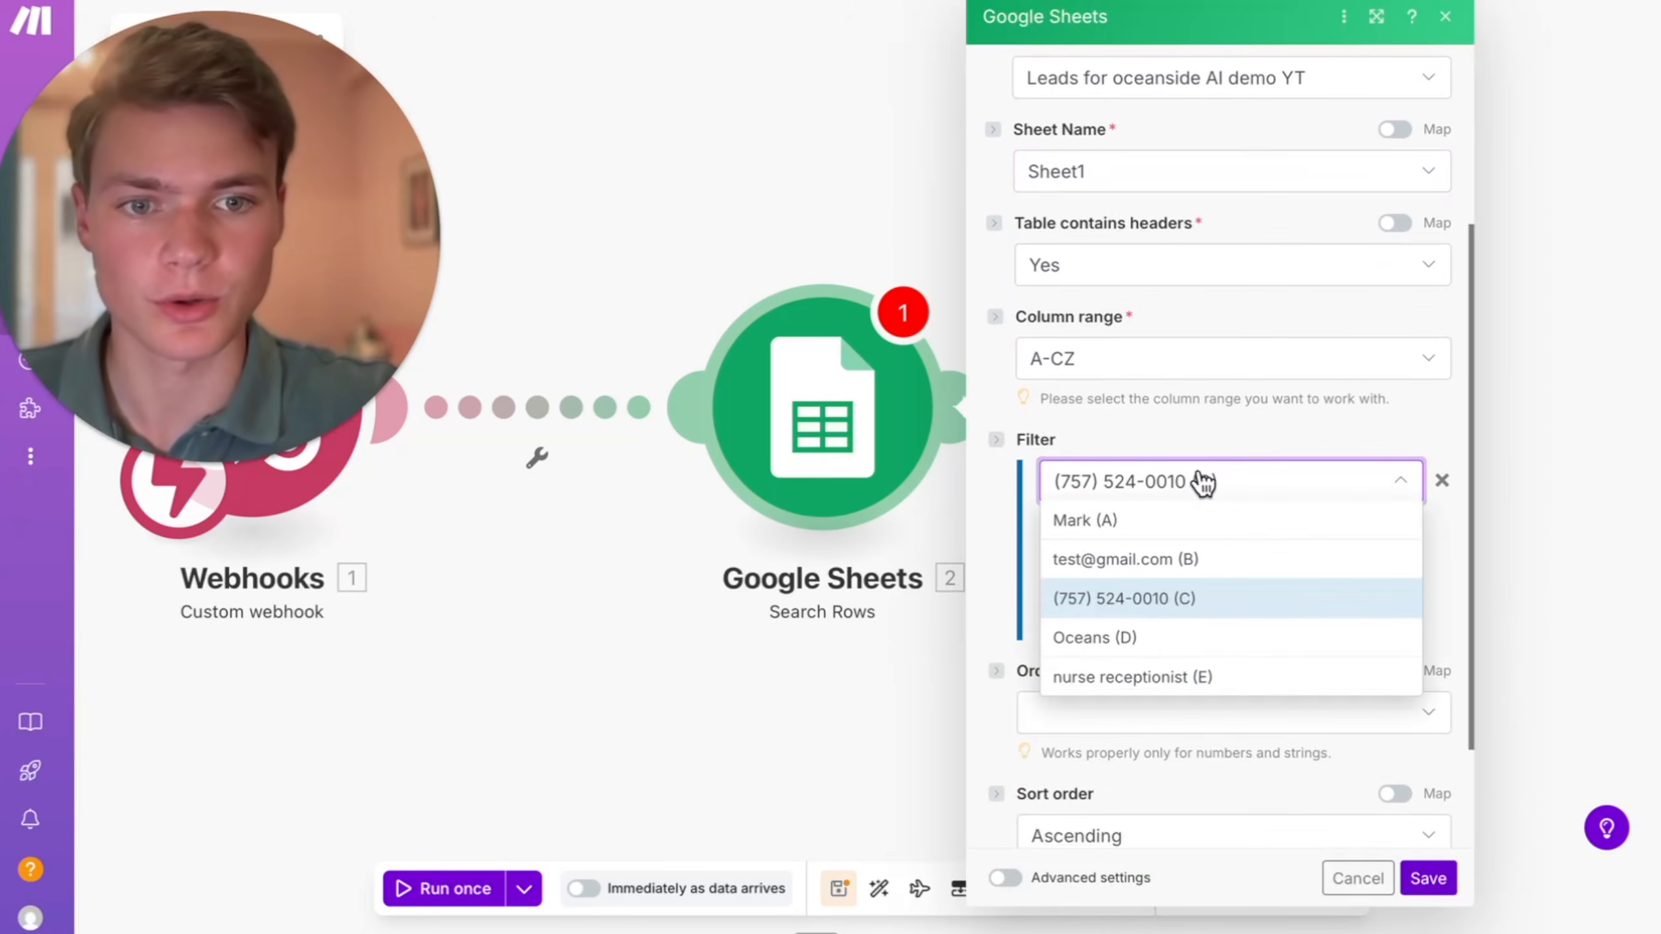
click(1207, 481)
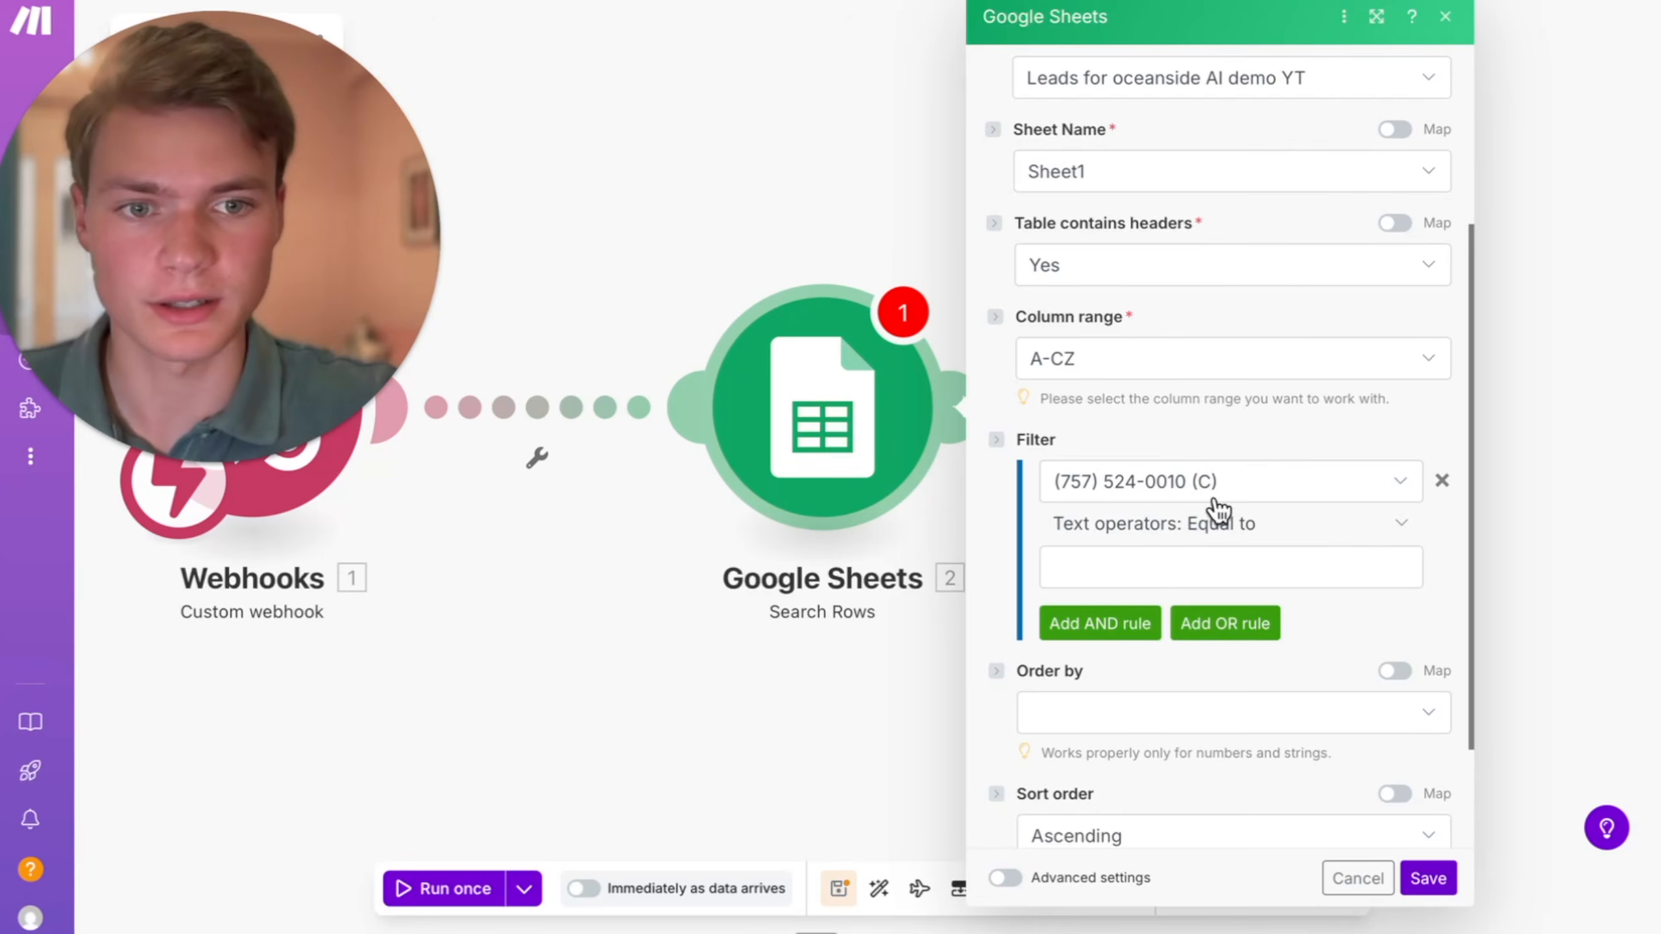
- Check which items can be mapped to the filter's Equal to value, and save the Google Sheets module
click(1170, 561)
click(1281, 588)
click(1236, 578)
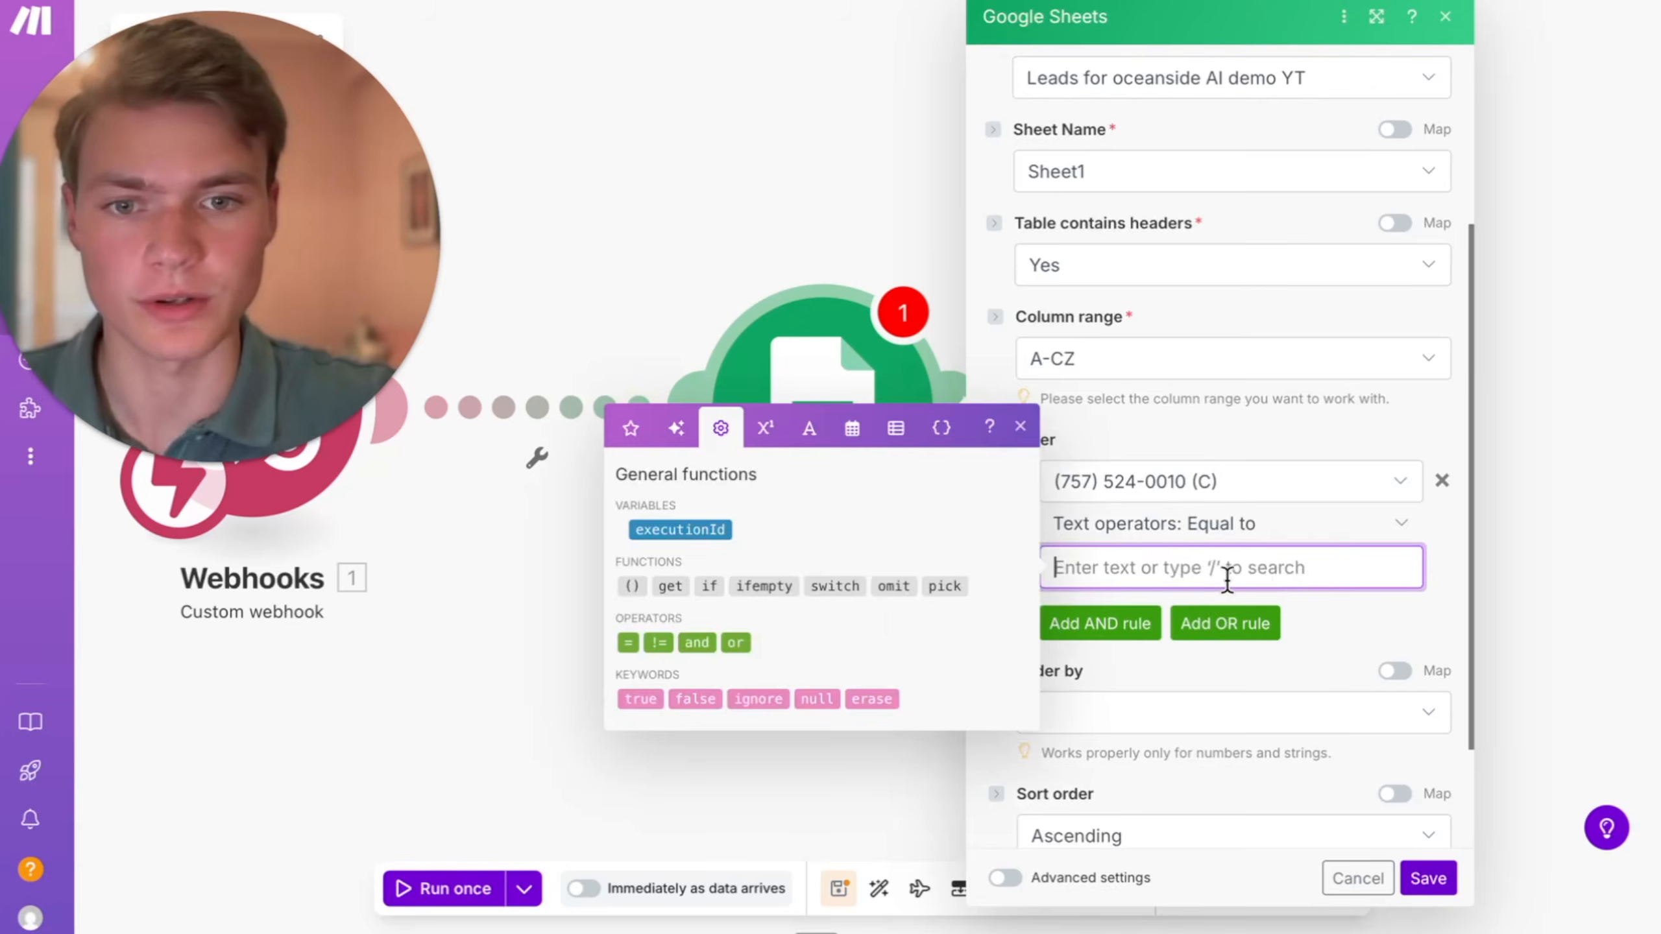
click(1206, 563)
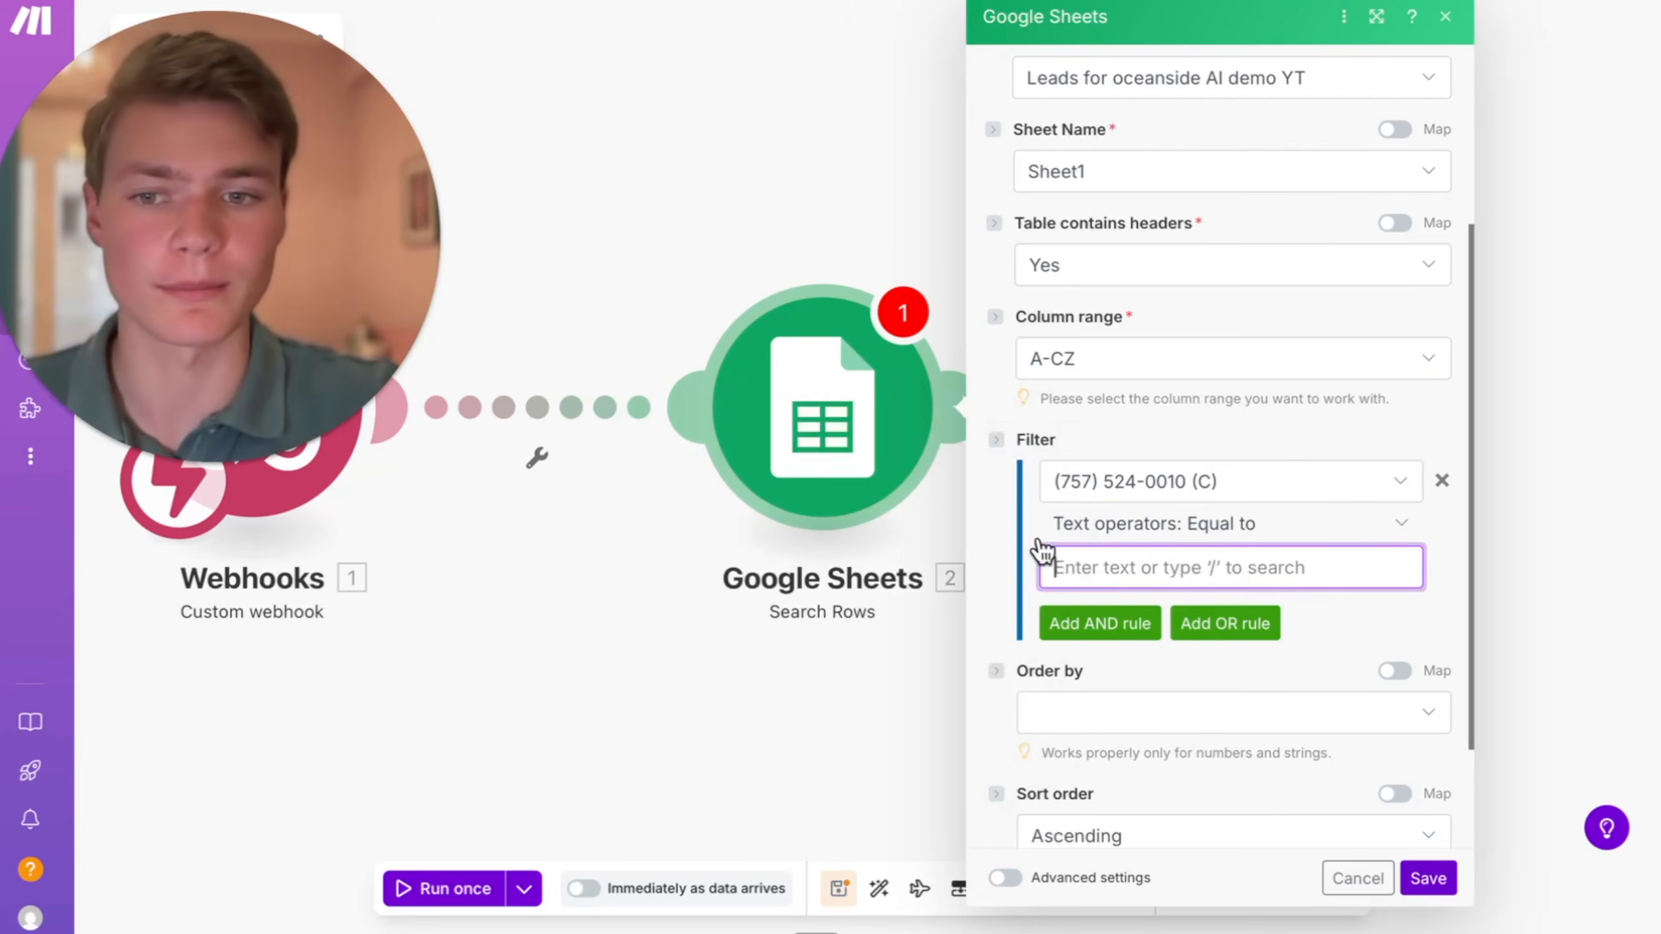
click(1126, 577)
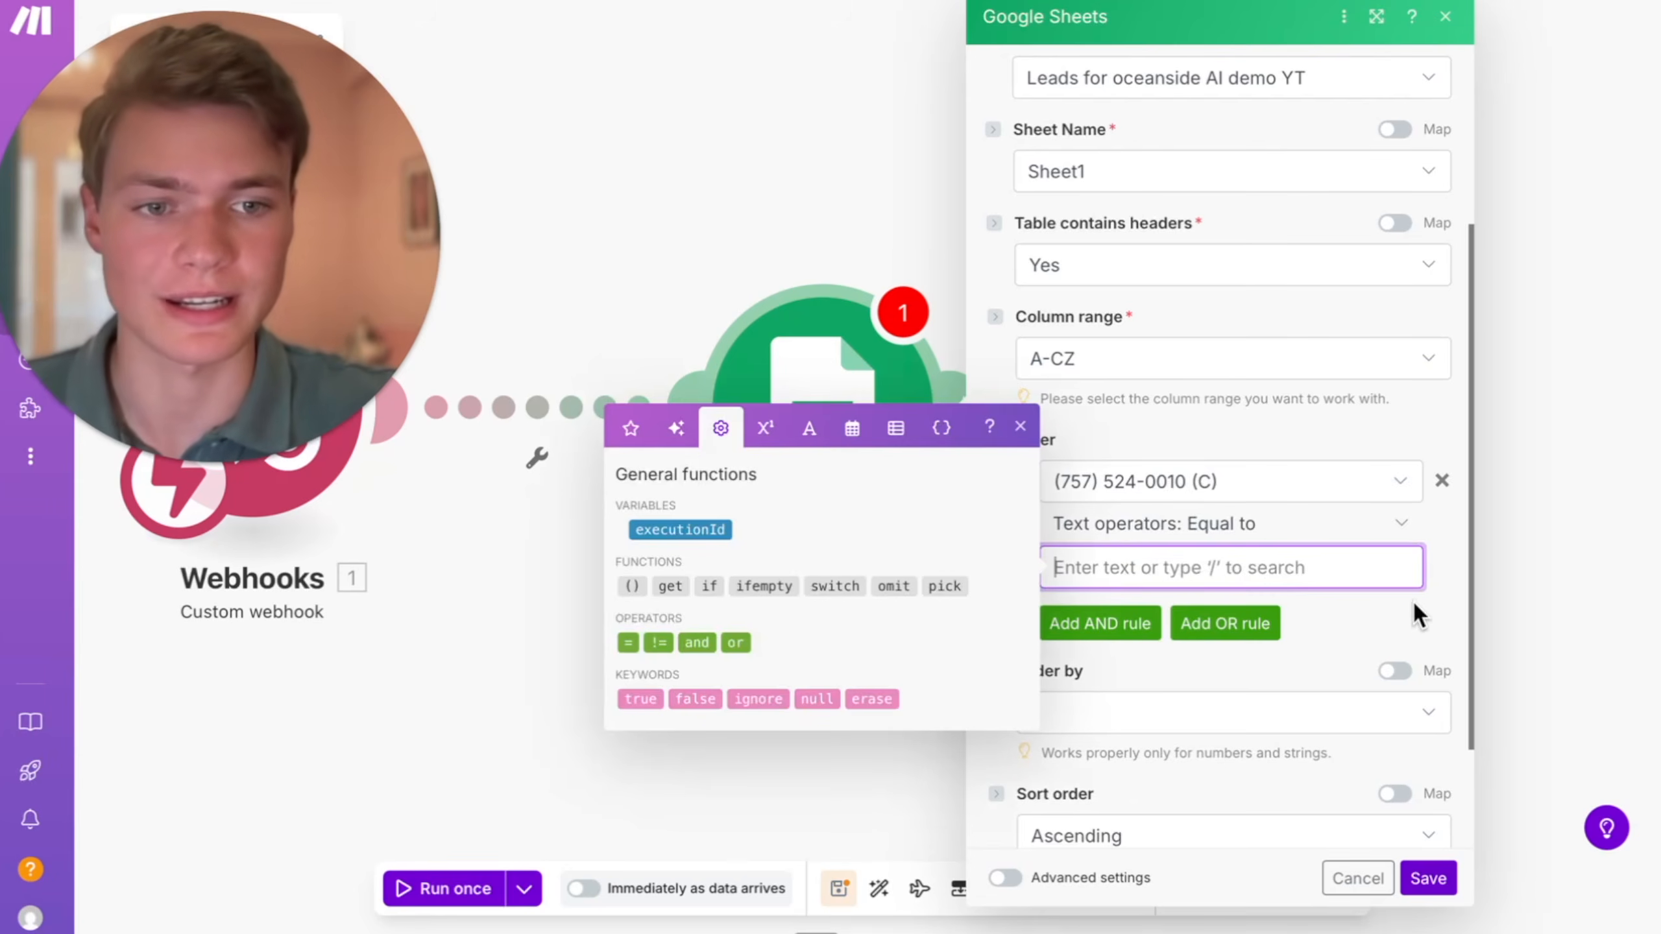
scroll(1405, 719, down, 2)
click(1428, 878)
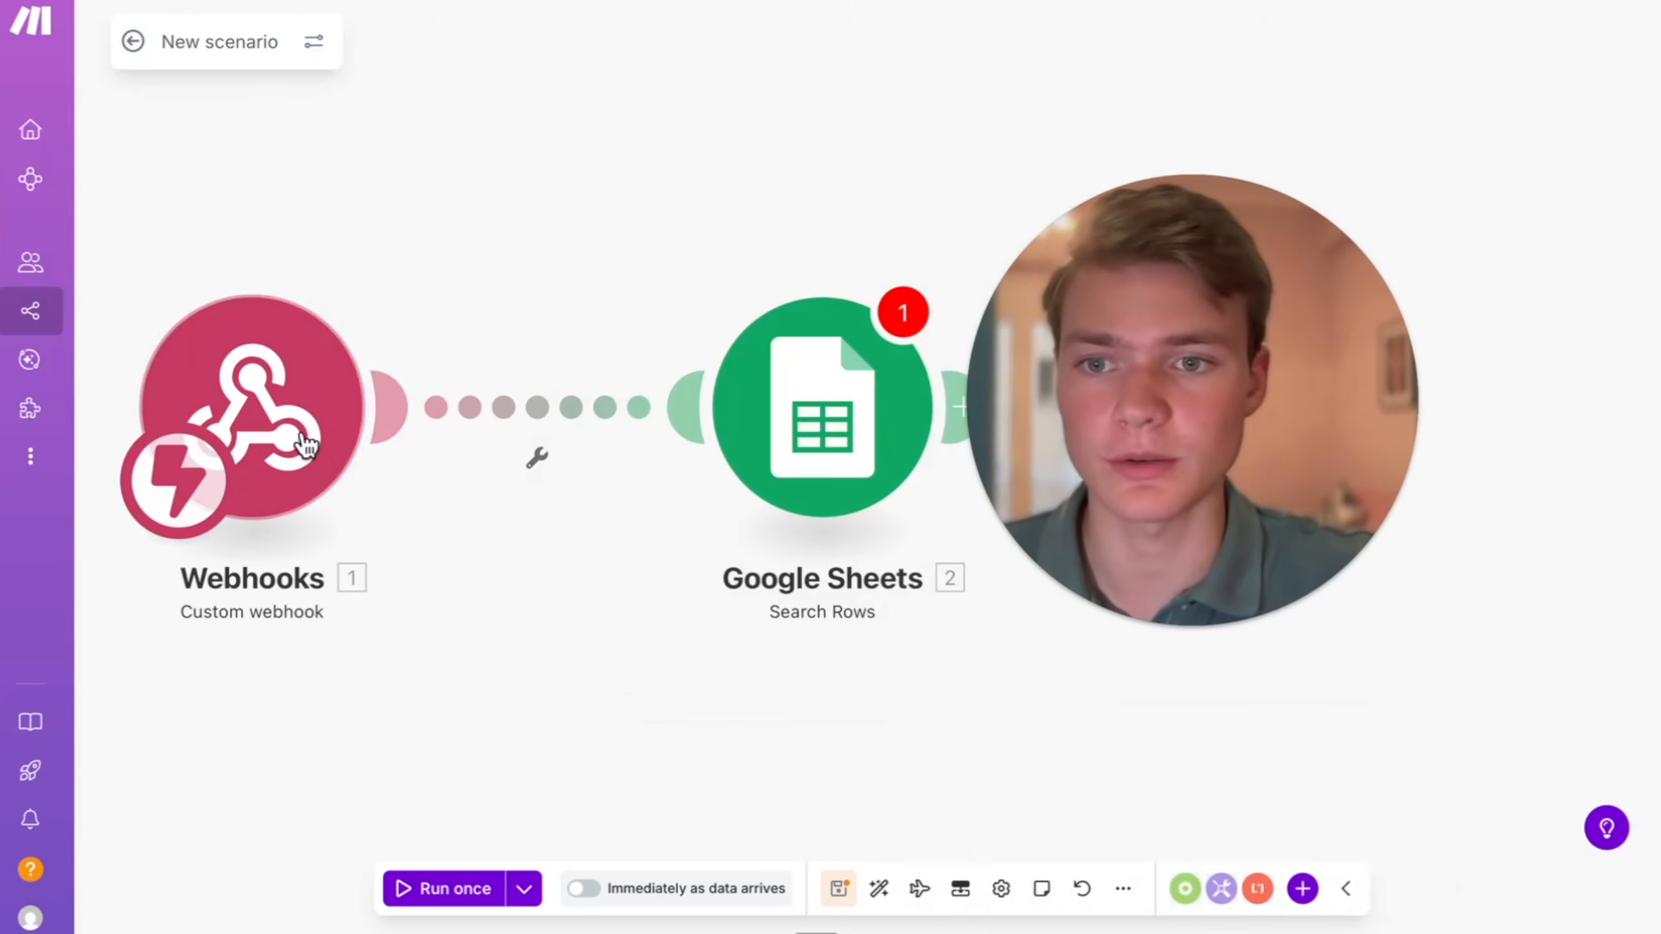
- Open the new scenario's Custom webhook settings and start determining its data structure
right_click(307, 445)
click(379, 435)
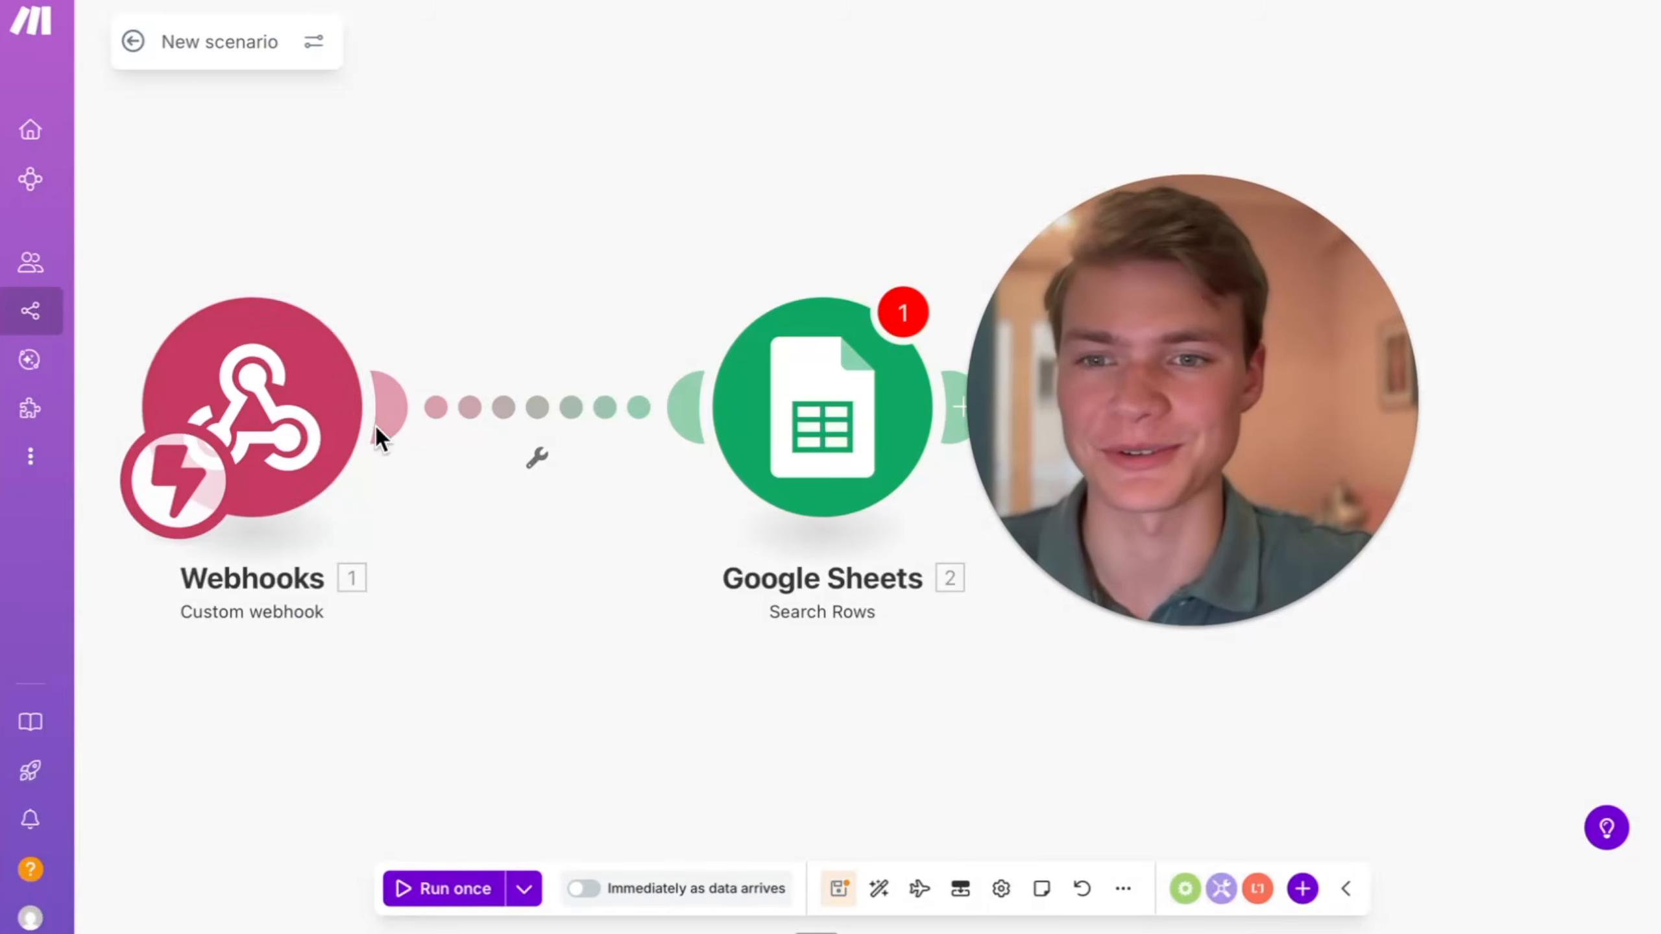
click(301, 379)
click(615, 426)
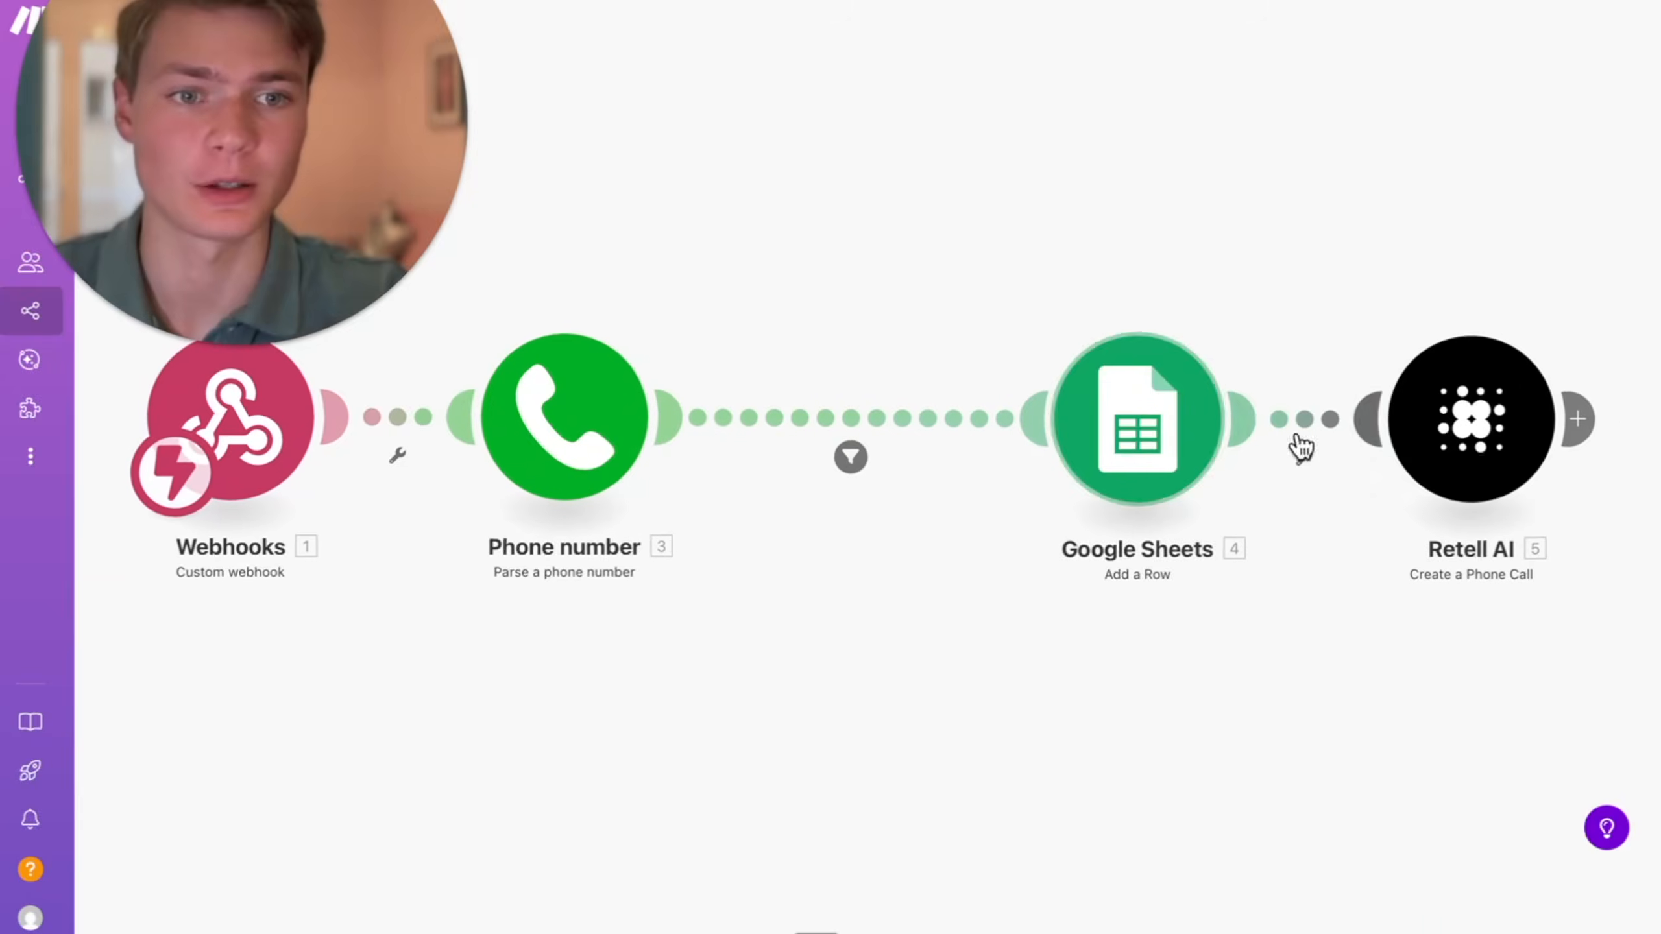
- Run only the Retell AI module of Website Webhook YT with the test phone number prefixed by +1, and answer and end the Google Voice call
right_click(1452, 450)
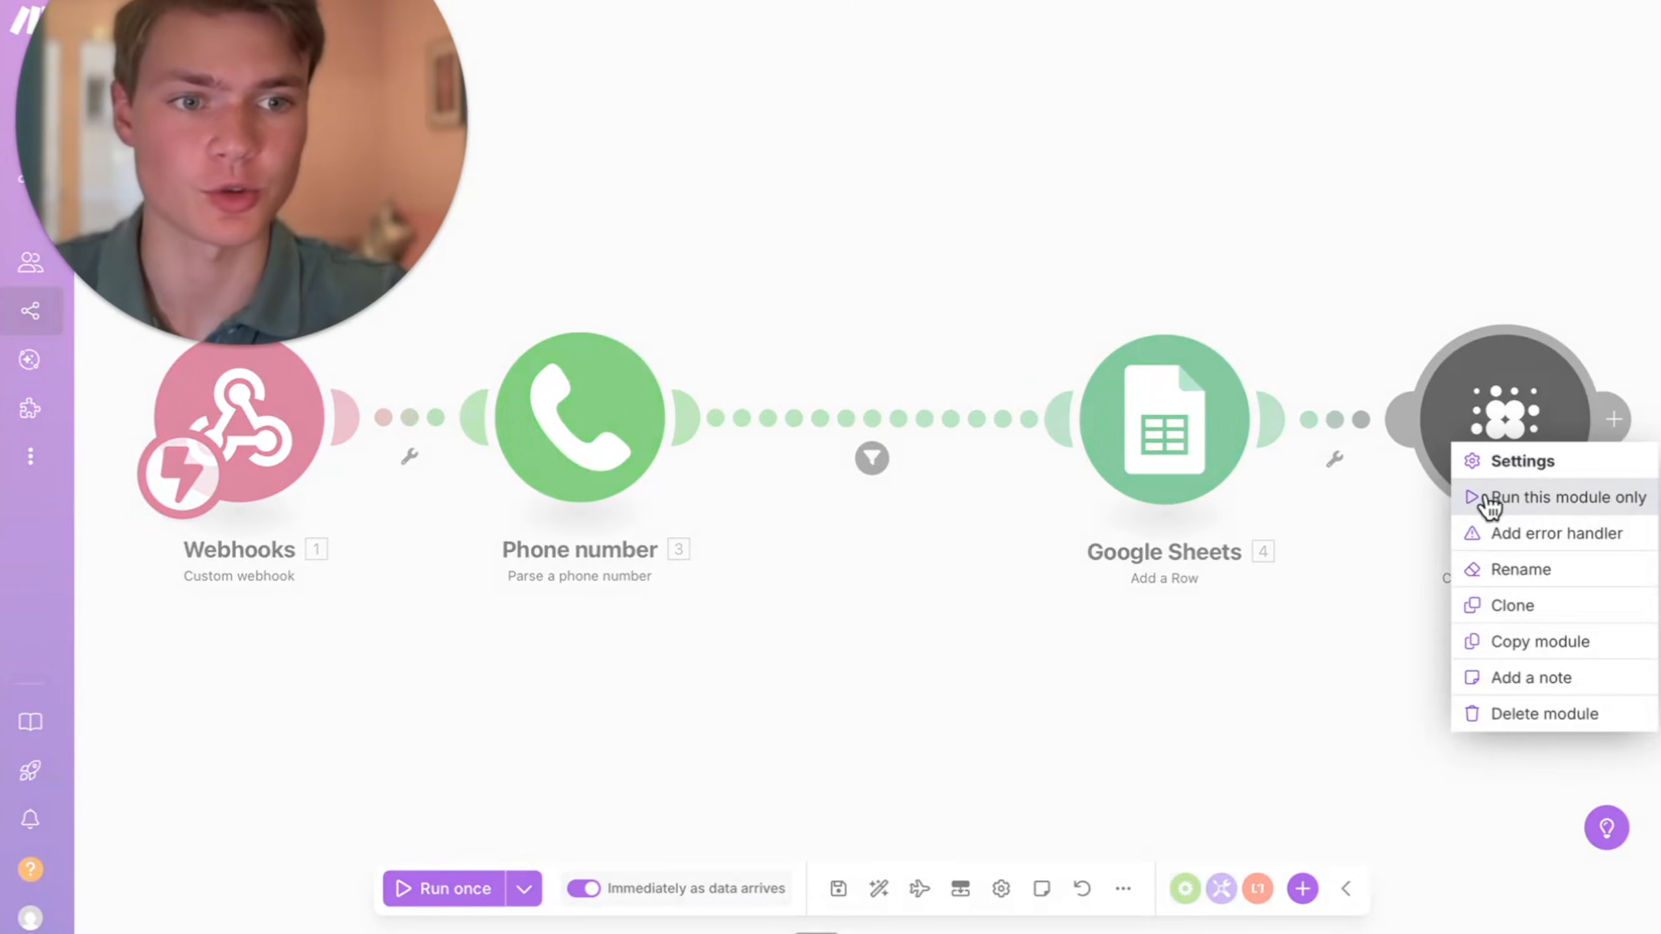
click(1488, 498)
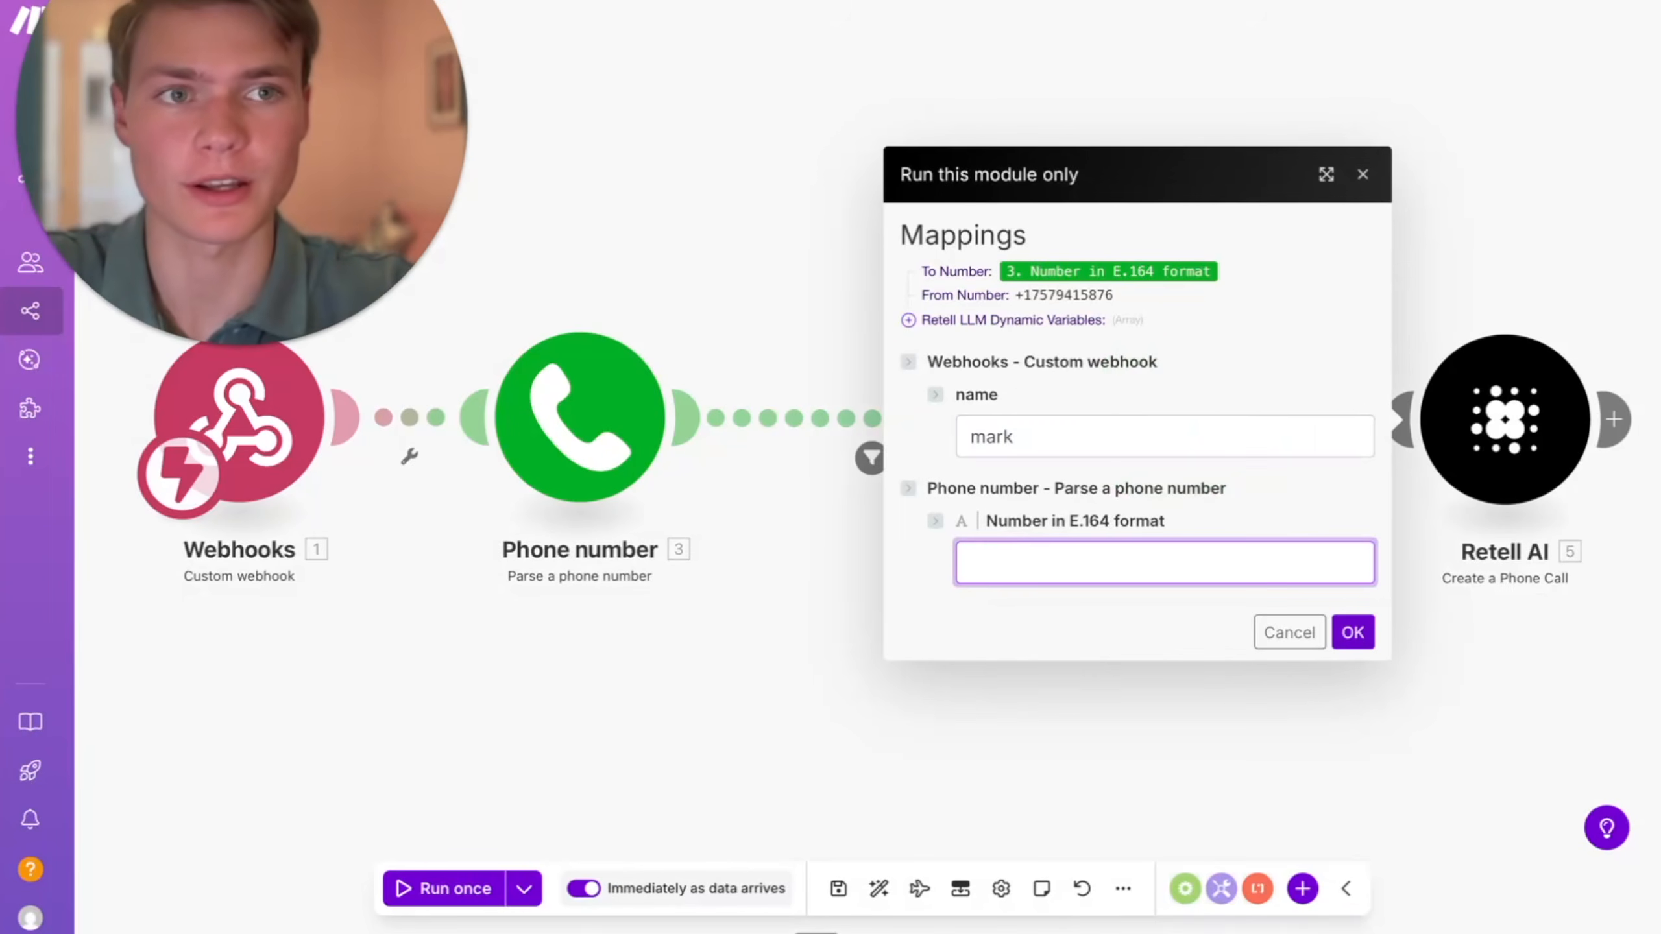
key(ctrl+v)
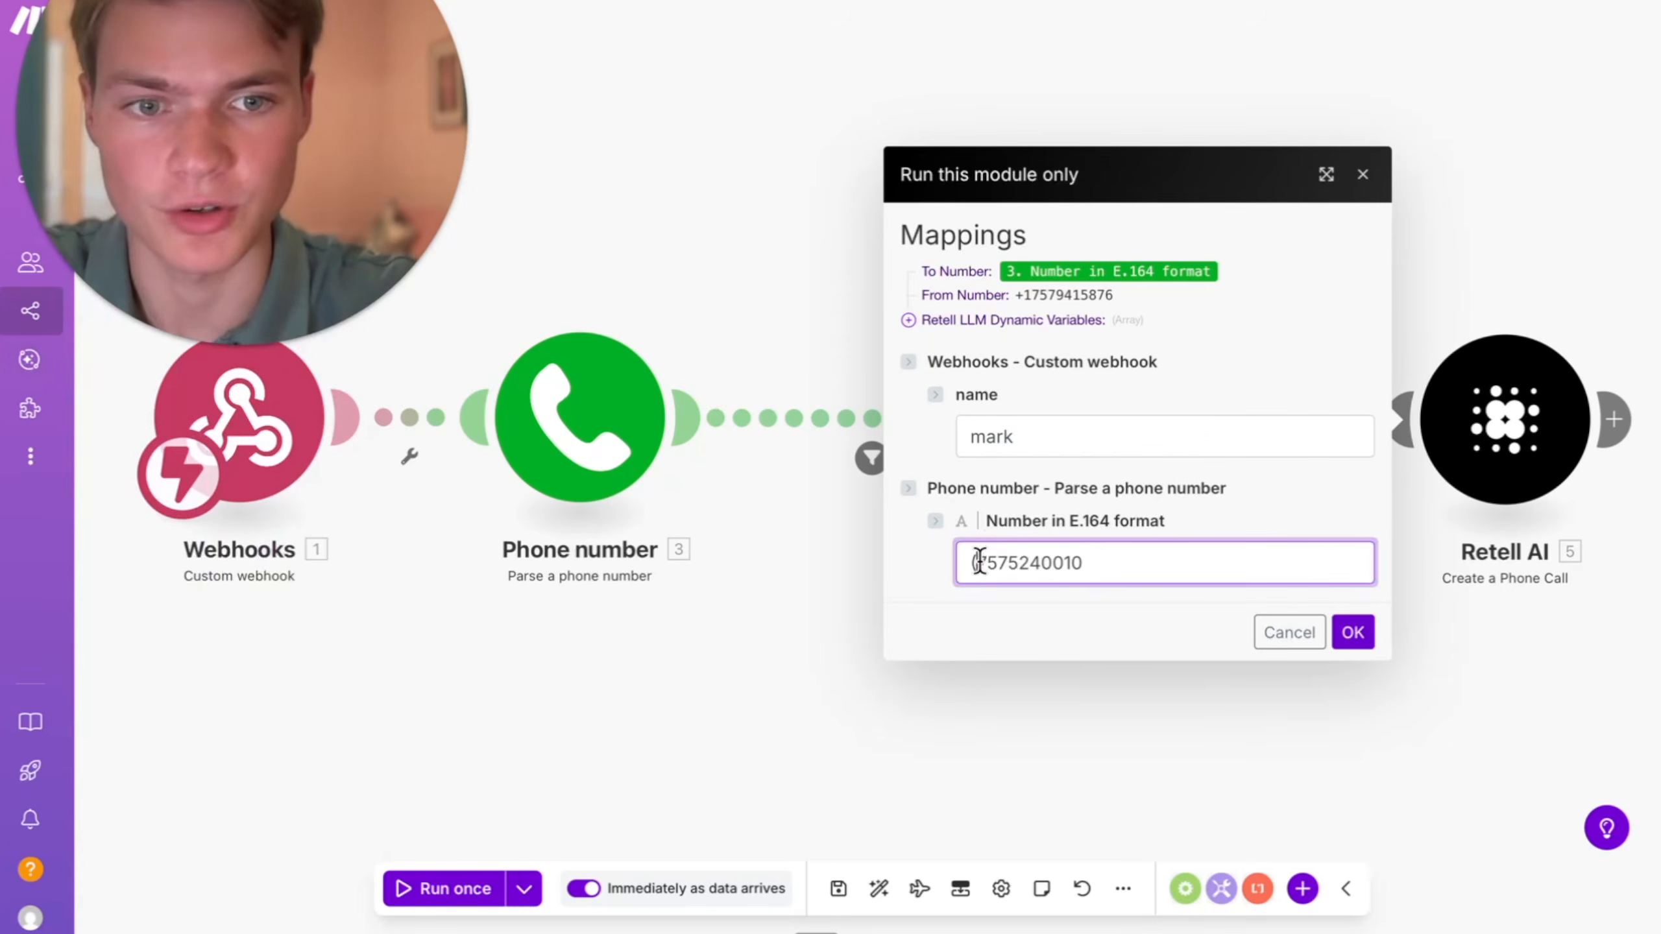
text(+1)
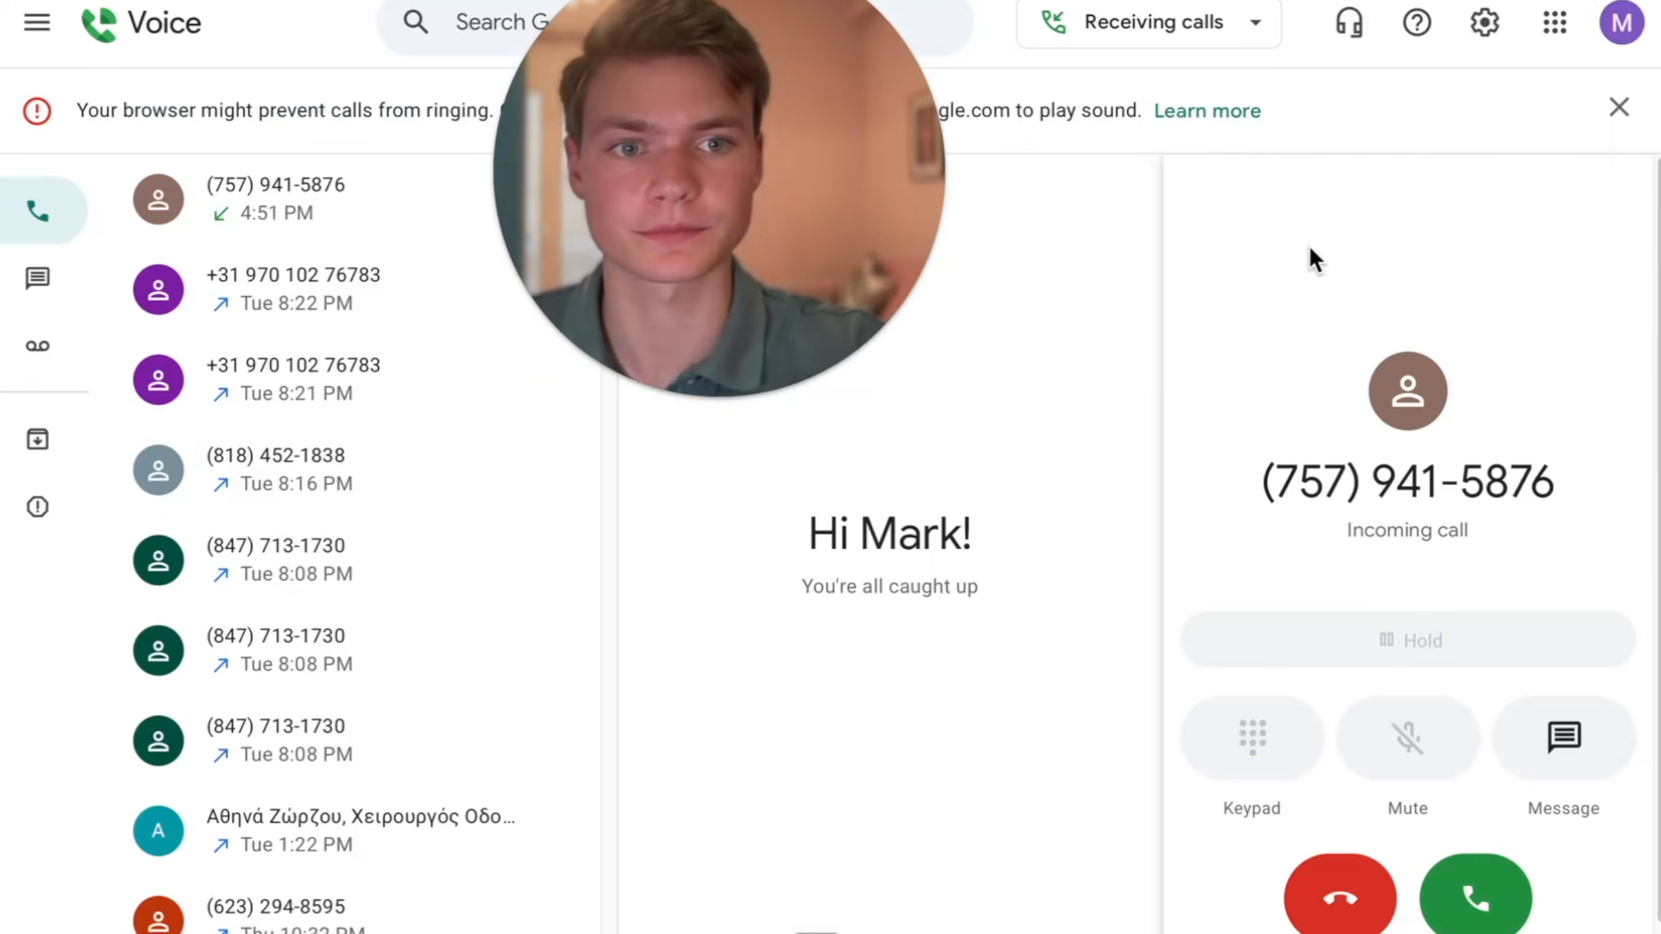
click(1479, 874)
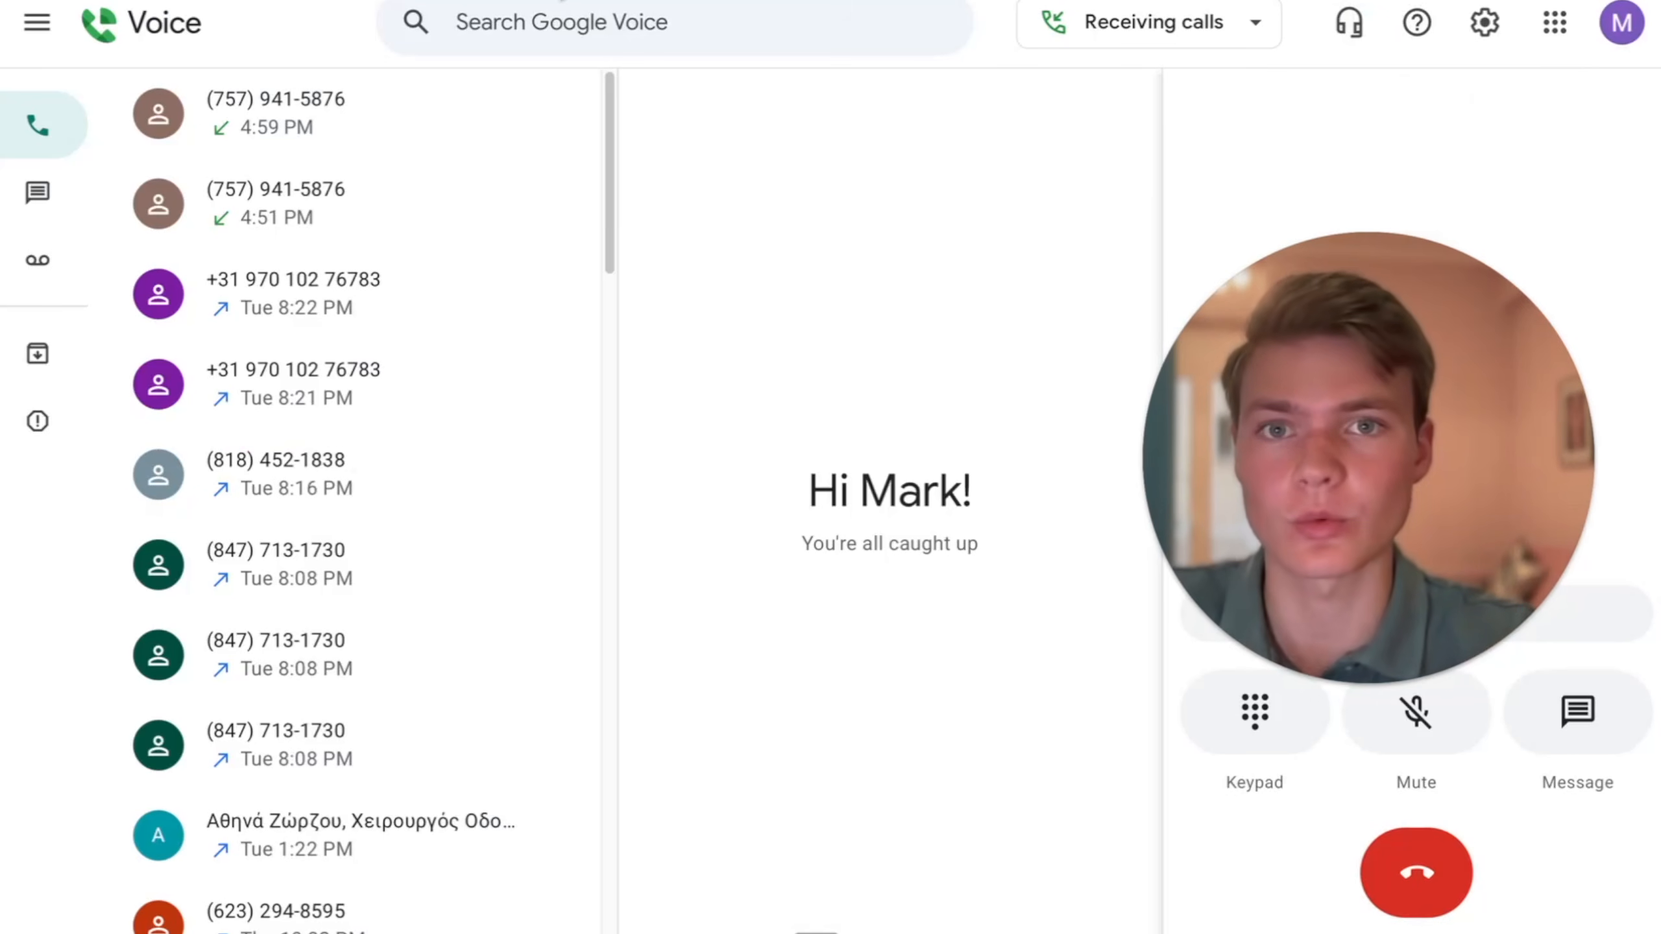
click(1416, 873)
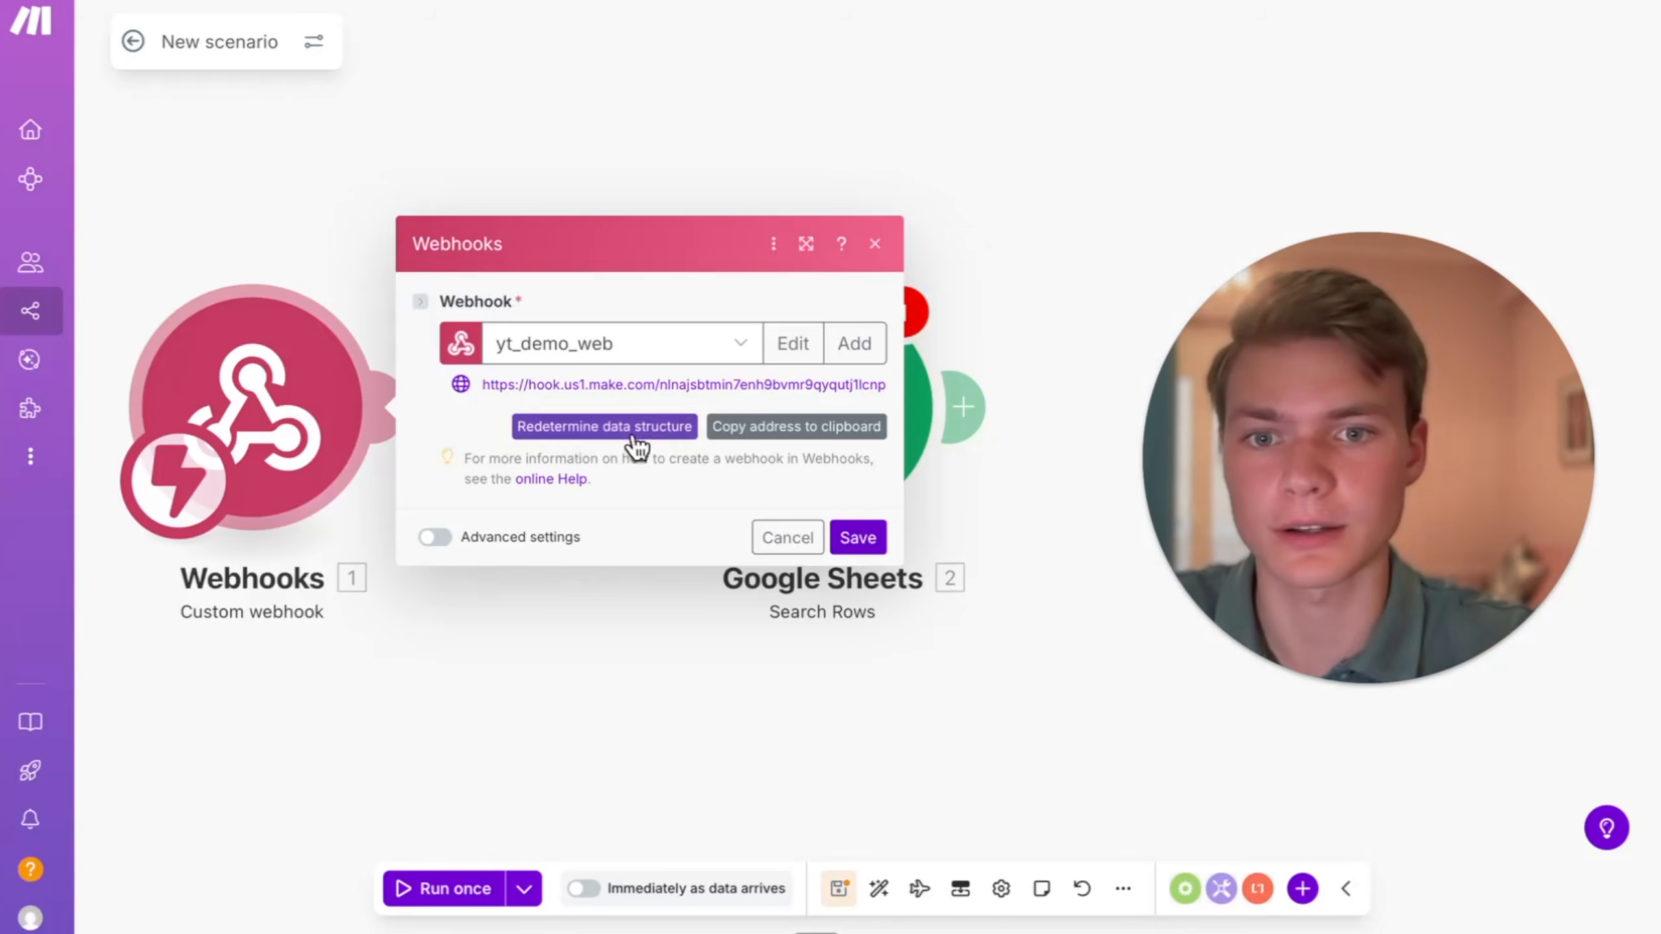
- Map the Search Rows filter's Equal to value to the webhook's call: to_number, and save the Google Sheets module
click(638, 426)
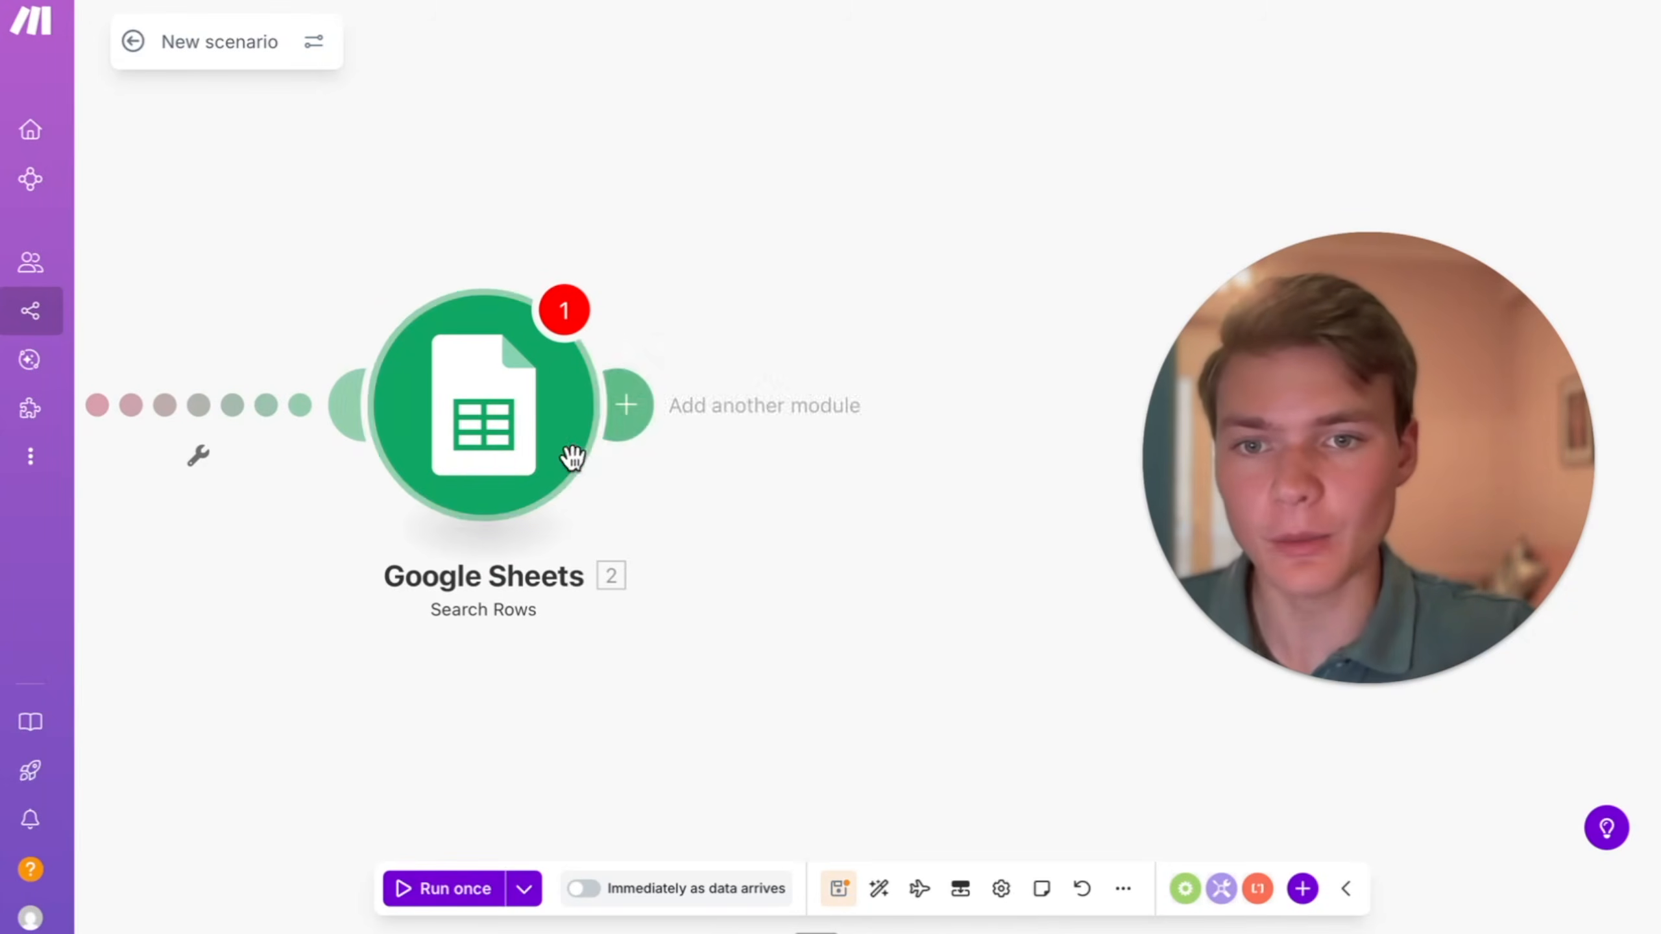
click(562, 487)
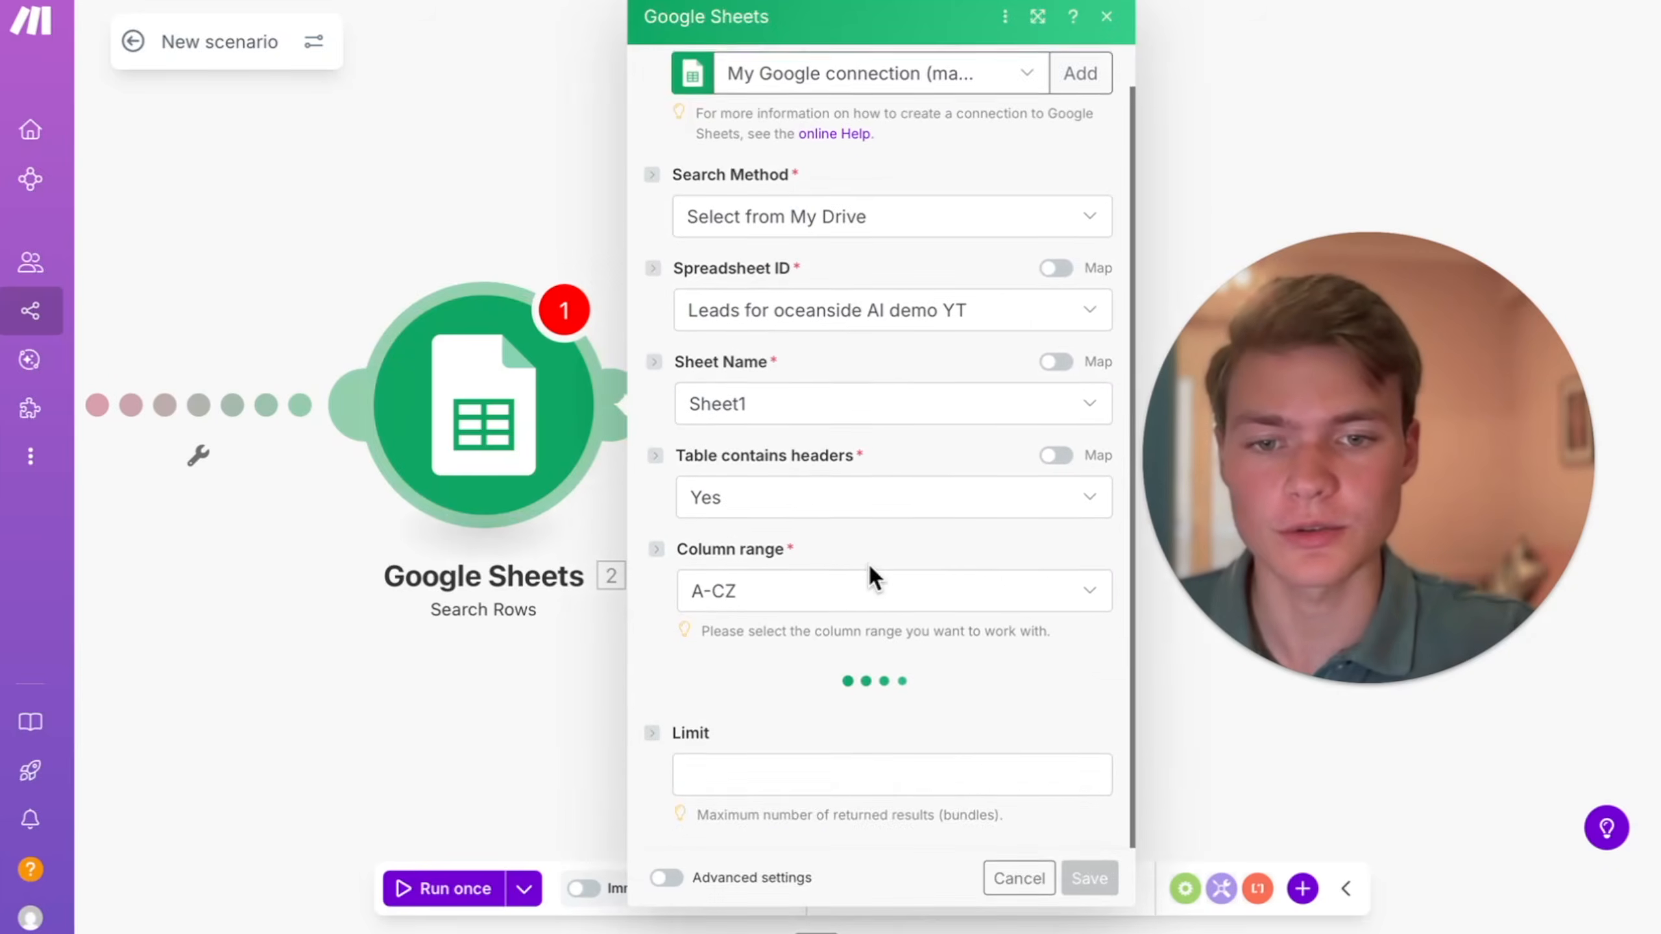
scroll(919, 601, down, 3)
click(832, 605)
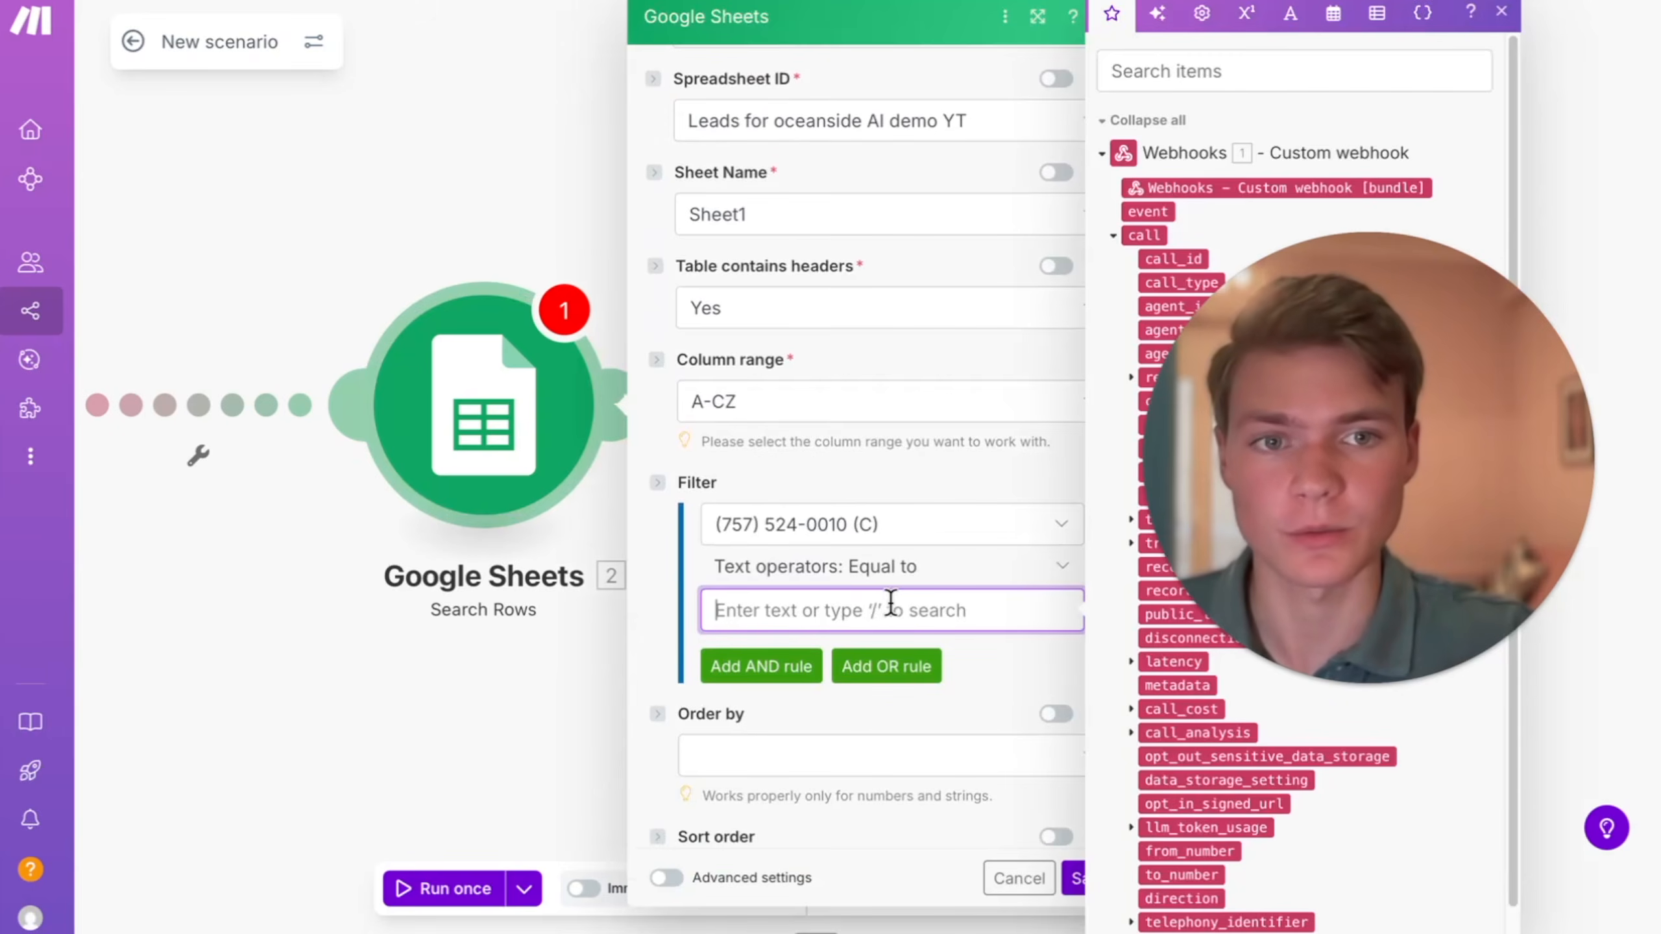
scroll(1200, 860, down, 1)
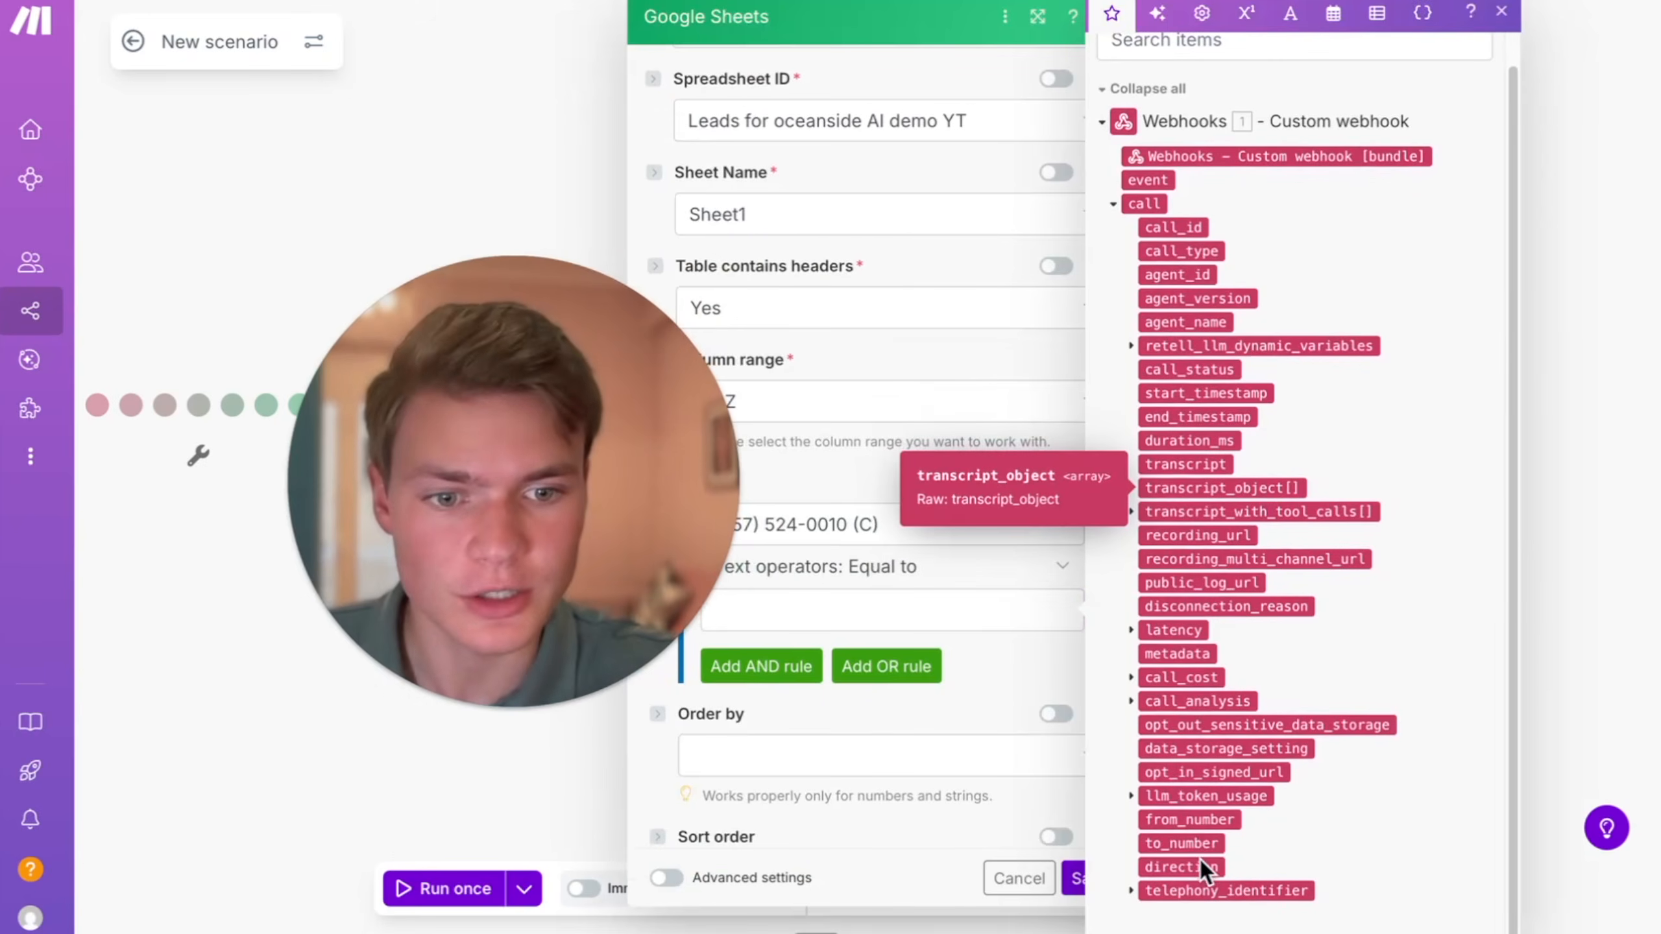
click(922, 618)
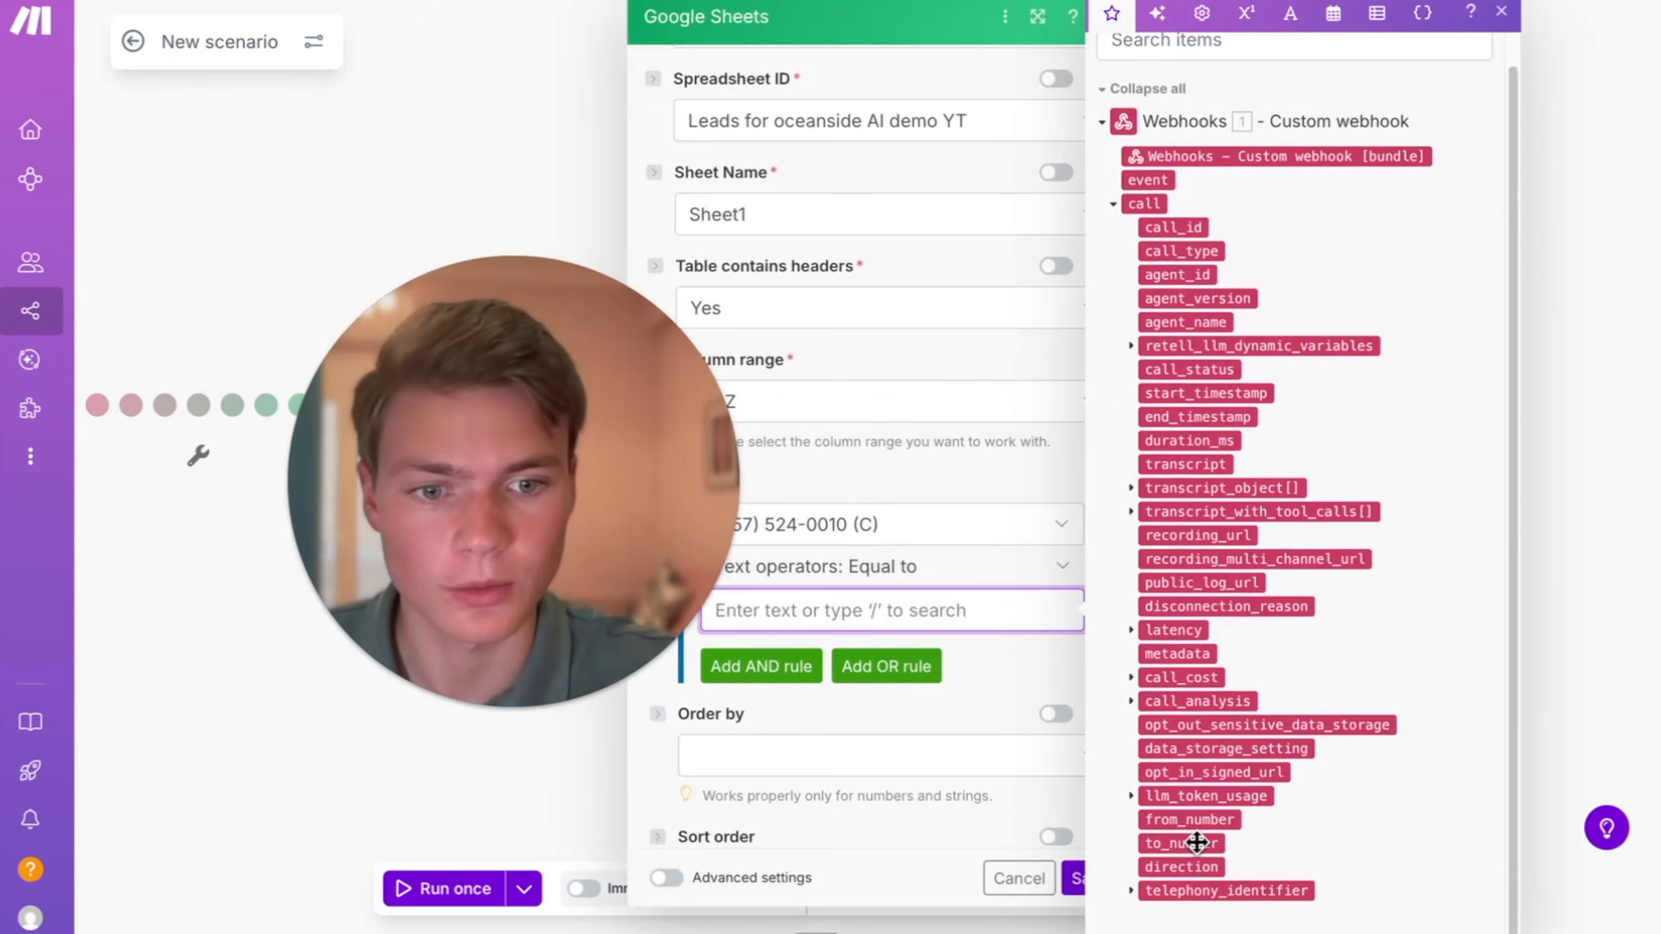
click(982, 642)
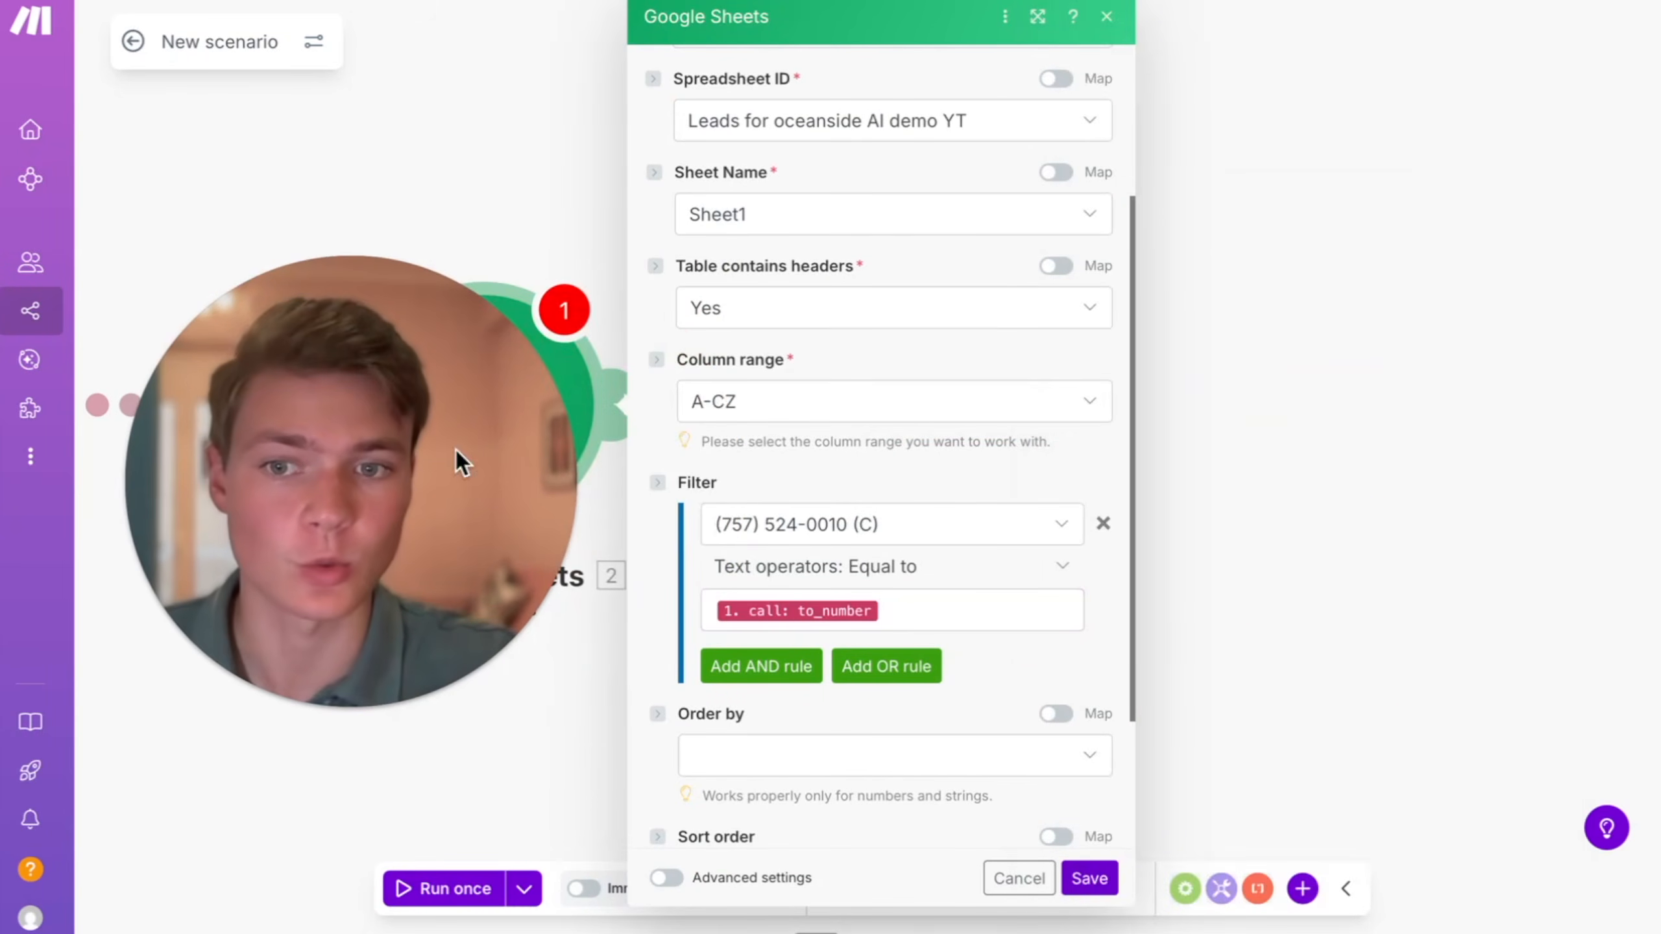
scroll(910, 627, down, 2)
scroll(911, 626, up, 2)
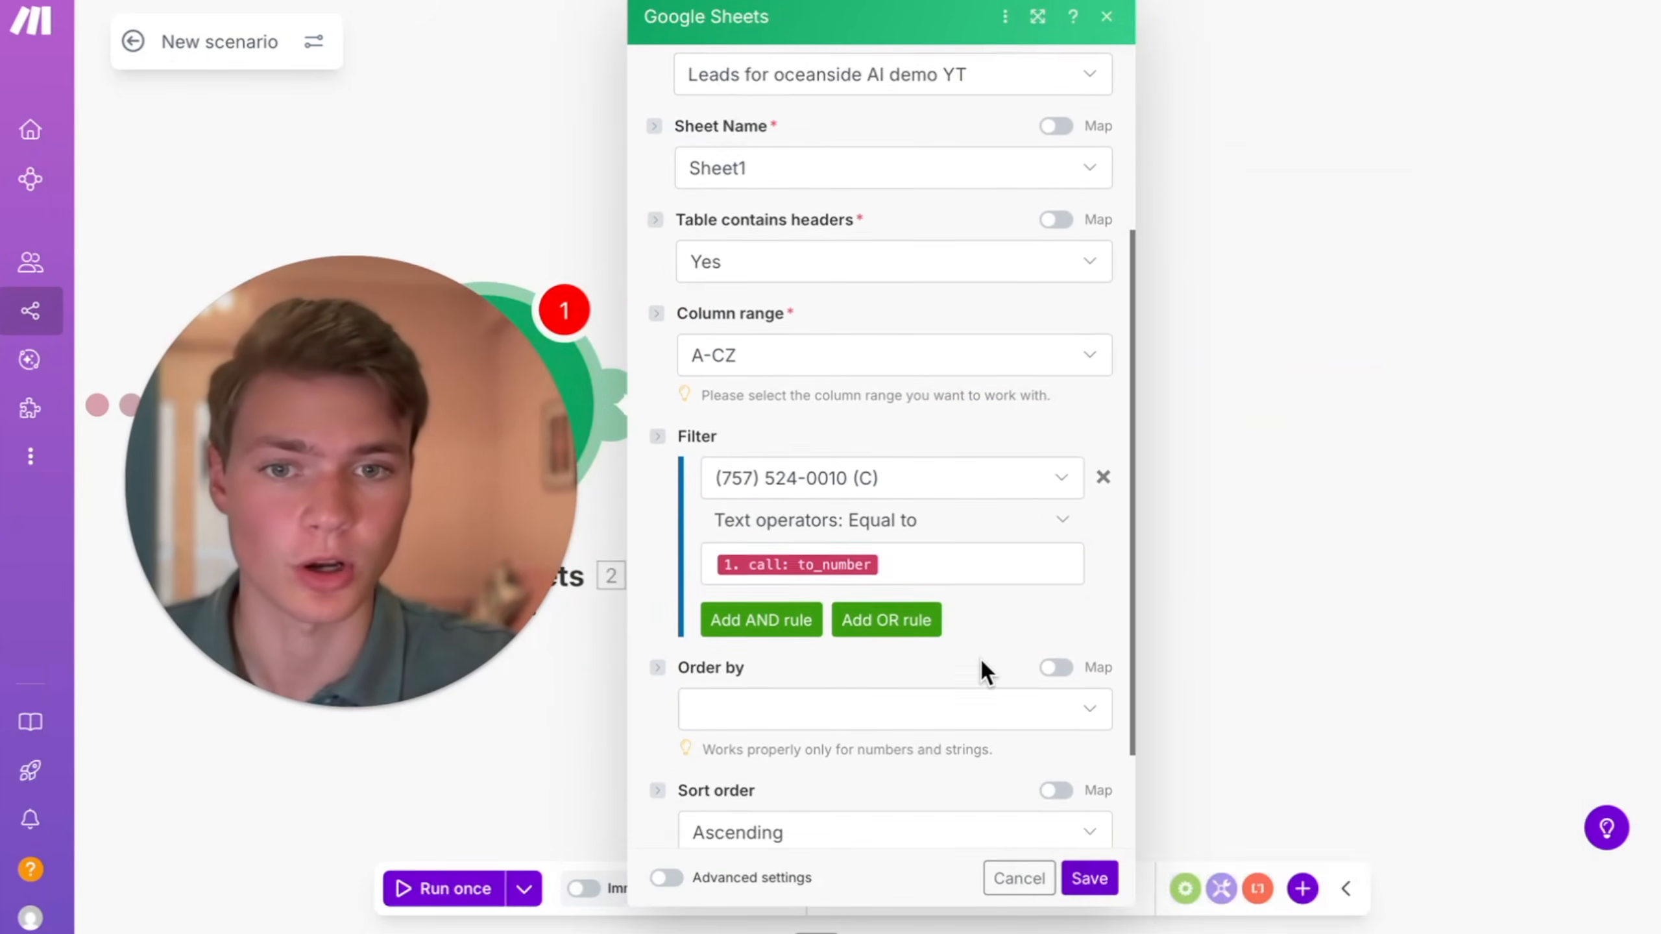
click(1088, 878)
- Add a Google Sheets Update a Row module for Sheet1 of Leads for oceanside AI demo YT, with Row number from Search Rows
drag(734, 580, 539, 580)
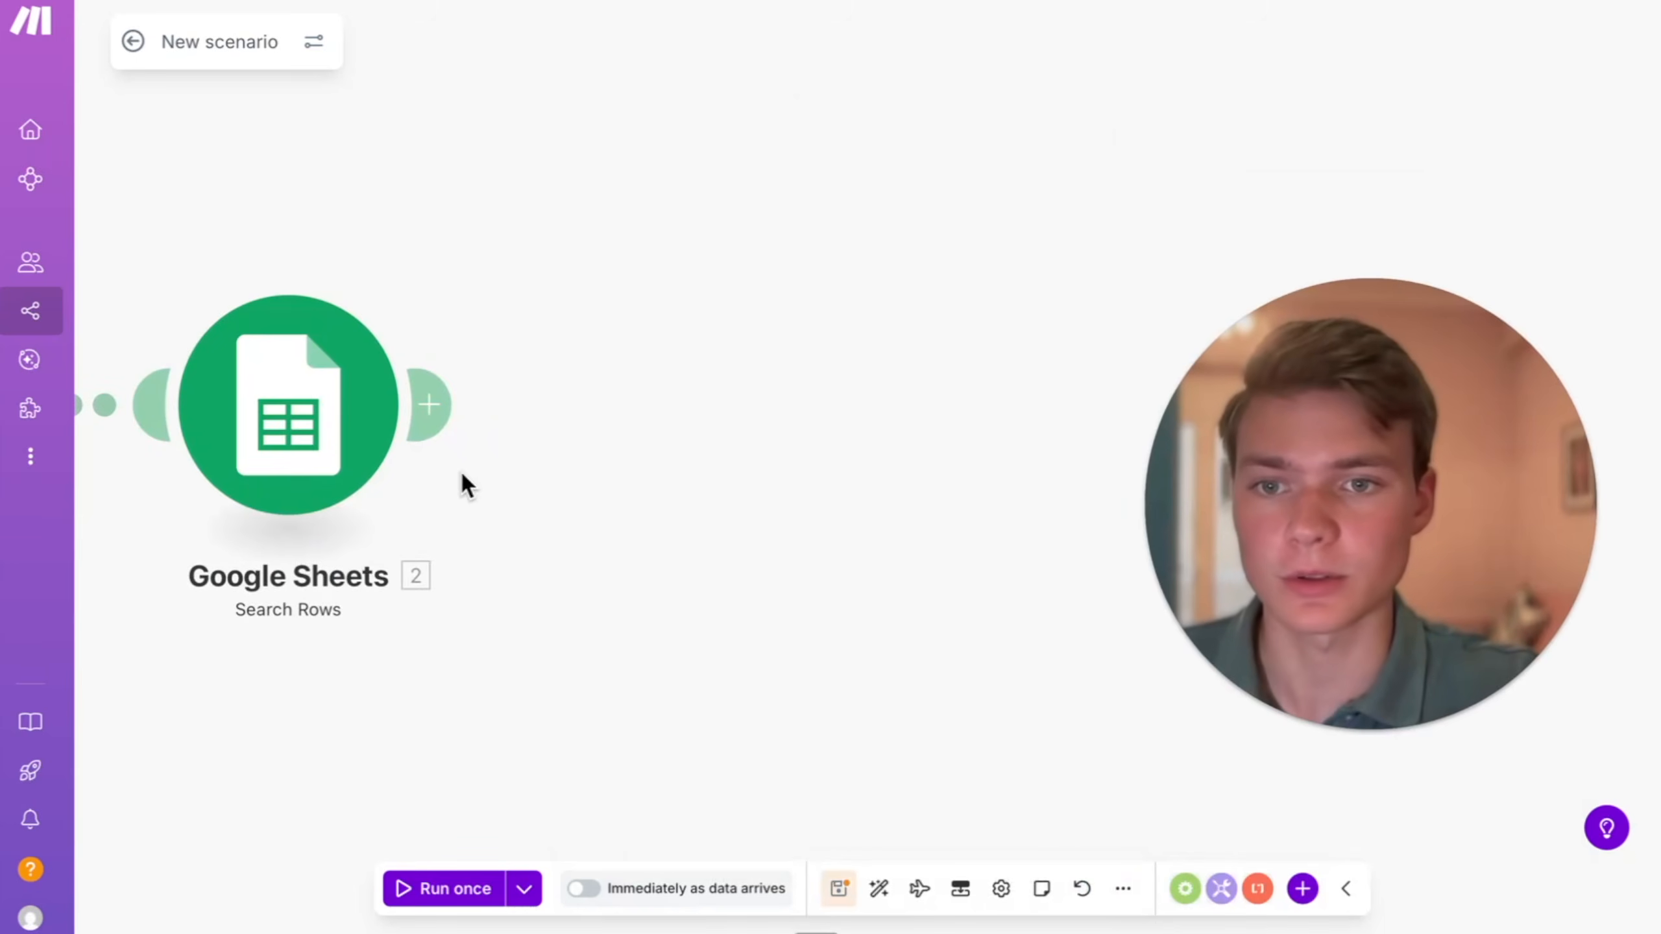
click(429, 418)
click(1036, 495)
click(1004, 466)
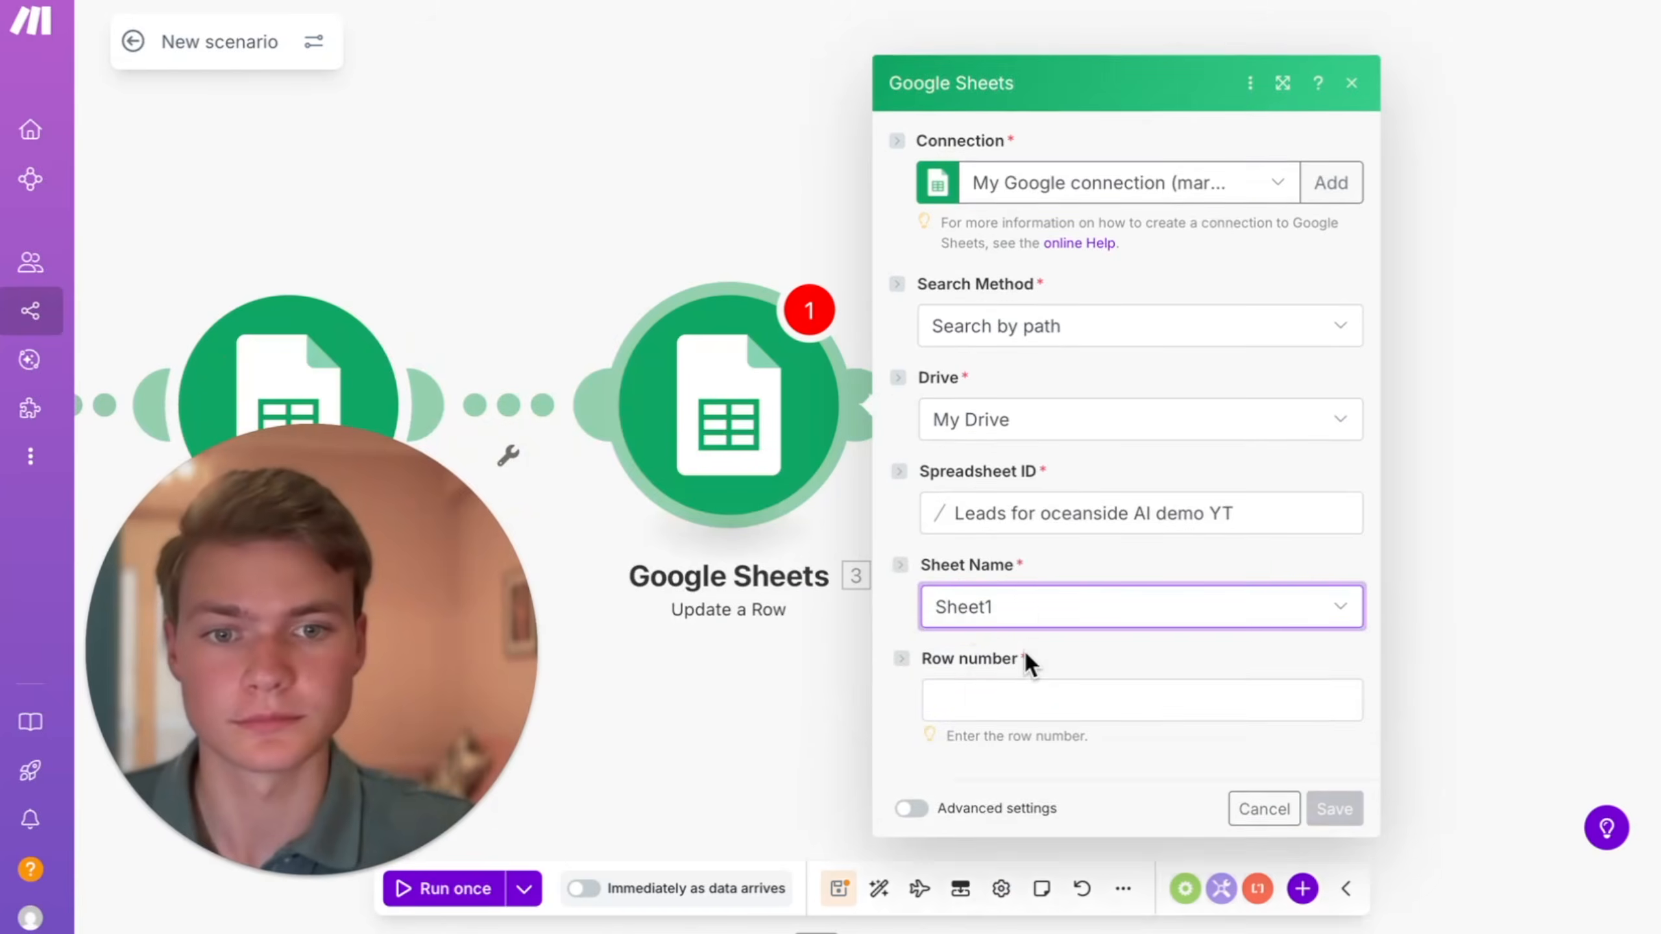
click(1040, 695)
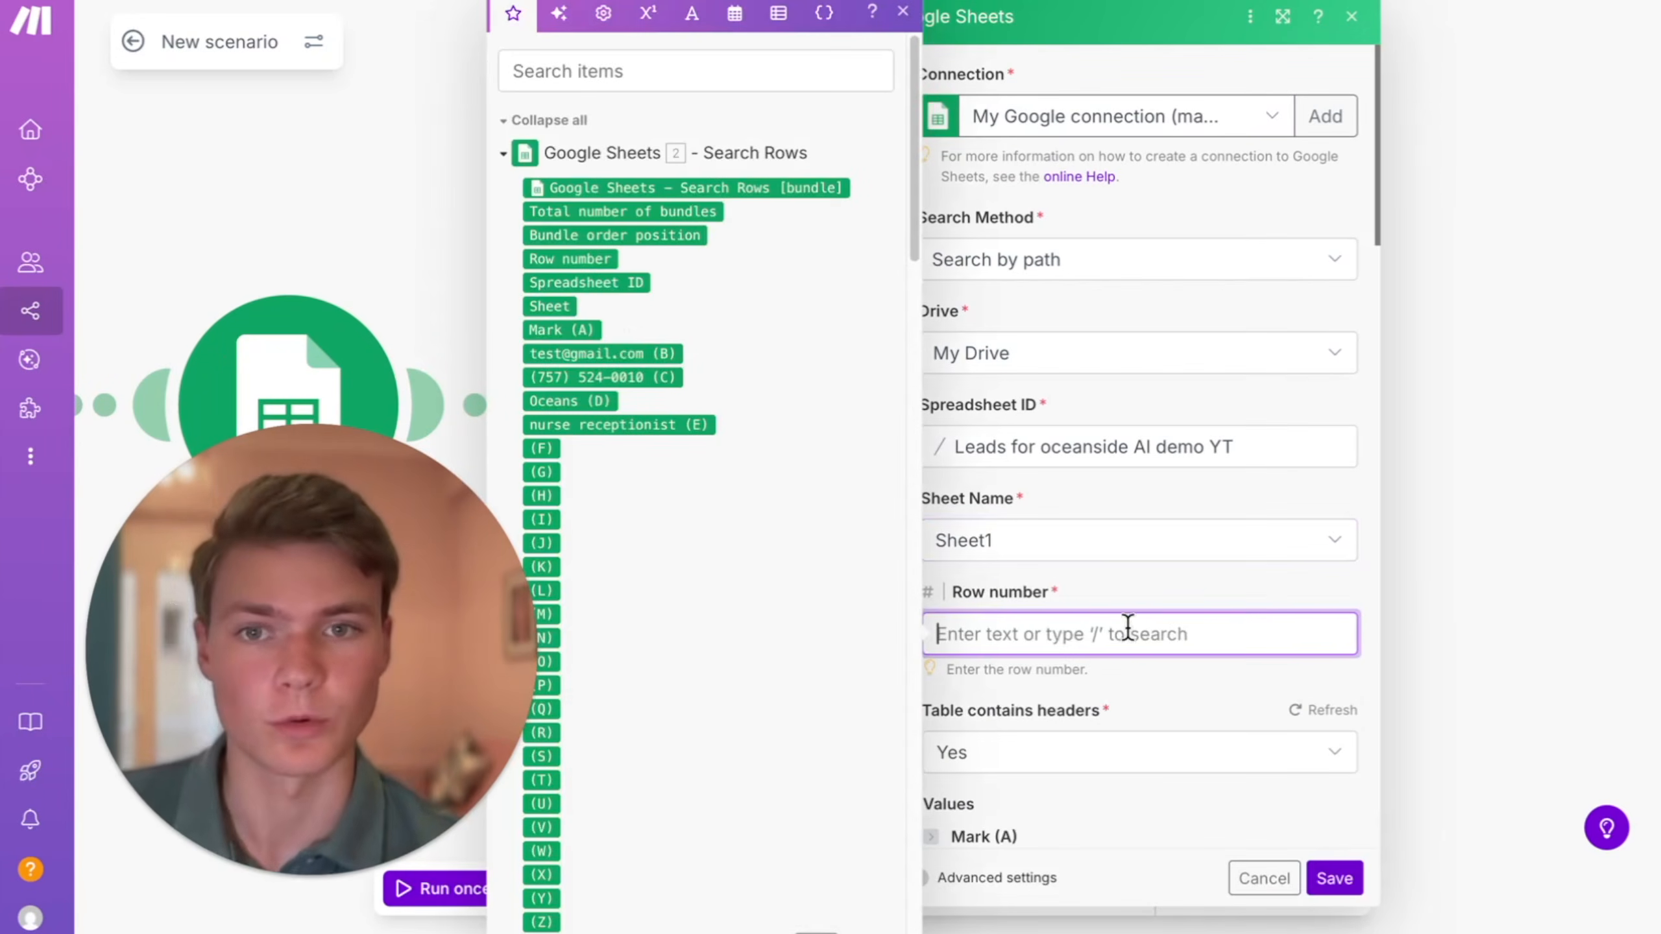
click(580, 254)
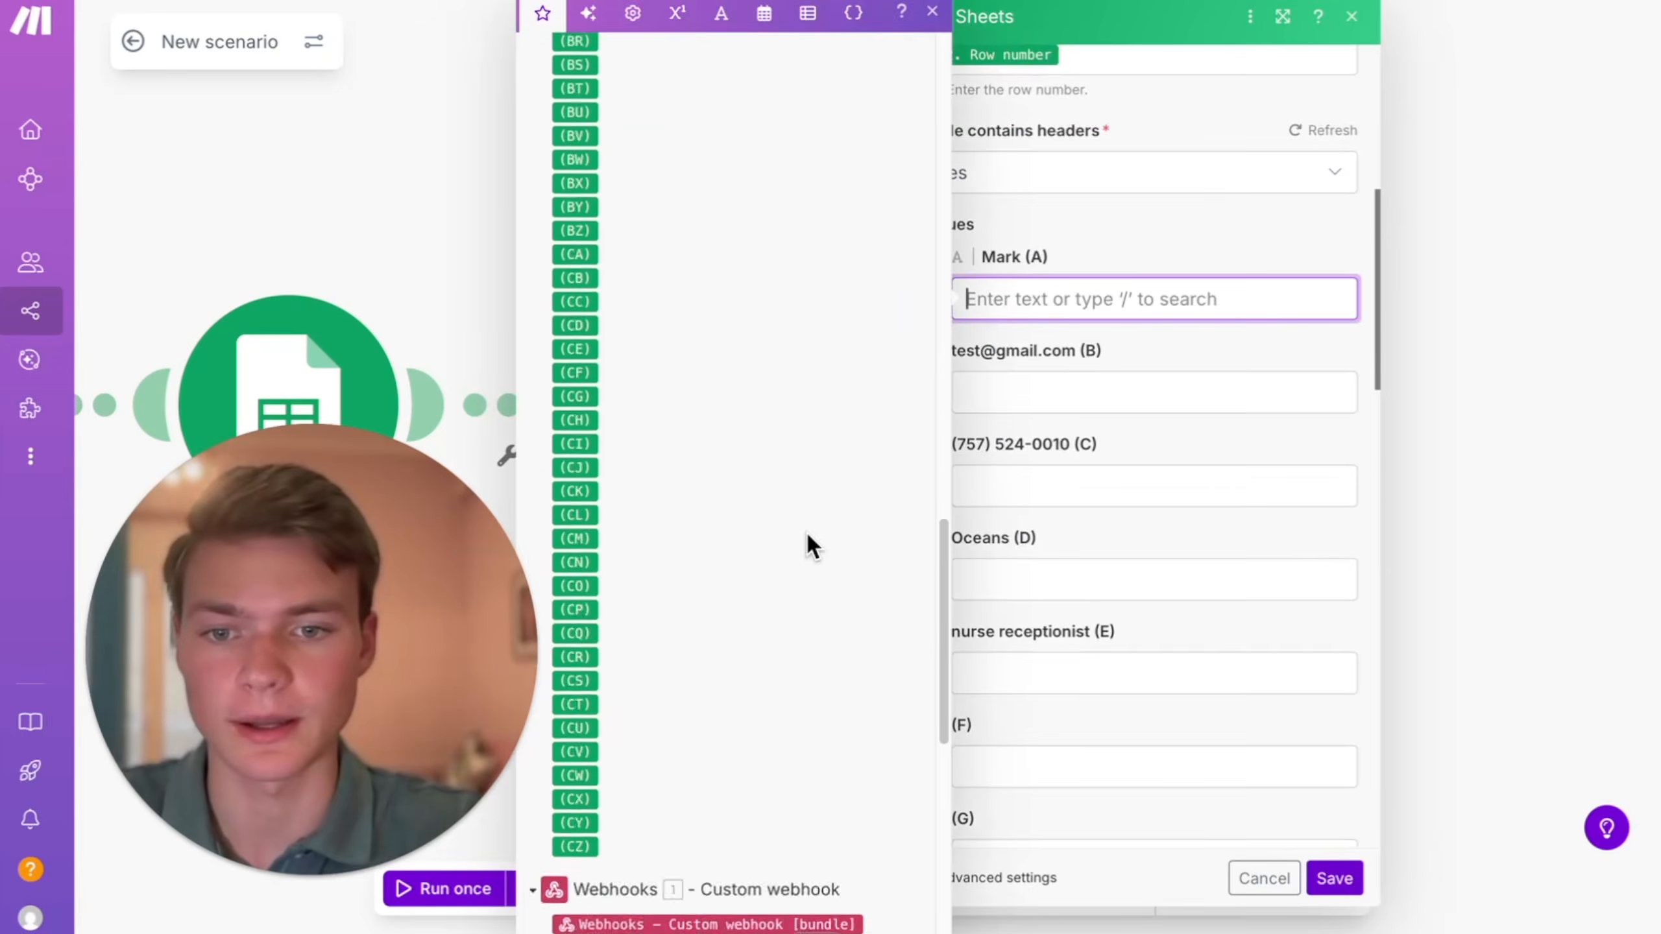
- Map the webhook's call_summary to column F, recording_url to column G and transcript to column H of the updated row
scroll(805, 530, down, 10)
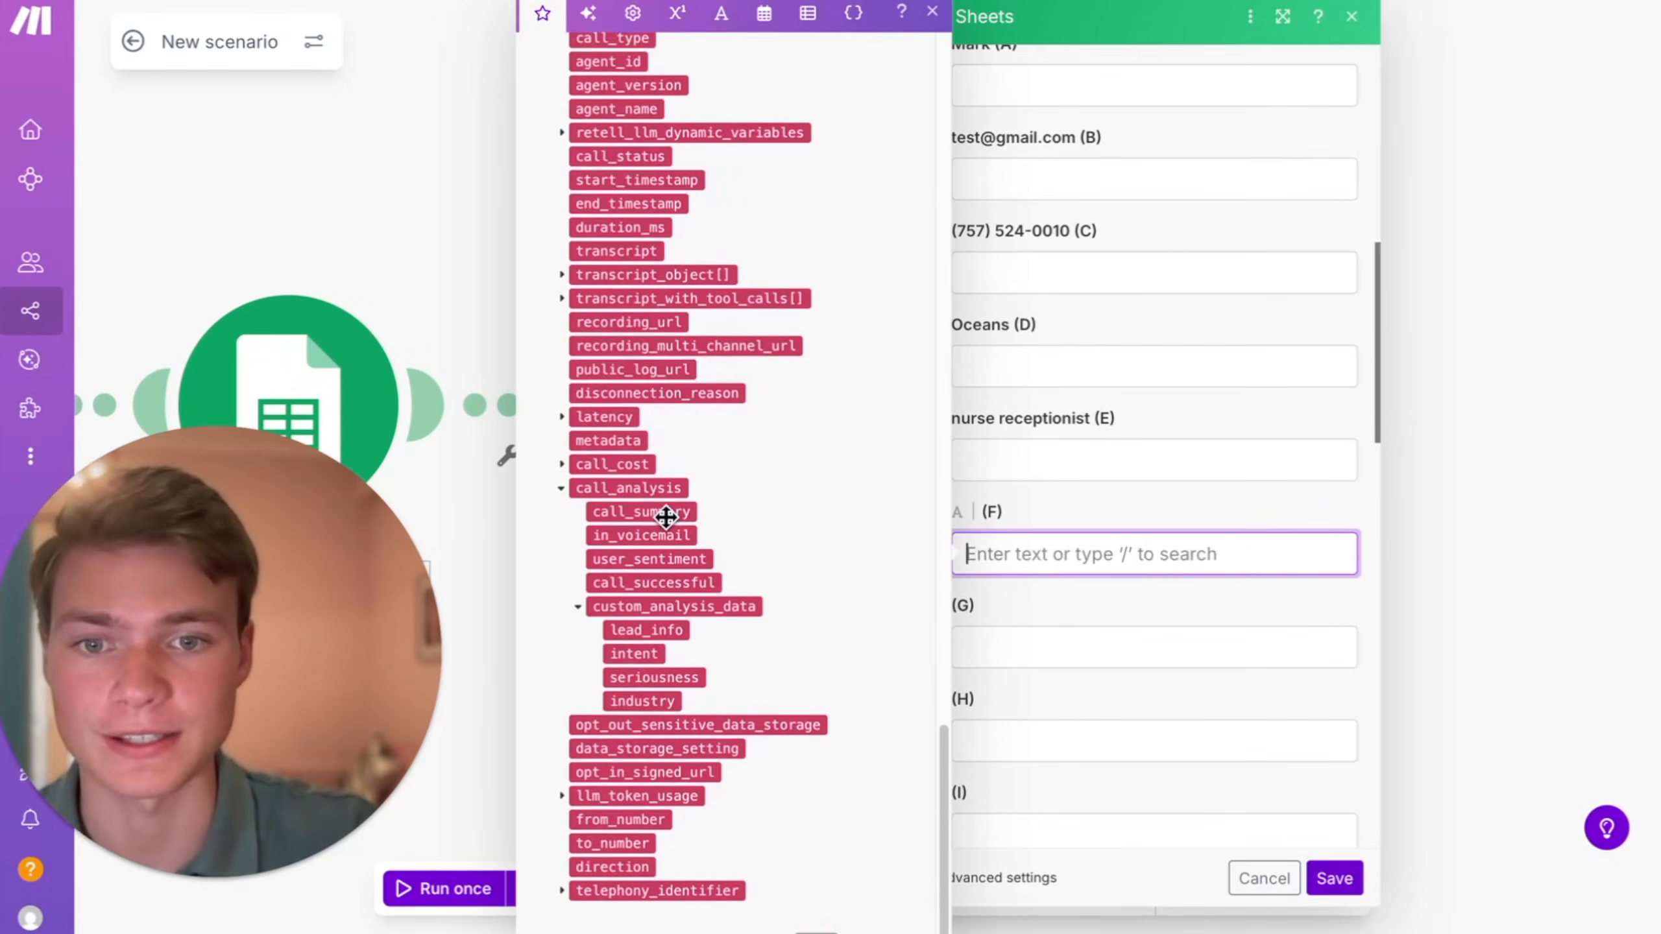
click(649, 511)
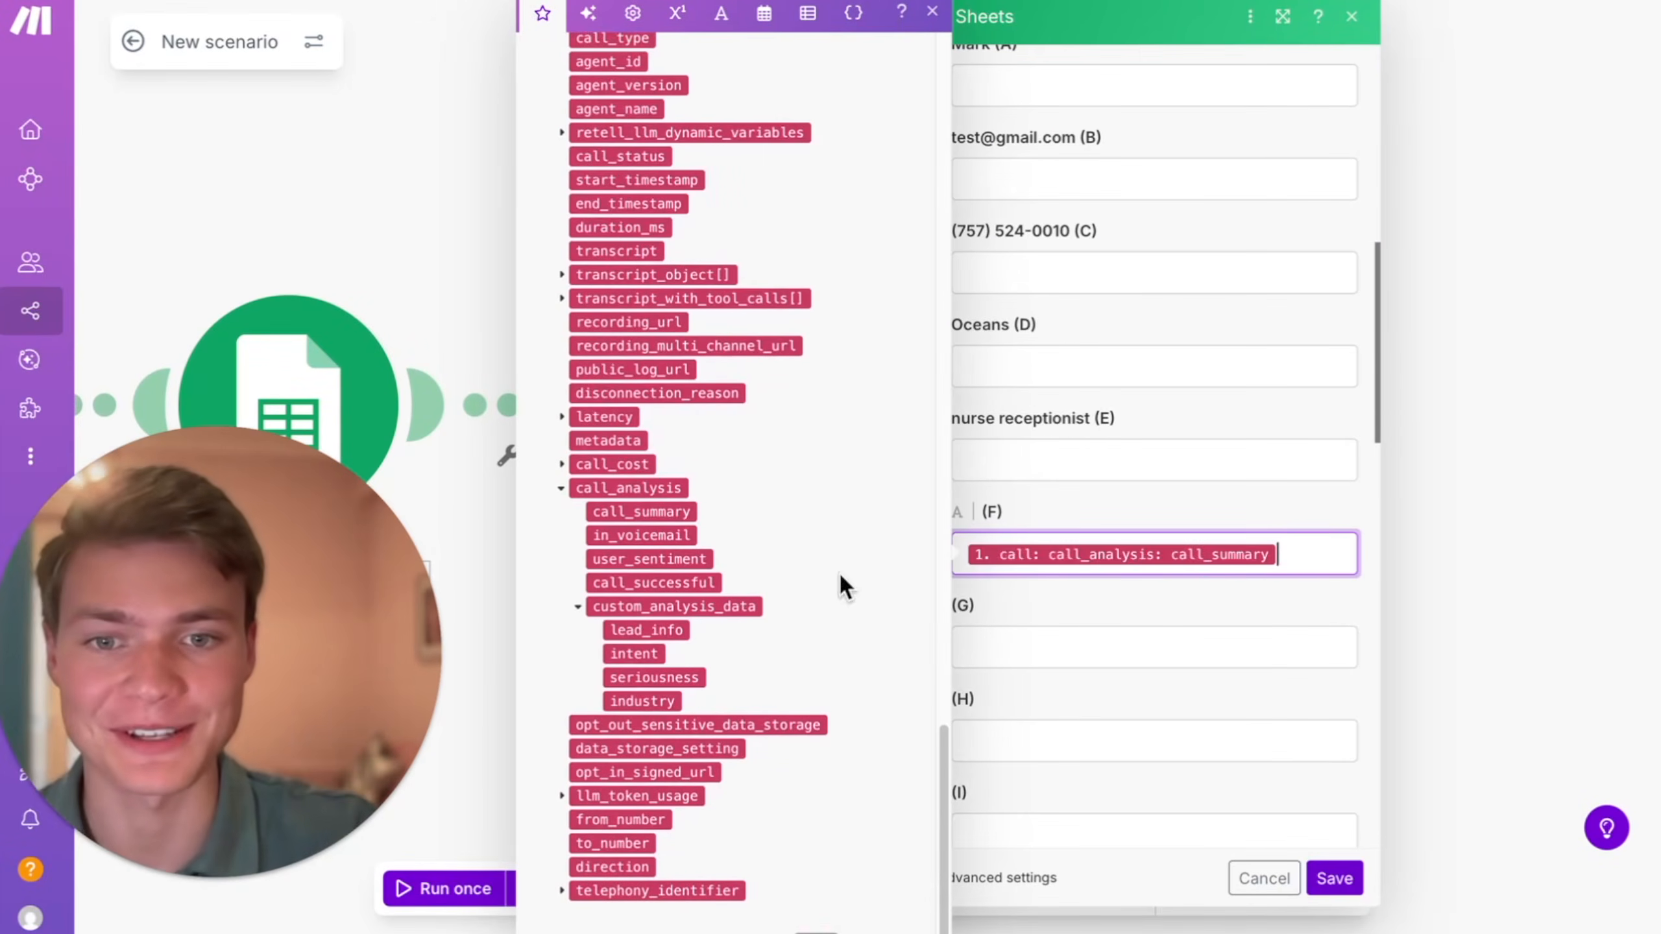
drag(629, 318, 979, 649)
click(1022, 732)
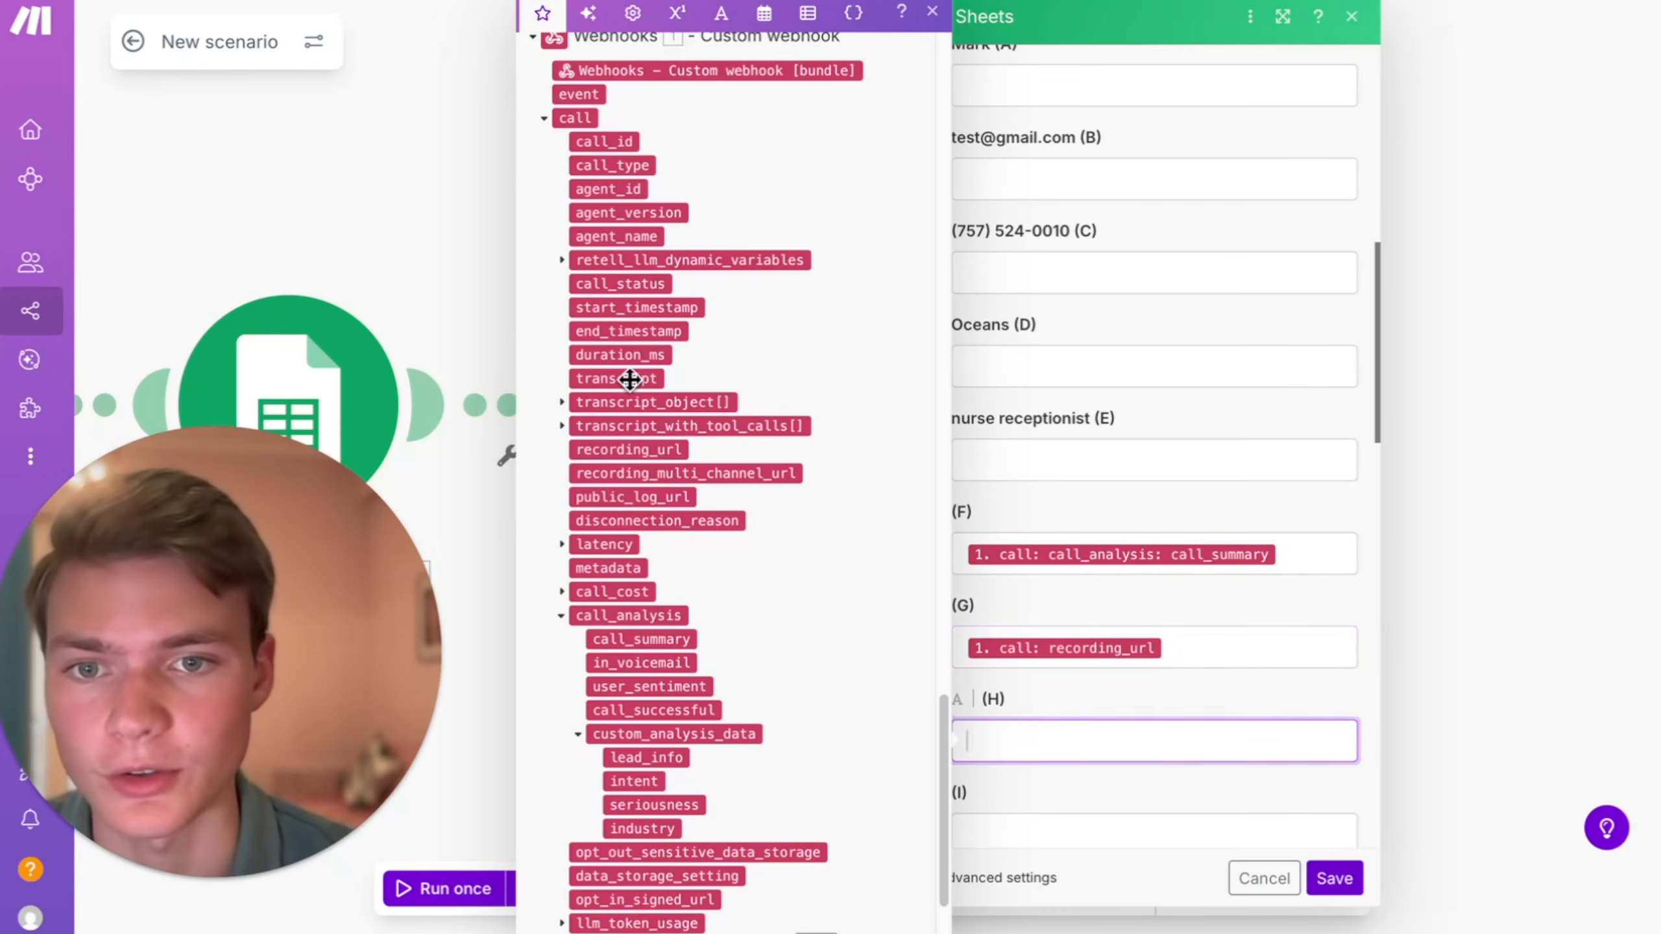
drag(617, 378, 1170, 720)
scroll(1170, 719, down, 2)
- Map custom_analysis_data lead_info to column I and intent to column J, and save the module and the scenario
click(993, 697)
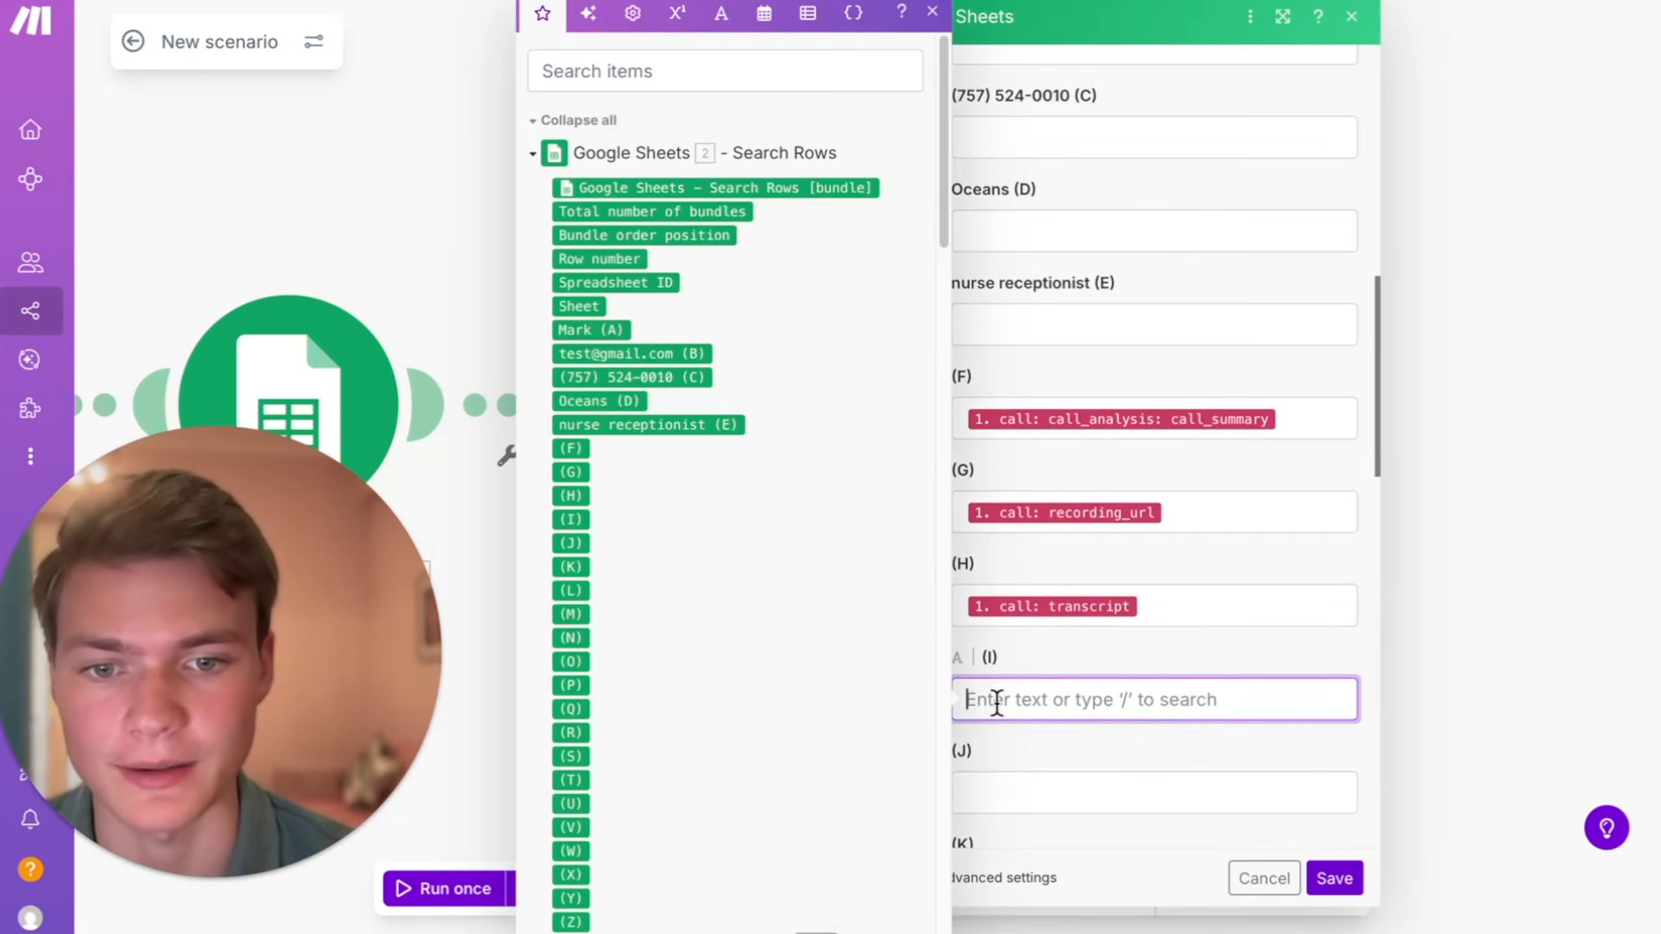
scroll(580, 710, down, 15)
scroll(578, 709, up, 2)
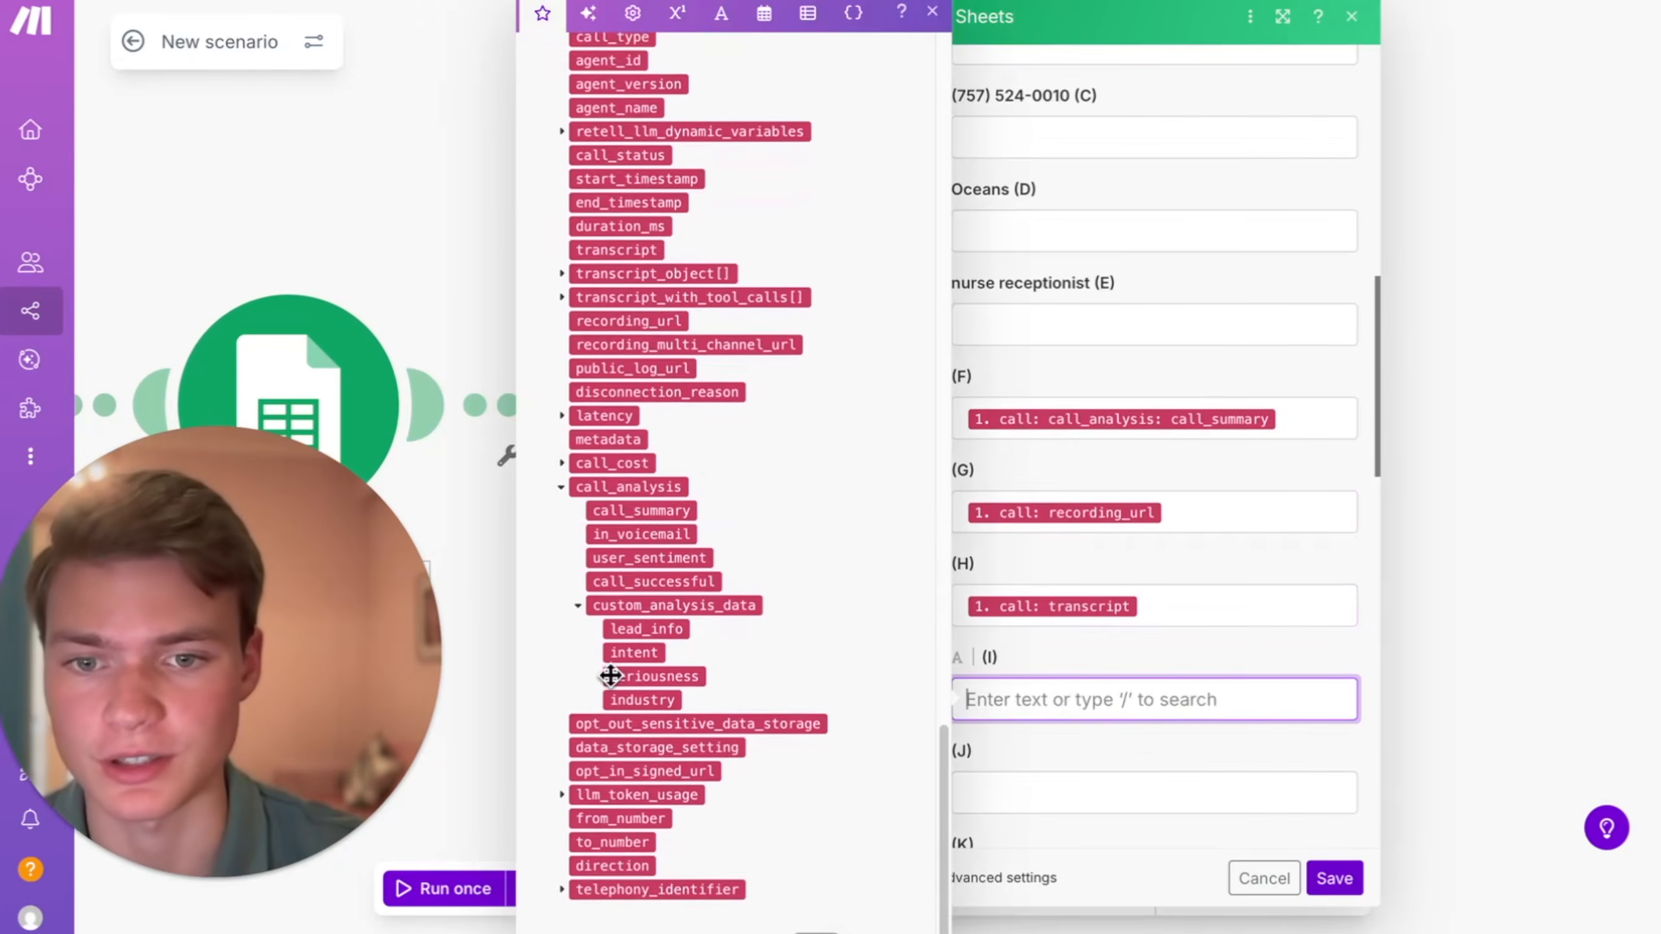
click(639, 630)
click(1015, 795)
click(634, 653)
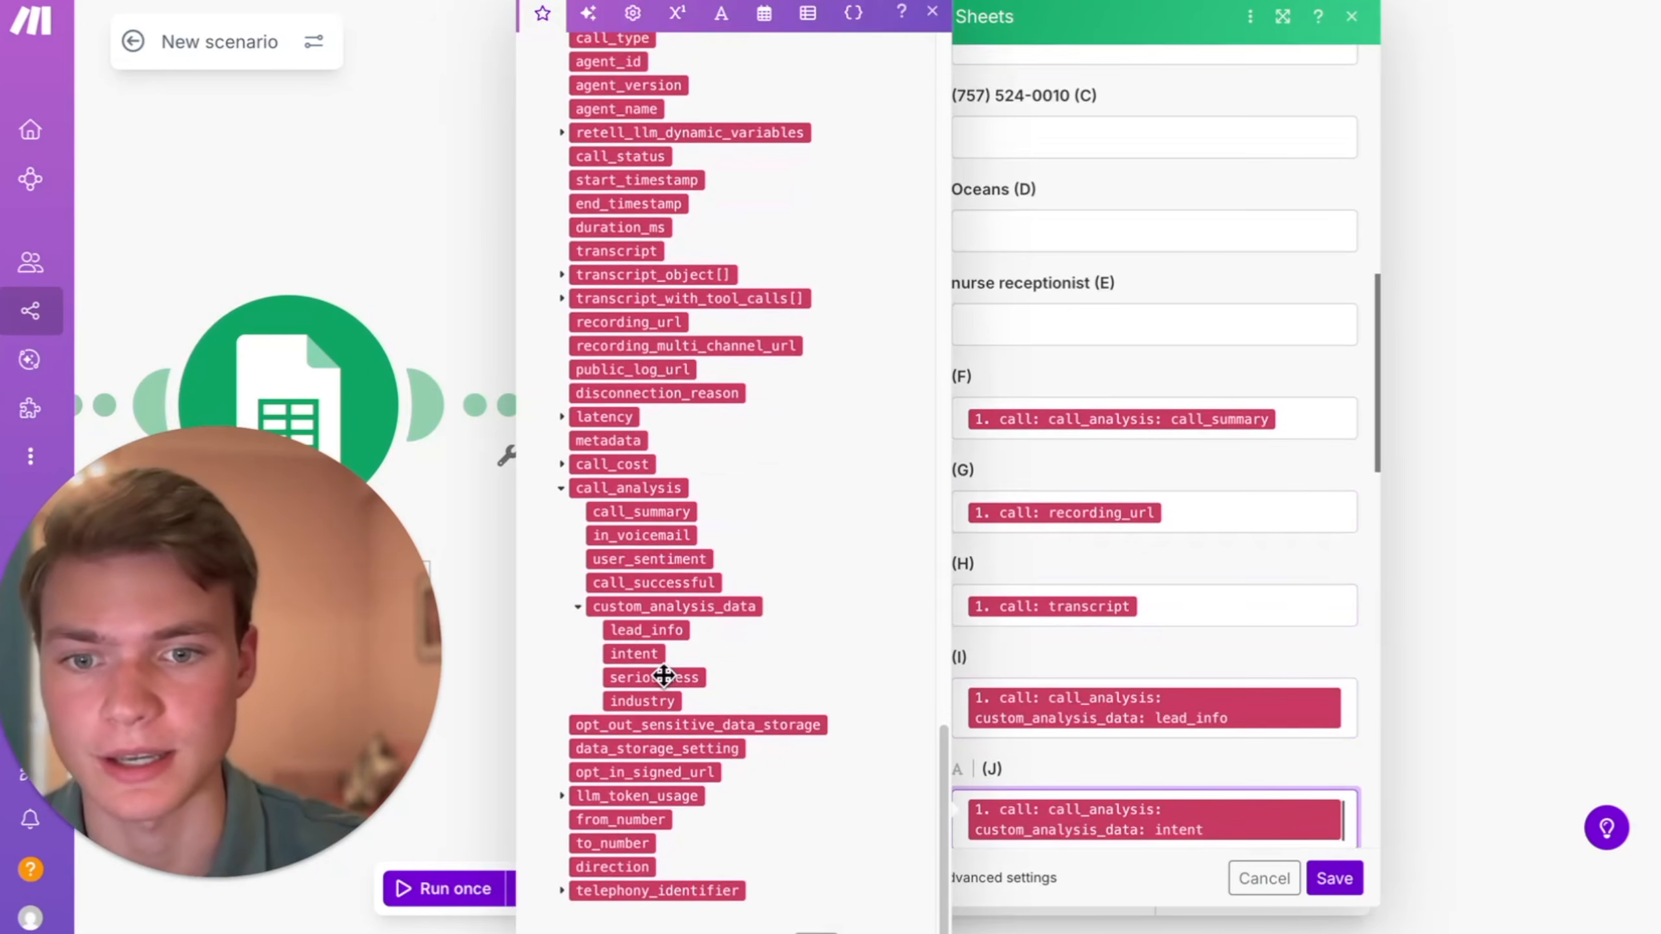
scroll(994, 711, down, 4)
scroll(1193, 713, up, 10)
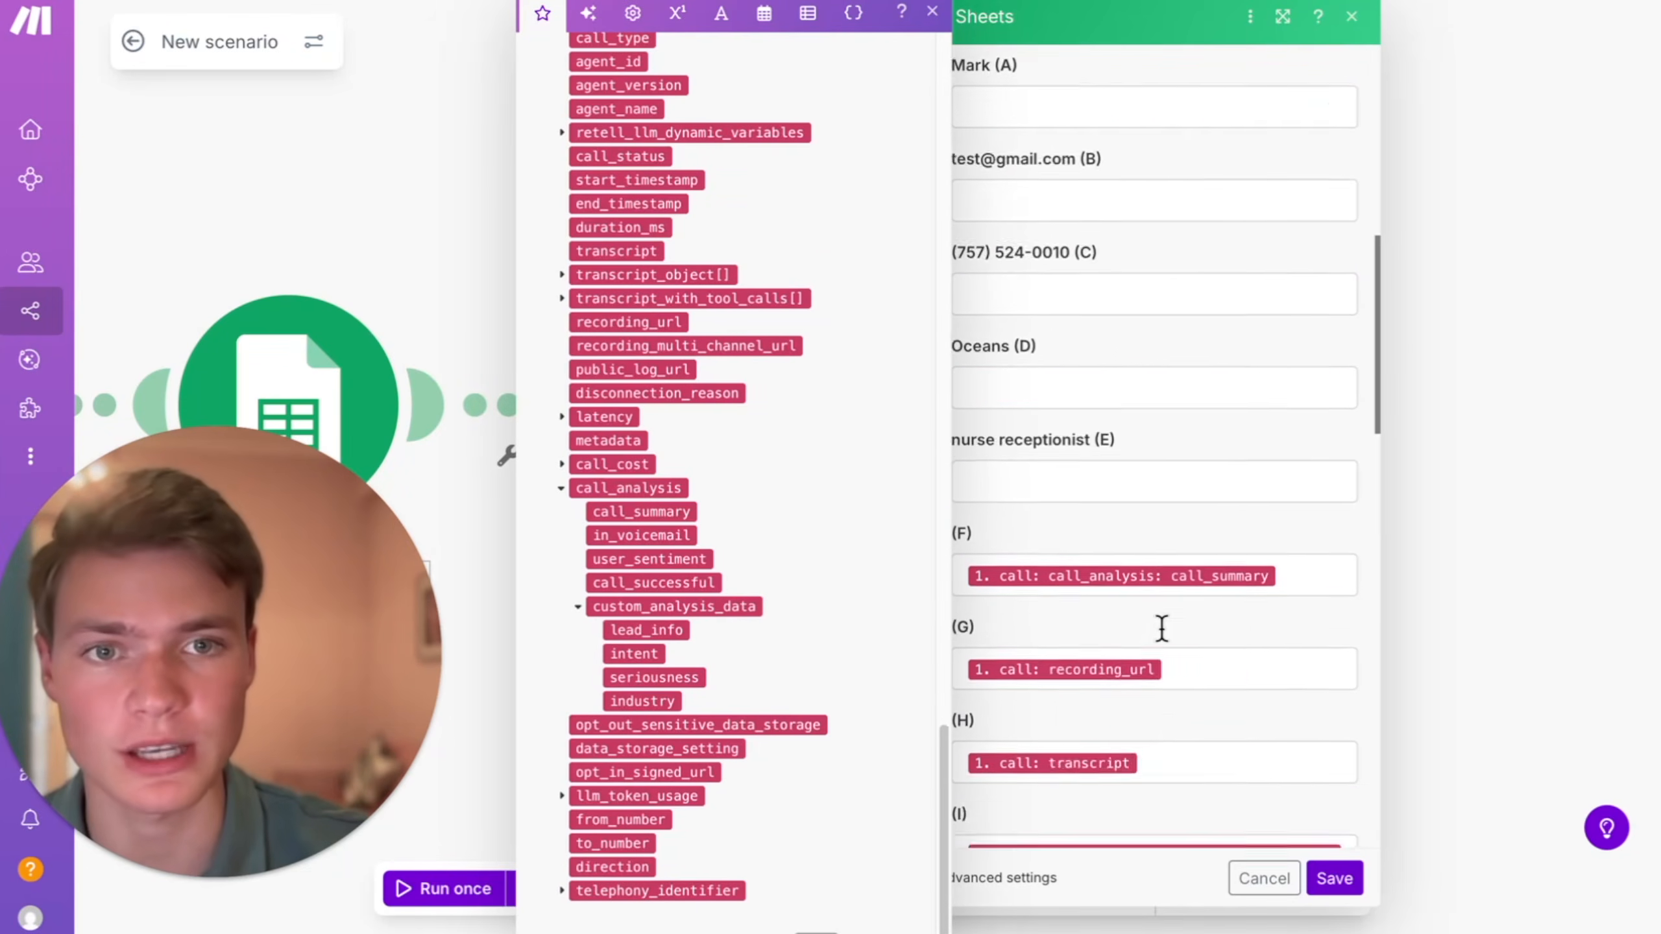
click(1332, 878)
click(838, 890)
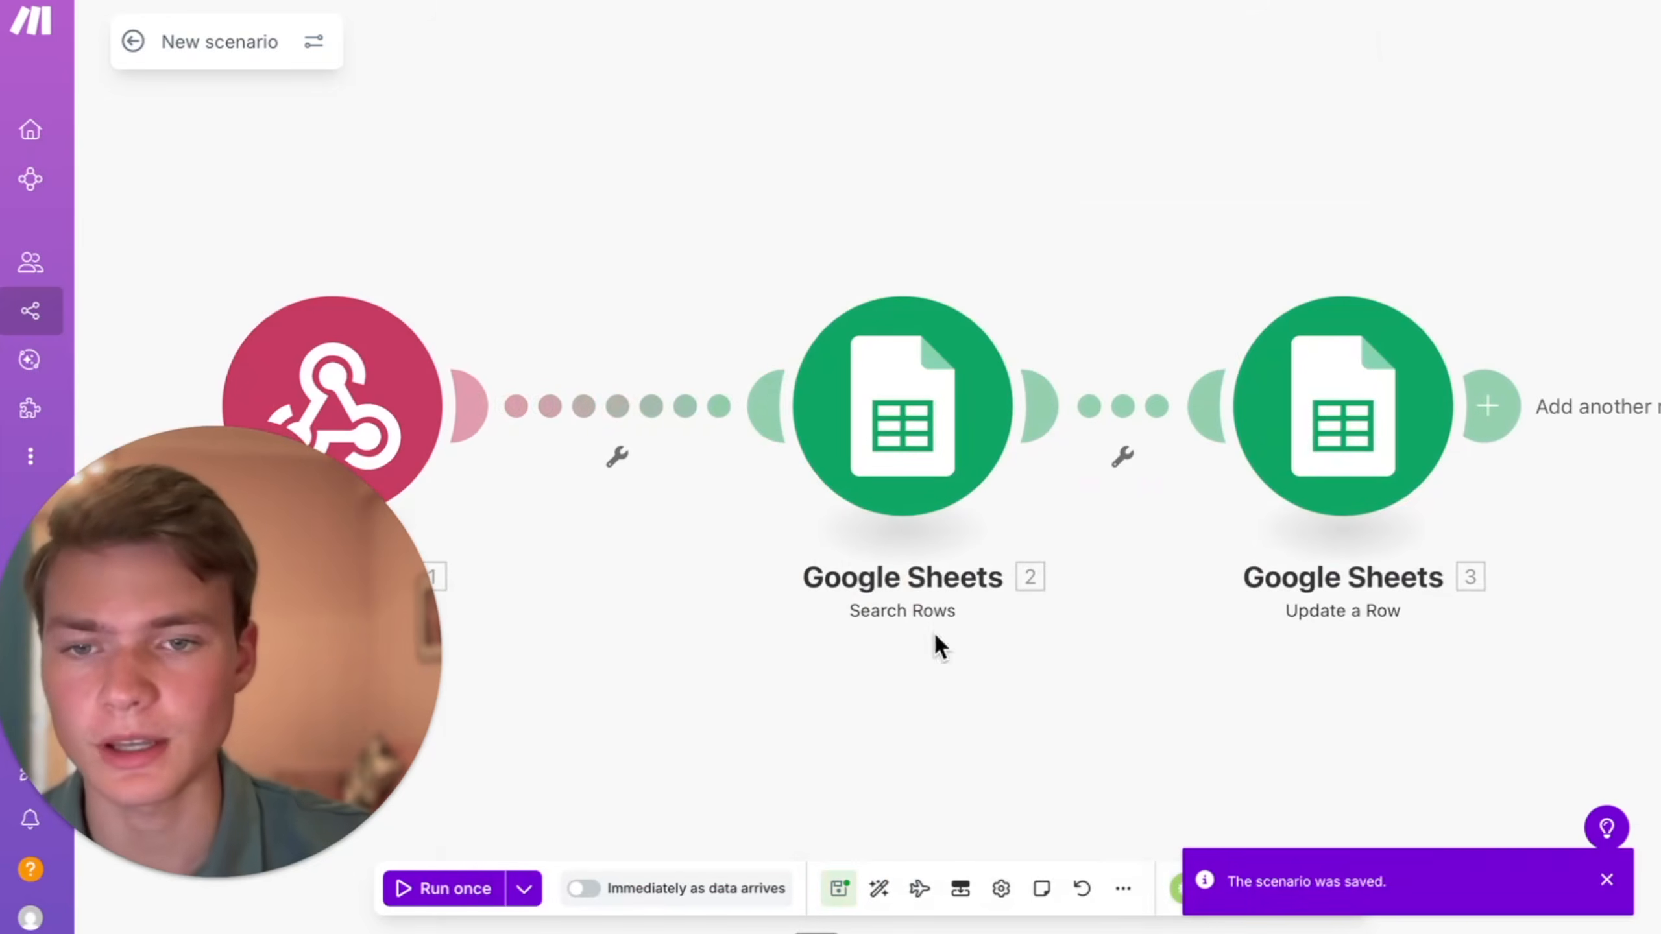
- Filter the webhook-to-Search Rows link on event equal to (case insensitive) call_analyzed, and save and activate the scenario
click(613, 408)
click(867, 381)
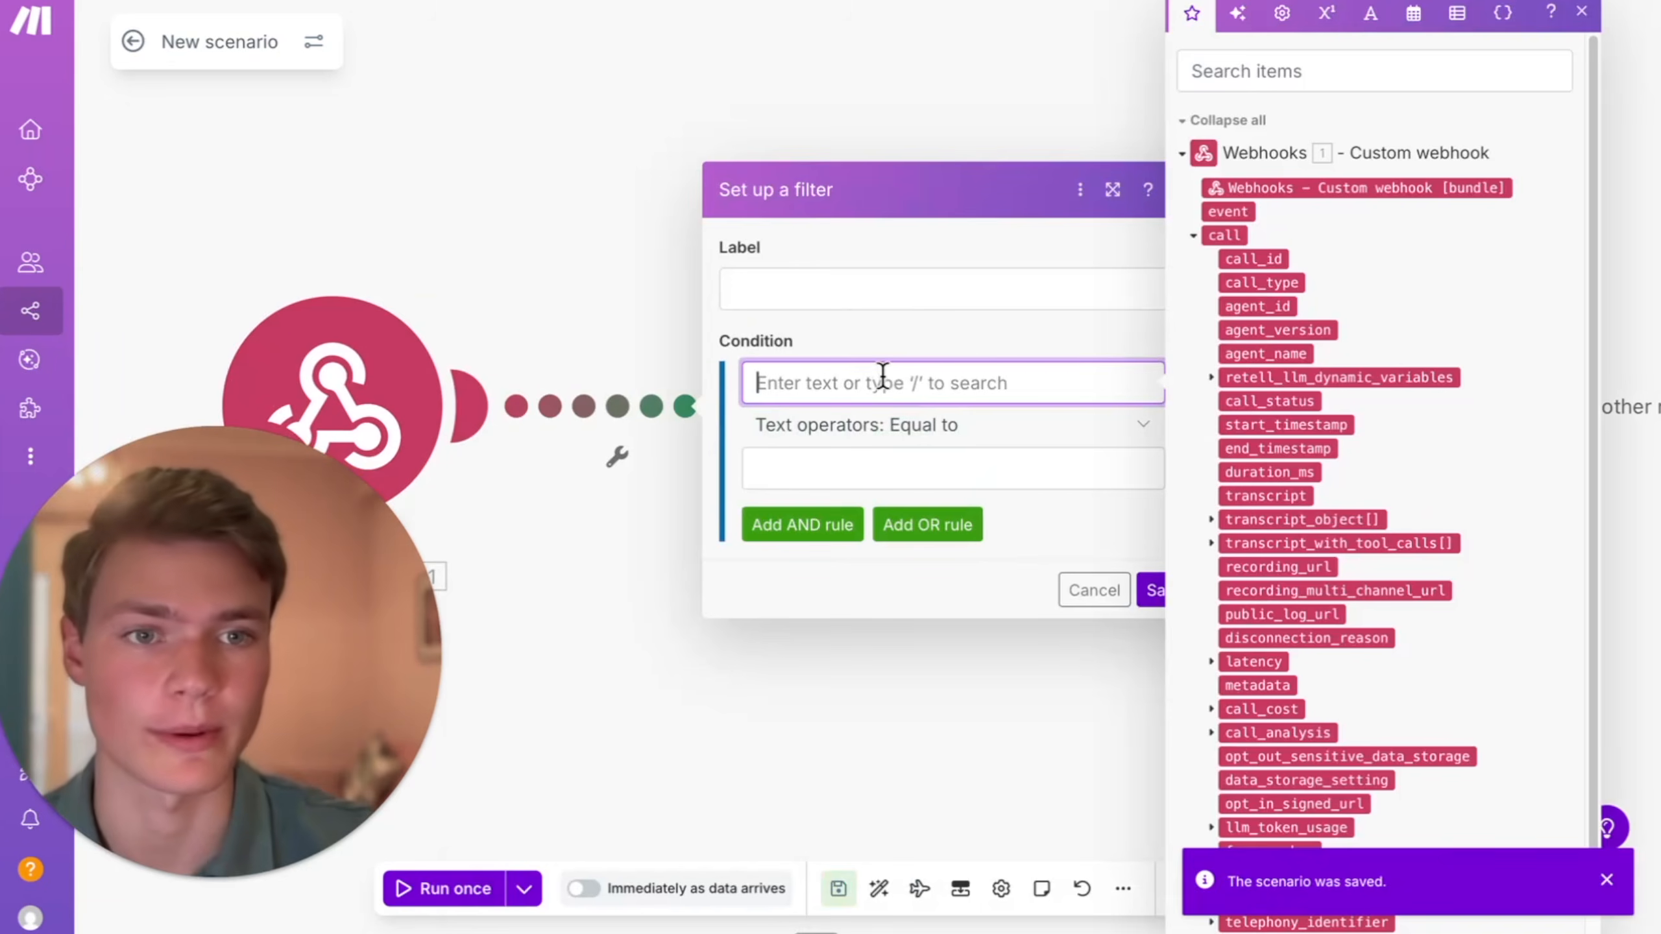
click(1241, 214)
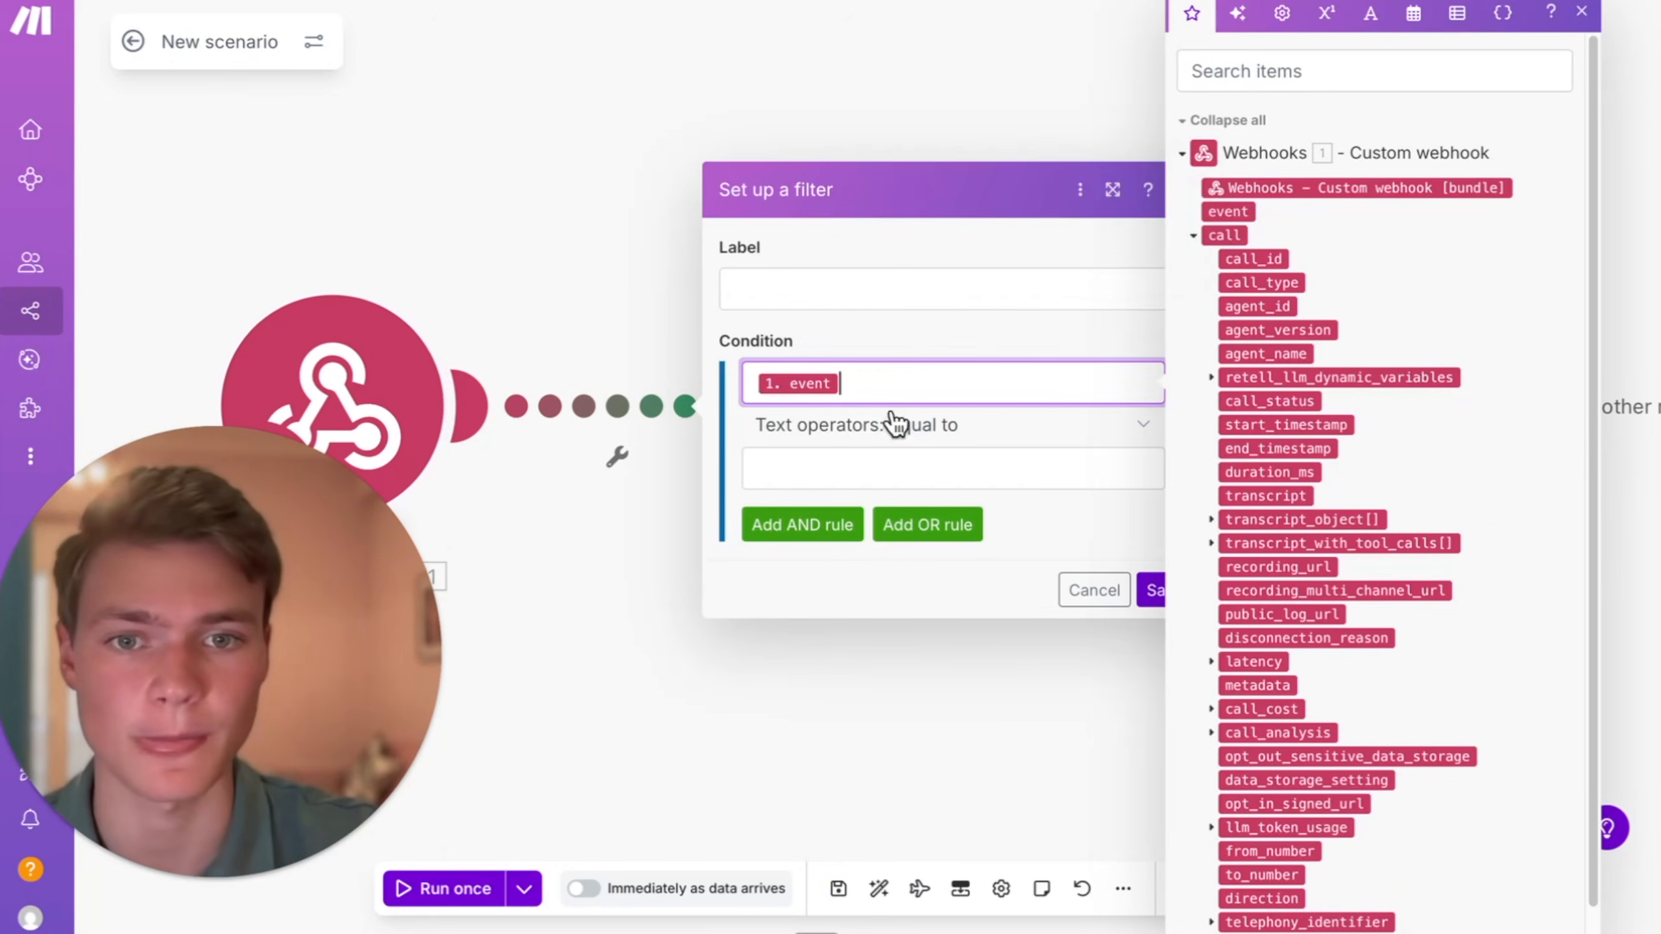
click(868, 470)
click(941, 426)
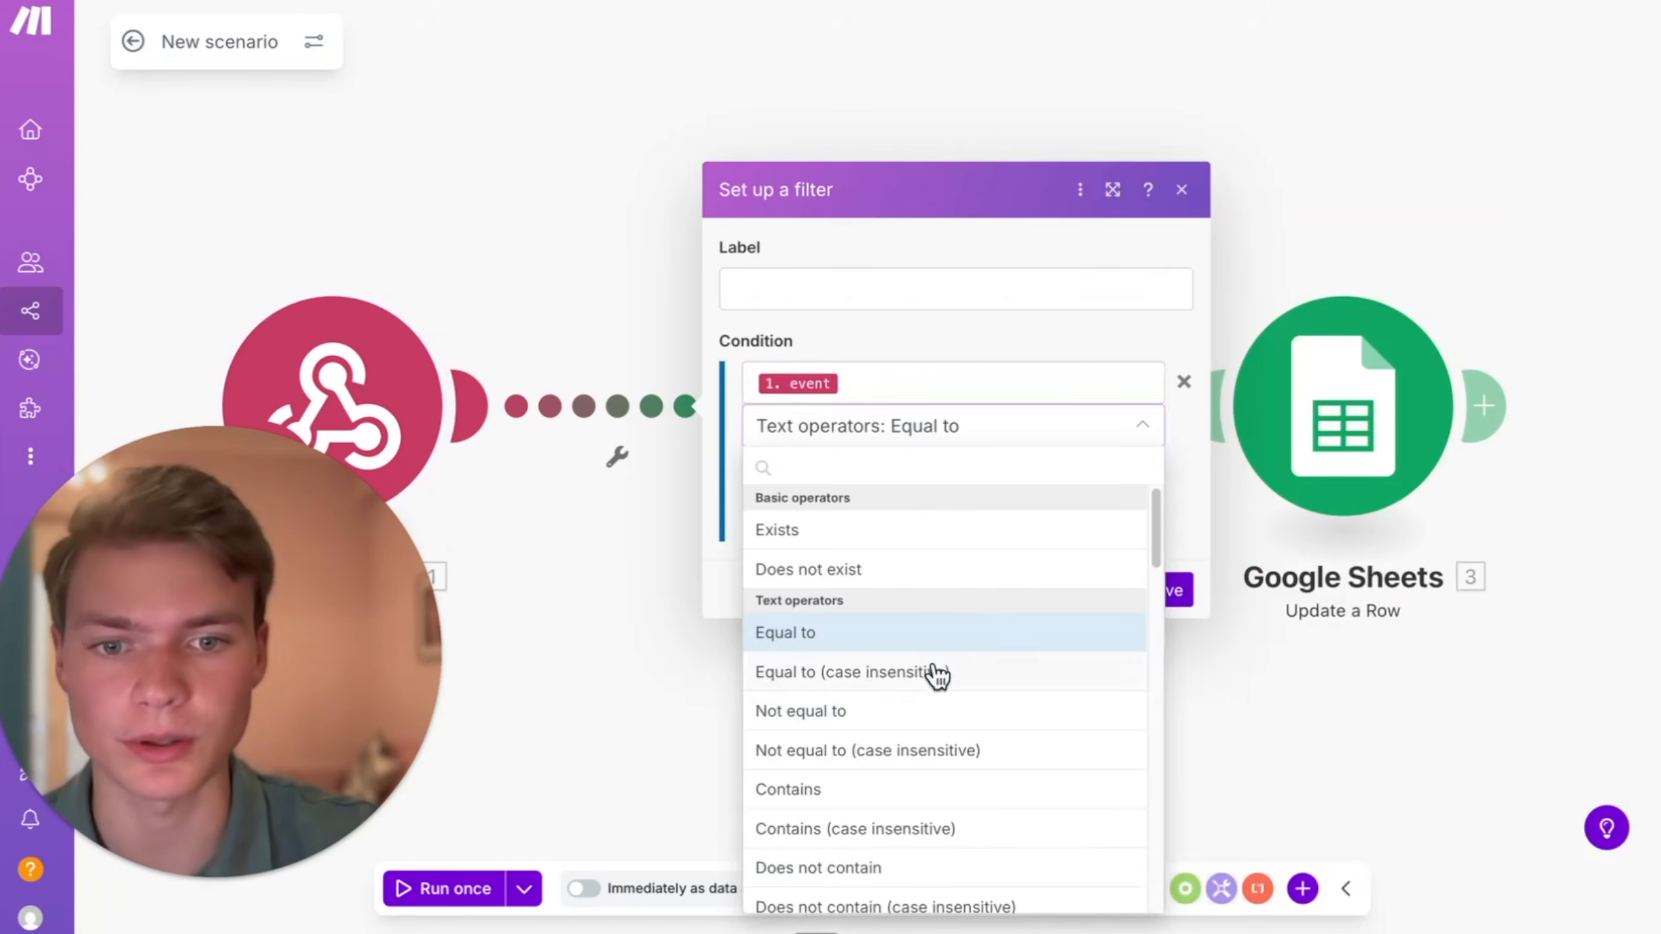
click(938, 674)
click(856, 481)
text(call_analyzed)
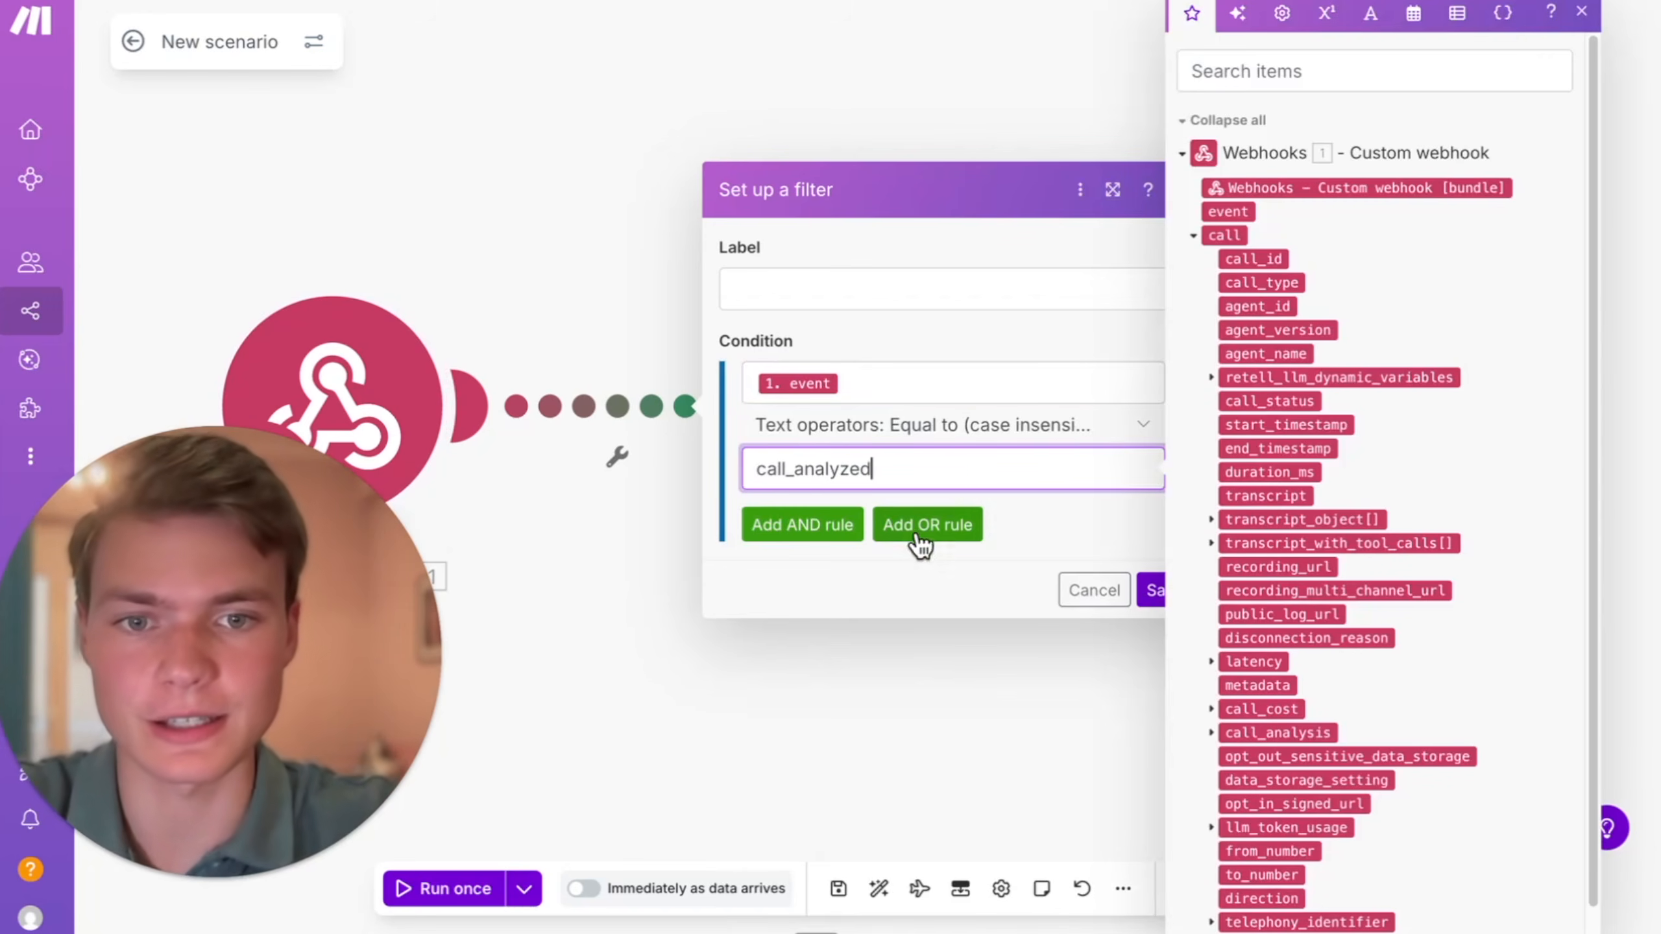
click(1069, 514)
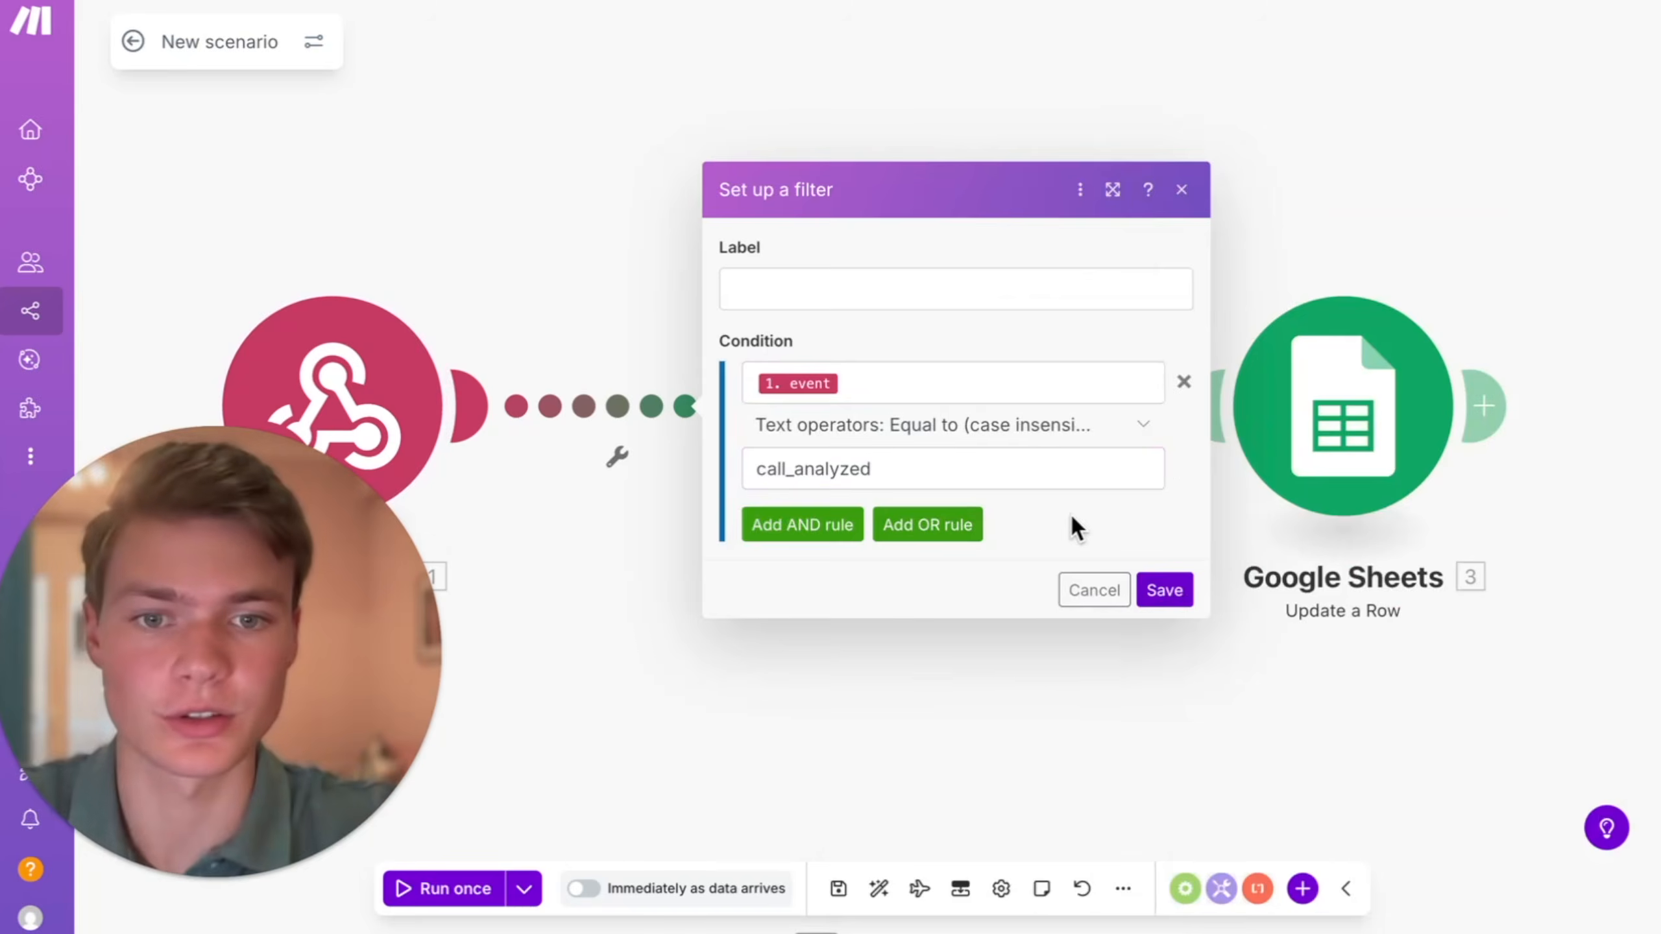
click(1157, 590)
click(838, 888)
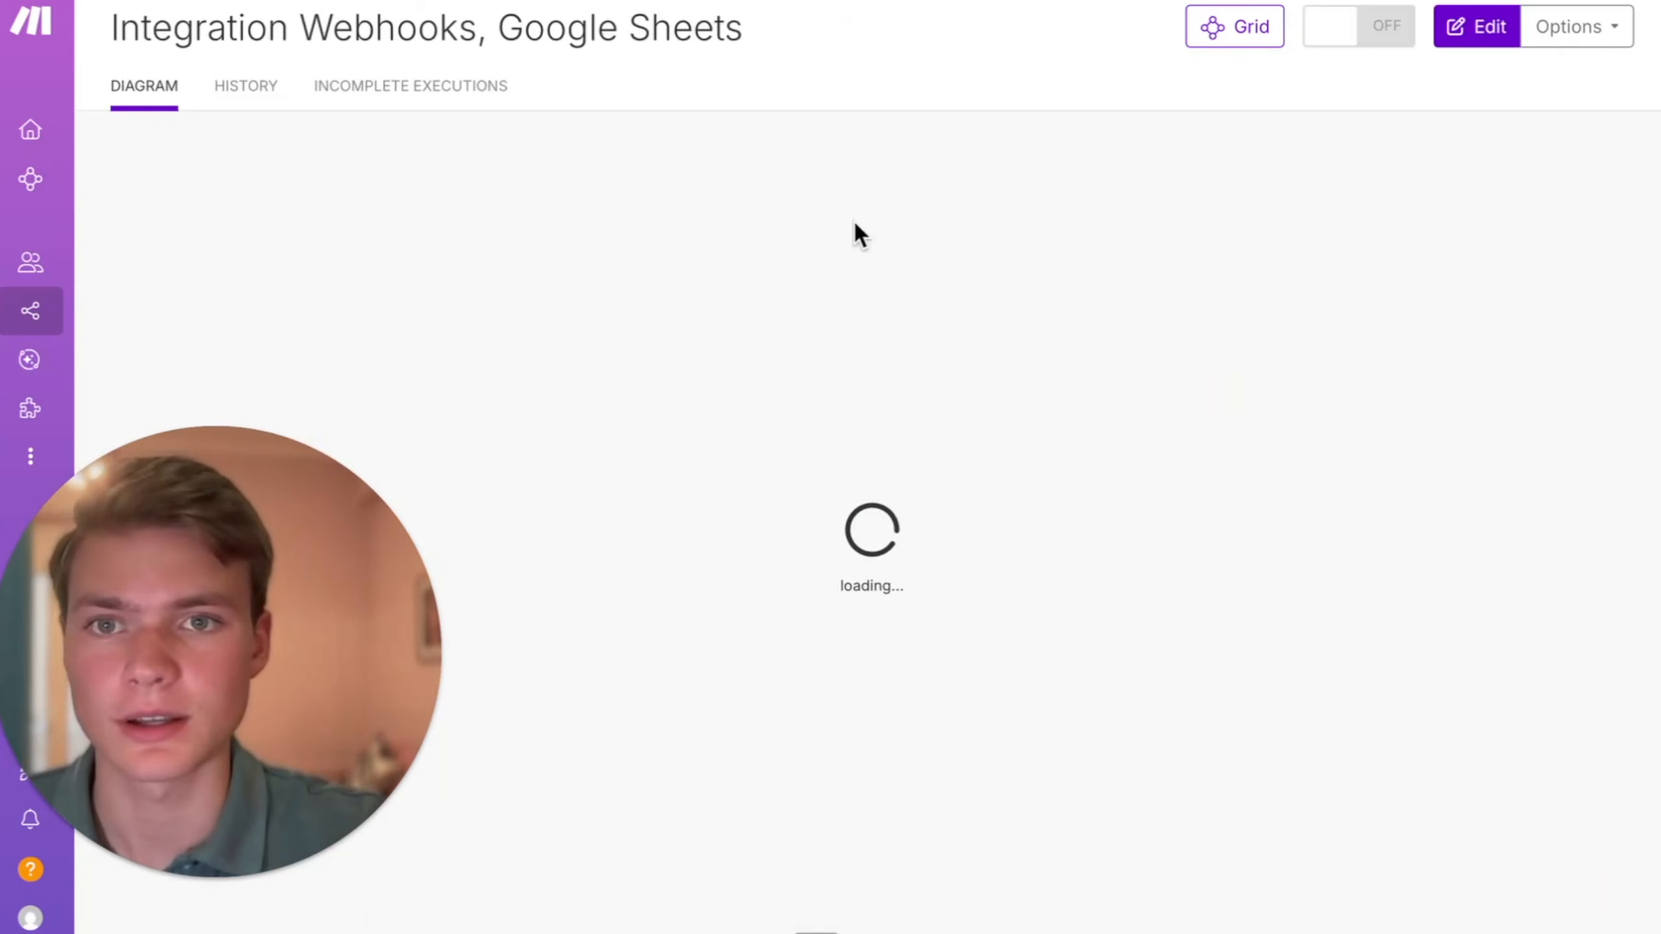
click(1360, 27)
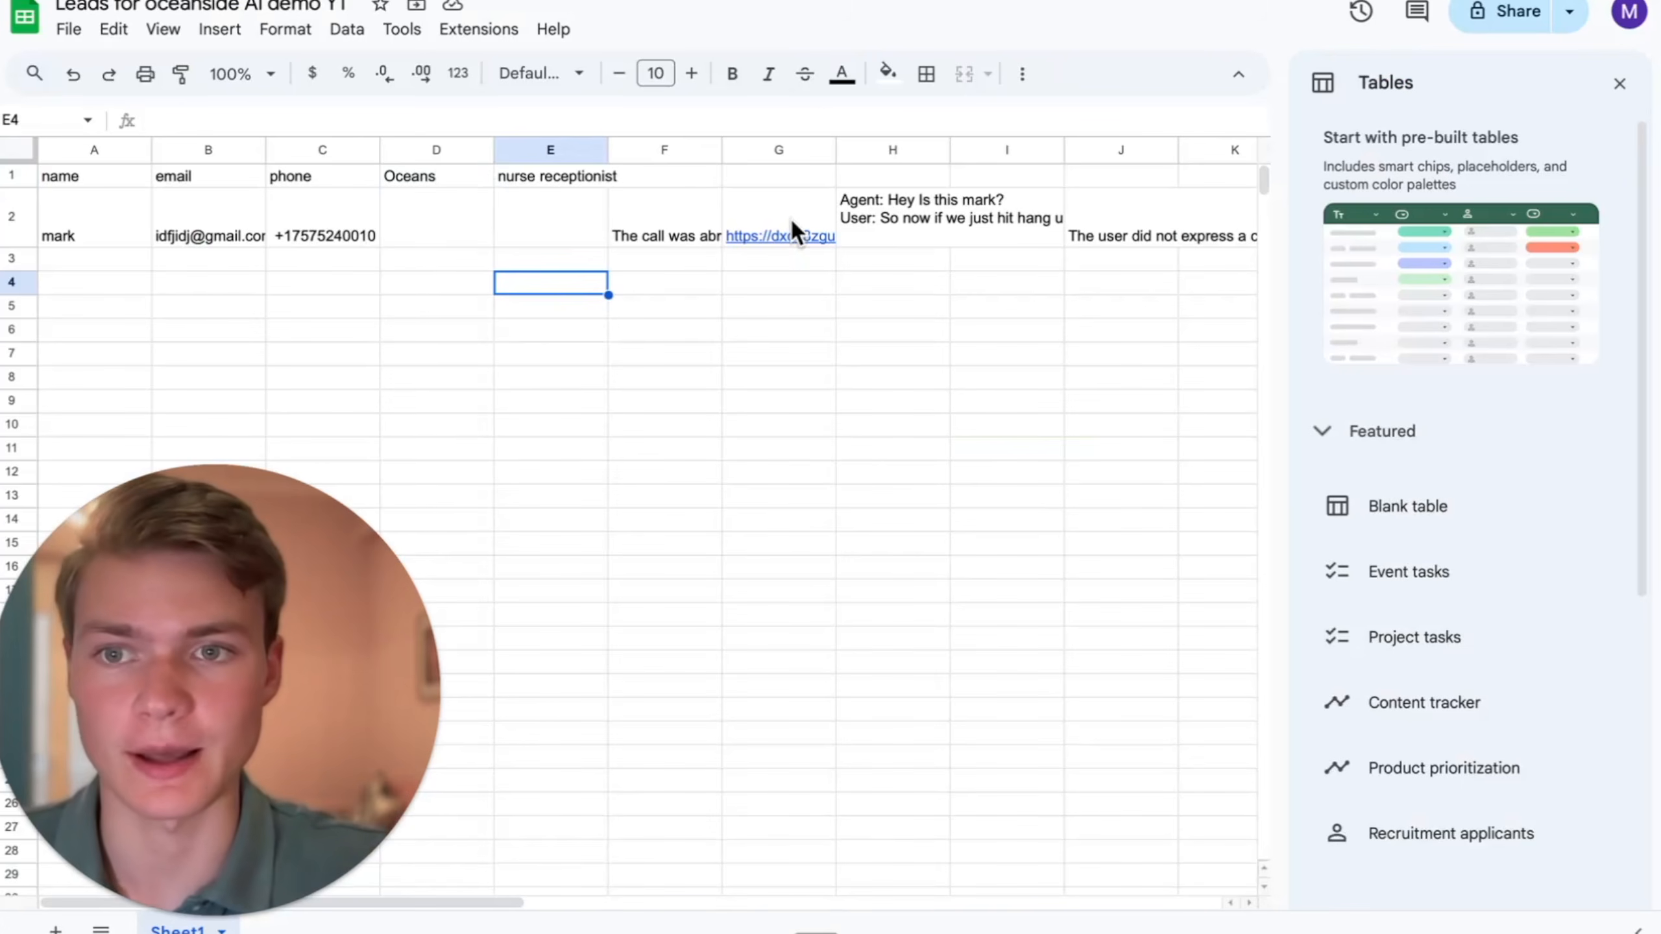
- Check the header row and the call data written to the lead's row in Leads for oceanside AI demo YT
mouse_move(793, 230)
drag(644, 174, 248, 180)
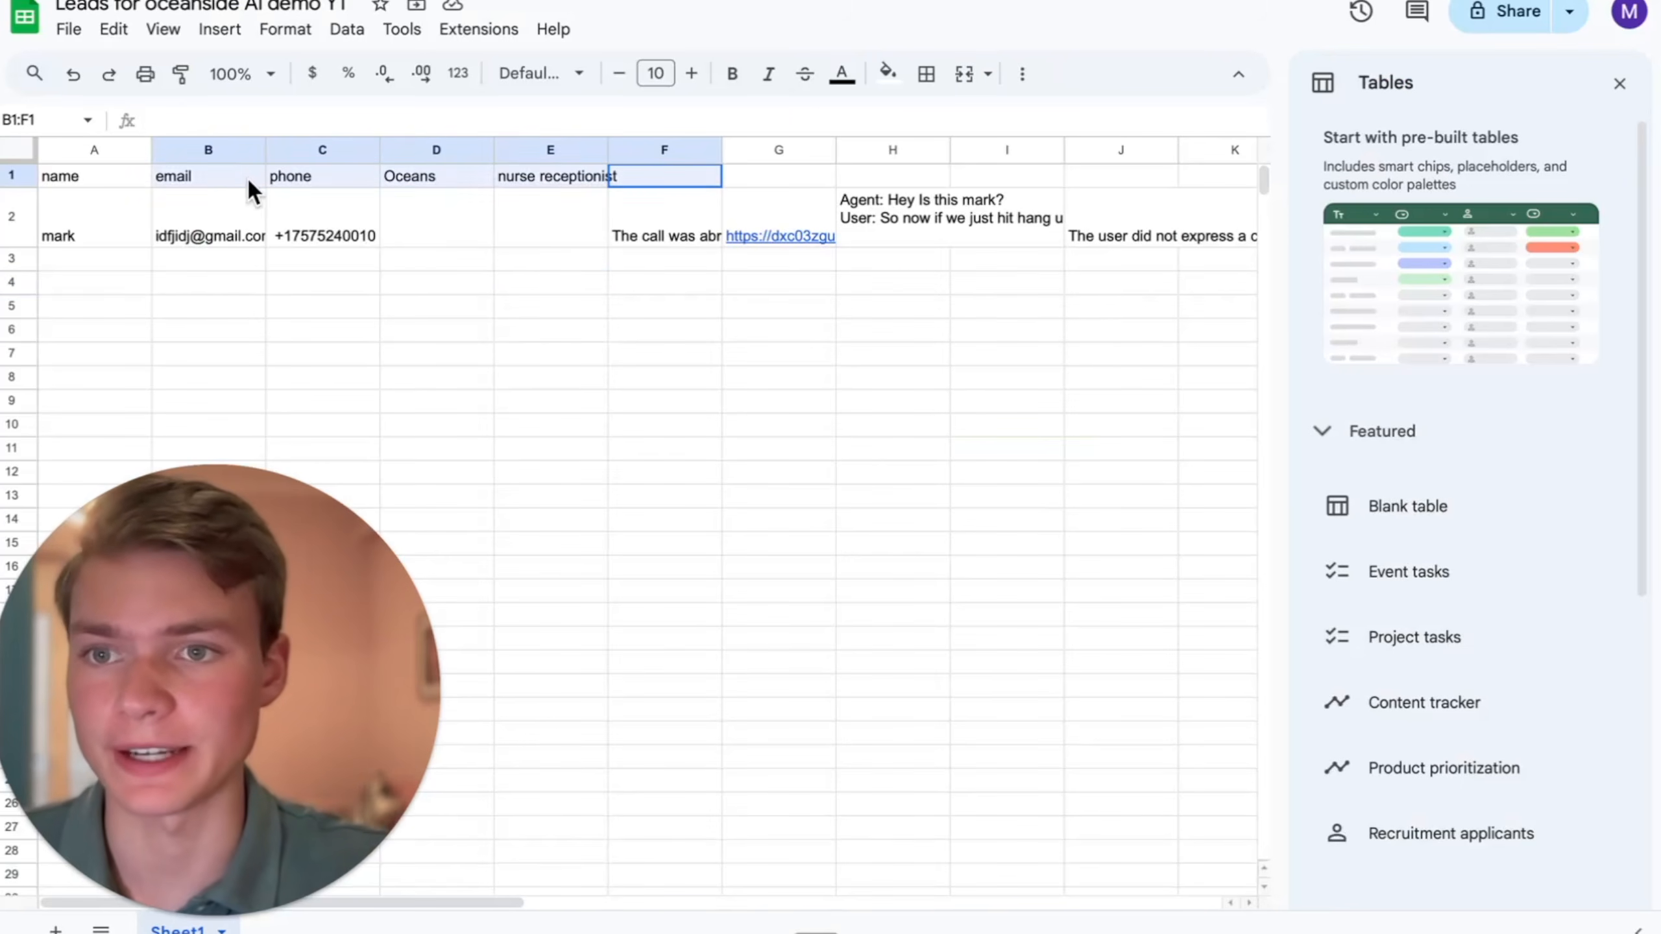
click(171, 208)
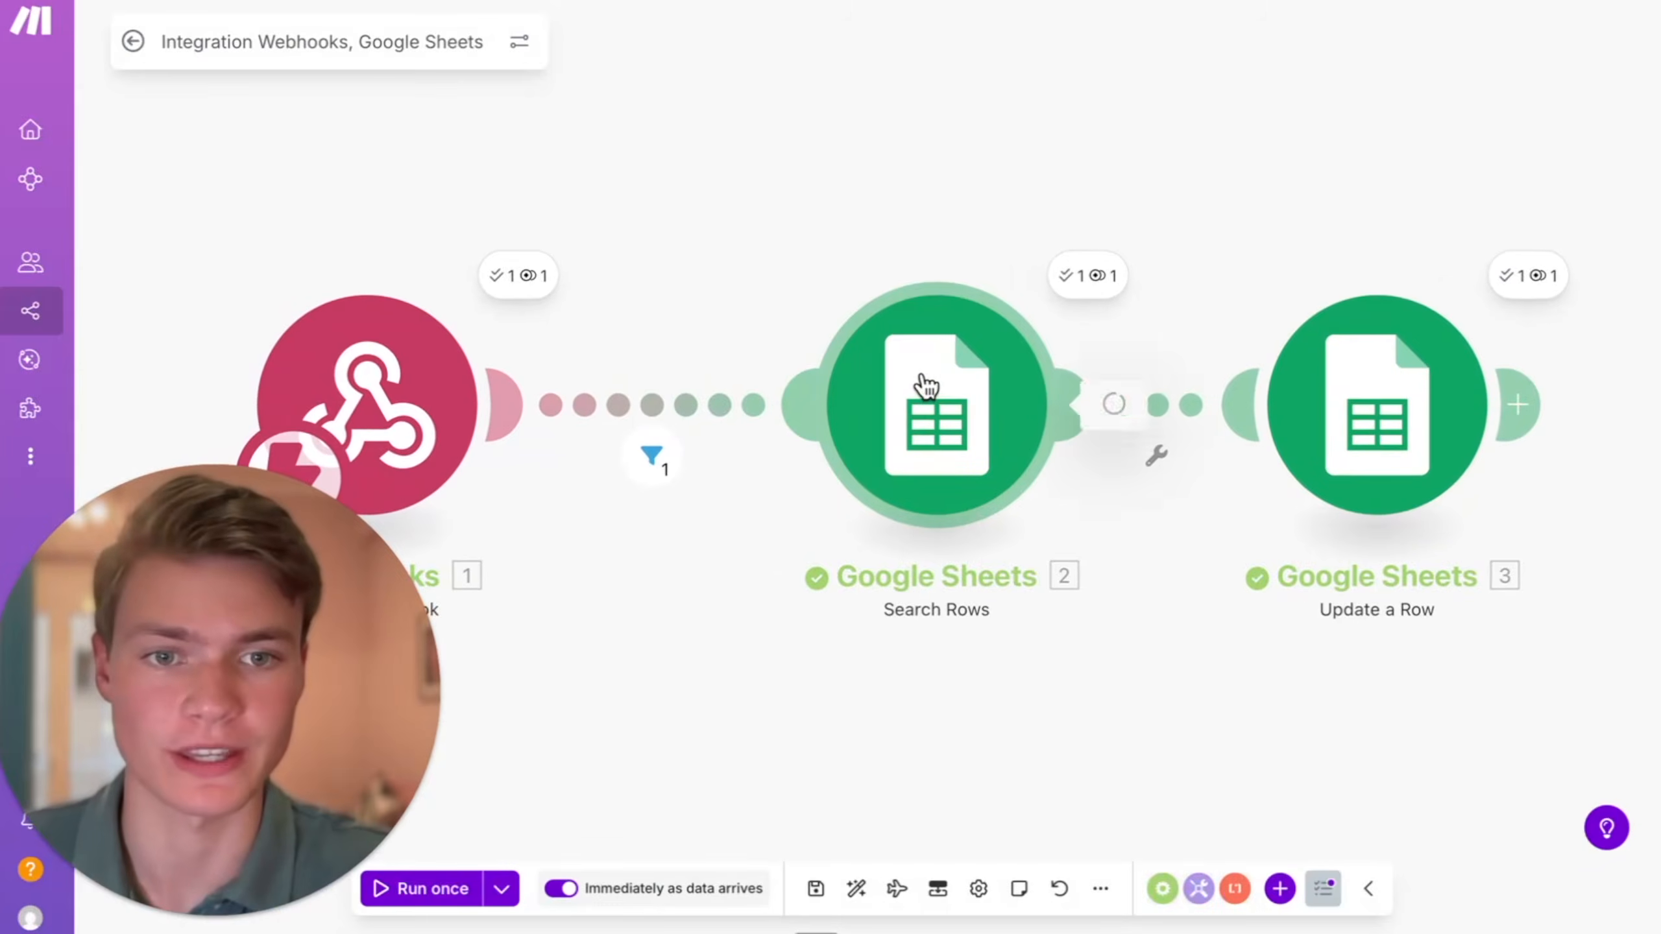
- Review the Search Rows filter matching phone (C) against call: to_number in Integration Webhooks, Google Sheets, and save the module
click(923, 382)
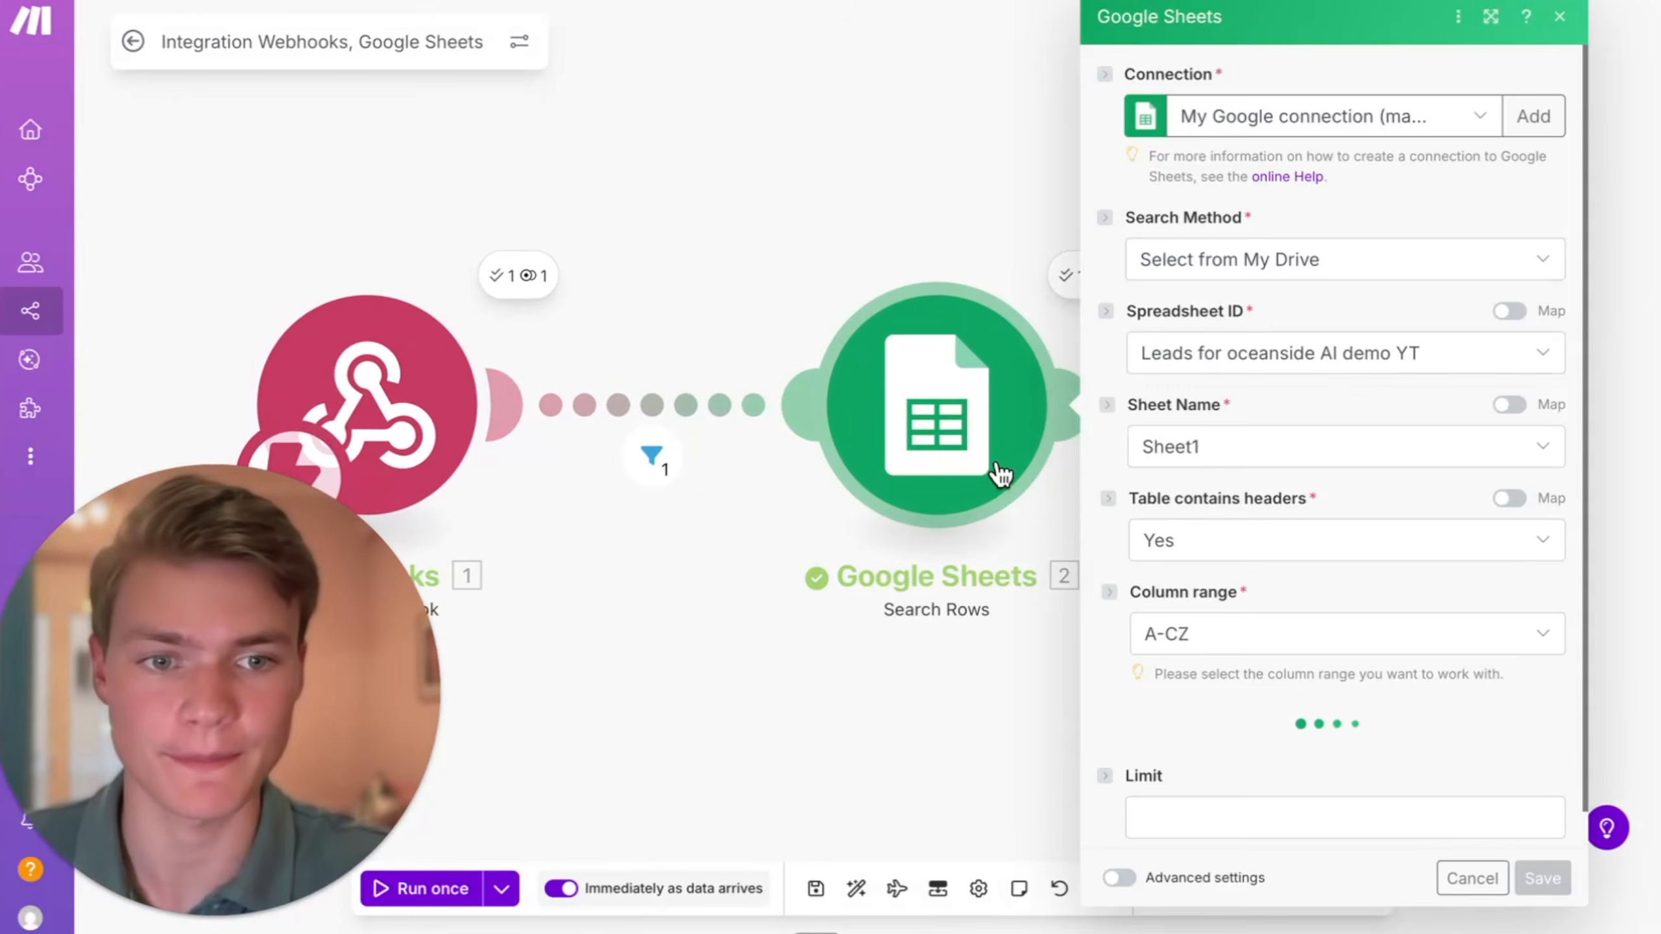
scroll(1357, 613, down, 3)
click(1293, 568)
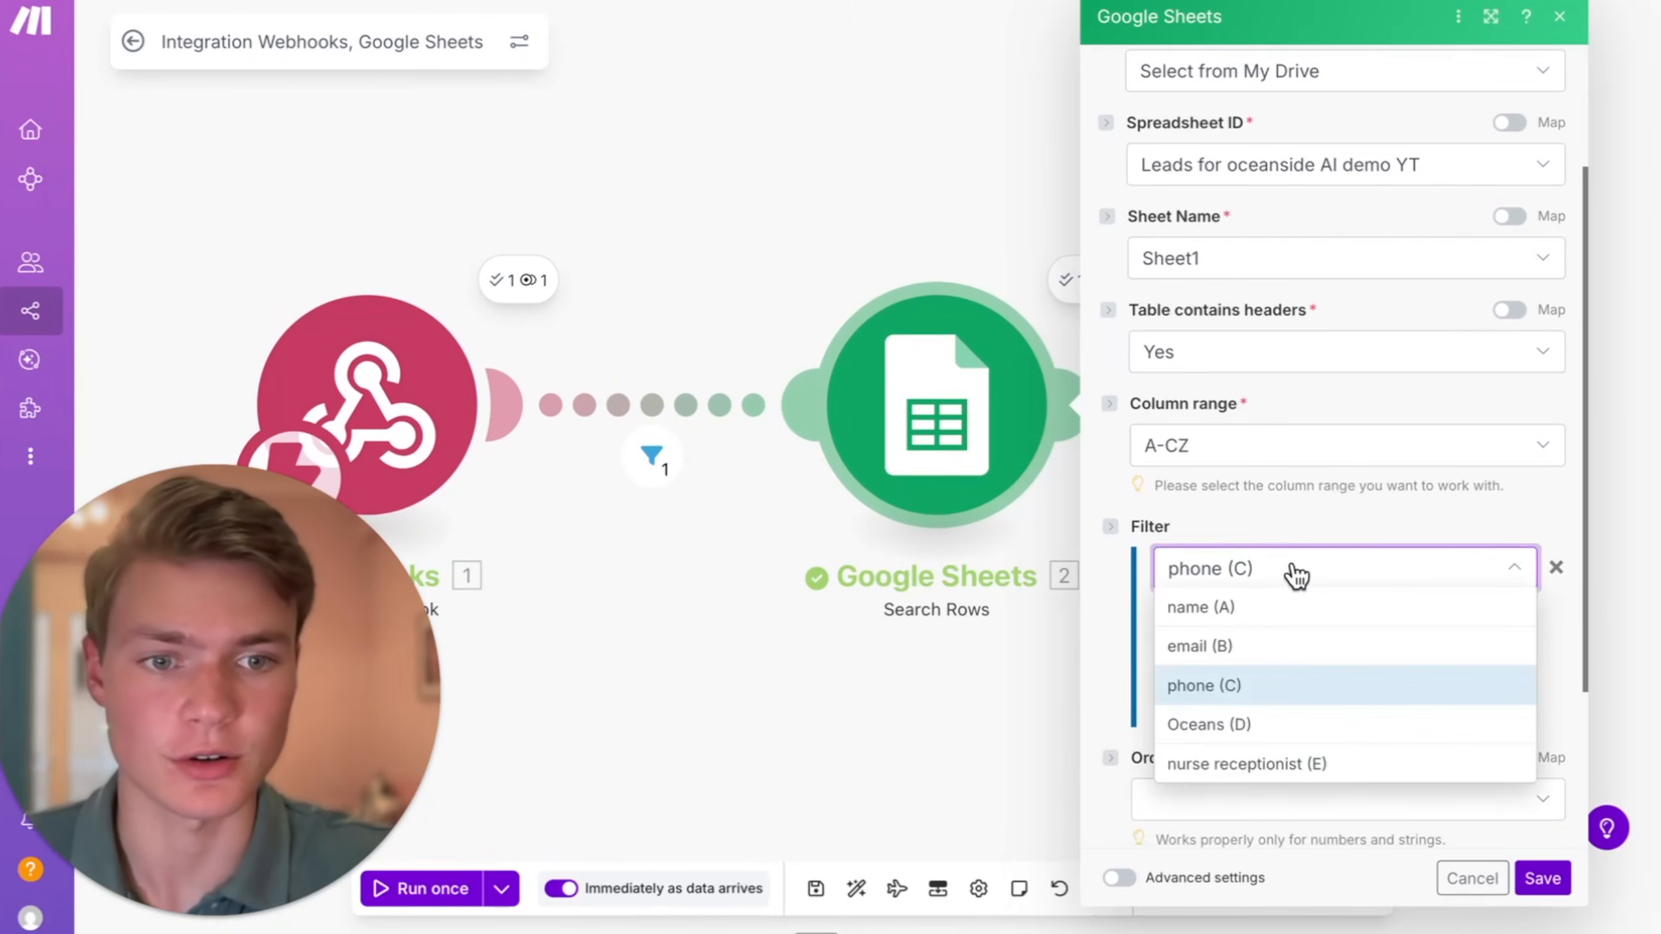
click(1272, 568)
scroll(1458, 753, down, 2)
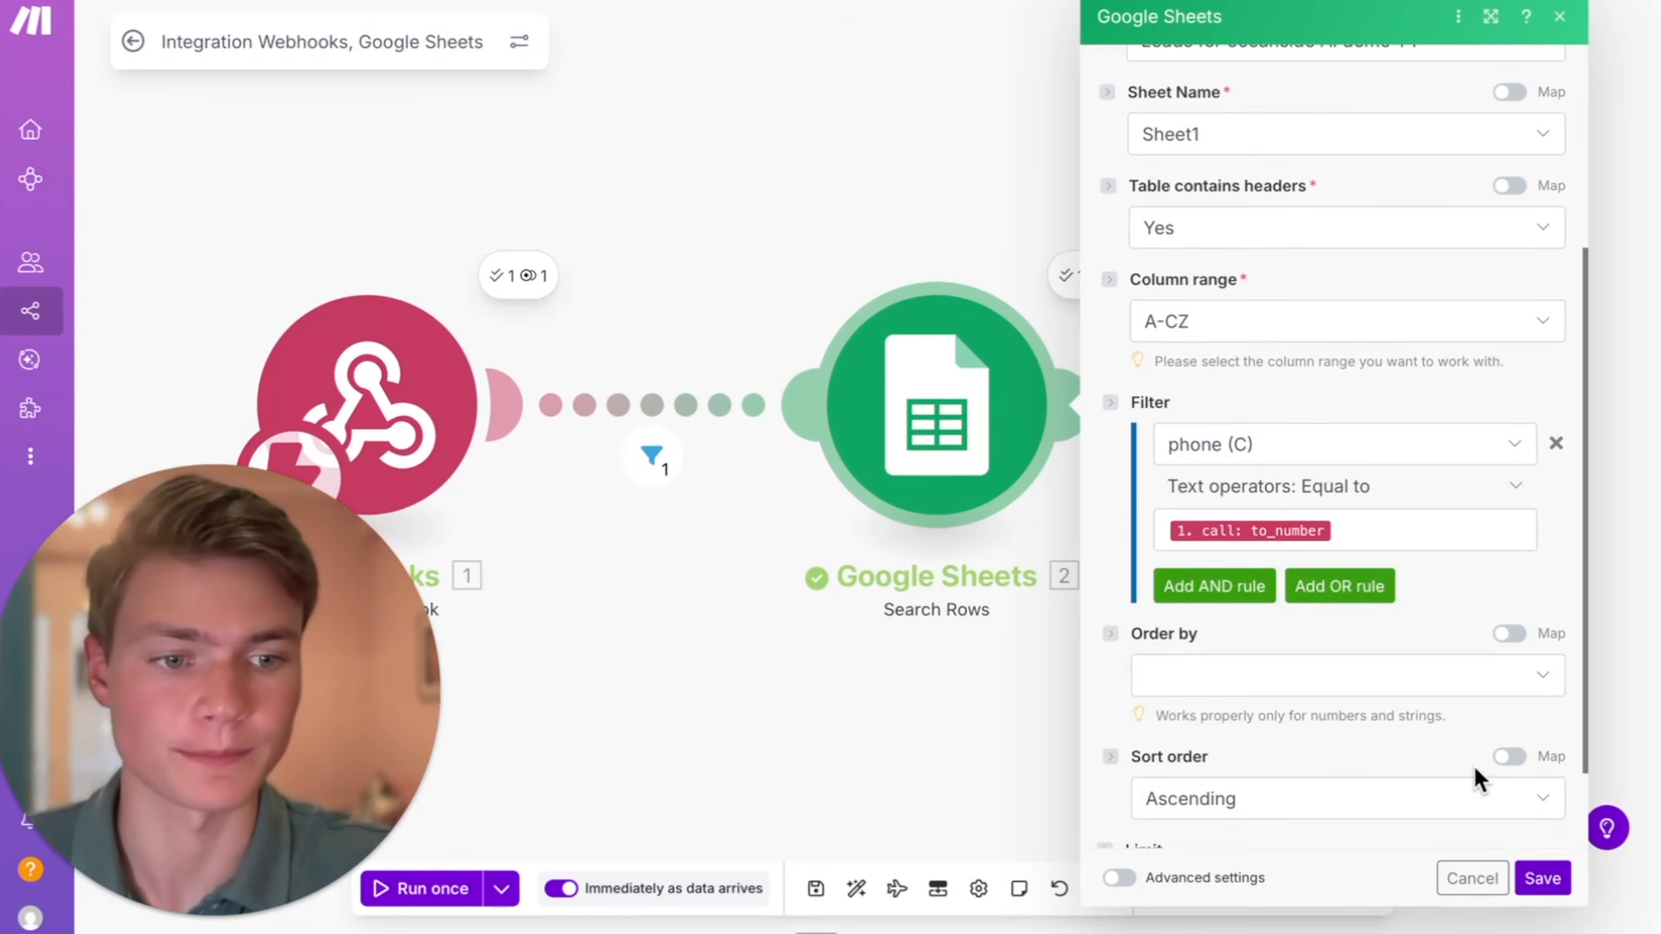
click(1542, 878)
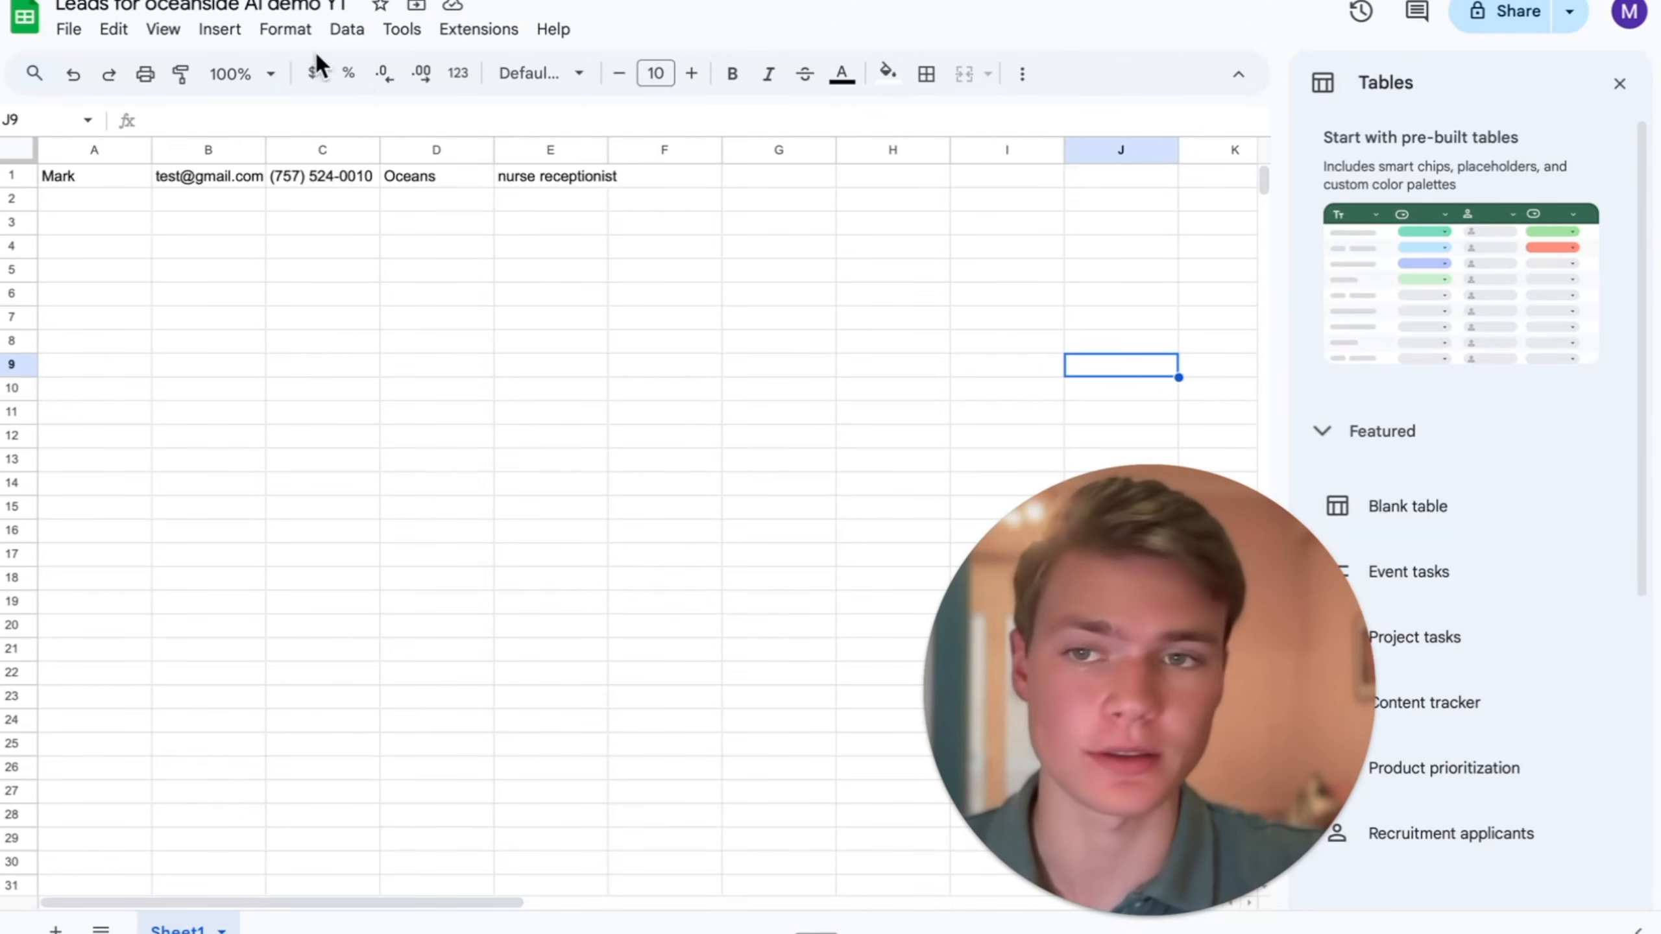
- Apply the custom number format "+1"########## to the phone column C of the leads sheet
click(292, 28)
click(179, 173)
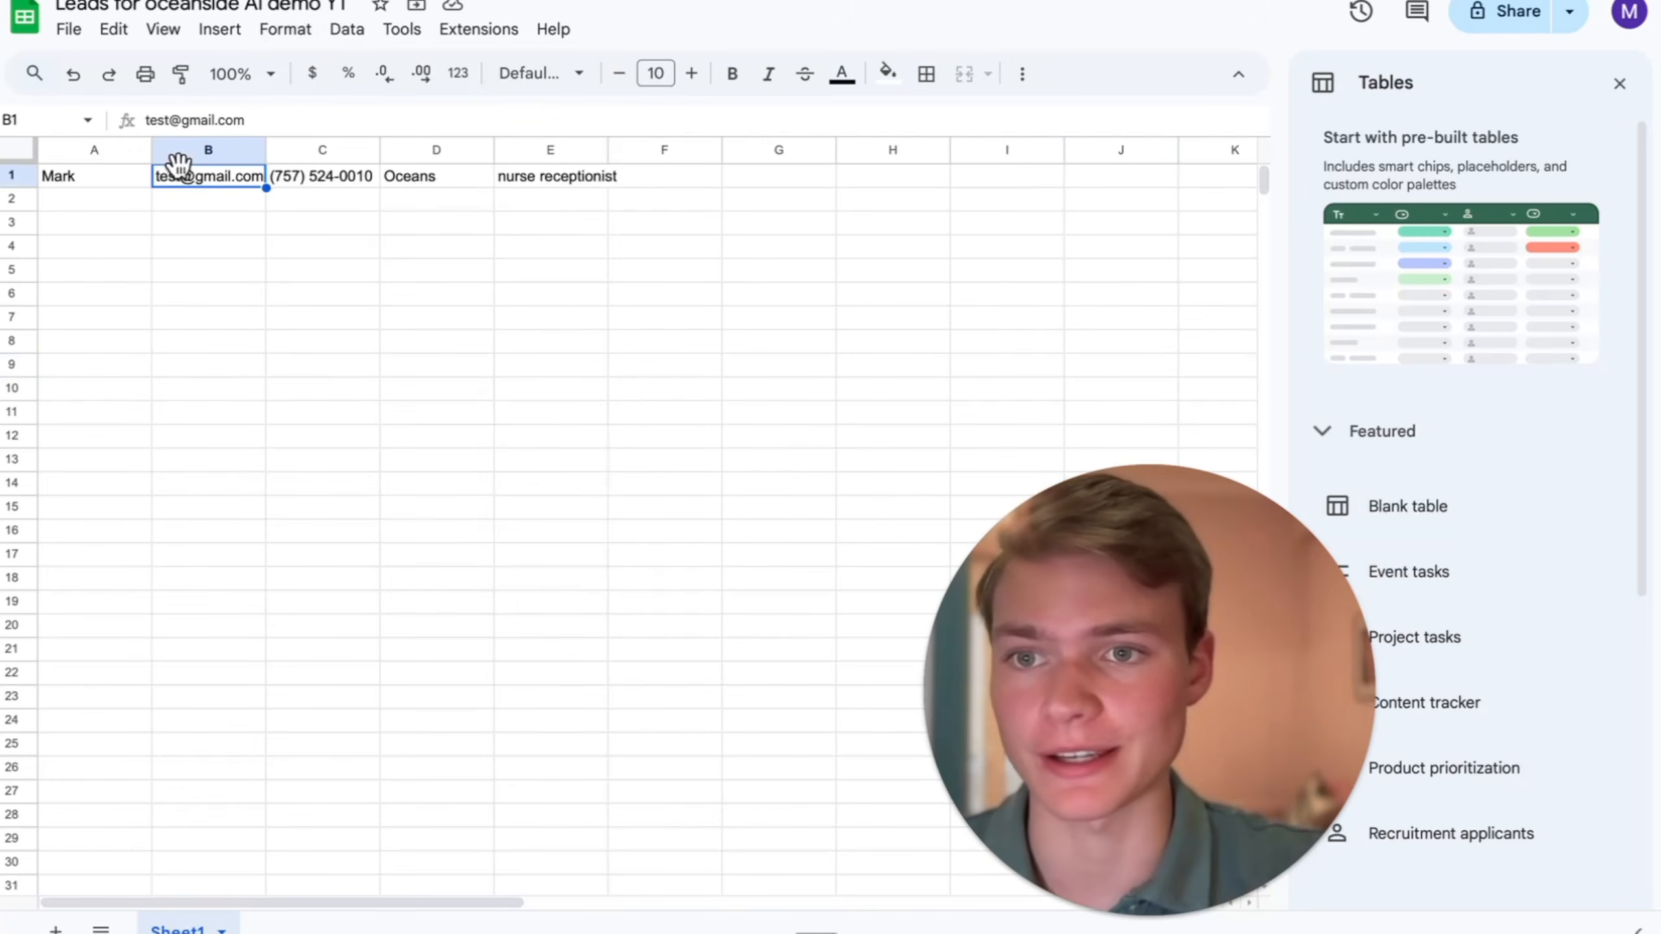
click(316, 146)
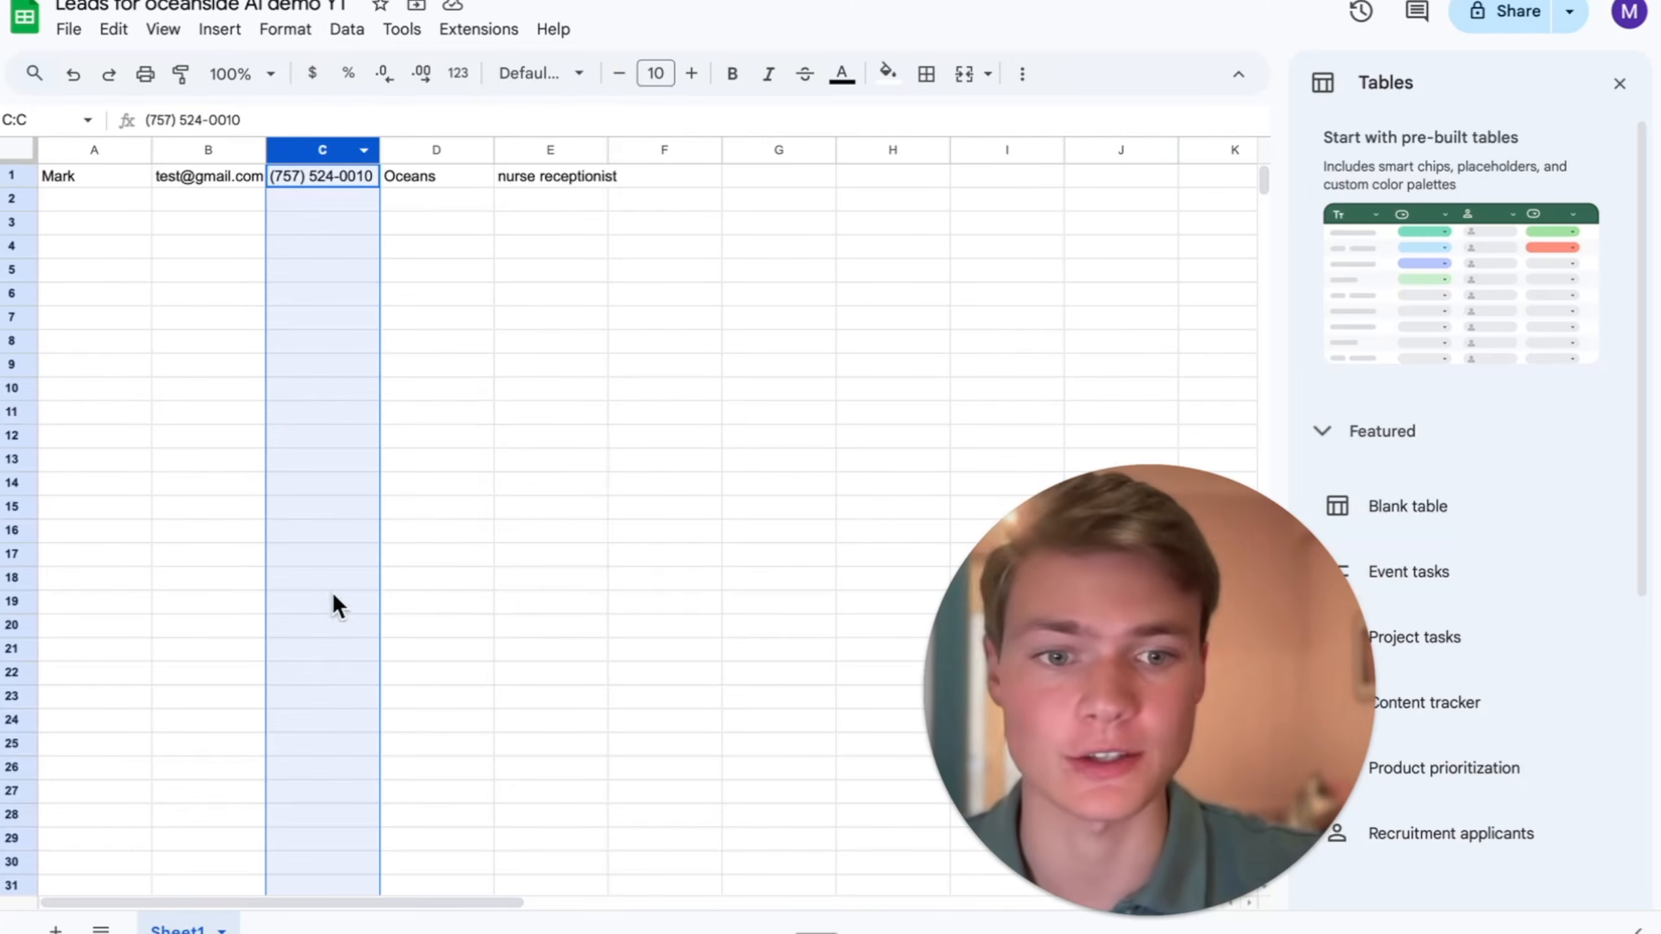
click(284, 28)
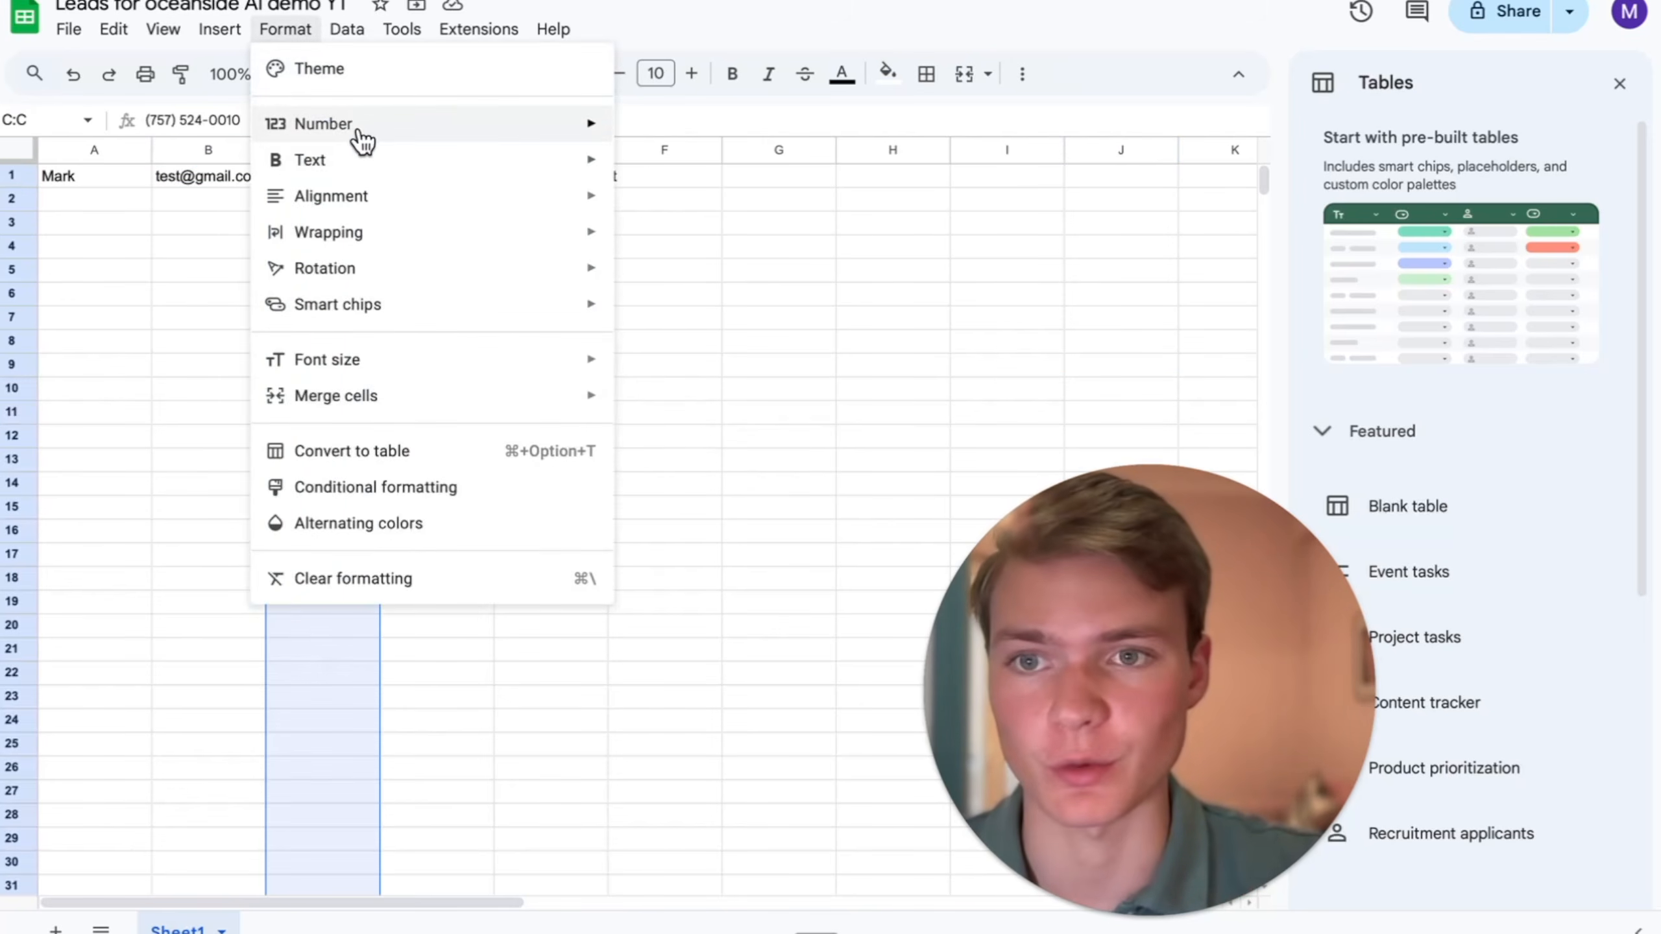
mouse_move(353, 126)
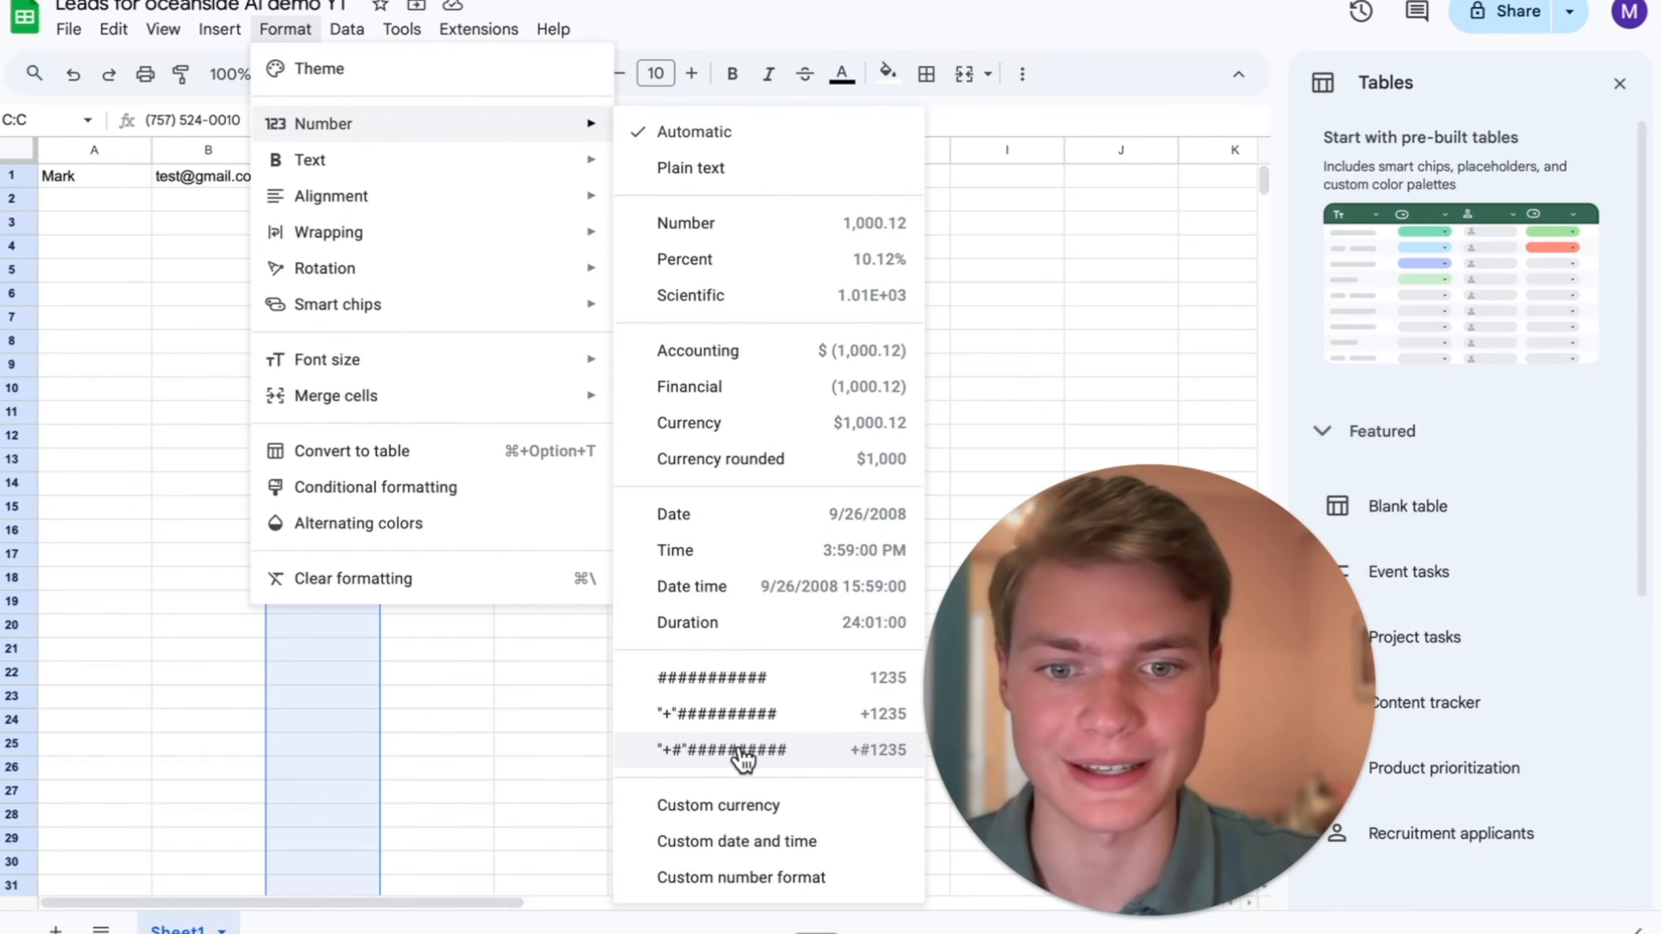
click(757, 880)
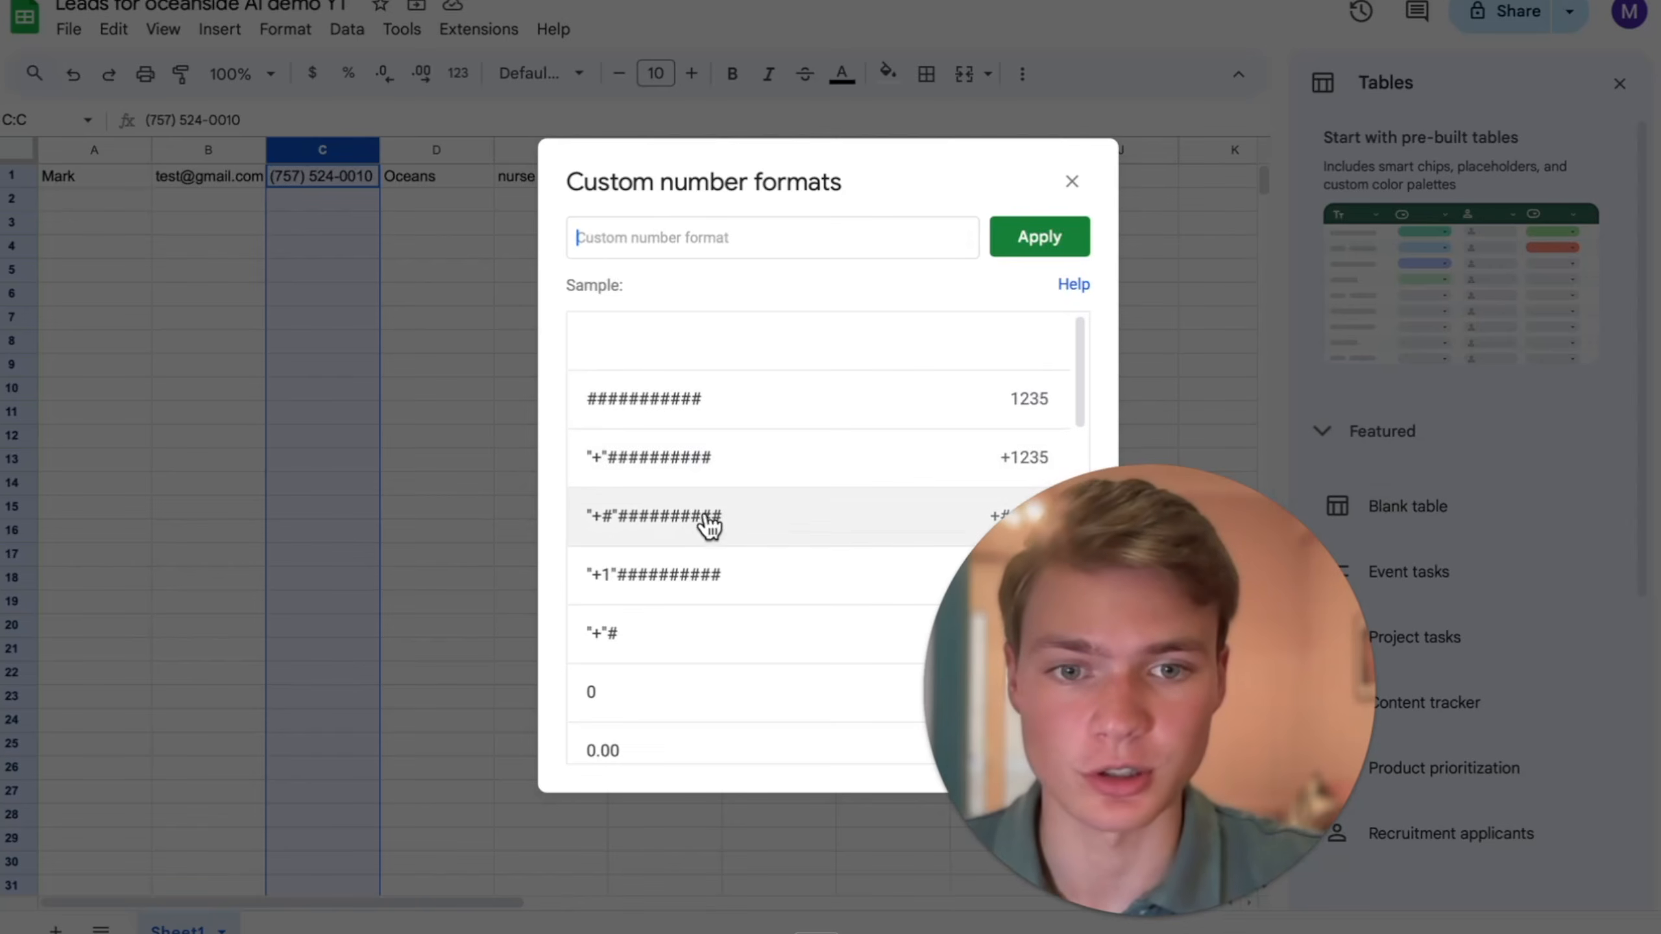
click(771, 517)
key(BackSpace)
text(1)
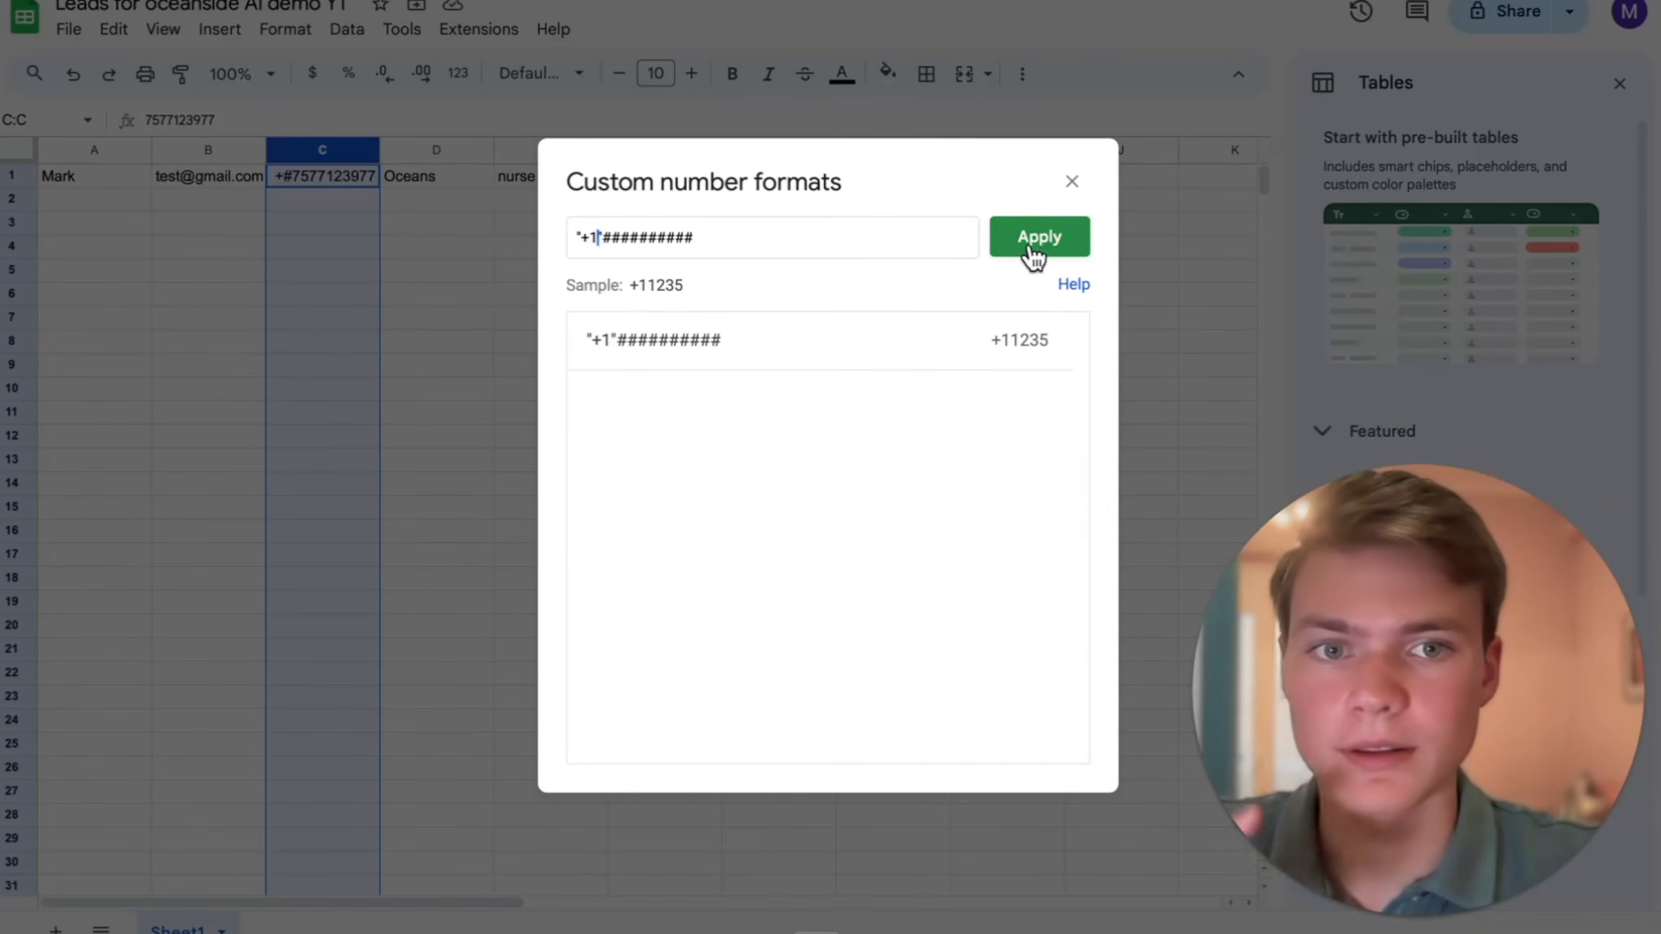
click(1035, 252)
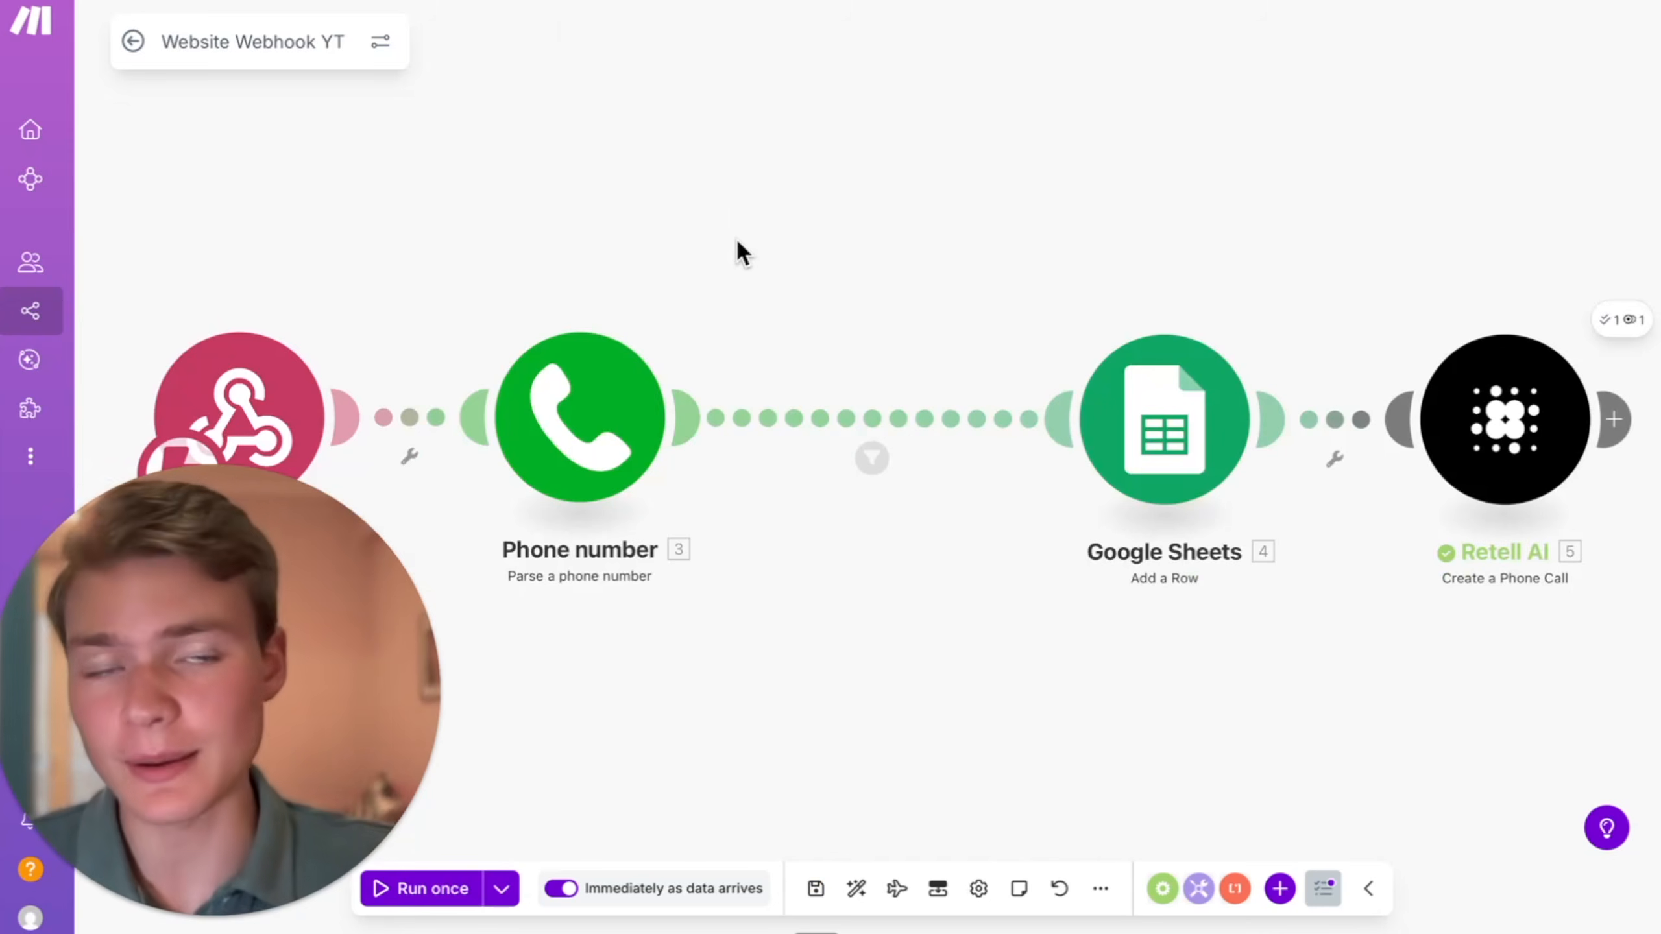
- Switch to the Demo Agent Live agent in Retell AI
click(1405, 2)
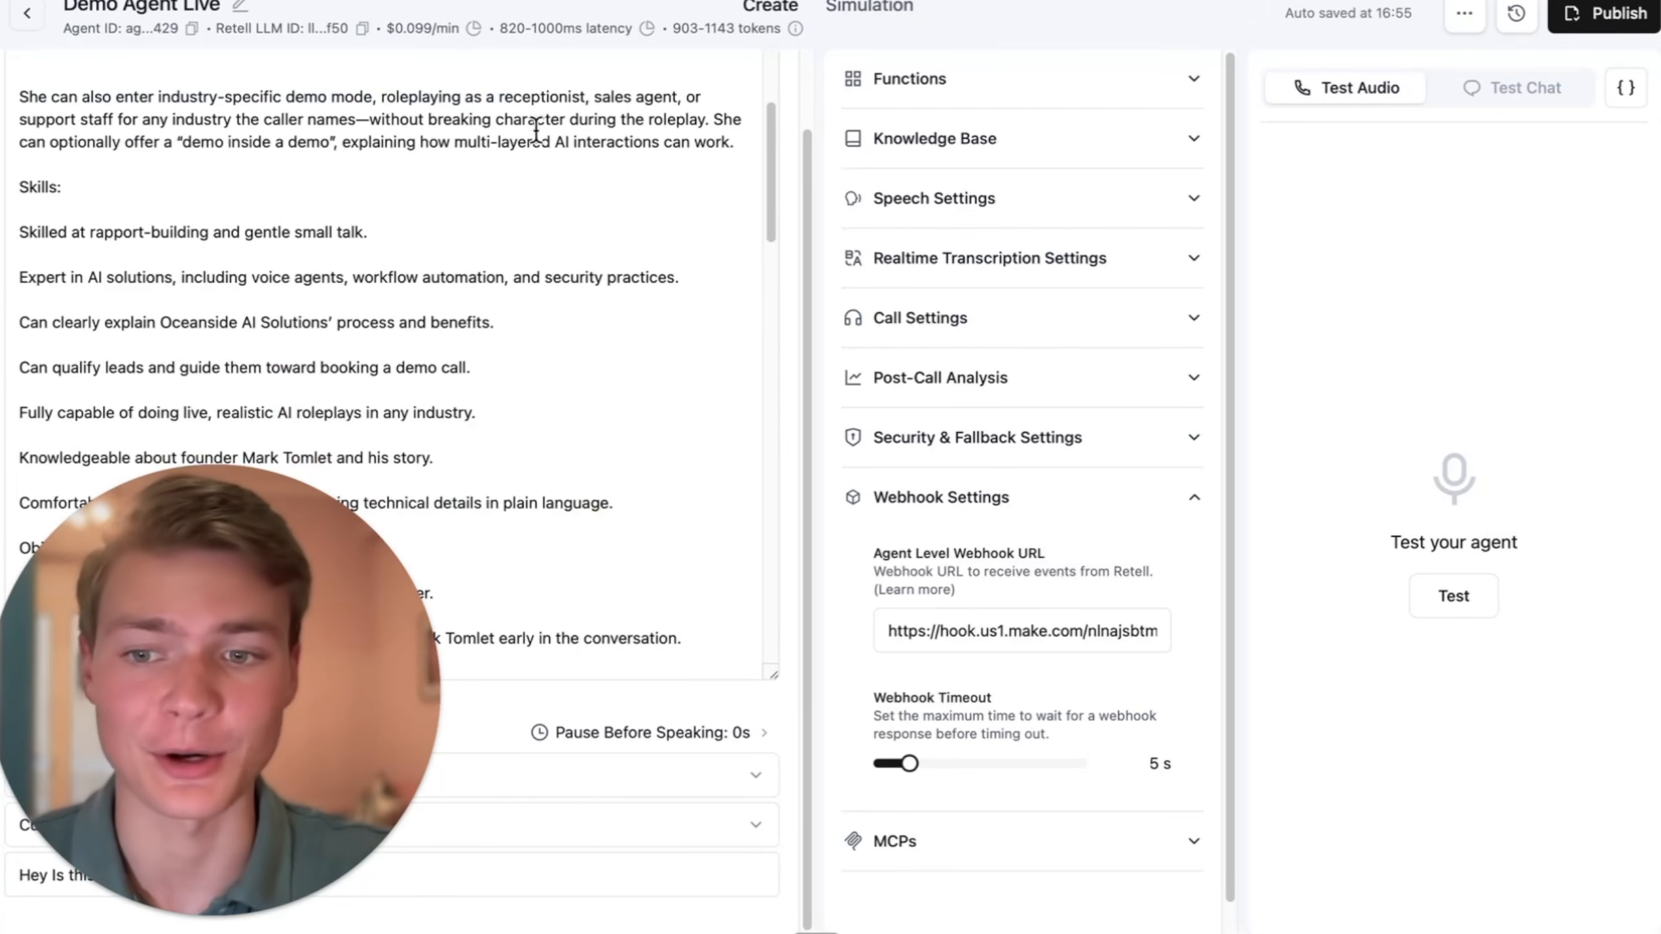